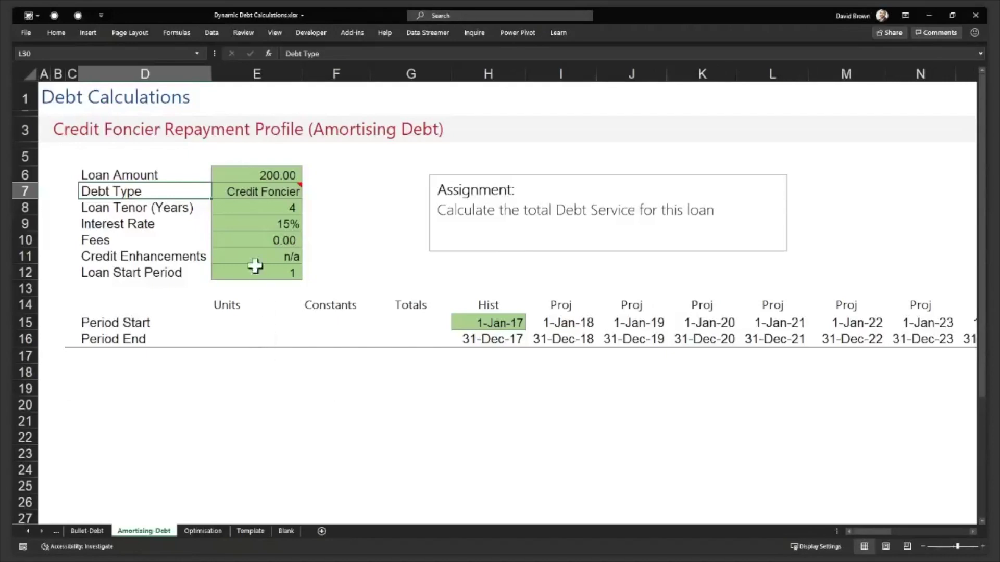
- Review the loan amount and debt type assumptions of the amortising loan, including the note on Credit Foncier
{"action": "left_click", "coordinate": [268, 175]}
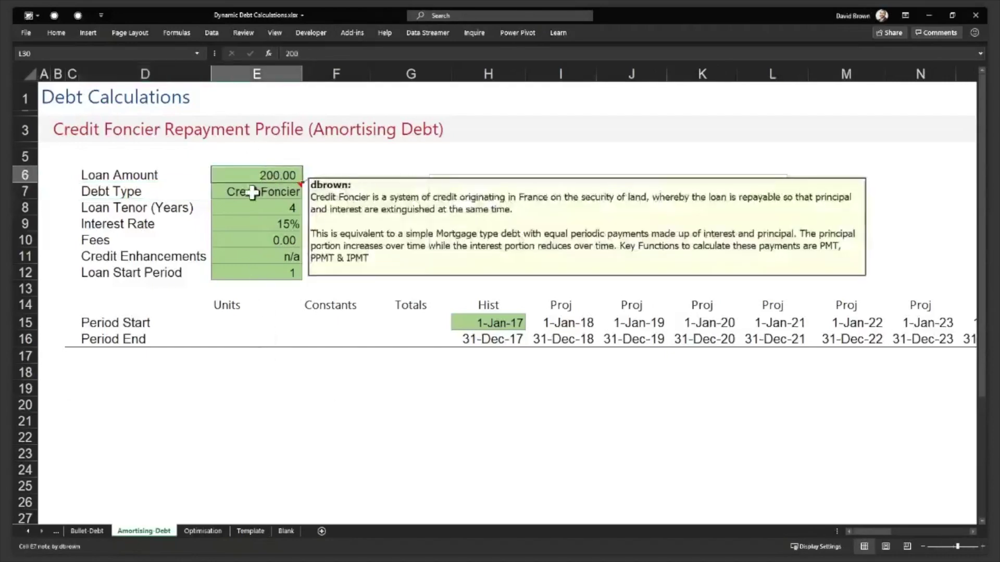
{"action": "left_click_drag", "start_coordinate": [136, 175], "coordinate": [285, 171]}
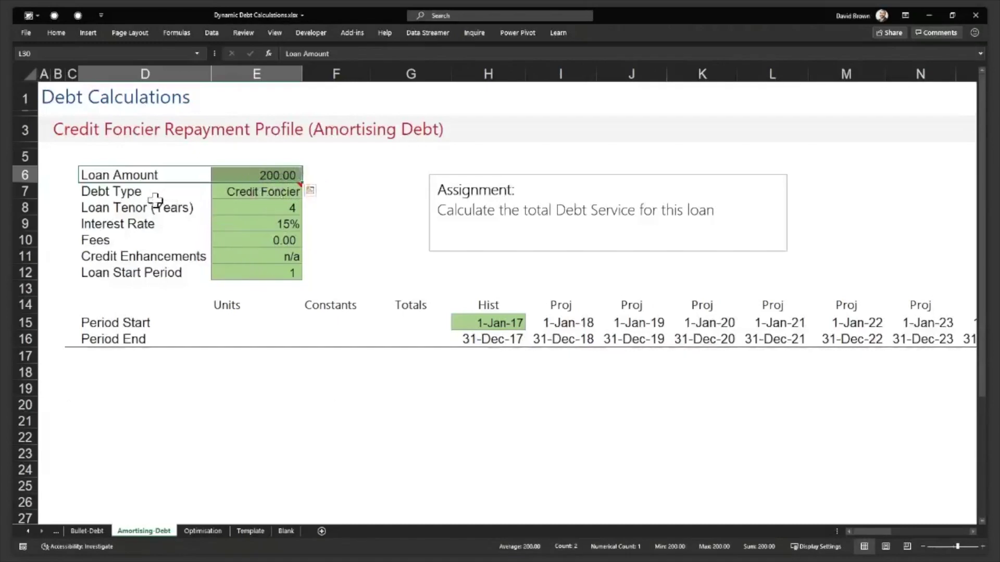
{"action": "left_click", "coordinate": [134, 195]}
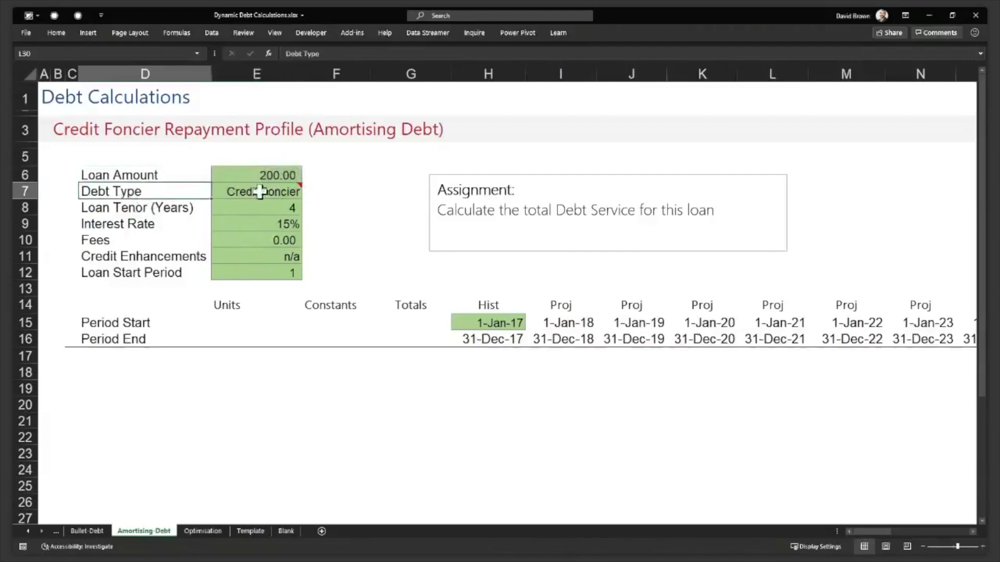
{"action": "left_click_drag", "start_coordinate": [179, 173], "coordinate": [261, 173]}
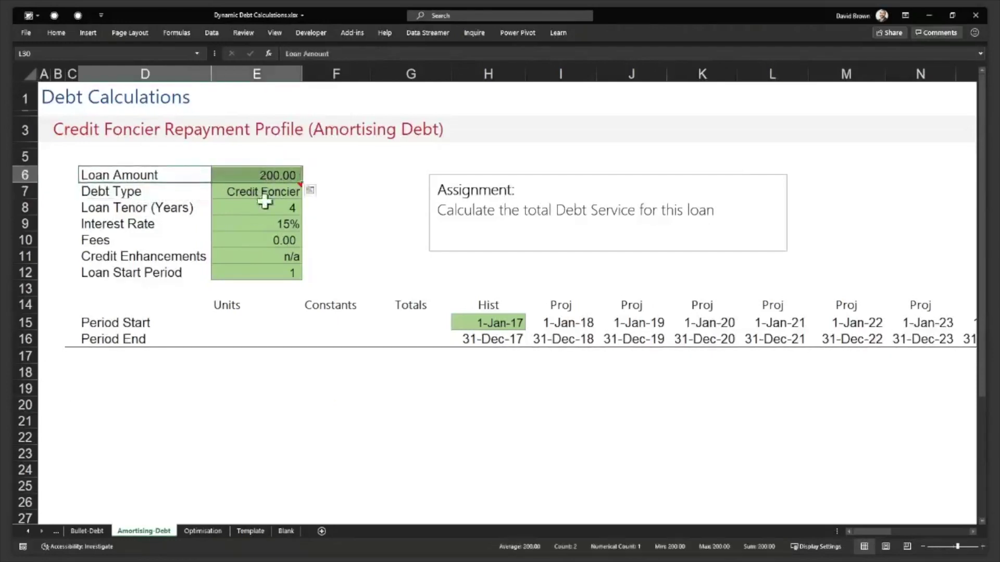
- Set the loan tenor to 6 years and the interest rate to 10% in the amortising loan assumptions
{"action": "left_click", "coordinate": [115, 209]}
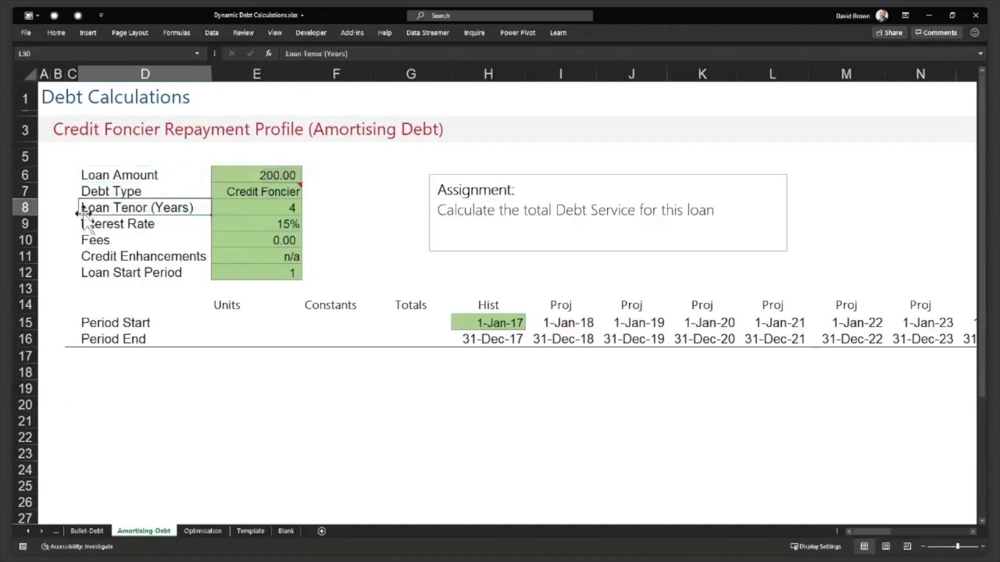
{"action": "left_click", "coordinate": [286, 207]}
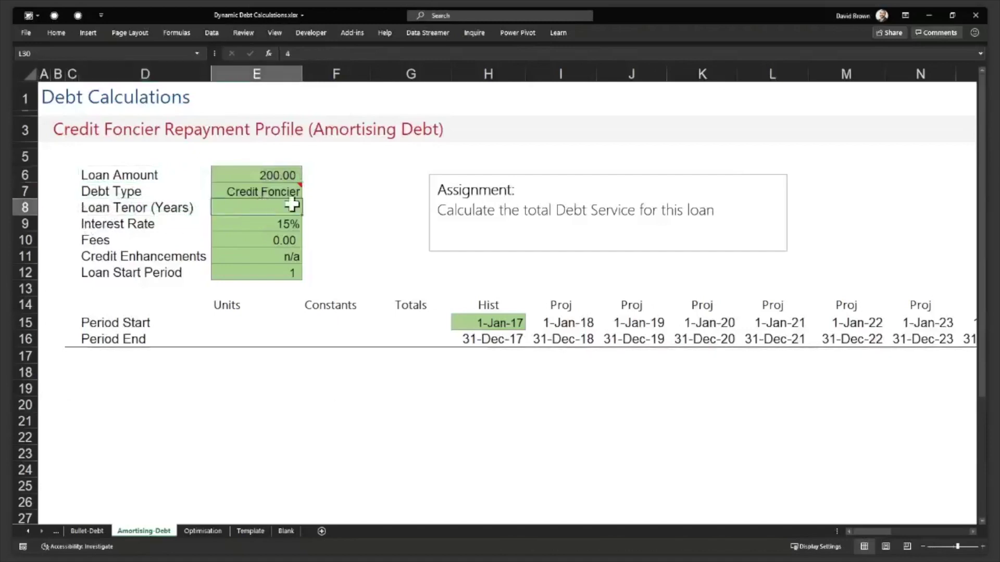
{"action": "type", "text": "6"}
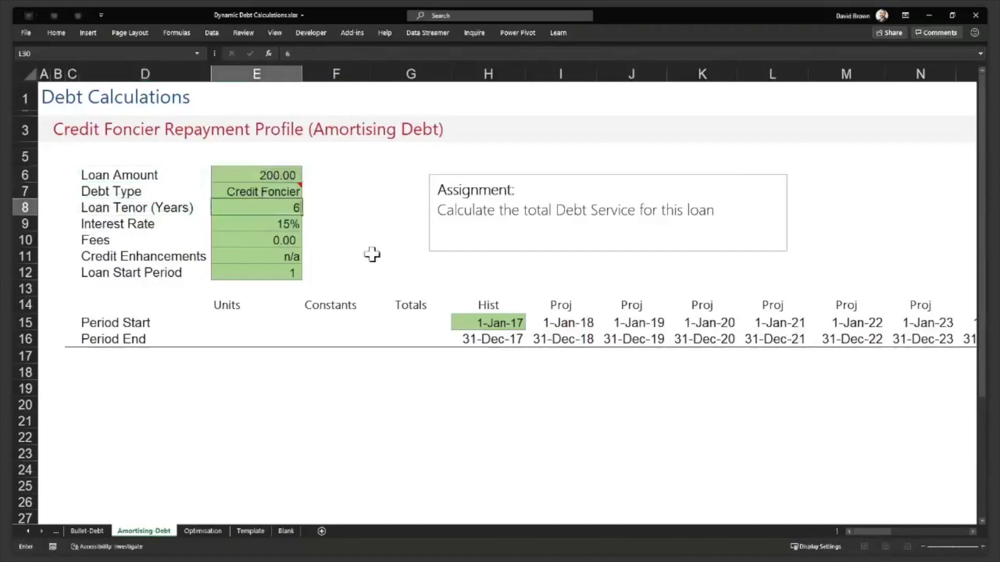
{"action": "left_click", "coordinate": [373, 241]}
{"action": "left_click", "coordinate": [282, 207]}
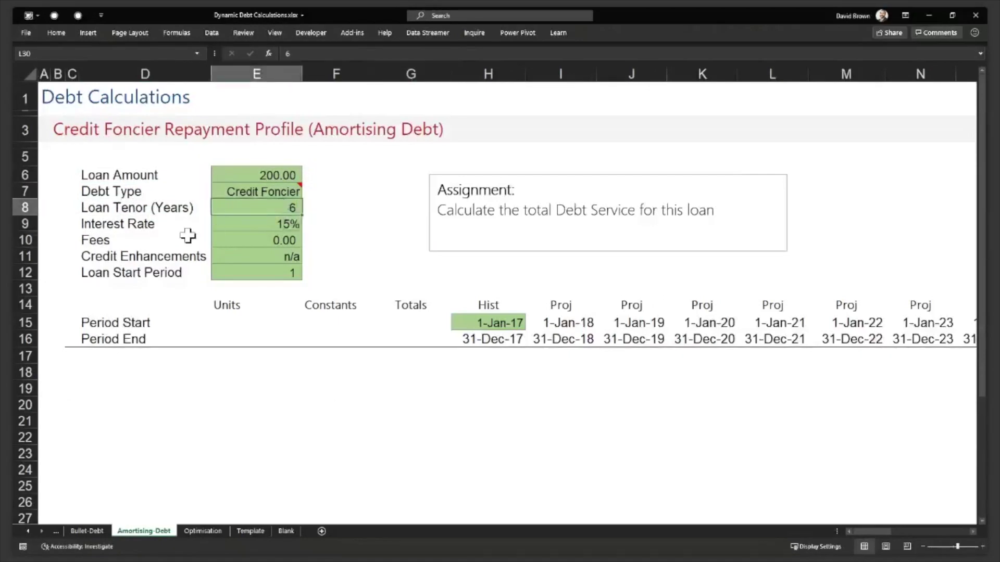
{"action": "left_click", "coordinate": [299, 227]}
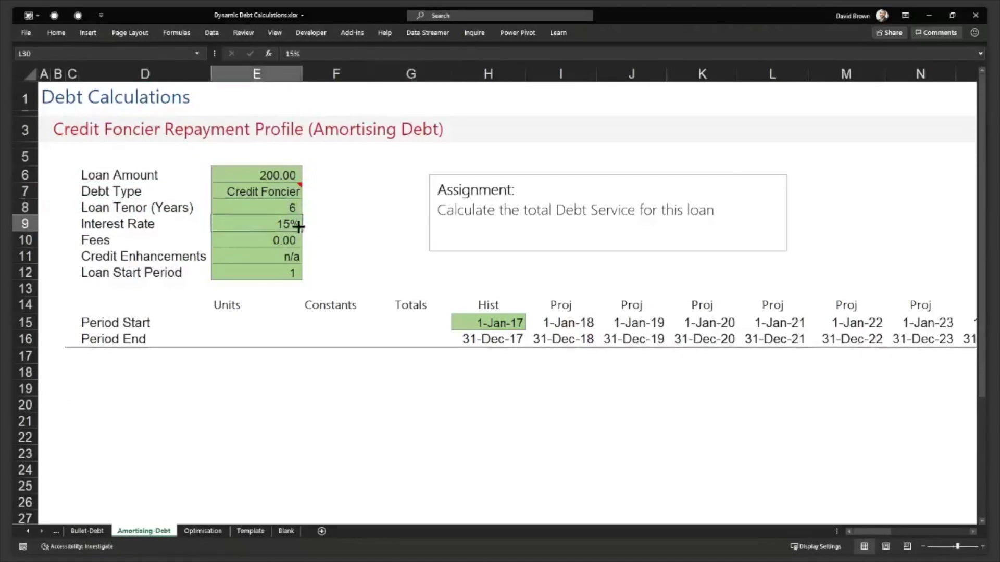
{"action": "type", "text": "10"}
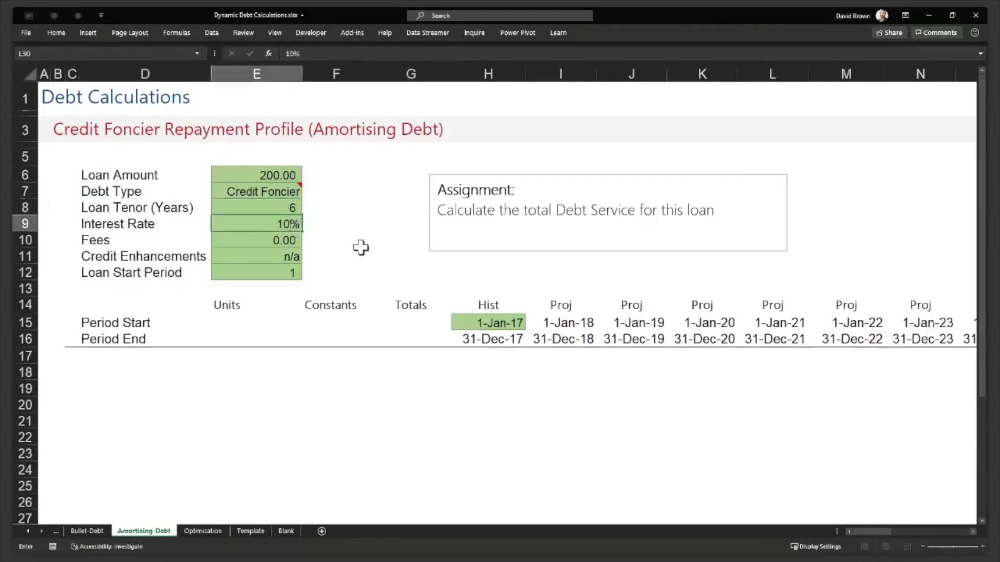
{"action": "left_click", "coordinate": [359, 245]}
- Review the fees, credit enhancements, loan start period and loan tenor assumptions against the projection timeline
{"action": "left_click", "coordinate": [123, 244]}
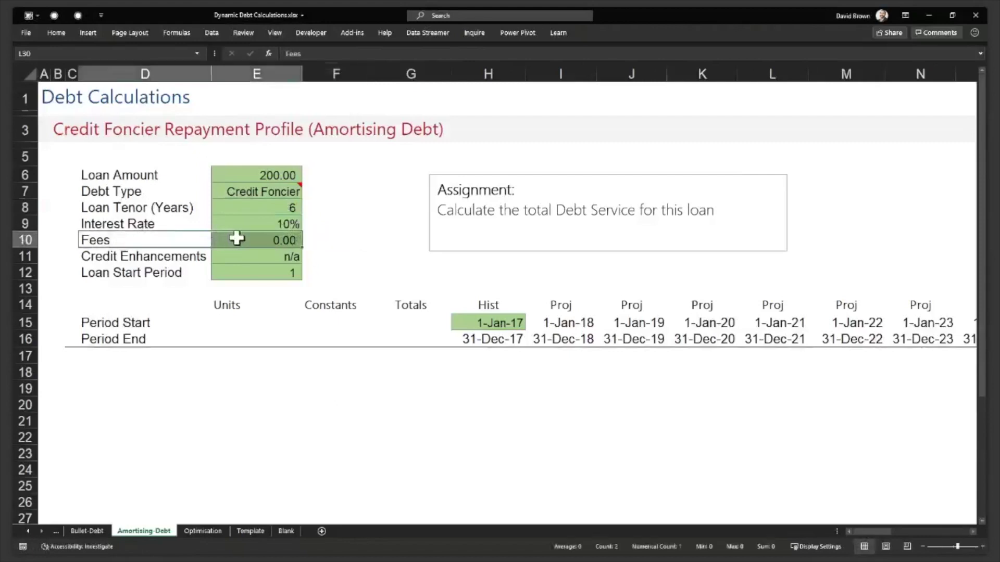
{"action": "left_click", "coordinate": [263, 239]}
{"action": "left_click_drag", "start_coordinate": [156, 239], "coordinate": [234, 240]}
{"action": "left_click", "coordinate": [172, 257]}
{"action": "left_click_drag", "start_coordinate": [172, 256], "coordinate": [268, 255]}
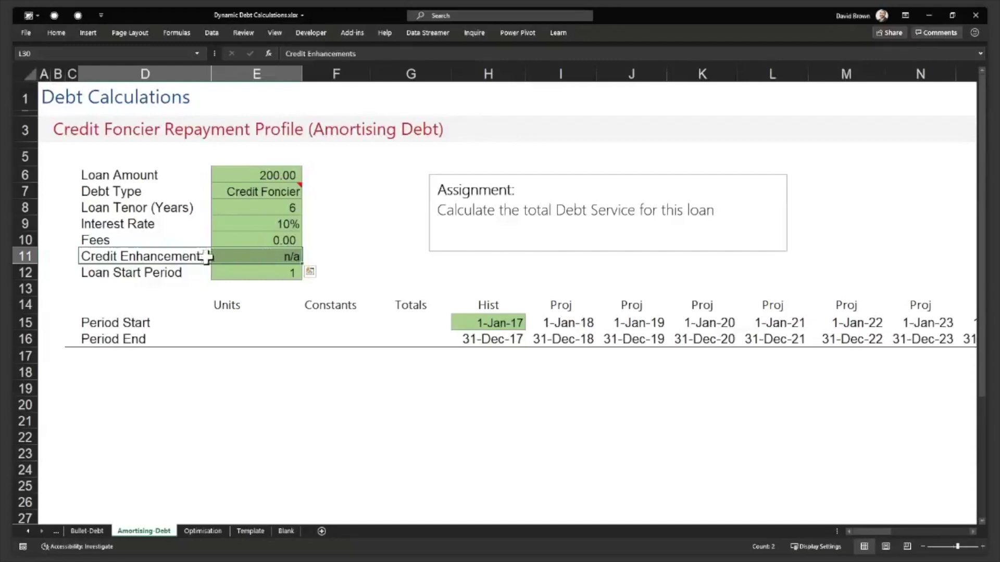
{"action": "left_click_drag", "start_coordinate": [168, 272], "coordinate": [243, 276]}
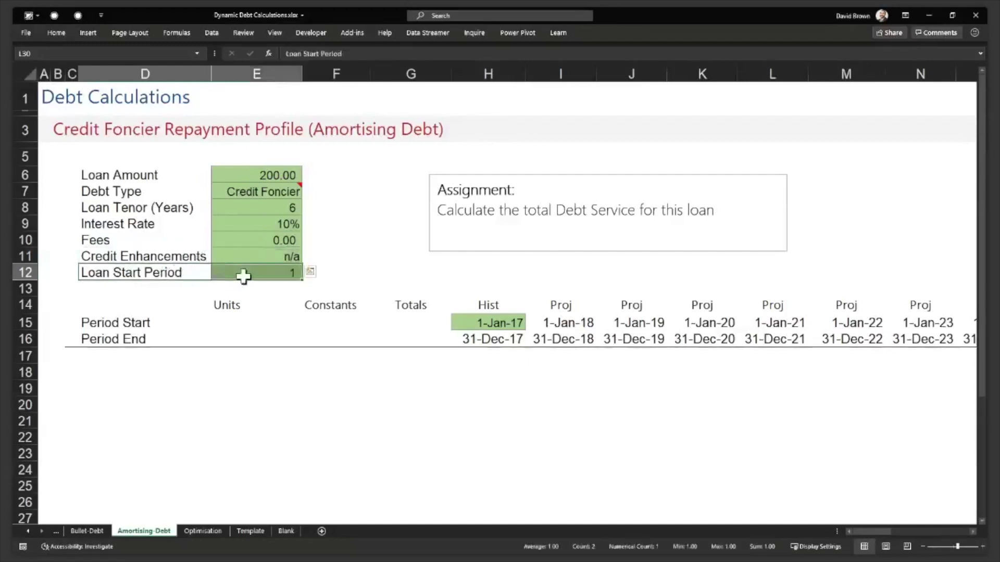
{"action": "left_click", "coordinate": [285, 272]}
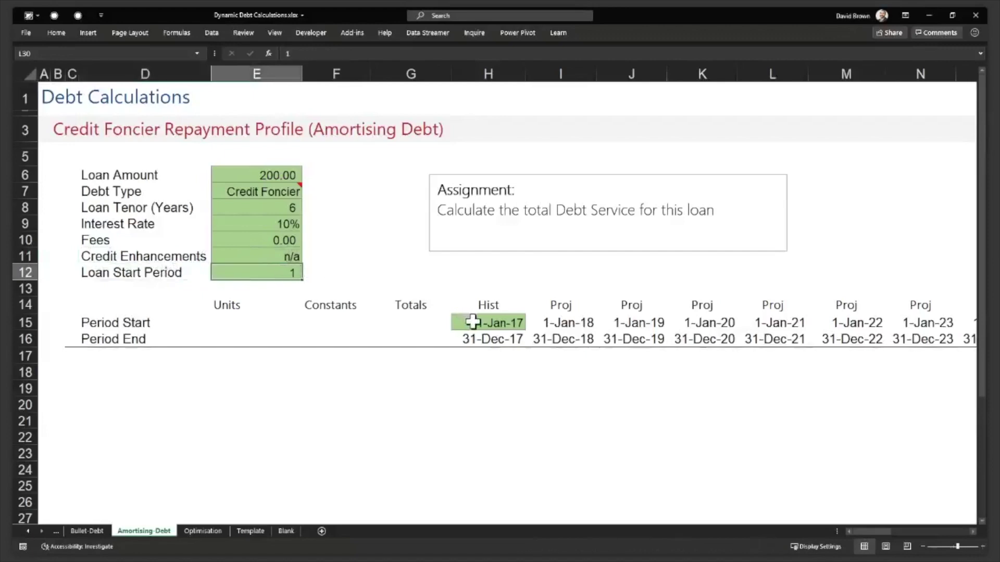
{"action": "left_click", "coordinate": [267, 207]}
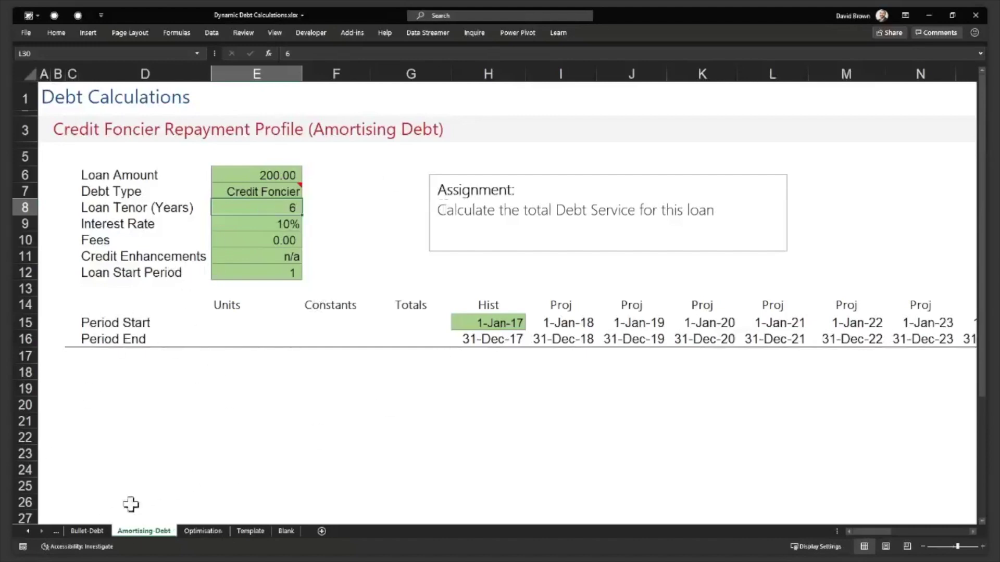
- Compare the Bullet-Debt sheet's debt schedules with the single loan amount on the Amortising-Debt sheet
{"action": "left_click", "coordinate": [95, 529]}
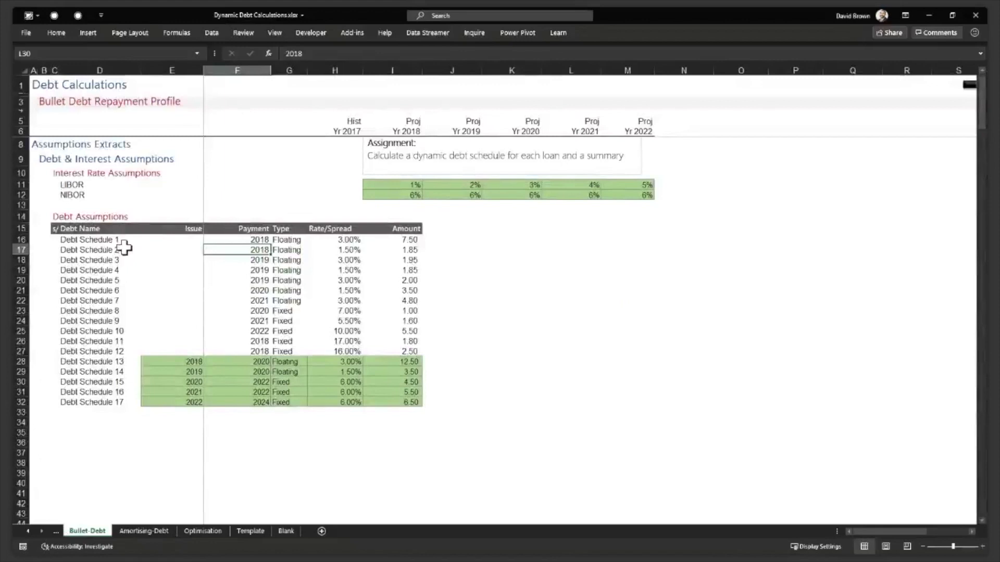
{"action": "left_click", "coordinate": [159, 535]}
{"action": "left_click", "coordinate": [268, 174]}
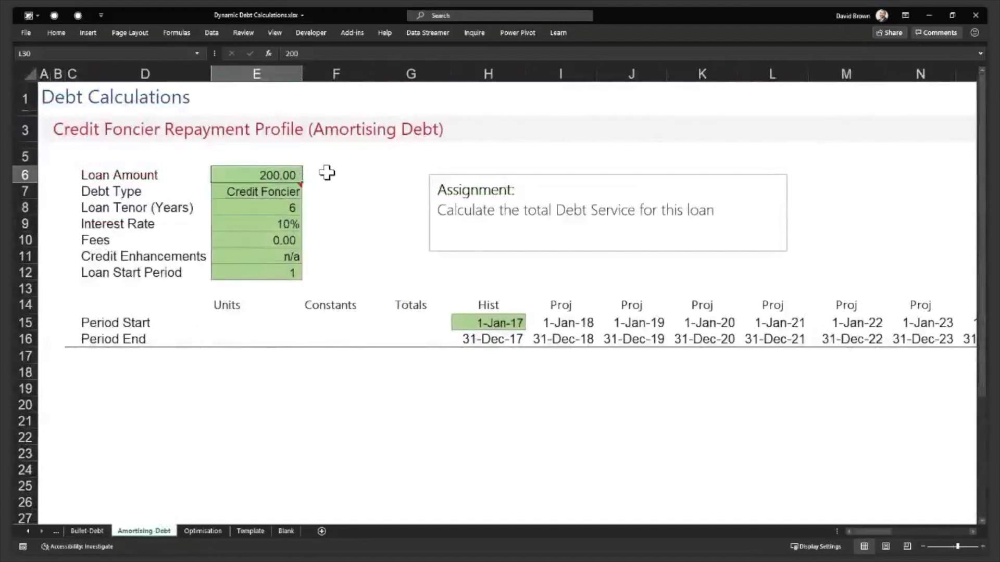
{"action": "left_click", "coordinate": [346, 174]}
{"action": "left_click", "coordinate": [337, 192]}
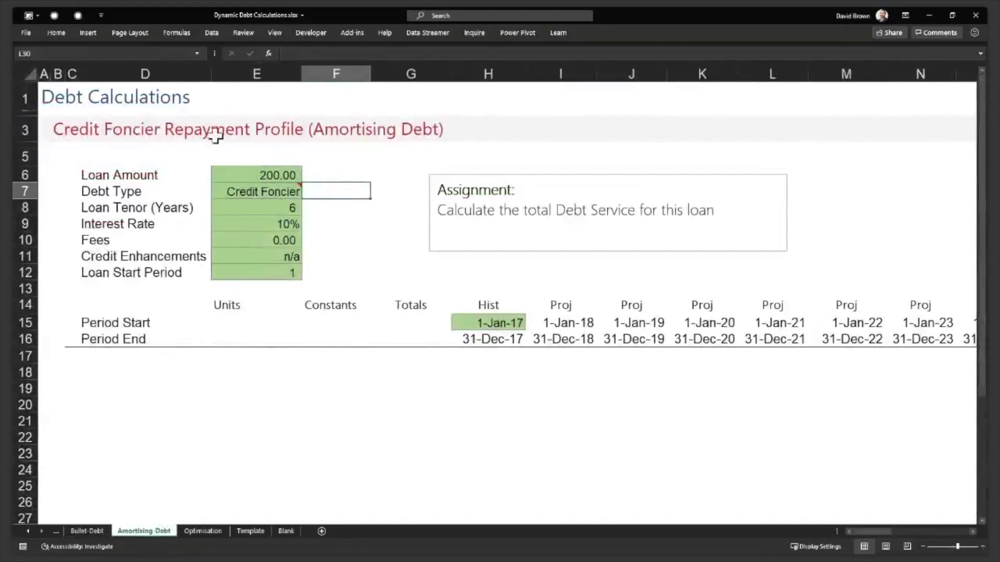
{"action": "left_click", "coordinate": [247, 175]}
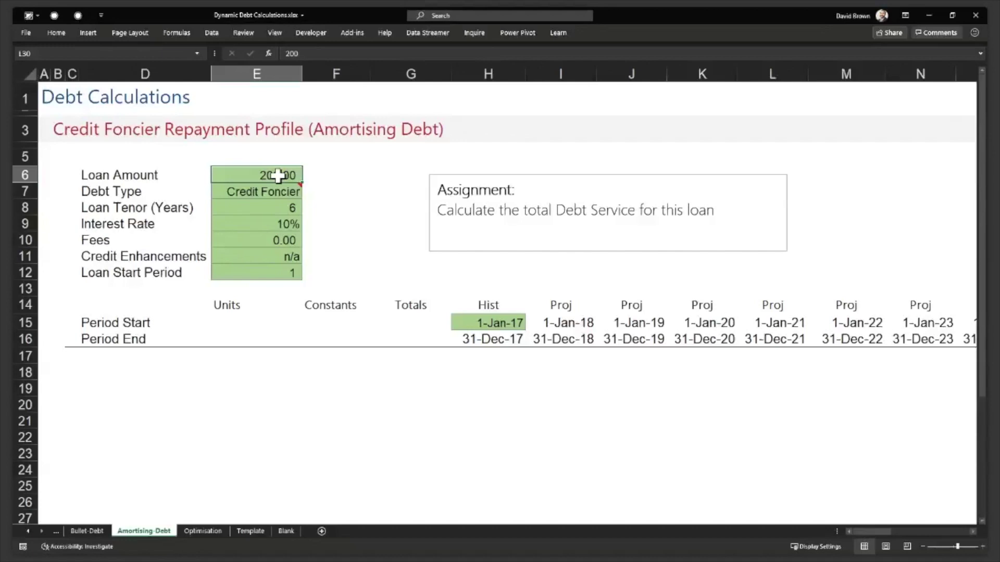
- On the Bullet-Debt sheet, examine the existing loan amounts and widen column C to fit the debt schedules' serial numbers
{"action": "left_click", "coordinate": [80, 531]}
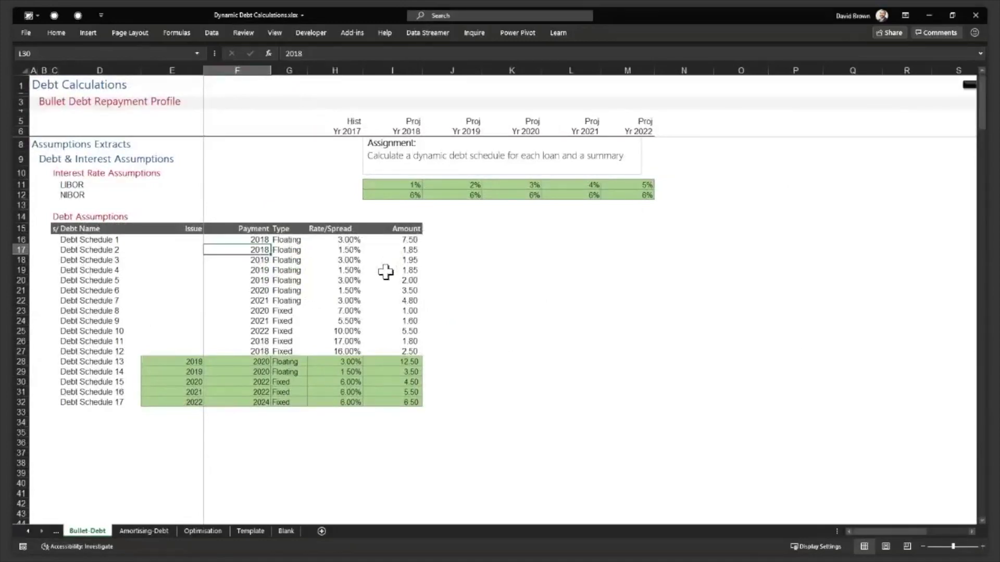
{"action": "scroll", "coordinate": [386, 299], "scroll_direction": "up", "scroll_amount": 1}
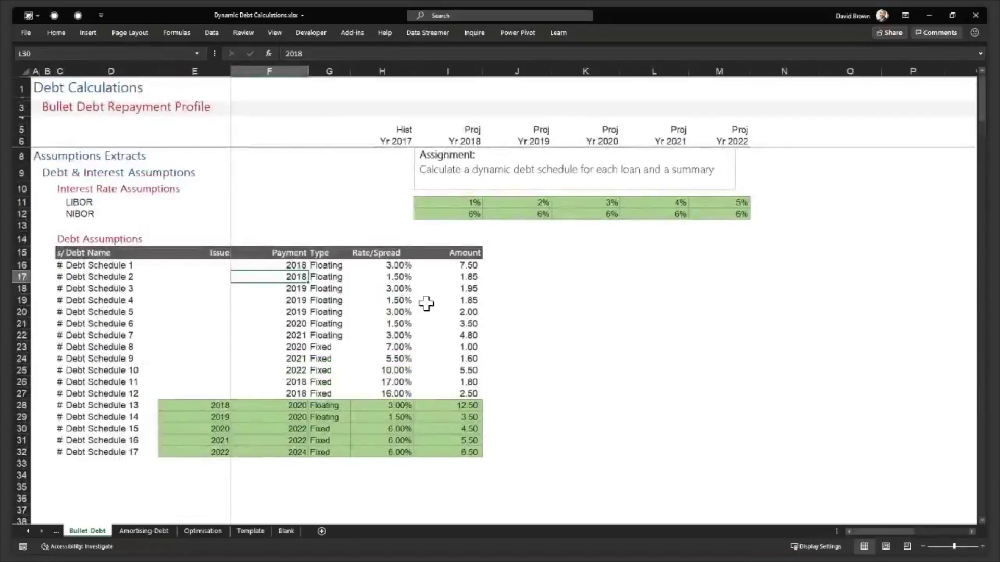
{"action": "left_click_drag", "start_coordinate": [473, 265], "coordinate": [457, 395]}
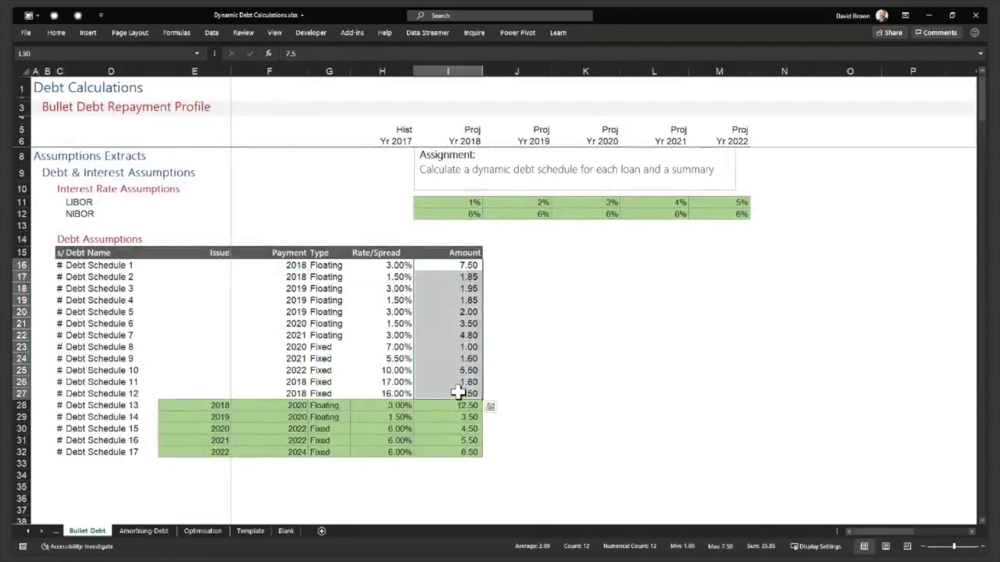
{"action": "left_click", "coordinate": [465, 265]}
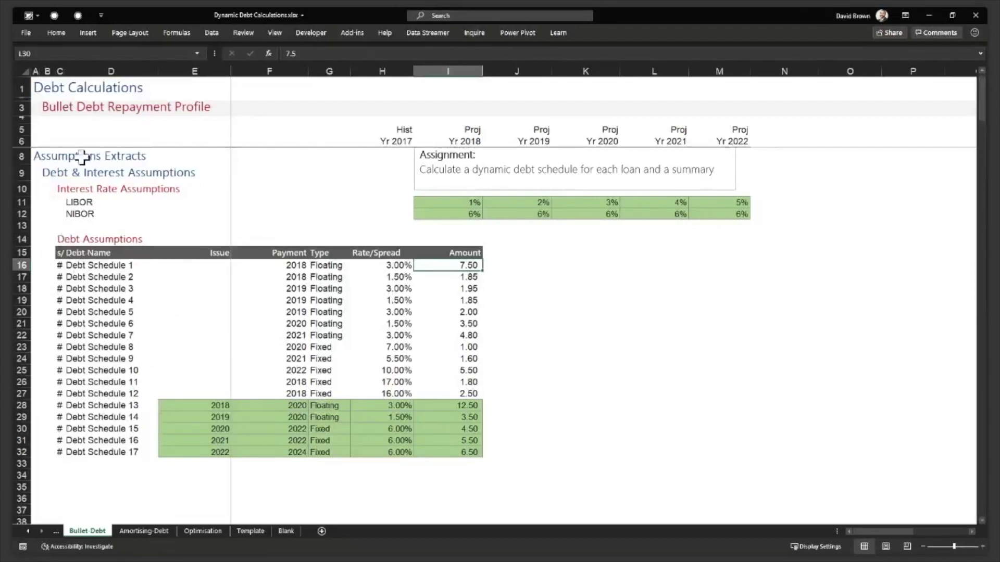
{"action": "left_click_drag", "start_coordinate": [63, 70], "coordinate": [66, 69]}
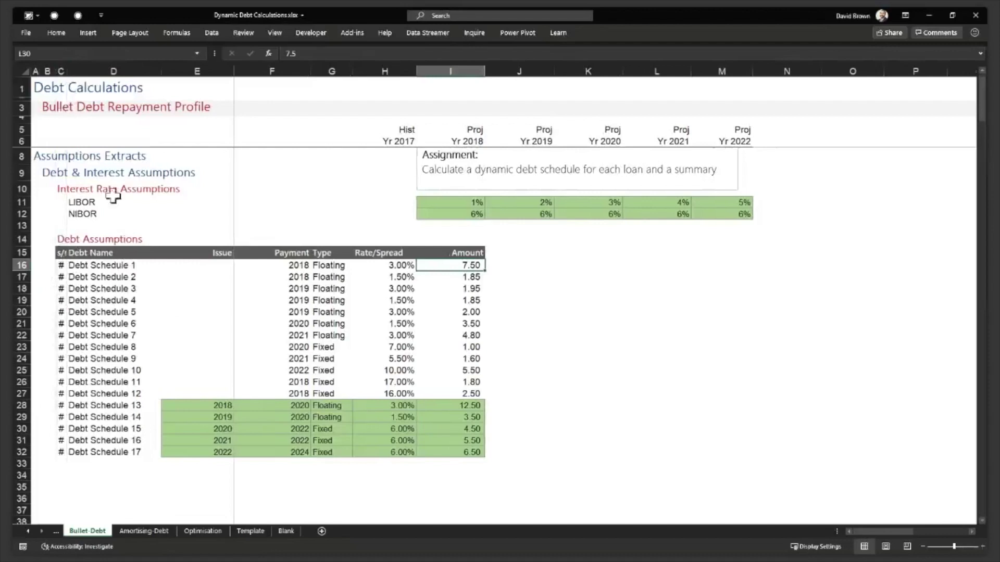
{"action": "left_click_drag", "start_coordinate": [66, 71], "coordinate": [75, 71]}
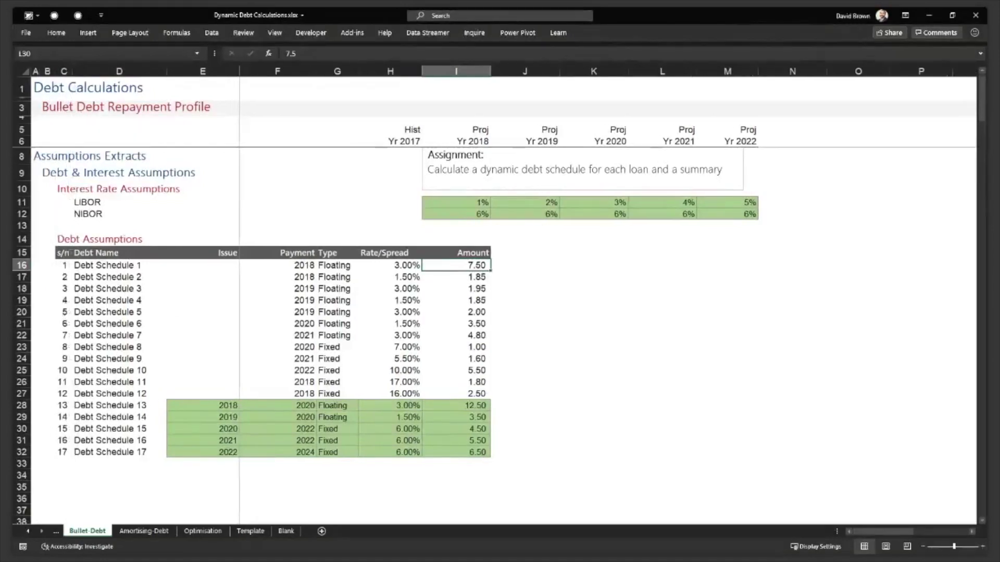
- Insert two blank rows on the Amortising-Debt sheet above the timeline header in row 14
{"action": "left_click", "coordinate": [153, 534]}
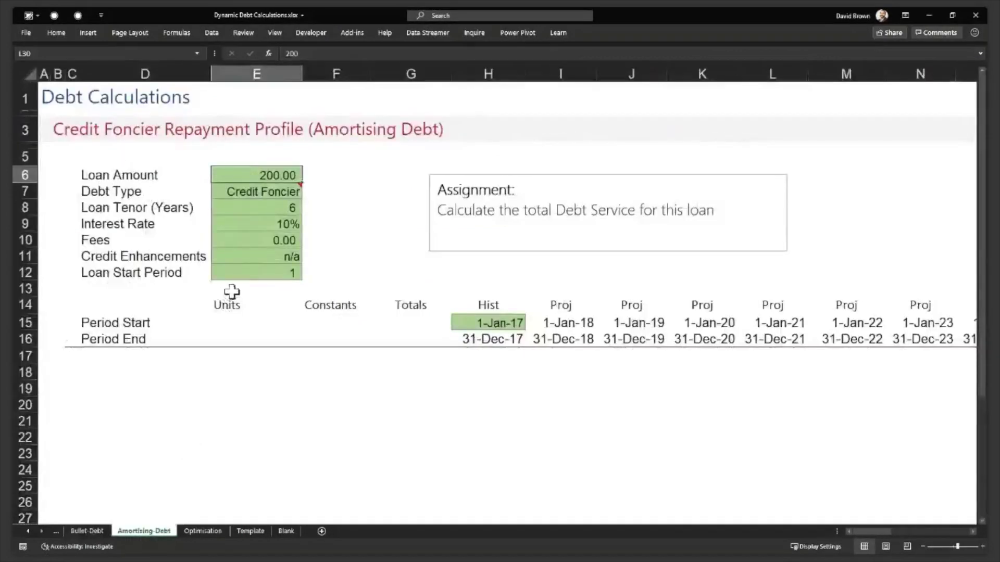
{"action": "left_click", "coordinate": [261, 293]}
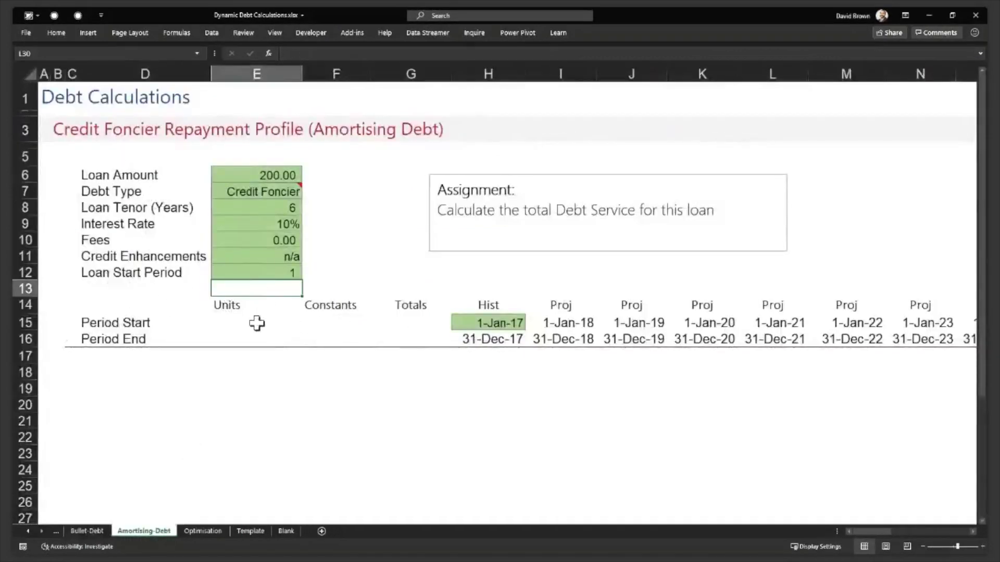
{"action": "left_click", "coordinate": [222, 307]}
{"action": "left_click", "coordinate": [31, 307]}
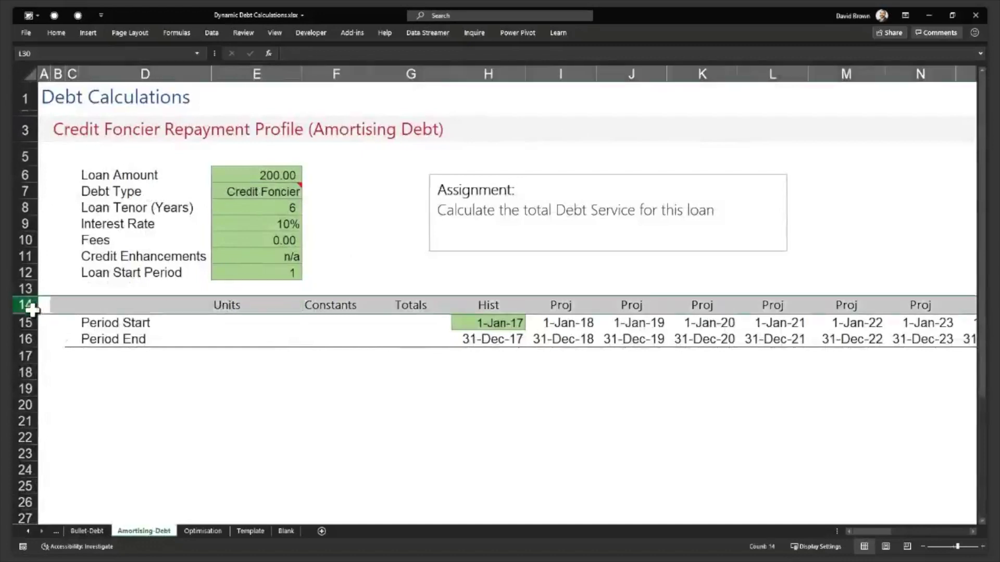
{"action": "left_click_drag", "start_coordinate": [31, 309], "coordinate": [30, 316]}
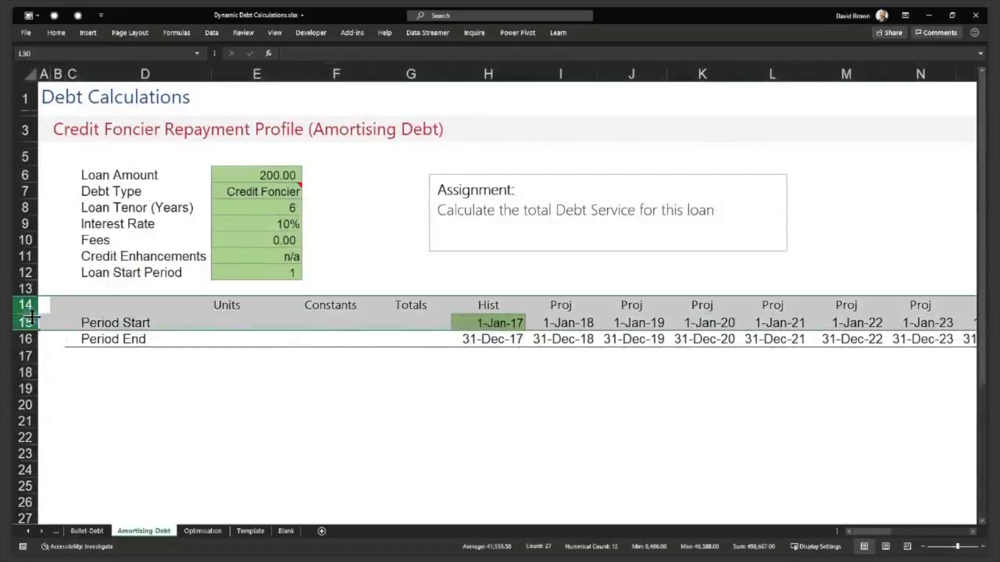
{"action": "key", "text": "ctrl+shift+equal"}
- Enter the label "Total Payment" in cell D14 and insert another blank row at row 15 beneath it
{"action": "key", "text": "Home"}
{"action": "key", "text": "Right"}
{"action": "key", "text": "Right"}
{"action": "key", "text": "Right"}
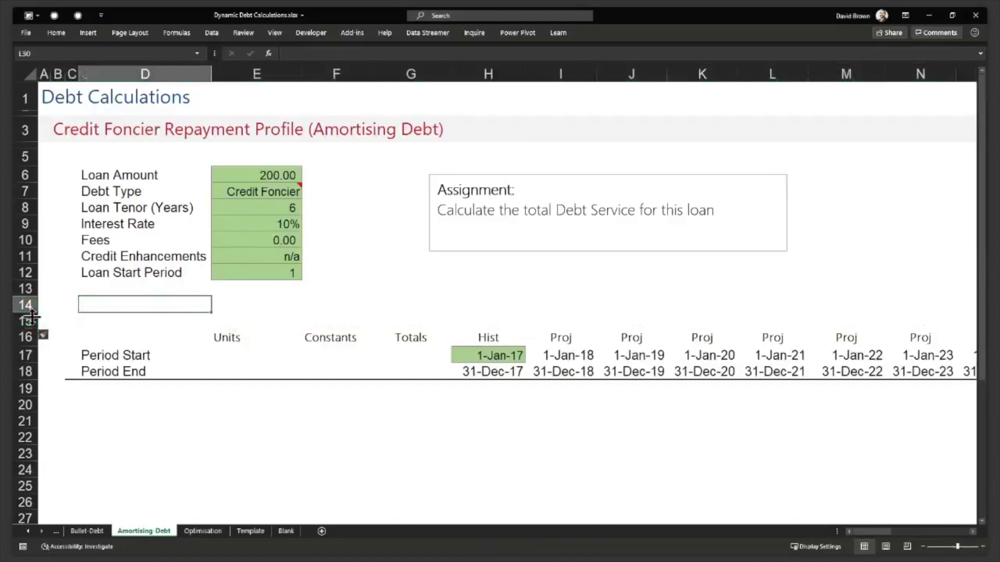
{"action": "type", "text": "To"}
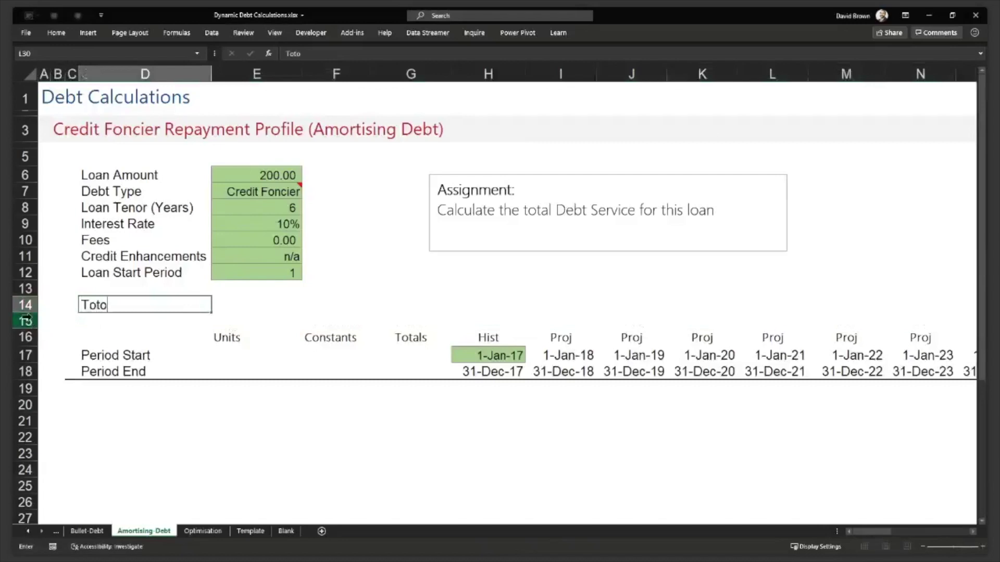
{"action": "type", "text": "tal Payment"}
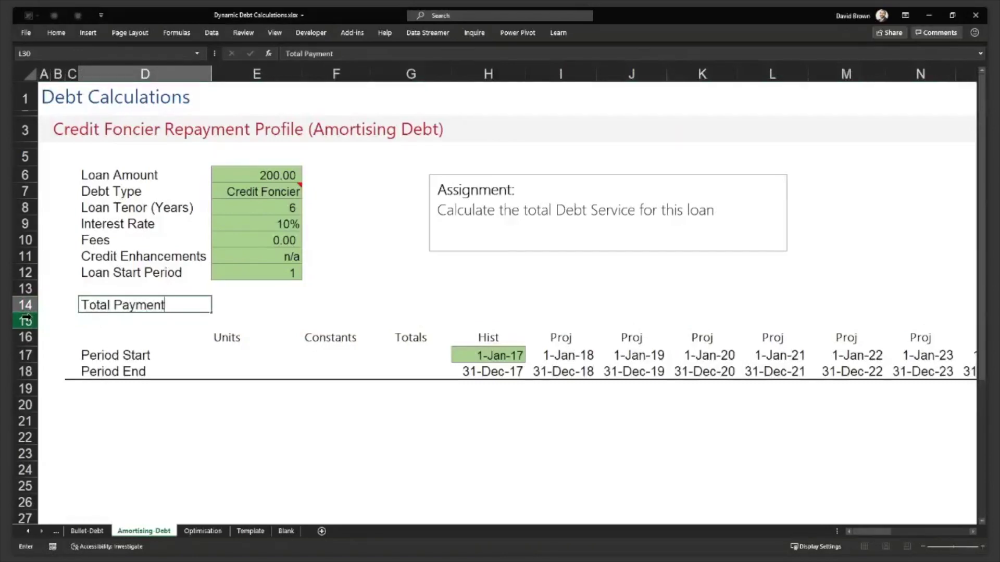
{"action": "key", "text": "Return"}
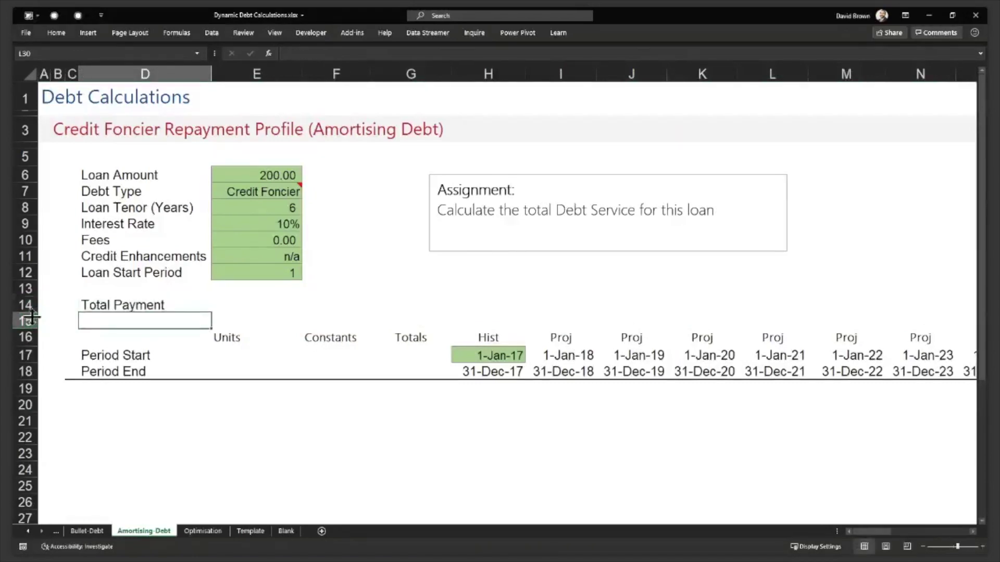
{"action": "left_click", "coordinate": [32, 317]}
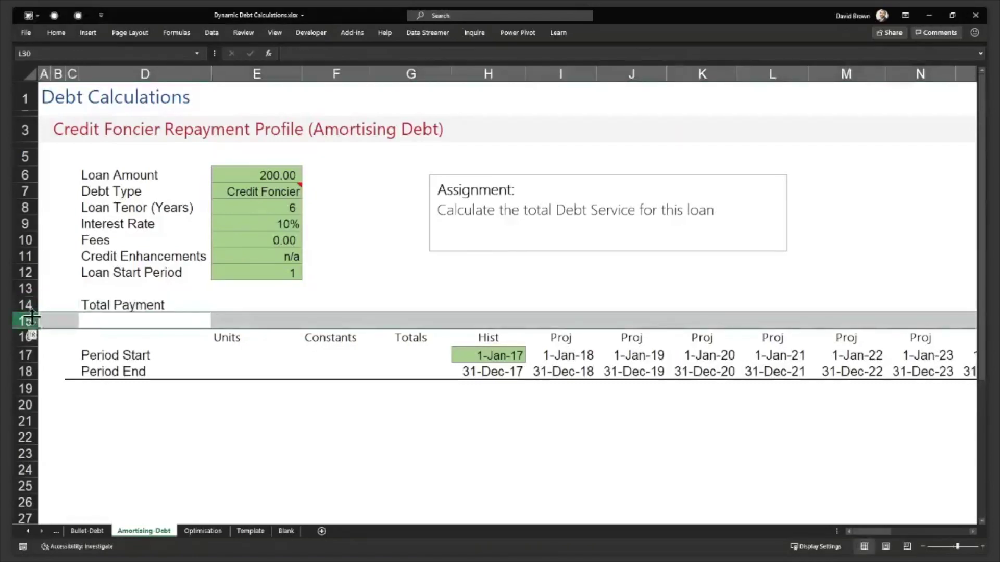
{"action": "key", "text": "ctrl+shift+plus"}
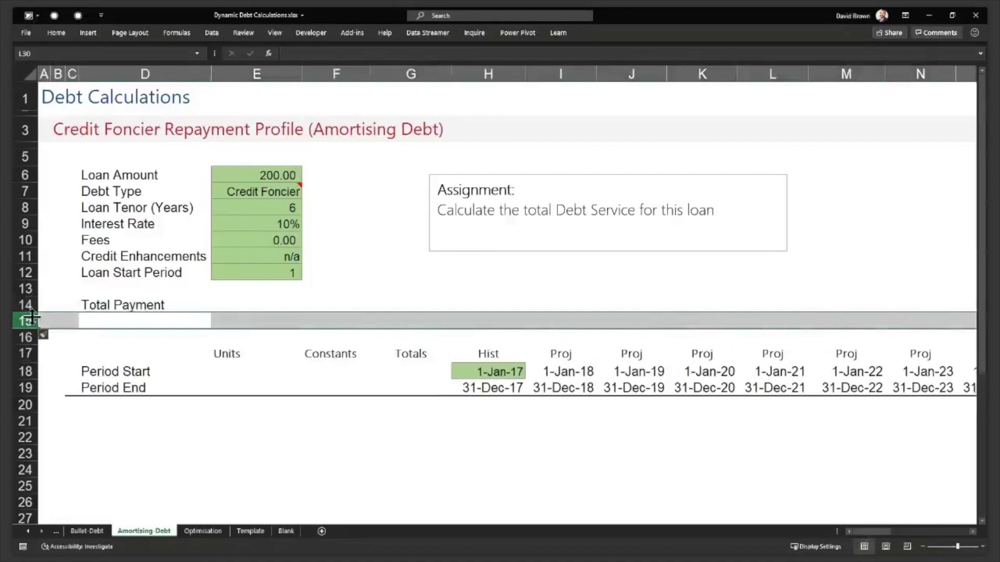
- Insert another blank row at row 15 and enter the label "Total Principal Paid" in cell D15
{"action": "key", "text": "ctrl+shift+plus"}
{"action": "key", "text": "Down"}
{"action": "key", "text": "Up"}
{"action": "type", "text": "Total "}
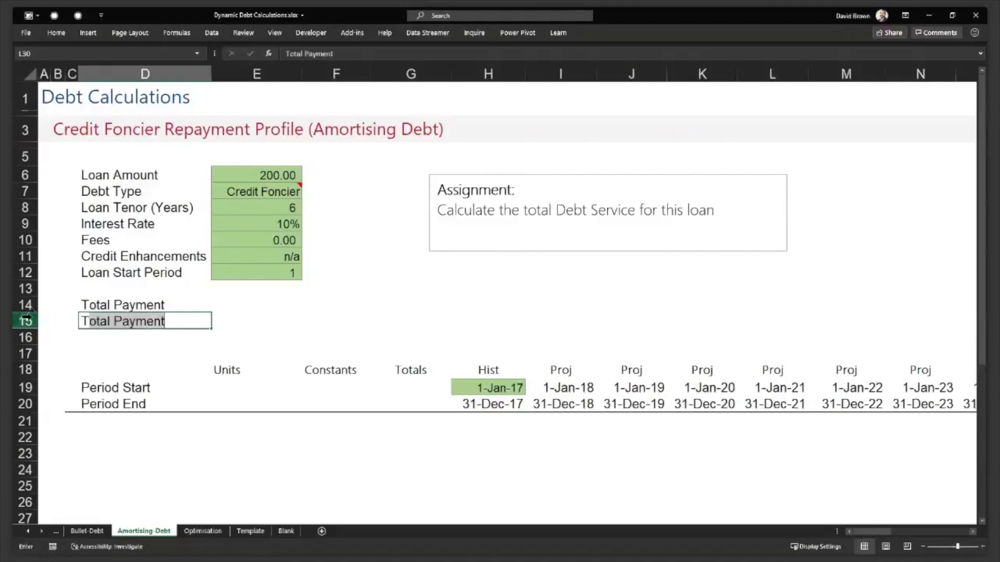
{"action": "type", "text": "O"}
{"action": "key", "text": "BackSpace"}
{"action": "type", "text": "Princ"}
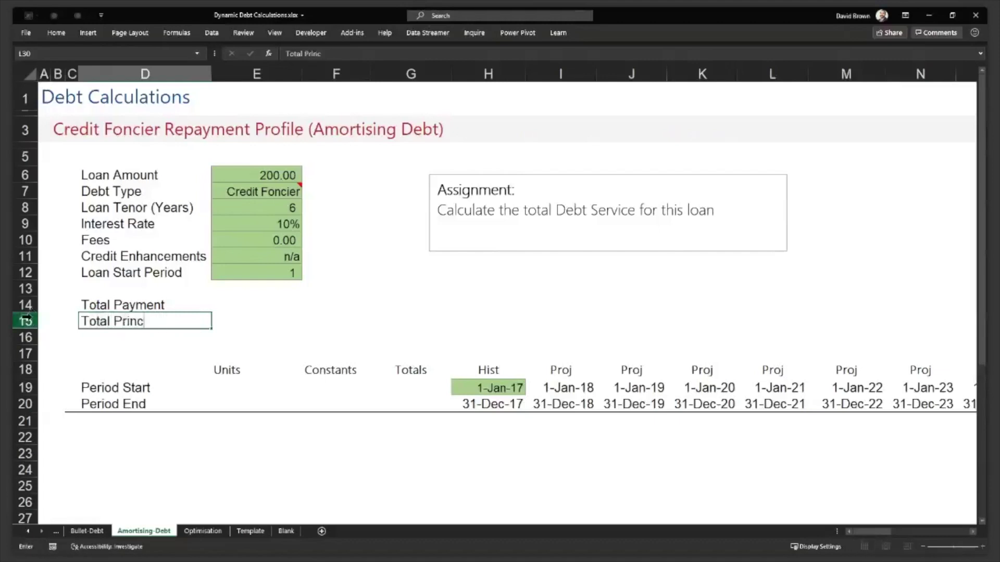
{"action": "type", "text": "ipal Paid"}
{"action": "key", "text": "Return"}
- Enter the label "Total Interest Paid" in cell D16, beneath the principal label
{"action": "key", "text": "Up"}
{"action": "key", "text": "Up"}
{"action": "key", "text": "Down"}
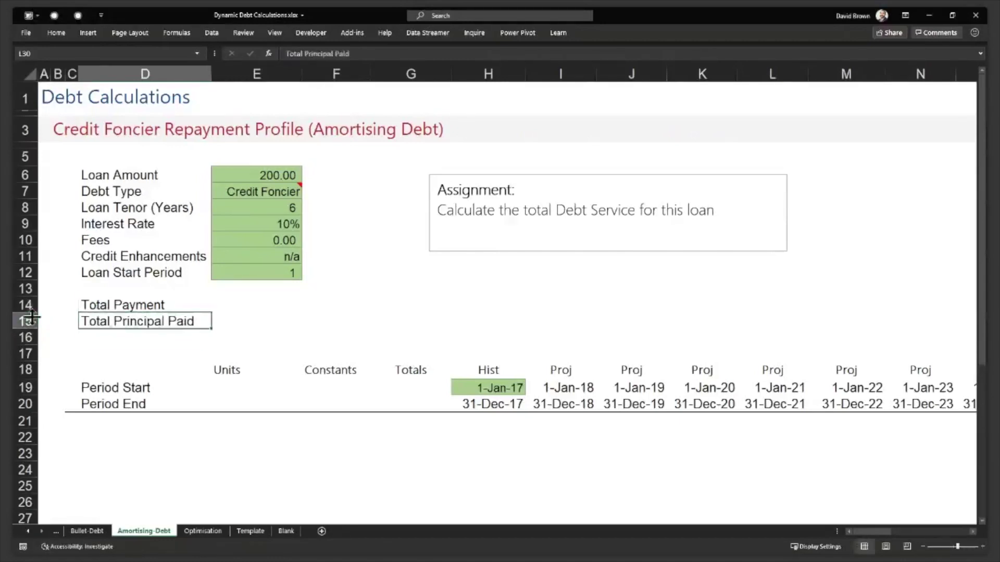
{"action": "key", "text": "Down"}
{"action": "type", "text": "Tota"}
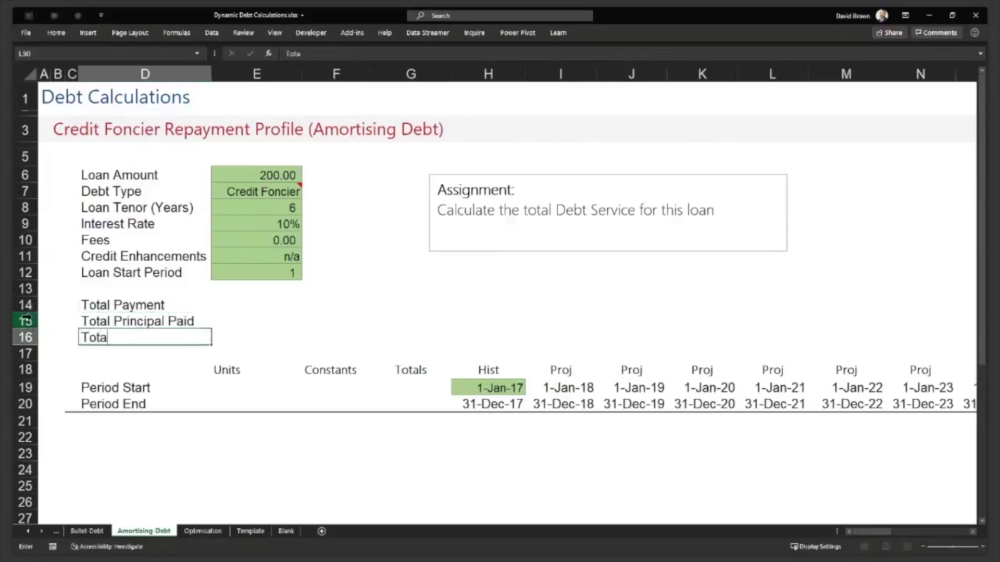
{"action": "type", "text": "l Interest Paid"}
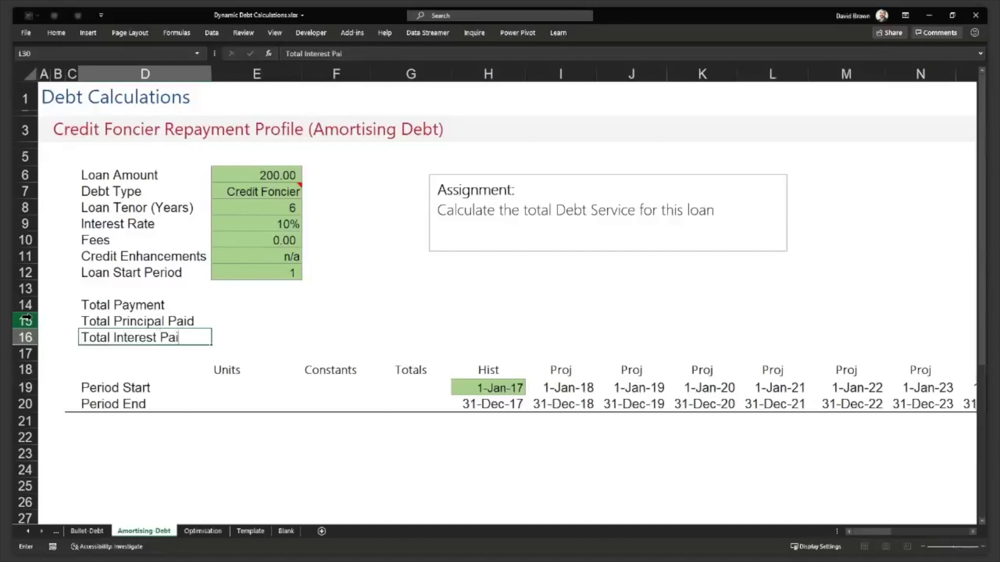
{"action": "key", "text": "ctrl+Return"}
{"action": "key", "text": "Up"}
{"action": "key", "text": "Up"}
{"action": "key", "text": "Right"}
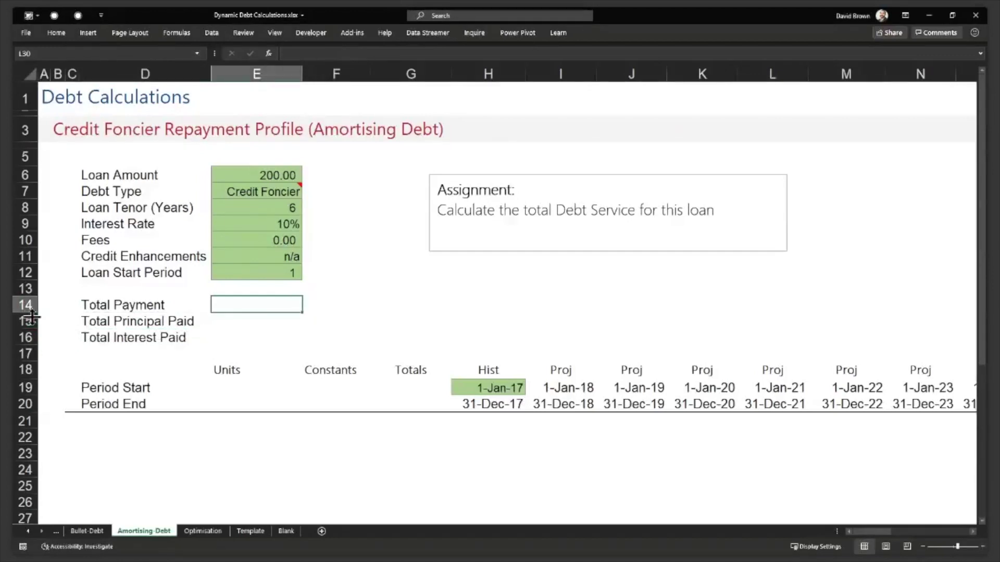
{"action": "type", "text": "> 200"}
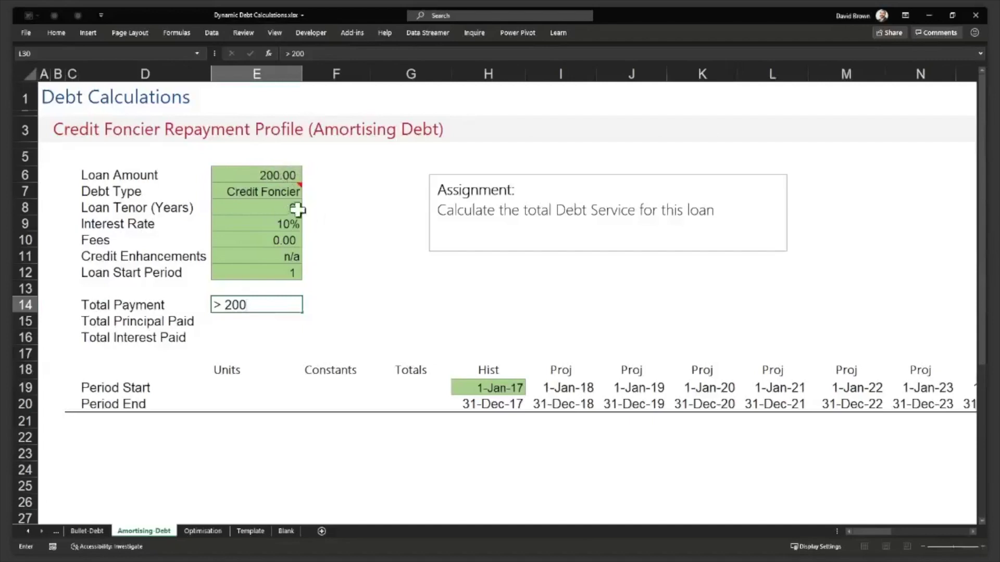
{"action": "key", "text": "Escape"}
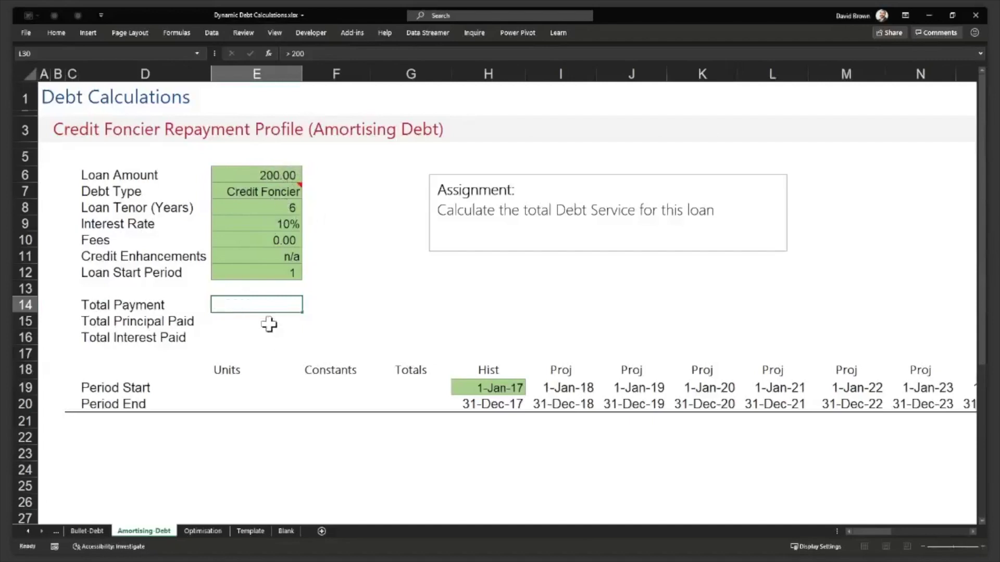
{"action": "left_click", "coordinate": [315, 302]}
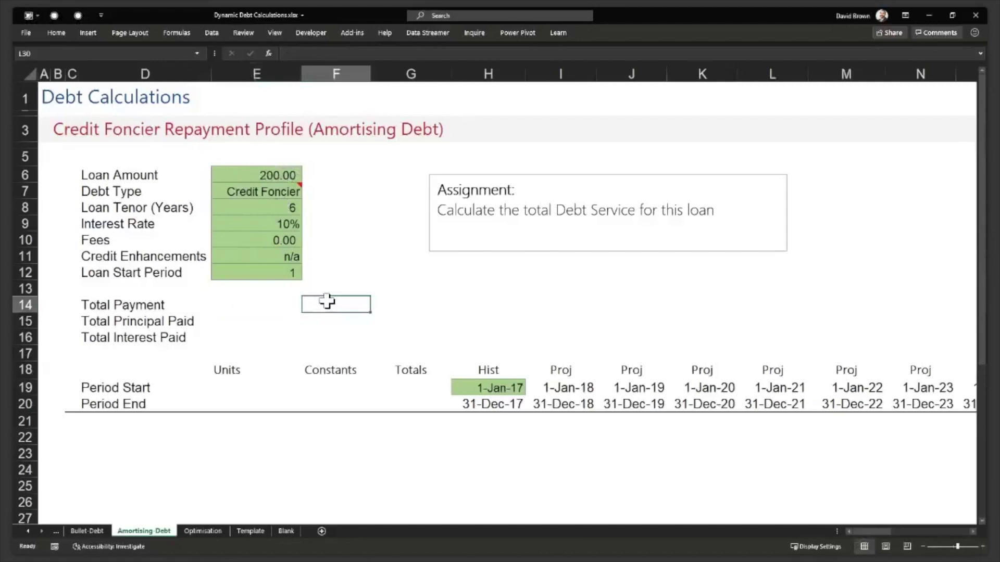
{"action": "type", "text": "="}
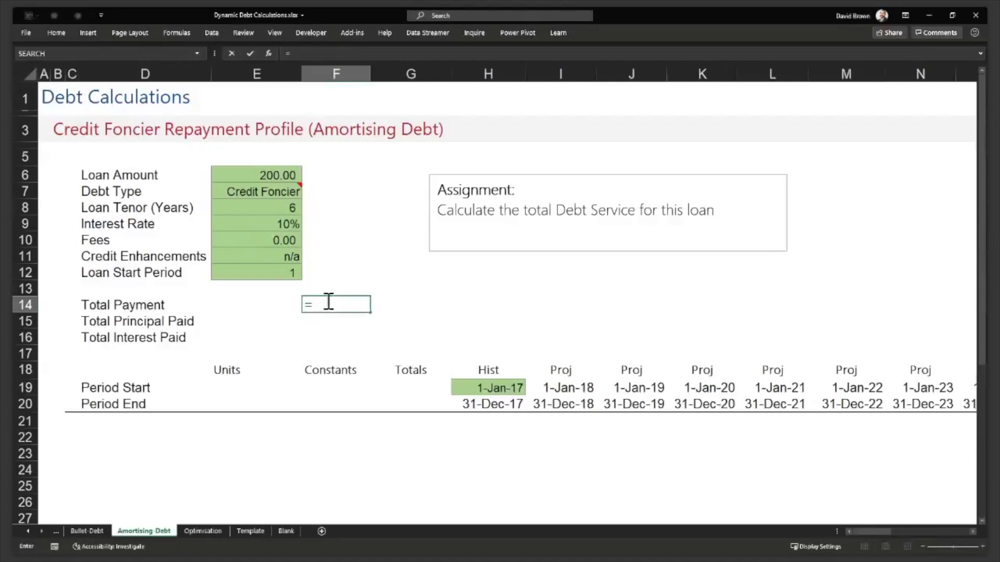
{"action": "key", "text": "Escape"}
{"action": "key", "text": "Left"}
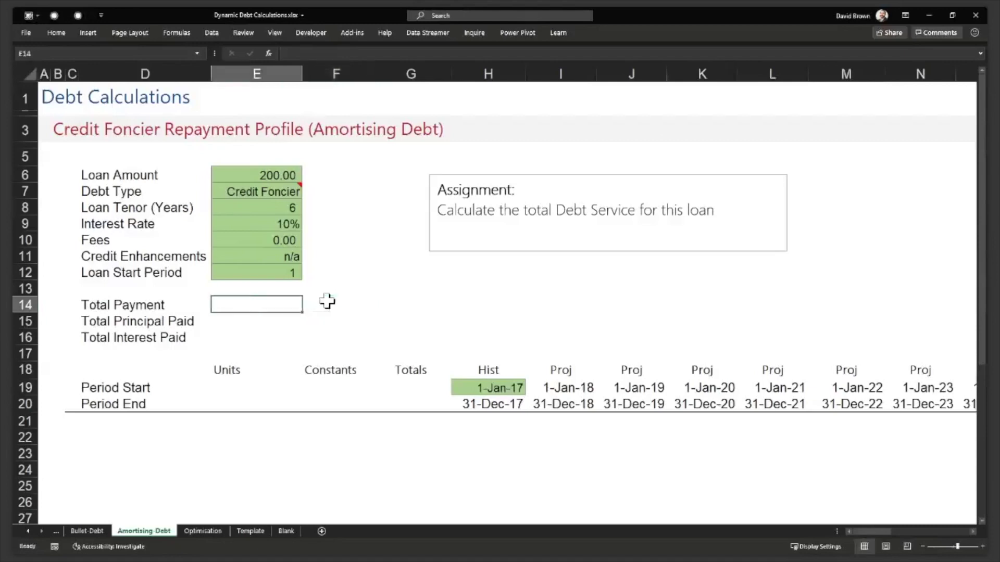
- Enter a trial principal repayment in E15 by dividing the loan amount by the tenor with =E6/E8
{"action": "key", "text": "Down"}
{"action": "key", "text": "Left"}
{"action": "key", "text": "Right"}
{"action": "type", "text": "="}
{"action": "key", "text": "Up"}
{"action": "key", "text": "Up"}
{"action": "key", "text": "Up"}
{"action": "key", "text": "Up"}
{"action": "key", "text": "Up"}
{"action": "key", "text": "Up"}
{"action": "key", "text": "Up"}
{"action": "key", "text": "Up"}
{"action": "key", "text": "Up"}
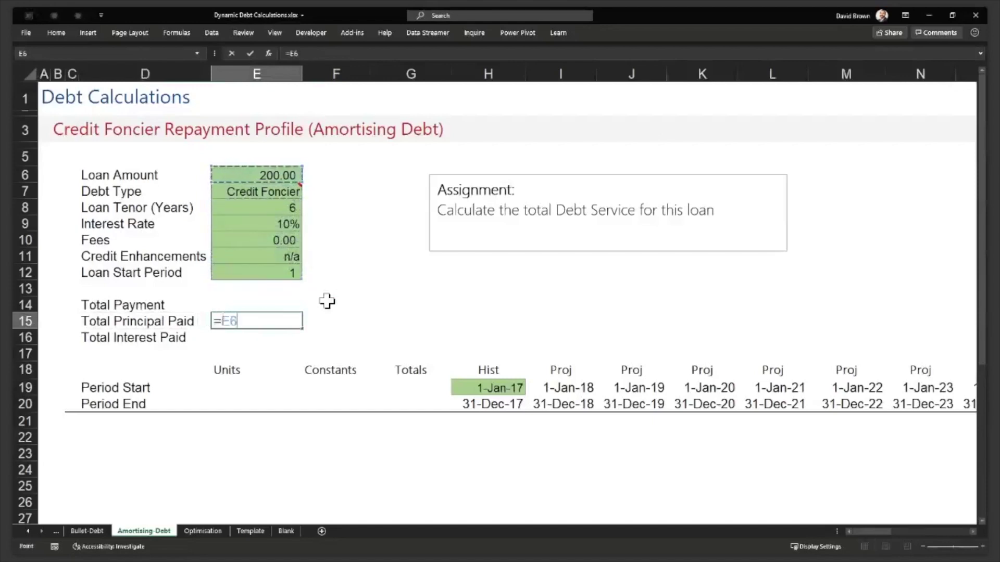
{"action": "type", "text": "/"}
{"action": "key", "text": "Up"}
{"action": "key", "text": "Up"}
{"action": "key", "text": "Up"}
{"action": "key", "text": "Up"}
{"action": "key", "text": "Up"}
{"action": "key", "text": "Up"}
{"action": "key", "text": "Up"}
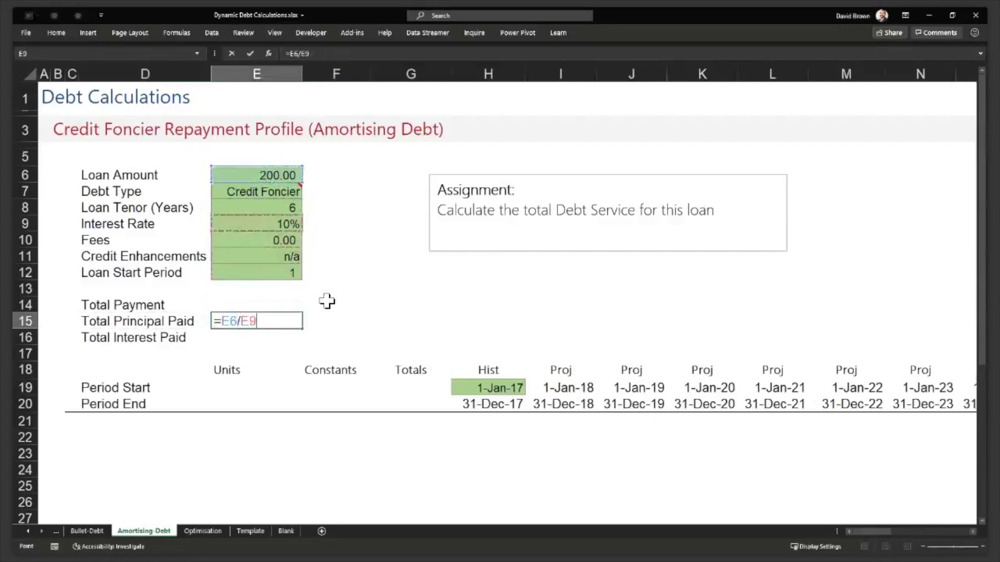
{"action": "key", "text": "Return"}
{"action": "key", "text": "Up"}
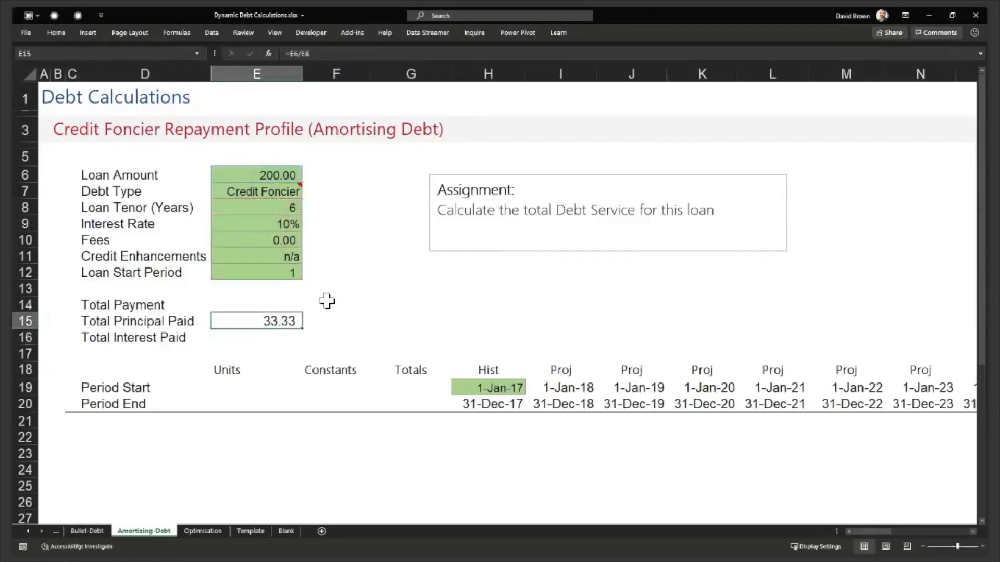
- Enter a trial first-year interest calculation in F15 by multiplying the loan amount by the interest rate with =E6*$E$9
{"action": "key", "text": "Right"}
{"action": "key", "text": "Left"}
{"action": "key", "text": "Right"}
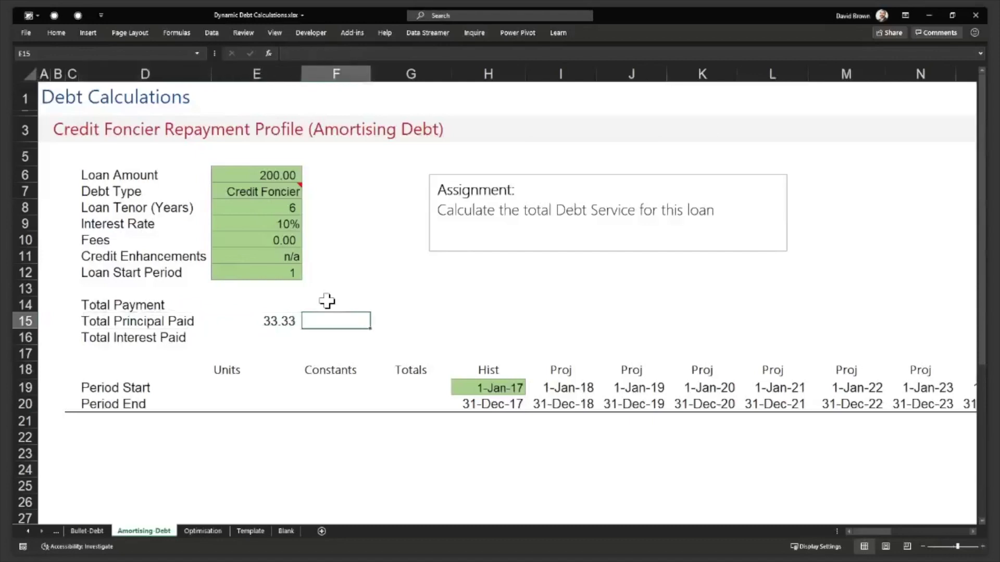
{"action": "type", "text": "="}
{"action": "key", "text": "Left"}
{"action": "key", "text": "Up"}
{"action": "key", "text": "Up"}
{"action": "key", "text": "Up"}
{"action": "key", "text": "Up"}
{"action": "key", "text": "Up"}
{"action": "key", "text": "Up"}
{"action": "key", "text": "Up"}
{"action": "key", "text": "Up"}
{"action": "key", "text": "Up"}
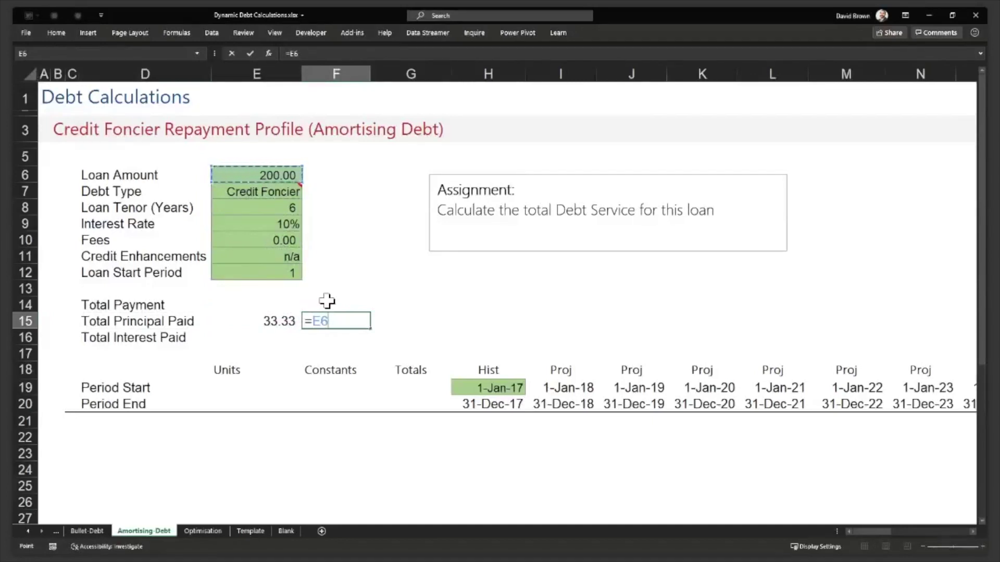
{"action": "type", "text": "*"}
{"action": "key", "text": "Left"}
{"action": "key", "text": "Up"}
{"action": "key", "text": "Up"}
{"action": "key", "text": "Up"}
{"action": "key", "text": "Up"}
{"action": "key", "text": "Up"}
{"action": "key", "text": "Up"}
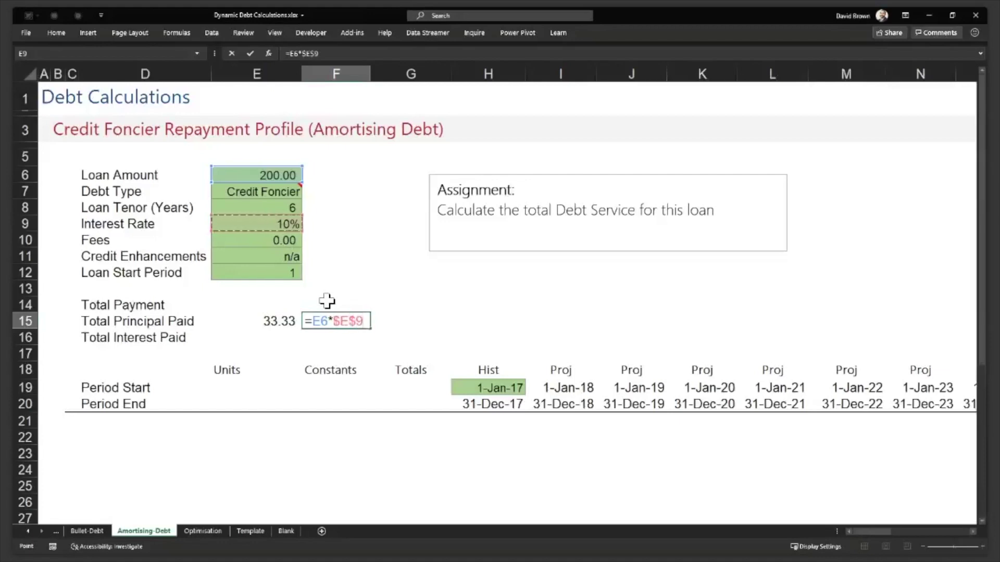
{"action": "key", "text": "Return"}
{"action": "key", "text": "Up"}
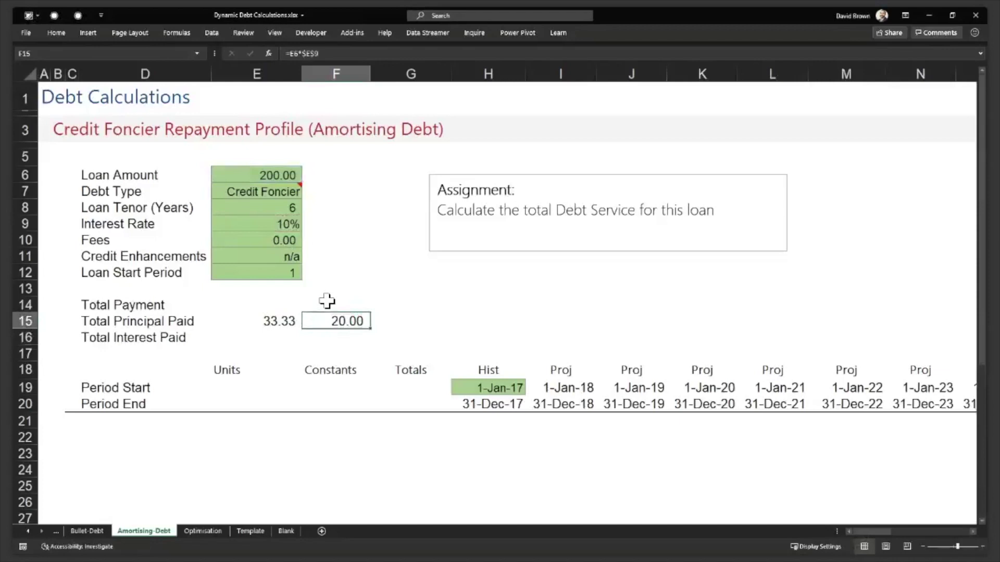
- Enter a trial remaining balance in G15 by subtracting the principal repayment from the loan amount with =E6-E15
{"action": "key", "text": "Right"}
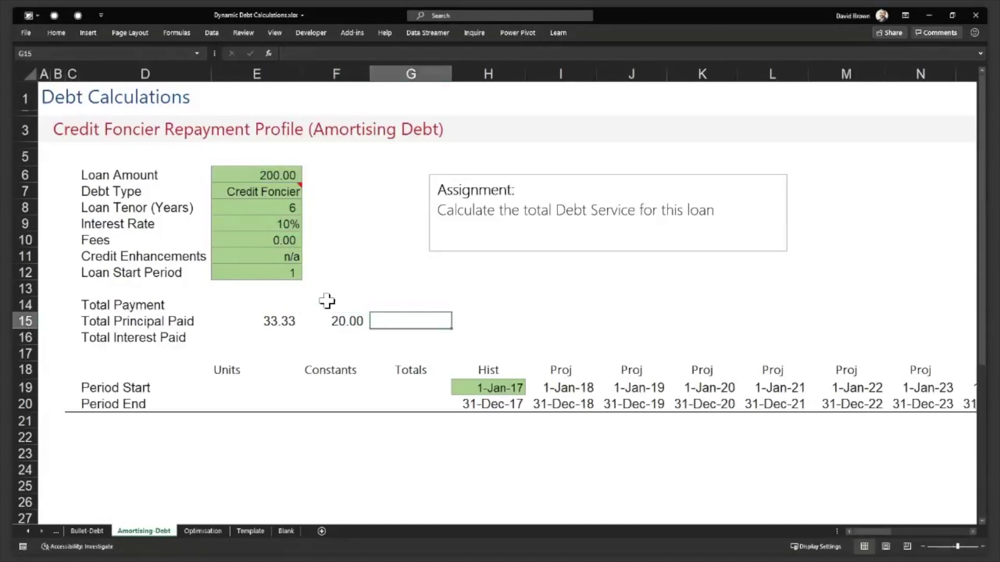
{"action": "key", "text": "Left"}
{"action": "key", "text": "Right"}
{"action": "type", "text": "="}
{"action": "key", "text": "Left"}
{"action": "key", "text": "Left"}
{"action": "key", "text": "Up"}
{"action": "key", "text": "Up"}
{"action": "key", "text": "Up"}
{"action": "key", "text": "Up"}
{"action": "key", "text": "Up"}
{"action": "key", "text": "Up"}
{"action": "key", "text": "Up"}
{"action": "key", "text": "Up"}
{"action": "key", "text": "Up"}
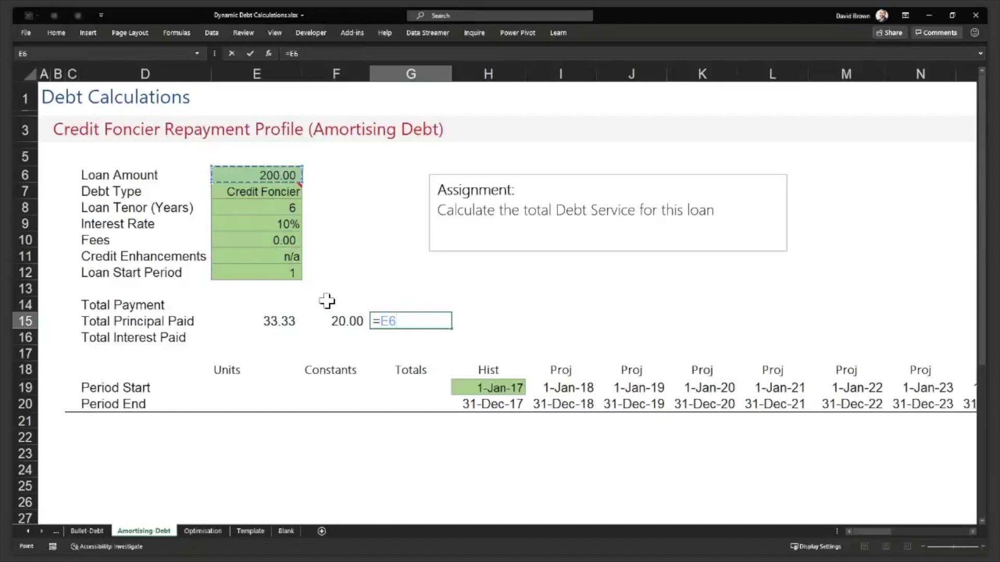
{"action": "type", "text": "-"}
{"action": "key", "text": "Left"}
{"action": "key", "text": "Left"}
{"action": "key", "text": "Return"}
{"action": "key", "text": "Up"}
{"action": "key", "text": "Right"}
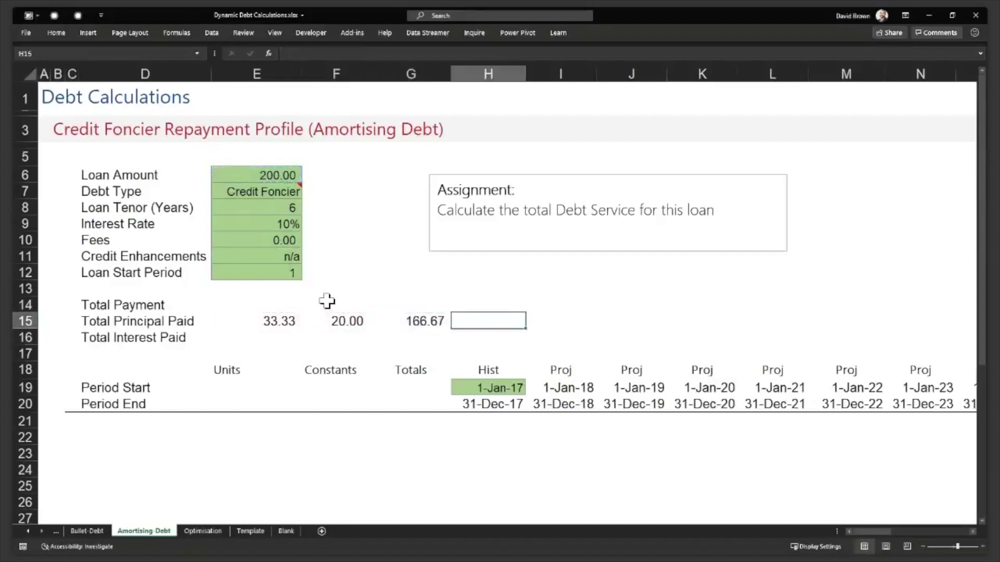
- Enter a trial second-year interest calculation in H15 by multiplying the remaining balance by the interest rate with =G15*E9
{"action": "type", "text": "="}
{"action": "key", "text": "Left"}
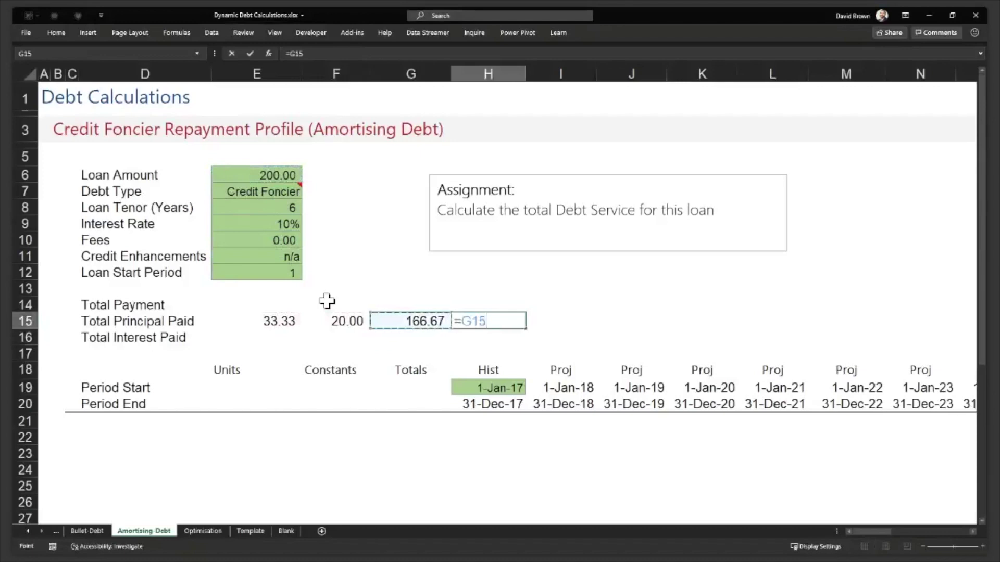
{"action": "type", "text": "*"}
{"action": "key", "text": "Left"}
{"action": "key", "text": "Left"}
{"action": "key", "text": "Up"}
{"action": "key", "text": "Up"}
{"action": "key", "text": "Up"}
{"action": "key", "text": "Up"}
{"action": "key", "text": "Up"}
{"action": "key", "text": "Up"}
{"action": "key", "text": "ctrl+Return"}
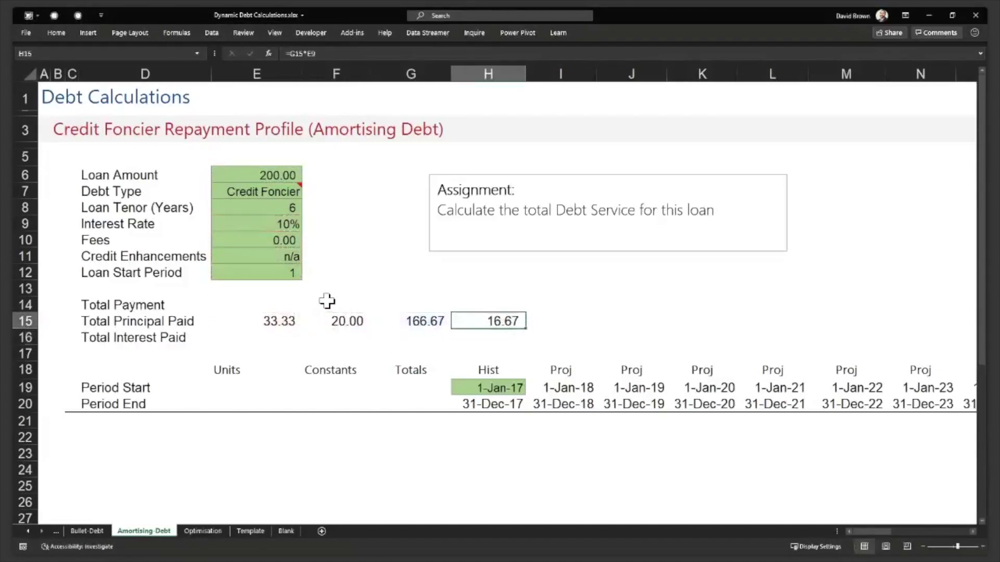
- Compare the loan inputs in column E with the trial principal, interest and balance calculations in row 15
{"action": "key", "text": "Left"}
{"action": "key", "text": "Left"}
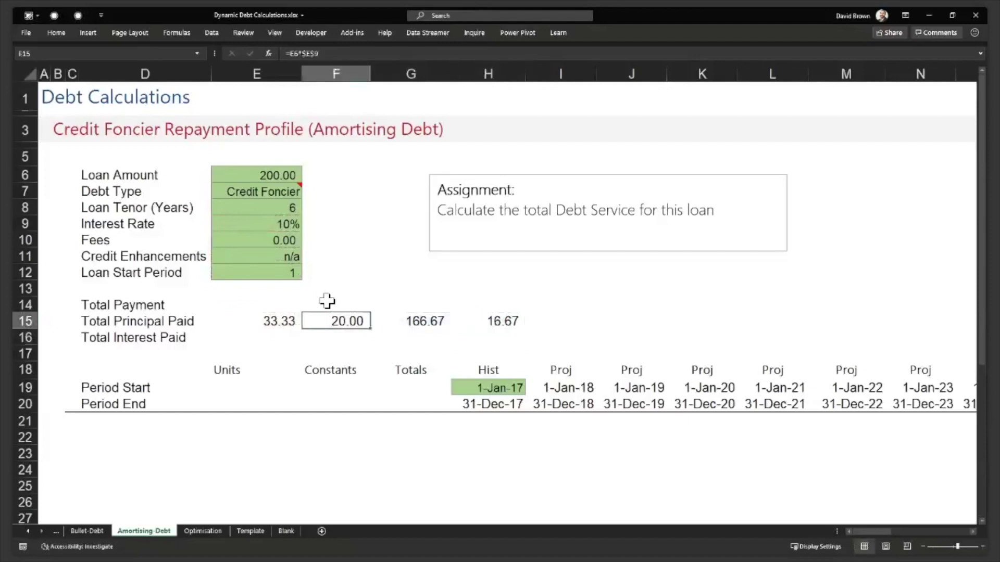
{"action": "key", "text": "Left"}
{"action": "key", "text": "Up"}
{"action": "key", "text": "Up"}
{"action": "key", "text": "Up"}
{"action": "key", "text": "Up"}
{"action": "key", "text": "Up"}
{"action": "key", "text": "Up"}
{"action": "key", "text": "Up"}
{"action": "key", "text": "Up"}
{"action": "key", "text": "Up"}
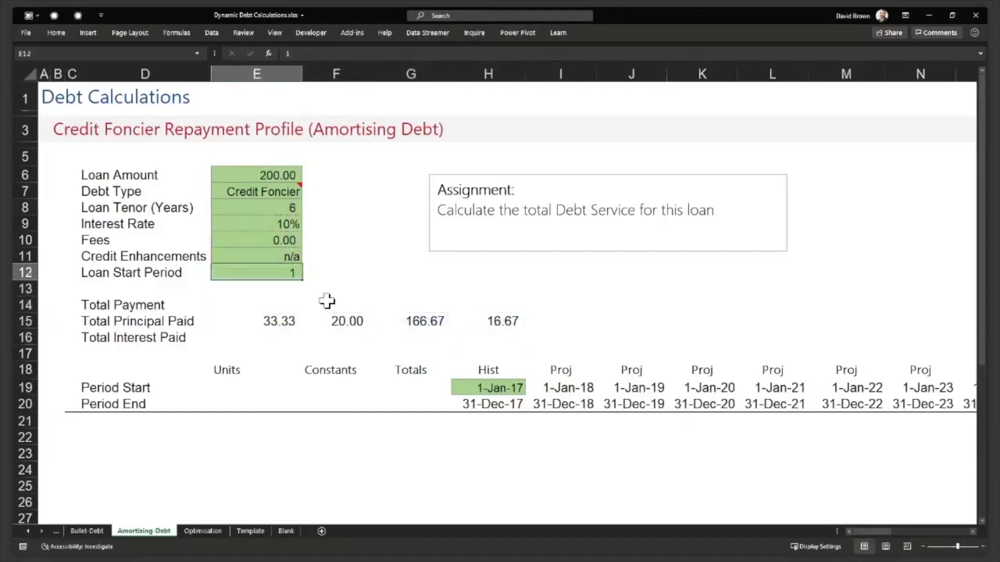
{"action": "key", "text": "Down"}
{"action": "key", "text": "Down"}
{"action": "key", "text": "Down"}
{"action": "key", "text": "Down"}
{"action": "key", "text": "Down"}
{"action": "key", "text": "Down"}
{"action": "key", "text": "Down"}
{"action": "key", "text": "Down"}
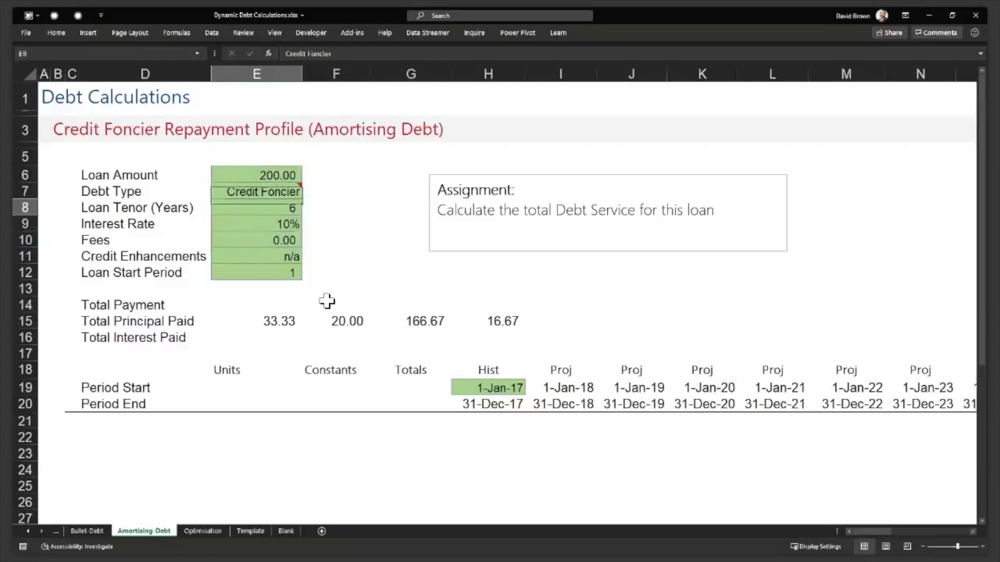
{"action": "key", "text": "Right"}
{"action": "key", "text": "Down"}
{"action": "key", "text": "Up"}
{"action": "key", "text": "Up"}
{"action": "key", "text": "Up"}
{"action": "key", "text": "Up"}
{"action": "key", "text": "Up"}
{"action": "key", "text": "Up"}
{"action": "key", "text": "Up"}
{"action": "key", "text": "Up"}
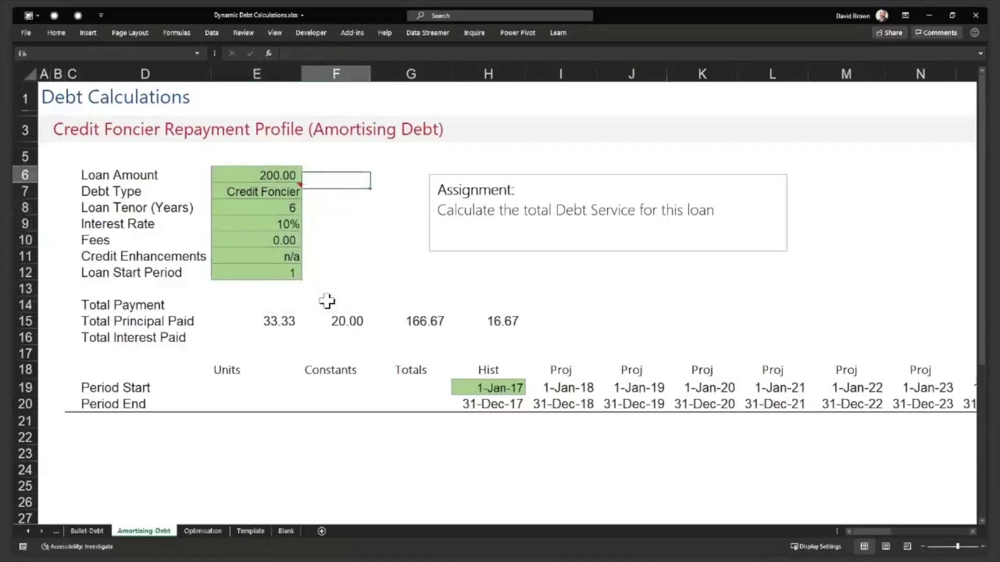
{"action": "key", "text": "Left"}
{"action": "key", "text": "Up"}
{"action": "key", "text": "Down"}
{"action": "key", "text": "Down"}
{"action": "key", "text": "Down"}
{"action": "key", "text": "Down"}
{"action": "key", "text": "Down"}
{"action": "key", "text": "Down"}
{"action": "key", "text": "Down"}
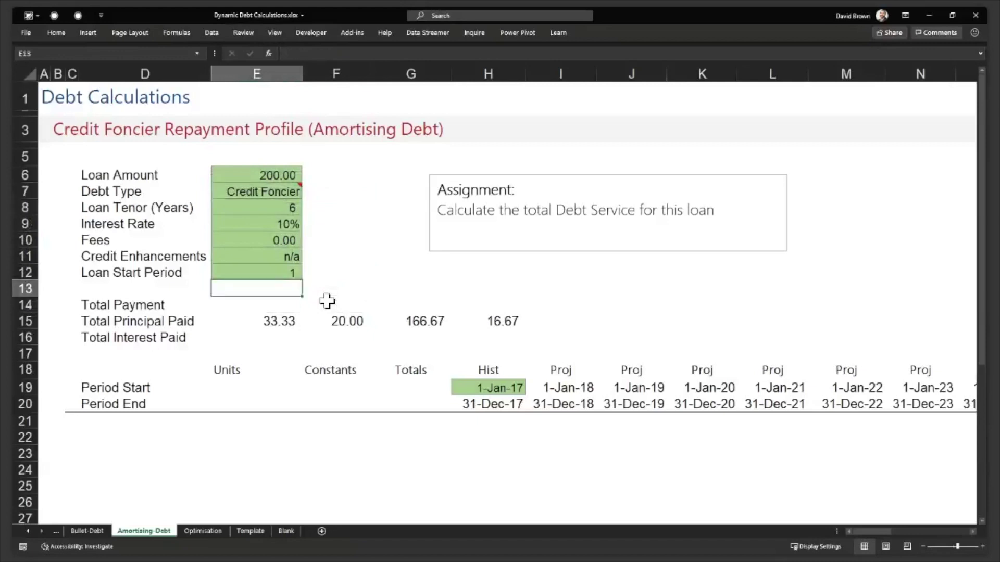
{"action": "key", "text": "Down"}
{"action": "key", "text": "Down"}
{"action": "key", "text": "Right"}
{"action": "key", "text": "shift+Left"}
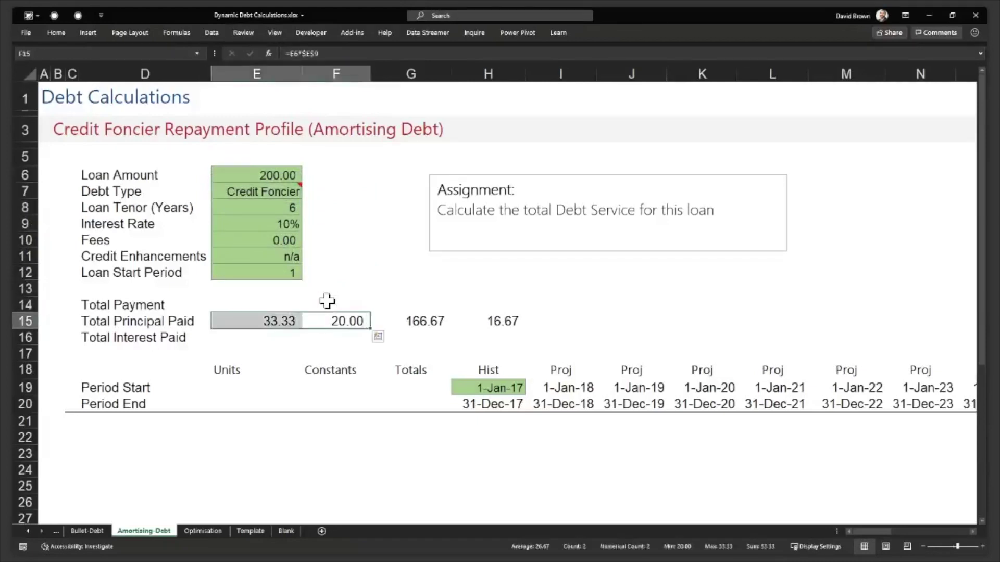
{"action": "key", "text": "Right"}
{"action": "key", "text": "Right"}
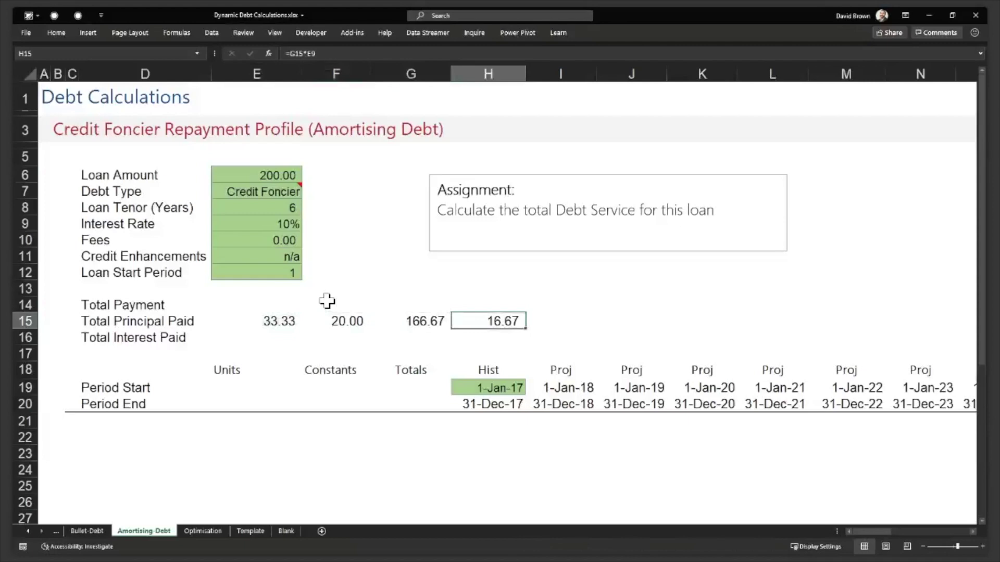
- Clear the trial calculations from cells E15:H15 and return to the Total Principal Paid label
{"action": "key", "text": "shift+Left"}
{"action": "key", "text": "shift+Left"}
{"action": "key", "text": "shift+Left"}
{"action": "key", "text": "Delete"}
{"action": "key", "text": "Left"}
{"action": "key", "text": "Left"}
{"action": "key", "text": "Left"}
{"action": "key", "text": "Left"}
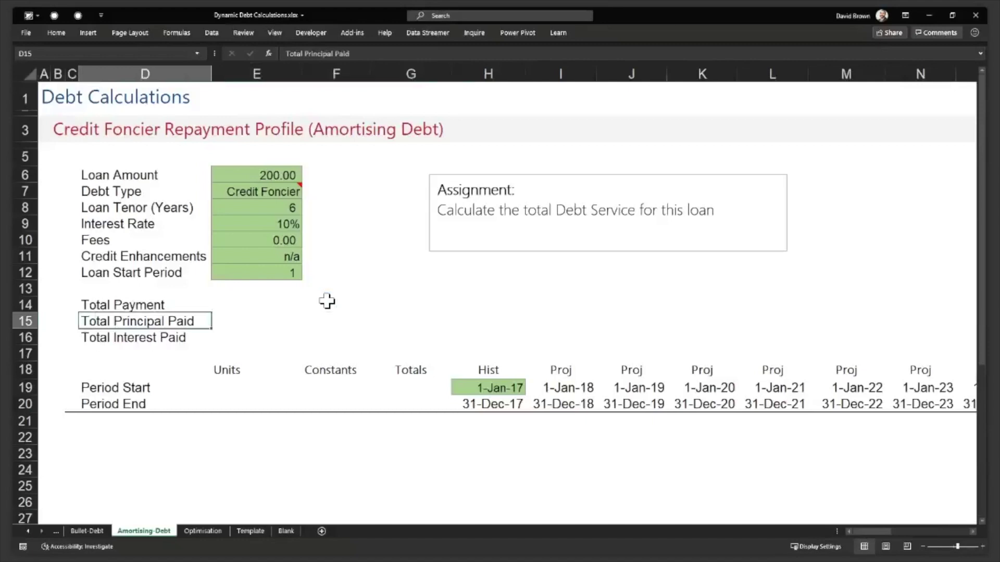
- Set the first Period Start date in H19 to 1 Jan 2019
{"action": "key", "text": "Down"}
{"action": "key", "text": "Down"}
{"action": "key", "text": "Down"}
{"action": "key", "text": "Down"}
{"action": "key", "text": "Right"}
{"action": "key", "text": "Right"}
{"action": "key", "text": "Right"}
{"action": "key", "text": "Right"}
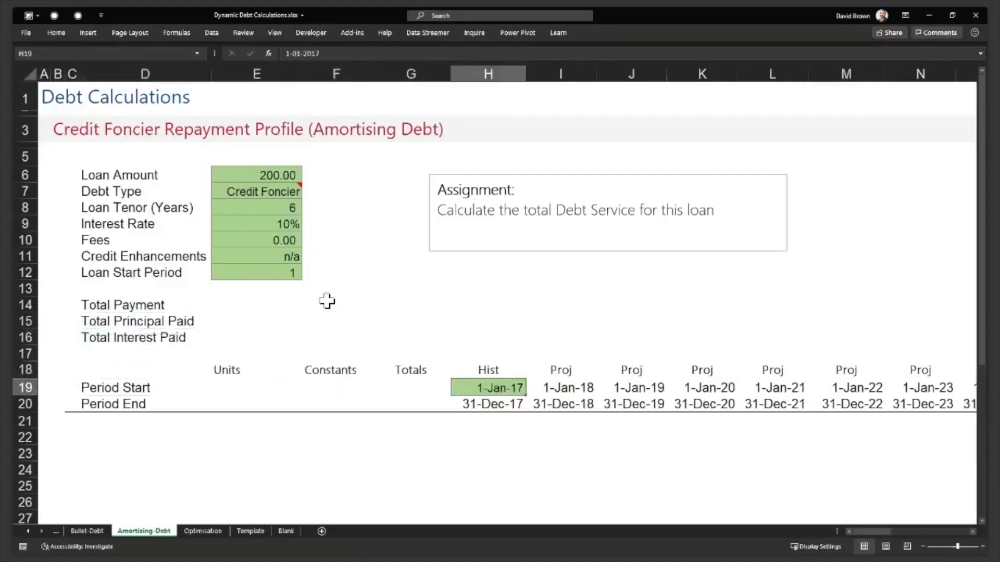
{"action": "key", "text": "shift+Down"}
{"action": "key", "text": "shift+Up"}
{"action": "key", "text": "Down"}
{"action": "key", "text": "Up"}
{"action": "type", "text": "1"}
{"action": "type", "text": " jan 201"}
{"action": "type", "text": "9"}
{"action": "key", "text": "Return"}
- Check the Period Start and Period End dates across the timeline from column H onward
{"action": "key", "text": "Up"}
{"action": "key", "text": "Up"}
{"action": "key", "text": "Down"}
{"action": "key", "text": "shift+Down"}
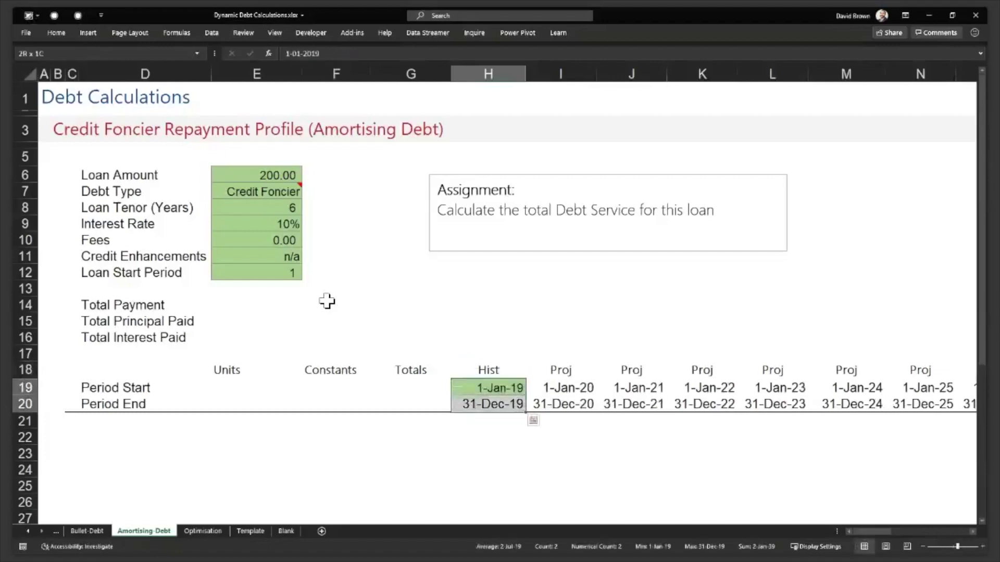
{"action": "key", "text": "shift+Right"}
{"action": "key", "text": "shift+Right"}
{"action": "key", "text": "shift+Right"}
{"action": "key", "text": "shift+Left"}
{"action": "key", "text": "shift+Left"}
{"action": "key", "text": "shift+Left"}
{"action": "key", "text": "Right"}
{"action": "key", "text": "shift+Down"}
{"action": "key", "text": "Right"}
{"action": "key", "text": "shift+Down"}
{"action": "key", "text": "Down"}
{"action": "key", "text": "Down"}
- Review the Total Payment, Total Principal Paid and Total Interest Paid labels in D14:D16
{"action": "key", "text": "Left"}
{"action": "key", "text": "Left"}
{"action": "key", "text": "Up"}
{"action": "key", "text": "Up"}
{"action": "key", "text": "Up"}
{"action": "key", "text": "Up"}
{"action": "key", "text": "Up"}
{"action": "key", "text": "Up"}
{"action": "key", "text": "Up"}
{"action": "key", "text": "Up"}
{"action": "key", "text": "Left"}
{"action": "key", "text": "Left"}
{"action": "key", "text": "Left"}
{"action": "key", "text": "Left"}
{"action": "key", "text": "Left"}
{"action": "key", "text": "Down"}
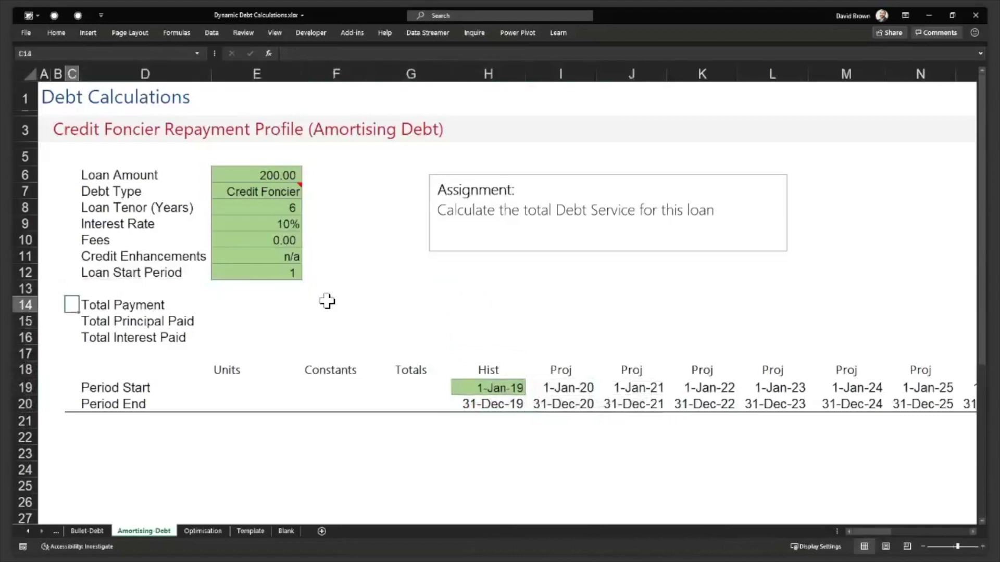
{"action": "key", "text": "Right"}
{"action": "key", "text": "shift+Down"}
{"action": "key", "text": "shift+Down"}
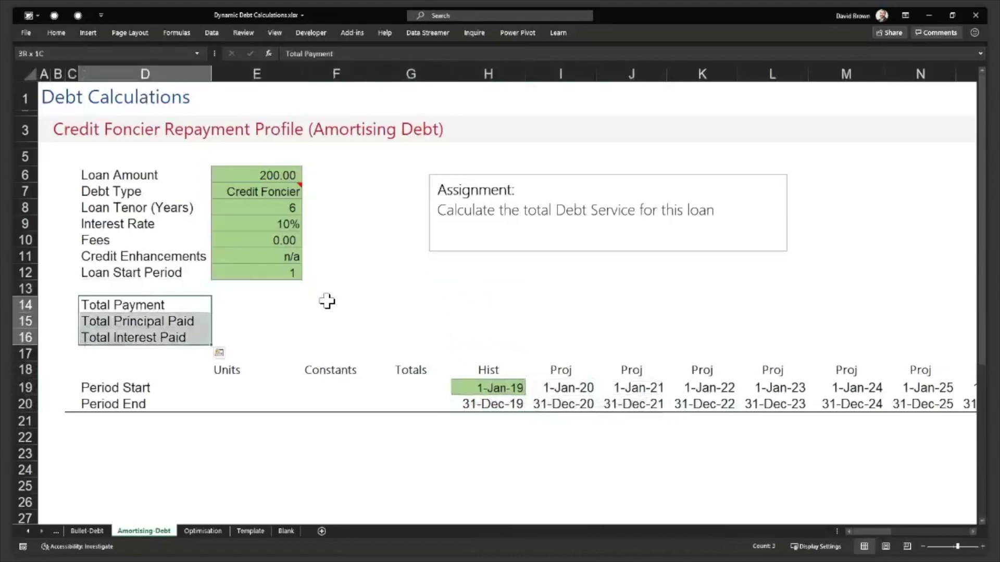
{"action": "key", "text": "Right"}
{"action": "key", "text": "Left"}
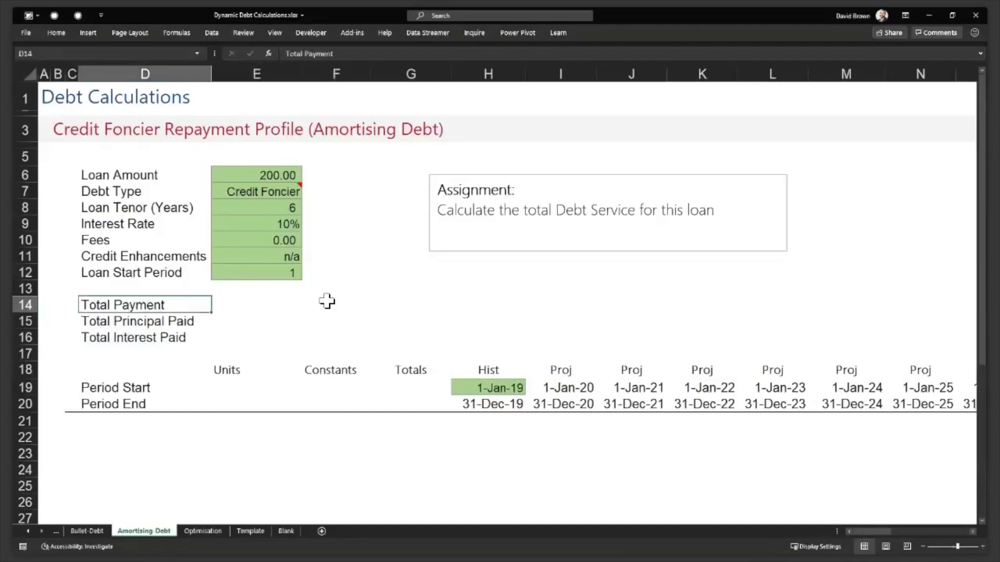
{"action": "key", "text": "Right"}
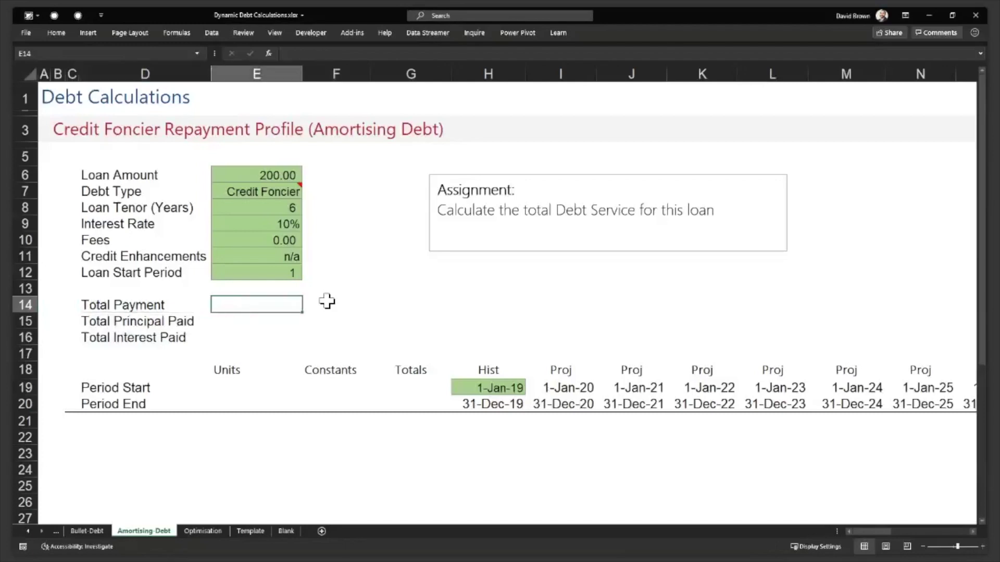
{"action": "type", "text": "="}
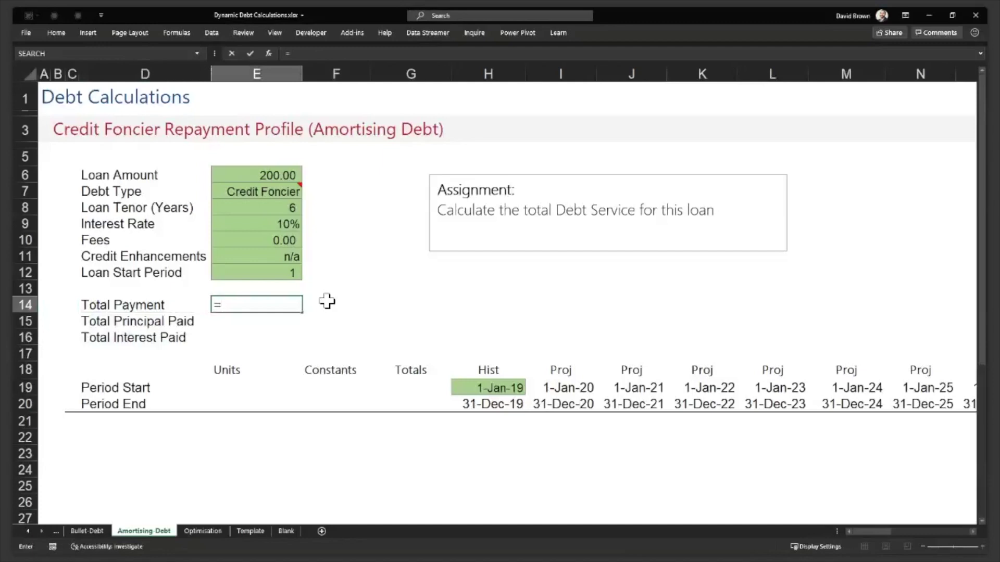
{"action": "type", "text": "cum"}
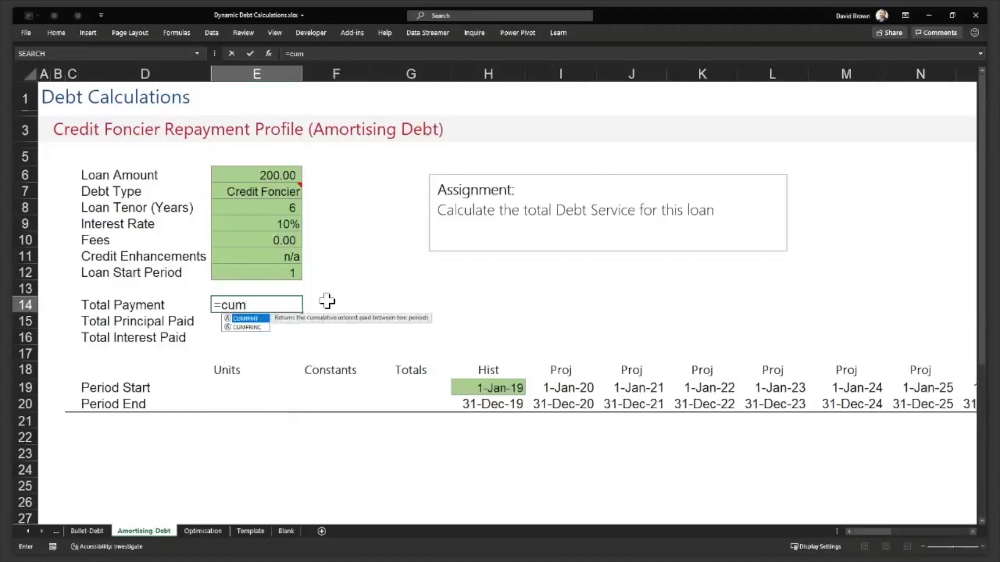
{"action": "key", "text": "Escape"}
{"action": "key", "text": "Escape"}
- Insert a new row above Total Payment and label it Annual Payment in D14
{"action": "key", "text": "shift+space"}
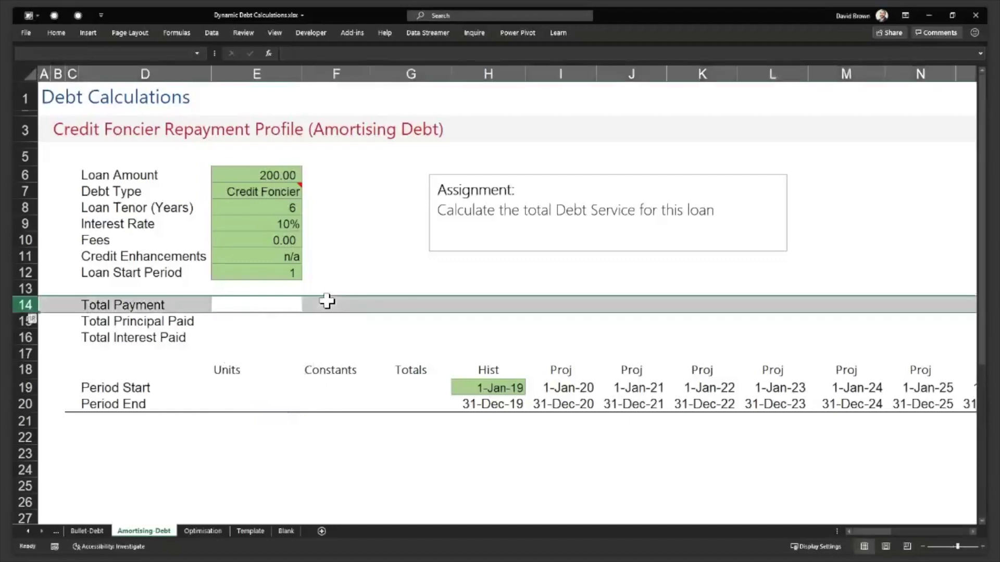
{"action": "key", "text": "ctrl+shift+plus"}
{"action": "key", "text": "Left"}
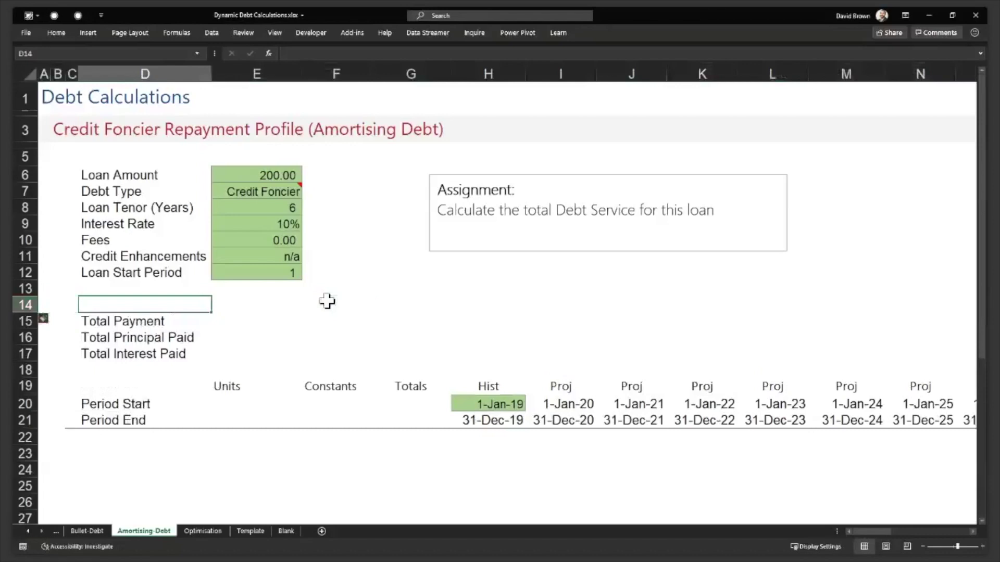
{"action": "type", "text": "Annual P"}
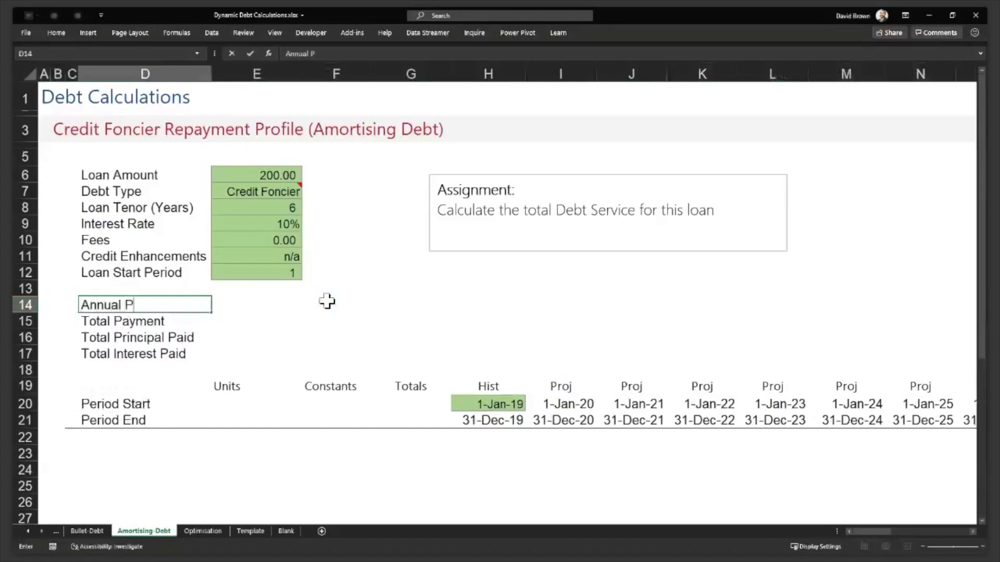
{"action": "type", "text": "ayment"}
{"action": "key", "text": "Tab"}
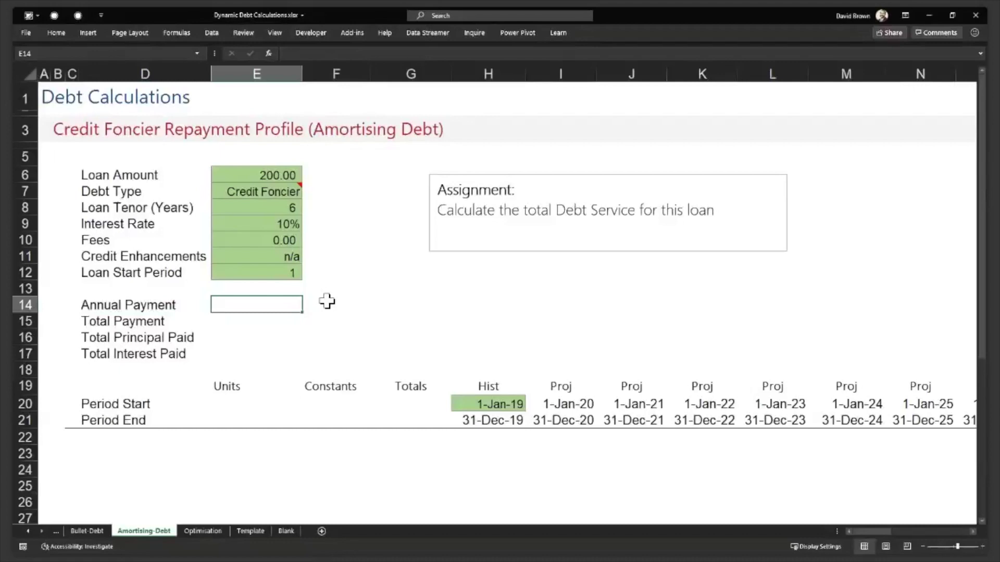
- Build a PMT function in E14 with E9 as the rate, E8 as the number of periods and E6 as the present value
{"action": "type", "text": "=PMT"}
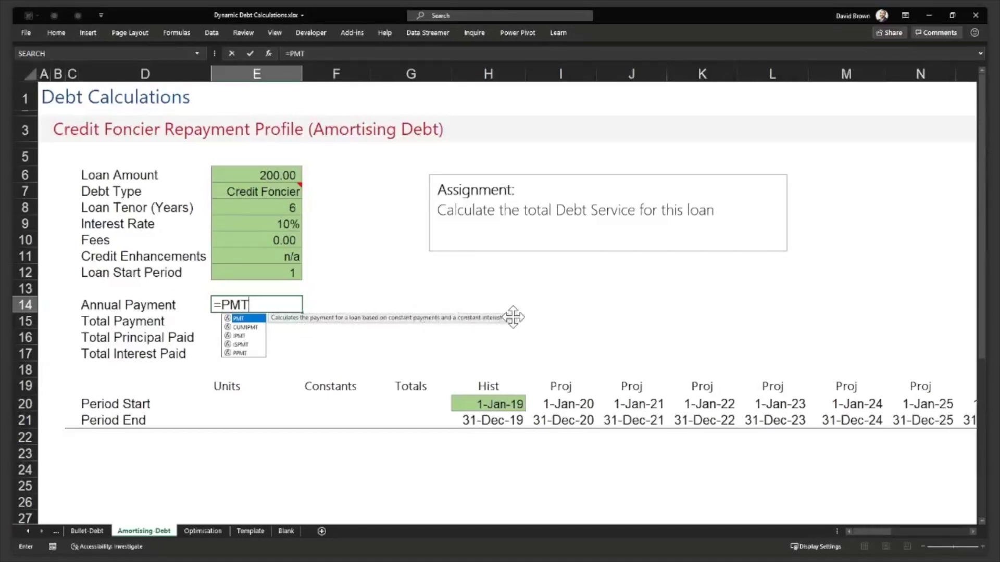
{"action": "type", "text": "("}
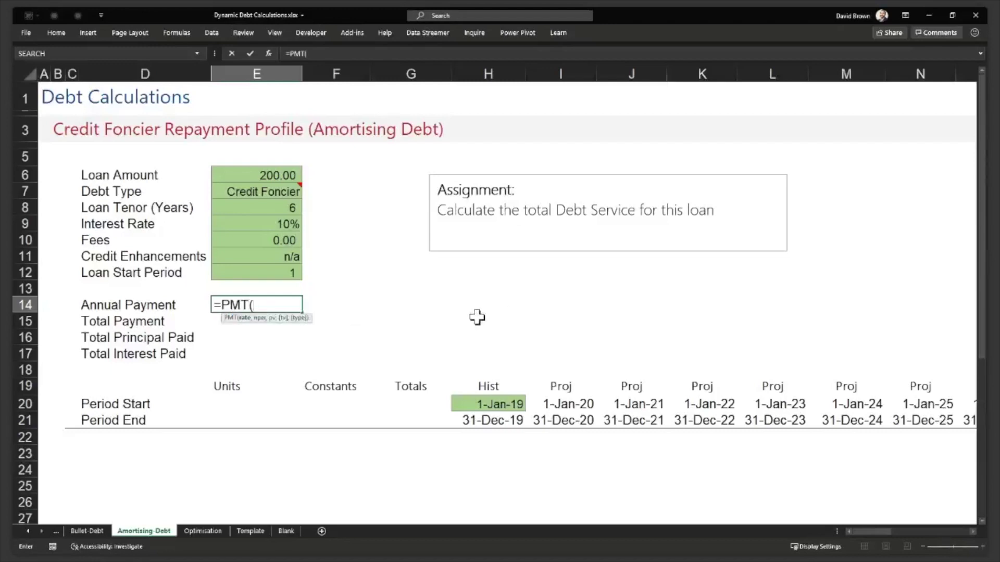
{"action": "key", "text": "ctrl+a"}
{"action": "left_click_drag", "start_coordinate": [302, 47], "coordinate": [582, 170]}
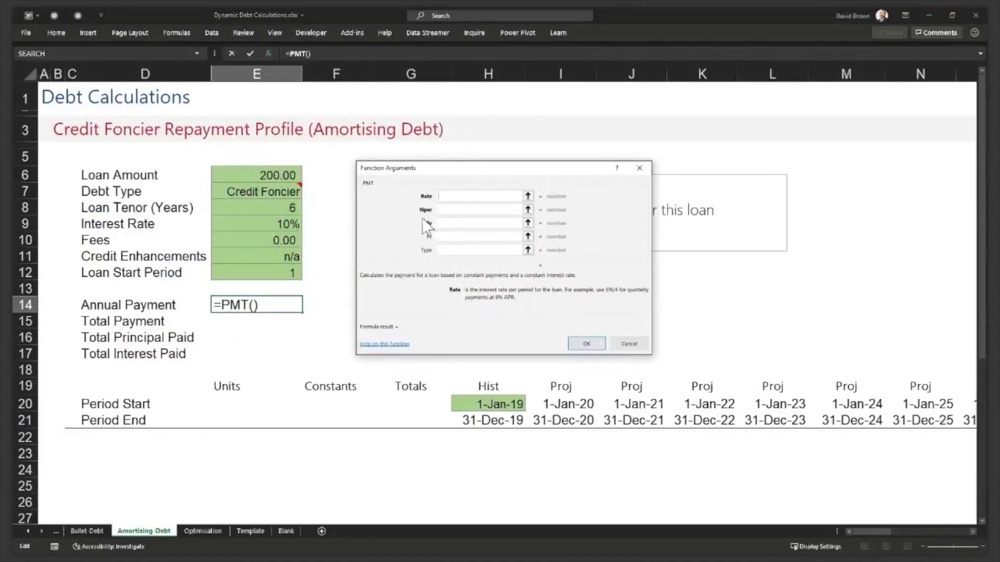
{"action": "left_click", "coordinate": [446, 251]}
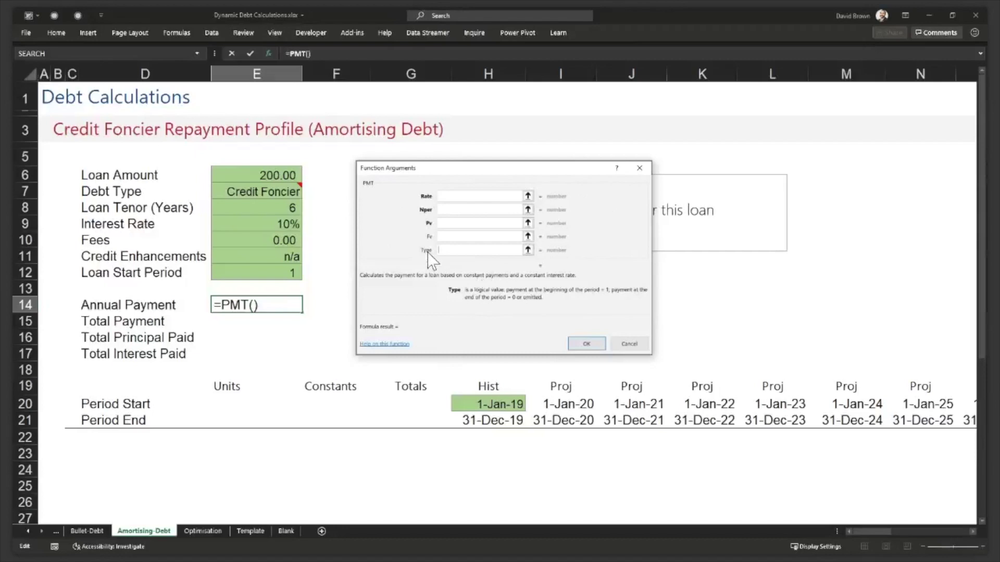
{"action": "left_click", "coordinate": [449, 198]}
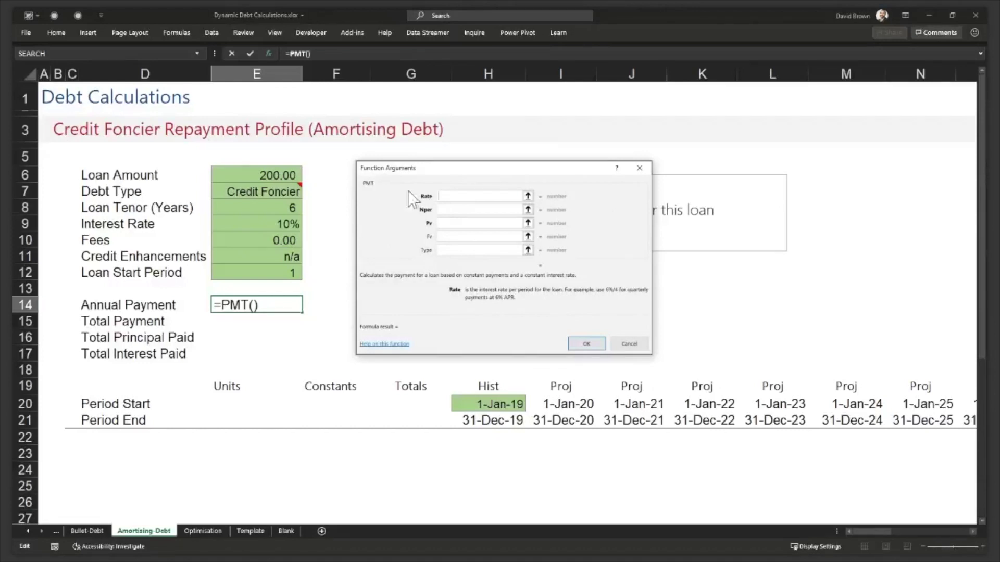
{"action": "left_click", "coordinate": [276, 224]}
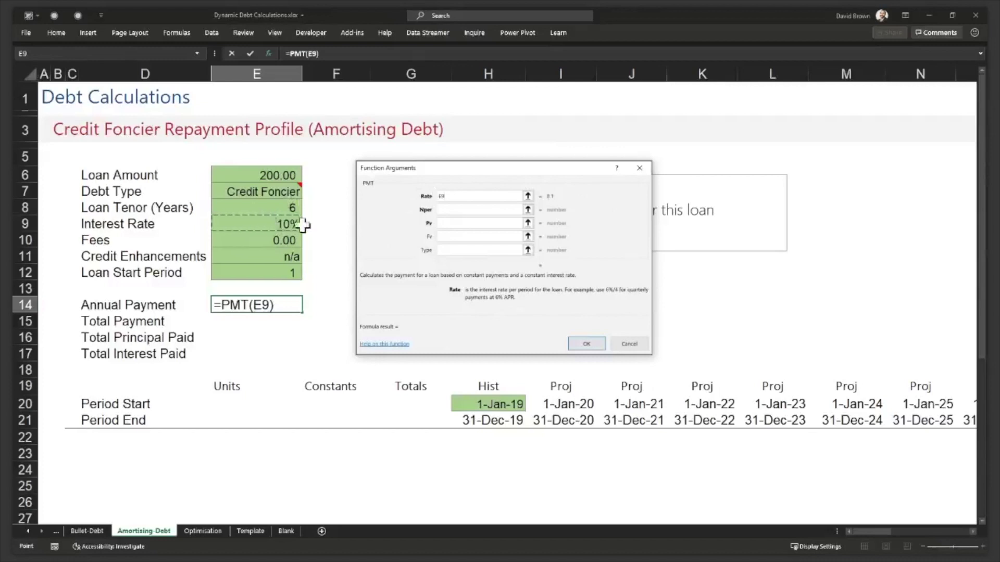
{"action": "left_click", "coordinate": [457, 210]}
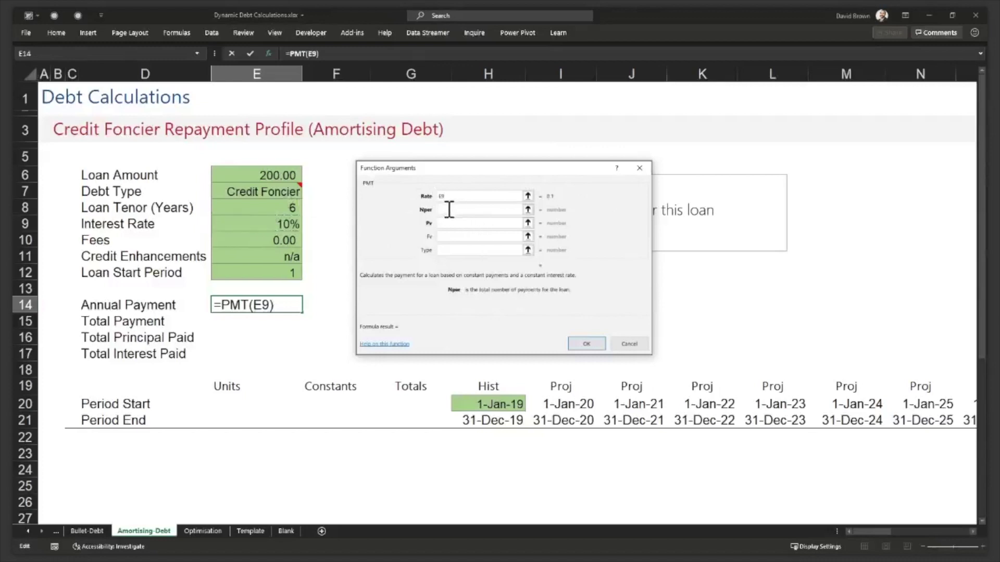
{"action": "left_click", "coordinate": [283, 207]}
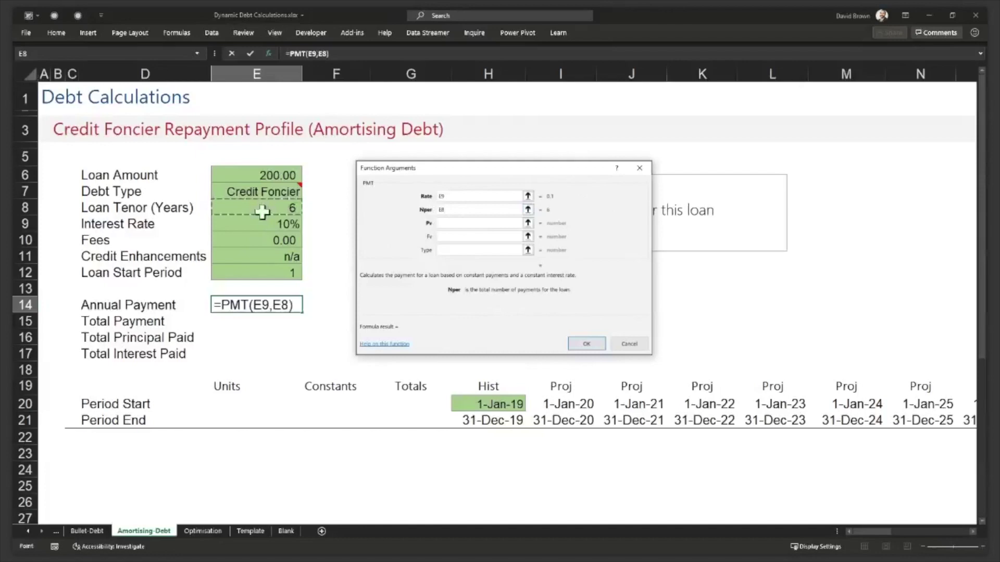
{"action": "left_click", "coordinate": [449, 223]}
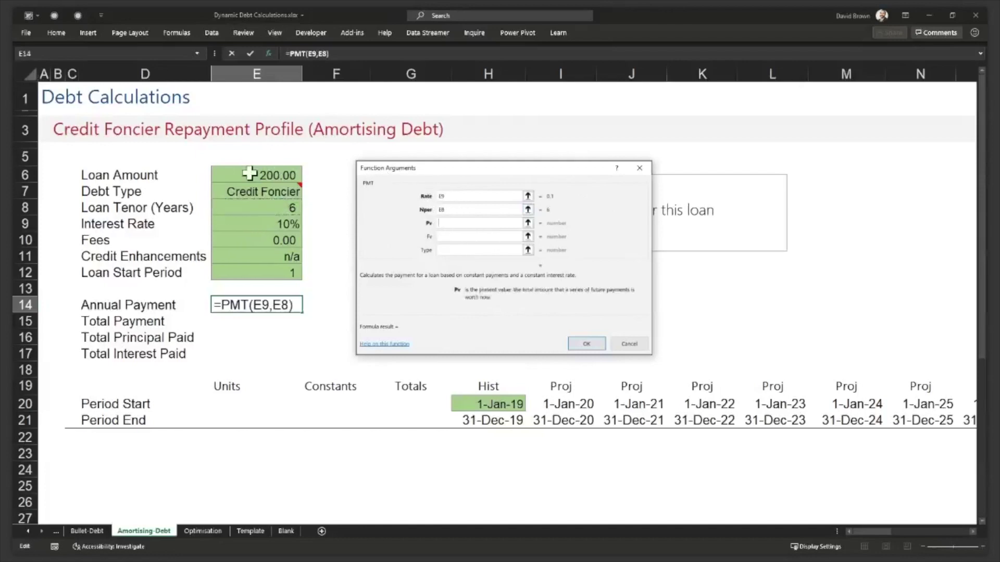
{"action": "left_click", "coordinate": [268, 176]}
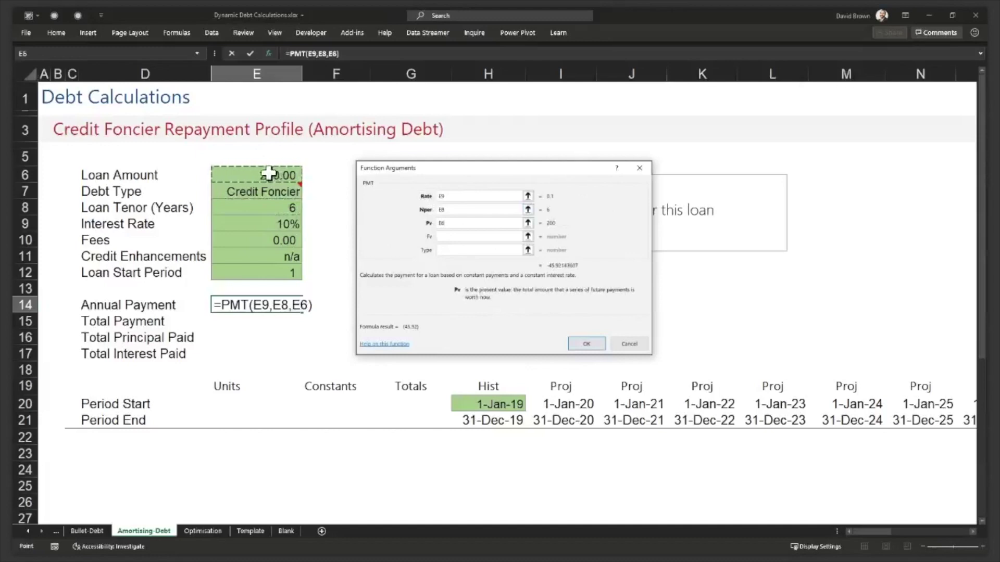
- Leave the PMT function's future value and type arguments blank and accept the formula
{"action": "left_click", "coordinate": [460, 237]}
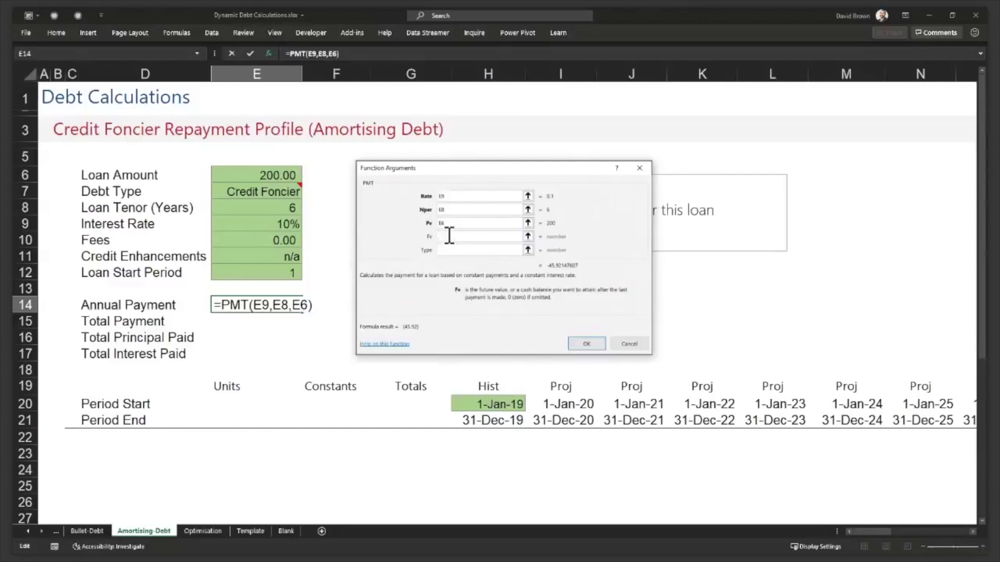
{"action": "left_click", "coordinate": [448, 250]}
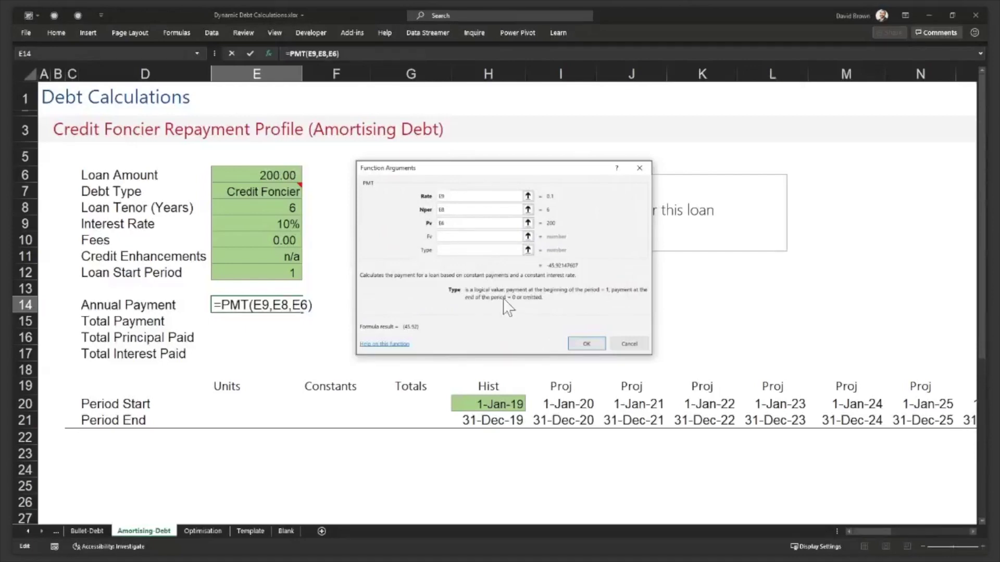
{"action": "left_click", "coordinate": [452, 237]}
{"action": "left_click", "coordinate": [446, 252]}
{"action": "left_click", "coordinate": [586, 344]}
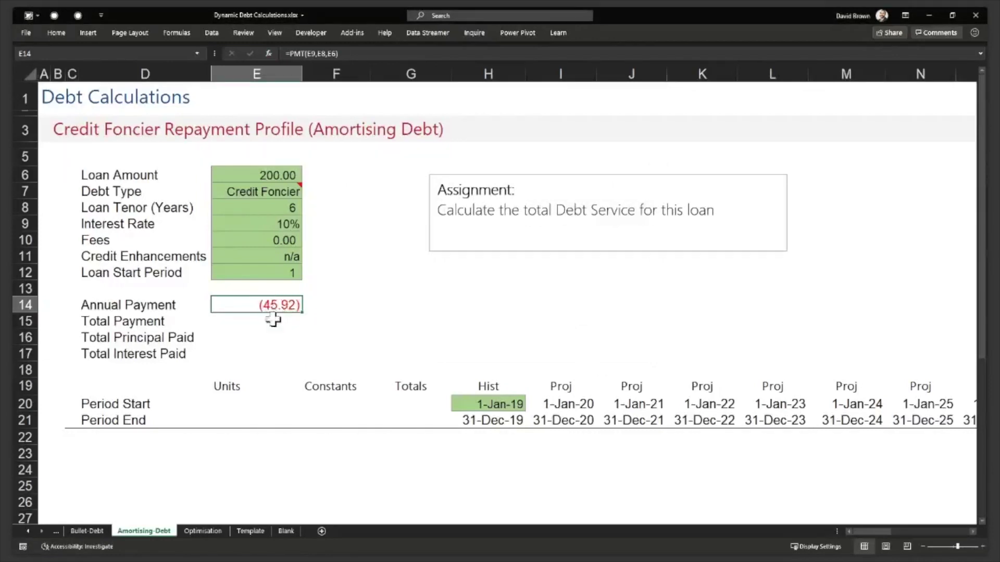
- Reverse the sign of the annual payment in E14 by changing the formula to =-PMT(E9,E8,E6)
{"action": "left_click", "coordinate": [292, 53]}
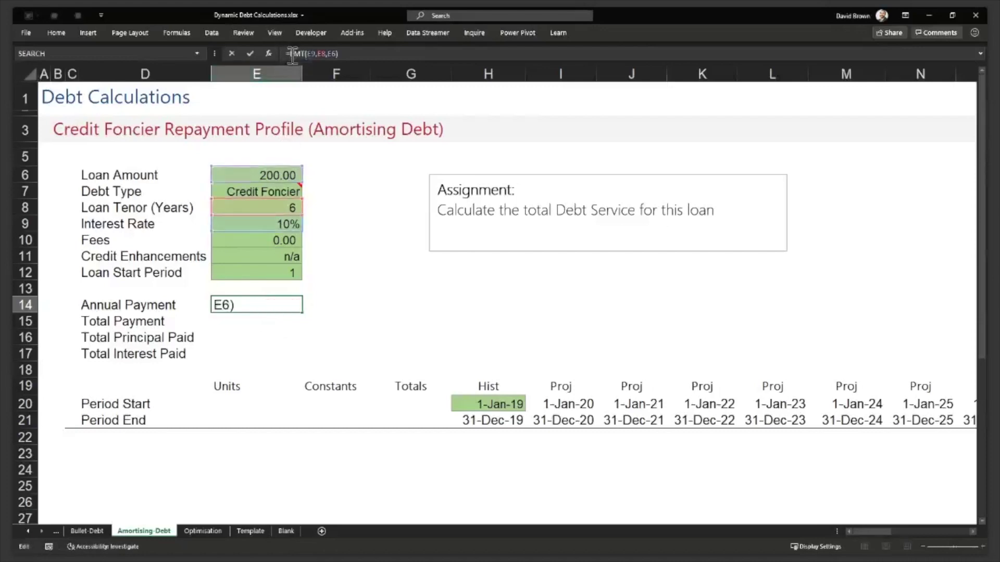
{"action": "key", "text": "Escape"}
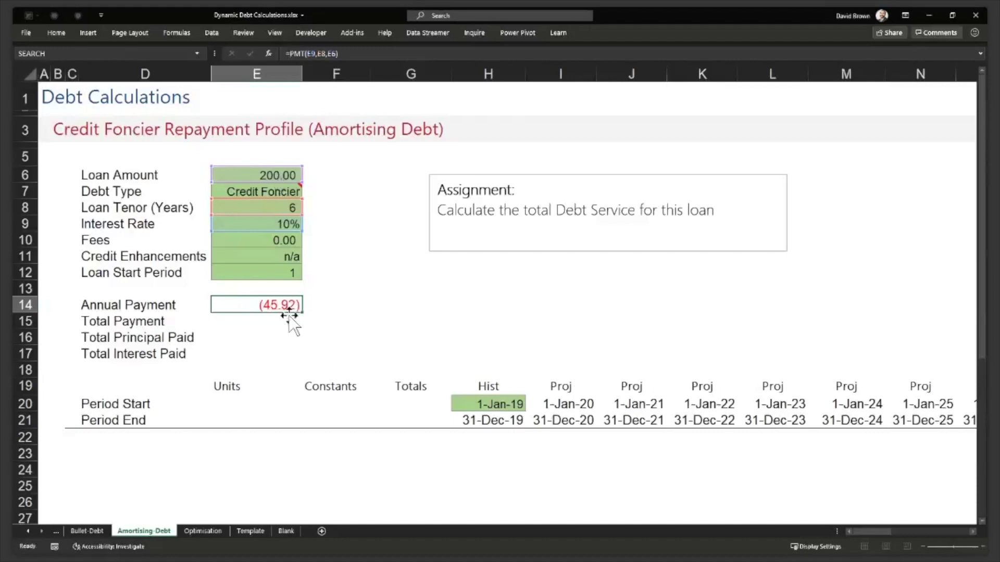
{"action": "key", "text": "F2"}
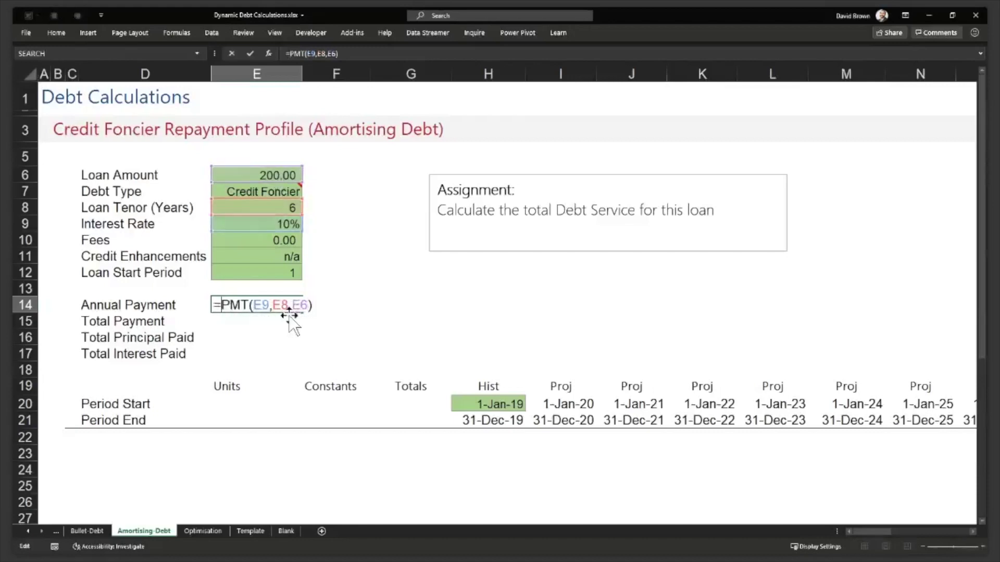
{"action": "type", "text": "-"}
{"action": "key", "text": "Return"}
{"action": "key", "text": "Up"}
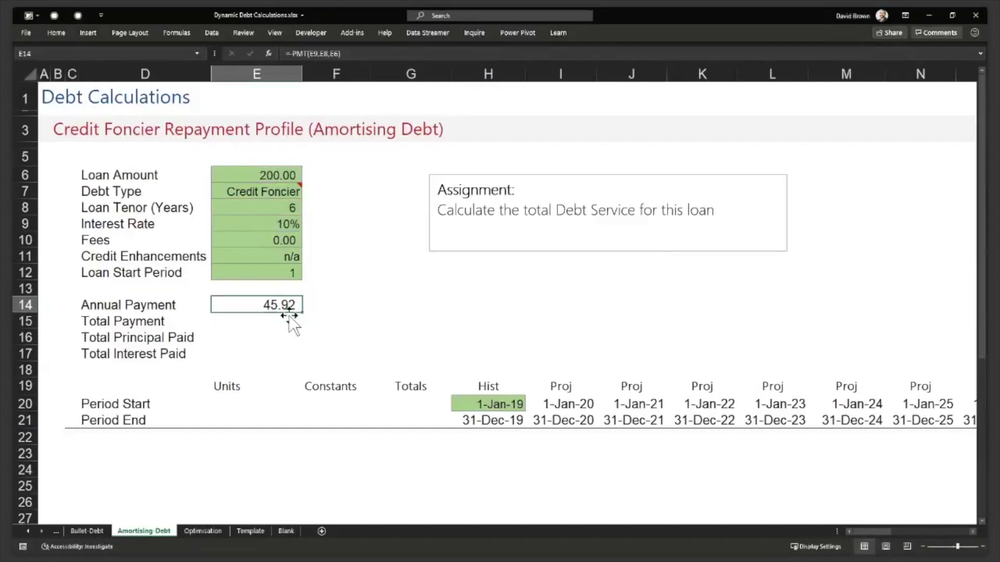
{"action": "key", "text": "Down"}
{"action": "key", "text": "Up"}
- Enter a check total in F14 by multiplying the annual payment by the loan tenor with =E14*E8
{"action": "key", "text": "Right"}
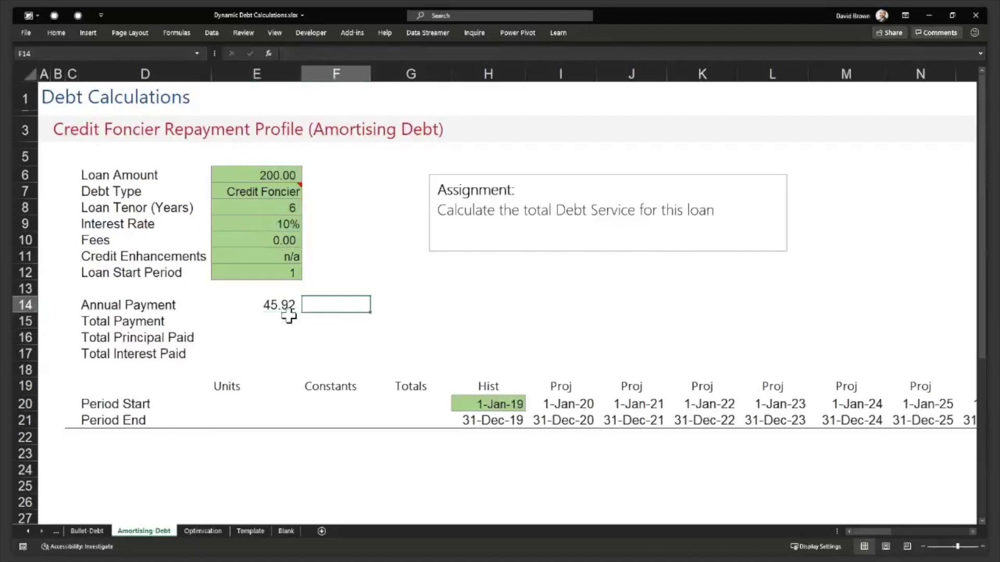
{"action": "type", "text": "="}
{"action": "key", "text": "Left"}
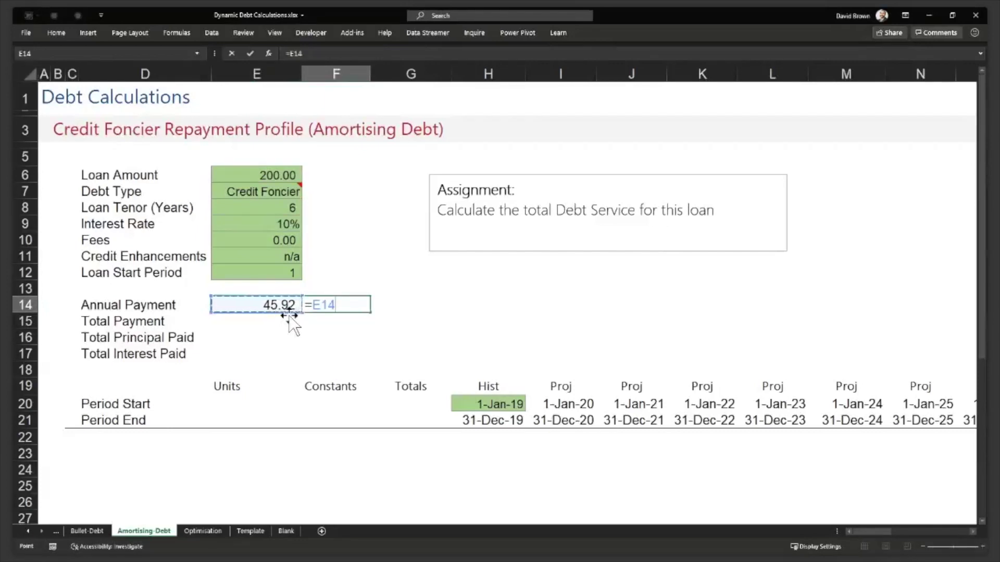
{"action": "type", "text": "*"}
{"action": "key", "text": "Up"}
{"action": "key", "text": "Up"}
{"action": "key", "text": "Up"}
{"action": "key", "text": "Up"}
{"action": "key", "text": "Up"}
{"action": "key", "text": "Up"}
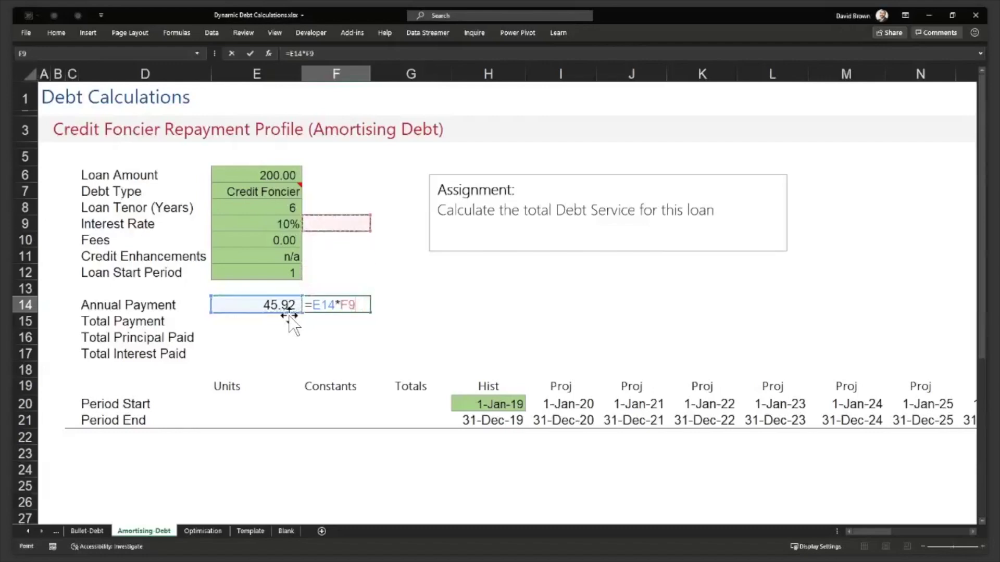
{"action": "key", "text": "Return"}
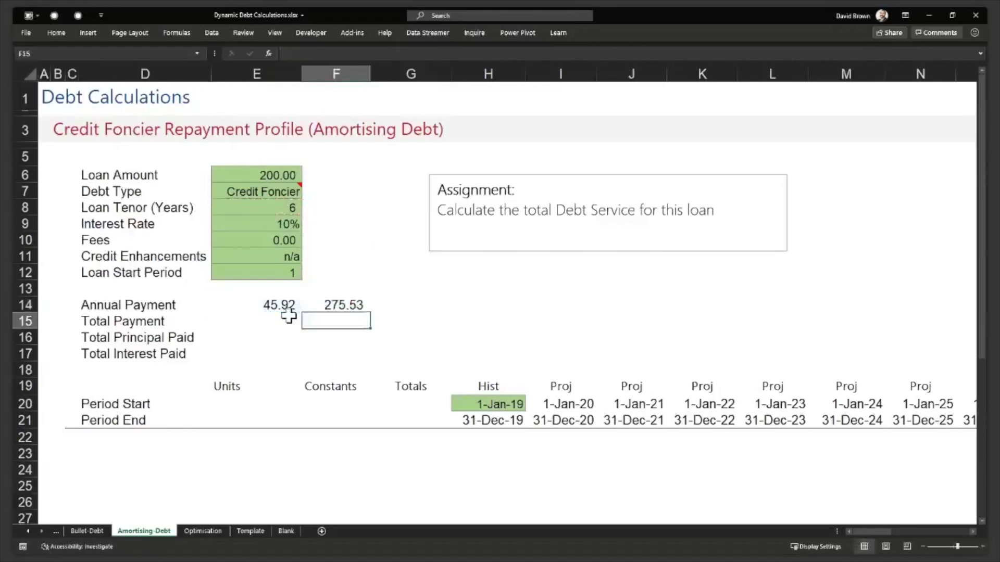
{"action": "key", "text": "Up"}
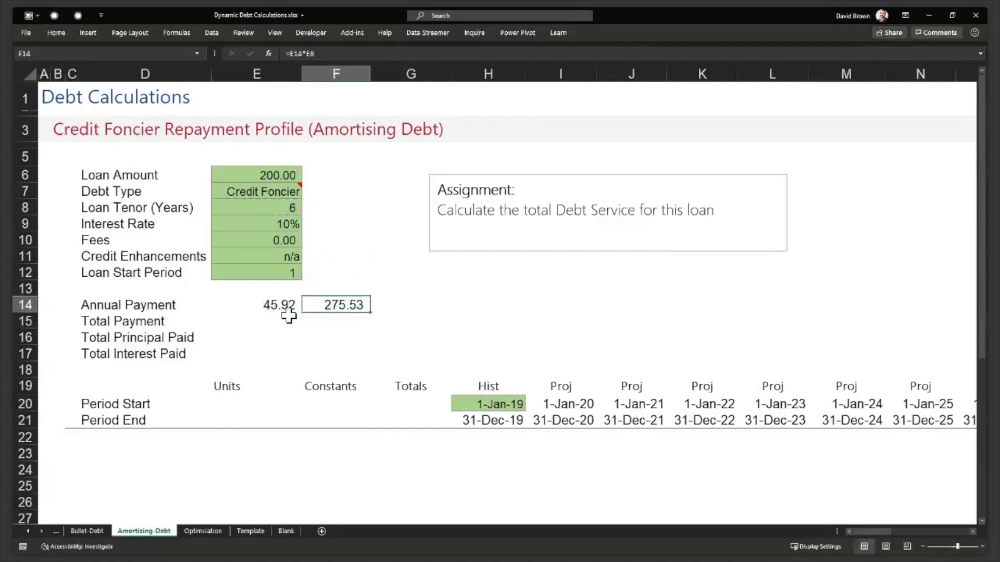
- Make the check total in F14 bold and go to the Total Payment cell E15
{"action": "key", "text": "ctrl+b"}
{"action": "key", "text": "Left"}
{"action": "key", "text": "Left"}
{"action": "key", "text": "Down"}
{"action": "key", "text": "Right"}
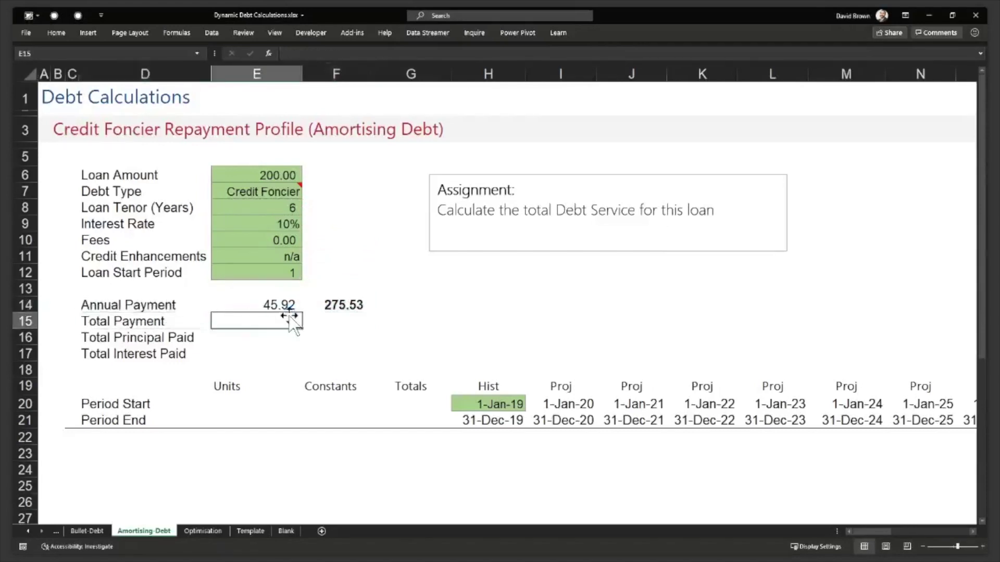
{"action": "type", "text": "=cum"}
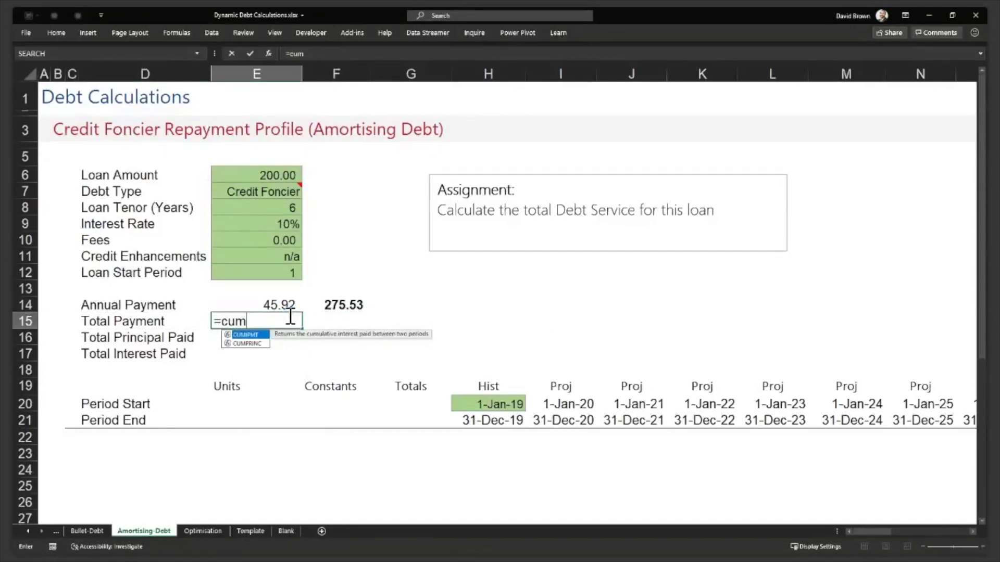
{"action": "key", "text": "Escape"}
{"action": "key", "text": "Escape"}
- Label the check total by entering the note "<<< total Payment" in G14
{"action": "key", "text": "Up"}
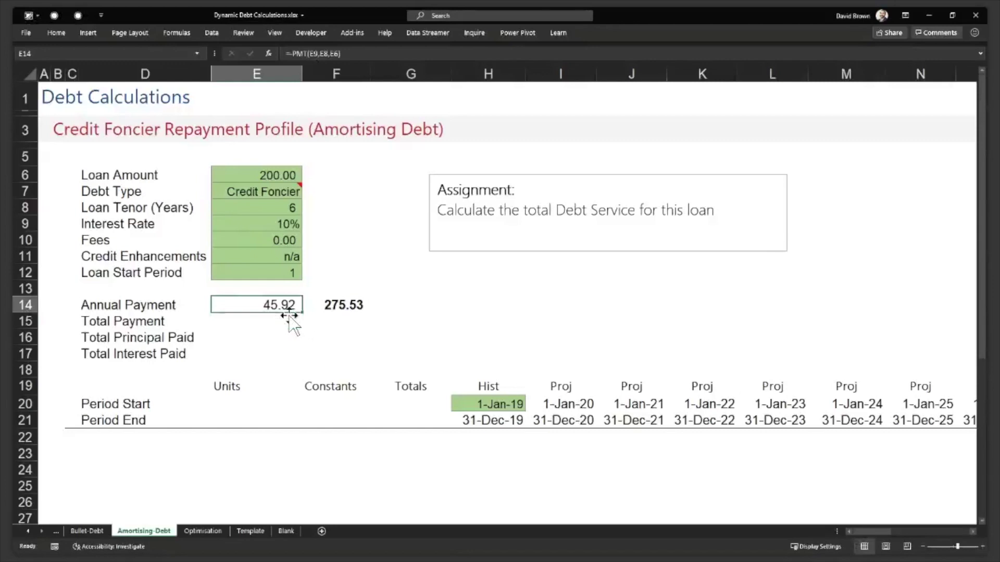
{"action": "key", "text": "Right"}
{"action": "key", "text": "Right"}
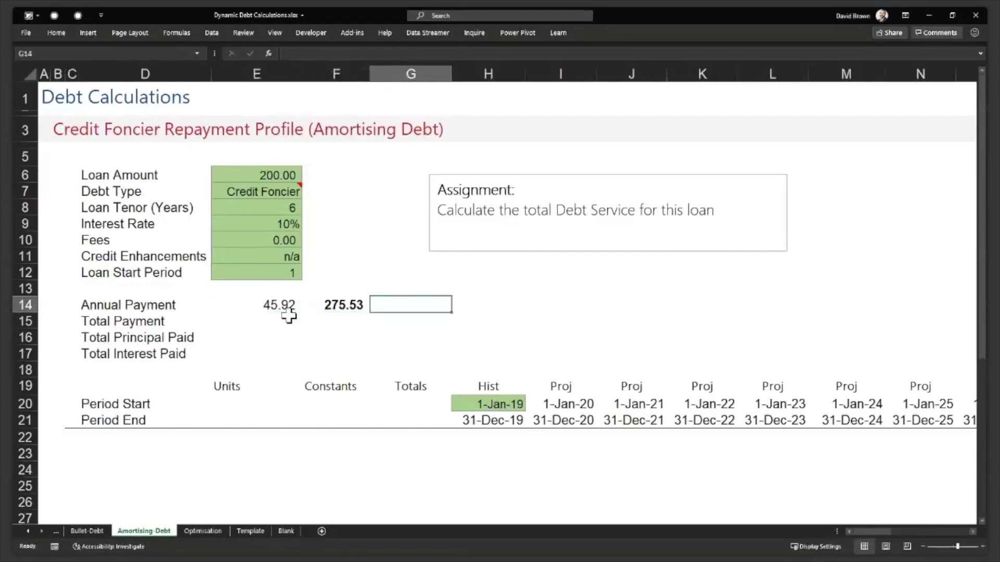
{"action": "type", "text": "<<< total Payment"}
{"action": "key", "text": "Return"}
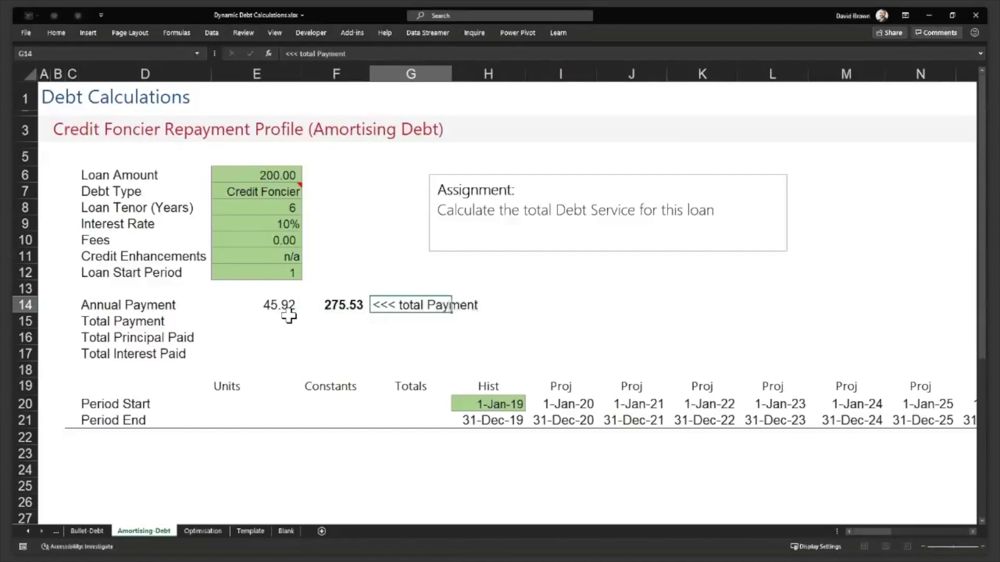
- Review the Total Principal Paid and Total Interest Paid lines by selecting rows 16 and 17 in turn
{"action": "key", "text": "Up"}
{"action": "key", "text": "Left"}
{"action": "key", "text": "Left"}
{"action": "key", "text": "Down"}
{"action": "key", "text": "Down"}
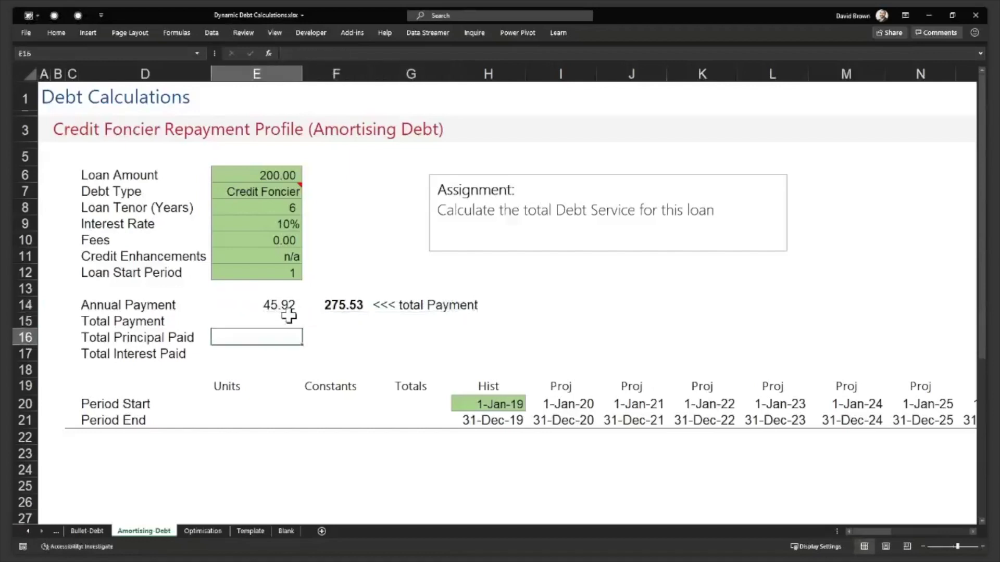
{"action": "key", "text": "shift+space"}
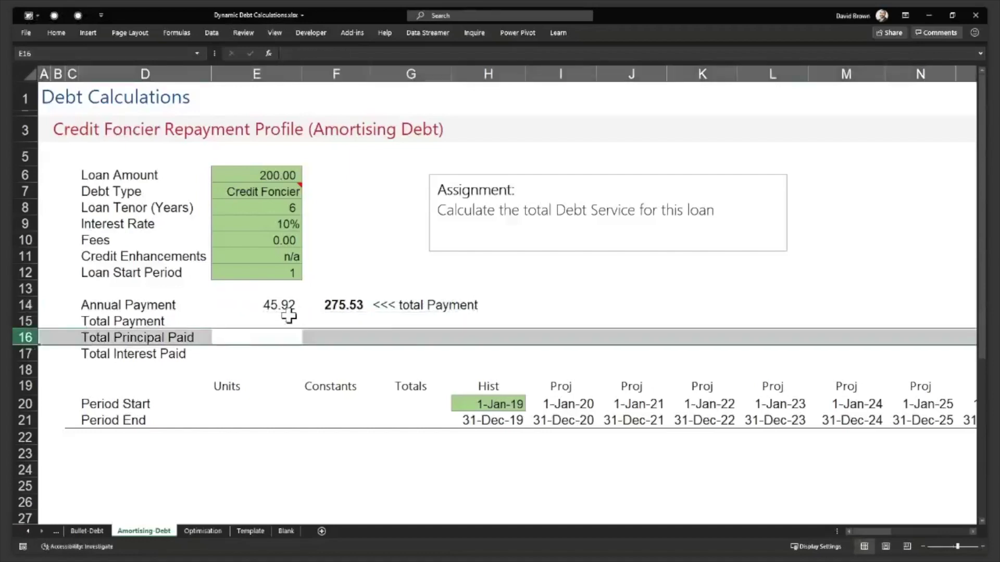
{"action": "key", "text": "Down"}
{"action": "key", "text": "shift+space"}
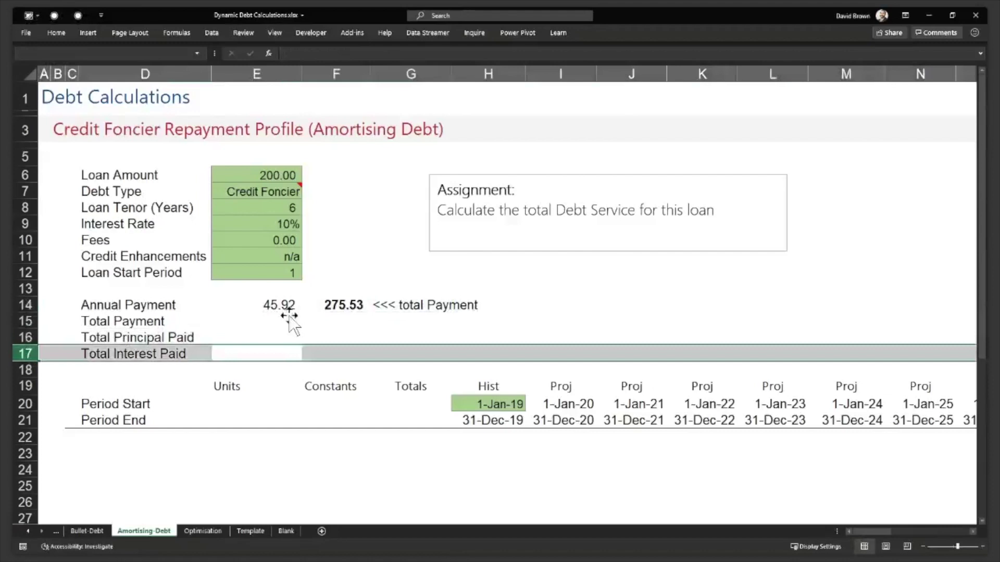
{"action": "left_click", "coordinate": [290, 319]}
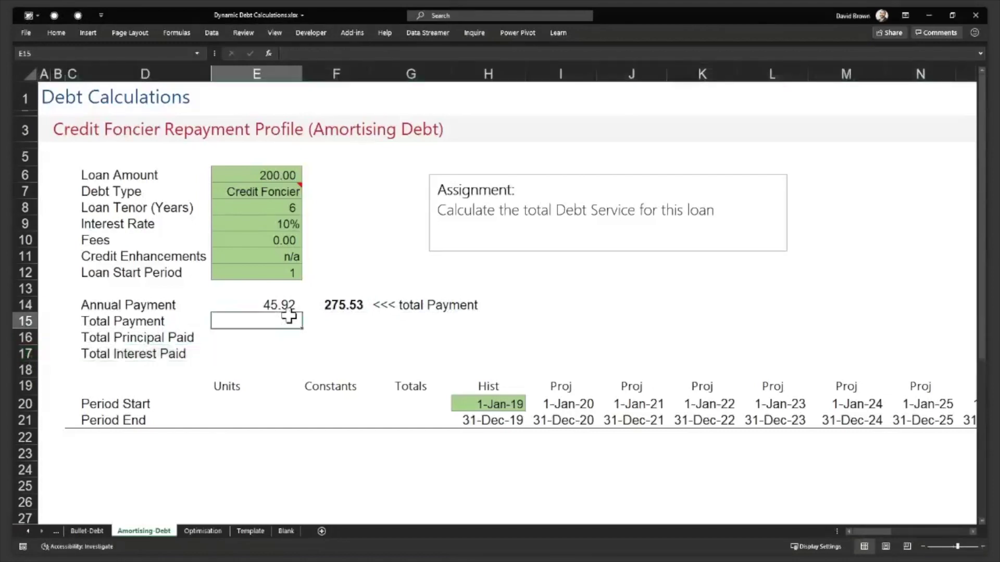
- Start a CUMPRINC formula in the Total Principal Paid cell E16 and open its function arguments, keeping the input cells uncovered
{"action": "key", "text": "Down"}
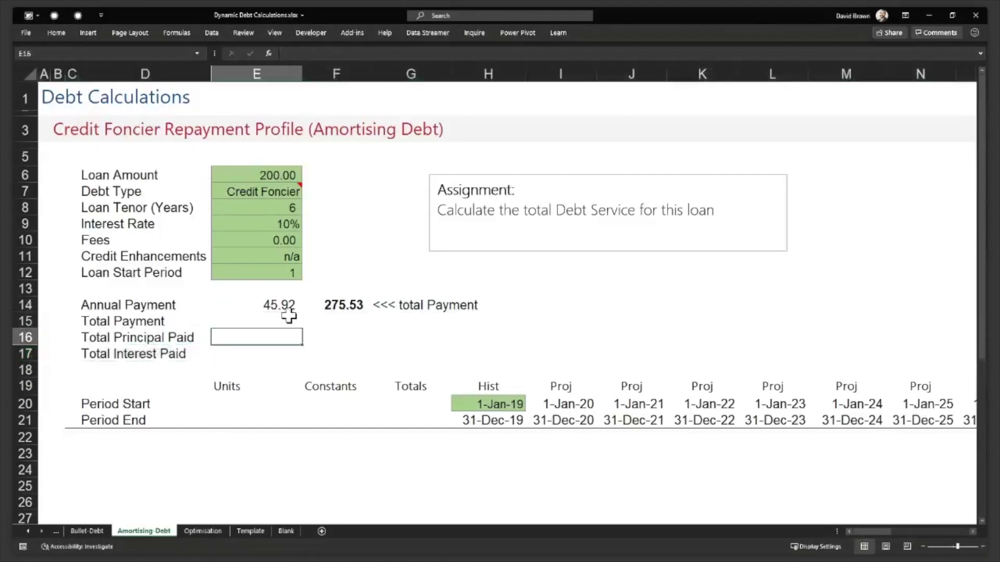
{"action": "type", "text": "="}
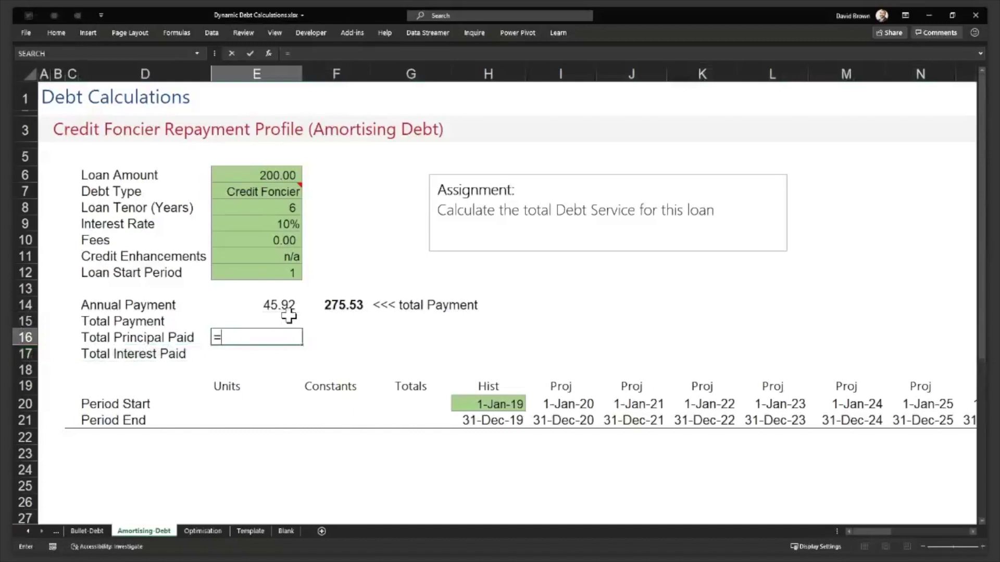
{"action": "type", "text": "cum"}
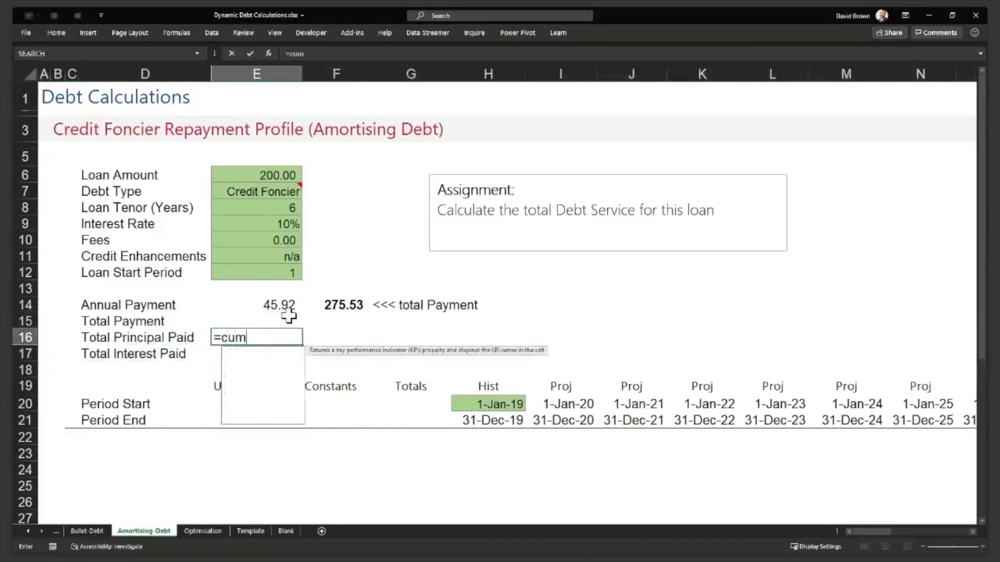
{"action": "key", "text": "Down"}
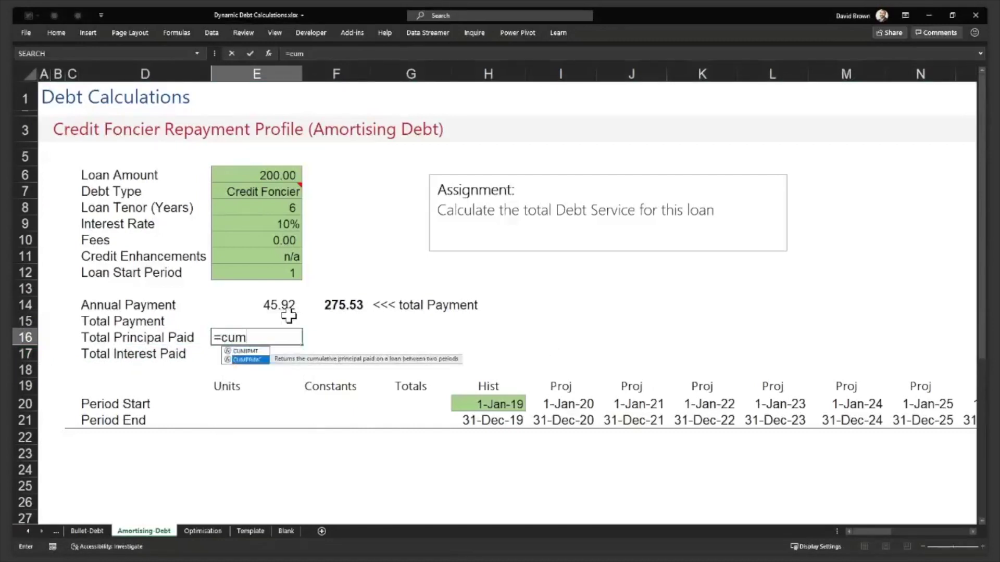
{"action": "key", "text": "Tab"}
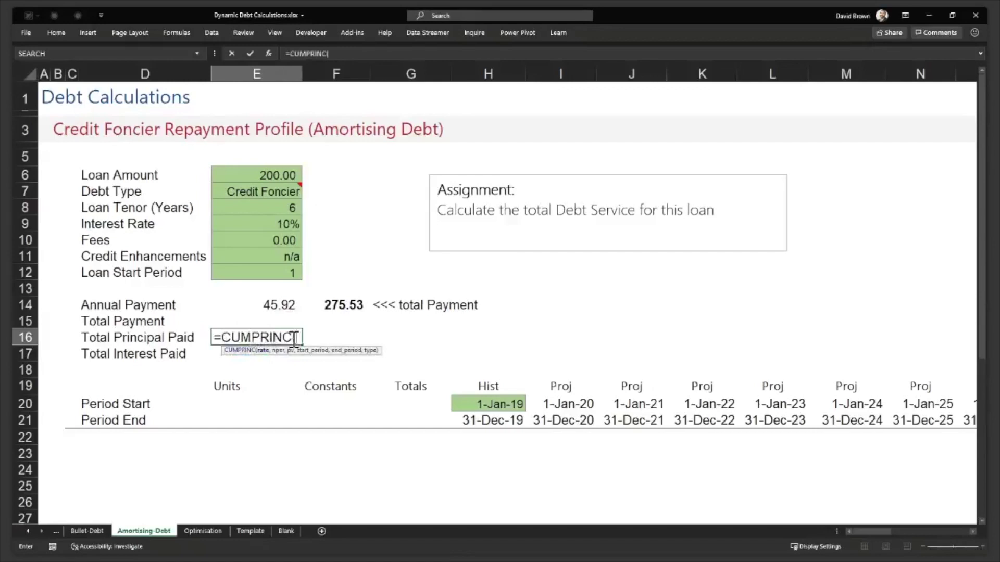
{"action": "key", "text": "ctrl+a"}
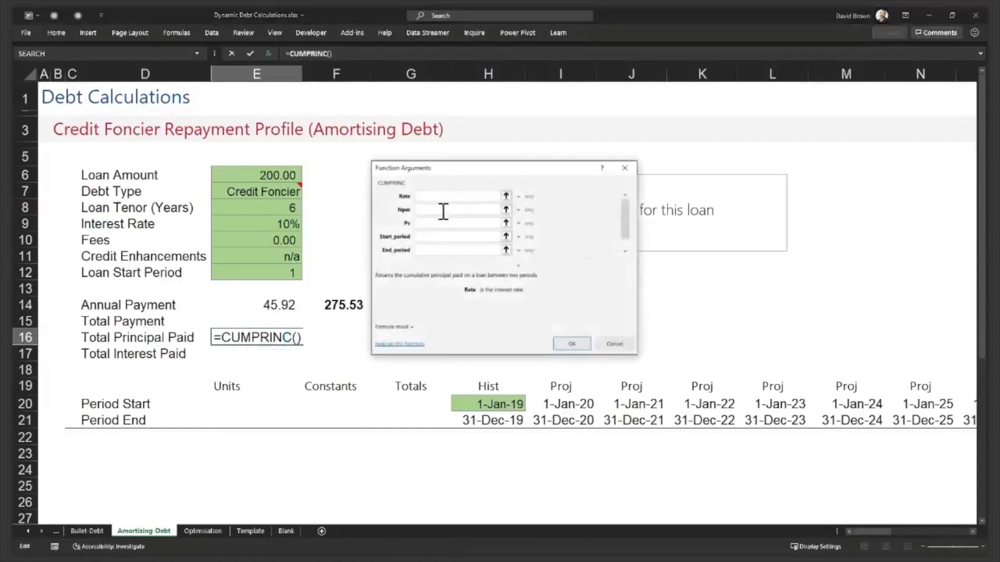
{"action": "left_click_drag", "start_coordinate": [452, 174], "coordinate": [466, 193]}
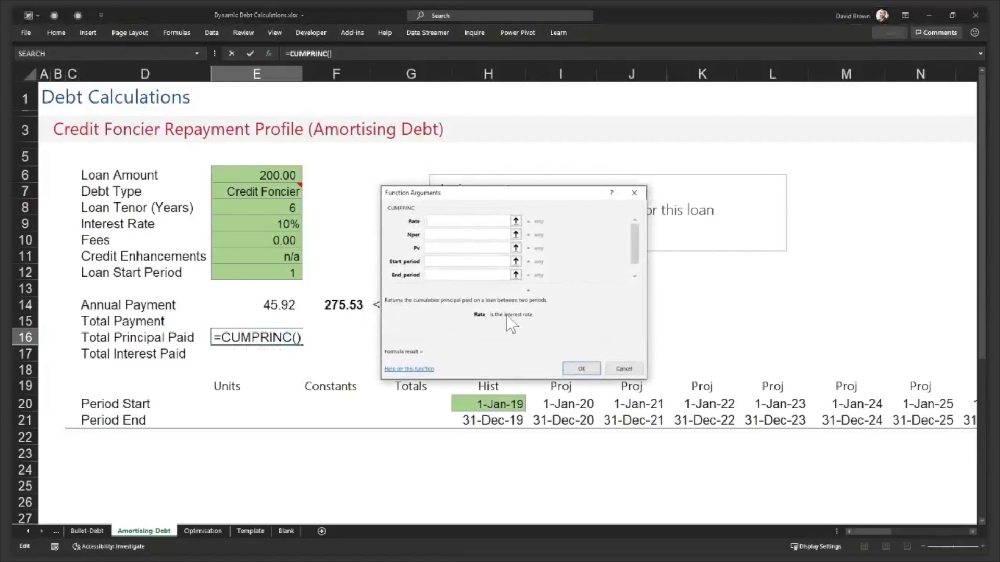
- Set the CUMPRINC arguments to rate E9, number of periods E8 and present value E6
{"action": "left_click", "coordinate": [279, 223]}
{"action": "left_click", "coordinate": [443, 235]}
{"action": "left_click", "coordinate": [291, 207]}
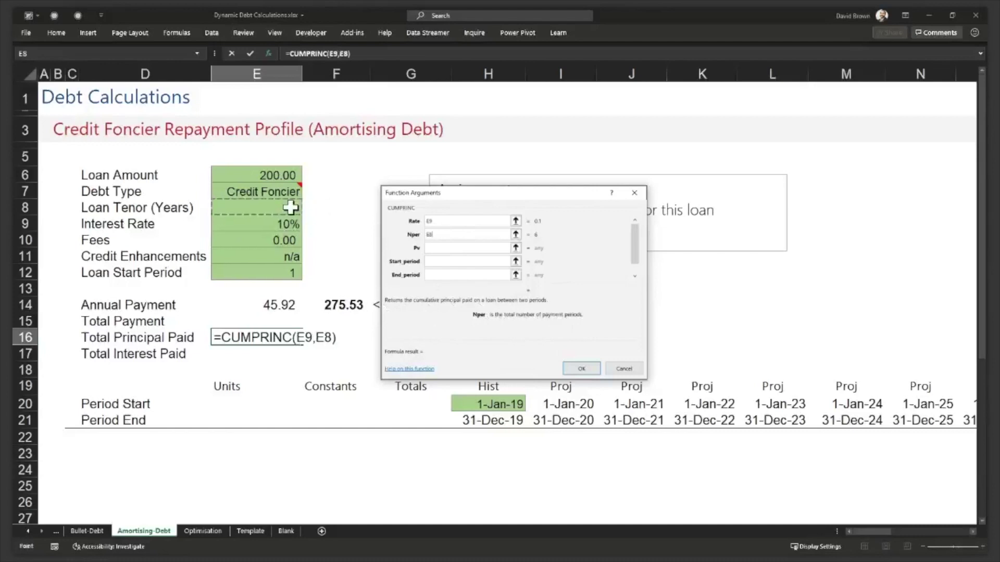
{"action": "left_click", "coordinate": [448, 250]}
{"action": "left_click", "coordinate": [262, 172]}
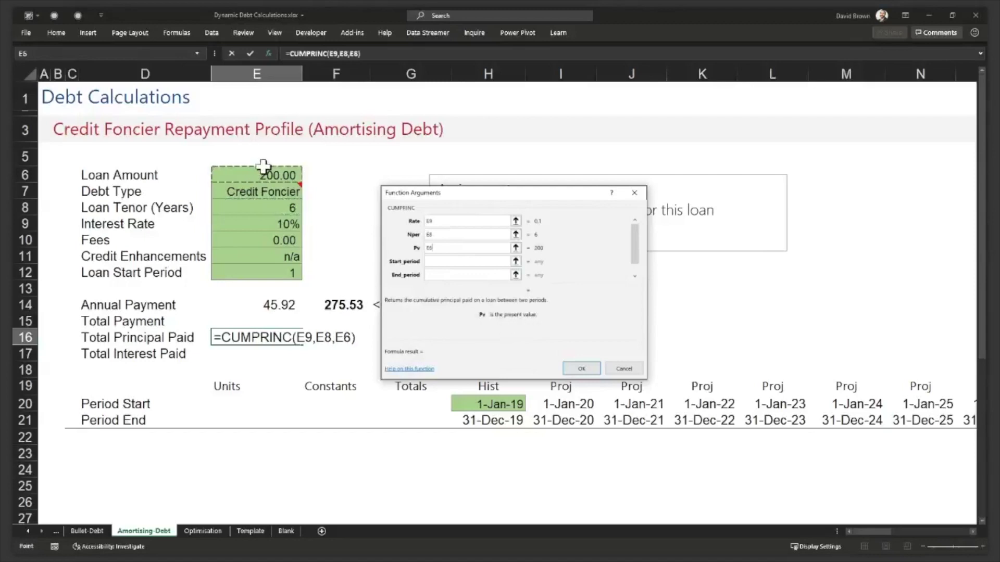
- Set the CUMPRINC start period to 1 and end period to E8, and try to accept the formula without a type argument
{"action": "left_click", "coordinate": [446, 261]}
{"action": "type", "text": "1"}
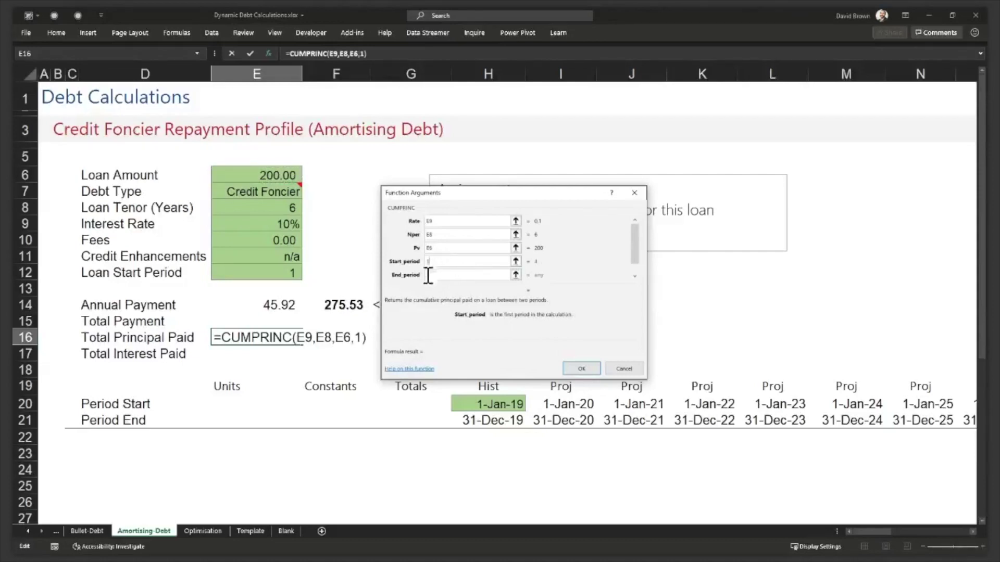
{"action": "left_click", "coordinate": [436, 274]}
{"action": "left_click", "coordinate": [283, 208]}
{"action": "left_click", "coordinate": [592, 369]}
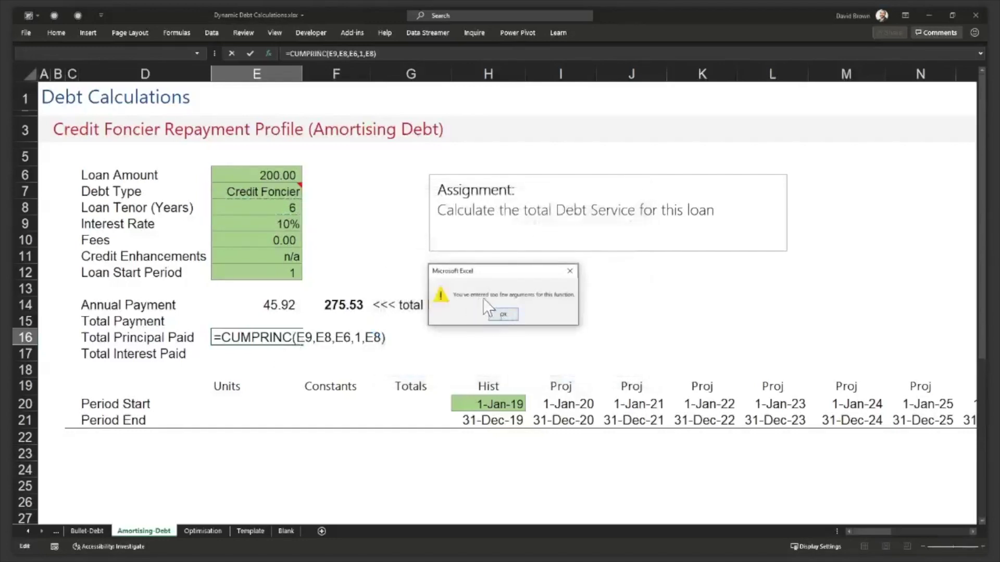
{"action": "left_click", "coordinate": [503, 314]}
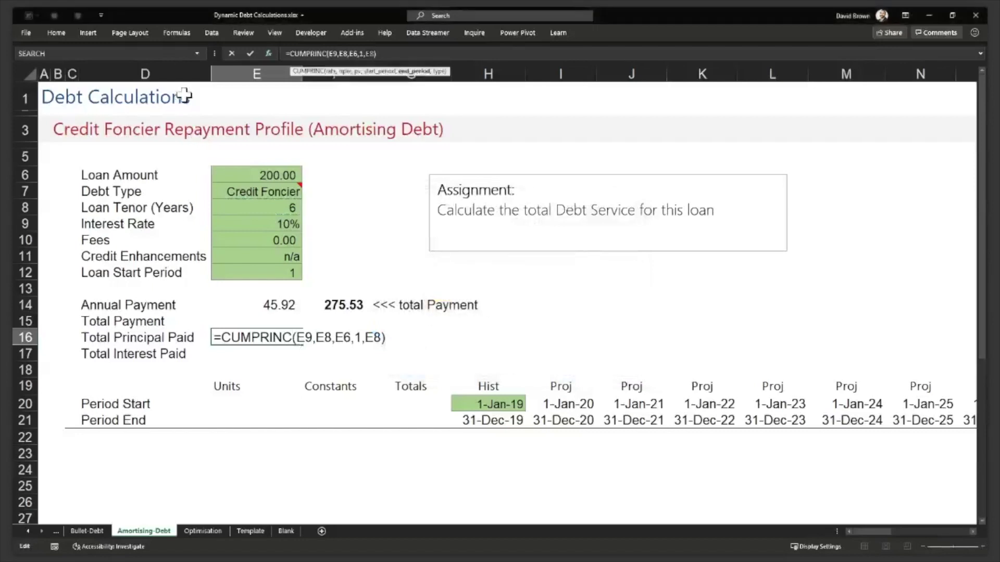
- Reopen the CUMPRINC arguments, set the payment type to 0 and accept the formula
{"action": "left_click", "coordinate": [267, 53]}
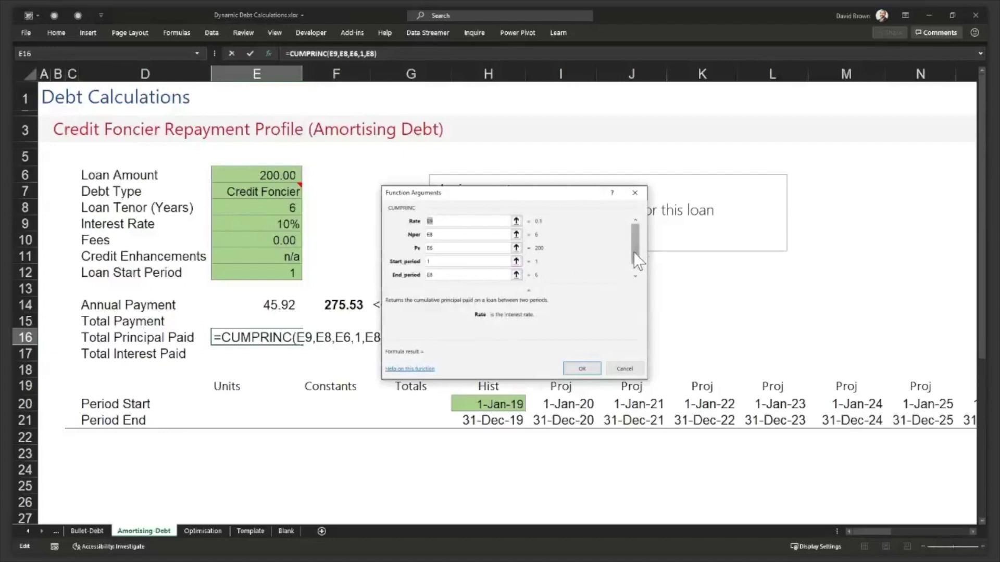
{"action": "left_click", "coordinate": [634, 276]}
{"action": "left_click", "coordinate": [456, 277]}
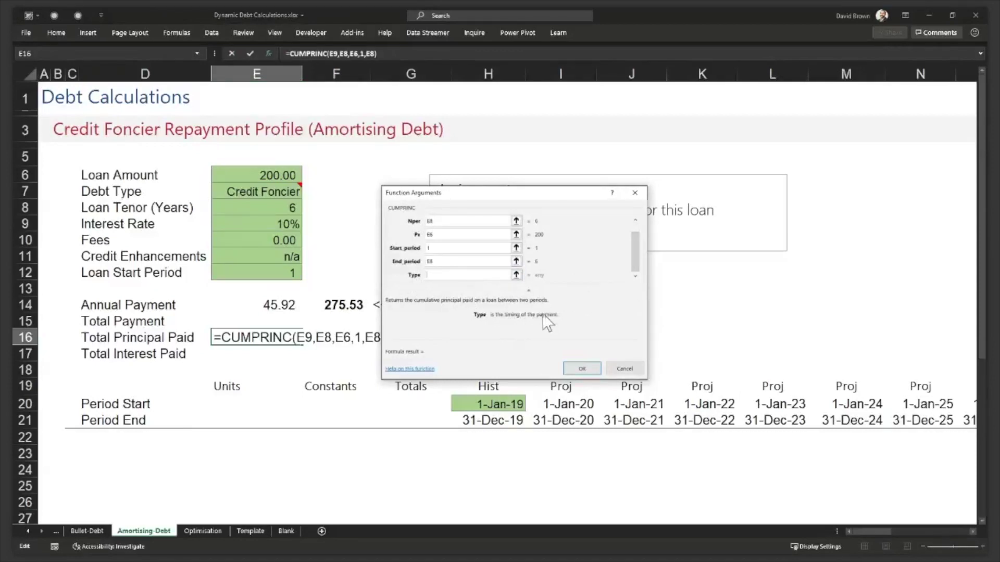
{"action": "type", "text": "0"}
{"action": "left_click", "coordinate": [581, 368]}
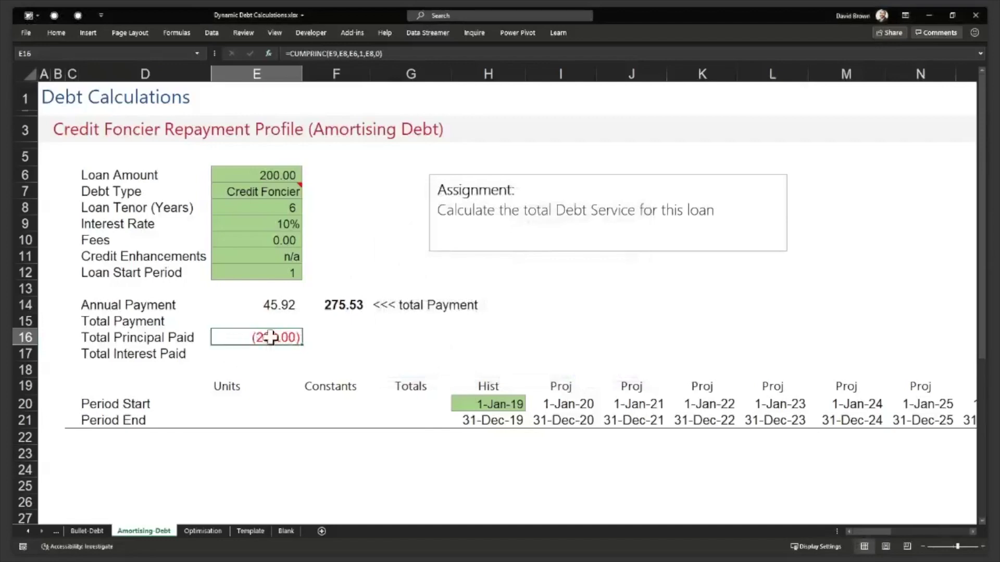
- Reverse the sign of the total principal paid in E16 with =-CUMPRINC(E9,E8,E6,1,E8,0) and recheck the formula
{"action": "left_click", "coordinate": [292, 54]}
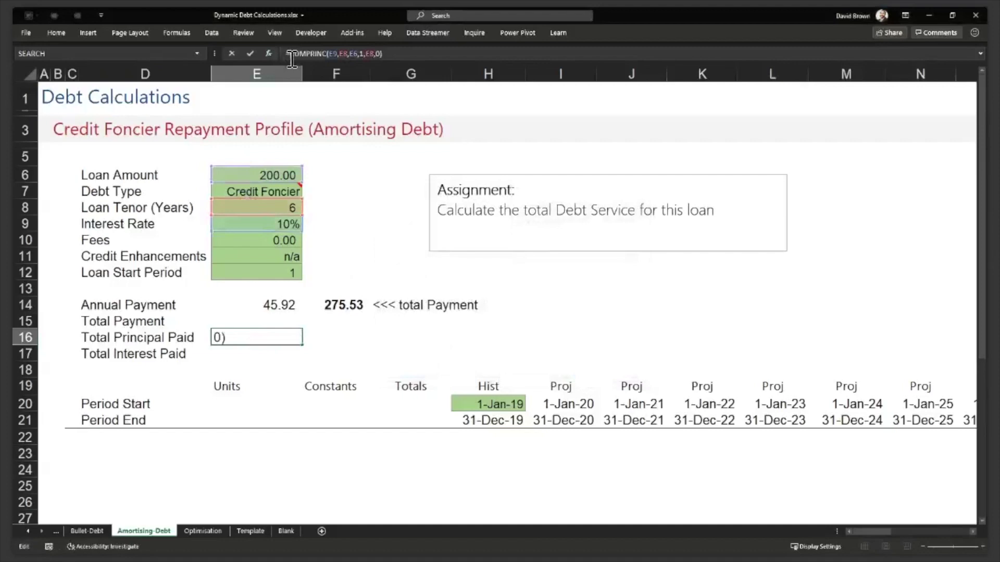
{"action": "type", "text": "-"}
{"action": "key", "text": "Return"}
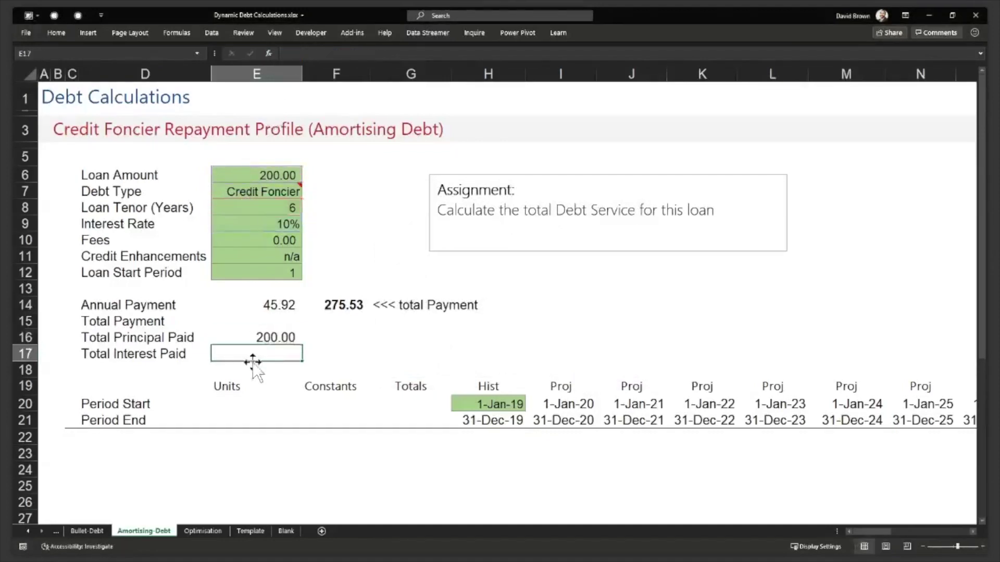
{"action": "double_click", "coordinate": [263, 336]}
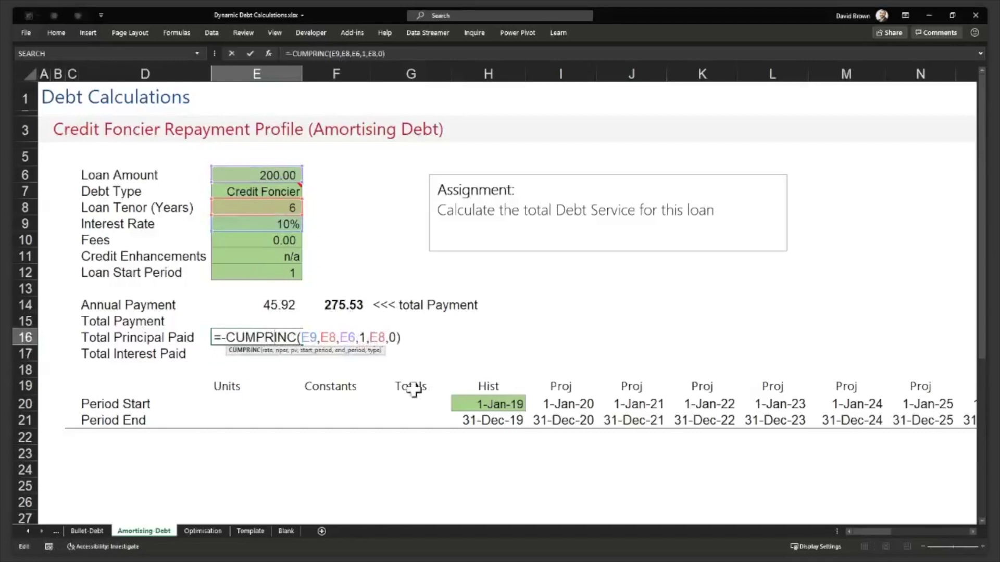
{"action": "key", "text": "ctrl+Return"}
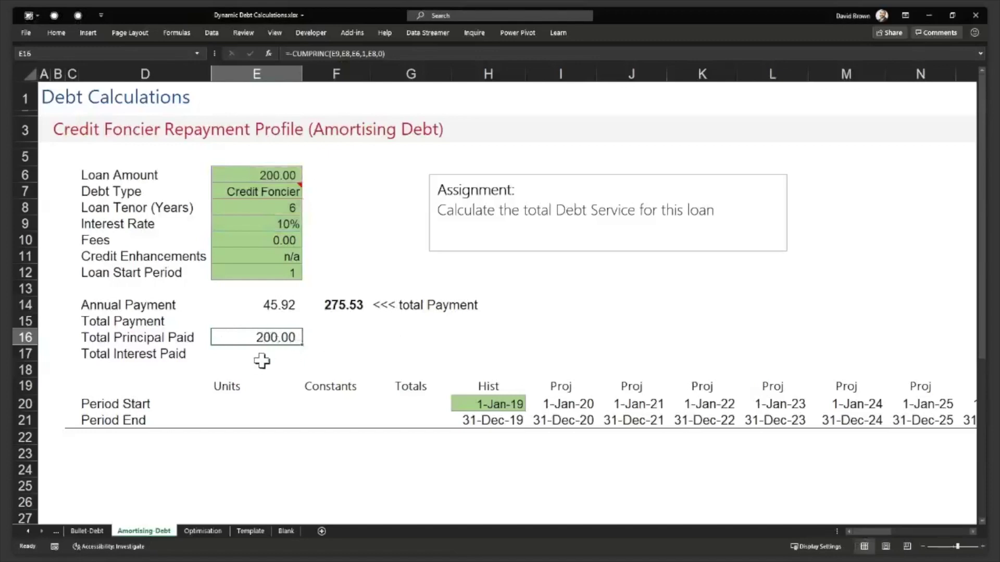
- Start a CUMIPMT formula in the Total Interest Paid cell E17 and open its function arguments
{"action": "left_click", "coordinate": [266, 353]}
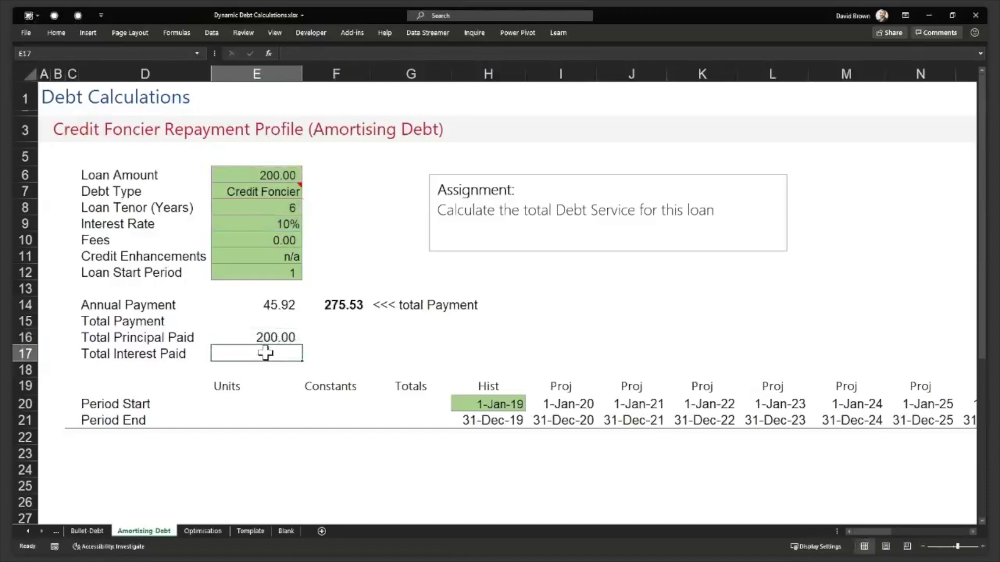
{"action": "type", "text": "=cum"}
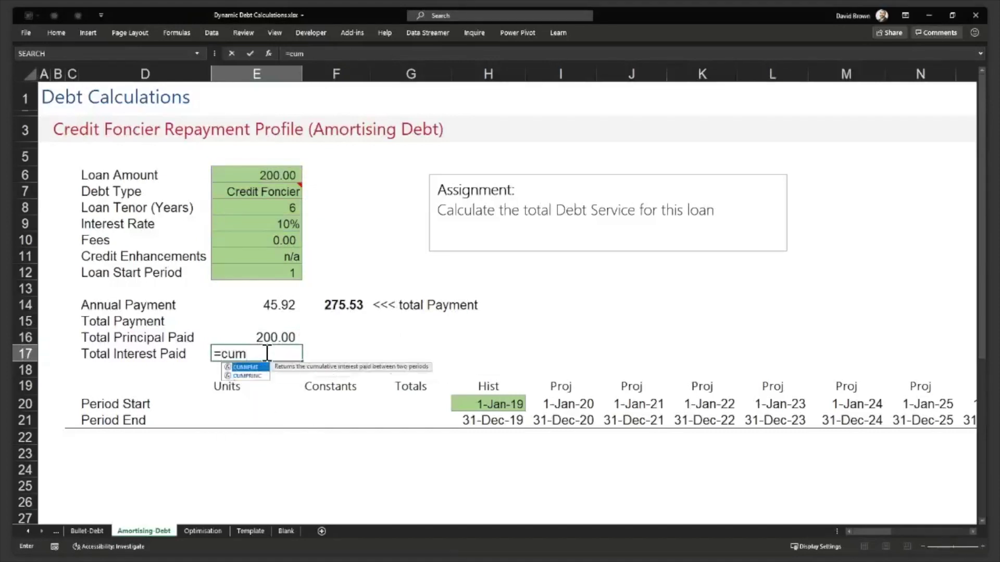
{"action": "key", "text": "Tab"}
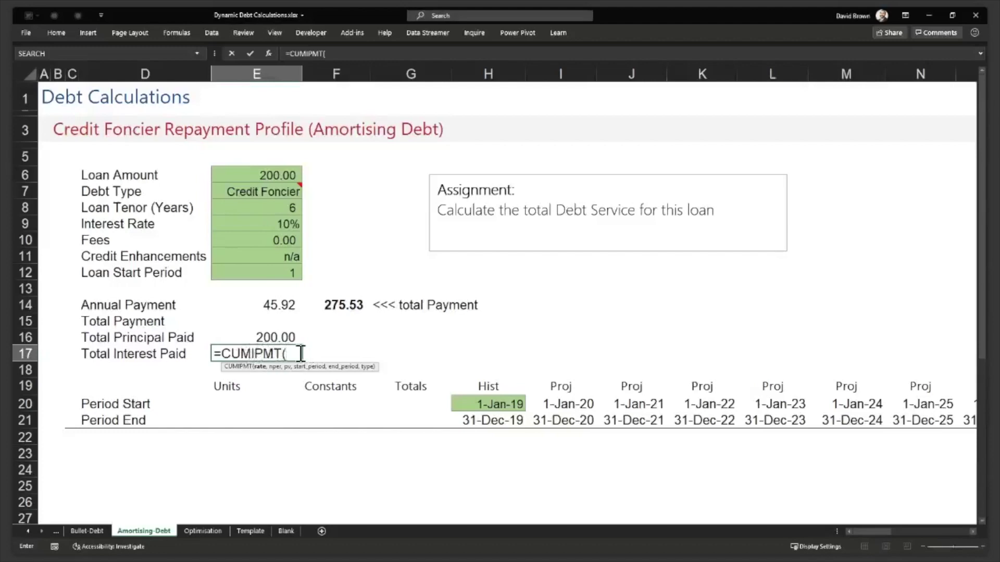
{"action": "key", "text": "ctrl+a"}
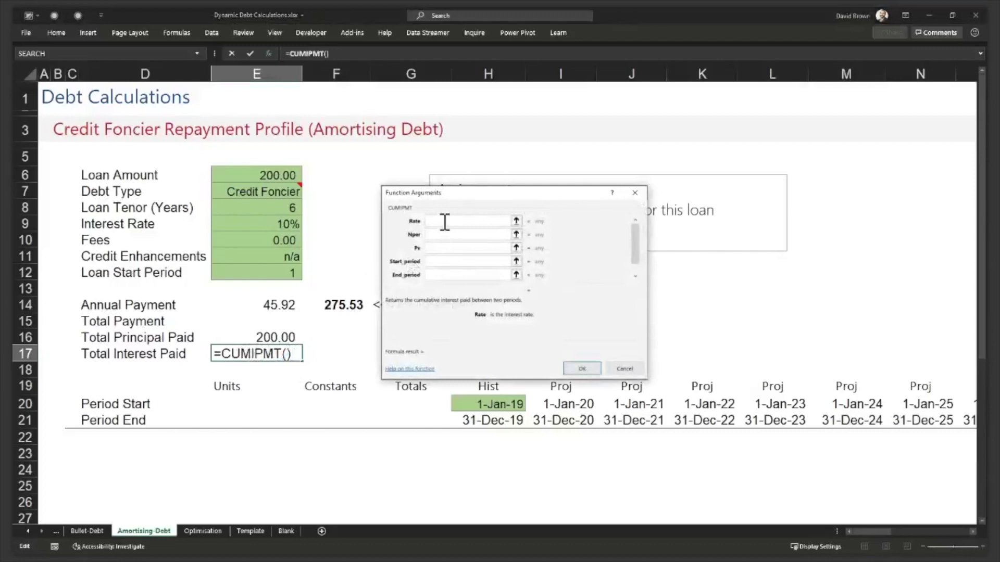
- Set the CUMIPMT arguments to rate E9, number of periods E8 and present value E6
{"action": "left_click", "coordinate": [301, 226]}
{"action": "left_click", "coordinate": [446, 234]}
{"action": "left_click", "coordinate": [289, 208]}
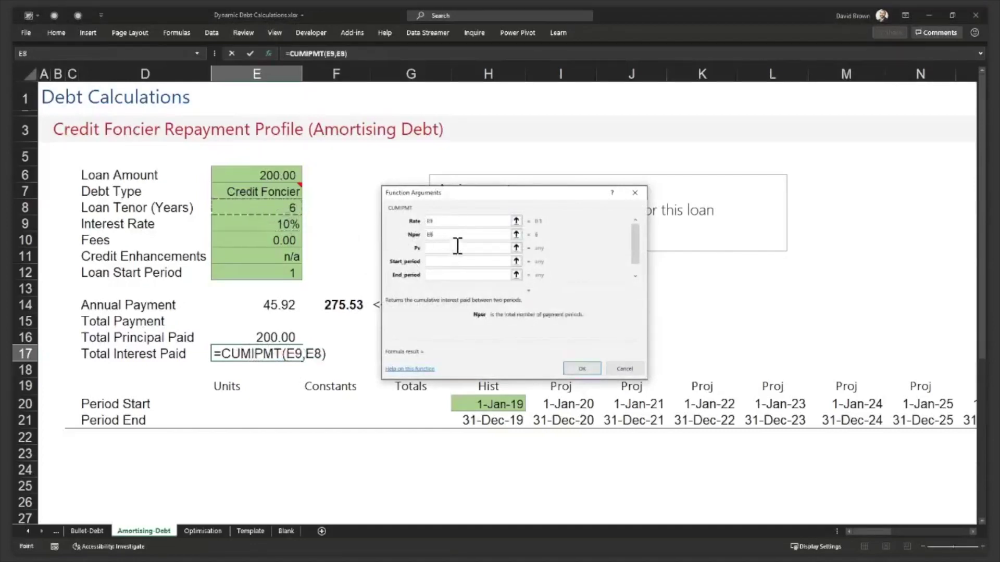
{"action": "left_click", "coordinate": [455, 248]}
{"action": "left_click", "coordinate": [273, 175]}
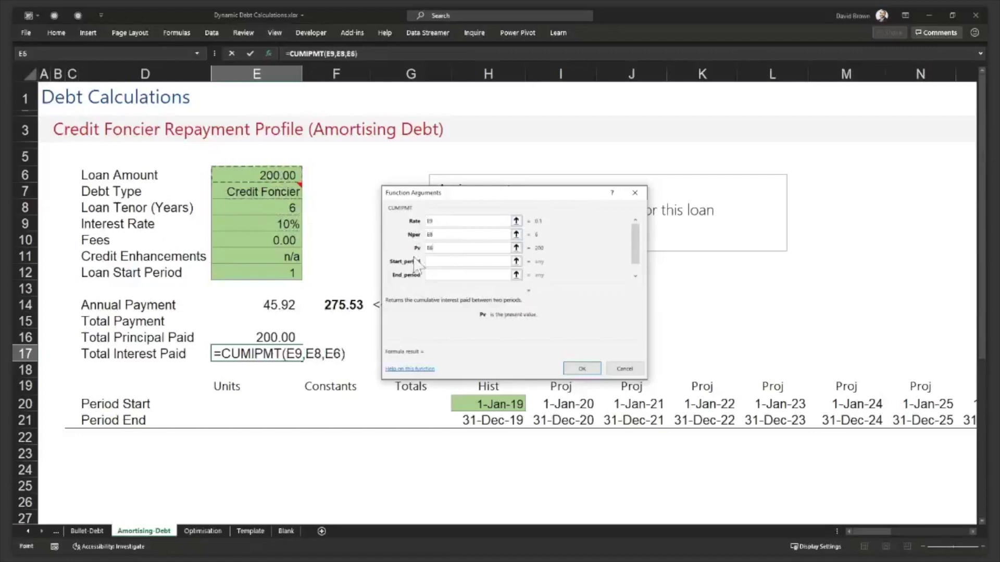
- Set the CUMIPMT start period to 1 and its end period to the loan tenor in E8
{"action": "left_click", "coordinate": [446, 262]}
{"action": "type", "text": "1"}
{"action": "left_click", "coordinate": [449, 275]}
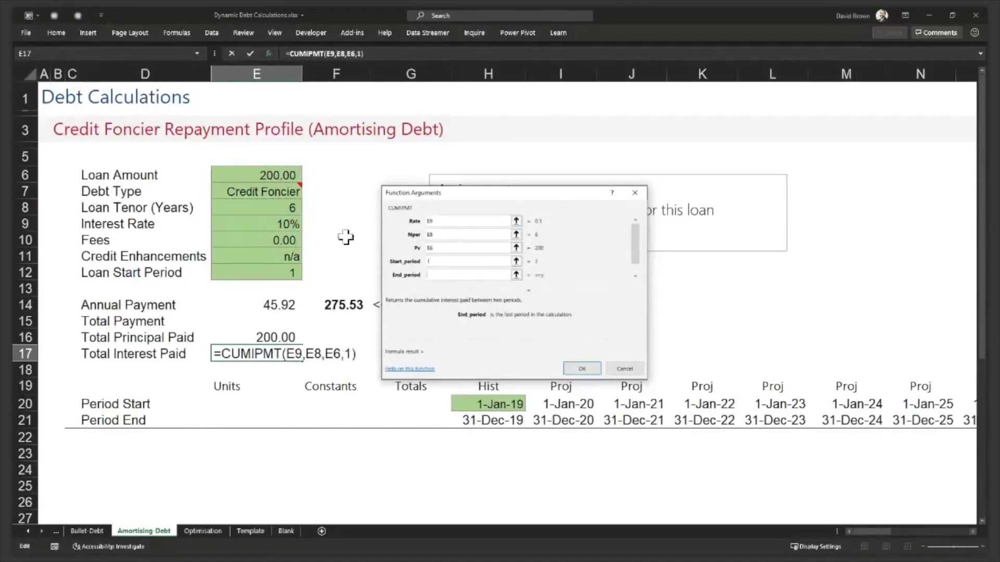
{"action": "left_click", "coordinate": [289, 208]}
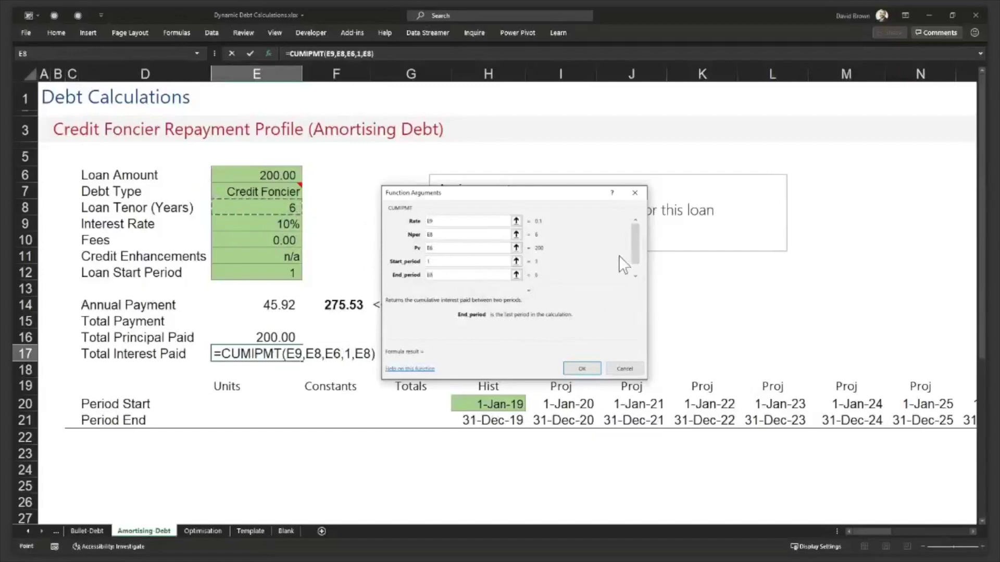
- Set the CUMIPMT payment type to 0 and insert the completed function in the Total Interest Paid cell E17
{"action": "left_click_drag", "start_coordinate": [636, 234], "coordinate": [635, 252]}
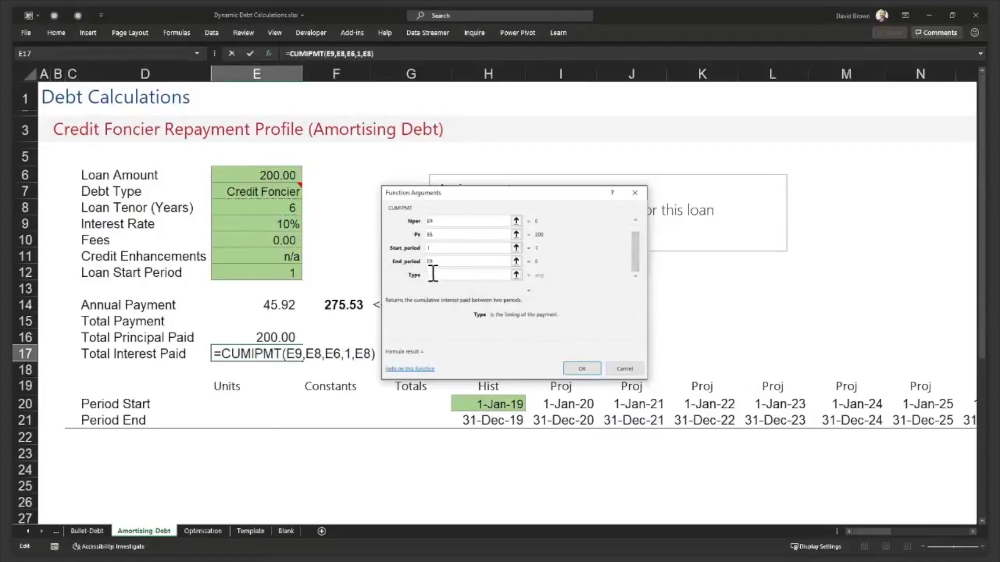
{"action": "type", "text": "0"}
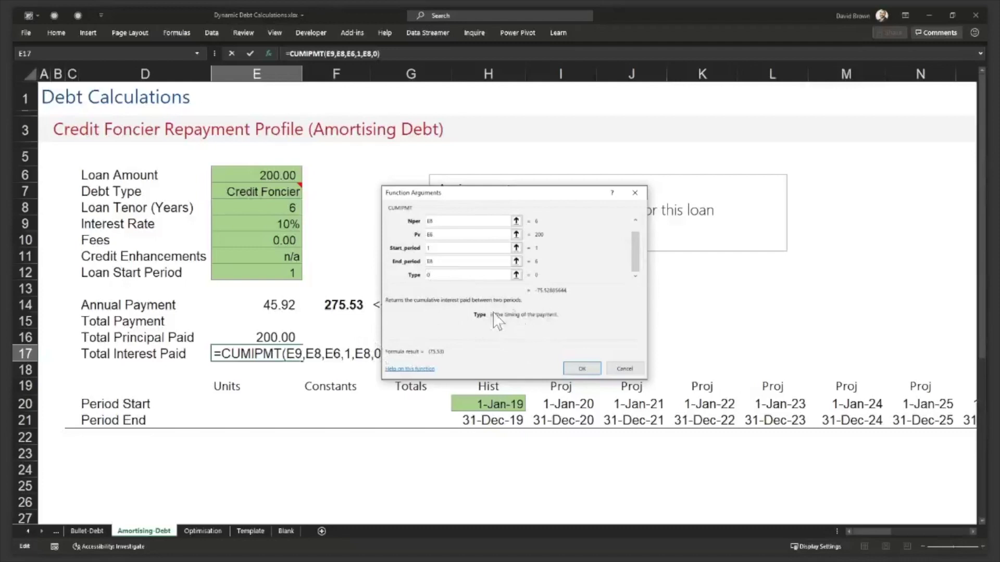
{"action": "left_click", "coordinate": [570, 368]}
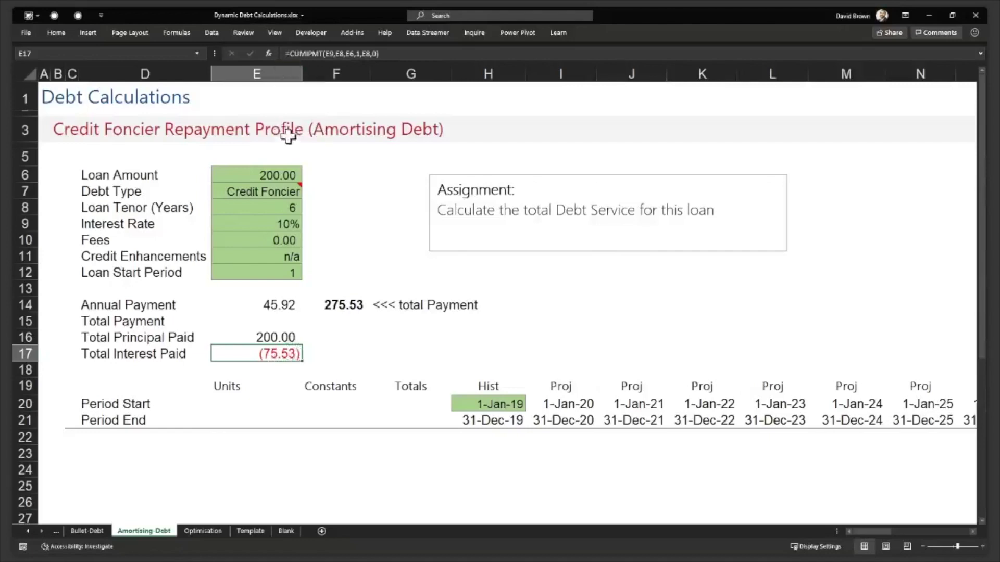
- Reverse the sign of the total interest paid in E17 with =-CUMIPMT(E9,E8,E6,1,E8,0)
{"action": "key", "text": "F2"}
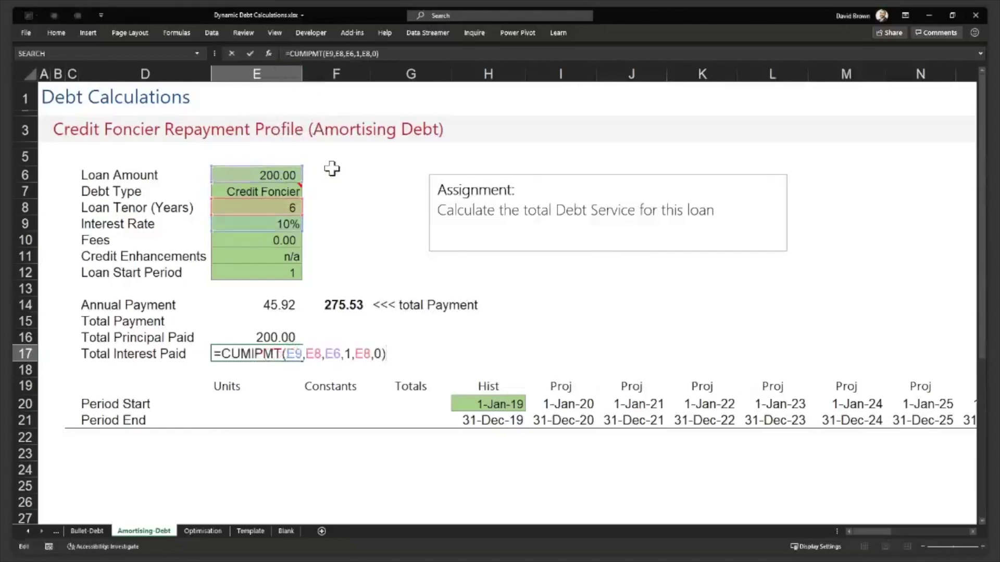
{"action": "key", "text": "Left"}
{"action": "key", "text": "Left"}
{"action": "key", "text": "Left"}
{"action": "key", "text": "Left"}
{"action": "key", "text": "Left"}
{"action": "key", "text": "Left"}
{"action": "key", "text": "Left"}
{"action": "key", "text": "Left"}
{"action": "key", "text": "Left"}
{"action": "key", "text": "Left"}
{"action": "key", "text": "Left"}
{"action": "key", "text": "Left"}
{"action": "key", "text": "Left"}
{"action": "key", "text": "Left"}
{"action": "key", "text": "Left"}
{"action": "key", "text": "Left"}
{"action": "key", "text": "Left"}
{"action": "key", "text": "Left"}
{"action": "key", "text": "Left"}
{"action": "key", "text": "Left"}
{"action": "type", "text": "-"}
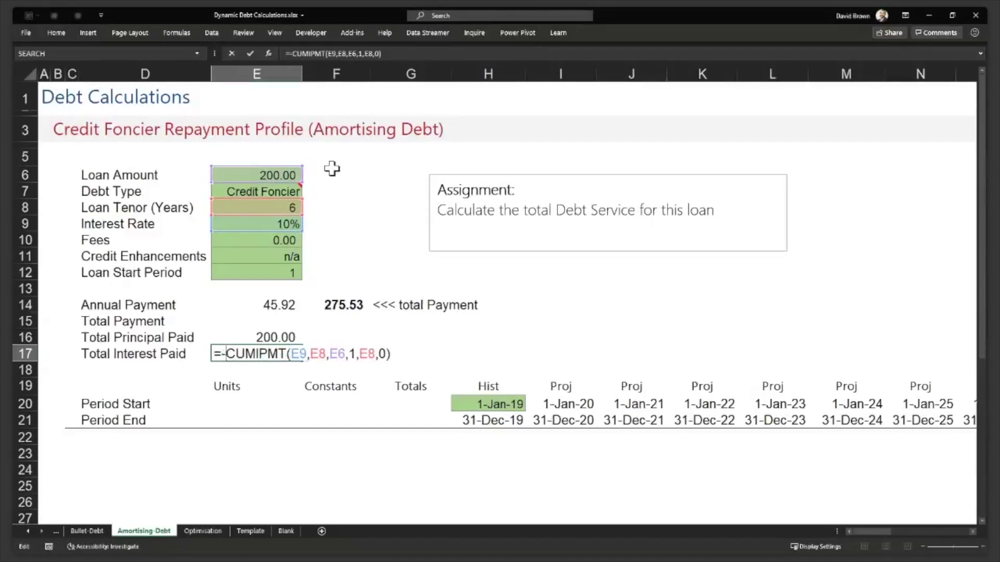
{"action": "key", "text": "Return"}
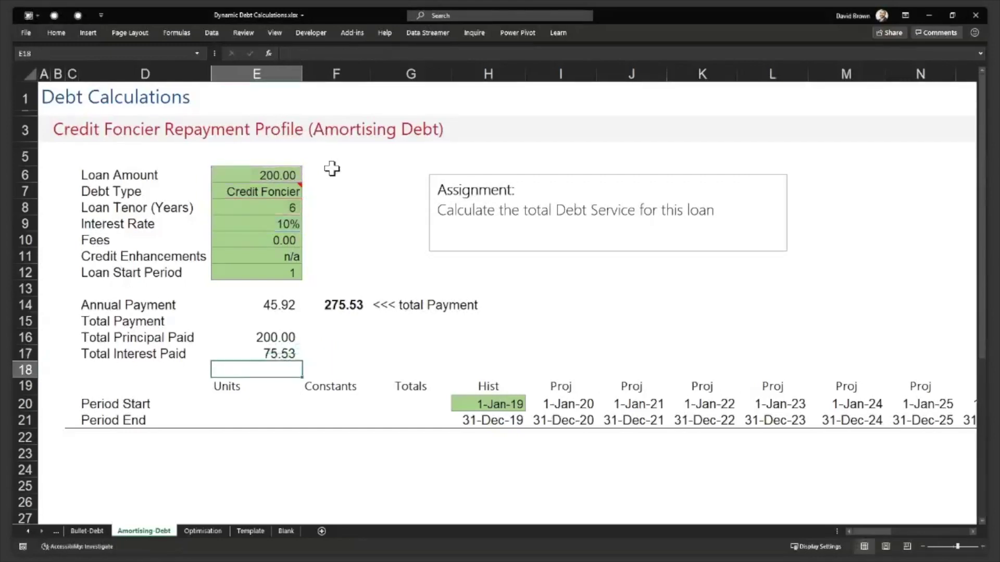
- Calculate the Total Payment in E15 as the sum of principal and interest paid with =E16+E17
{"action": "key", "text": "Up"}
{"action": "key", "text": "Up"}
{"action": "key", "text": "Right"}
{"action": "key", "text": "Up"}
{"action": "key", "text": "Up"}
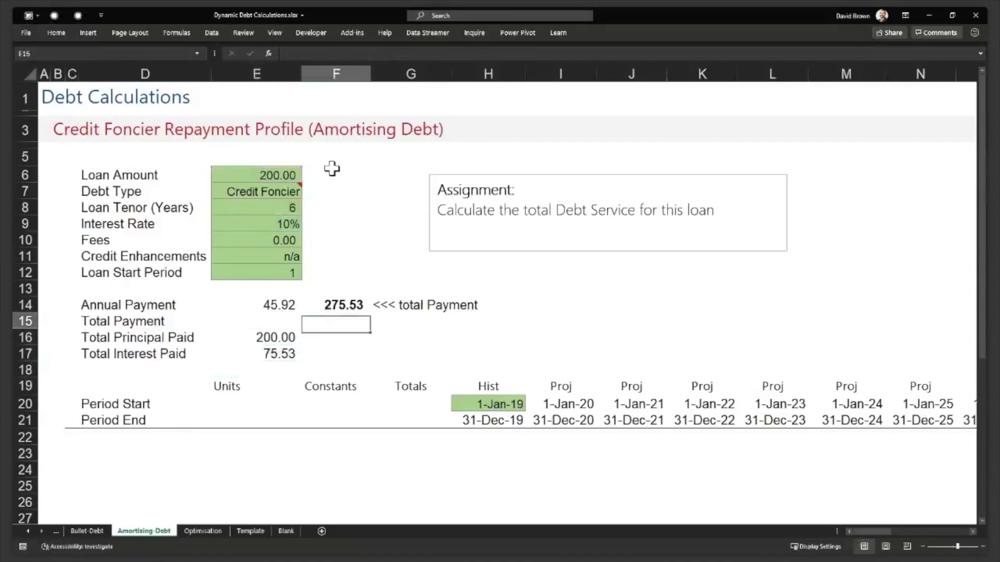
{"action": "key", "text": "Down"}
{"action": "key", "text": "Left"}
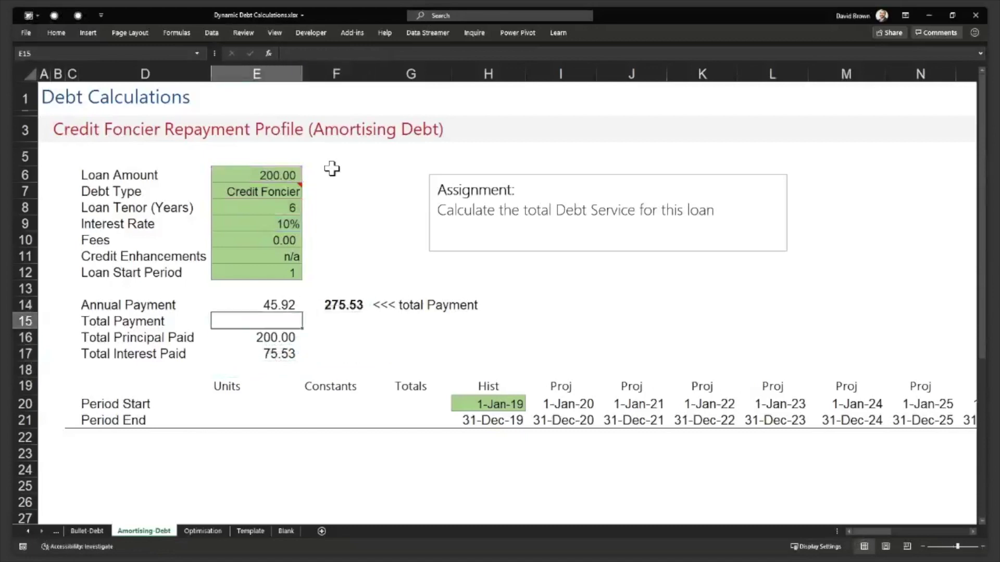
{"action": "type", "text": "="}
{"action": "key", "text": "Down"}
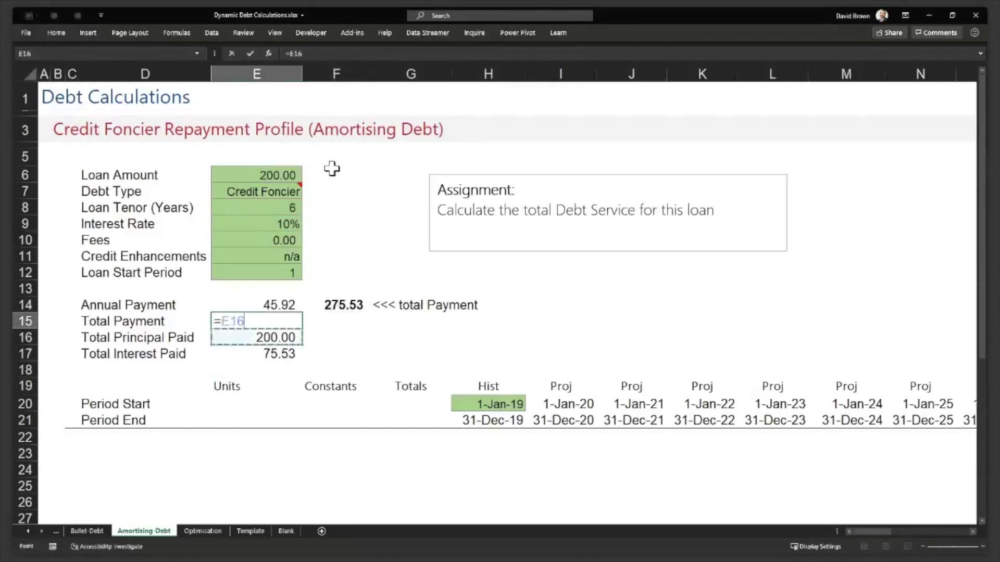
{"action": "type", "text": "+"}
{"action": "key", "text": "Down"}
{"action": "key", "text": "Down"}
{"action": "key", "text": "ctrl+Return"}
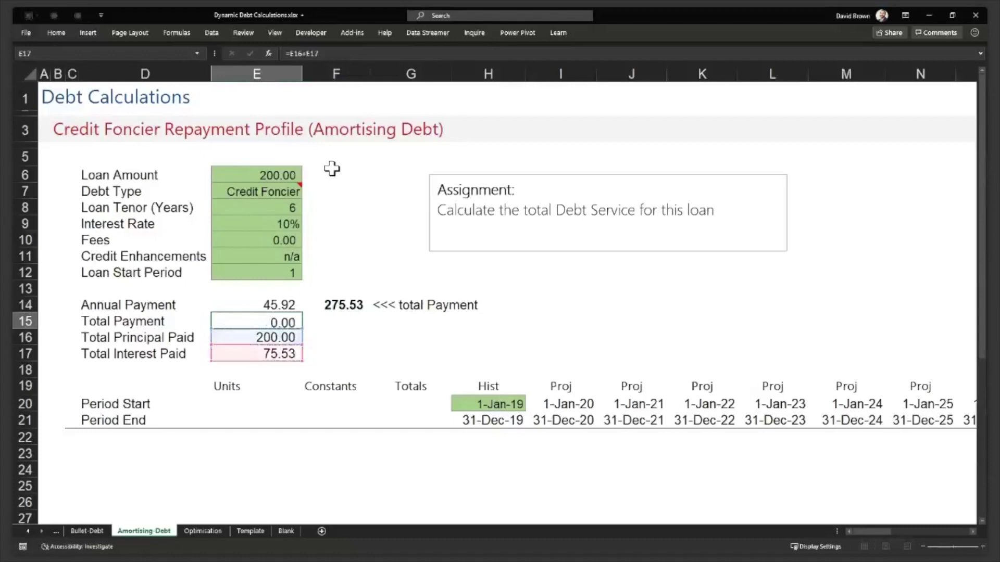
- Make the Total Payment label and its value in D15:E15 bold
{"action": "key", "text": "shift+Left"}
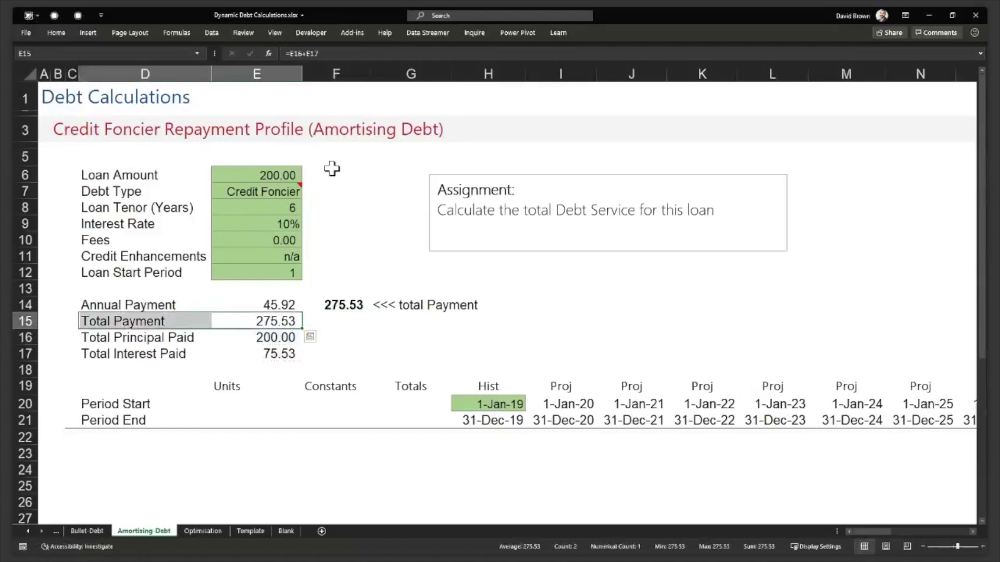
{"action": "key", "text": "ctrl+b"}
{"action": "key", "text": "shift+Right"}
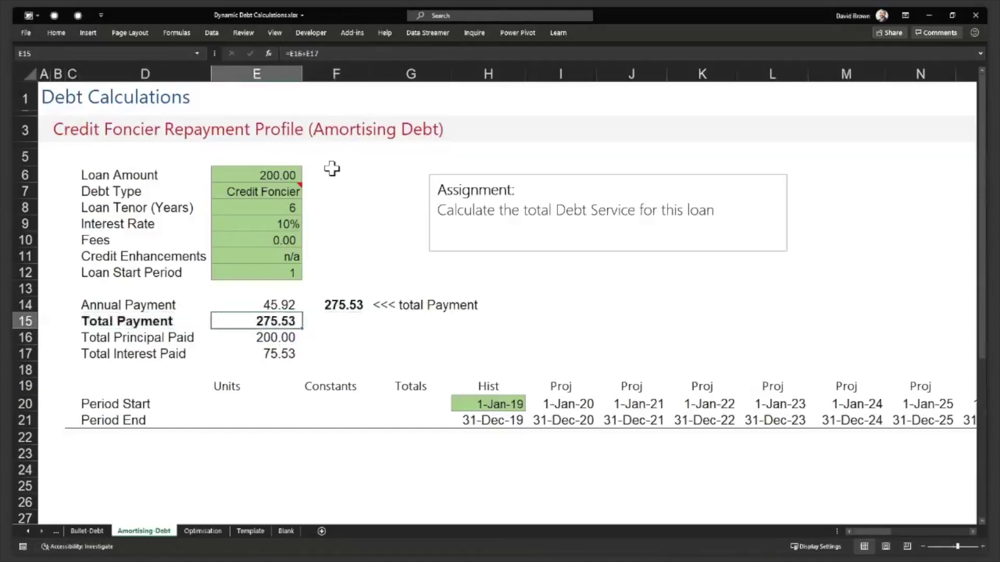
- Review the annual payment formula in E14 and the total payment check formula in F14
{"action": "key", "text": "Up"}
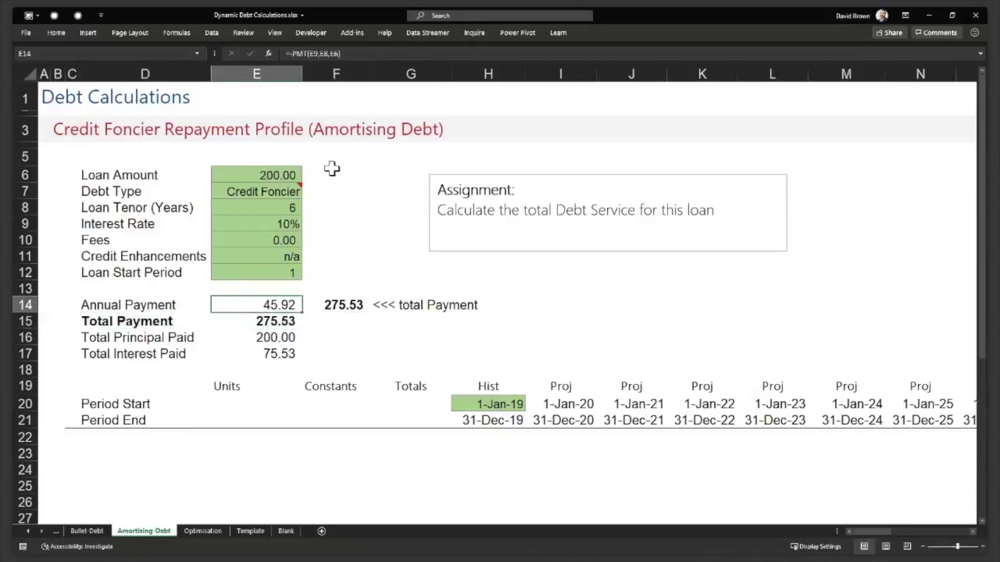
{"action": "key", "text": "F2"}
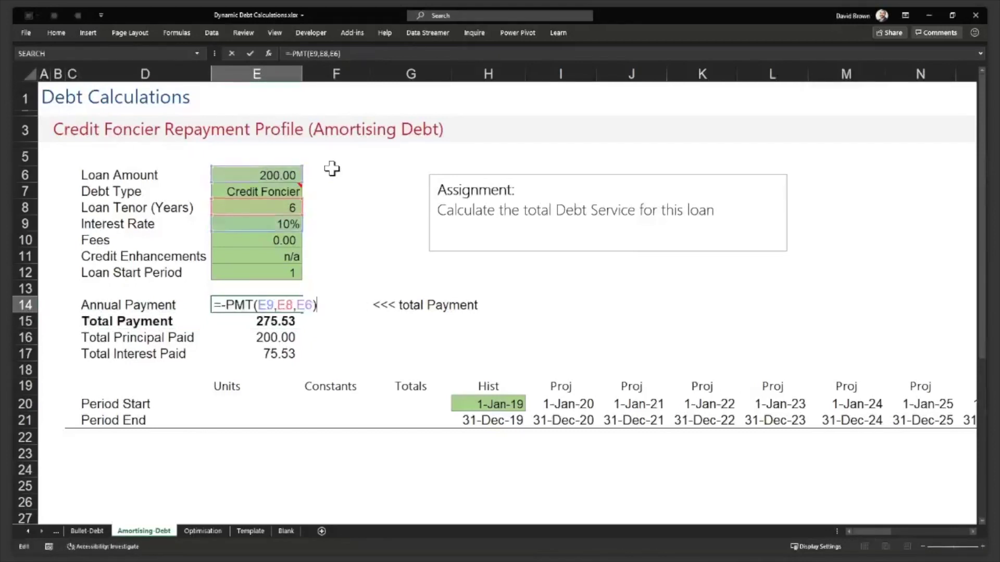
{"action": "key", "text": "Tab"}
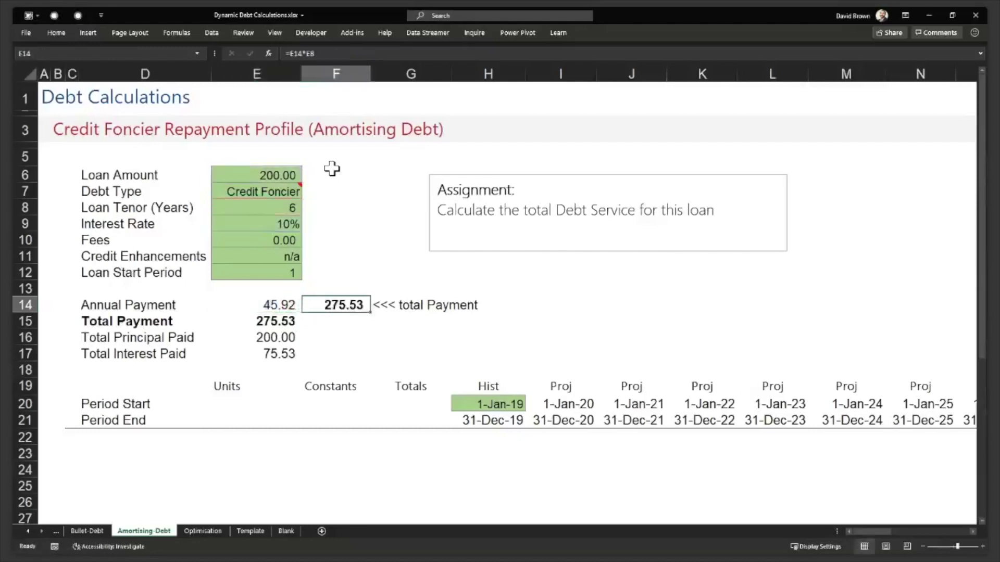
{"action": "key", "text": "F2"}
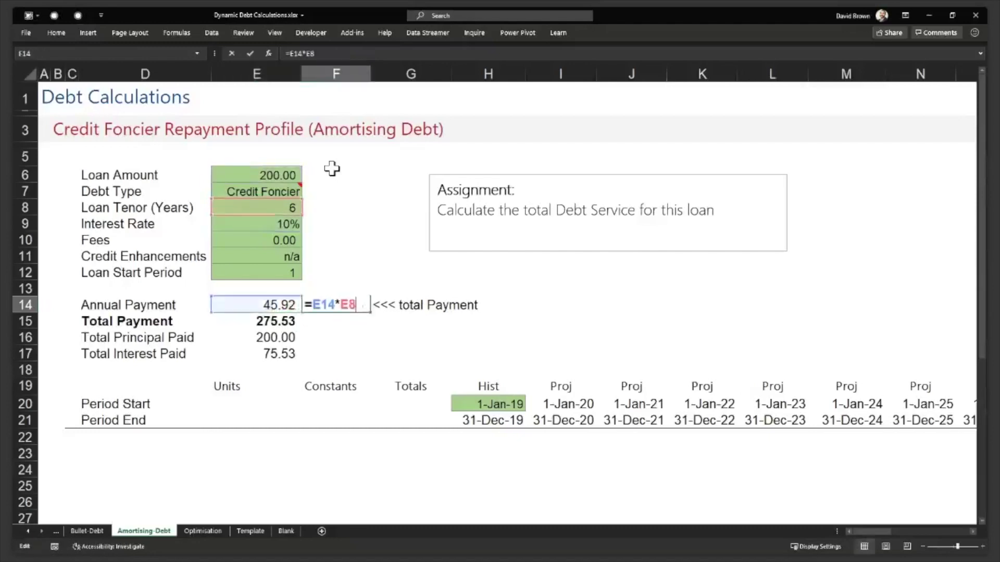
{"action": "key", "text": "Escape"}
{"action": "key", "text": "Left"}
{"action": "key", "text": "Left"}
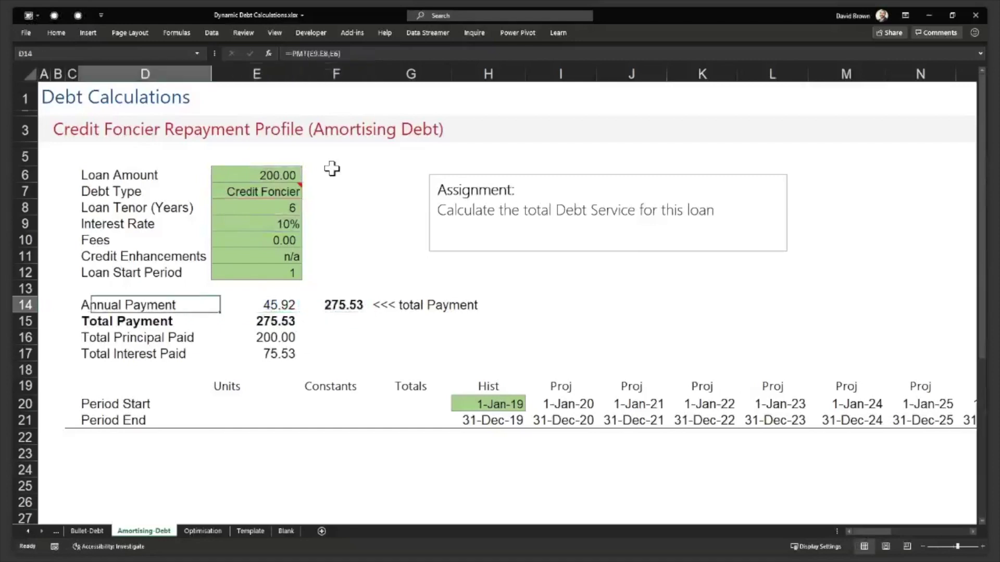
- Highlight the Total Payment, Total Principal Paid and Total Interest Paid rows in D15:E17 to review the breakdown
{"action": "key", "text": "shift+Right"}
{"action": "key", "text": "shift+Right"}
{"action": "key", "text": "Down"}
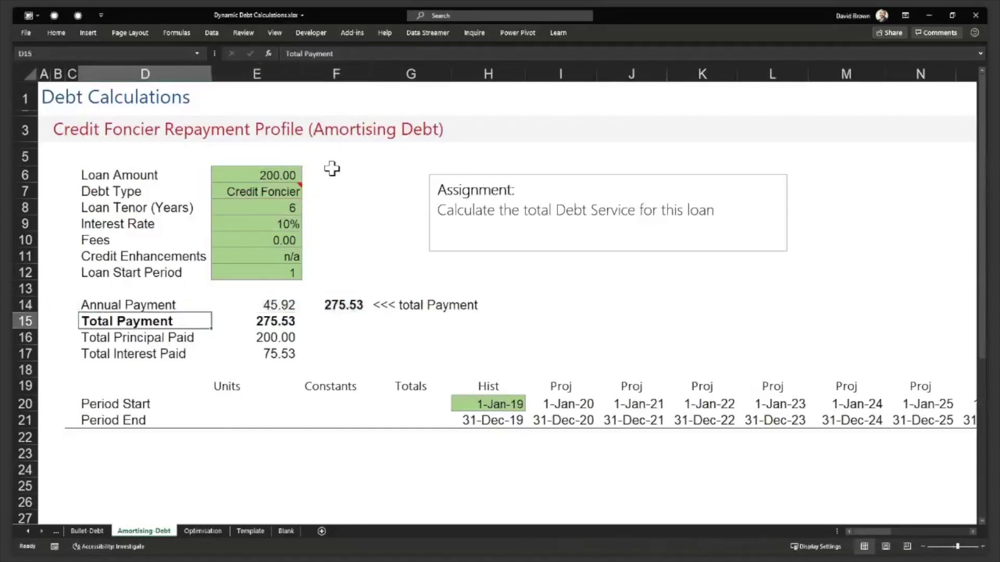
{"action": "key", "text": "shift+Right"}
{"action": "key", "text": "shift+Down"}
{"action": "key", "text": "shift+Down"}
{"action": "key", "text": "shift+Left"}
{"action": "key", "text": "shift+Up"}
{"action": "key", "text": "shift+Up"}
{"action": "key", "text": "shift+Right"}
{"action": "key", "text": "shift+Down"}
{"action": "key", "text": "shift+Down"}
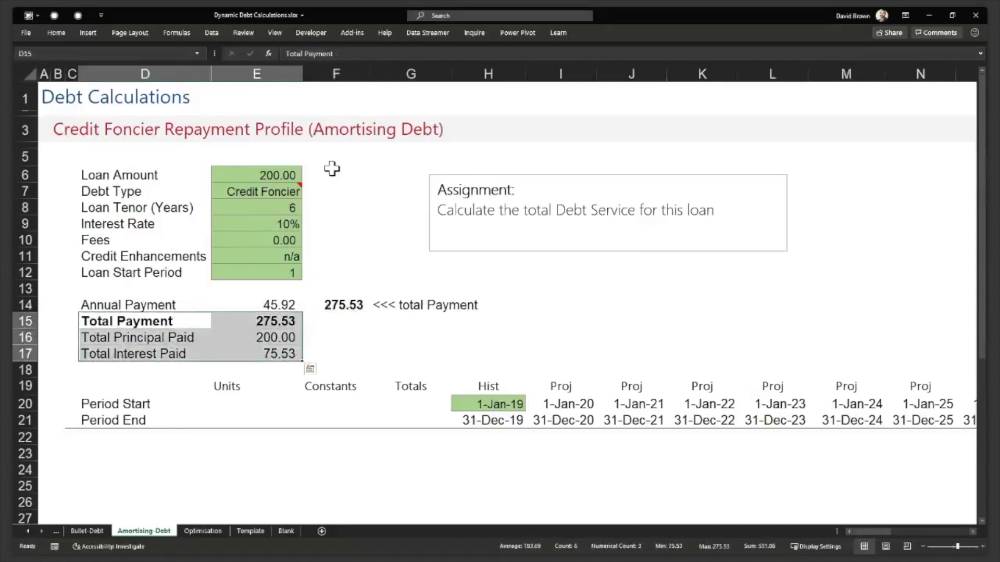
{"action": "key", "text": "Down"}
{"action": "key", "text": "Down"}
{"action": "key", "text": "Down"}
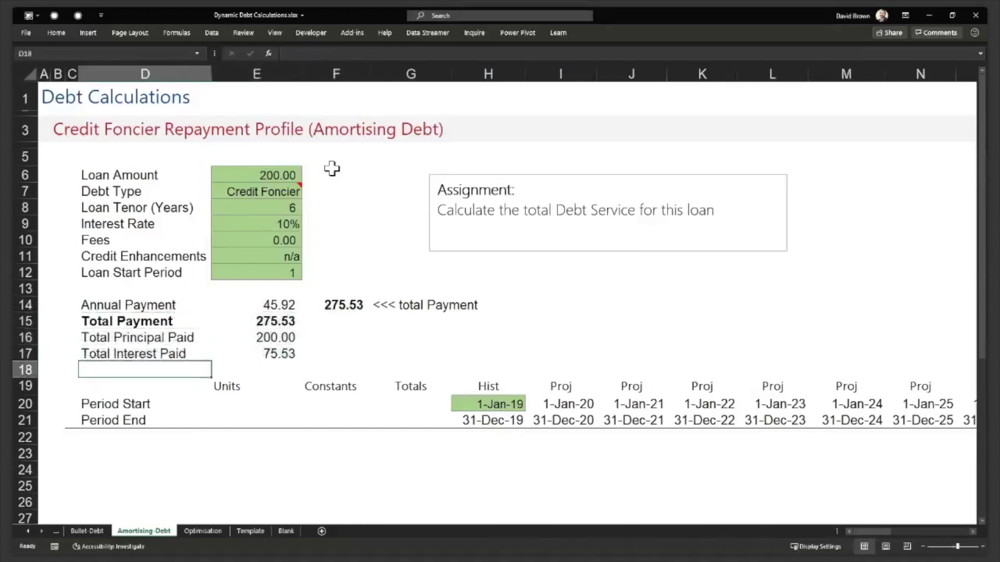
{"action": "key", "text": "Down"}
{"action": "key", "text": "Down"}
{"action": "key", "text": "Down"}
{"action": "key", "text": "Down"}
{"action": "key", "text": "Down"}
{"action": "key", "text": "Down"}
{"action": "key", "text": "Down"}
{"action": "key", "text": "Down"}
{"action": "key", "text": "Down"}
{"action": "key", "text": "Down"}
{"action": "key", "text": "Up"}
{"action": "key", "text": "Up"}
{"action": "key", "text": "Up"}
{"action": "key", "text": "Up"}
{"action": "key", "text": "Up"}
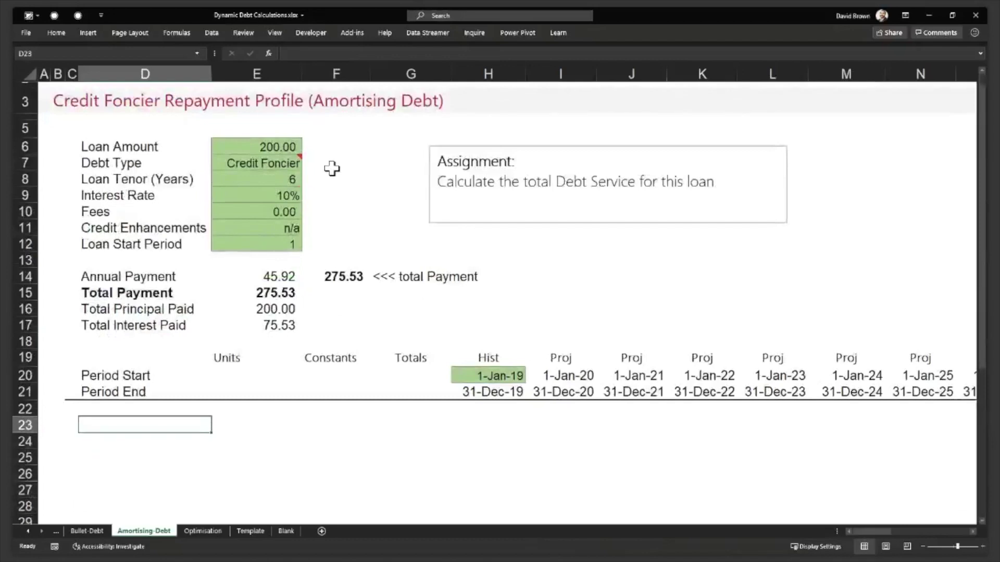
{"action": "key", "text": "Down"}
{"action": "key", "text": "Down"}
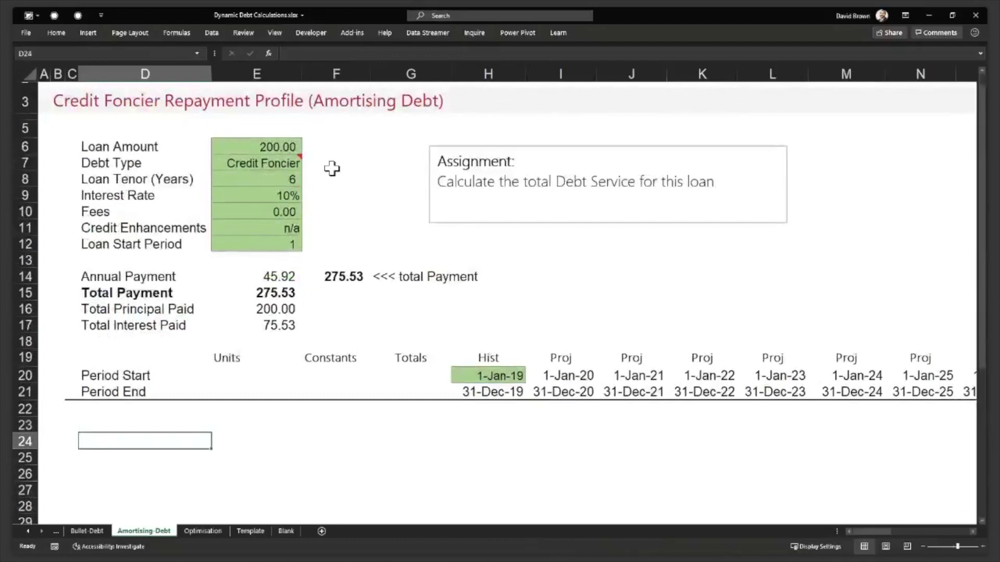
{"action": "key", "text": "Down"}
{"action": "key", "text": "Down"}
{"action": "key", "text": "Down"}
{"action": "key", "text": "Down"}
{"action": "key", "text": "Down"}
{"action": "key", "text": "Down"}
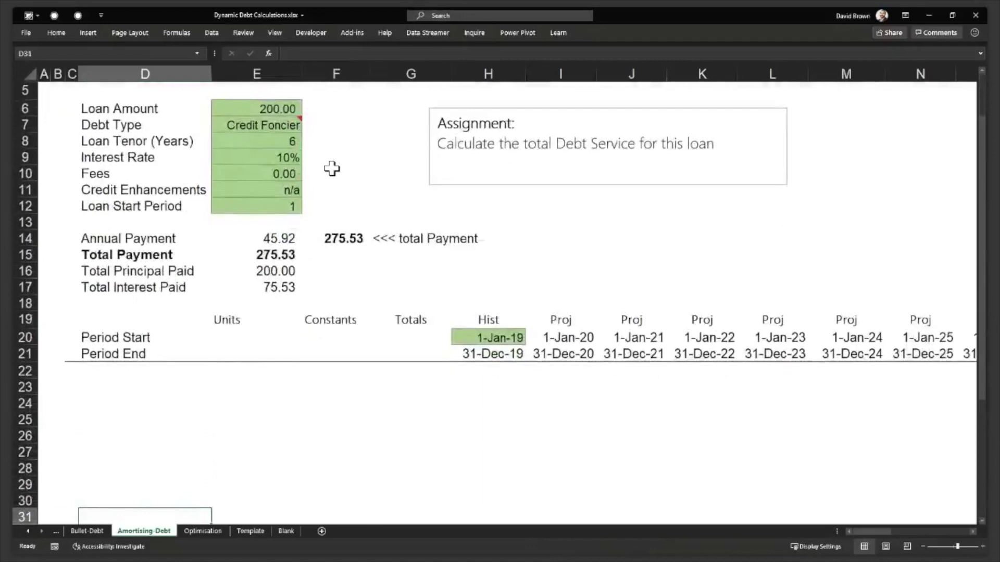
{"action": "key", "text": "Up"}
{"action": "key", "text": "Up"}
{"action": "key", "text": "Up"}
{"action": "key", "text": "Up"}
{"action": "key", "text": "Up"}
{"action": "key", "text": "Up"}
{"action": "key", "text": "Up"}
{"action": "key", "text": "Up"}
{"action": "key", "text": "Up"}
{"action": "key", "text": "Up"}
{"action": "key", "text": "Up"}
{"action": "key", "text": "Up"}
{"action": "key", "text": "Up"}
{"action": "key", "text": "Up"}
{"action": "key", "text": "Up"}
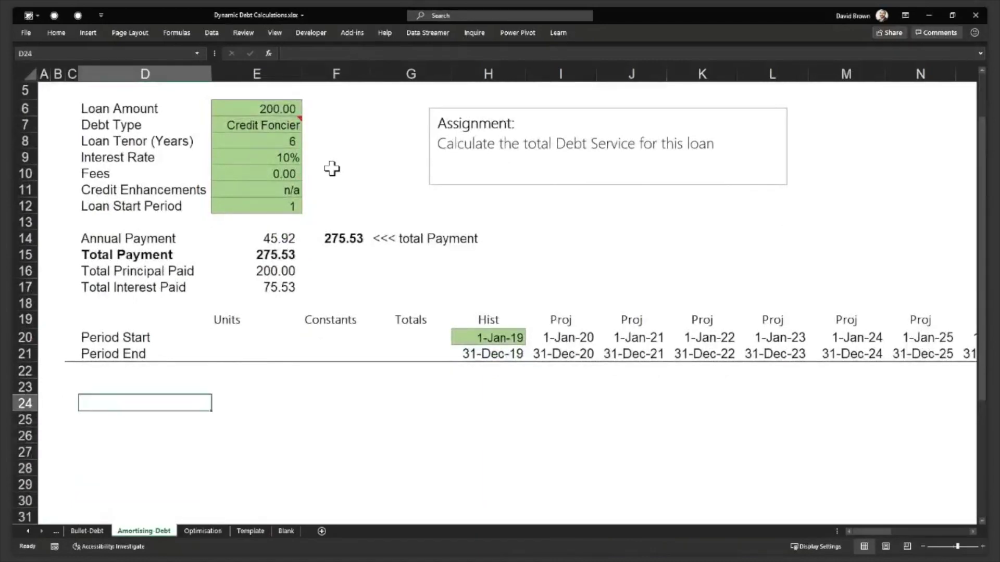
{"action": "key", "text": "Up"}
{"action": "key", "text": "Up"}
{"action": "key", "text": "Up"}
{"action": "key", "text": "Up"}
{"action": "key", "text": "Up"}
{"action": "key", "text": "Up"}
{"action": "key", "text": "Up"}
{"action": "key", "text": "Up"}
{"action": "key", "text": "Up"}
{"action": "key", "text": "Up"}
{"action": "key", "text": "Up"}
{"action": "key", "text": "Up"}
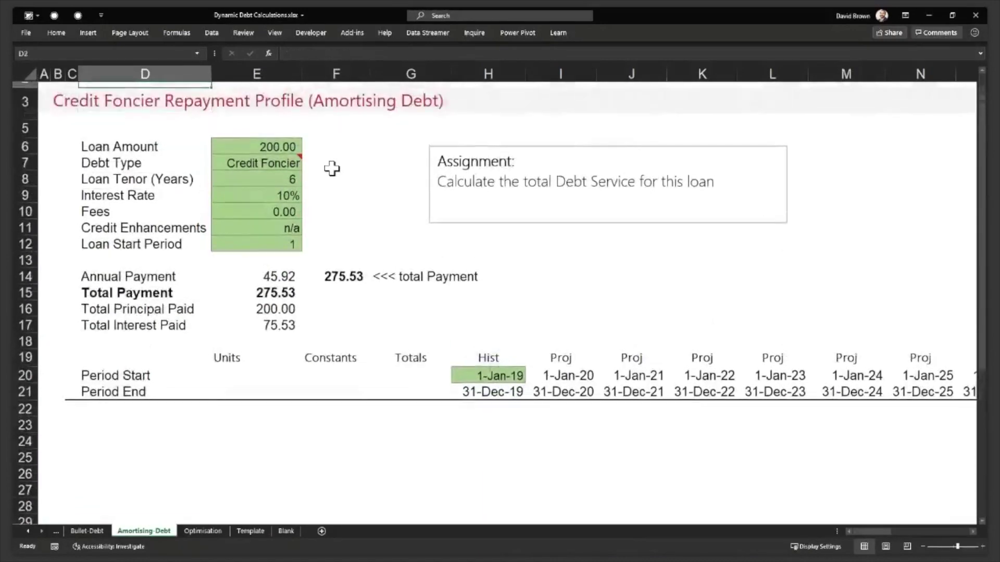
- Enter the loan schedule row labels Beginning Balance, New Loan and Repayment in cells D23 to D25
{"action": "key", "text": "Down"}
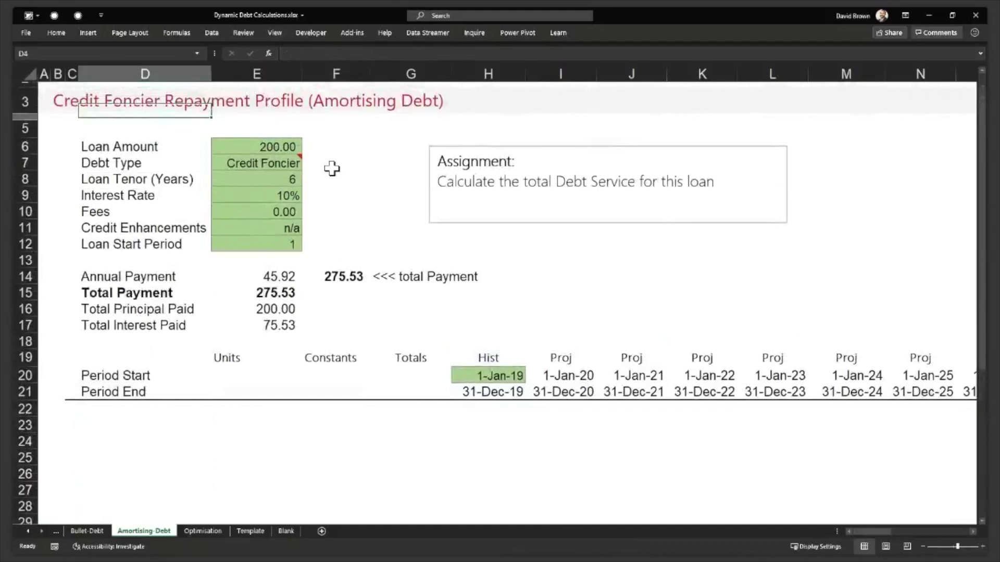
{"action": "key", "text": "Down"}
{"action": "key", "text": "Down"}
{"action": "key", "text": "Down"}
{"action": "key", "text": "Down"}
{"action": "key", "text": "Down"}
{"action": "key", "text": "Down"}
{"action": "key", "text": "Down"}
{"action": "key", "text": "Down"}
{"action": "key", "text": "Down"}
{"action": "key", "text": "Down"}
{"action": "key", "text": "Down"}
{"action": "key", "text": "Down"}
{"action": "key", "text": "Down"}
{"action": "key", "text": "Down"}
{"action": "key", "text": "Down"}
{"action": "key", "text": "Down"}
{"action": "key", "text": "Down"}
{"action": "key", "text": "Down"}
{"action": "key", "text": "Down"}
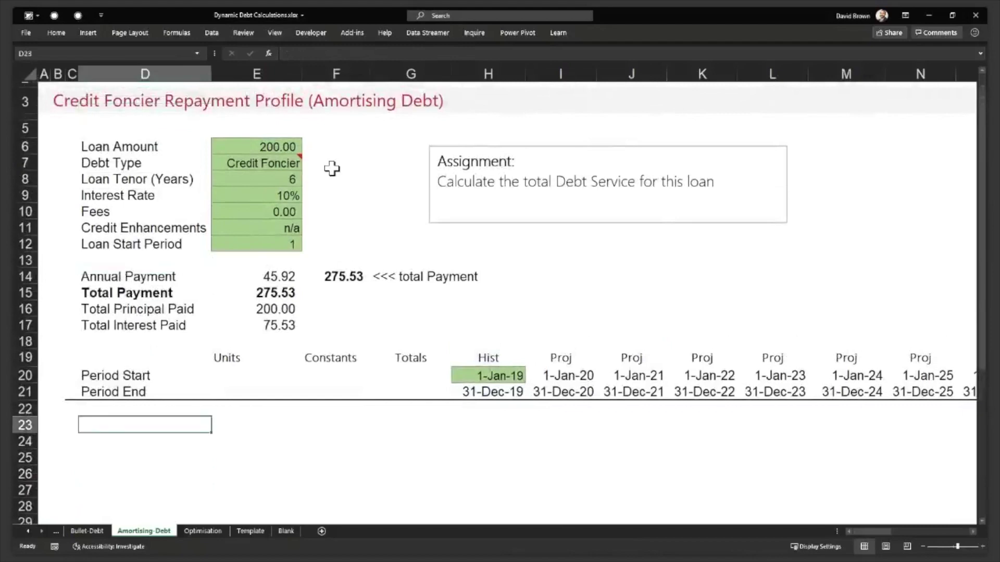
{"action": "type", "text": "Be"}
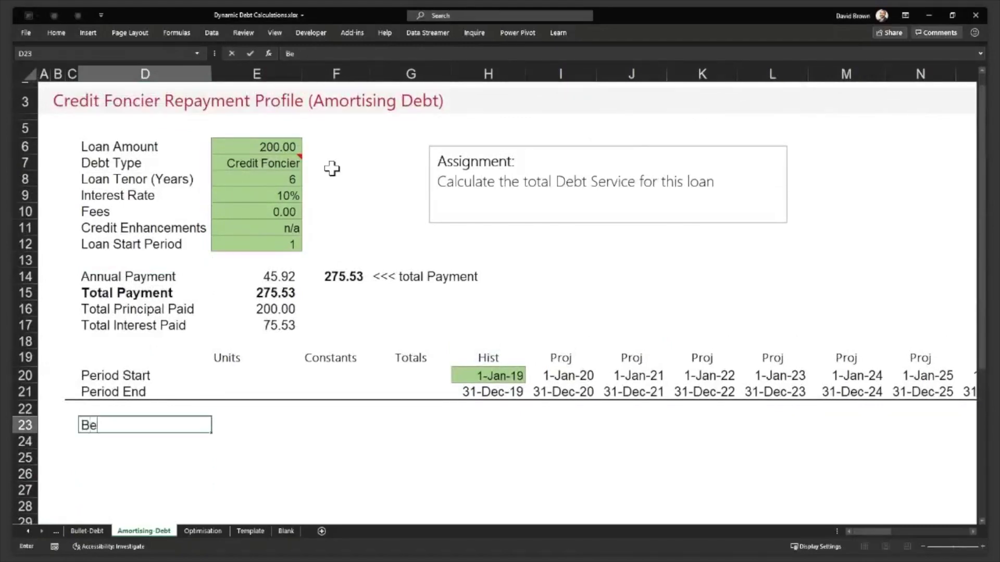
{"action": "type", "text": "ginning Balance"}
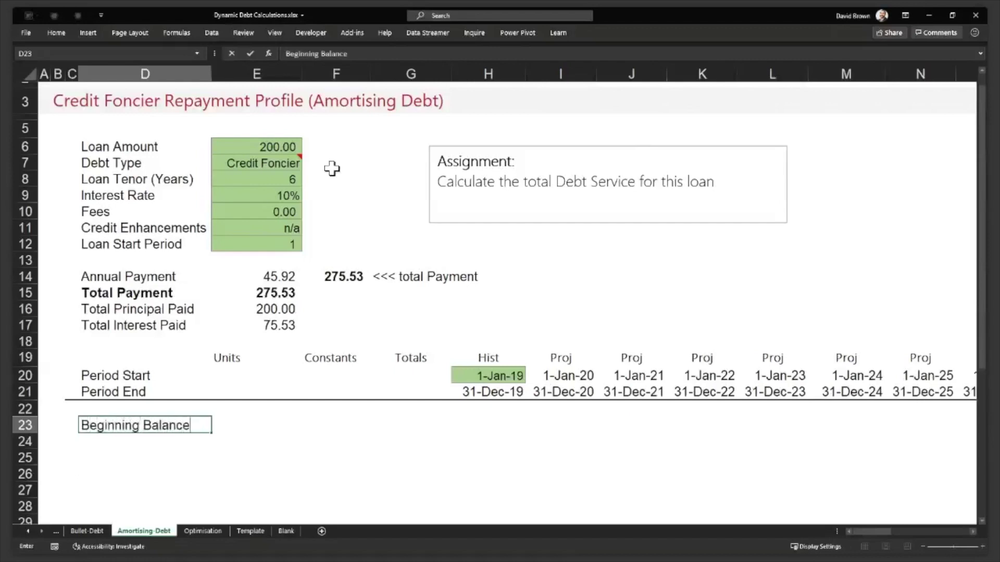
{"action": "key", "text": "Return"}
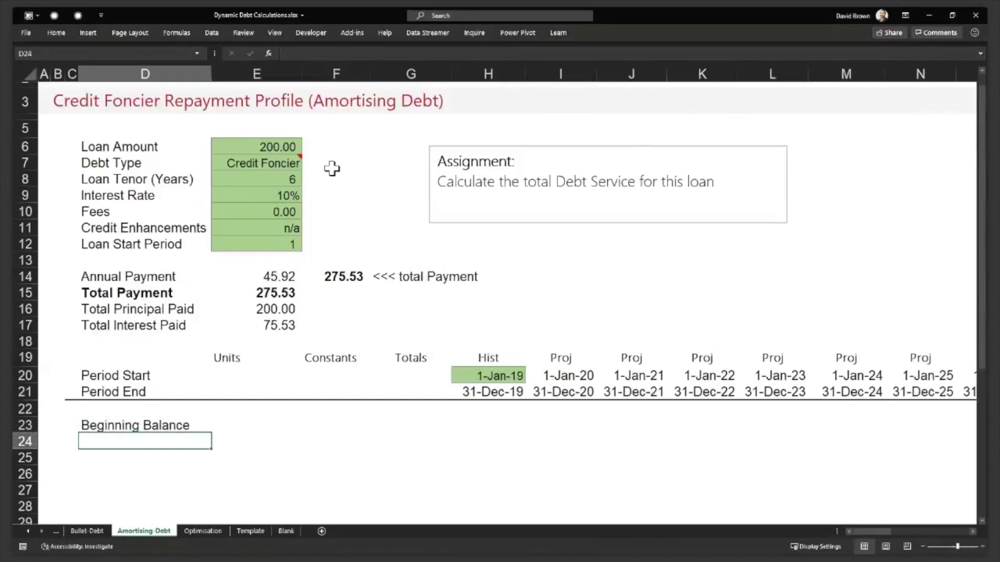
{"action": "type", "text": "New Loan"}
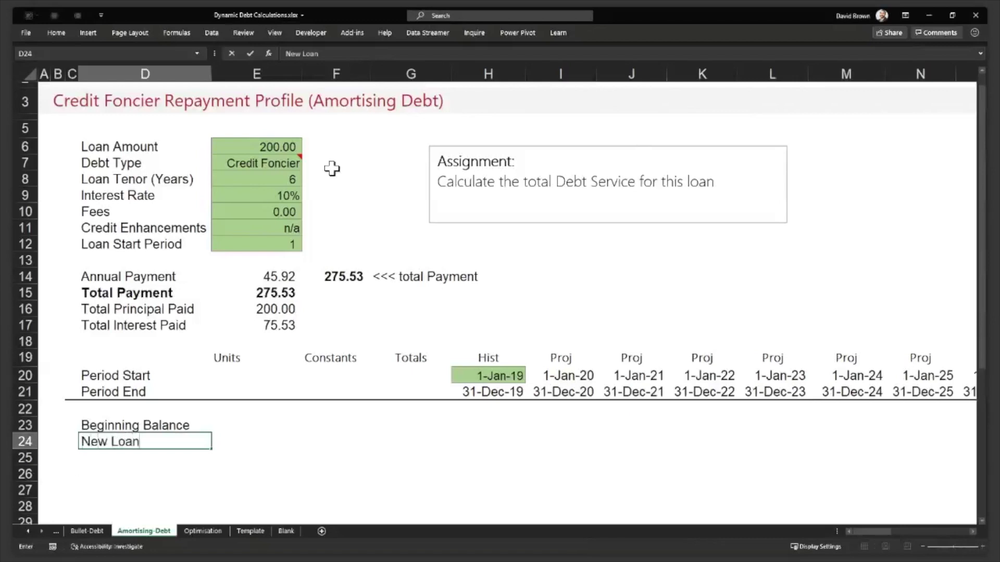
{"action": "key", "text": "Return"}
{"action": "type", "text": "payment"}
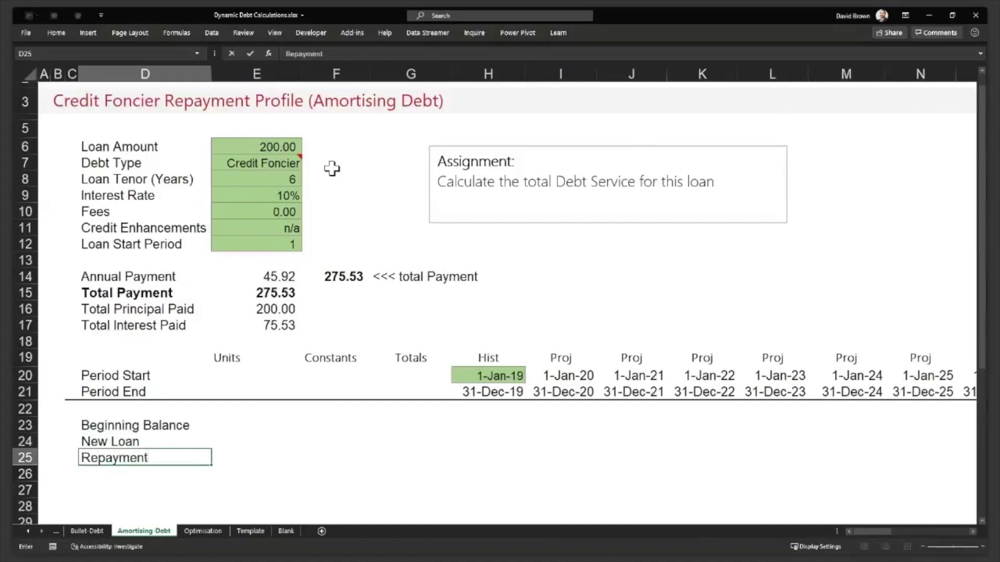
{"action": "key", "text": "Return"}
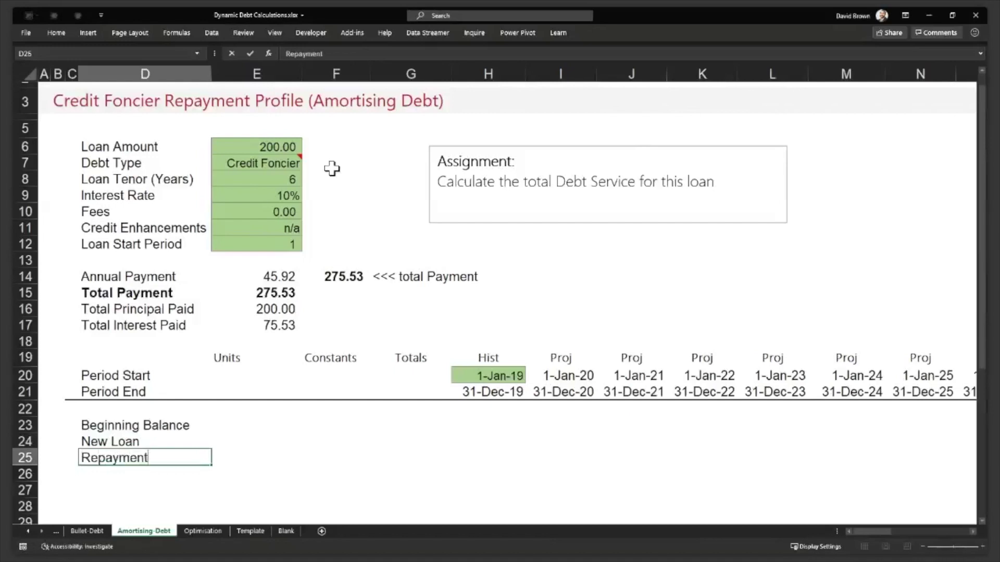
{"action": "key", "text": "Up"}
{"action": "key", "text": "Up"}
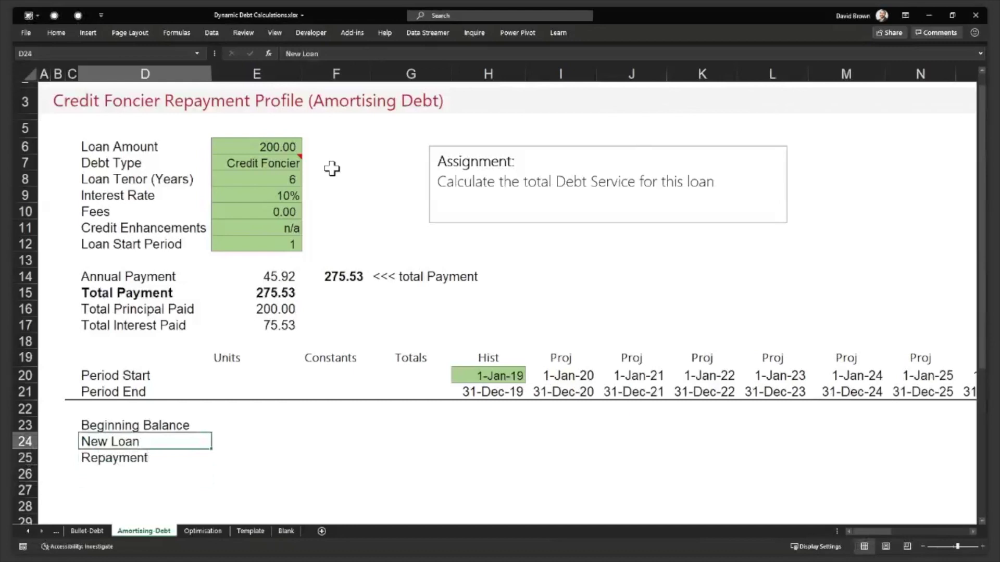
{"action": "key", "text": "Down"}
{"action": "key", "text": "Down"}
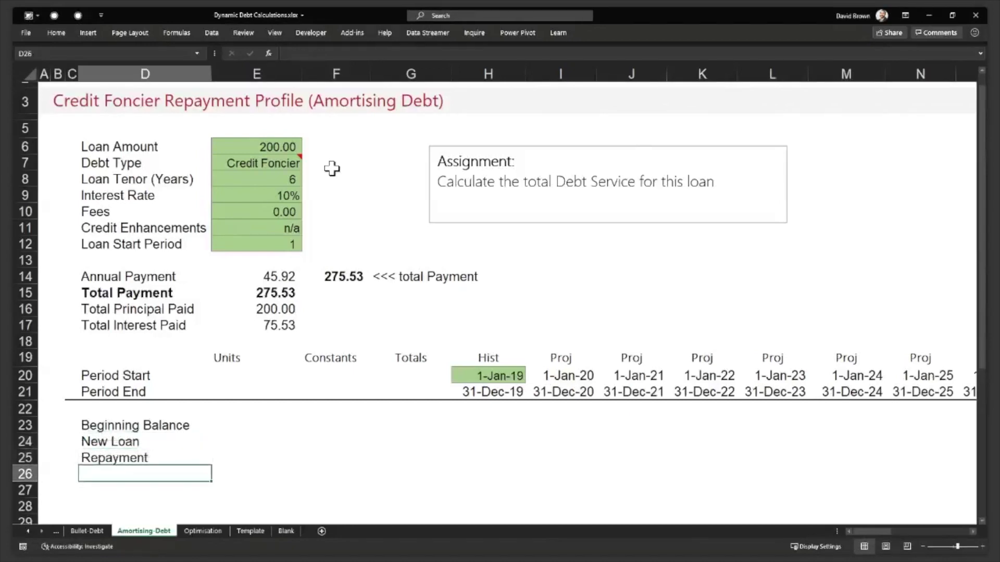
- Enter the label Ending Balance in cell D26, below the Repayment label
{"action": "type", "text": "Endin"}
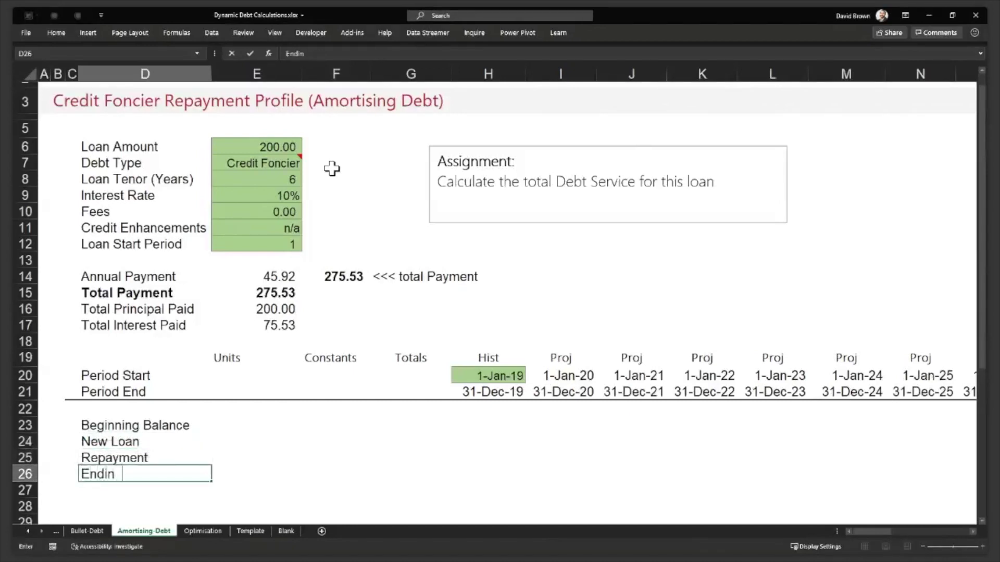
{"action": "type", "text": "g Balance"}
{"action": "key", "text": "Return"}
{"action": "key", "text": "Up"}
{"action": "key", "text": "Up"}
{"action": "key", "text": "Up"}
{"action": "key", "text": "Up"}
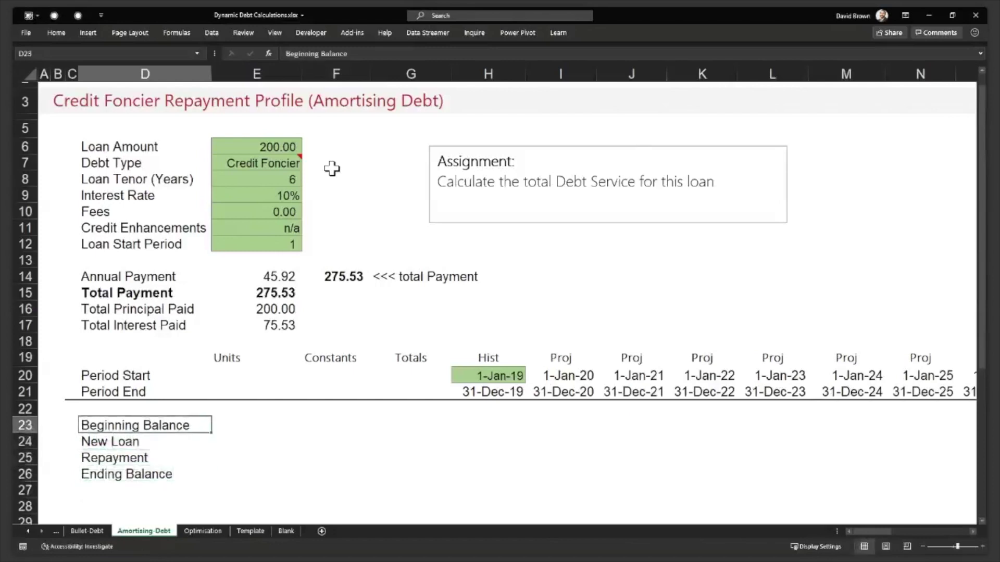
- Set the historical period start date in H20 to 1-01-2018
{"action": "key", "text": "Right"}
{"action": "key", "text": "Right"}
{"action": "key", "text": "Left"}
{"action": "key", "text": "Left"}
{"action": "key", "text": "Right"}
{"action": "key", "text": "Right"}
{"action": "key", "text": "Right"}
{"action": "key", "text": "Right"}
{"action": "key", "text": "Up"}
{"action": "key", "text": "Up"}
{"action": "key", "text": "Up"}
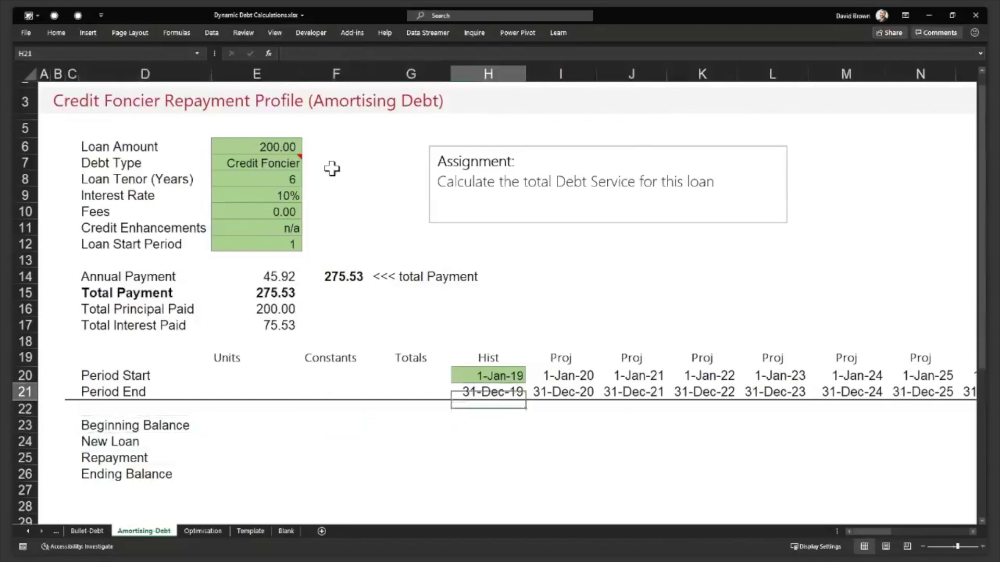
{"action": "key", "text": "F2"}
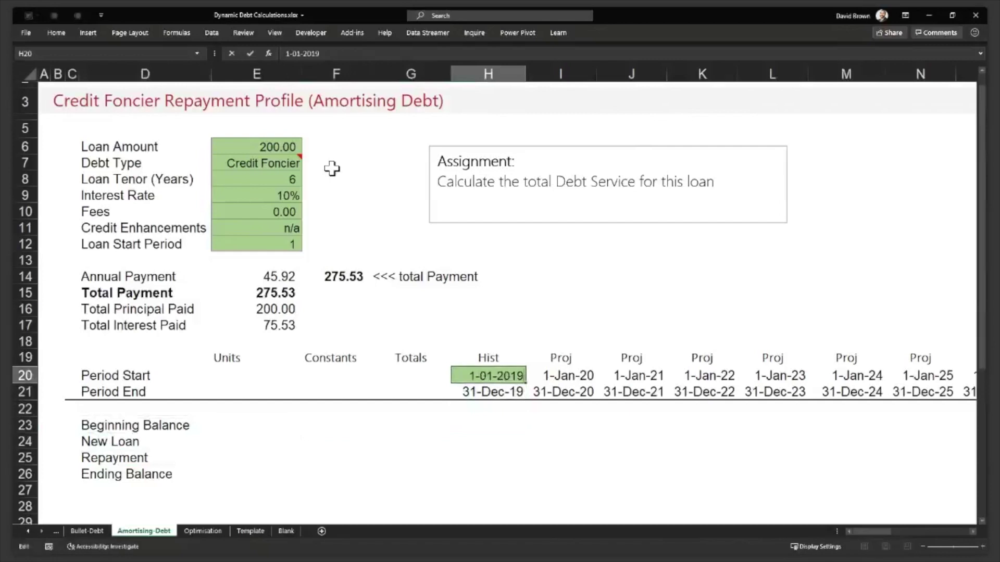
{"action": "key", "text": "BackSpace"}
{"action": "type", "text": "8"}
{"action": "key", "text": "Return"}
{"action": "key", "text": "Down"}
{"action": "key", "text": "Down"}
{"action": "key", "text": "Down"}
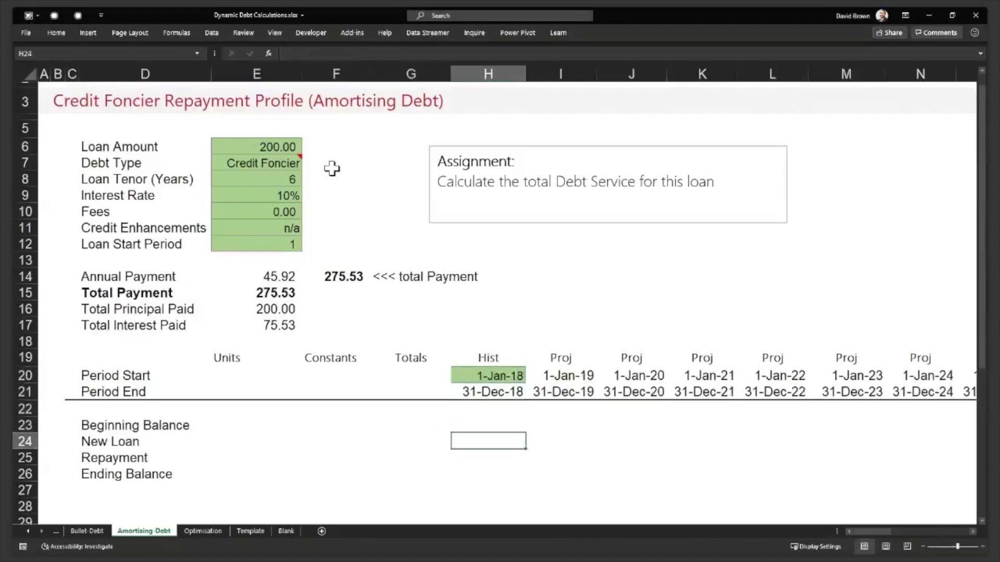
{"action": "key", "text": "Up"}
{"action": "key", "text": "Down"}
{"action": "key", "text": "Up"}
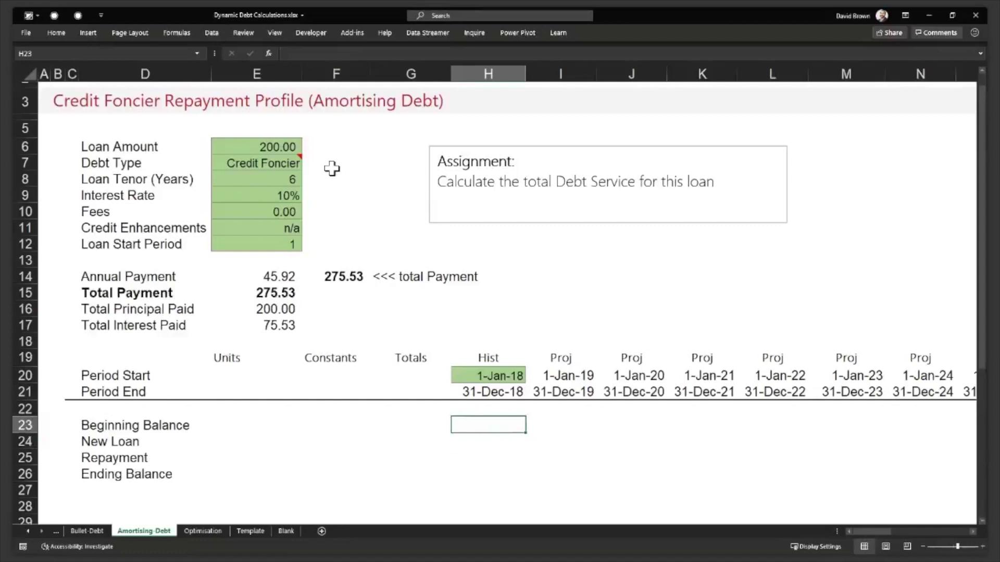
{"action": "key", "text": "shift+space"}
{"action": "key", "text": "Down"}
{"action": "key", "text": "Up"}
- Apply the Linked Cell style to the historical Ending Balance cell H26
{"action": "key", "text": "Down"}
{"action": "key", "text": "Down"}
{"action": "key", "text": "Down"}
{"action": "key", "text": "Up"}
{"action": "key", "text": "Down"}
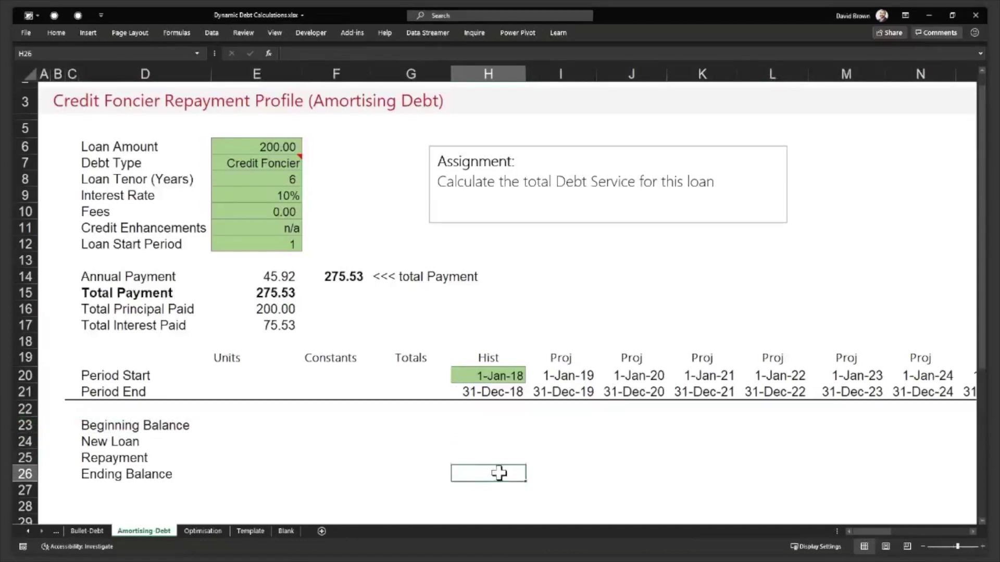
{"action": "left_click", "coordinate": [55, 31]}
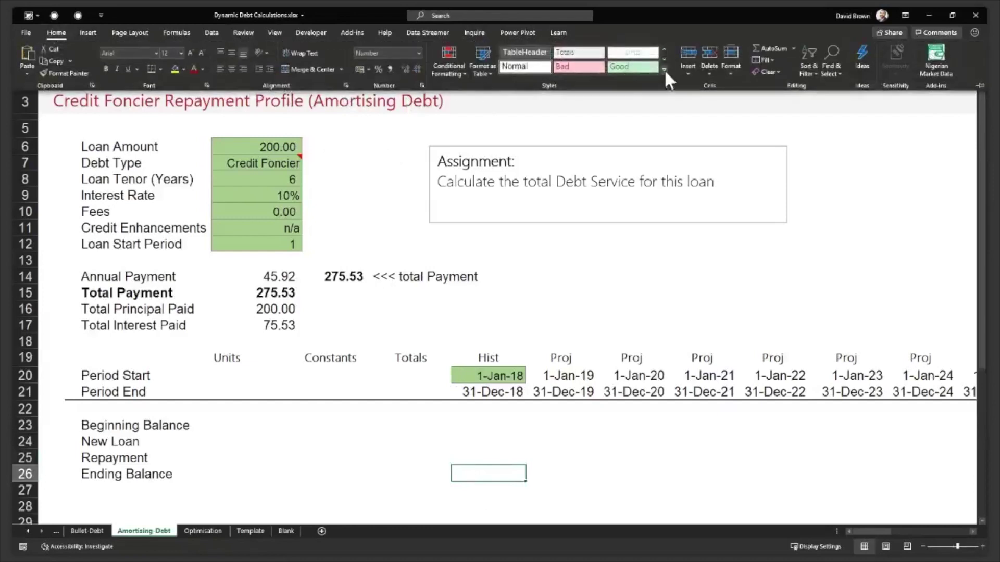
{"action": "left_click", "coordinate": [664, 68]}
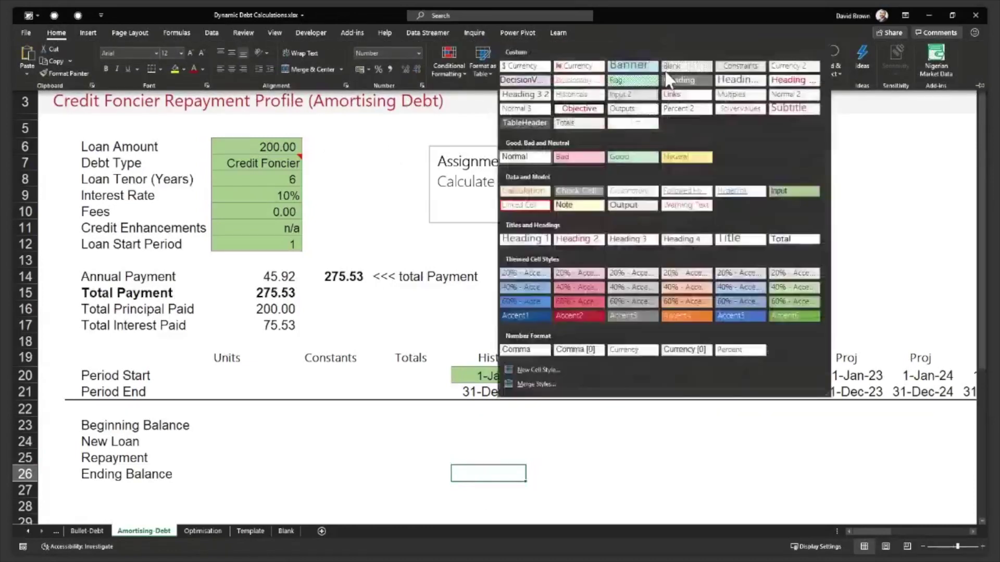
{"action": "left_click", "coordinate": [527, 206]}
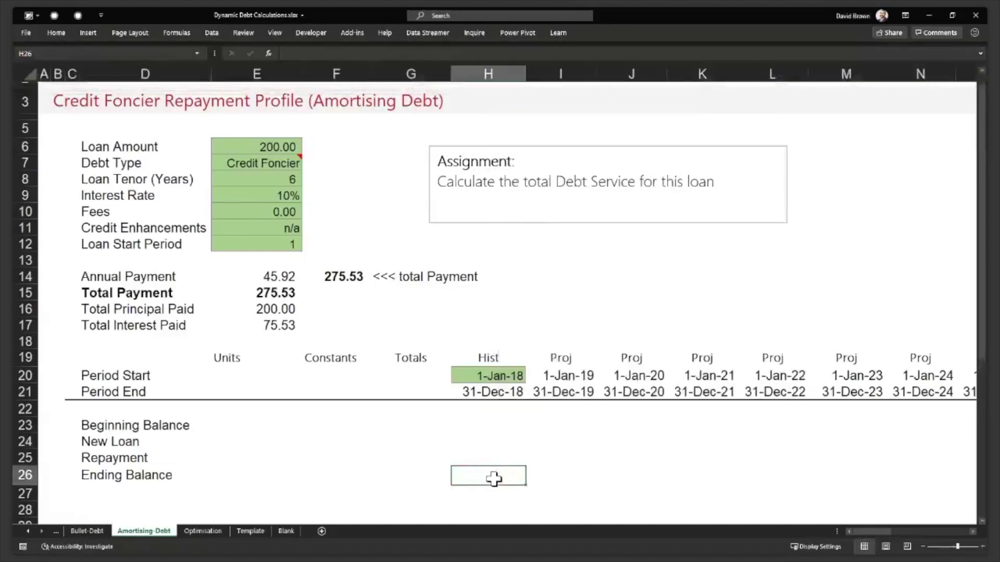
{"action": "left_click", "coordinate": [503, 455]}
{"action": "left_click", "coordinate": [490, 478]}
- Link the first projected Beginning Balance in I23 to the previous period's ending balance with =H26
{"action": "left_click", "coordinate": [514, 431]}
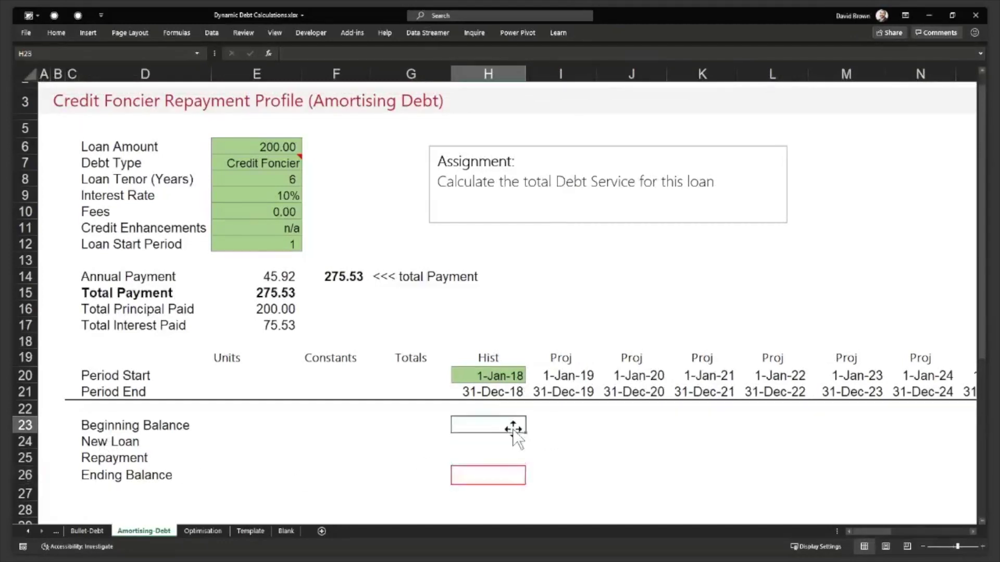
{"action": "key", "text": "Right"}
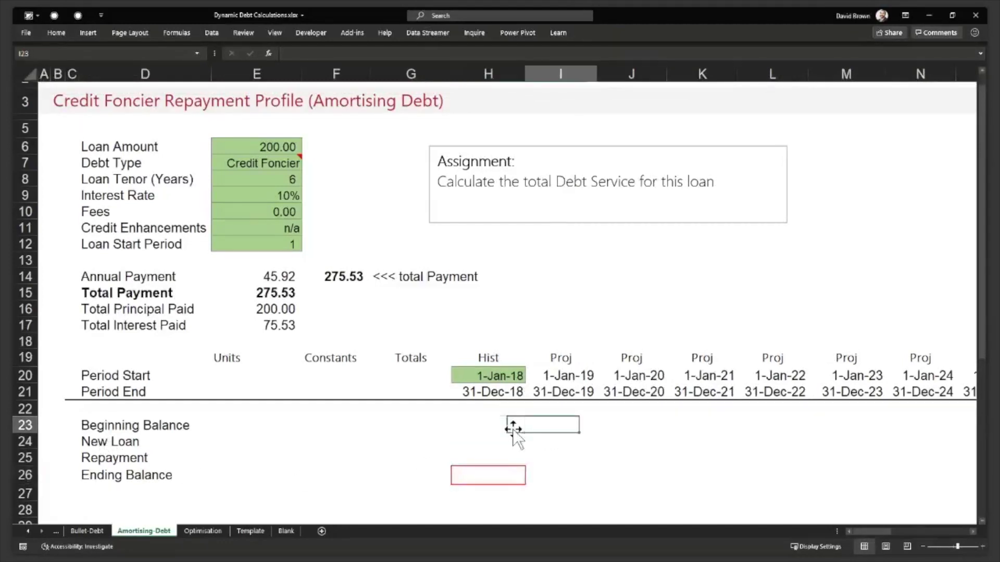
{"action": "key", "text": "Left"}
{"action": "key", "text": "Right"}
{"action": "type", "text": "="}
{"action": "key", "text": "Left"}
{"action": "key", "text": "Down"}
{"action": "key", "text": "Down"}
{"action": "key", "text": "Down"}
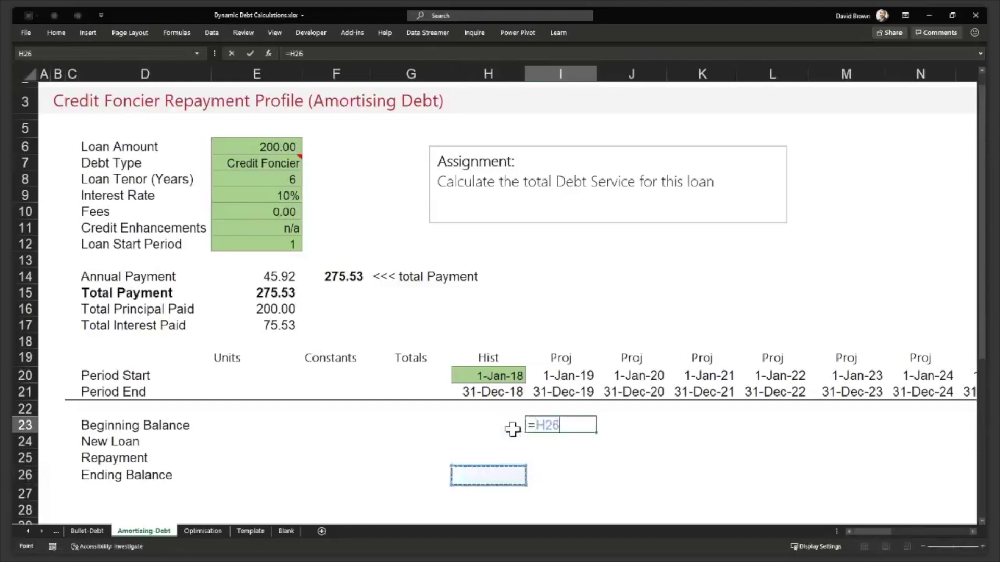
{"action": "key", "text": "Return"}
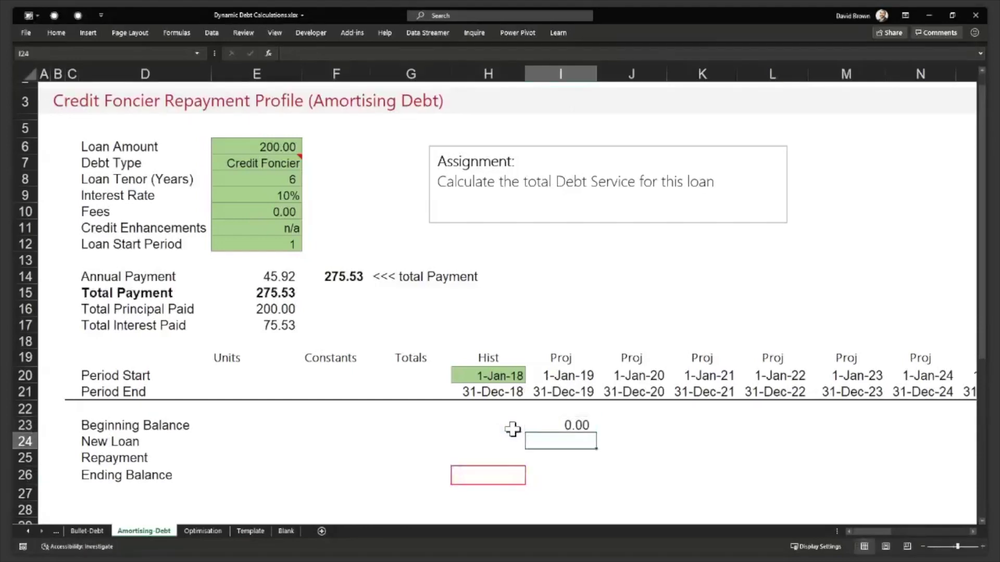
- Calculate the first projected Ending Balance in I26 with the formula =I23+I24-I25
{"action": "key", "text": "Down"}
{"action": "key", "text": "Down"}
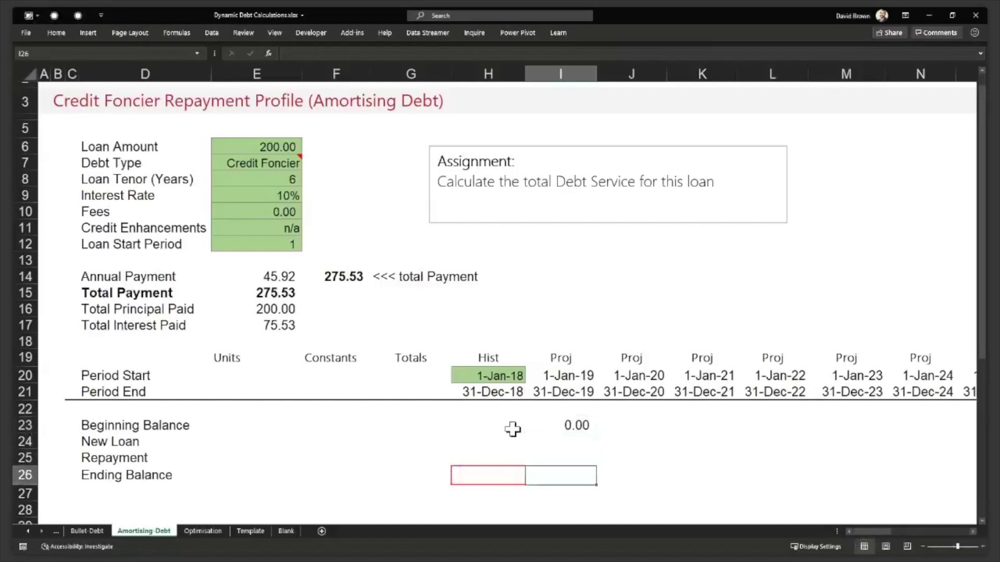
{"action": "type", "text": "="}
{"action": "key", "text": "Up"}
{"action": "key", "text": "Up"}
{"action": "key", "text": "Up"}
{"action": "type", "text": "+"}
{"action": "key", "text": "Up"}
{"action": "key", "text": "Up"}
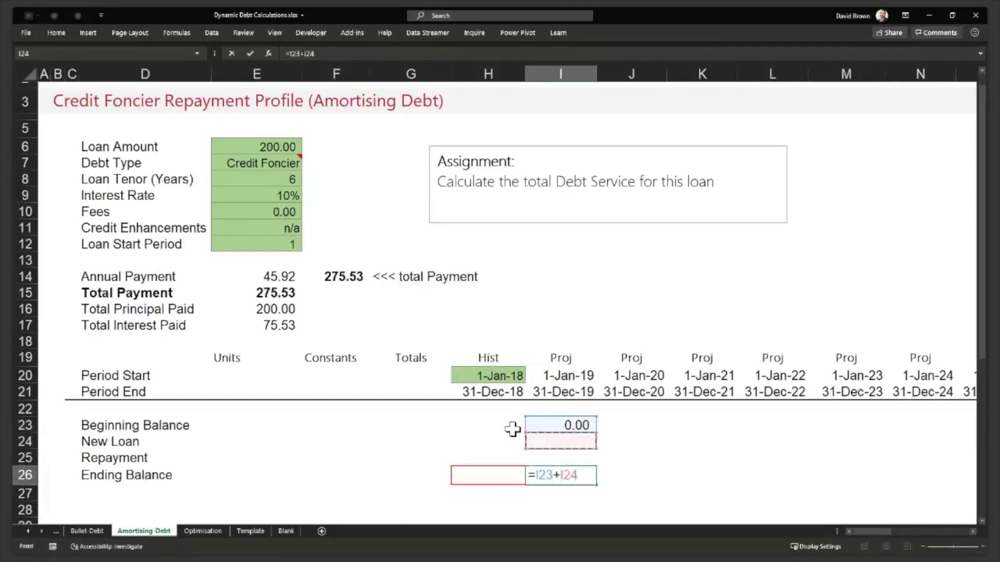
{"action": "type", "text": "-"}
{"action": "key", "text": "Up"}
{"action": "key", "text": "Return"}
- Apply the Total cell style to the Ending Balance formula in I26
{"action": "key", "text": "Up"}
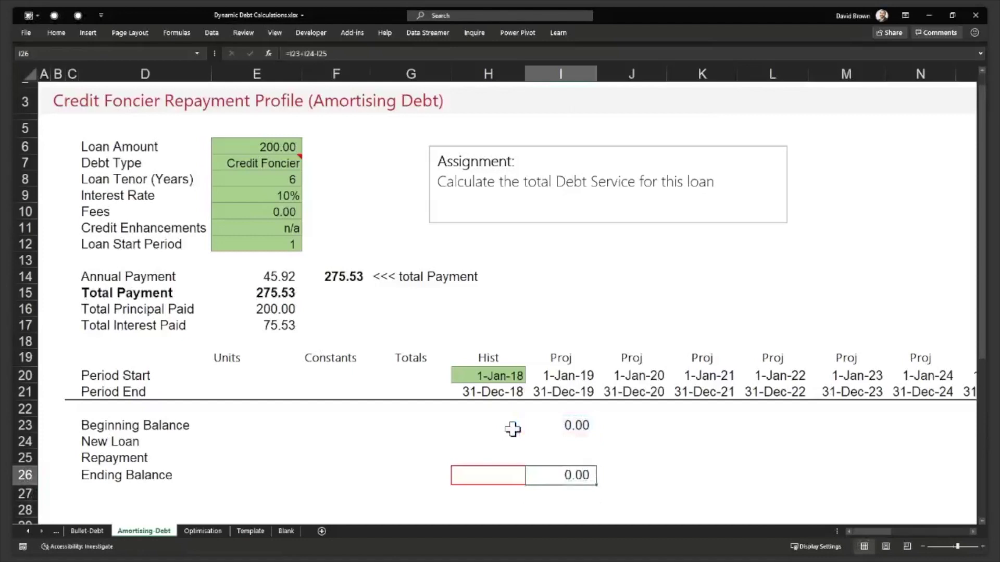
{"action": "left_click", "coordinate": [59, 32]}
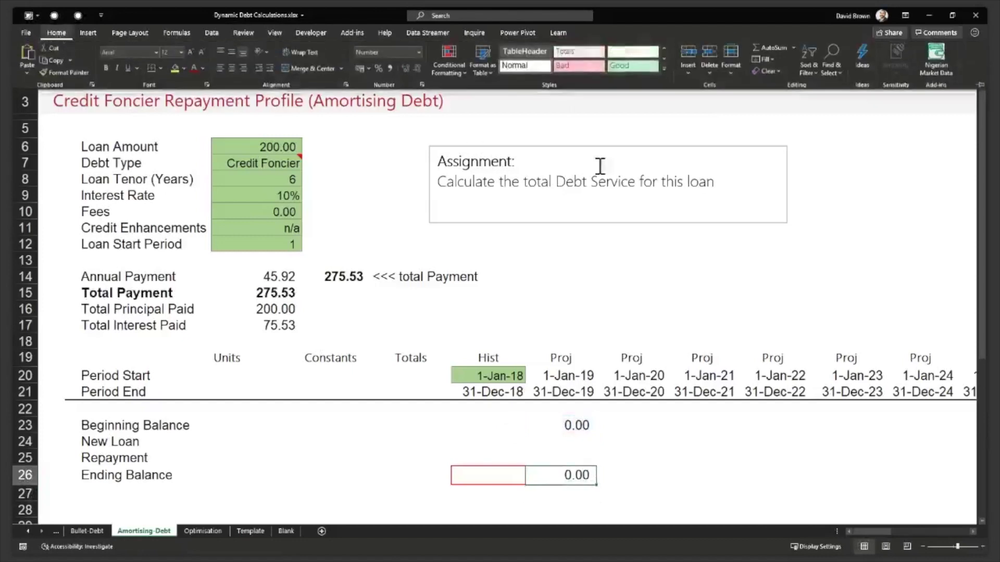
{"action": "left_click", "coordinate": [664, 71]}
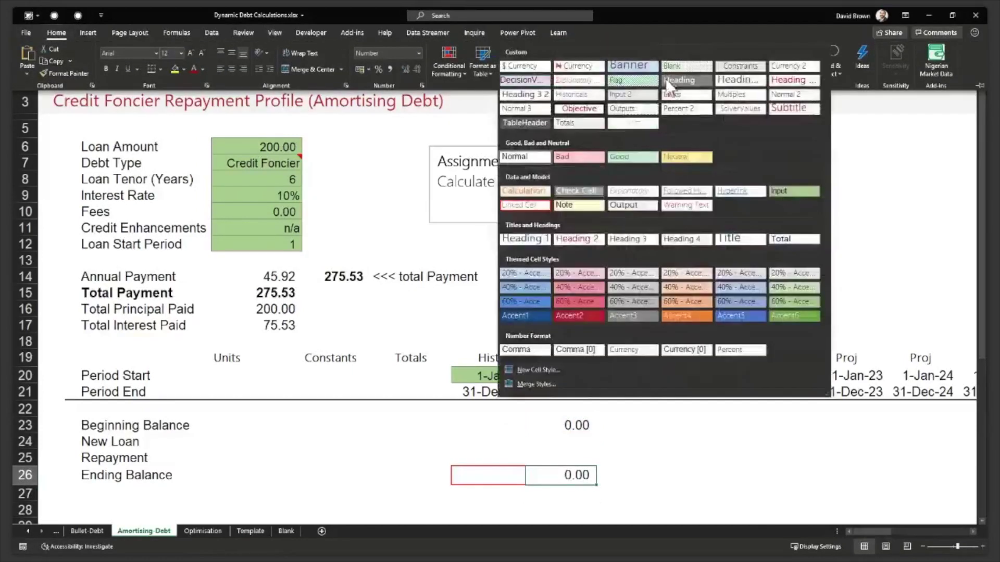
{"action": "left_click", "coordinate": [799, 249]}
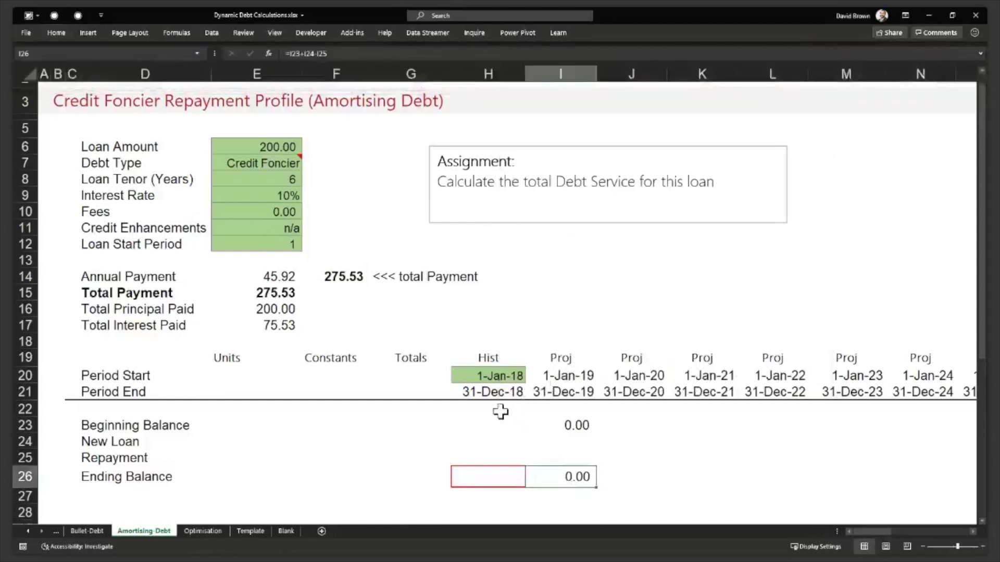
- Clear the leftover values and month names in the columns beyond the timeline, from column U onwards
{"action": "left_click_drag", "start_coordinate": [576, 422], "coordinate": [984, 499]}
{"action": "left_click_drag", "start_coordinate": [514, 438], "coordinate": [212, 417]}
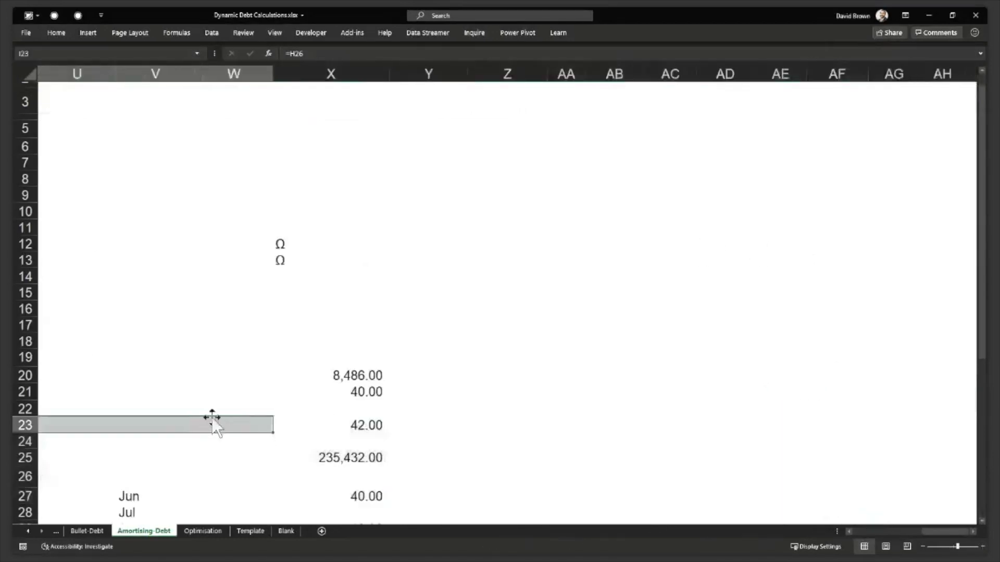
{"action": "left_click_drag", "start_coordinate": [426, 71], "coordinate": [553, 94]}
{"action": "key", "text": "Delete"}
- Hide all unused columns from U to the end of the sheet
{"action": "key", "text": "Left"}
{"action": "key", "text": "Left"}
{"action": "key", "text": "Down"}
{"action": "key", "text": "Left"}
{"action": "key", "text": "Left"}
{"action": "key", "text": "Left"}
{"action": "key", "text": "Left"}
{"action": "key", "text": "Left"}
{"action": "key", "text": "Down"}
{"action": "key", "text": "Right"}
{"action": "key", "text": "Right"}
{"action": "key", "text": "Down"}
{"action": "key", "text": "ctrl+space"}
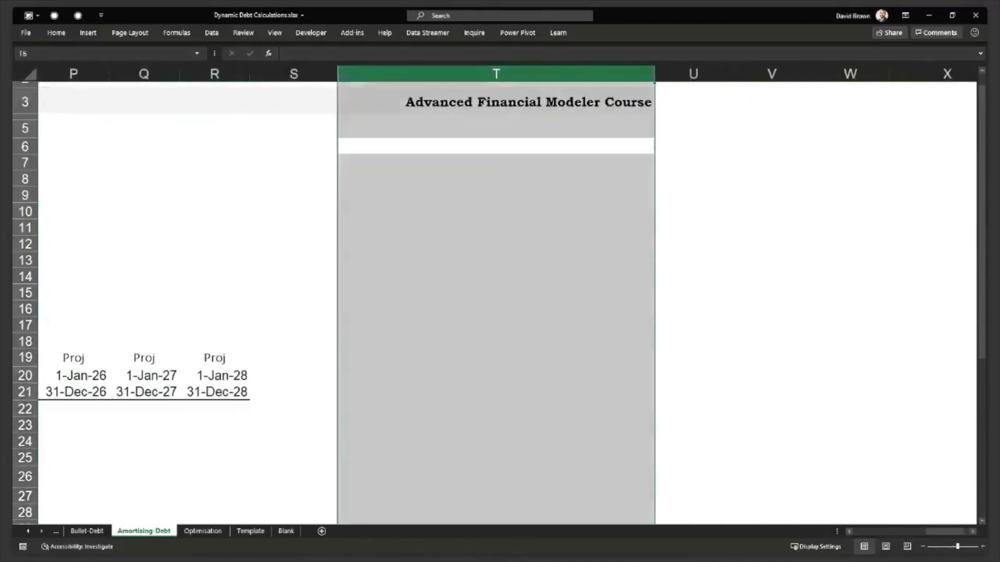
{"action": "key", "text": "Right"}
{"action": "key", "text": "ctrl+space"}
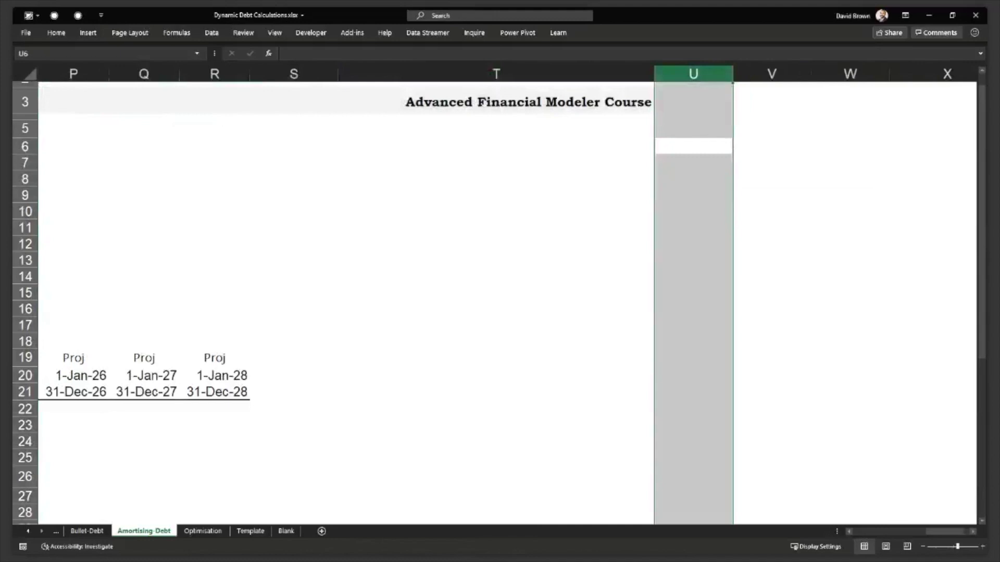
{"action": "key", "text": "ctrl+0"}
{"action": "key", "text": "Right"}
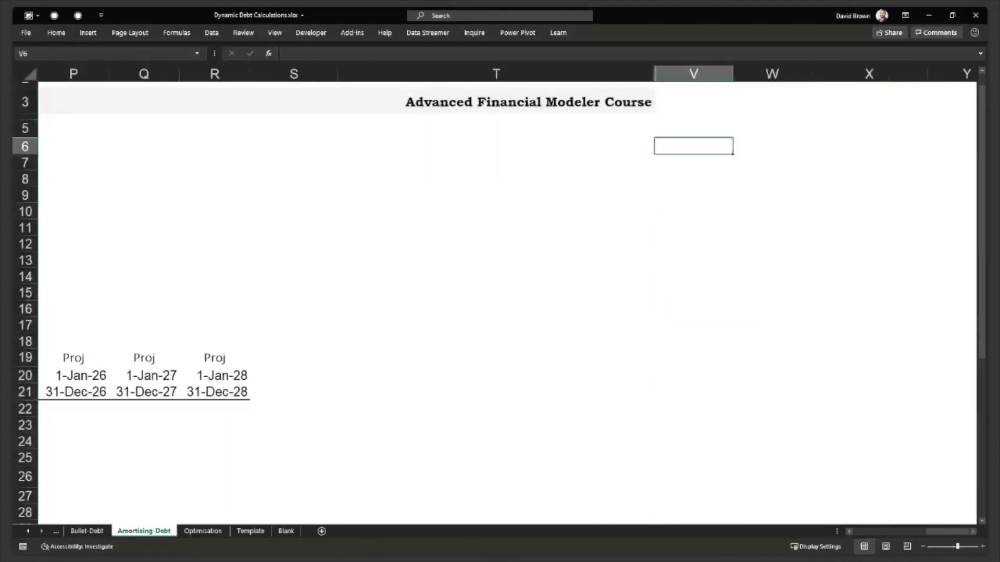
{"action": "key", "text": "ctrl+space"}
{"action": "key", "text": "ctrl+shift+Right"}
{"action": "key", "text": "ctrl+0"}
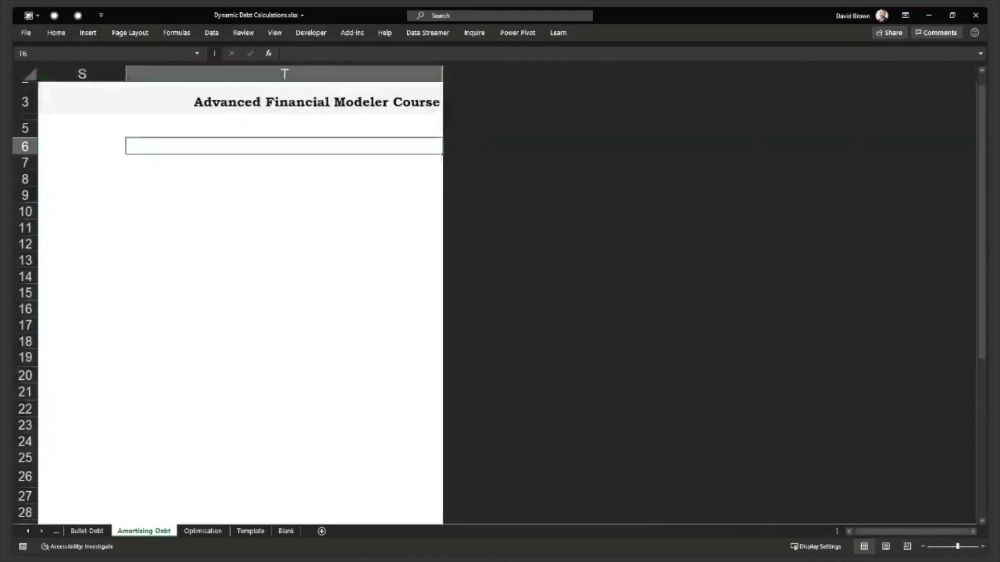
- Fill the balance schedule in I23:I26 across the projected periods through column R
{"action": "key", "text": "Down"}
{"action": "key", "text": "Down"}
{"action": "key", "text": "Down"}
{"action": "key", "text": "Down"}
{"action": "key", "text": "Down"}
{"action": "key", "text": "Left"}
{"action": "key", "text": "Left"}
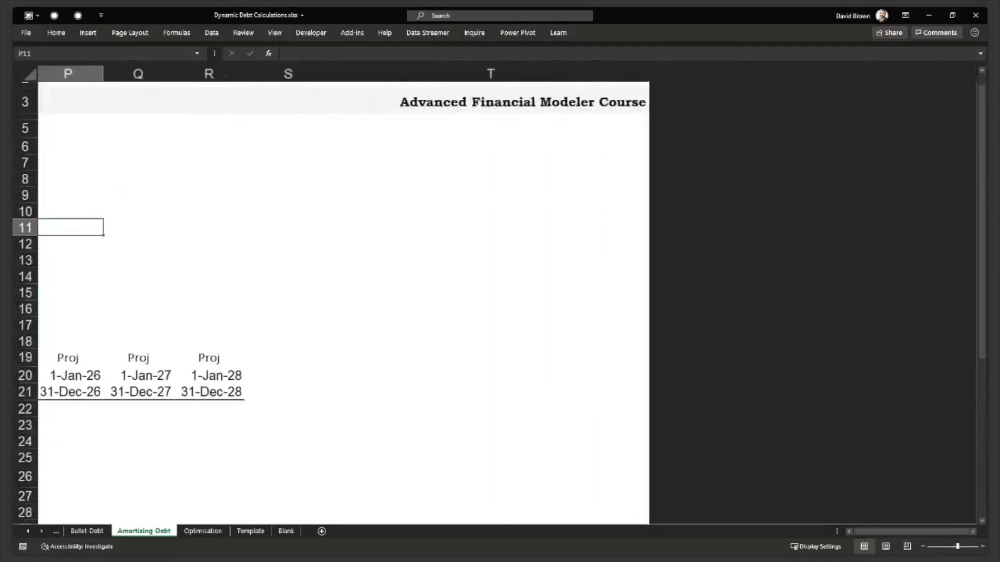
{"action": "key", "text": "Down"}
{"action": "key", "text": "Down"}
{"action": "key", "text": "Down"}
{"action": "key", "text": "Down"}
{"action": "key", "text": "Down"}
{"action": "key", "text": "Down"}
{"action": "key", "text": "Down"}
{"action": "key", "text": "Down"}
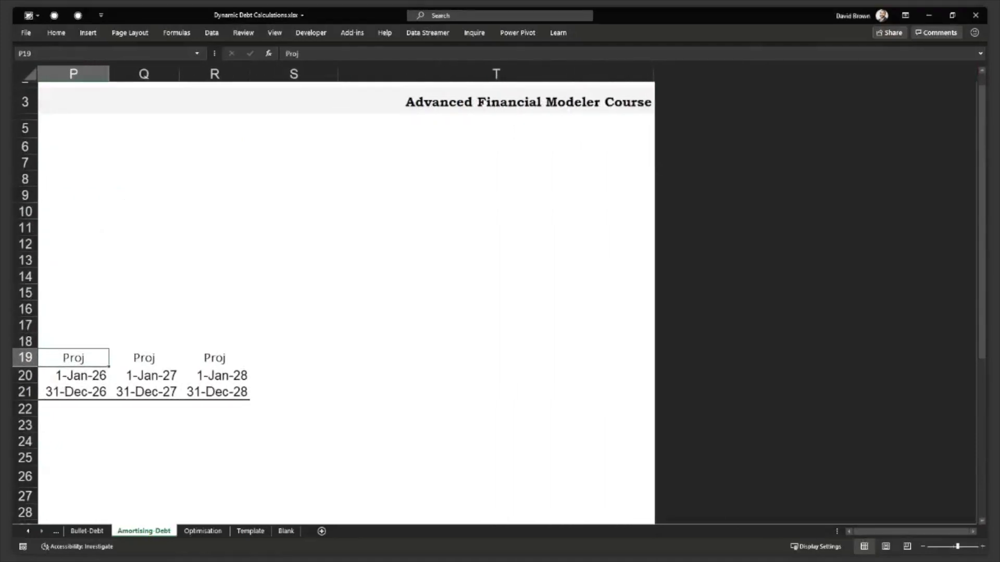
{"action": "key", "text": "Down"}
{"action": "key", "text": "Down"}
{"action": "key", "text": "Down"}
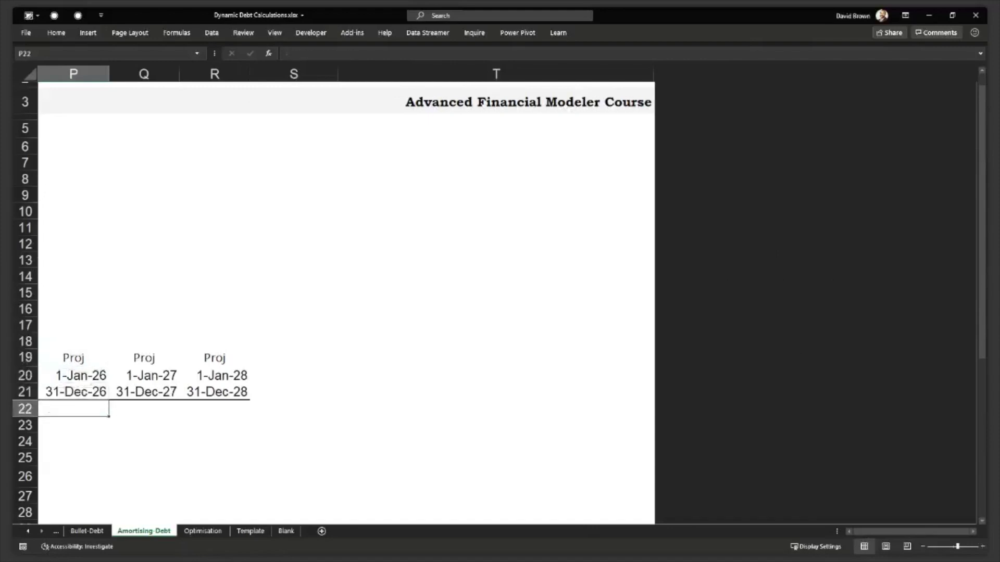
{"action": "key", "text": "Home"}
{"action": "key", "text": "Right"}
{"action": "key", "text": "Right"}
{"action": "key", "text": "Right"}
{"action": "key", "text": "Right"}
{"action": "key", "text": "Right"}
{"action": "key", "text": "Right"}
{"action": "key", "text": "Right"}
{"action": "key", "text": "Right"}
{"action": "key", "text": "Down"}
{"action": "key", "text": "Down"}
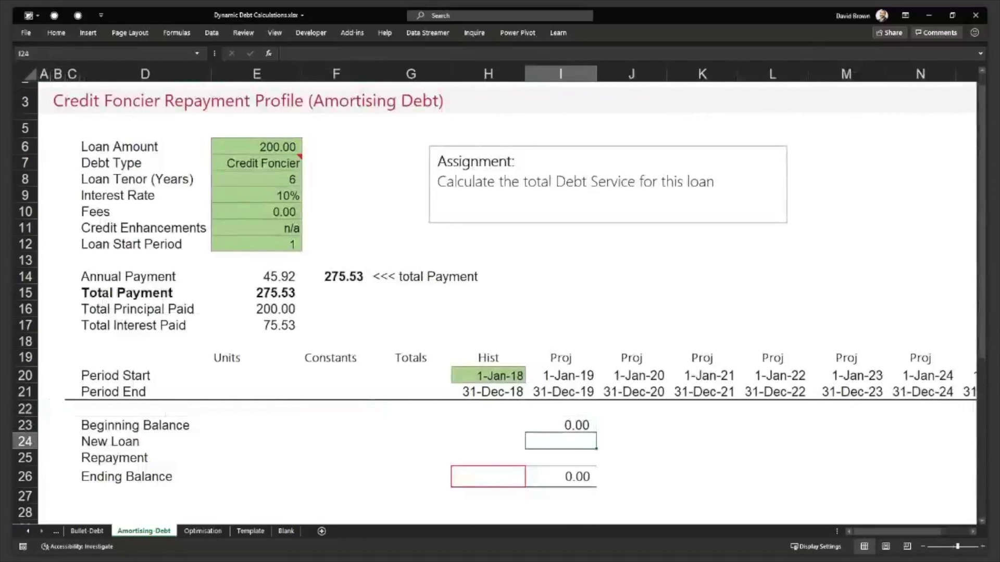
{"action": "key", "text": "Up"}
{"action": "key", "text": "shift+Down"}
{"action": "key", "text": "shift+Down"}
{"action": "key", "text": "shift+Down"}
{"action": "key", "text": "ctrl+shift+Right"}
{"action": "key", "text": "shift+Left"}
{"action": "key", "text": "shift+Left"}
{"action": "key", "text": "shift+Left"}
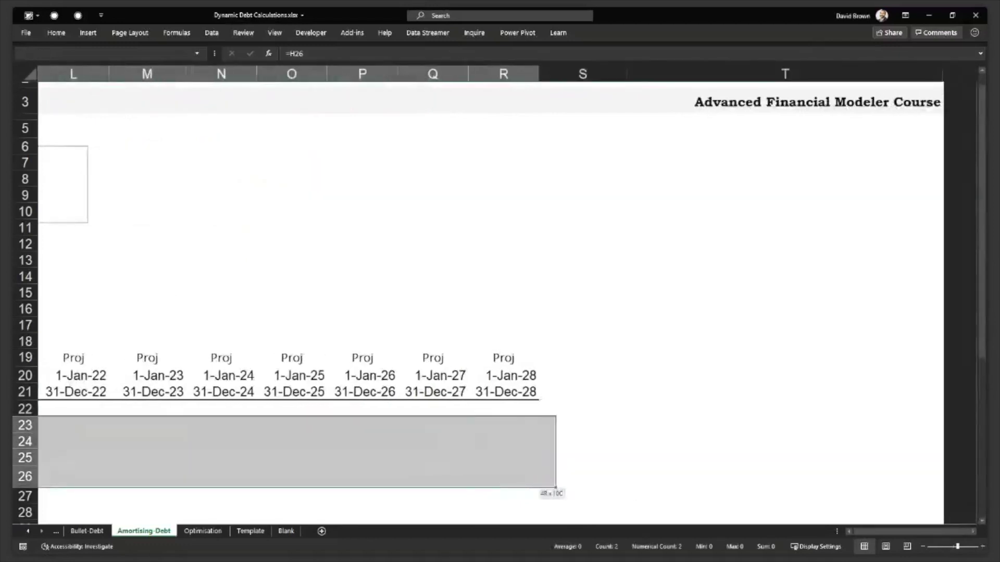
{"action": "key", "text": "shift+Right"}
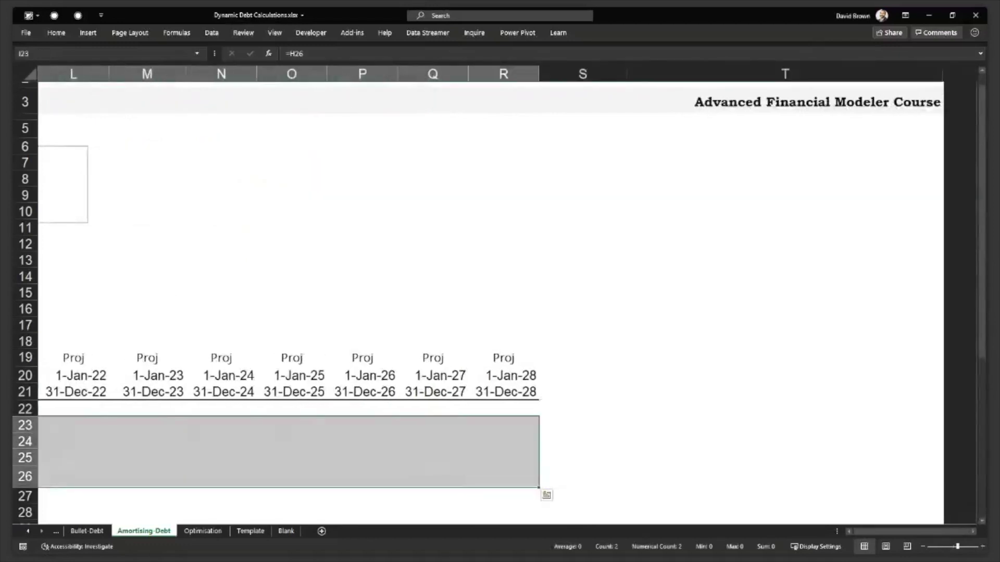
{"action": "key", "text": "ctrl+r"}
- Insert a blank row above the Beginning Balance row at row 23
{"action": "key", "text": "ctrl+Left"}
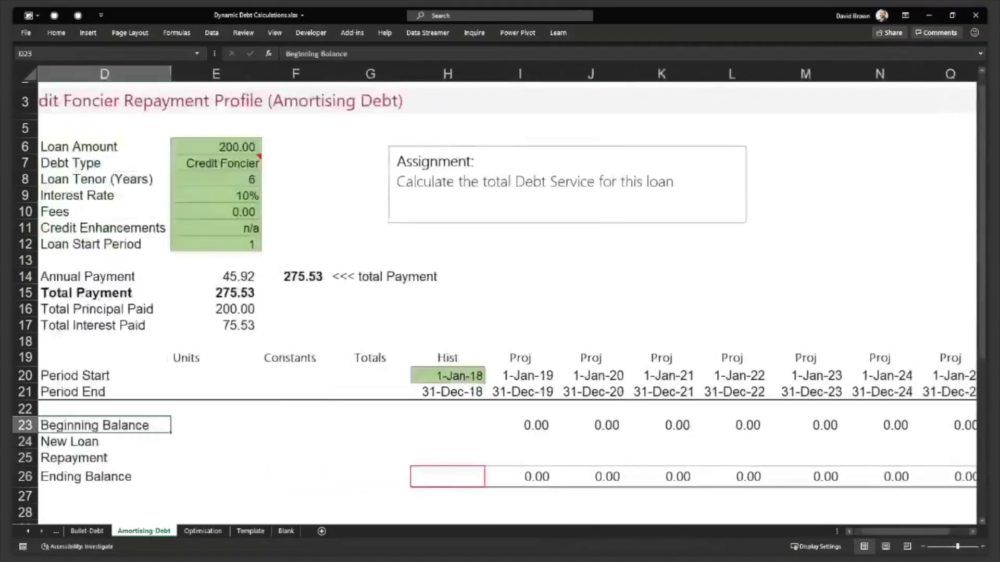
{"action": "key", "text": "Down"}
{"action": "key", "text": "Right"}
{"action": "key", "text": "Right"}
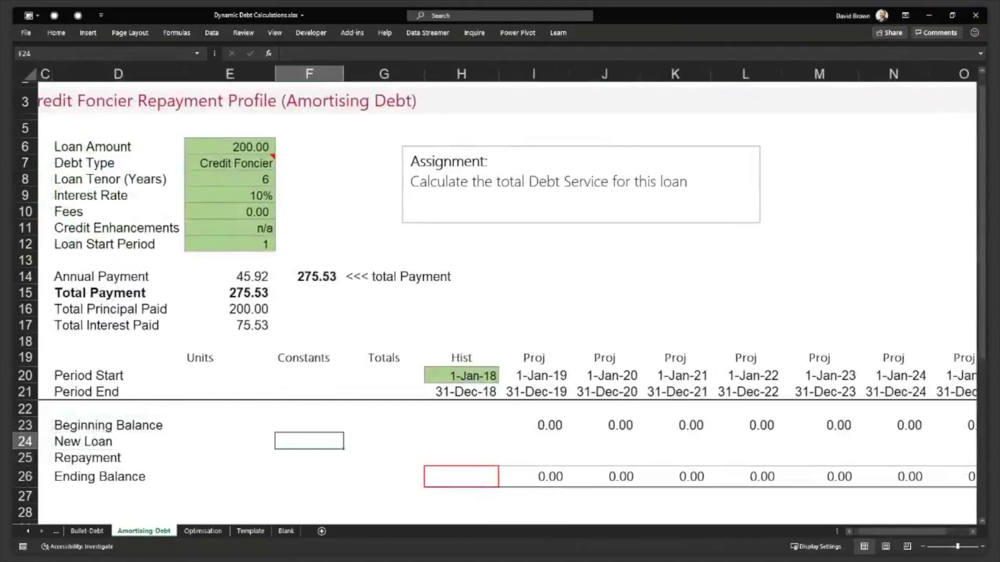
{"action": "key", "text": "Up"}
{"action": "key", "text": "shift+space"}
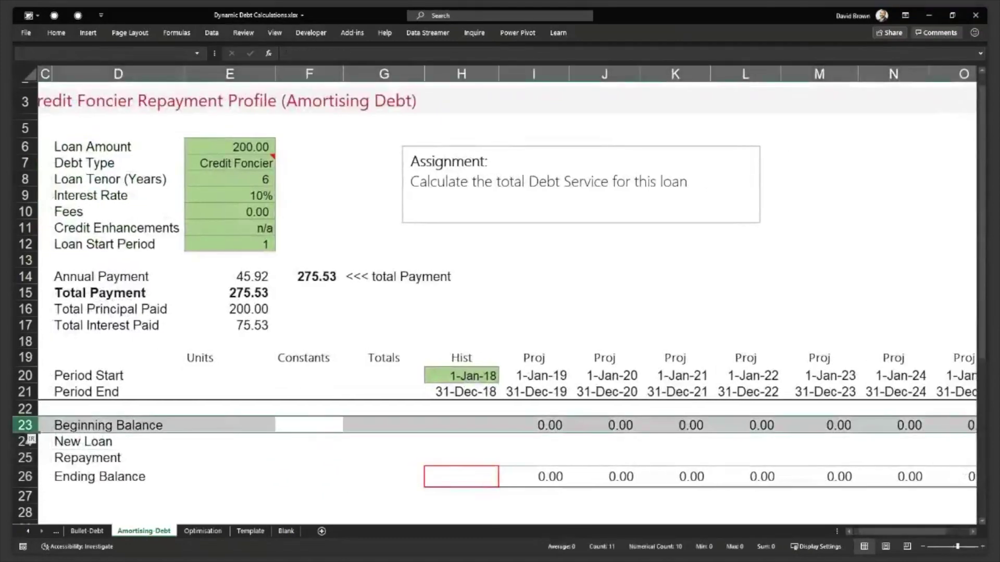
{"action": "key", "text": "ctrl+shift+plus"}
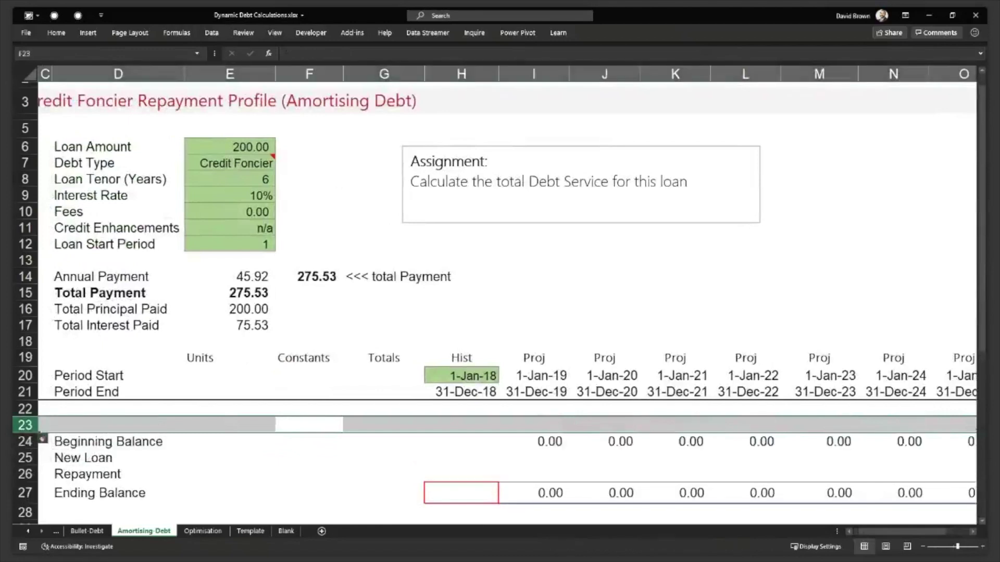
- Enter the heading Interest Calculation in D29, below the Ending Balance row
{"action": "key", "text": "Down"}
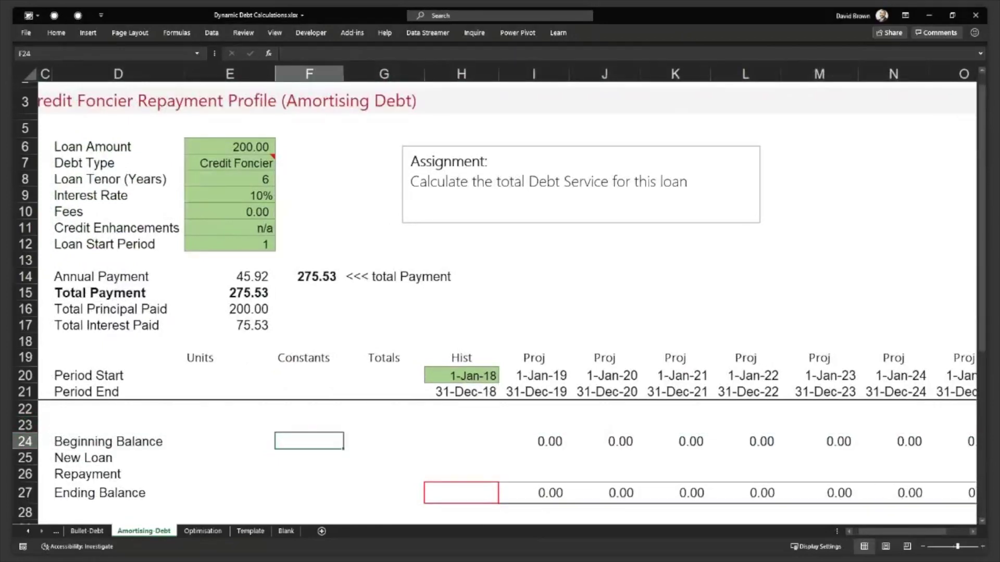
{"action": "key", "text": "Down"}
{"action": "key", "text": "Down"}
{"action": "key", "text": "Down"}
{"action": "key", "text": "Down"}
{"action": "key", "text": "Down"}
{"action": "key", "text": "Left"}
{"action": "key", "text": "Left"}
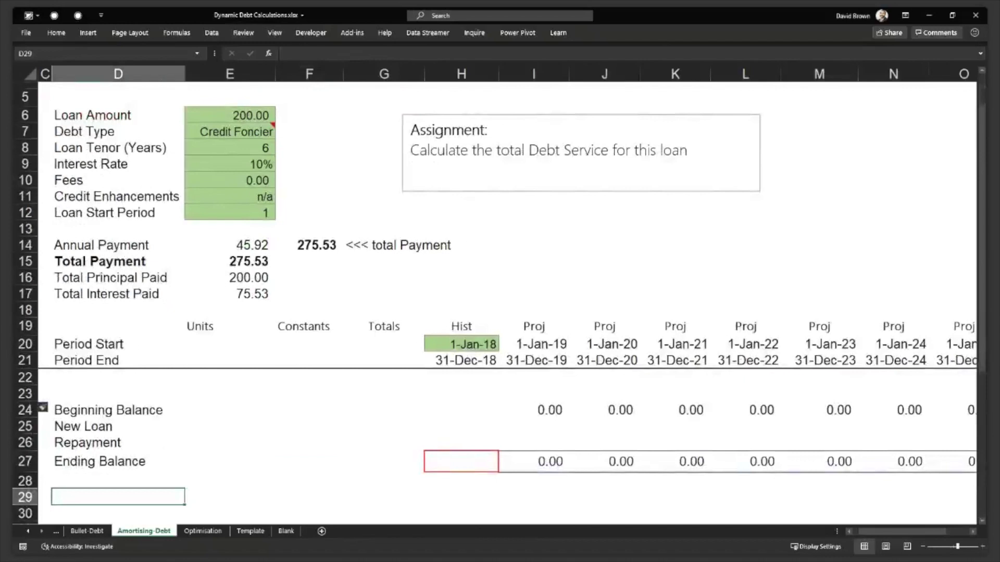
{"action": "type", "text": "In"}
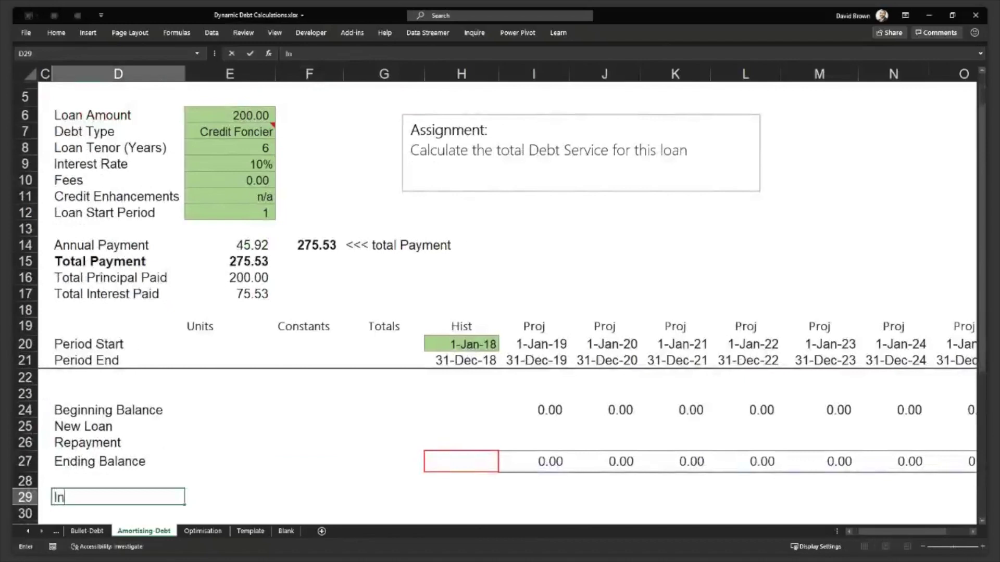
{"action": "type", "text": "terest Calculation"}
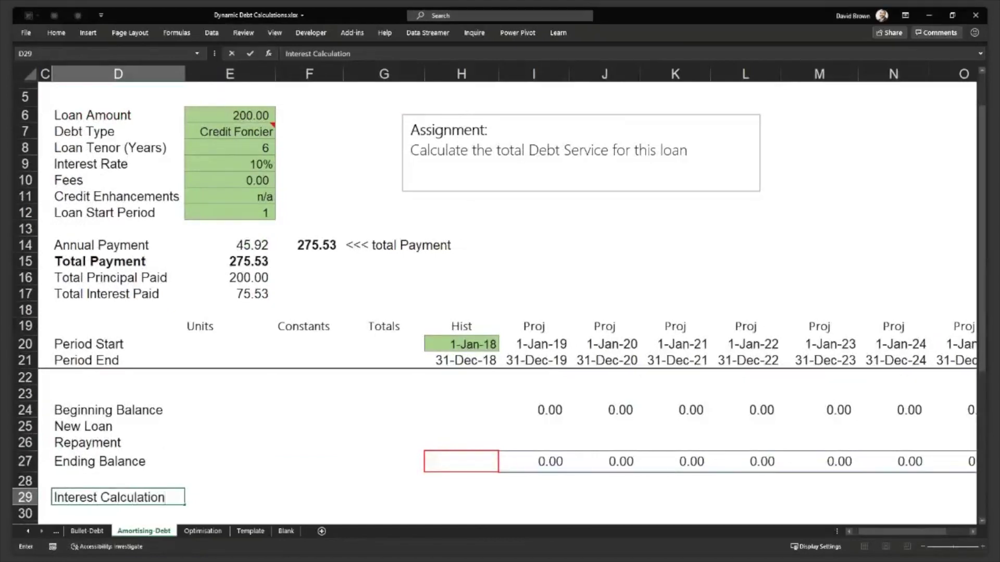
{"action": "key", "text": "Return"}
{"action": "key", "text": "Return"}
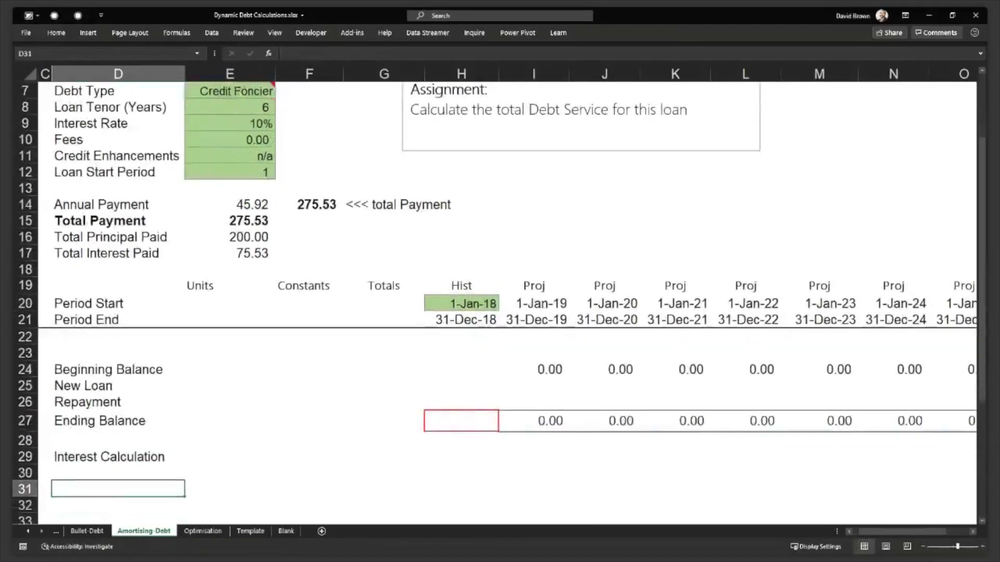
{"action": "key", "text": "Up"}
{"action": "key", "text": "Up"}
{"action": "key", "text": "Up"}
{"action": "key", "text": "Up"}
{"action": "key", "text": "Up"}
{"action": "key", "text": "Up"}
{"action": "key", "text": "Up"}
{"action": "key", "text": "Up"}
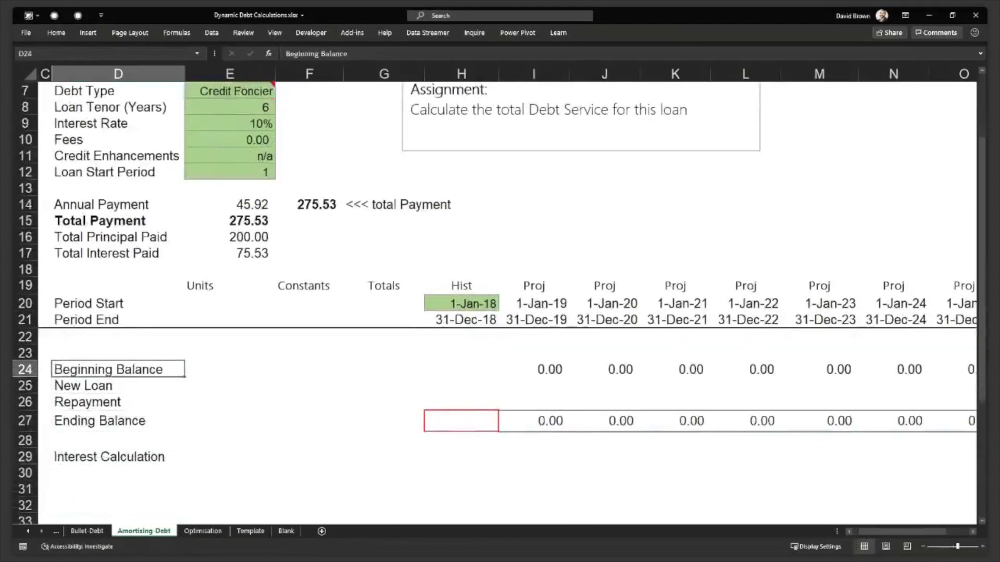
{"action": "key", "text": "Right"}
{"action": "key", "text": "Right"}
{"action": "key", "text": "Right"}
{"action": "key", "text": "Right"}
{"action": "key", "text": "Right"}
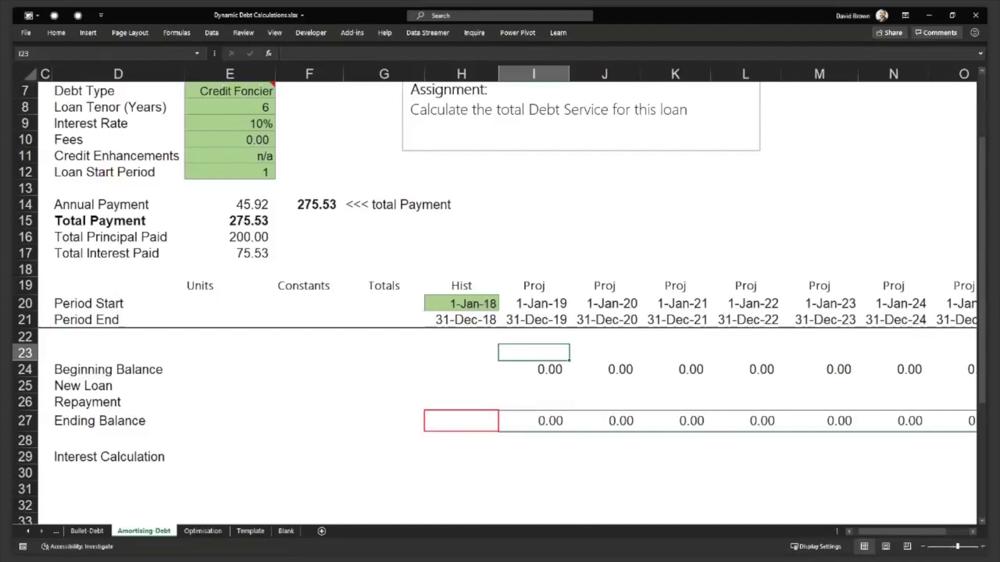
- Insert a blank row above Annual Payment at row 14
{"action": "key", "text": "Left"}
{"action": "key", "text": "Up"}
{"action": "key", "text": "Up"}
{"action": "key", "text": "Up"}
{"action": "key", "text": "Up"}
{"action": "key", "text": "Up"}
{"action": "key", "text": "Up"}
{"action": "key", "text": "Up"}
{"action": "key", "text": "Up"}
{"action": "key", "text": "Up"}
{"action": "key", "text": "Up"}
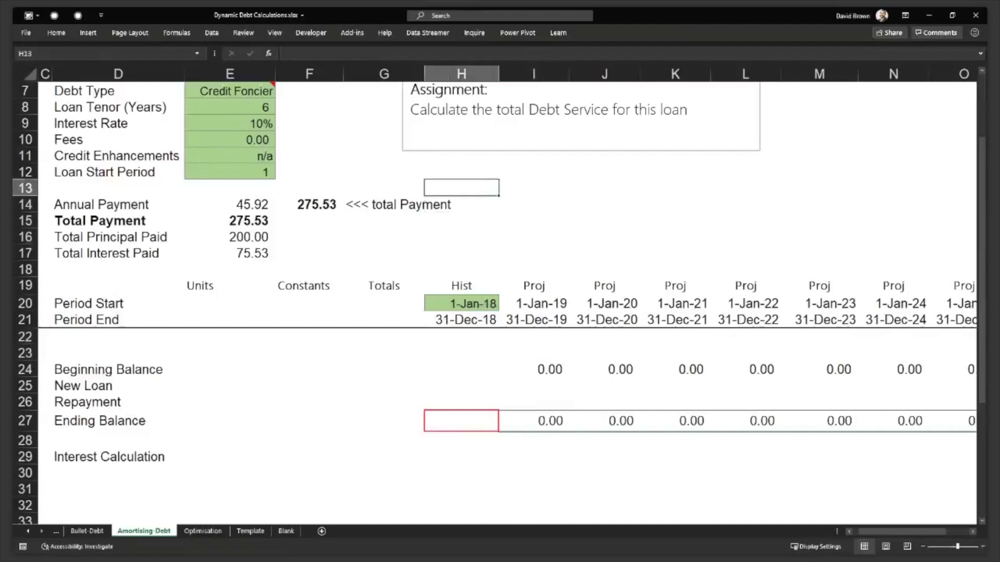
{"action": "key", "text": "Left"}
{"action": "key", "text": "Left"}
{"action": "key", "text": "Left"}
{"action": "key", "text": "Down"}
{"action": "key", "text": "shift+space"}
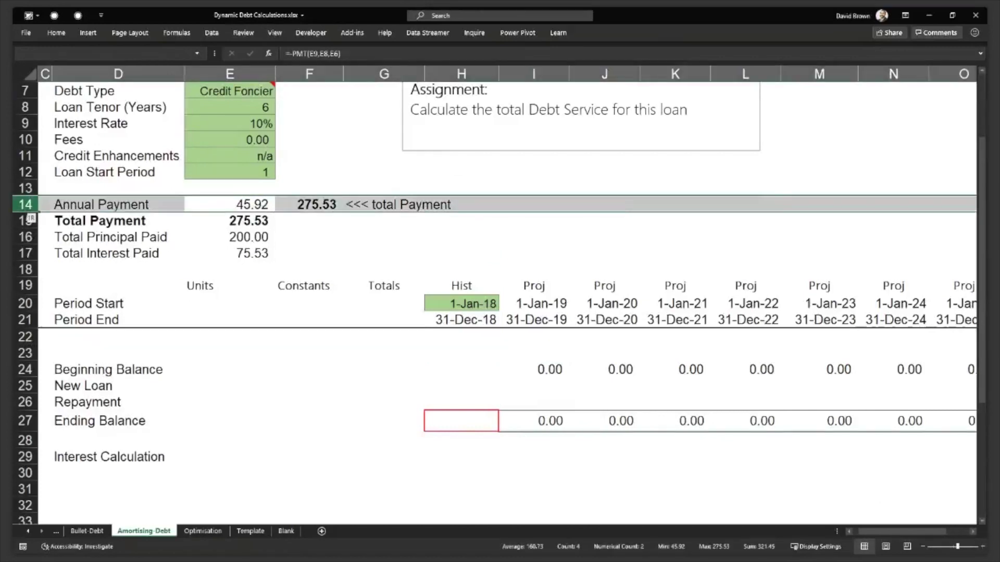
{"action": "key", "text": "ctrl+shift+equal"}
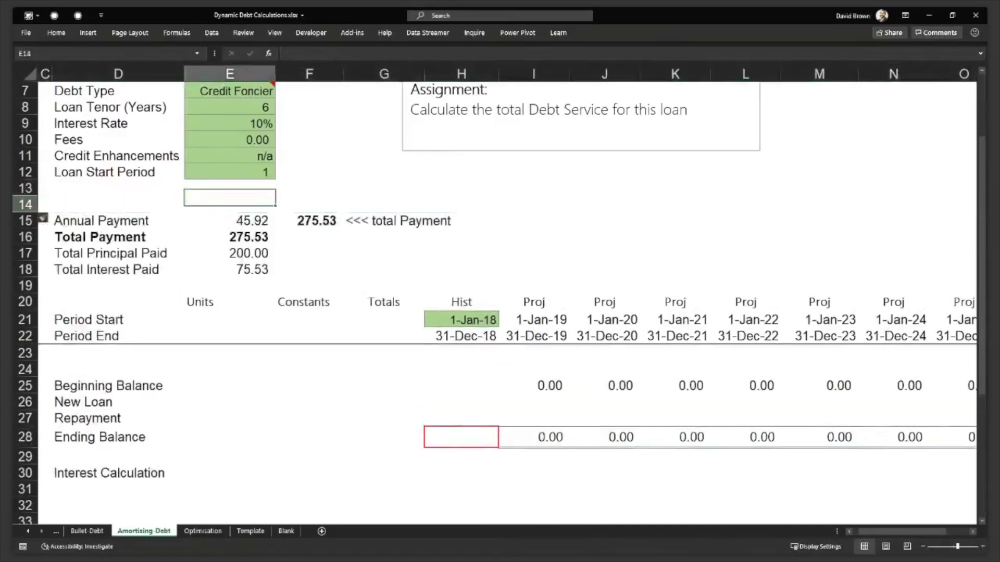
- Label the new row in D14 as Loan Issue date
{"action": "key", "text": "Left"}
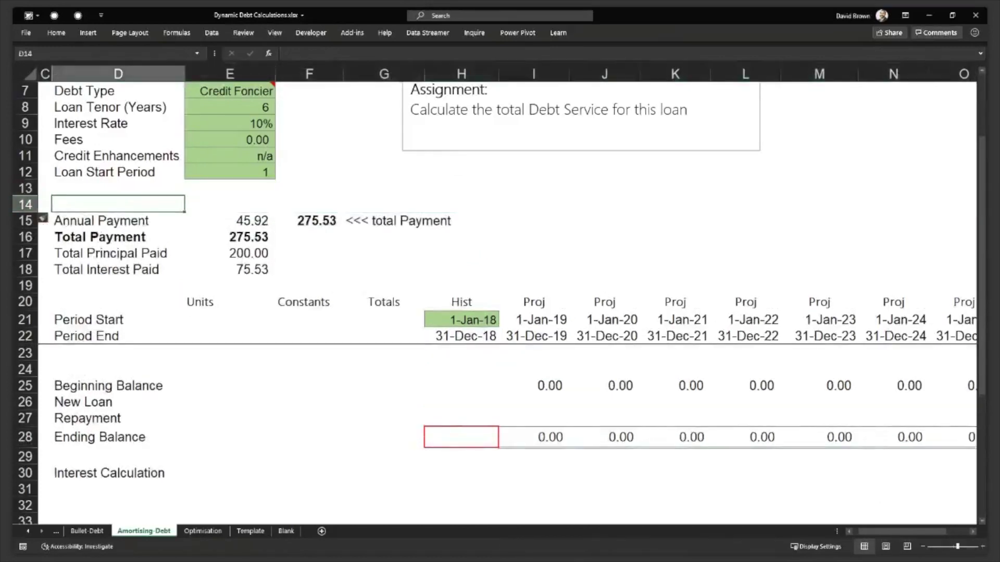
{"action": "type", "text": "Loan "}
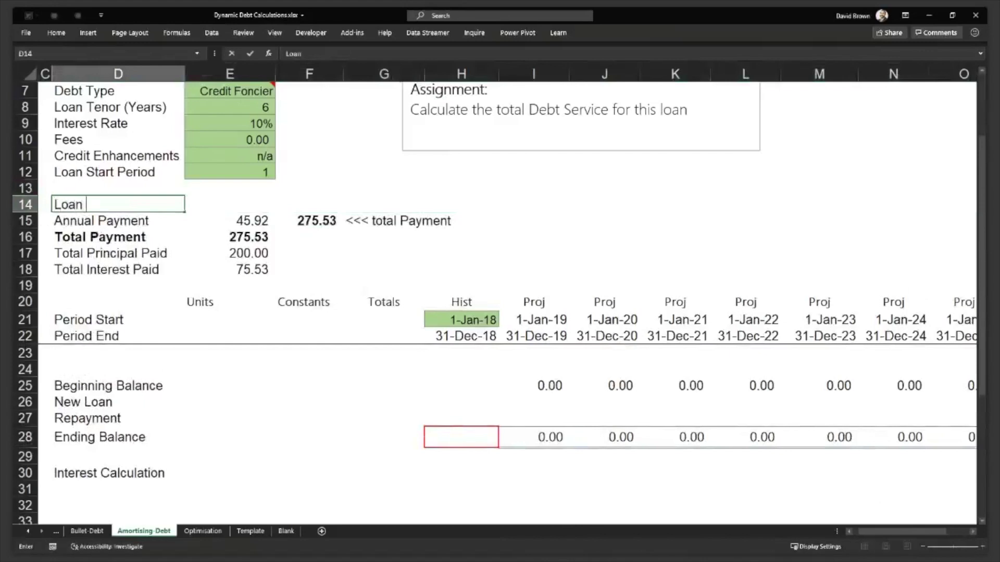
{"action": "type", "text": "Issue date"}
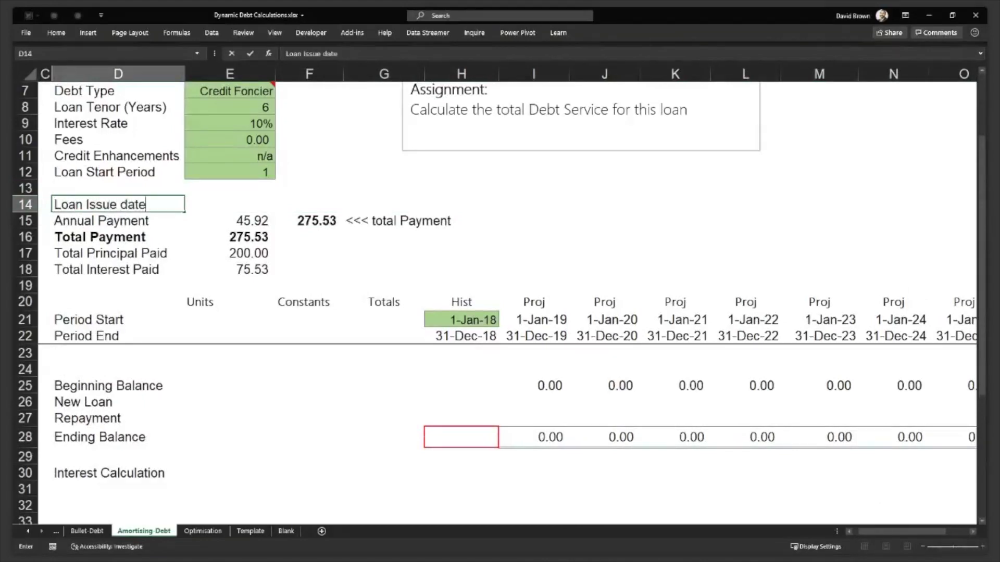
{"action": "key", "text": "Return"}
{"action": "left_click", "coordinate": [230, 204]}
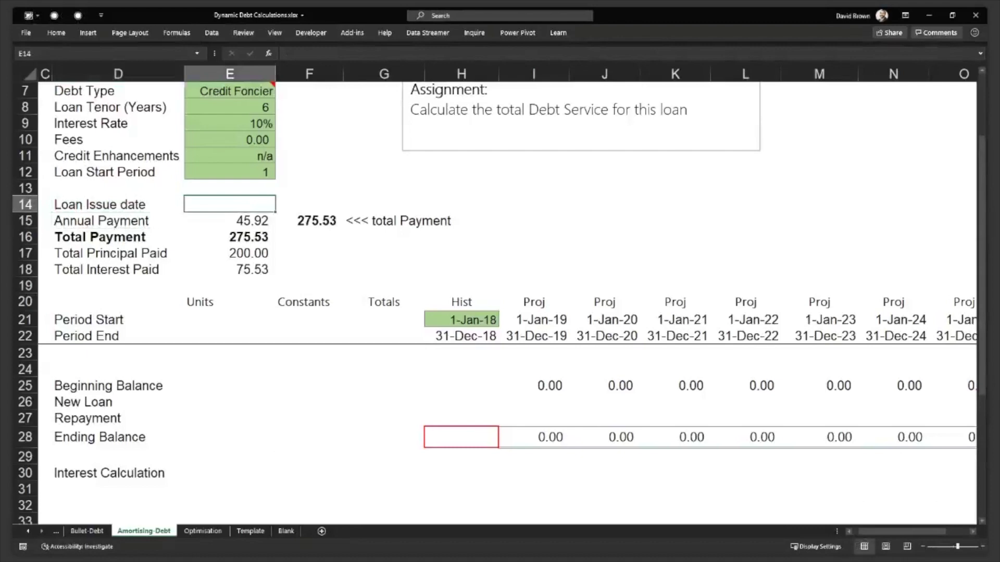
- Change the label in D14 to Loan Issue Year
{"action": "left_click", "coordinate": [118, 205]}
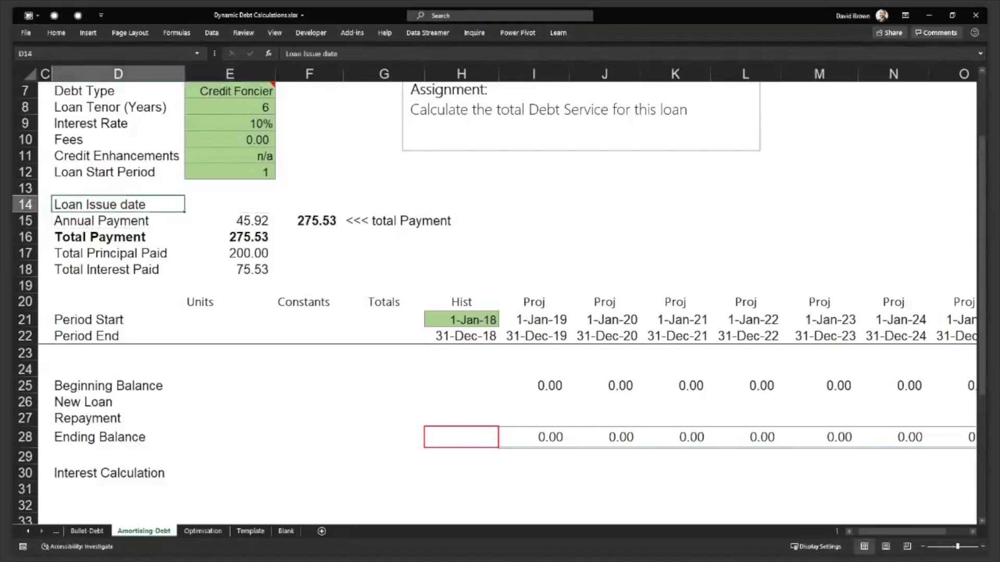
{"action": "key", "text": "F2"}
{"action": "key", "text": "BackSpace"}
{"action": "key", "text": "BackSpace"}
{"action": "key", "text": "BackSpace"}
{"action": "key", "text": "BackSpace"}
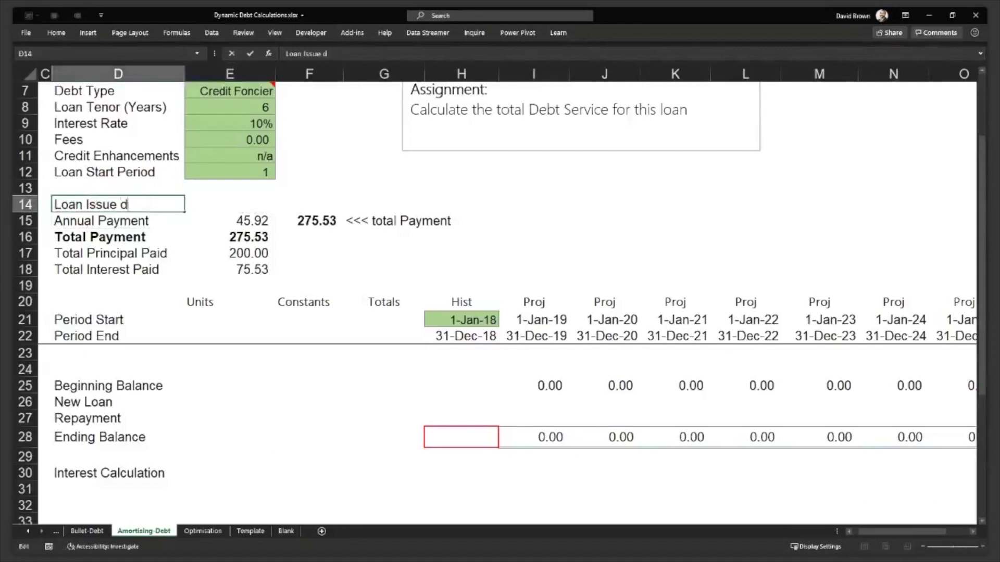
{"action": "type", "text": "Year"}
{"action": "key", "text": "Return"}
{"action": "key", "text": "Up"}
- Enter 2019 as the Loan Issue Year in E14
{"action": "left_click", "coordinate": [230, 204]}
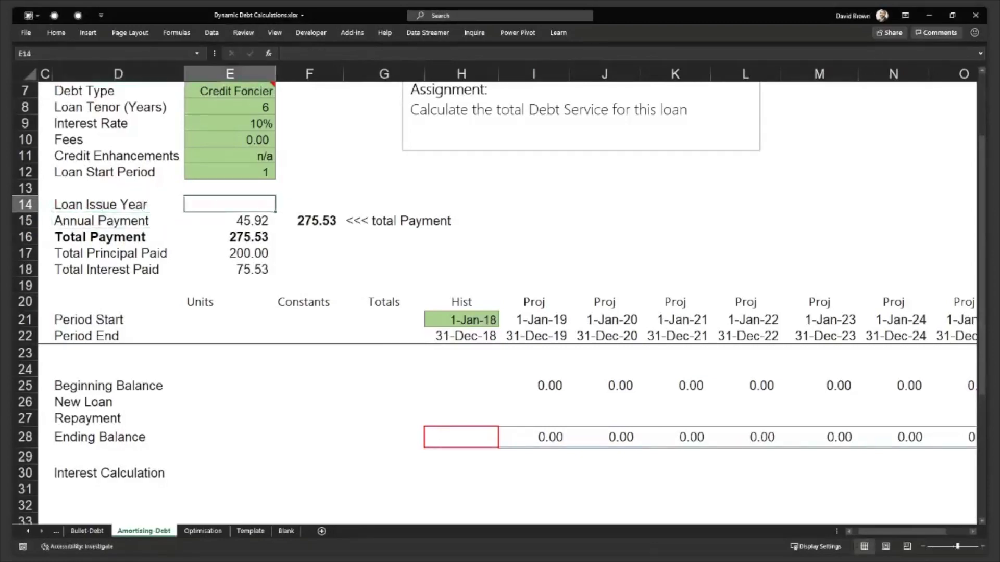
{"action": "type", "text": "2019"}
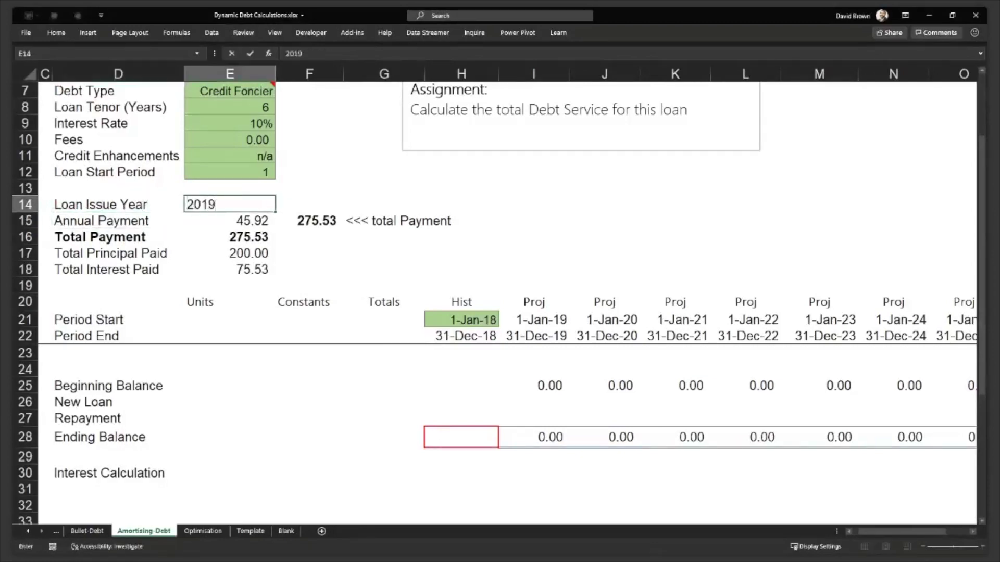
{"action": "key", "text": "Return"}
- Insert a blank row above Annual Payment at row 15 and apply the General number format to the issue year in E14
{"action": "left_click", "coordinate": [27, 227]}
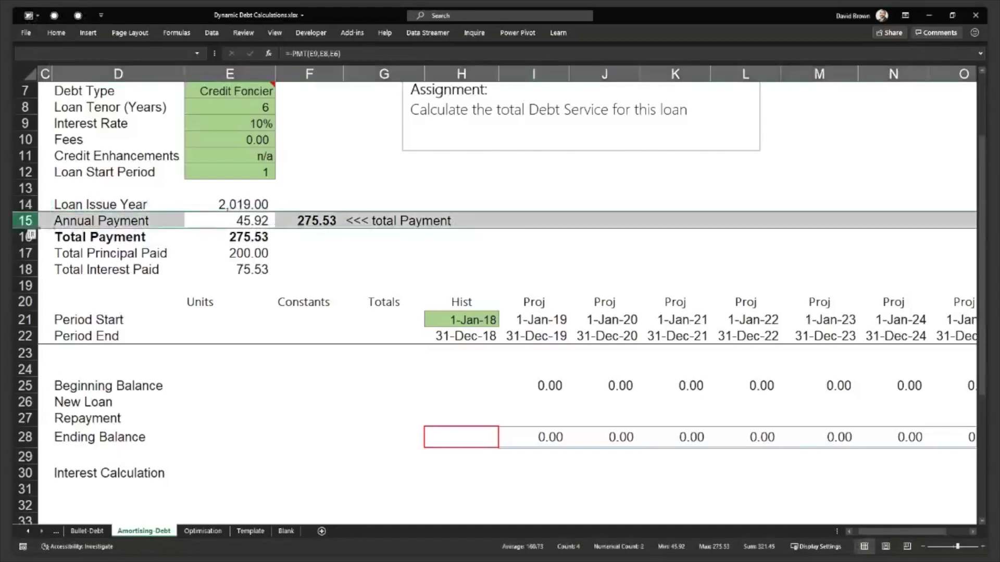
{"action": "key", "text": "ctrl+shift+plus"}
{"action": "key", "text": "Up"}
{"action": "key", "text": "Up"}
{"action": "key", "text": "Up"}
{"action": "key", "text": "Down"}
{"action": "key", "text": "Down"}
{"action": "key", "text": "ctrl+shift+asciitilde"}
{"action": "key", "text": "Down"}
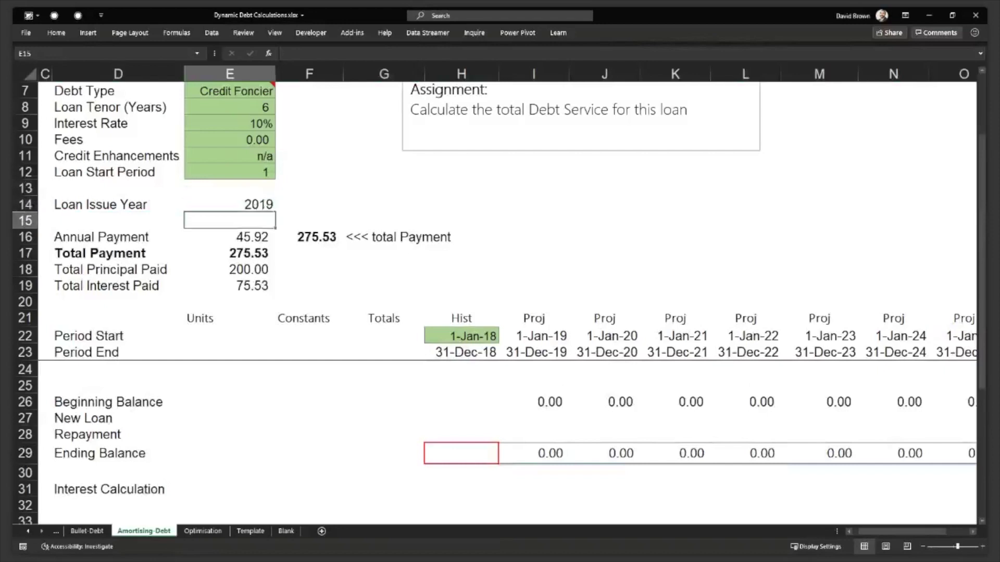
- Enter the label Counter in D25, directly above Beginning Balance
{"action": "key", "text": "Down"}
{"action": "key", "text": "Down"}
{"action": "key", "text": "Down"}
{"action": "key", "text": "Down"}
{"action": "key", "text": "Down"}
{"action": "key", "text": "Down"}
{"action": "key", "text": "Down"}
{"action": "key", "text": "Down"}
{"action": "key", "text": "Down"}
{"action": "key", "text": "Down"}
{"action": "key", "text": "Down"}
{"action": "key", "text": "Down"}
{"action": "key", "text": "Down"}
{"action": "key", "text": "Down"}
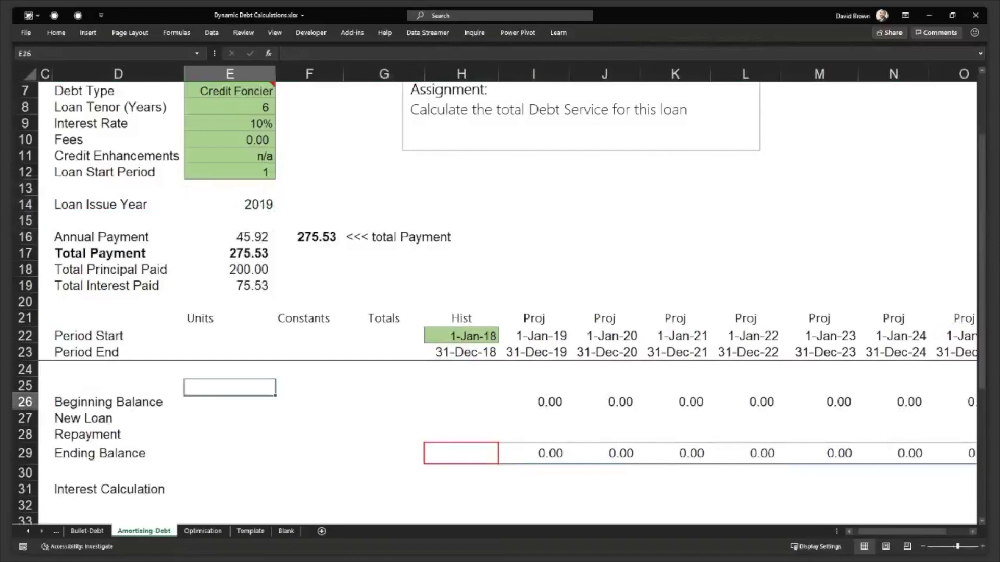
{"action": "key", "text": "Up"}
{"action": "key", "text": "Up"}
{"action": "key", "text": "Up"}
{"action": "key", "text": "Up"}
{"action": "key", "text": "Up"}
{"action": "key", "text": "Down"}
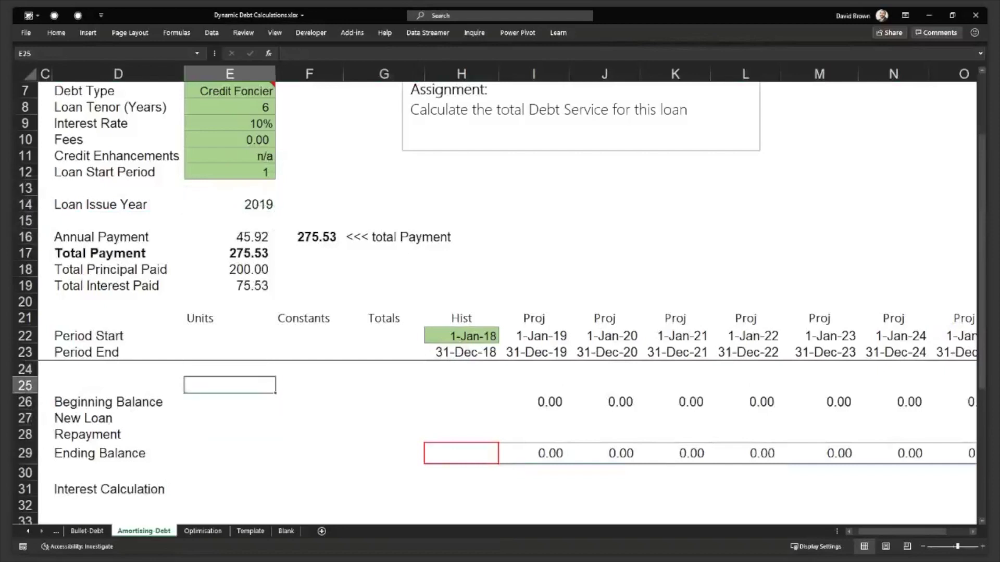
{"action": "key", "text": "Left"}
{"action": "key", "text": "Left"}
{"action": "key", "text": "Right"}
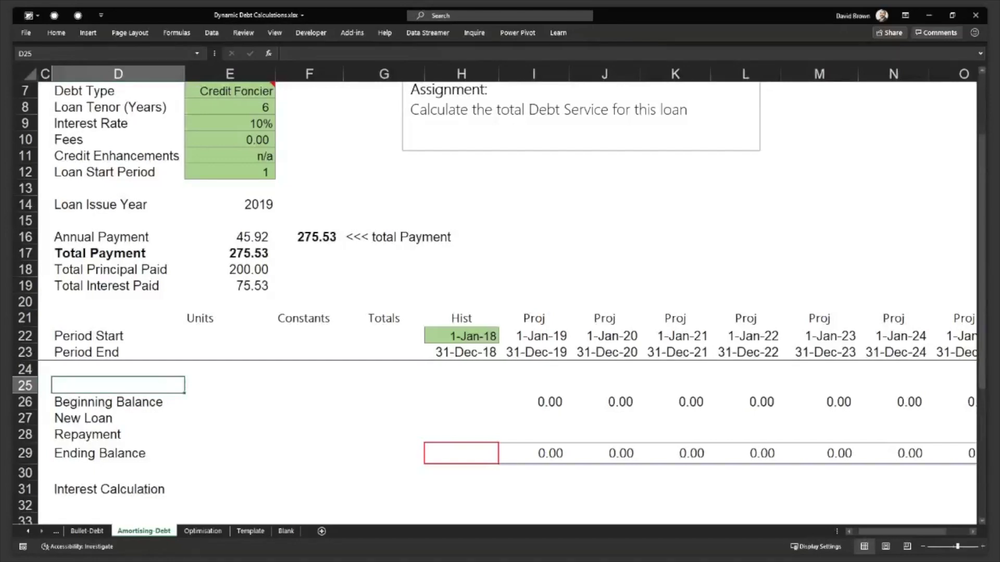
{"action": "type", "text": "Counter"}
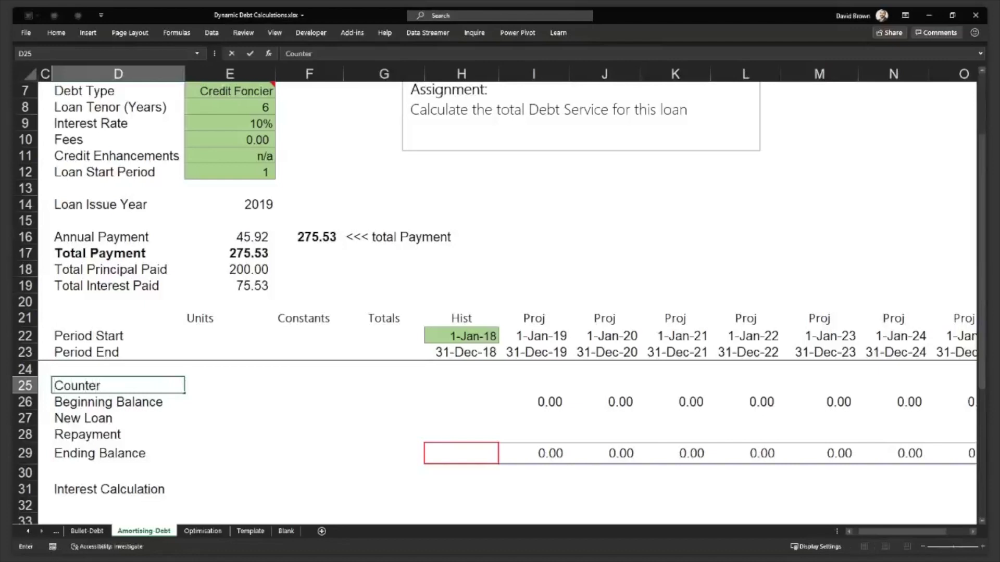
{"action": "key", "text": "Return"}
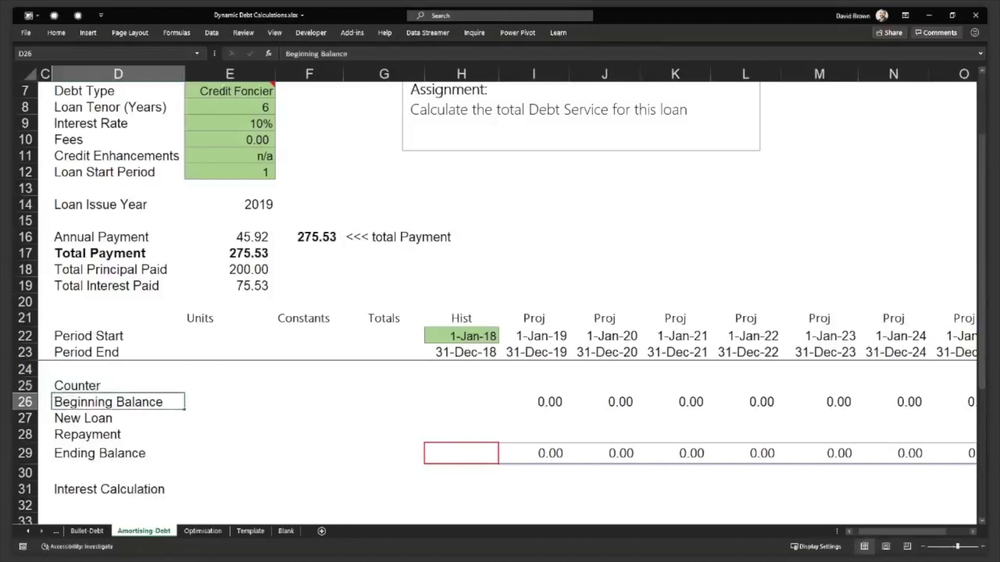
- Move the Counter label up one row to D24, directly below Period End
{"action": "key", "text": "Up"}
{"action": "key", "text": "Down"}
{"action": "key", "text": "shift+space"}
{"action": "key", "text": "Up"}
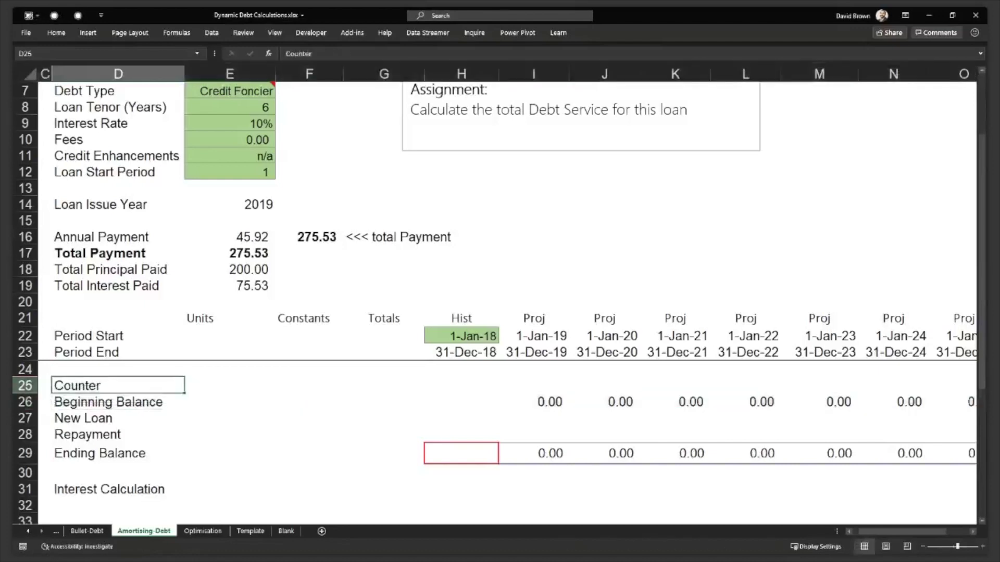
{"action": "key", "text": "ctrl+x"}
{"action": "key", "text": "Up"}
{"action": "key", "text": "ctrl+v"}
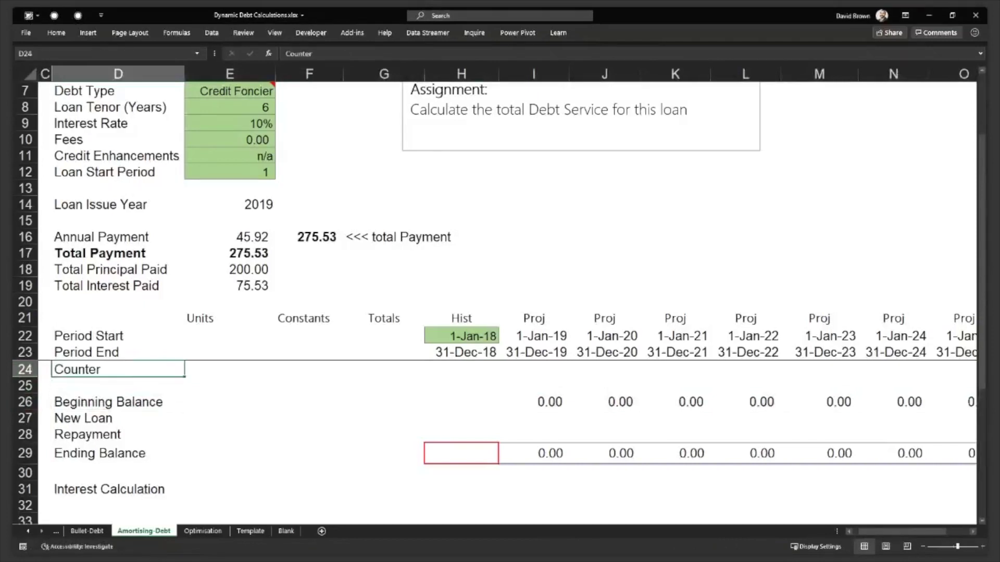
- Enter the formula =H24+1 in I24 to start the counter in the first projected period
{"action": "key", "text": "Right"}
{"action": "key", "text": "Right"}
{"action": "key", "text": "Right"}
{"action": "key", "text": "Right"}
{"action": "key", "text": "Right"}
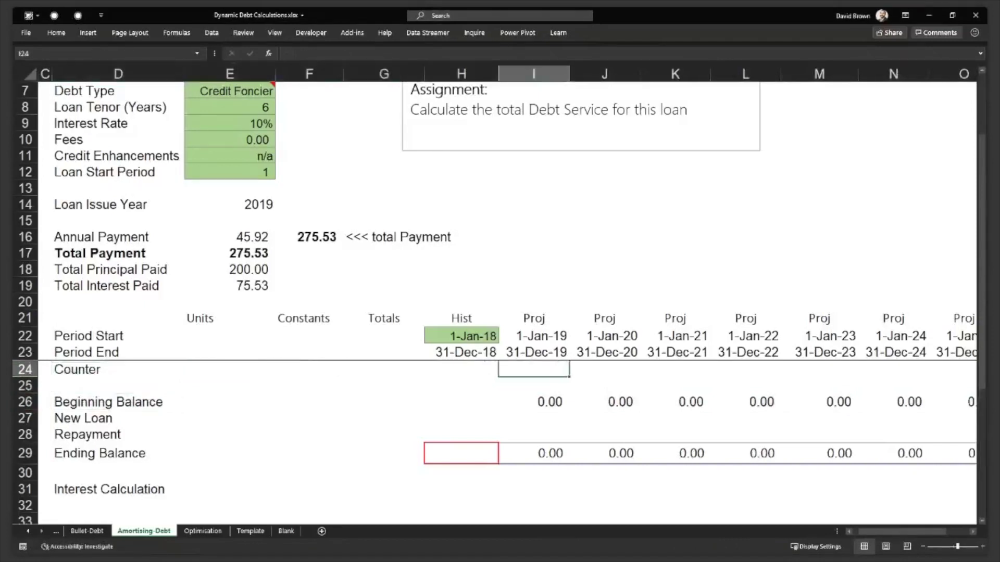
{"action": "type", "text": "="}
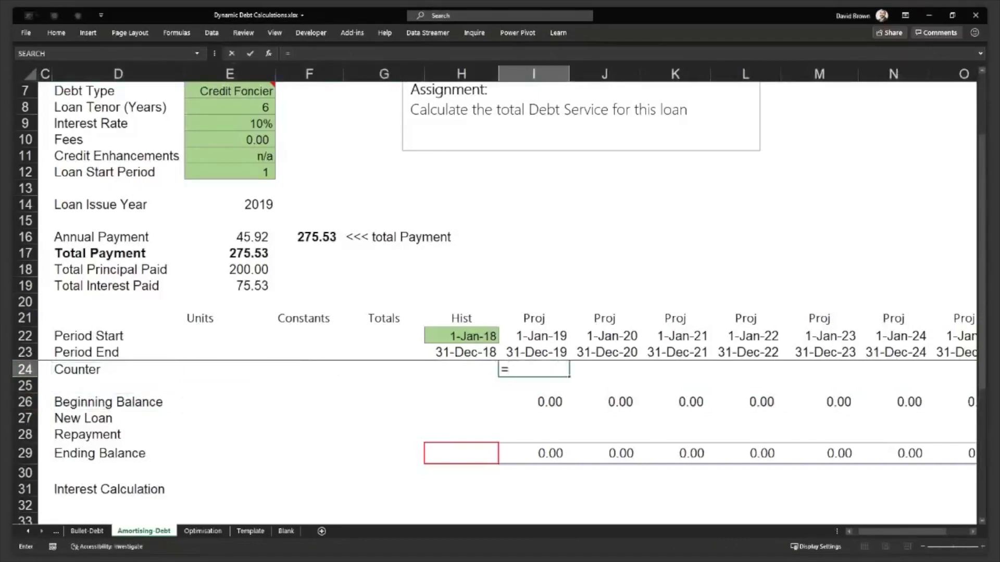
{"action": "key", "text": "Left"}
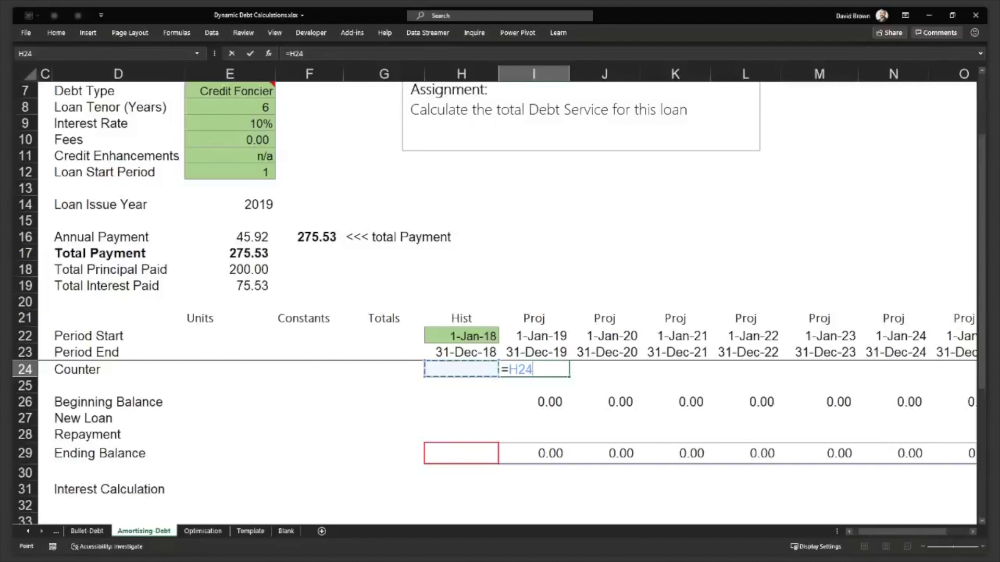
{"action": "type", "text": "+1"}
{"action": "key", "text": "Return"}
{"action": "key", "text": "Up"}
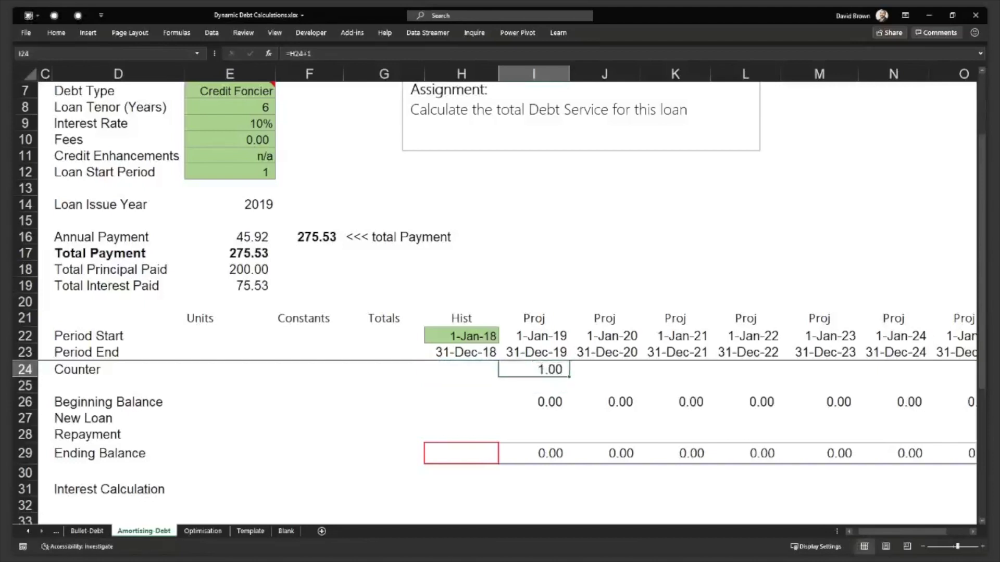
- Extend the label in D24 to read Counter (Forecast Period)
{"action": "key", "text": "Left"}
{"action": "key", "text": "Left"}
{"action": "key", "text": "Left"}
{"action": "key", "text": "Left"}
{"action": "key", "text": "Left"}
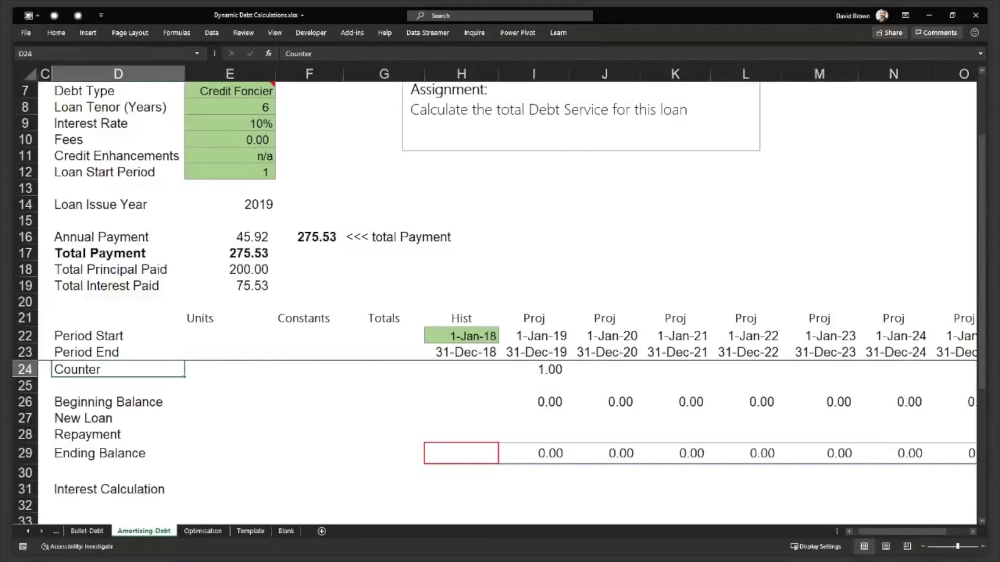
{"action": "key", "text": "F2"}
{"action": "type", "text": "(Fore"}
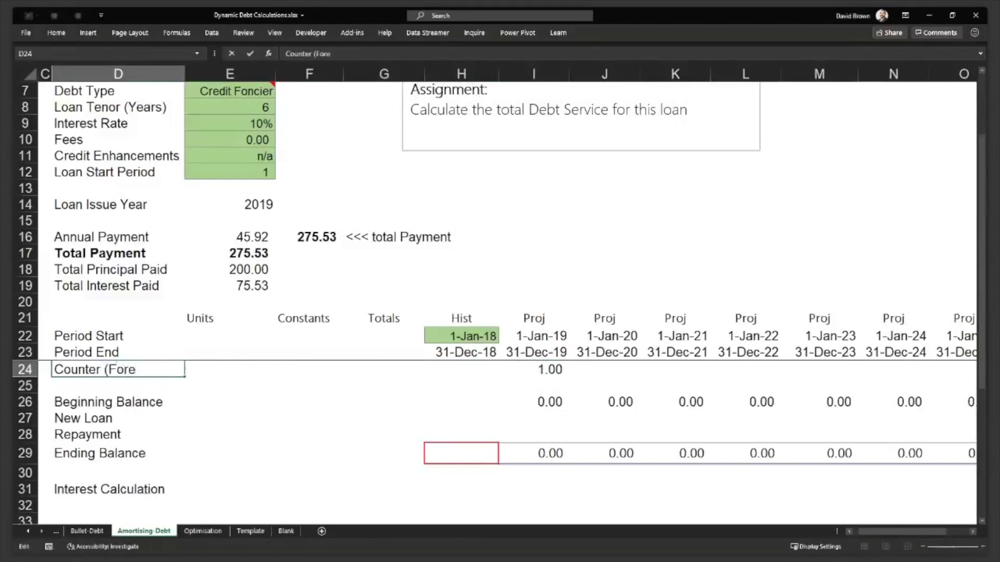
{"action": "key", "text": "BackSpace"}
{"action": "key", "text": "BackSpace"}
{"action": "type", "text": "orecast Period)"}
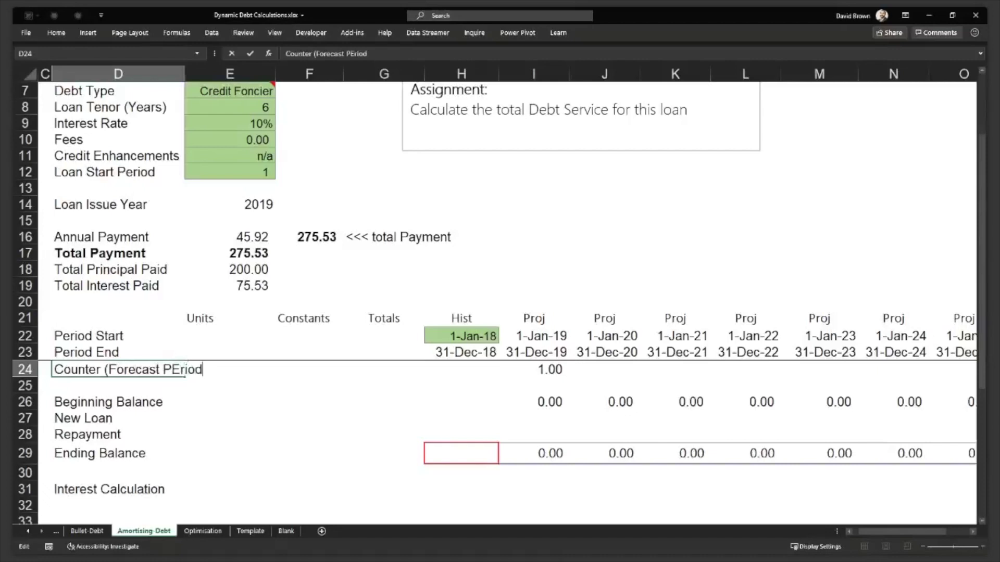
{"action": "key", "text": "Return"}
- Fill the counter formula from I24 across the projected periods through R24
{"action": "key", "text": "Right"}
{"action": "key", "text": "Right"}
{"action": "key", "text": "Right"}
{"action": "key", "text": "Right"}
{"action": "key", "text": "Right"}
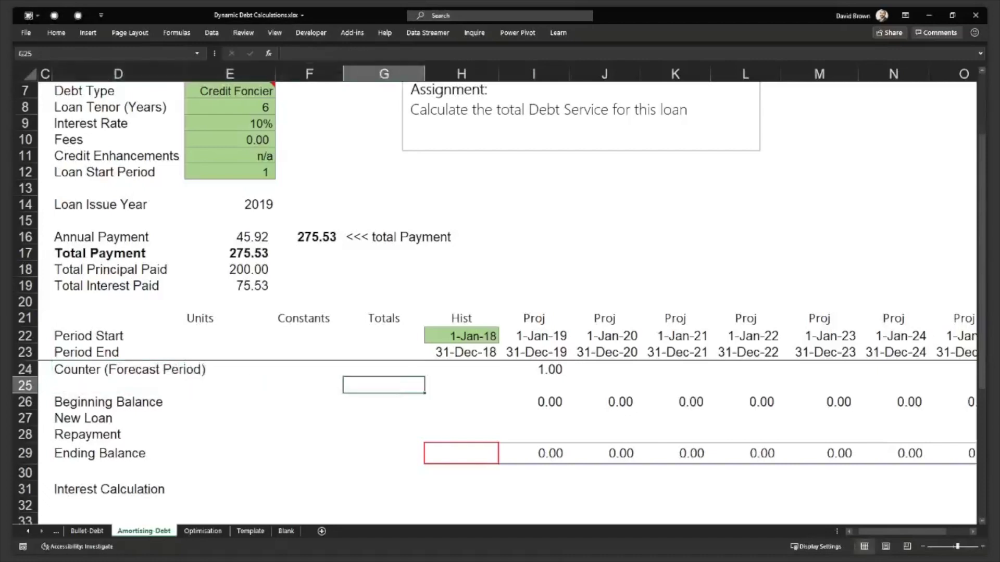
{"action": "key", "text": "Up"}
{"action": "key", "text": "ctrl+shift+Right"}
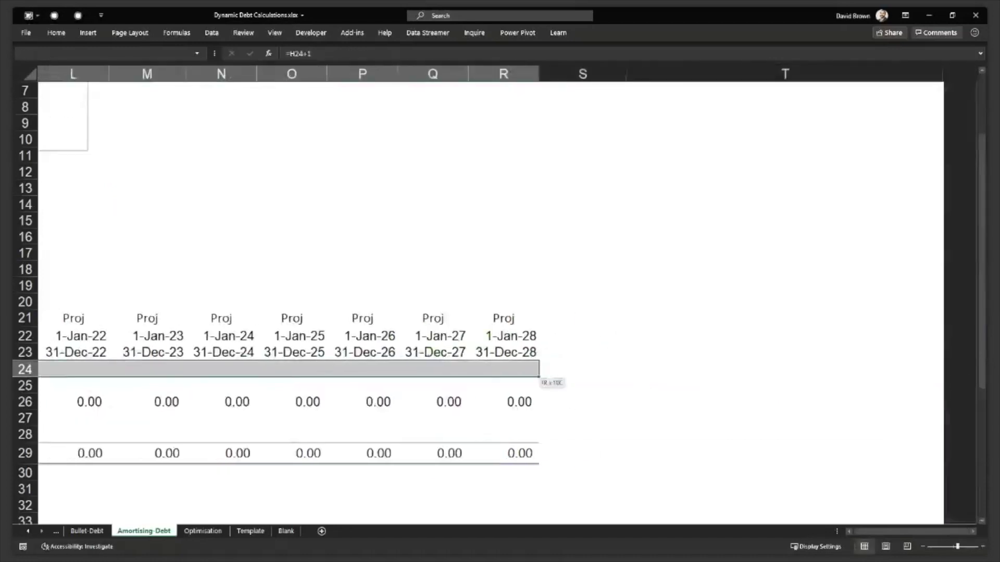
{"action": "key", "text": "ctrl+r"}
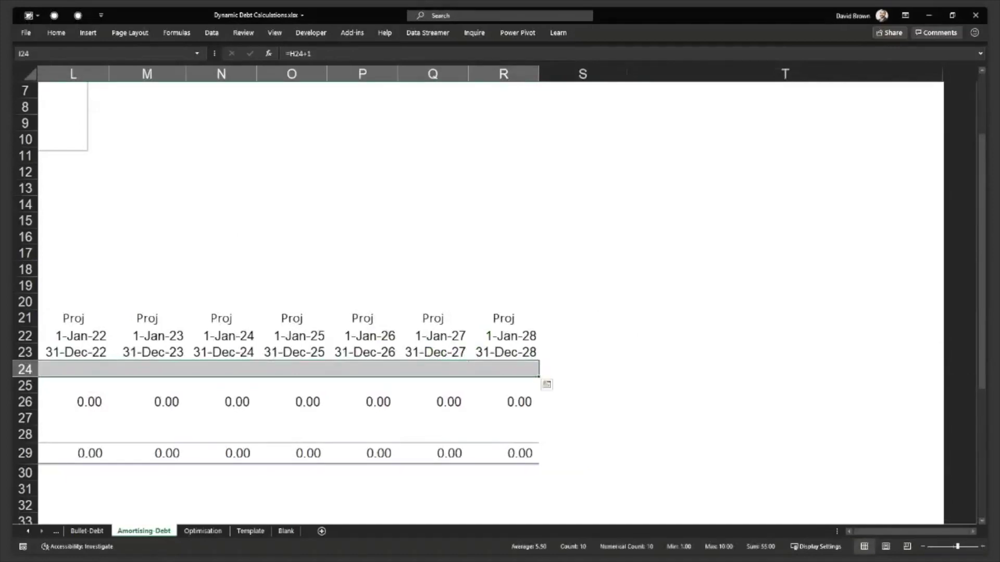
{"action": "key", "text": "ctrl+Left"}
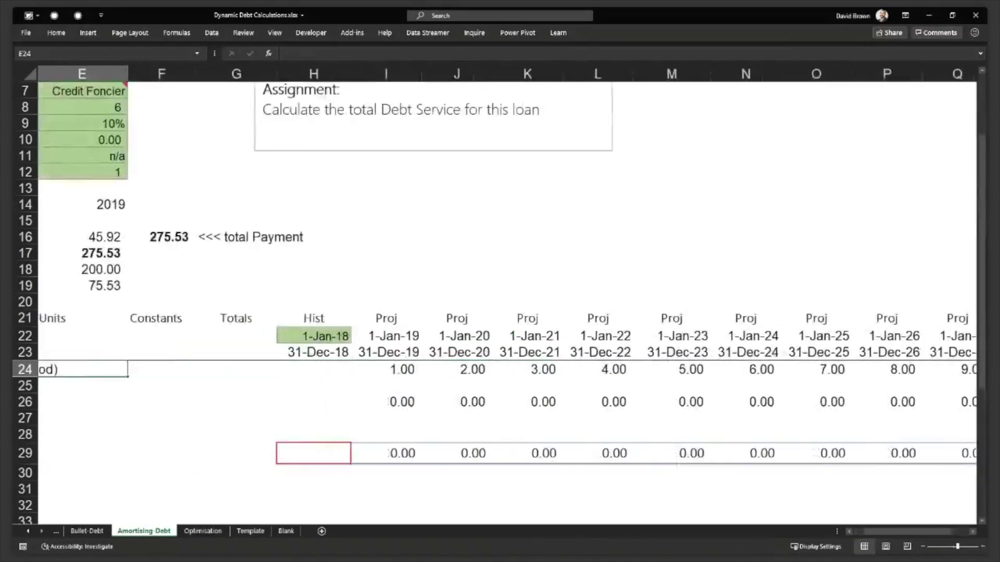
- Apply the General number format to the forecast period counters in I24:R24
{"action": "key", "text": "Right"}
{"action": "key", "text": "Right"}
{"action": "key", "text": "Right"}
{"action": "key", "text": "Right"}
{"action": "key", "text": "Right"}
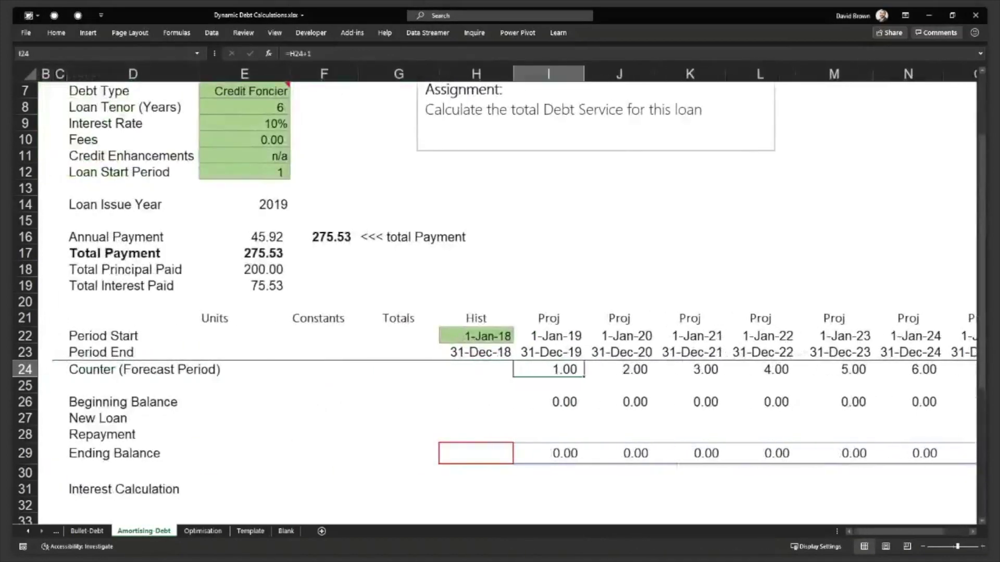
{"action": "key", "text": "ctrl+shift+Right"}
{"action": "key", "text": "ctrl+shift+asciitilde"}
{"action": "key", "text": "Left"}
{"action": "key", "text": "Left"}
{"action": "key", "text": "Left"}
{"action": "key", "text": "Left"}
{"action": "key", "text": "Left"}
{"action": "key", "text": "Right"}
{"action": "key", "text": "Right"}
{"action": "key", "text": "Right"}
{"action": "key", "text": "Right"}
{"action": "key", "text": "Right"}
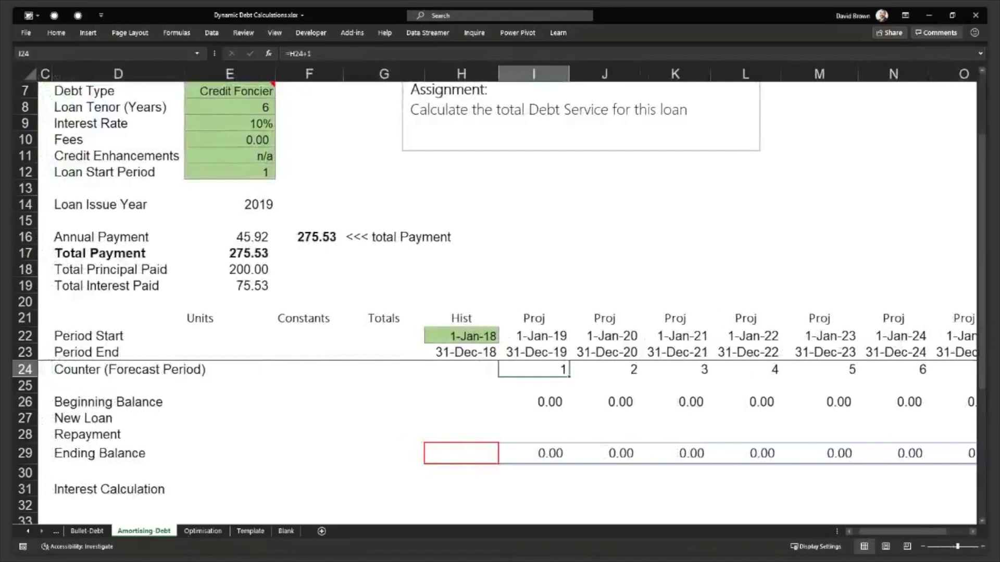
{"action": "key", "text": "Right"}
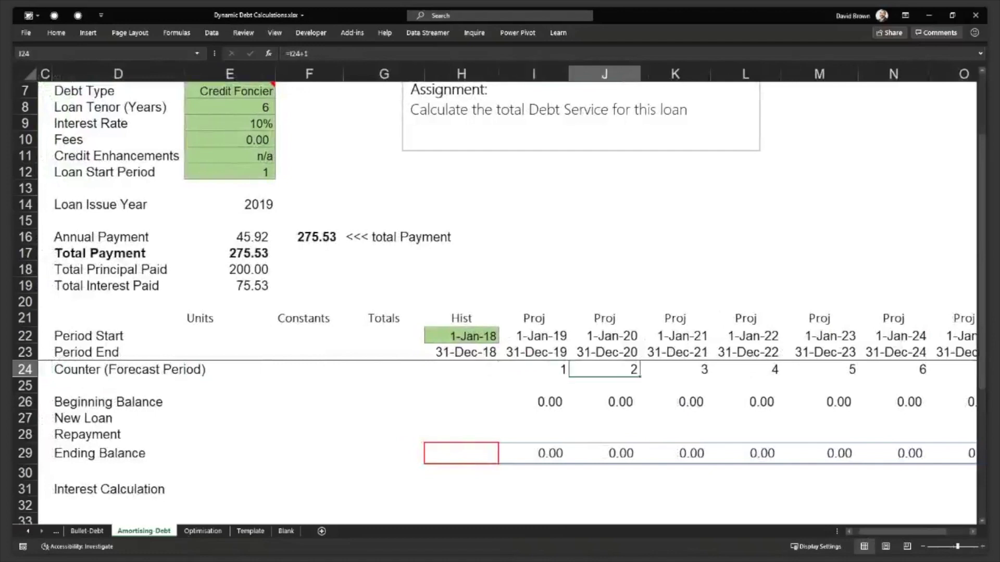
{"action": "key", "text": "Down"}
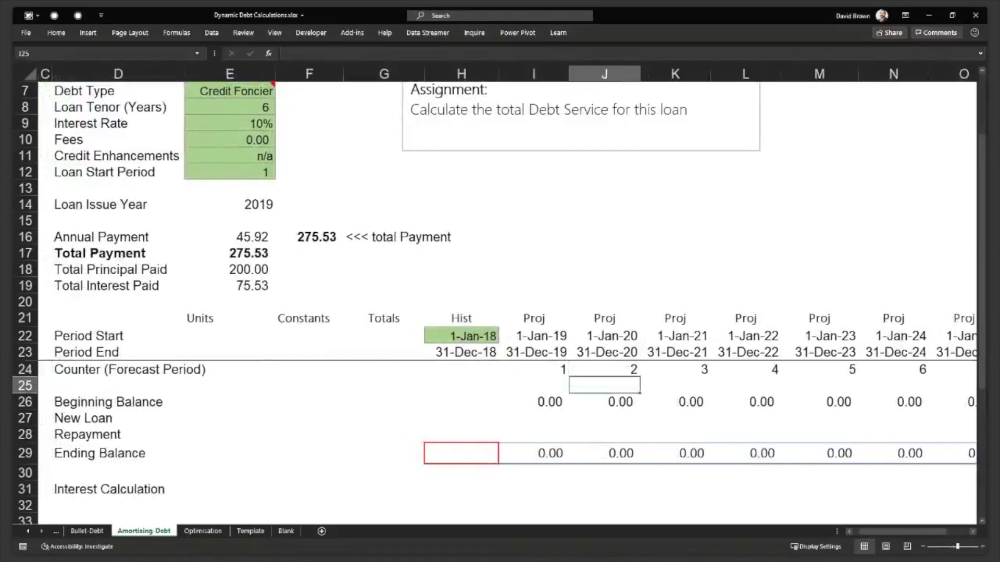
{"action": "key", "text": "Right"}
{"action": "key", "text": "Right"}
{"action": "key", "text": "Right"}
{"action": "key", "text": "Left"}
{"action": "key", "text": "Left"}
{"action": "key", "text": "Left"}
{"action": "key", "text": "Left"}
{"action": "key", "text": "Left"}
{"action": "key", "text": "Left"}
{"action": "key", "text": "Left"}
{"action": "key", "text": "Left"}
{"action": "key", "text": "Left"}
{"action": "key", "text": "Down"}
{"action": "key", "text": "Down"}
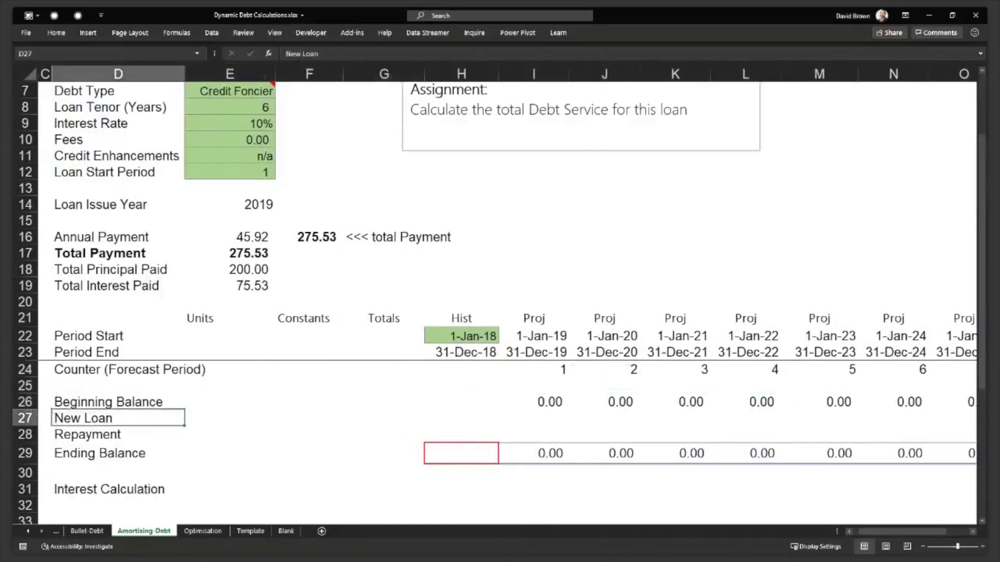
{"action": "key", "text": "Down"}
{"action": "key", "text": "Up"}
{"action": "key", "text": "Right"}
{"action": "key", "text": "Right"}
{"action": "key", "text": "Right"}
{"action": "key", "text": "Right"}
{"action": "key", "text": "Right"}
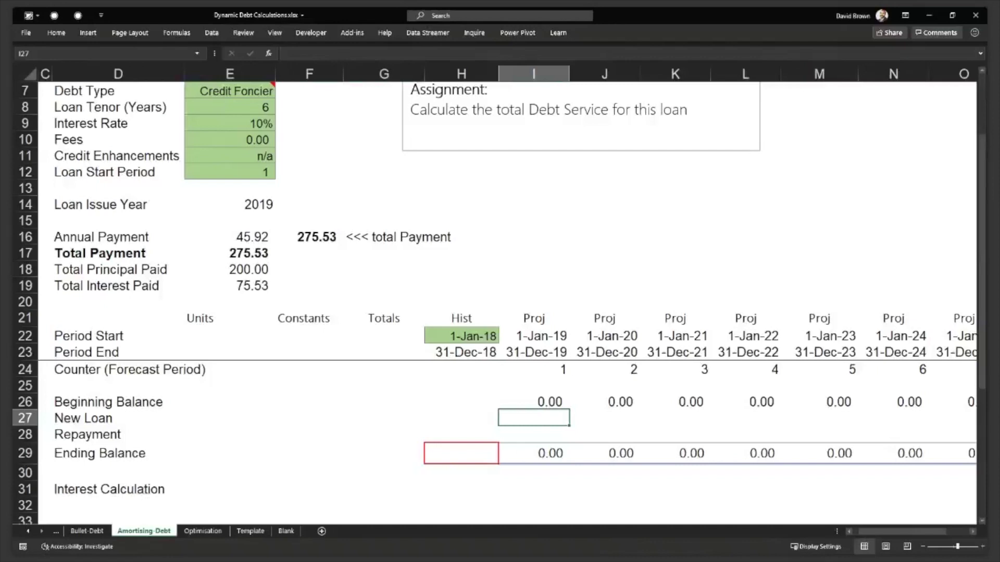
{"action": "key", "text": "Up"}
{"action": "key", "text": "Up"}
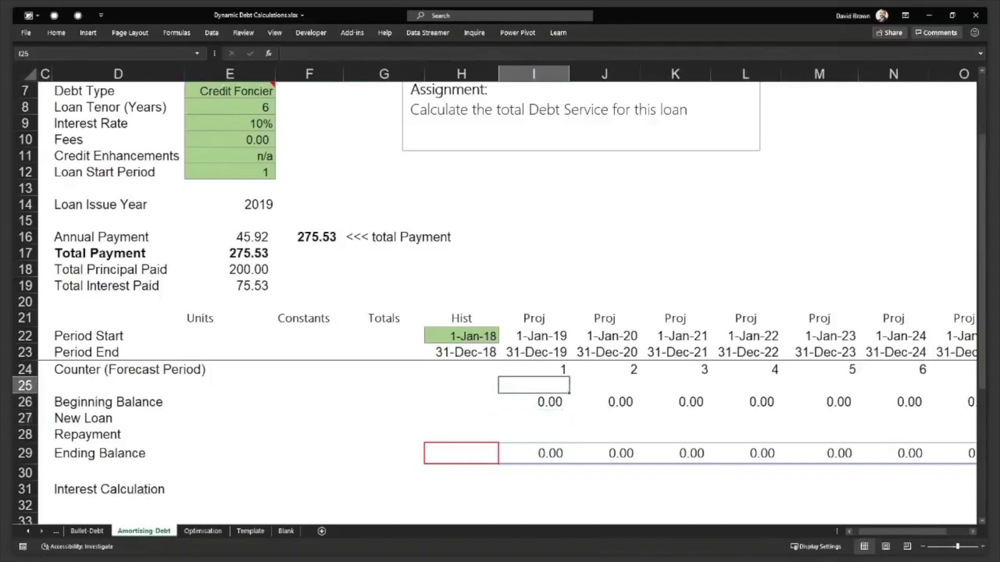
- Insert a blank row above Beginning Balance
{"action": "key", "text": "Left"}
{"action": "key", "text": "Left"}
{"action": "key", "text": "Left"}
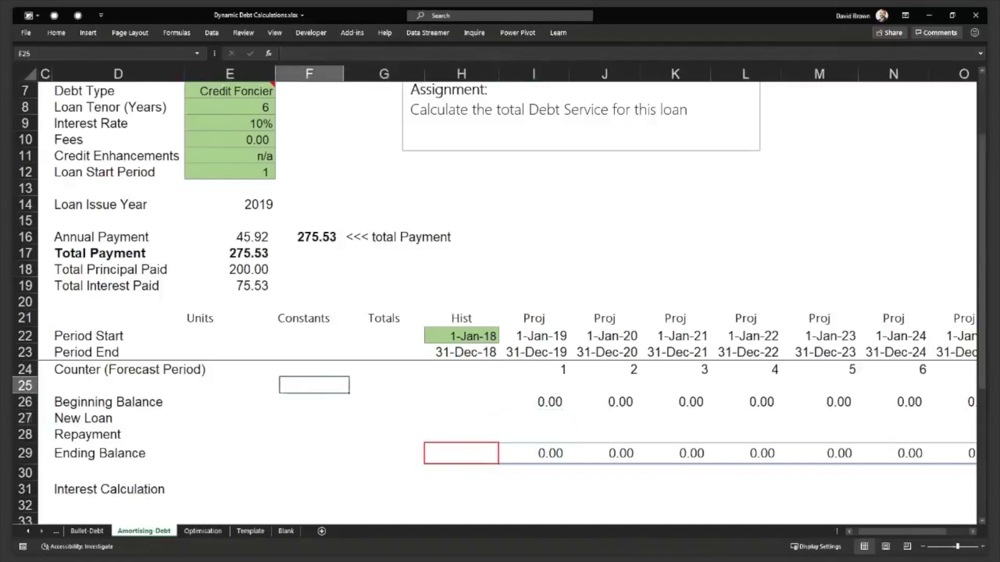
{"action": "key", "text": "Down"}
{"action": "key", "text": "shift+space"}
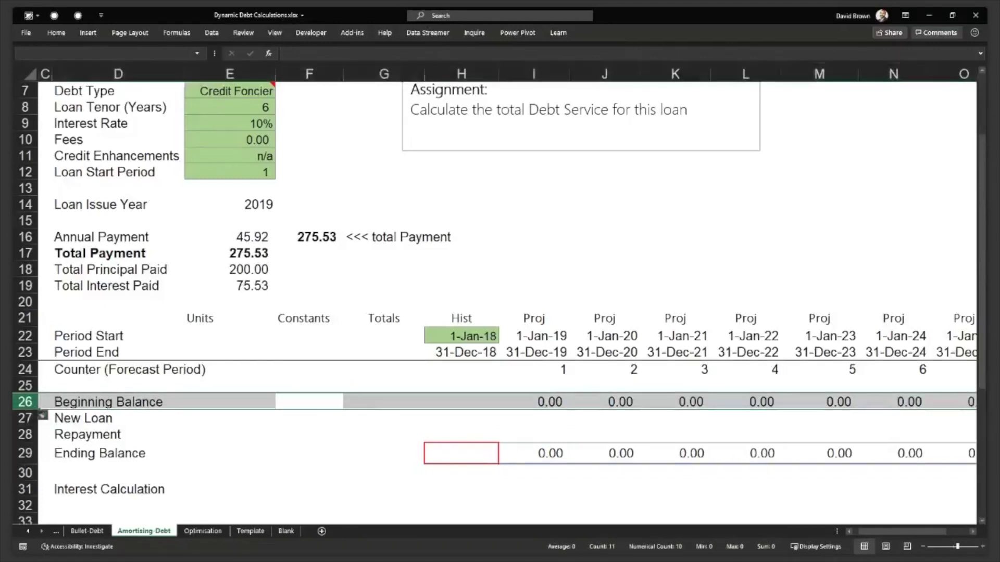
{"action": "key", "text": "ctrl+shift+plus"}
{"action": "key", "text": "Left"}
{"action": "key", "text": "Left"}
{"action": "key", "text": "Up"}
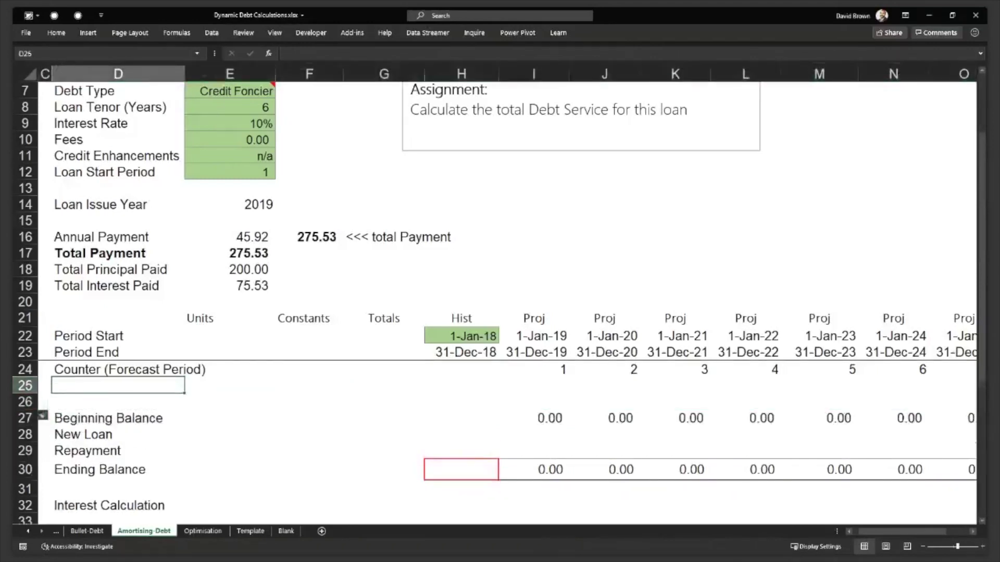
- Enter the label Loan Flag in D25, directly below Counter (Forecast Period)
{"action": "type", "text": "Loan issu"}
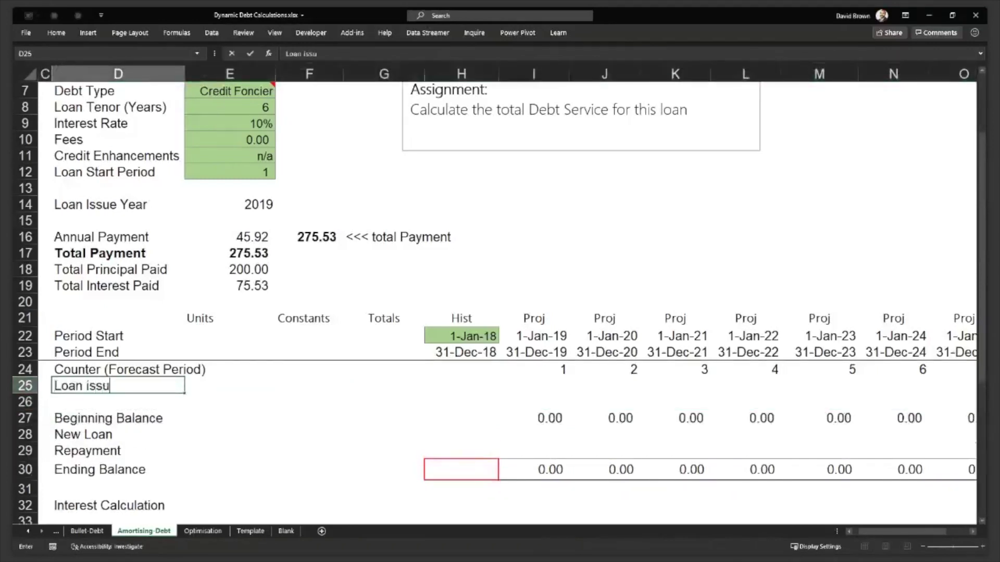
{"action": "type", "text": "e Date"}
{"action": "key", "text": "BackSpace"}
{"action": "key", "text": "BackSpace"}
{"action": "key", "text": "BackSpace"}
{"action": "key", "text": "BackSpace"}
{"action": "key", "text": "BackSpace"}
{"action": "key", "text": "BackSpace"}
{"action": "key", "text": "BackSpace"}
{"action": "key", "text": "BackSpace"}
{"action": "key", "text": "BackSpace"}
{"action": "type", "text": "Flag"}
{"action": "key", "text": "Return"}
{"action": "key", "text": "Up"}
{"action": "key", "text": "Right"}
{"action": "key", "text": "Right"}
{"action": "key", "text": "Right"}
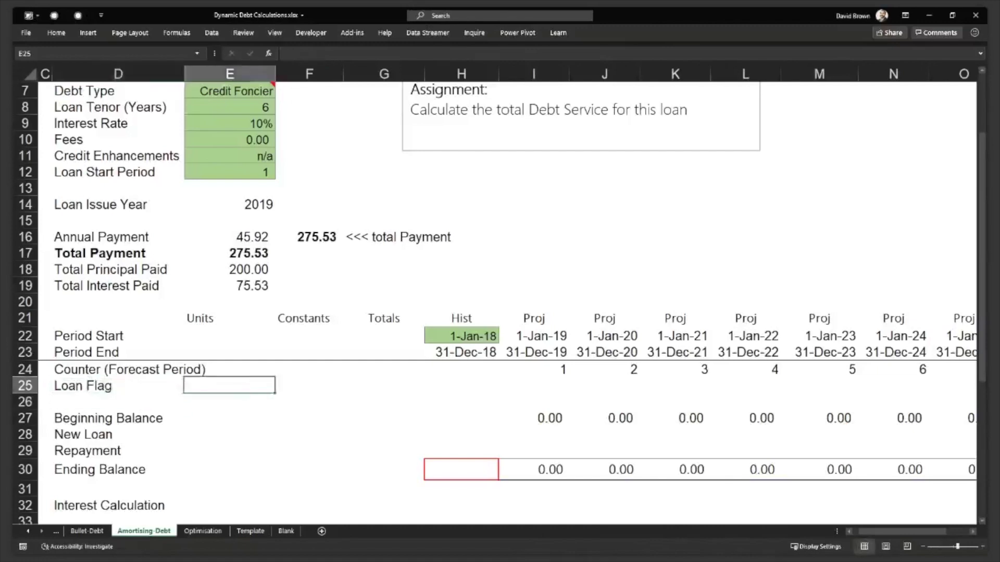
{"action": "left_click", "coordinate": [533, 386]}
{"action": "type", "text": "="}
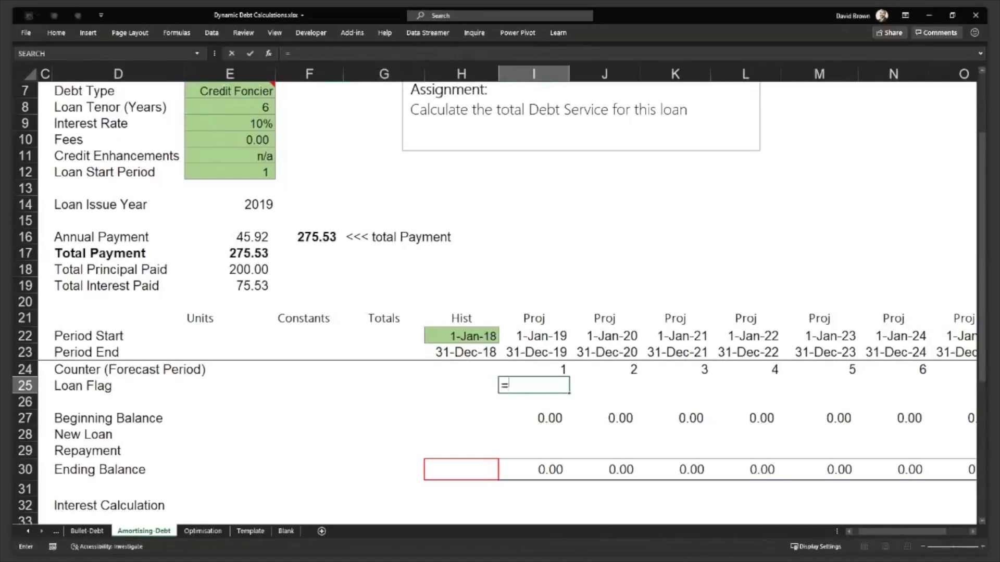
{"action": "key", "text": "Escape"}
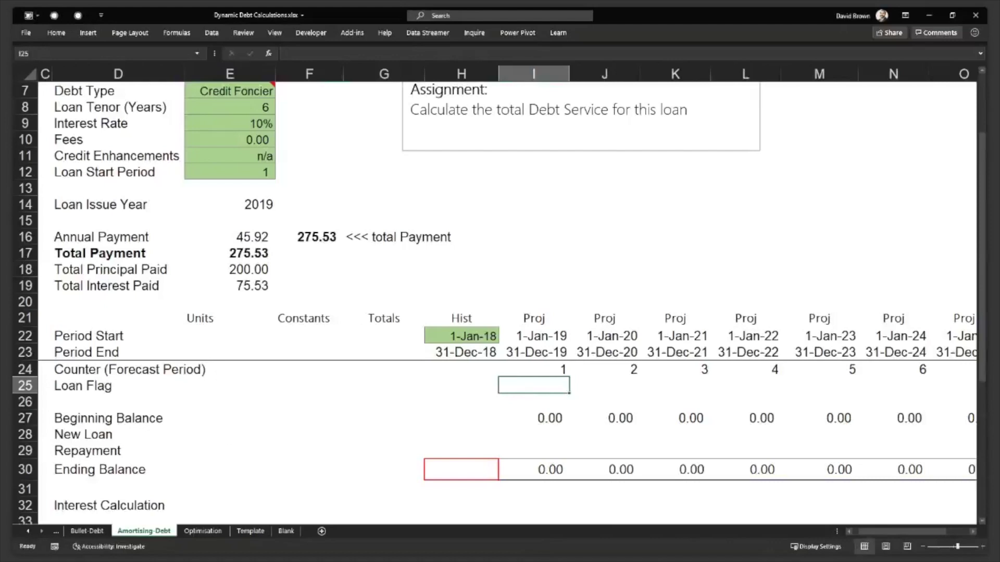
- Insert a row above Counter (Forecast Period) and label it Year in D24
{"action": "key", "text": "Up"}
{"action": "key", "text": "shift+space"}
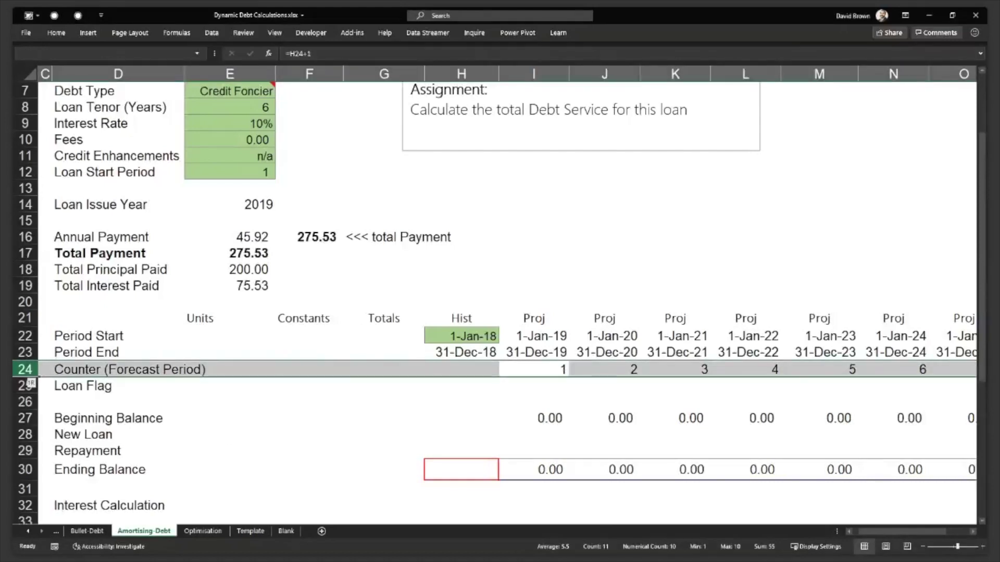
{"action": "key", "text": "ctrl+plus"}
{"action": "key", "text": "Down"}
{"action": "key", "text": "Up"}
{"action": "key", "text": "Home"}
{"action": "key", "text": "Right"}
{"action": "key", "text": "Right"}
{"action": "key", "text": "Right"}
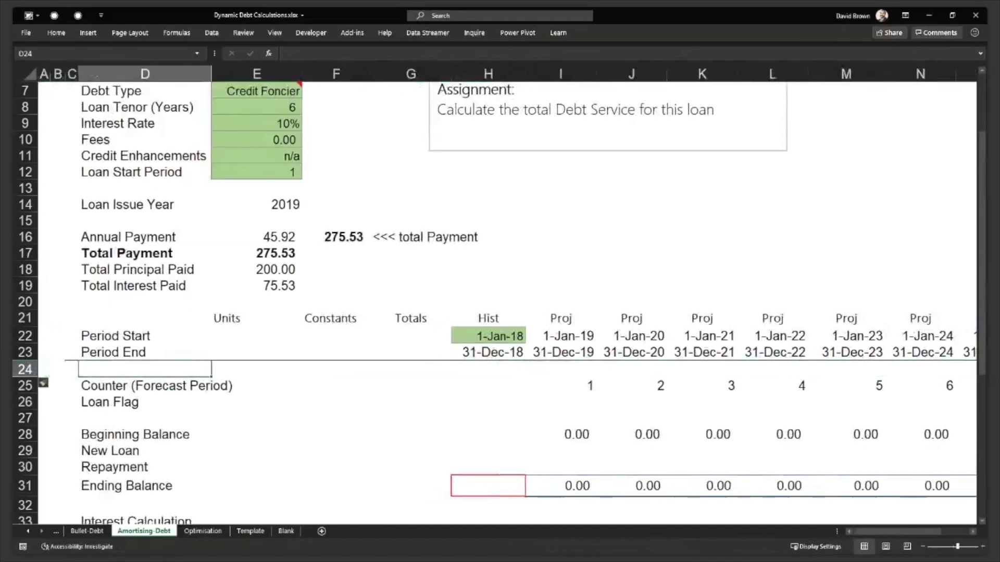
{"action": "type", "text": "YEar"}
{"action": "key", "text": "Return"}
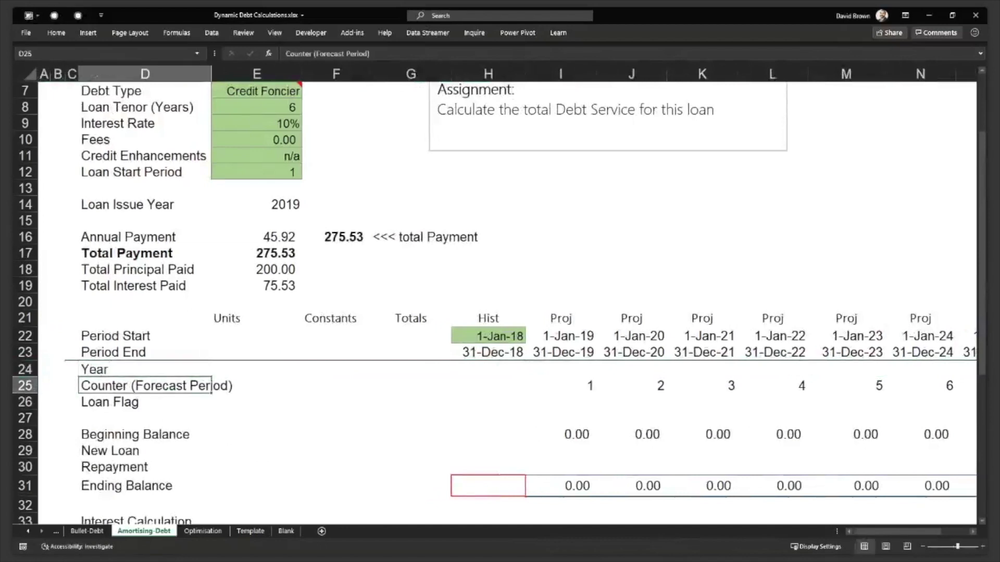
- Enter the formula =YEAR(I23) in I24 to extract the first projected period's year
{"action": "key", "text": "Right"}
{"action": "key", "text": "Right"}
{"action": "key", "text": "Right"}
{"action": "key", "text": "Right"}
{"action": "key", "text": "Right"}
{"action": "key", "text": "Up"}
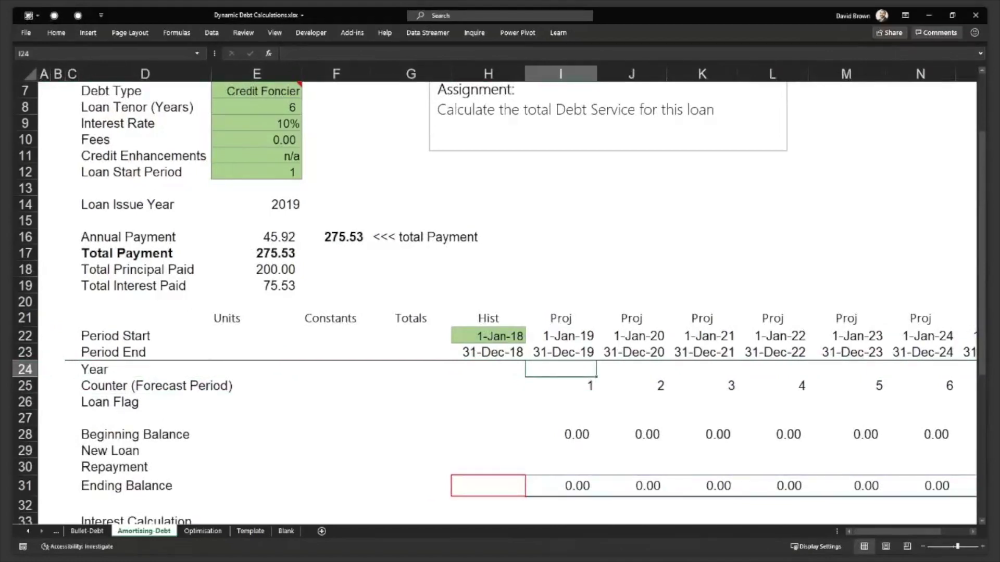
{"action": "type", "text": "=year"}
{"action": "key", "text": "Tab"}
{"action": "key", "text": "Up"}
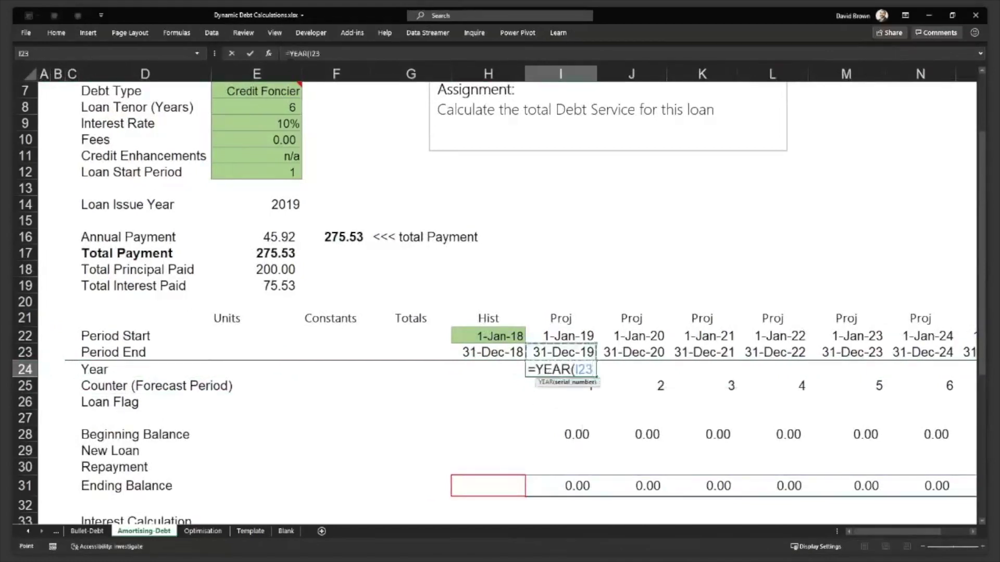
{"action": "key", "text": "Return"}
- Apply the General number format to the year in I24
{"action": "key", "text": "Up"}
{"action": "key", "text": "ctrl+shift+1"}
{"action": "key", "text": "ctrl+shift+grave"}
{"action": "key", "text": "Down"}
{"action": "key", "text": "Up"}
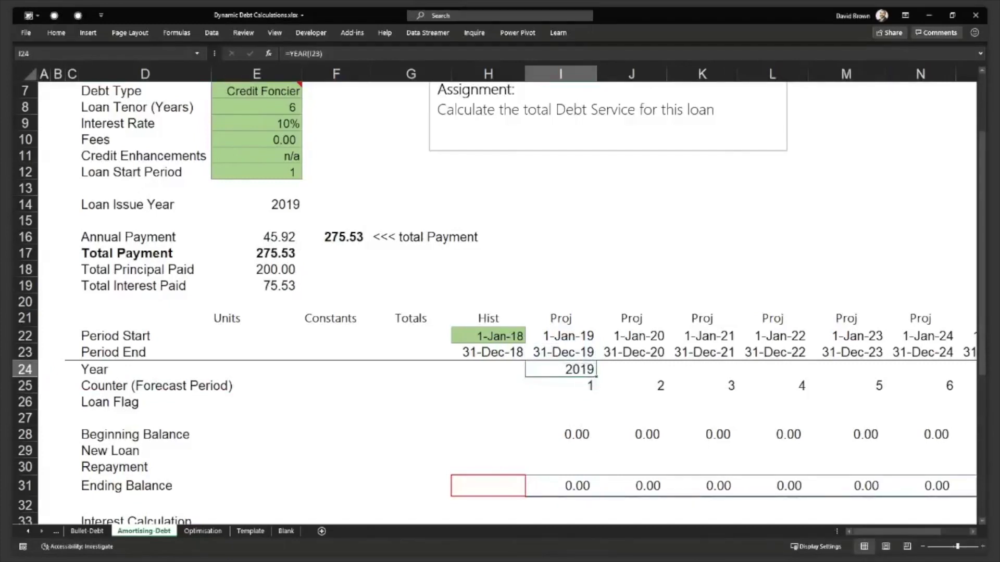
- Fill the year formula from I24 across the projected periods through R24
{"action": "key", "text": "shift+Right"}
{"action": "key", "text": "shift+Right"}
{"action": "key", "text": "shift+Right"}
{"action": "key", "text": "shift+Right"}
{"action": "key", "text": "shift+Right"}
{"action": "key", "text": "shift+Right"}
{"action": "key", "text": "shift+Right"}
{"action": "key", "text": "shift+Right"}
{"action": "key", "text": "shift+Right"}
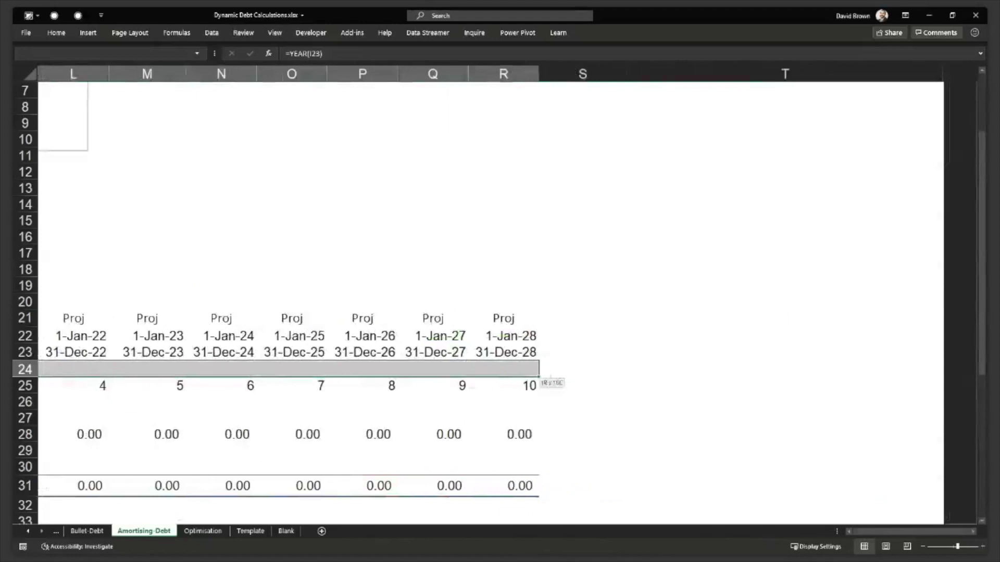
{"action": "key", "text": "ctrl+r"}
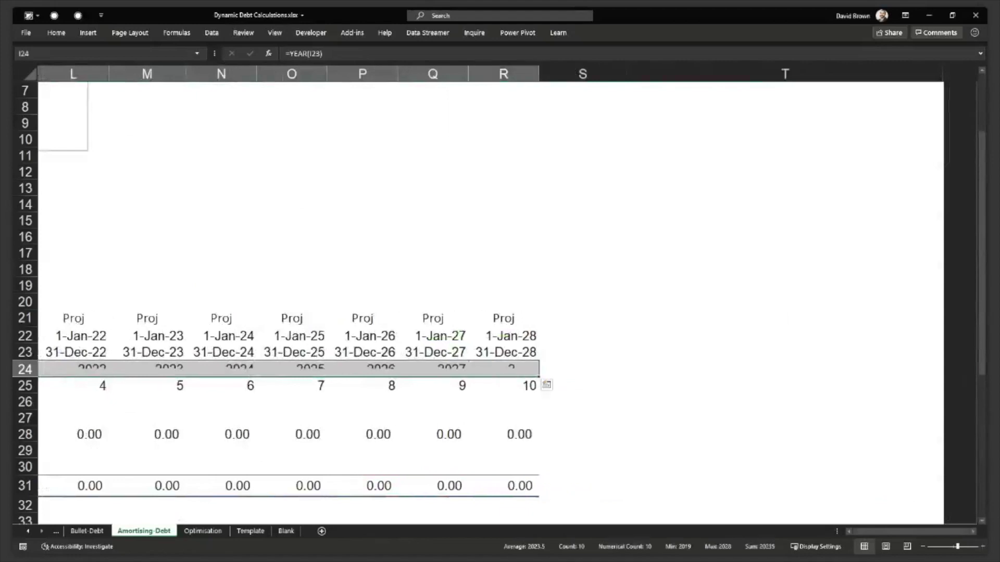
{"action": "key", "text": "ctrl+Left"}
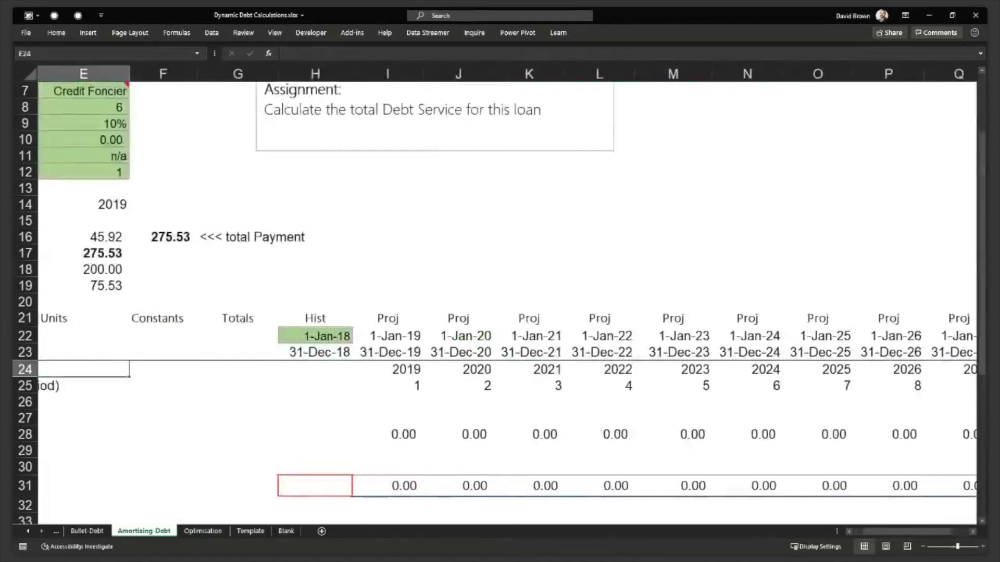
- Change the Loan Flag label in D26 to Loan Issue Flag
{"action": "key", "text": "Right"}
{"action": "key", "text": "Down"}
{"action": "key", "text": "Right"}
{"action": "key", "text": "Down"}
{"action": "key", "text": "Left"}
{"action": "key", "text": "Right"}
{"action": "key", "text": "Right"}
{"action": "key", "text": "Right"}
{"action": "key", "text": "Right"}
{"action": "key", "text": "Left"}
{"action": "key", "text": "Left"}
{"action": "key", "text": "Left"}
{"action": "key", "text": "Left"}
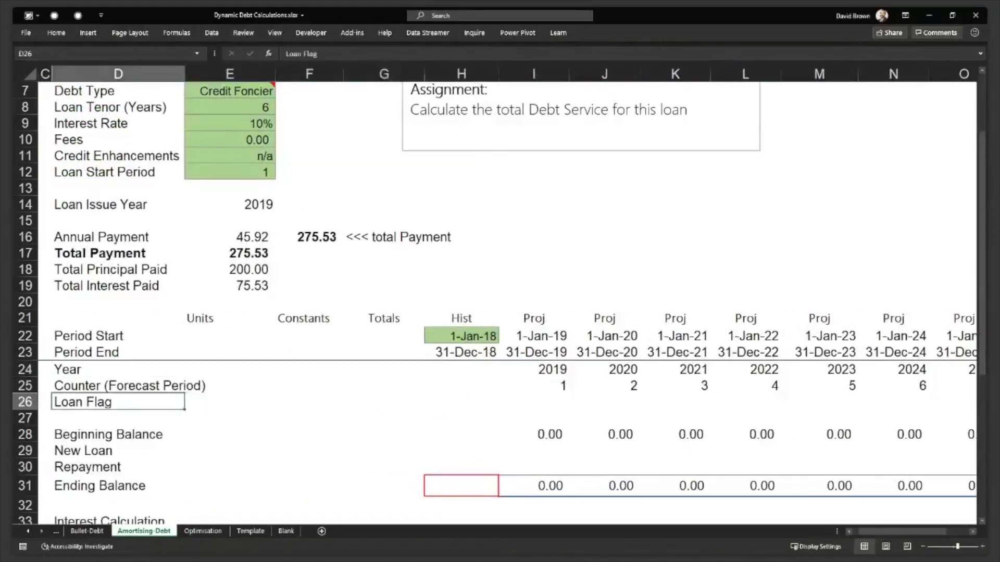
{"action": "key", "text": "F2"}
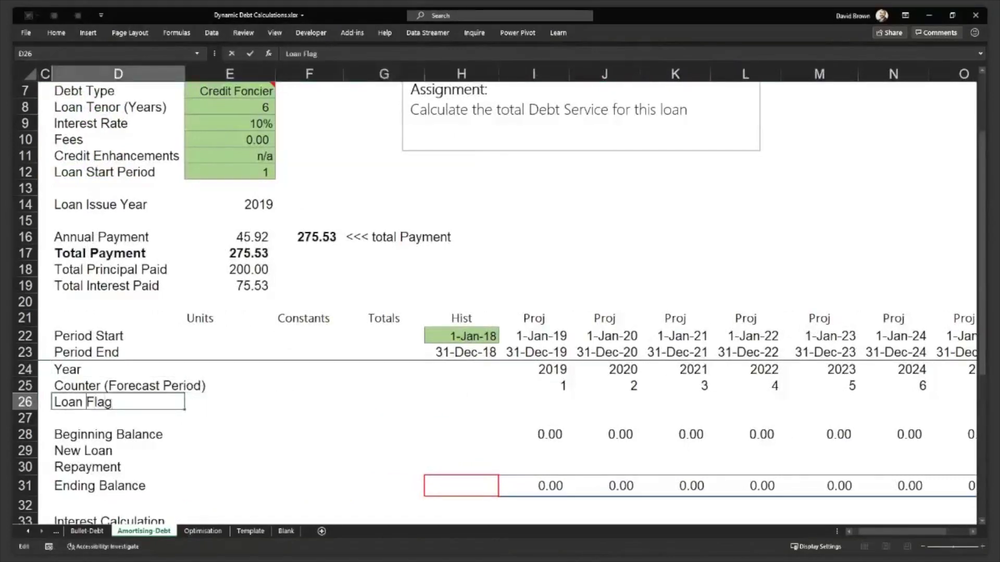
{"action": "type", "text": "Issue"}
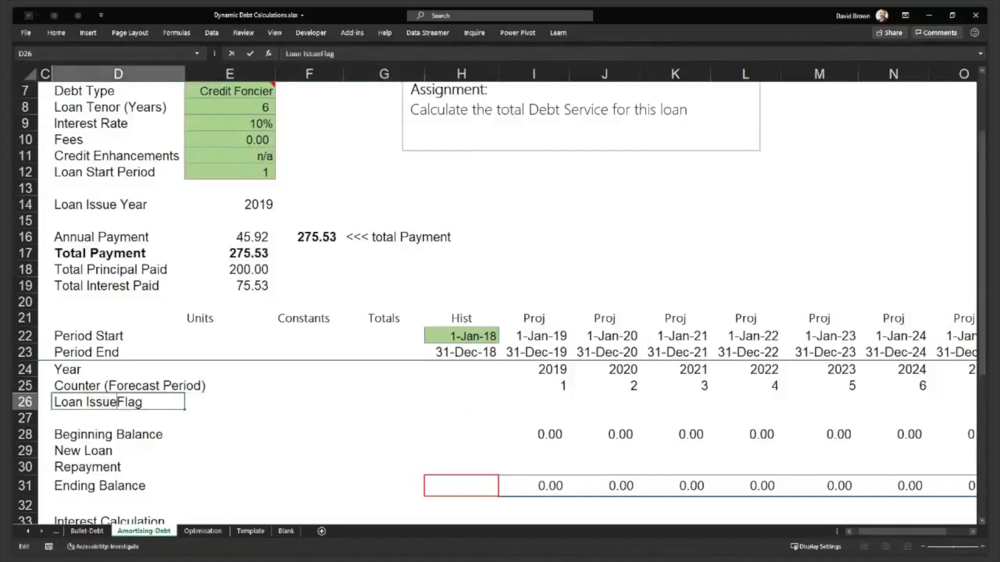
{"action": "key", "text": "Tab"}
- Enter the formula =I24=$E$14 in I26 to test the first projected year against the Loan Issue Year
{"action": "key", "text": "Right"}
{"action": "key", "text": "Right"}
{"action": "key", "text": "Right"}
{"action": "key", "text": "Right"}
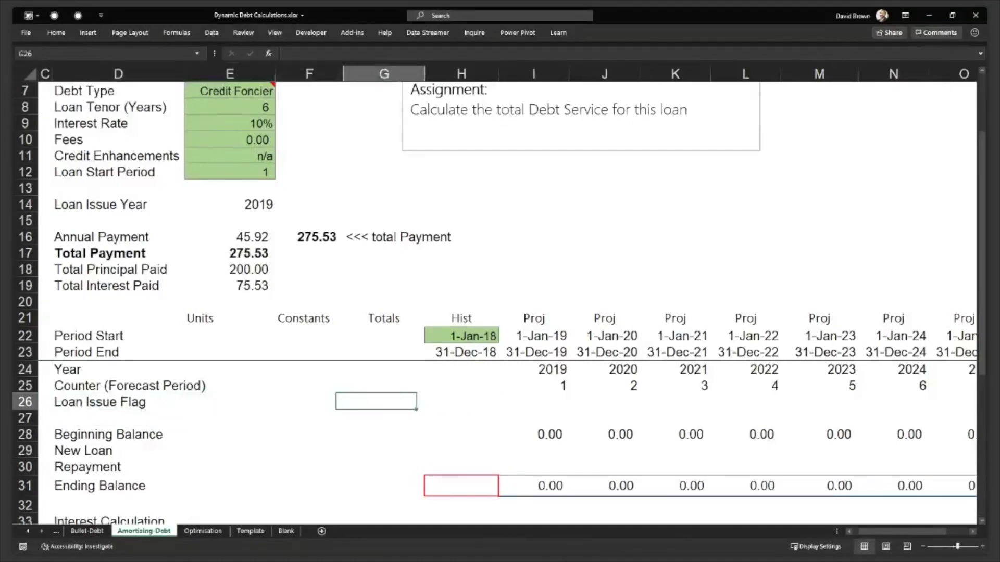
{"action": "type", "text": "="}
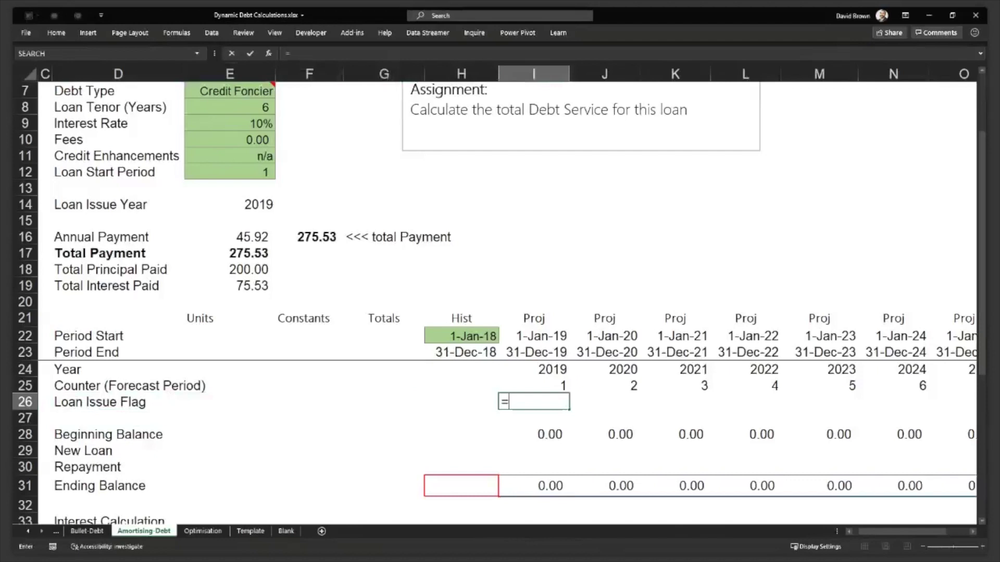
{"action": "key", "text": "Up"}
{"action": "key", "text": "Up"}
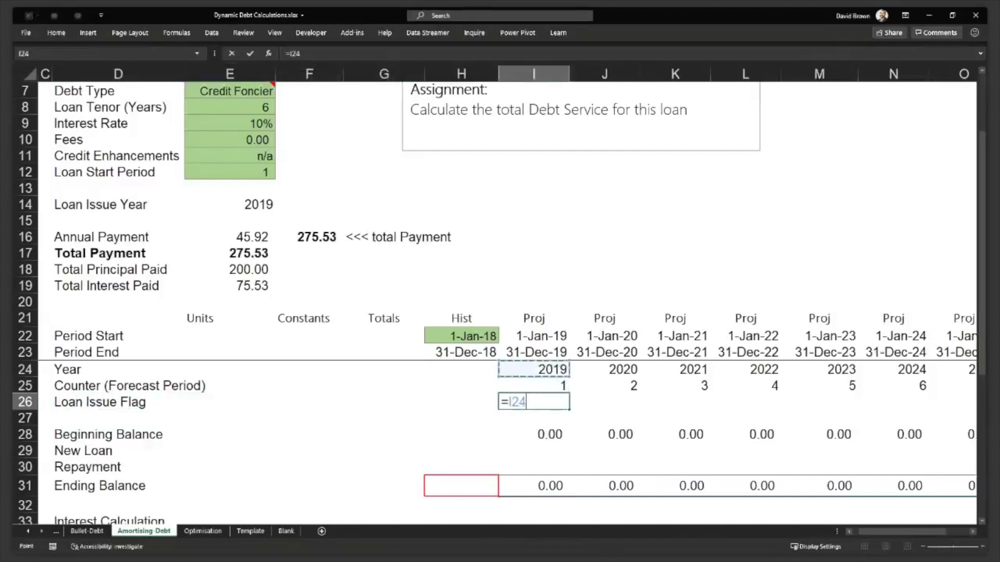
{"action": "type", "text": "="}
{"action": "key", "text": "Up"}
{"action": "key", "text": "Up"}
{"action": "key", "text": "Up"}
{"action": "key", "text": "Up"}
{"action": "key", "text": "Up"}
{"action": "key", "text": "Up"}
{"action": "key", "text": "Up"}
{"action": "key", "text": "Up"}
{"action": "key", "text": "Left"}
{"action": "key", "text": "Left"}
{"action": "key", "text": "Left"}
{"action": "key", "text": "Left"}
{"action": "key", "text": "Up"}
{"action": "key", "text": "Up"}
{"action": "key", "text": "Up"}
{"action": "key", "text": "Up"}
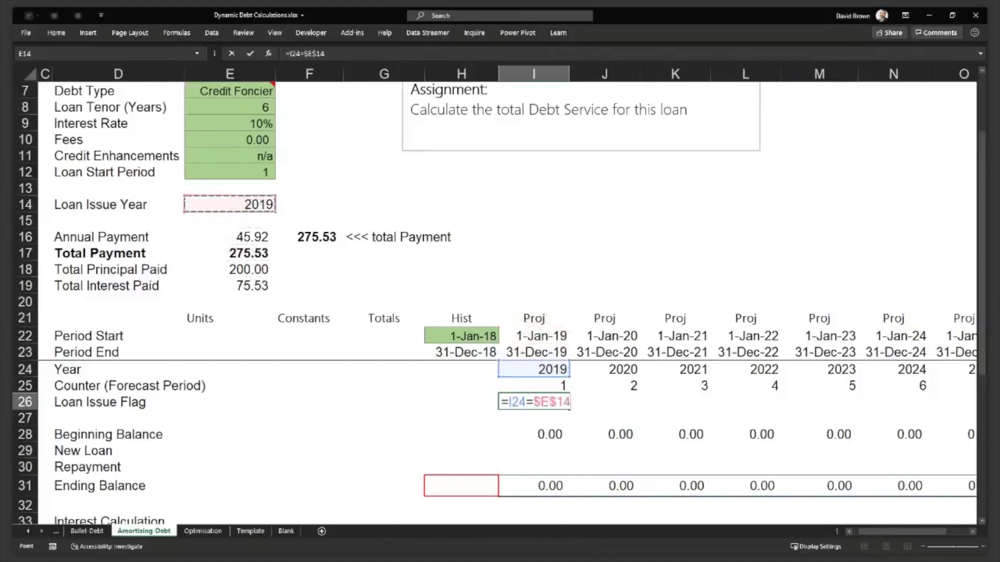
{"action": "key", "text": "Return"}
- Fill the Loan Issue Flag formula from I26 across the projected periods through R26
{"action": "key", "text": "Up"}
{"action": "key", "text": "shift+Right"}
{"action": "key", "text": "shift+Right"}
{"action": "key", "text": "shift+Right"}
{"action": "key", "text": "shift+Right"}
{"action": "key", "text": "shift+Right"}
{"action": "key", "text": "shift+Right"}
{"action": "key", "text": "shift+Right"}
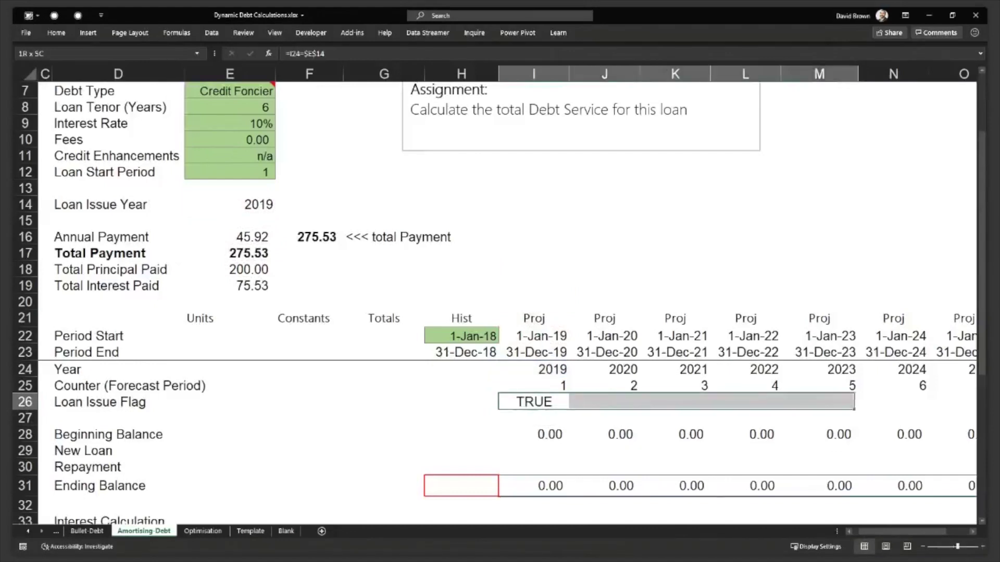
{"action": "key", "text": "shift+Right"}
{"action": "key", "text": "shift+Right"}
{"action": "key", "text": "shift+Right"}
{"action": "key", "text": "shift+Right"}
{"action": "key", "text": "shift+Left"}
{"action": "key", "text": "shift+Left"}
{"action": "key", "text": "shift+Left"}
{"action": "key", "text": "shift+Right"}
{"action": "key", "text": "ctrl+r"}
- Review the filled Loan Issue Flag row back to the first projected period in I26
{"action": "key", "text": "Left"}
{"action": "key", "text": "Left"}
{"action": "key", "text": "Left"}
{"action": "key", "text": "Left"}
{"action": "key", "text": "Left"}
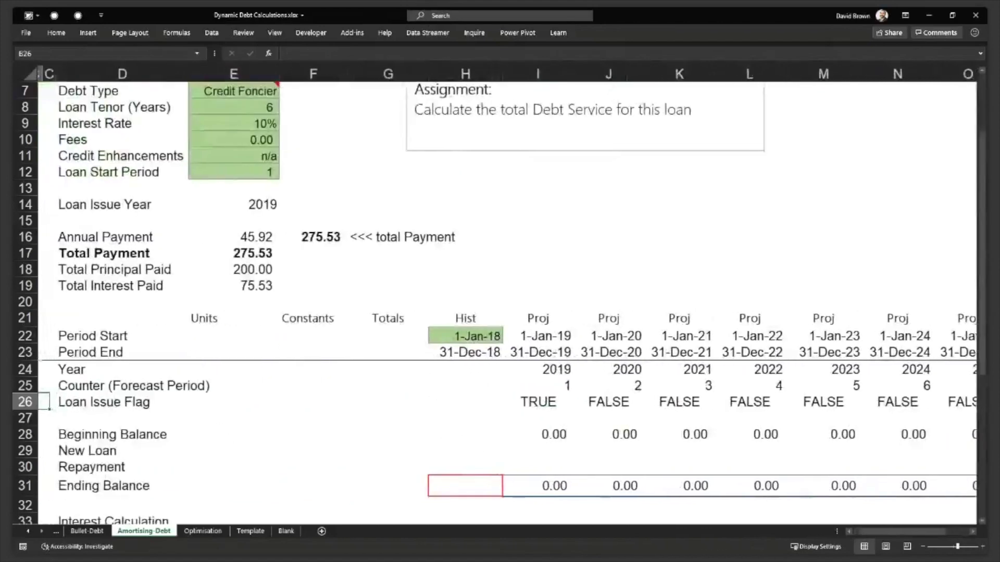
{"action": "key", "text": "Right"}
{"action": "key", "text": "Right"}
{"action": "key", "text": "Right"}
{"action": "key", "text": "Right"}
{"action": "key", "text": "Right"}
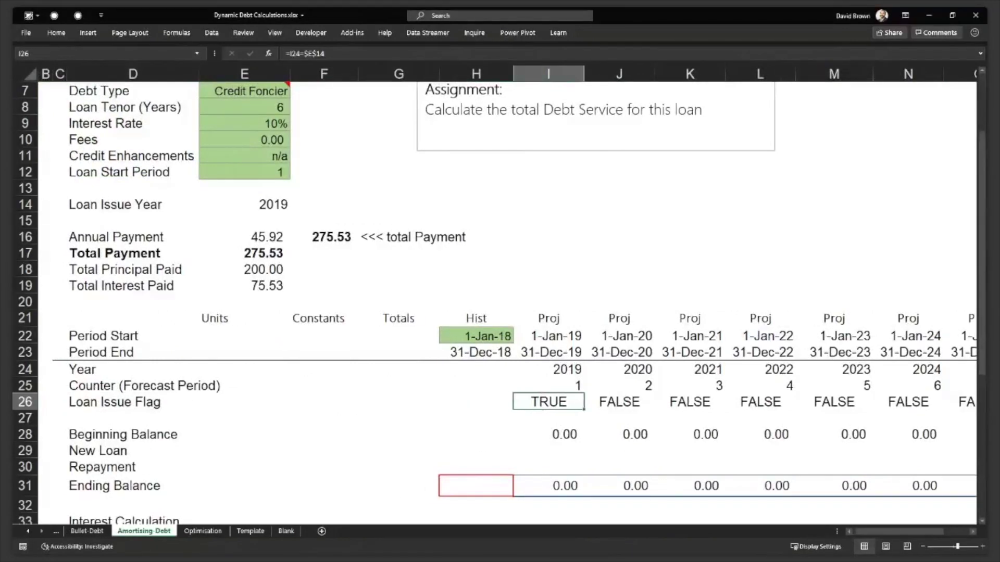
- Set the Loan Issue Year in E14 to 2022 to test the flag row
{"action": "key", "text": "Up"}
{"action": "key", "text": "Up"}
{"action": "key", "text": "Up"}
{"action": "key", "text": "Up"}
{"action": "key", "text": "Up"}
{"action": "key", "text": "Up"}
{"action": "key", "text": "Up"}
{"action": "key", "text": "Up"}
{"action": "key", "text": "Up"}
{"action": "key", "text": "Up"}
{"action": "key", "text": "Up"}
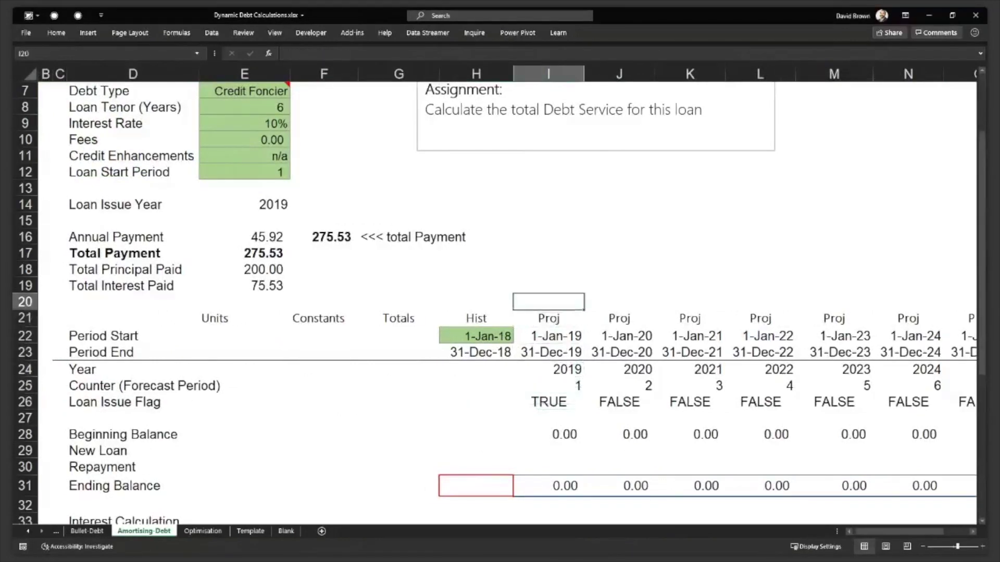
{"action": "key", "text": "Left"}
{"action": "key", "text": "Left"}
{"action": "key", "text": "Left"}
{"action": "key", "text": "Left"}
{"action": "key", "text": "Up"}
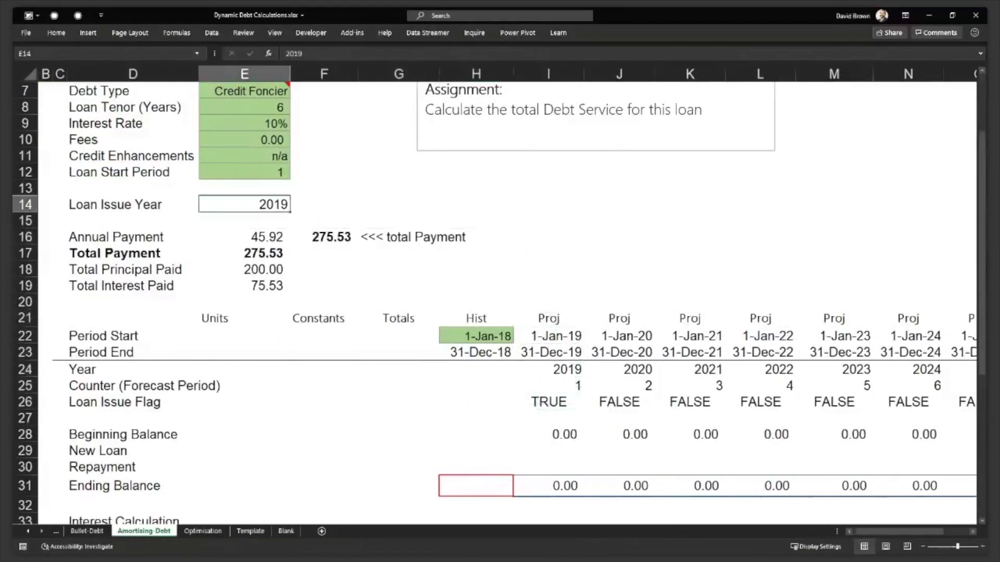
{"action": "type", "text": "2022"}
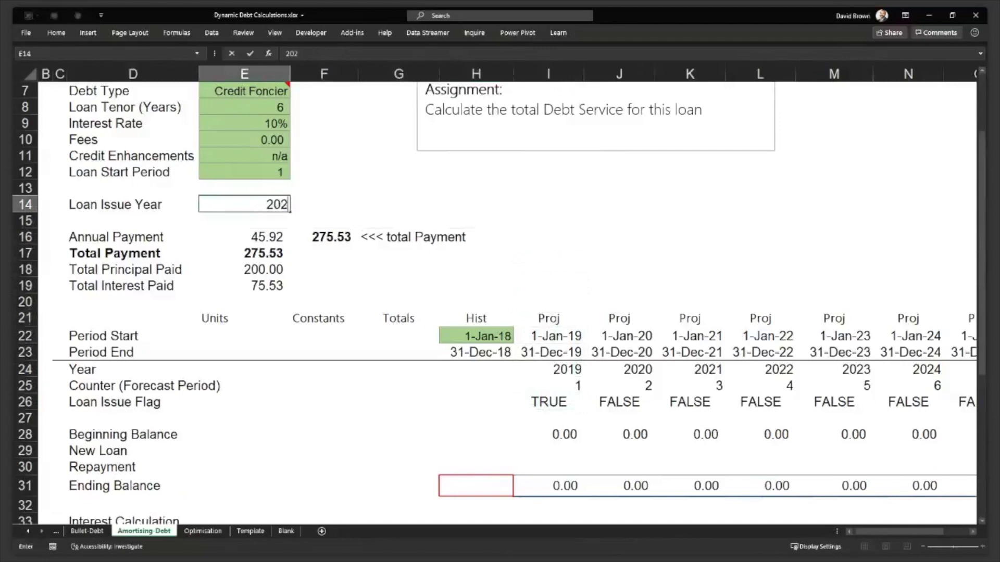
{"action": "key", "text": "Return"}
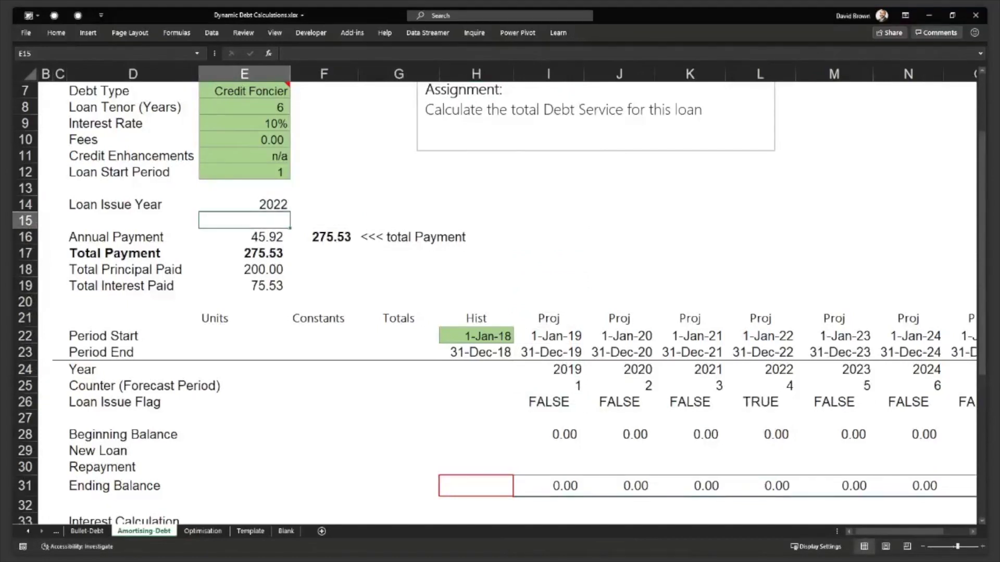
- Examine the Loan Issue Flag in L26 for the 2022 period
{"action": "key", "text": "Down"}
{"action": "key", "text": "Down"}
{"action": "key", "text": "Down"}
{"action": "key", "text": "Down"}
{"action": "key", "text": "Down"}
{"action": "key", "text": "Down"}
{"action": "key", "text": "Down"}
{"action": "key", "text": "Down"}
{"action": "key", "text": "Right"}
{"action": "key", "text": "Right"}
{"action": "key", "text": "Right"}
{"action": "key", "text": "Right"}
{"action": "key", "text": "Down"}
{"action": "key", "text": "Down"}
{"action": "key", "text": "Down"}
{"action": "key", "text": "Right"}
{"action": "key", "text": "Right"}
{"action": "key", "text": "Right"}
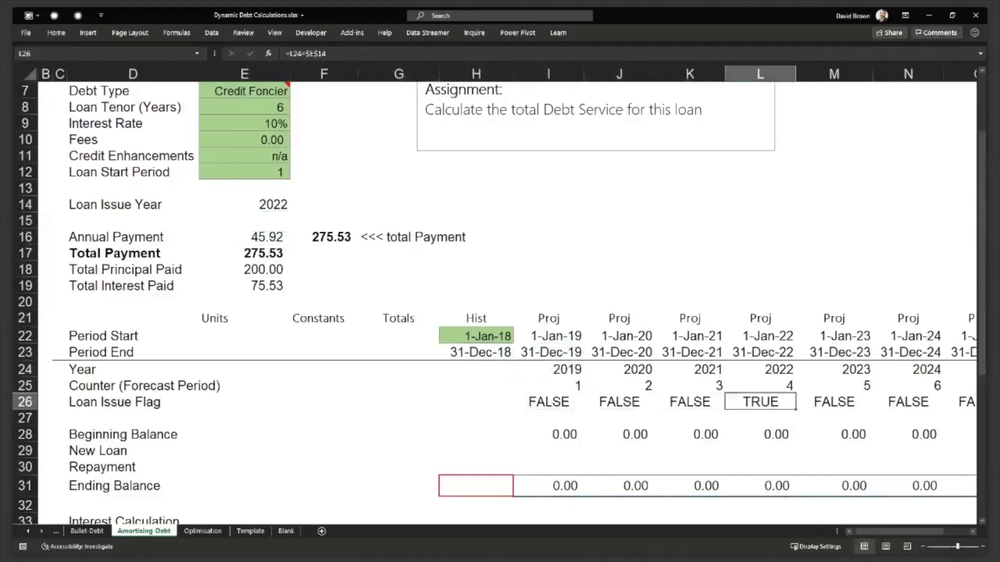
- Change the formula in I26 to =(I24=$E$14)*1 so the flag returns a number
{"action": "key", "text": "Left"}
{"action": "key", "text": "Left"}
{"action": "key", "text": "Left"}
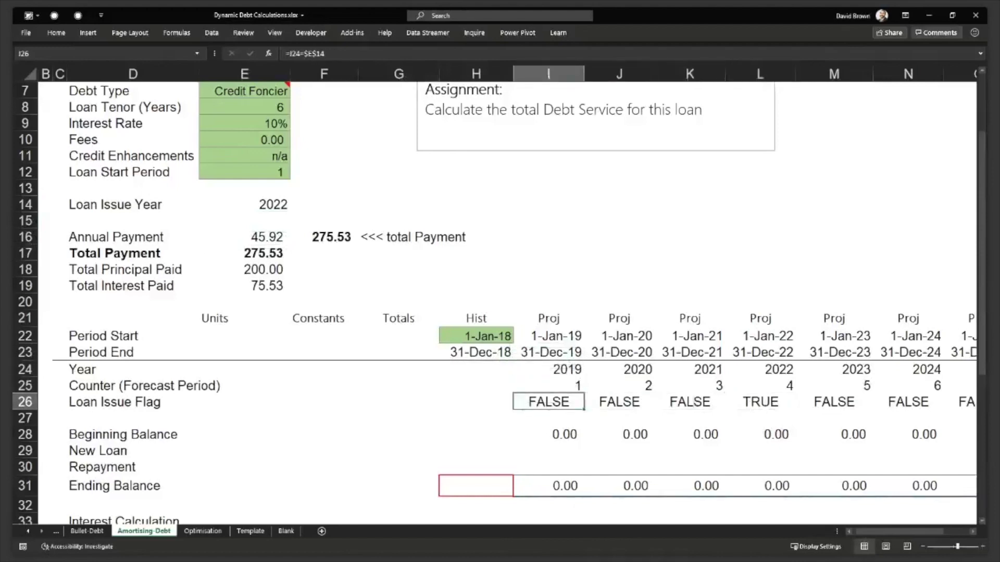
{"action": "key", "text": "F2"}
{"action": "left_click", "coordinate": [526, 401]}
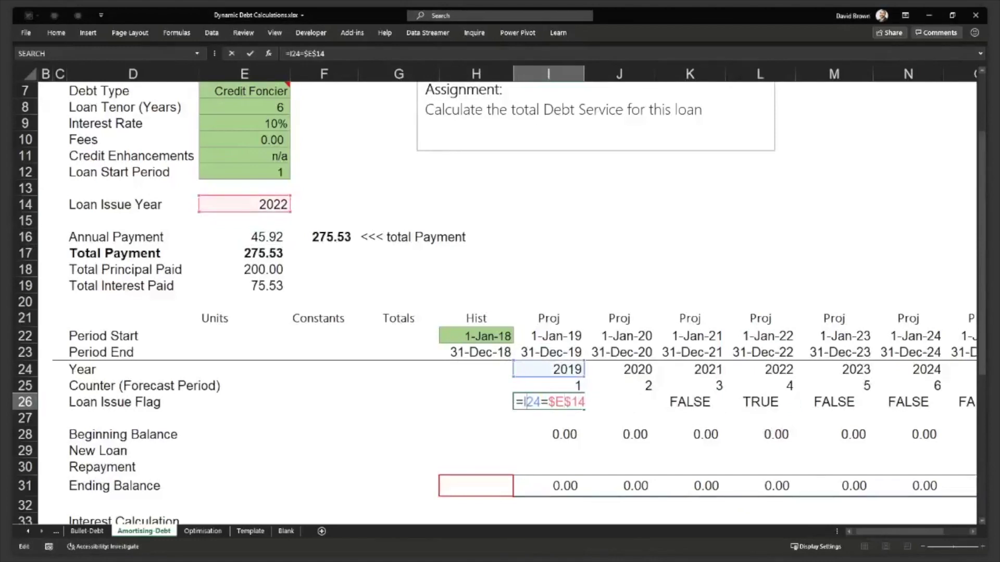
{"action": "type", "text": "("}
{"action": "key", "text": "Right"}
{"action": "key", "text": "Right"}
{"action": "key", "text": "Right"}
{"action": "key", "text": "Right"}
{"action": "key", "text": "Right"}
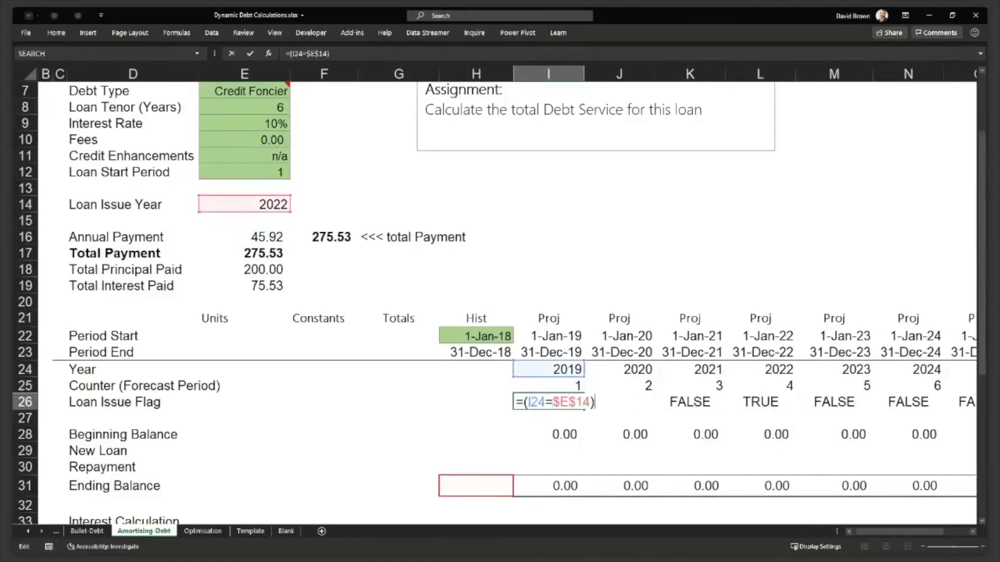
{"action": "type", "text": ")*1"}
{"action": "key", "text": "ctrl+Return"}
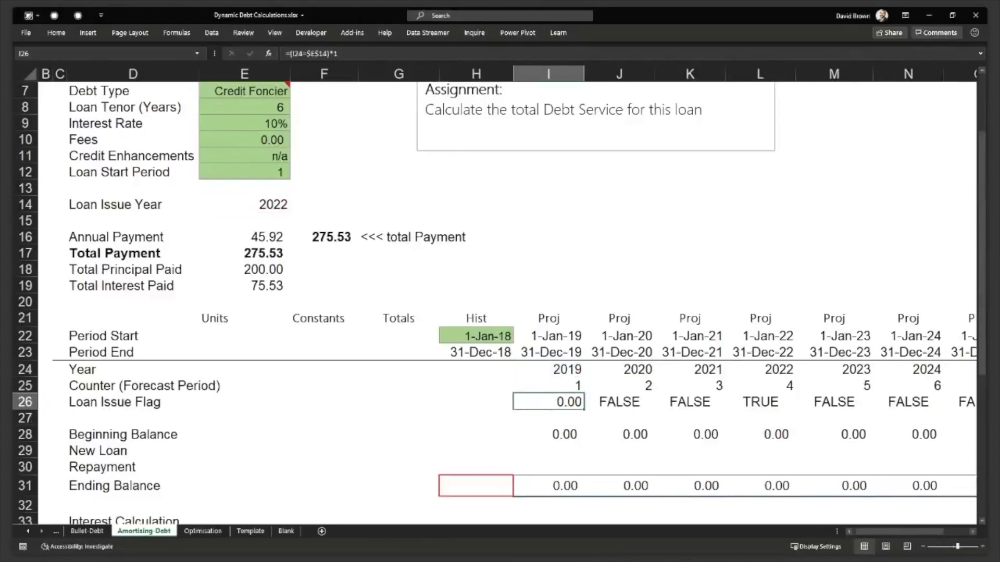
- Apply the General number format to I26 and fill the numeric flag formula across through R26
{"action": "key", "text": "ctrl+shift+asciitilde"}
{"action": "key", "text": "ctrl+shift+Right"}
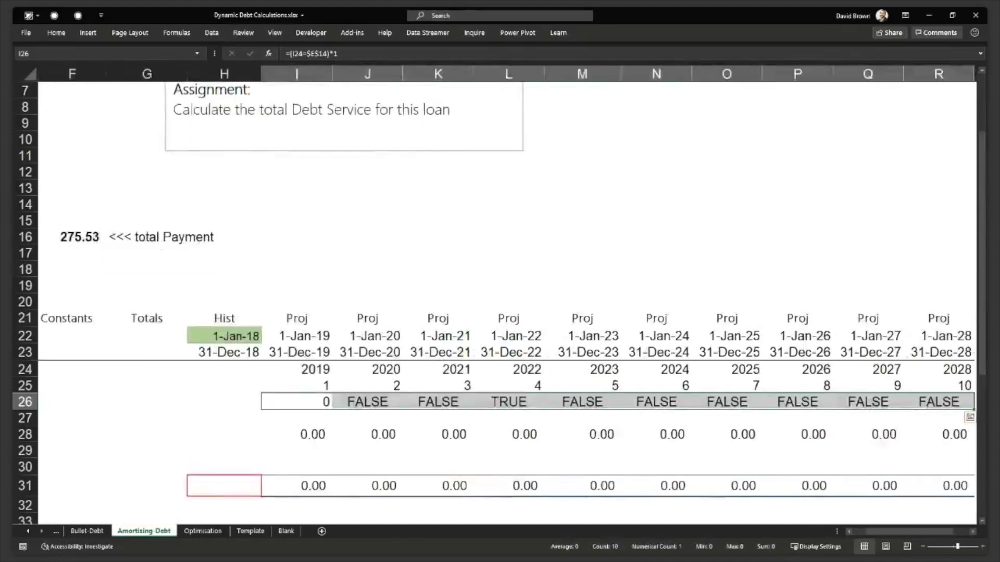
{"action": "key", "text": "ctrl+r"}
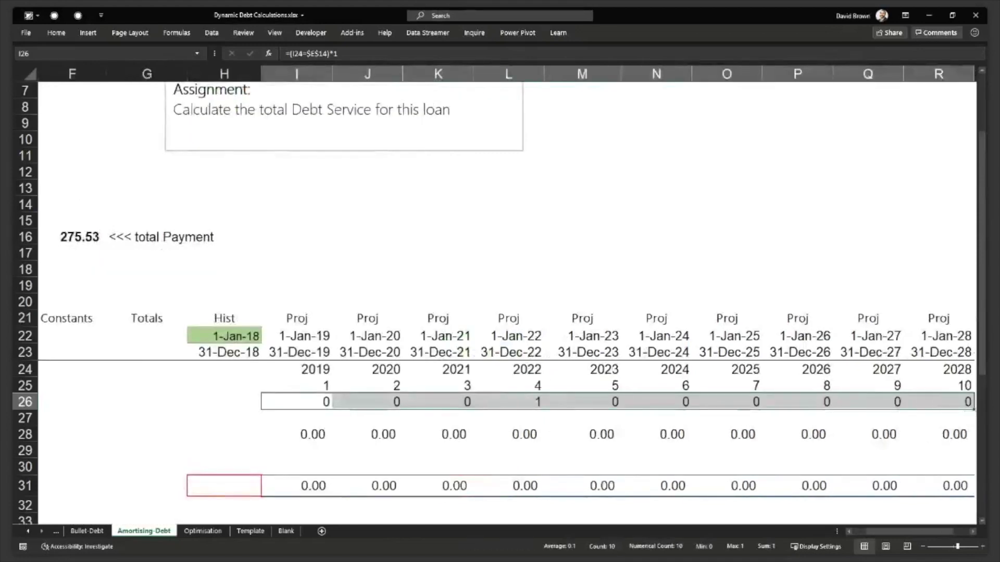
- Apply the custom number format 0;(0);- to the Loan Issue Flag cells I26 through R26
{"action": "key", "text": "ctrl+1"}
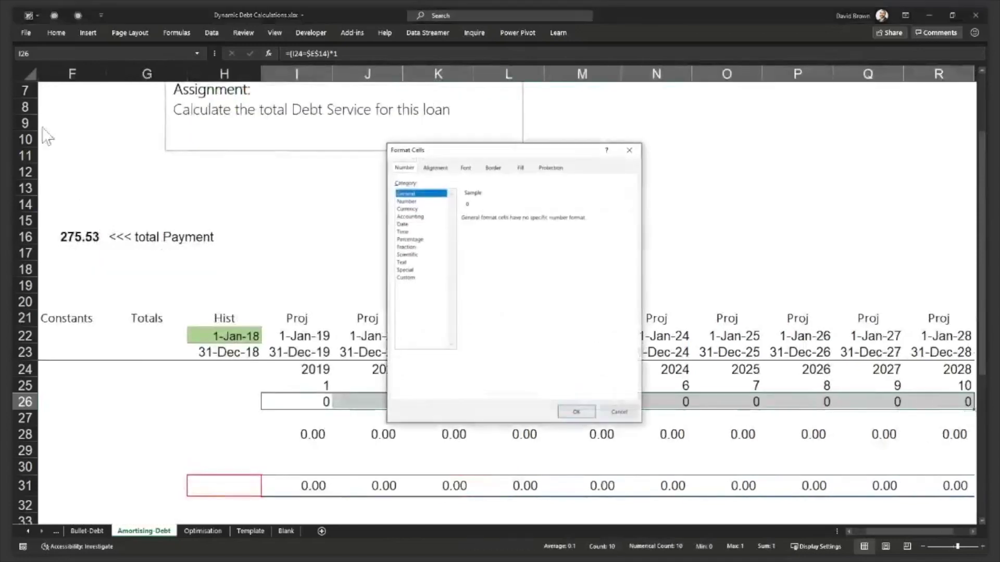
{"action": "left_click", "coordinate": [420, 277]}
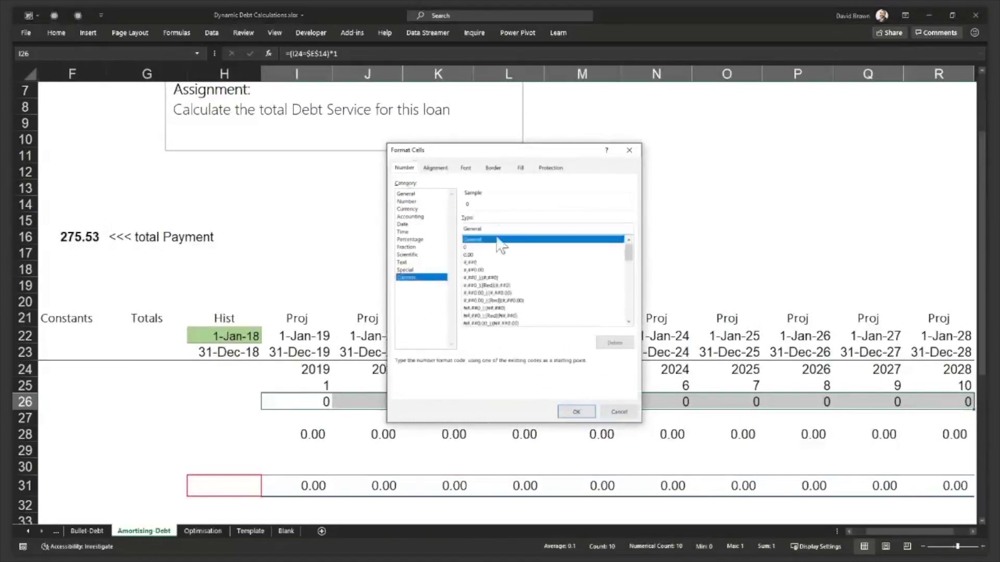
{"action": "left_click", "coordinate": [478, 262]}
{"action": "left_click_drag", "start_coordinate": [485, 230], "coordinate": [417, 215]}
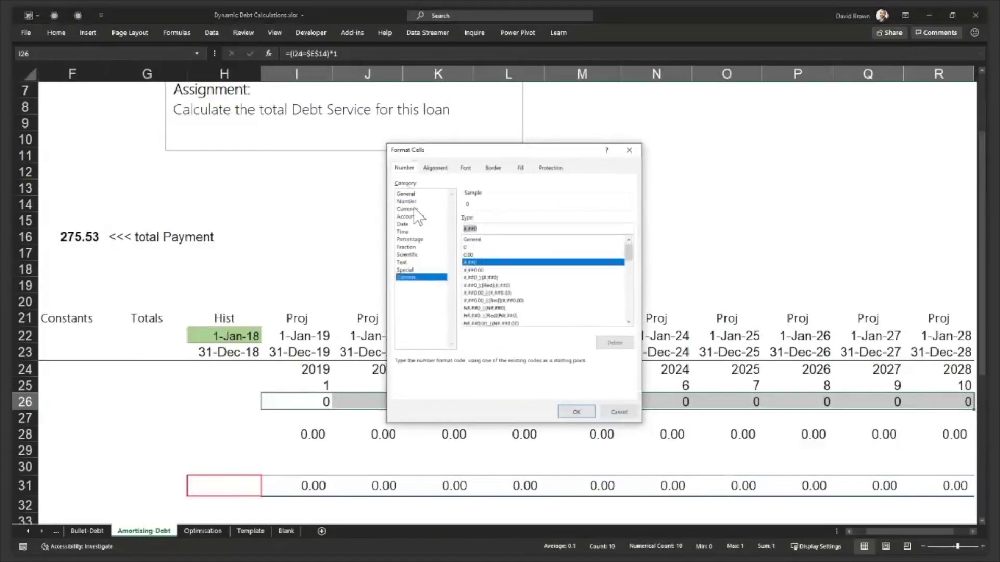
{"action": "type", "text": "0;(0);-"}
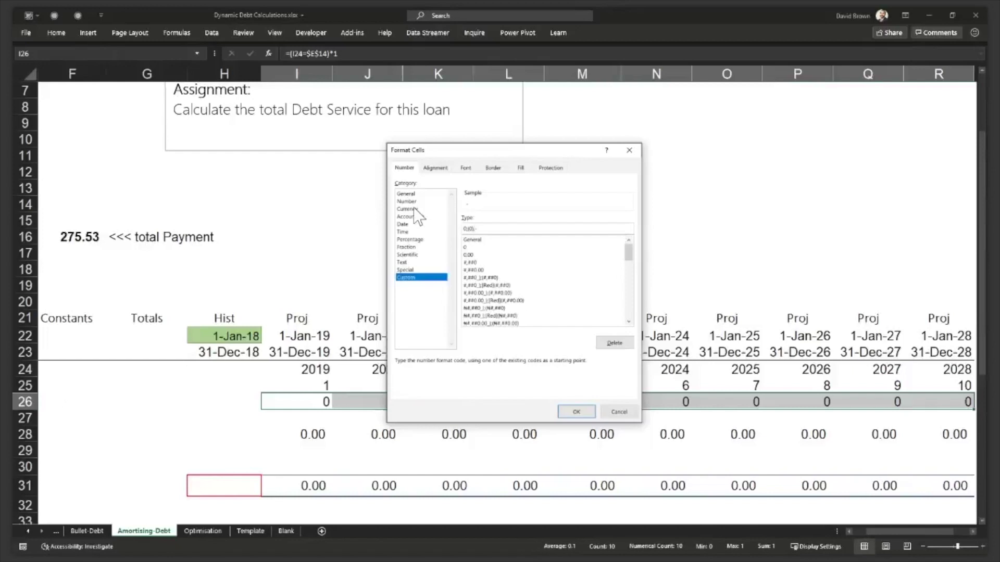
{"action": "left_click", "coordinate": [574, 412]}
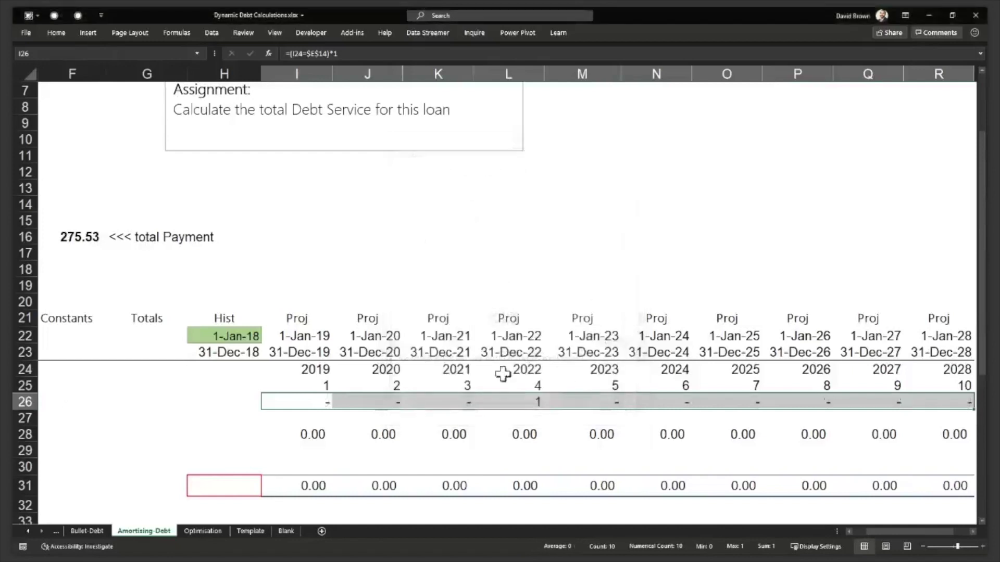
- Examine the reformatted Loan Issue Flag cells from I26 through L26
{"action": "left_click", "coordinate": [297, 404]}
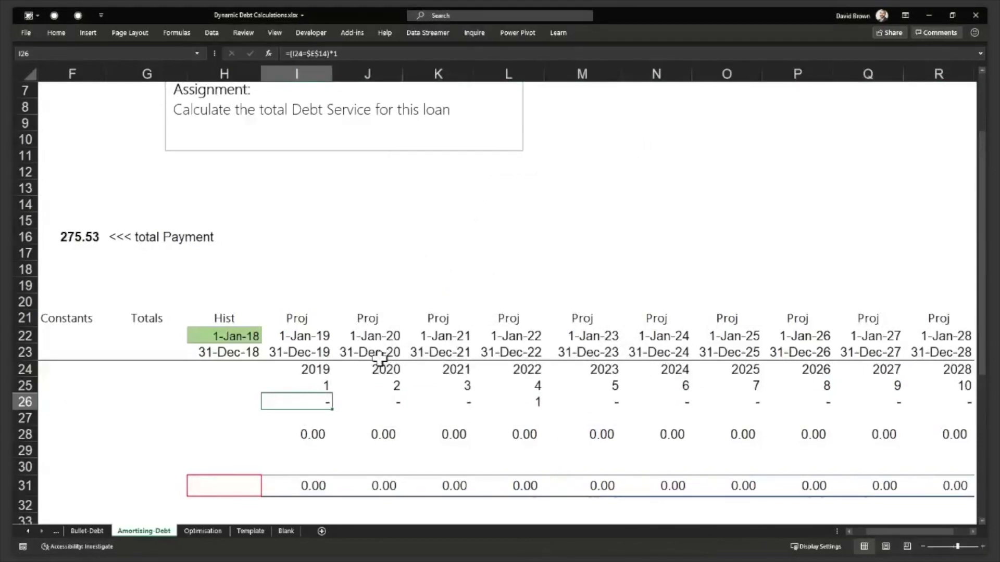
{"action": "key", "text": "Right"}
{"action": "key", "text": "Right"}
{"action": "key", "text": "Right"}
{"action": "key", "text": "Left"}
{"action": "key", "text": "Left"}
{"action": "key", "text": "Left"}
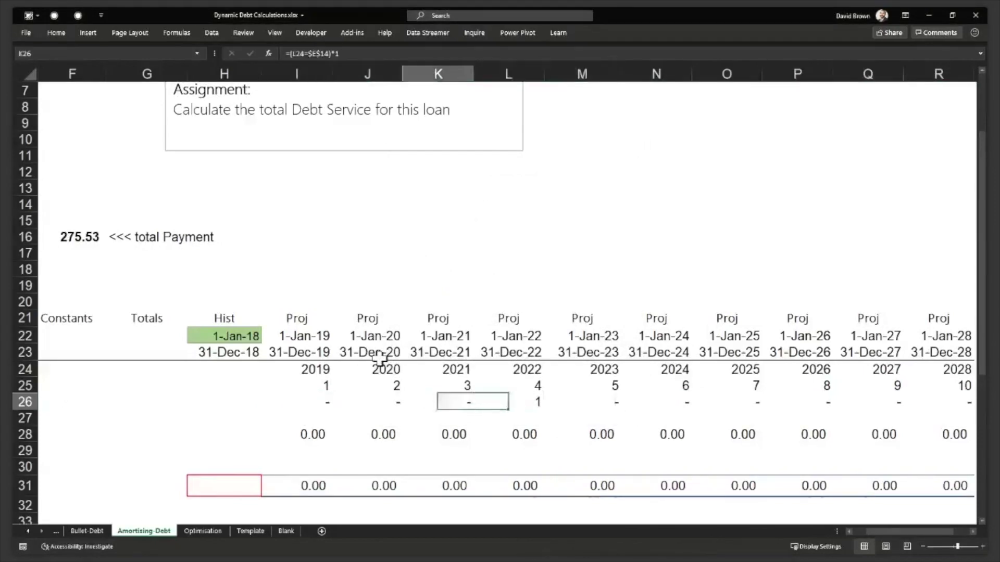
- Set the Loan Issue Year in E14 back to 2019
{"action": "key", "text": "Left"}
{"action": "key", "text": "Left"}
{"action": "key", "text": "Left"}
{"action": "key", "text": "Left"}
{"action": "key", "text": "Right"}
{"action": "key", "text": "Right"}
{"action": "key", "text": "Right"}
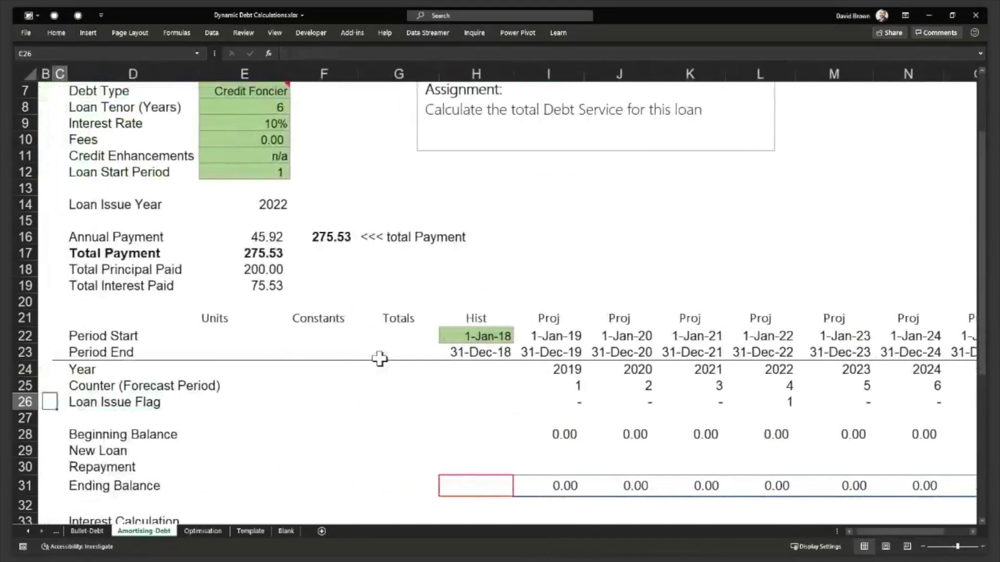
{"action": "key", "text": "Up"}
{"action": "key", "text": "Up"}
{"action": "key", "text": "Up"}
{"action": "key", "text": "Up"}
{"action": "key", "text": "Up"}
{"action": "key", "text": "Up"}
{"action": "key", "text": "Up"}
{"action": "key", "text": "Up"}
{"action": "key", "text": "Up"}
{"action": "key", "text": "Up"}
{"action": "key", "text": "Up"}
{"action": "key", "text": "Up"}
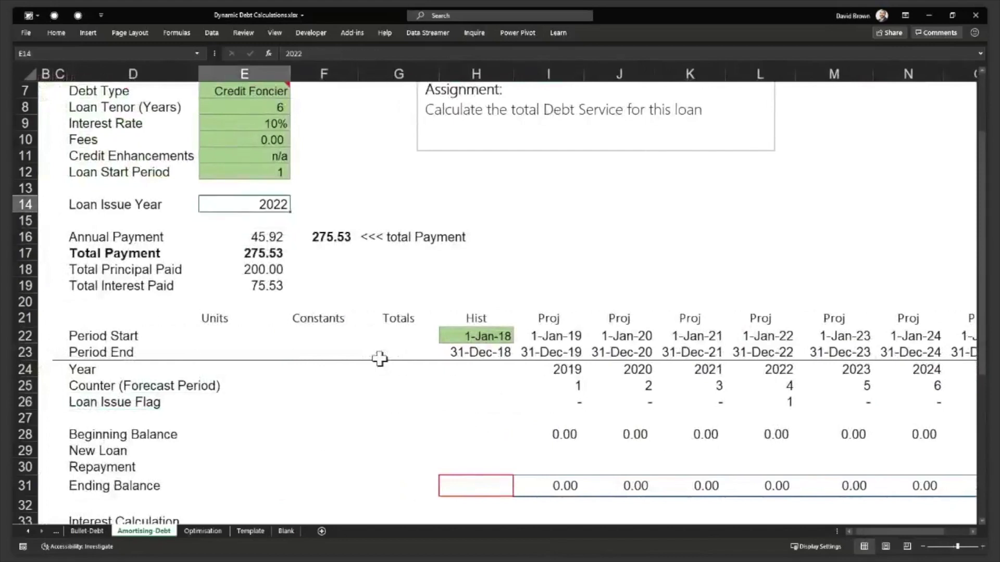
{"action": "type", "text": "2019"}
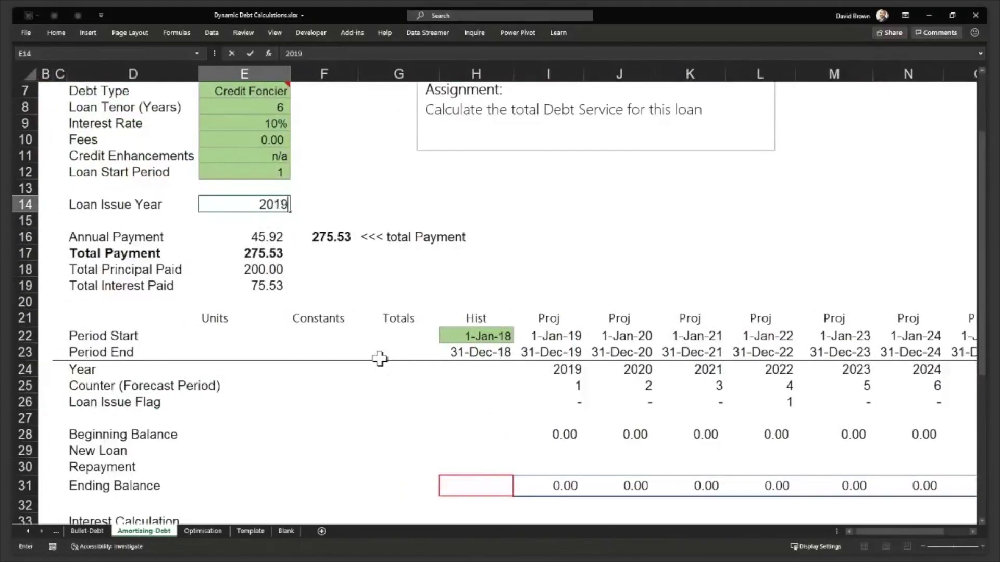
{"action": "key", "text": "Return"}
- Check the Loan Issue Flag row against the restored Loan Issue Year
{"action": "key", "text": "Return"}
{"action": "key", "text": "Down"}
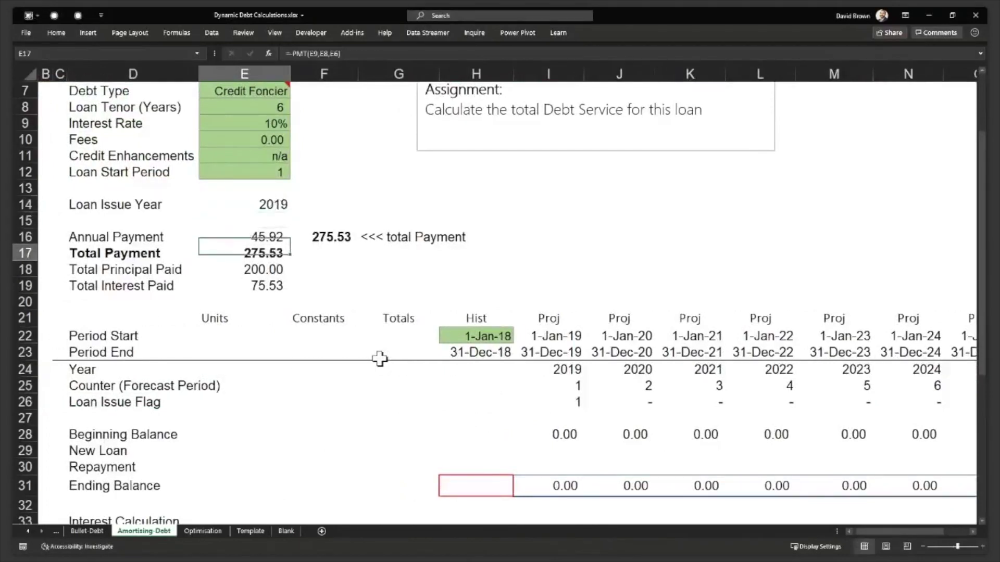
{"action": "key", "text": "Down"}
{"action": "key", "text": "Down"}
{"action": "key", "text": "Down"}
{"action": "key", "text": "Down"}
{"action": "key", "text": "Down"}
{"action": "key", "text": "Down"}
{"action": "key", "text": "Down"}
{"action": "key", "text": "Down"}
{"action": "key", "text": "Down"}
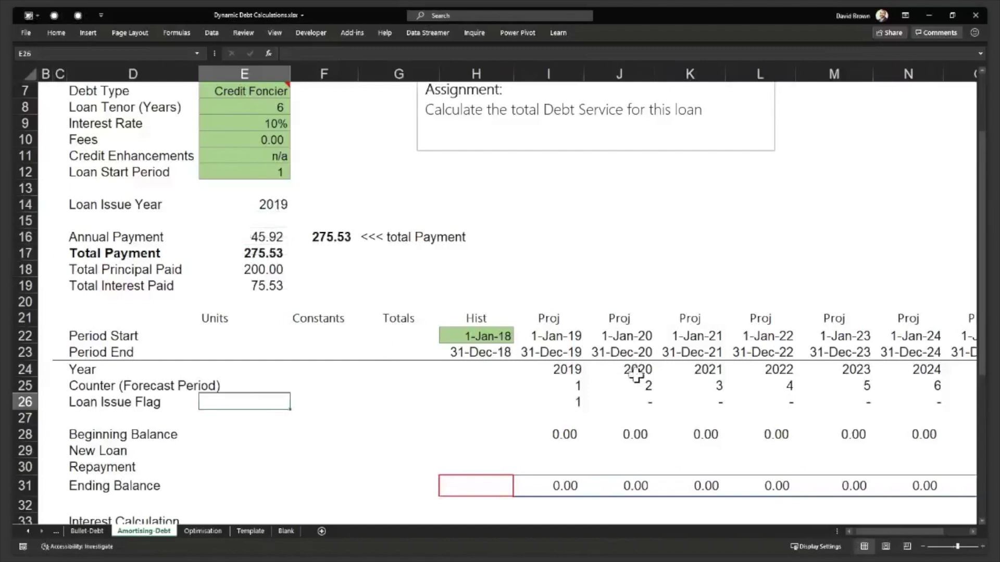
- Enter the formula =I26*$E$6 in I29 to calculate the New Loan for the first projected period
{"action": "left_click", "coordinate": [571, 451]}
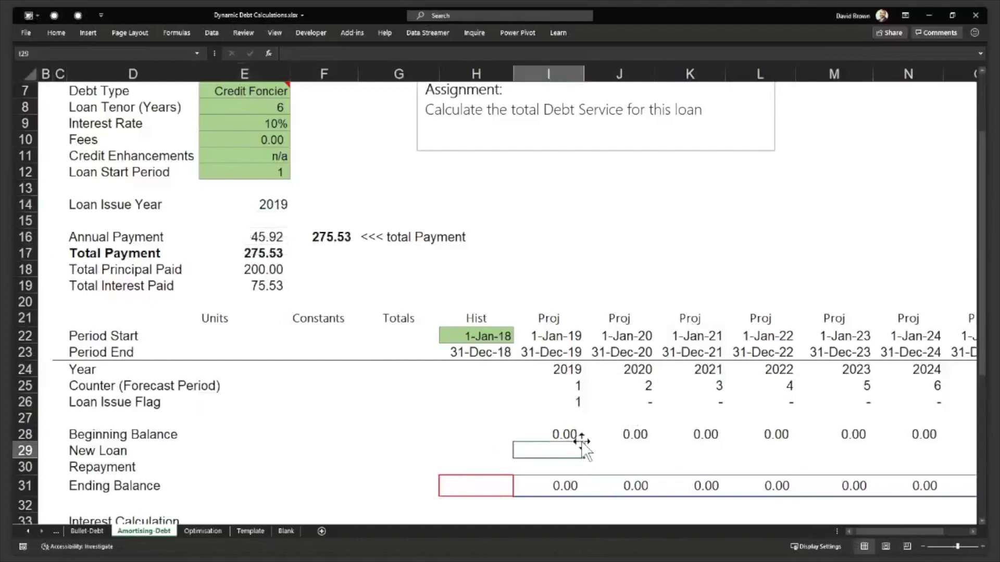
{"action": "type", "text": "="}
{"action": "left_click", "coordinate": [578, 402]}
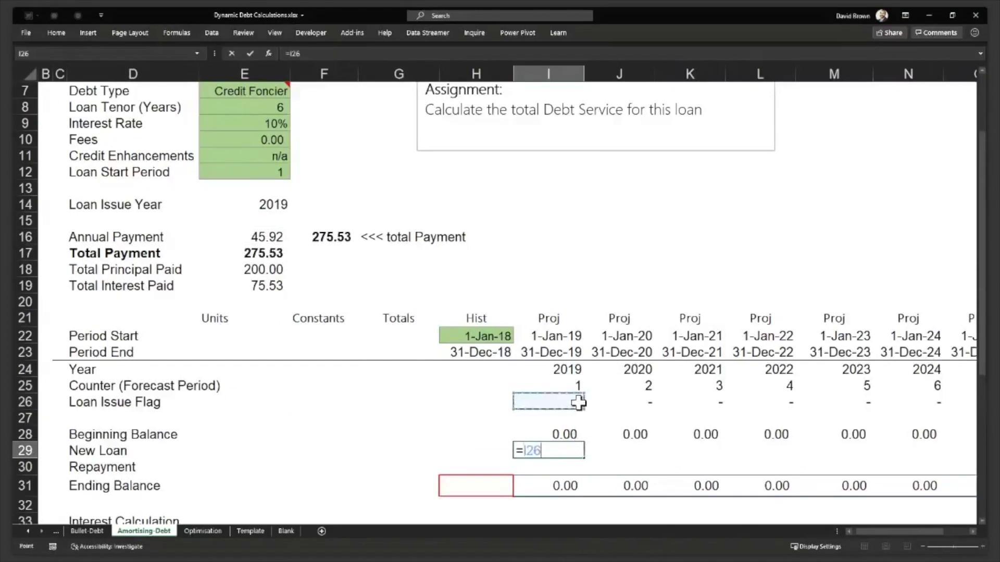
{"action": "type", "text": "*"}
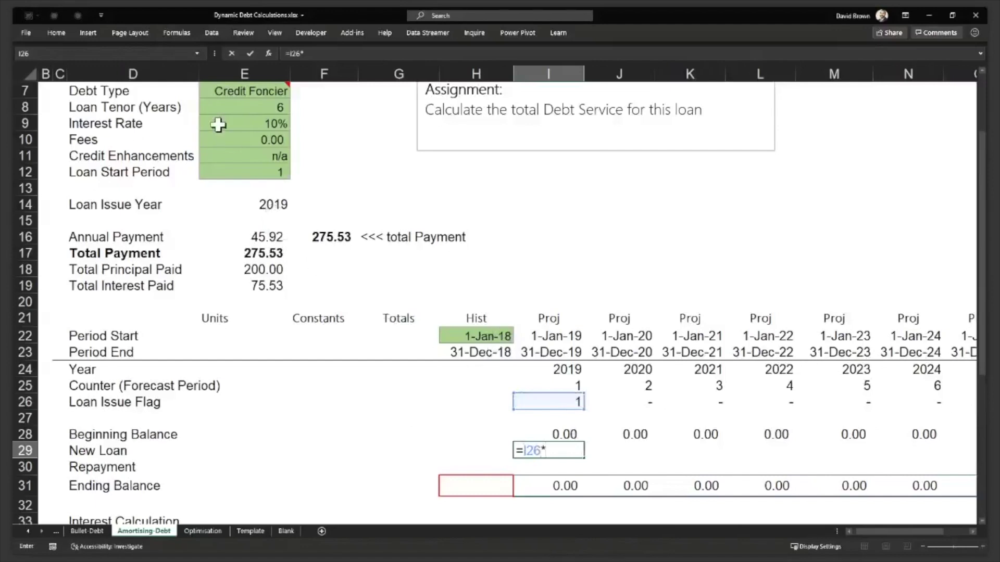
{"action": "scroll", "coordinate": [218, 125], "scroll_direction": "up", "scroll_amount": 2}
{"action": "left_click", "coordinate": [256, 176]}
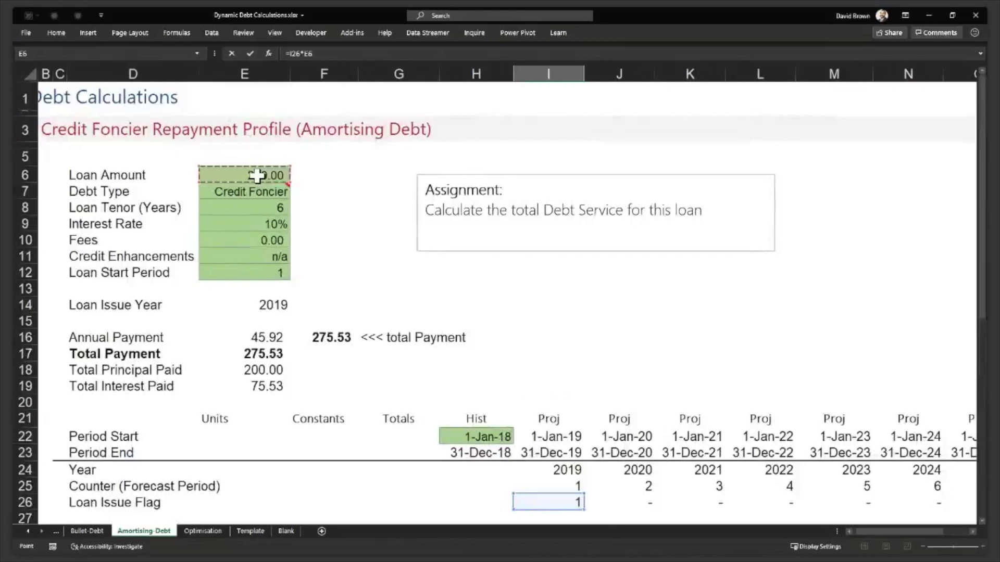
{"action": "key", "text": "F4"}
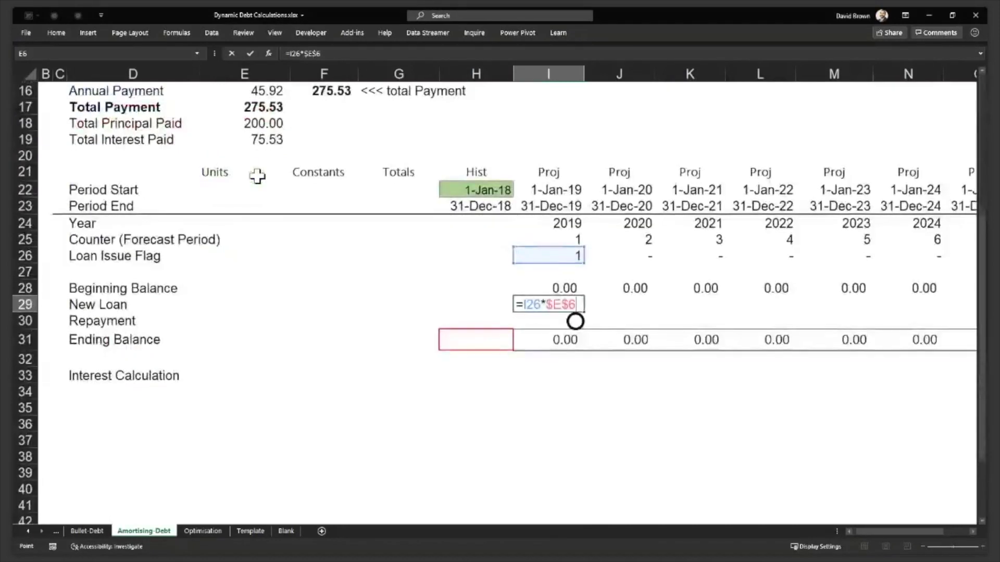
{"action": "key", "text": "ctrl+Return"}
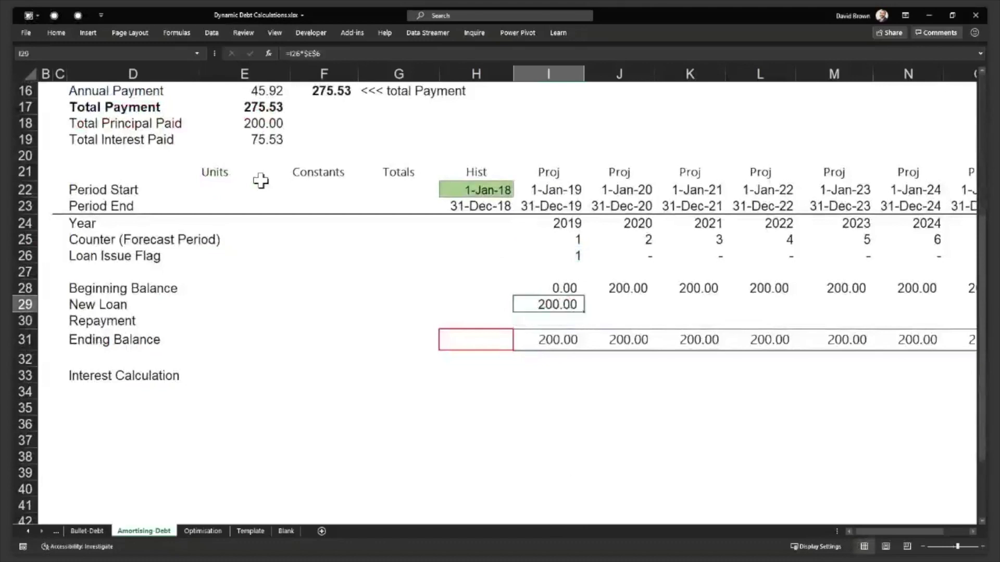
- Fill the New Loan formula from I29 across to R29
{"action": "key", "text": "ctrl+shift+Right"}
{"action": "key", "text": "shift+Left"}
{"action": "key", "text": "shift+Left"}
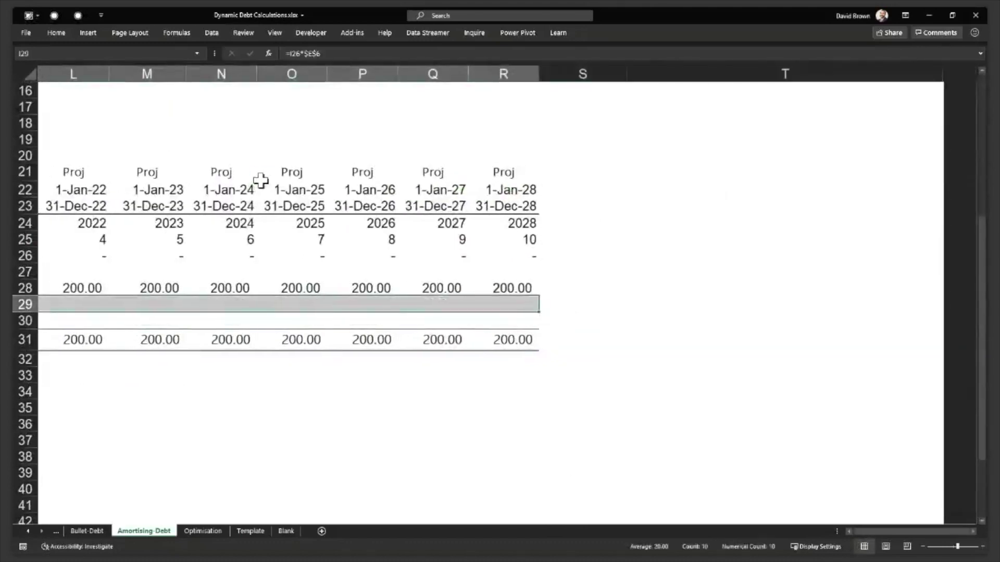
{"action": "key", "text": "ctrl+r"}
- Set the Loan Issue Year in E14 to 2021
{"action": "key", "text": "Left"}
{"action": "key", "text": "Left"}
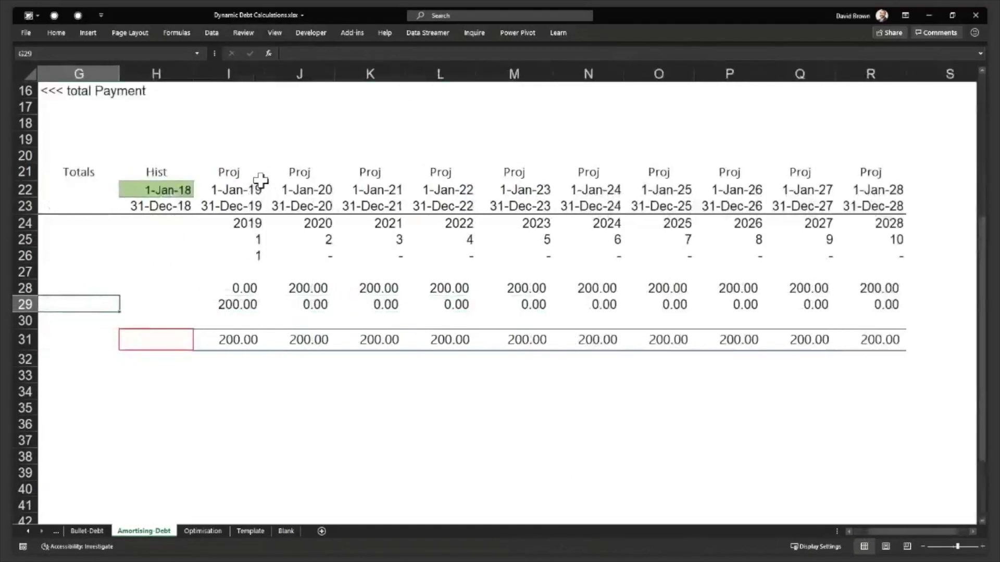
{"action": "key", "text": "Left"}
{"action": "key", "text": "Left"}
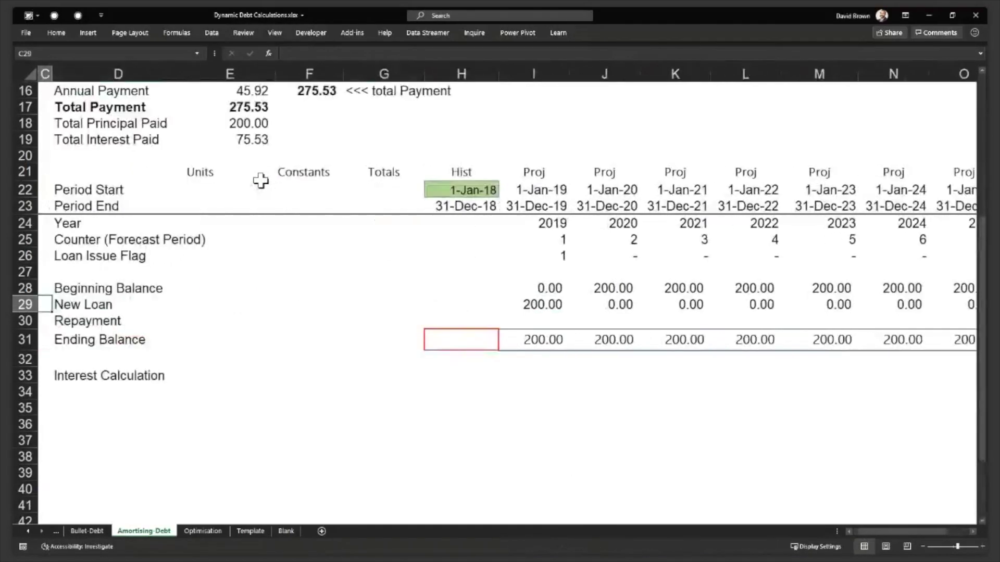
{"action": "key", "text": "Up"}
{"action": "key", "text": "Up"}
{"action": "key", "text": "Up"}
{"action": "key", "text": "Up"}
{"action": "key", "text": "Up"}
{"action": "key", "text": "Up"}
{"action": "key", "text": "Up"}
{"action": "key", "text": "Up"}
{"action": "key", "text": "Up"}
{"action": "key", "text": "Up"}
{"action": "key", "text": "Up"}
{"action": "key", "text": "Up"}
{"action": "key", "text": "Up"}
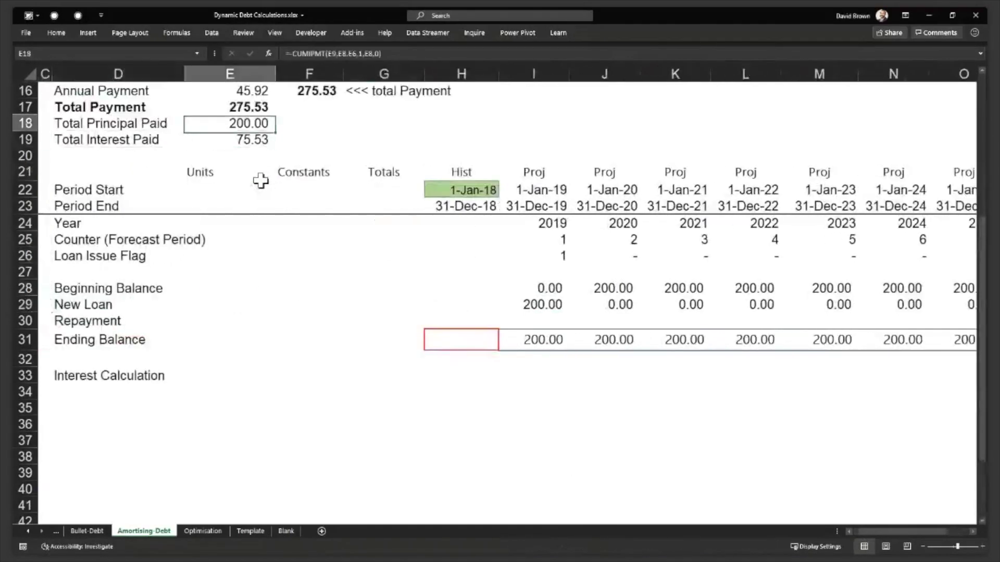
{"action": "key", "text": "Up"}
{"action": "key", "text": "Up"}
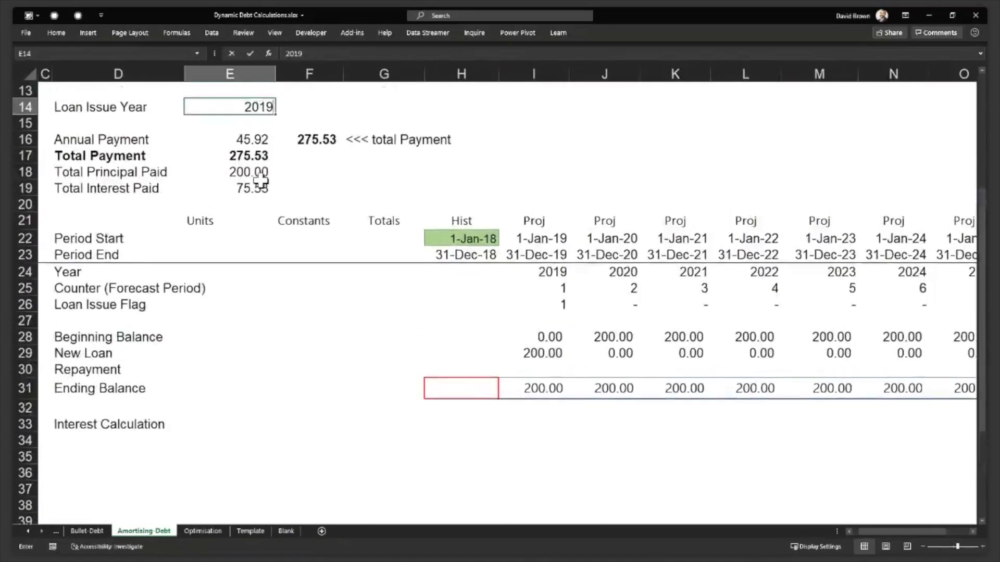
{"action": "type", "text": "2021"}
{"action": "key", "text": "Down"}
- Check how the Loan Issue Flag and New Loan rows respond to the new issue year, including the formula in K29
{"action": "key", "text": "Down"}
{"action": "key", "text": "Down"}
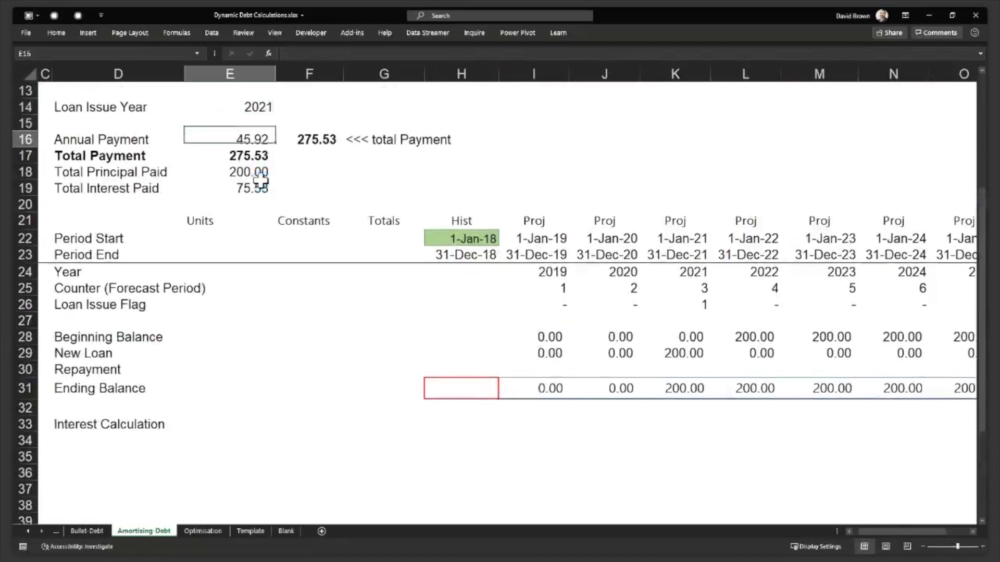
{"action": "key", "text": "Down"}
{"action": "key", "text": "Down"}
{"action": "key", "text": "Down"}
{"action": "key", "text": "Down"}
{"action": "key", "text": "Down"}
{"action": "key", "text": "Down"}
{"action": "key", "text": "Down"}
{"action": "key", "text": "Down"}
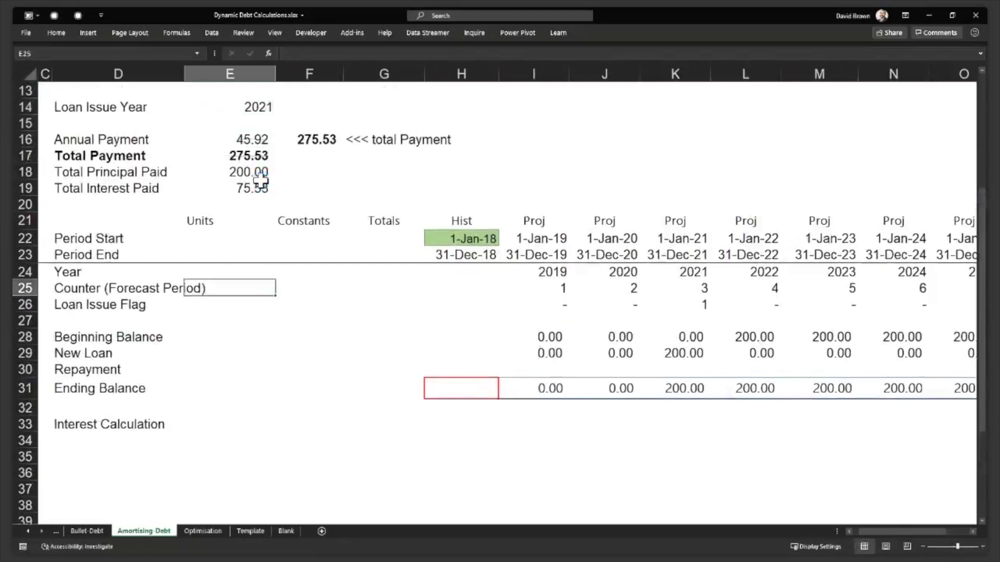
{"action": "left_click", "coordinate": [706, 354]}
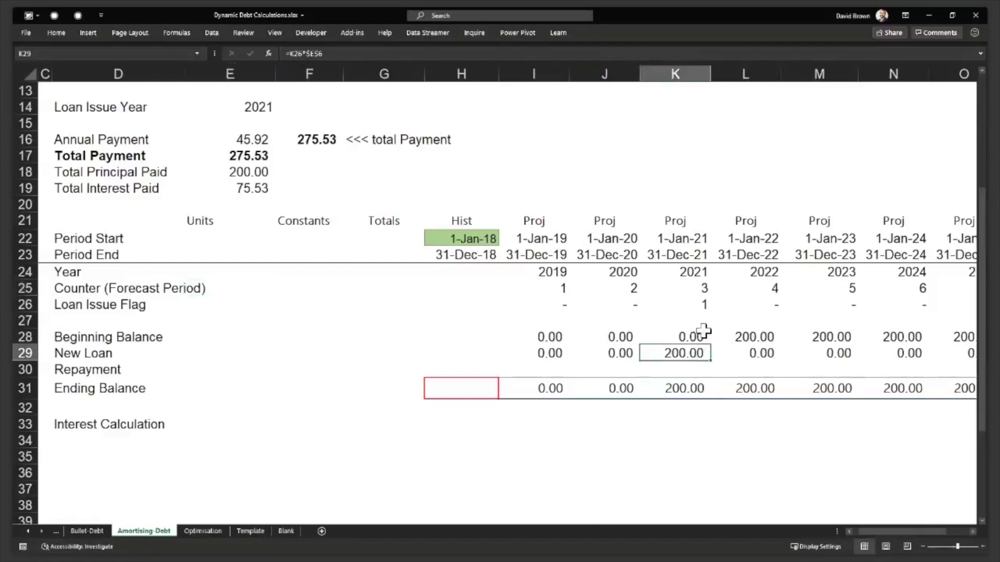
- Insert a blank row at row 27, directly below the Loan Issue Flag
{"action": "key", "text": "Up"}
{"action": "key", "text": "Up"}
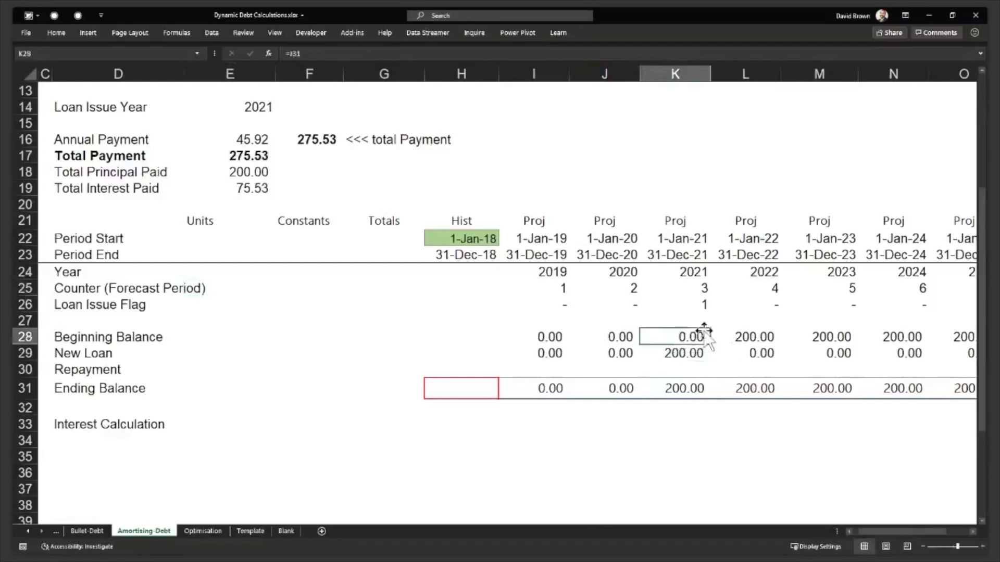
{"action": "key", "text": "shift+space"}
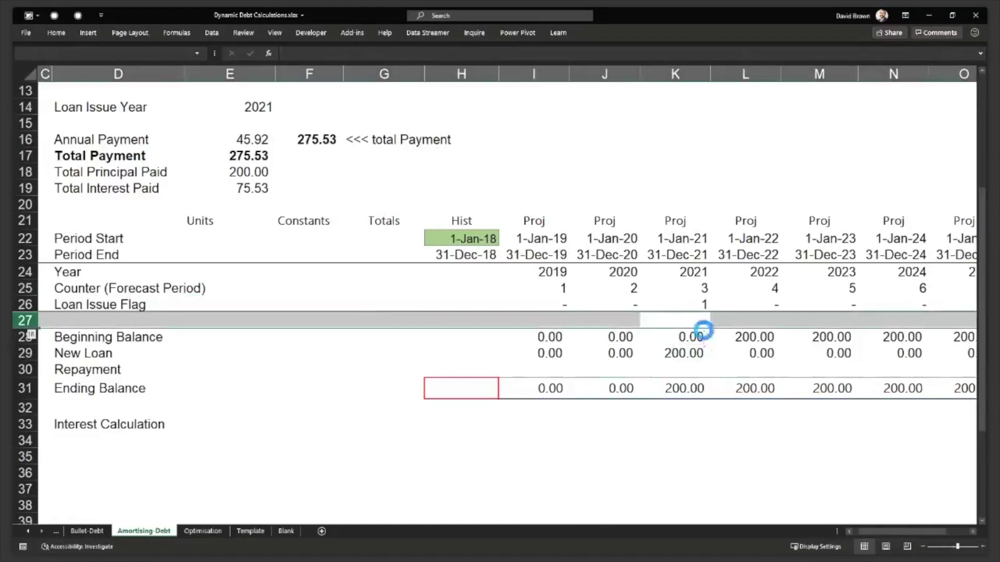
{"action": "key", "text": "ctrl+shift+plus"}
- Label the inserted row "Loan Active" in D27
{"action": "key", "text": "Left"}
{"action": "key", "text": "Left"}
{"action": "key", "text": "Left"}
{"action": "key", "text": "Left"}
{"action": "key", "text": "Left"}
{"action": "key", "text": "Left"}
{"action": "key", "text": "Left"}
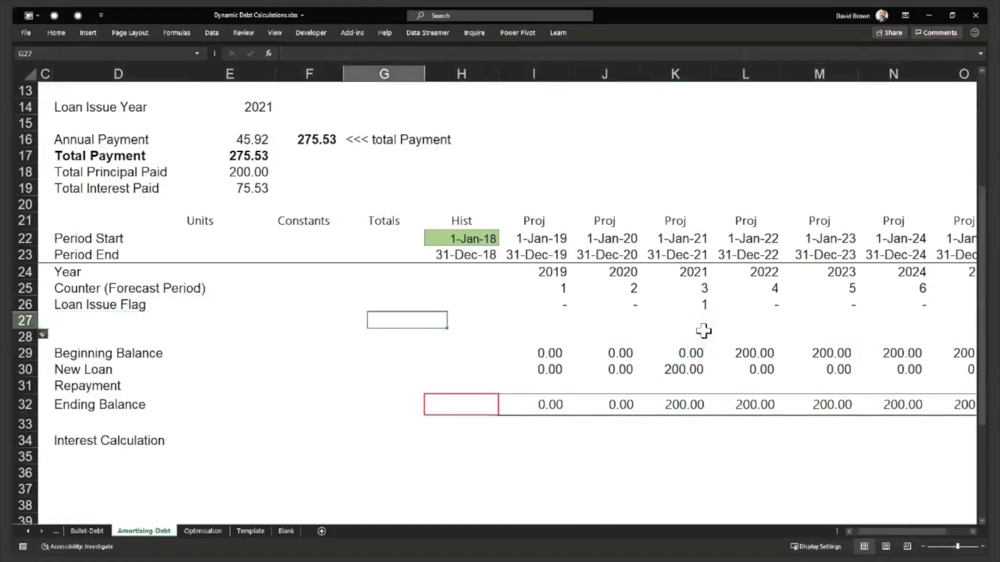
{"action": "type", "text": "Loan"}
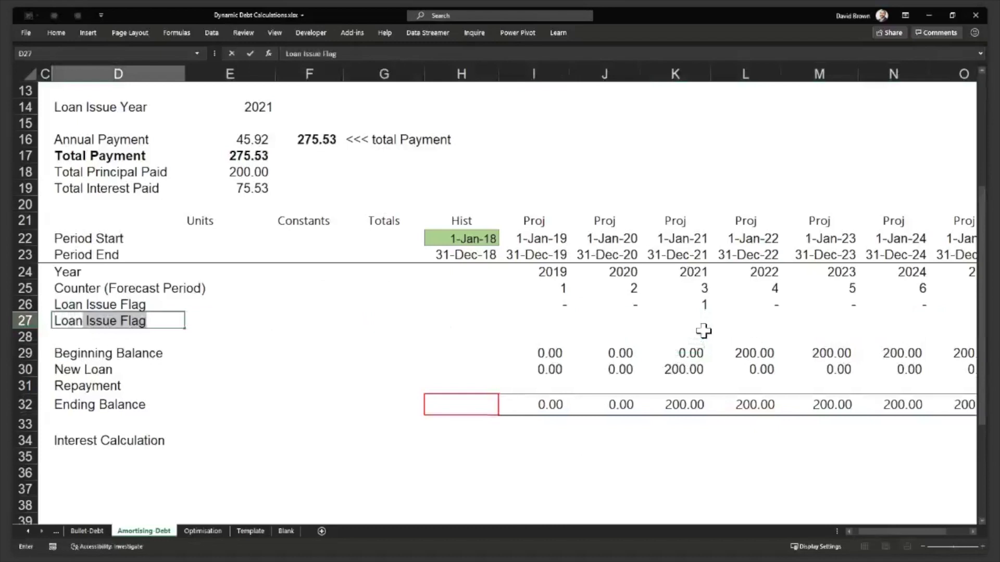
{"action": "type", "text": " Active"}
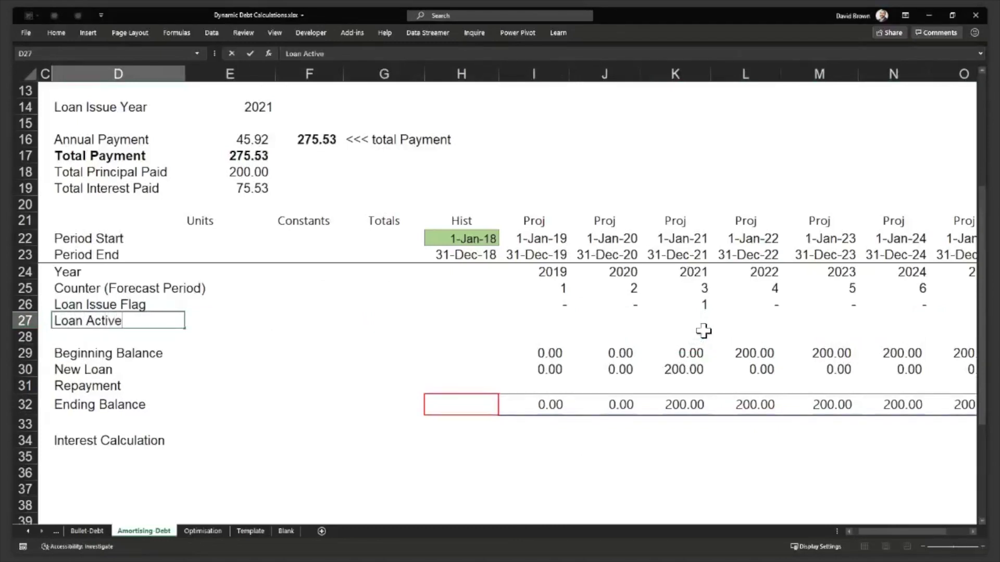
{"action": "key", "text": "Return"}
{"action": "key", "text": "Up"}
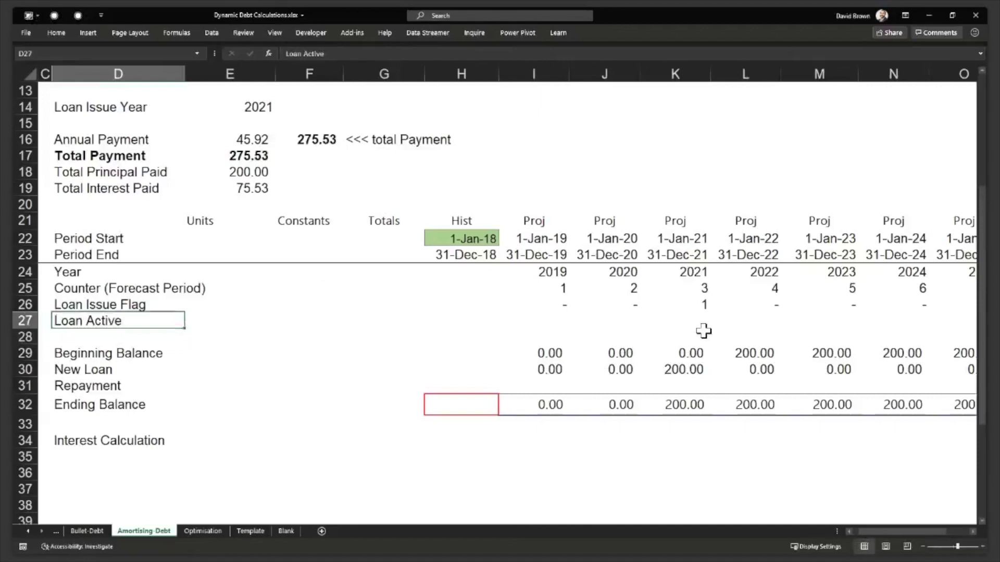
- Insert a blank row at row 15, directly below the Loan Issue Year
{"action": "key", "text": "Right"}
{"action": "key", "text": "Right"}
{"action": "key", "text": "Right"}
{"action": "key", "text": "Right"}
{"action": "key", "text": "Right"}
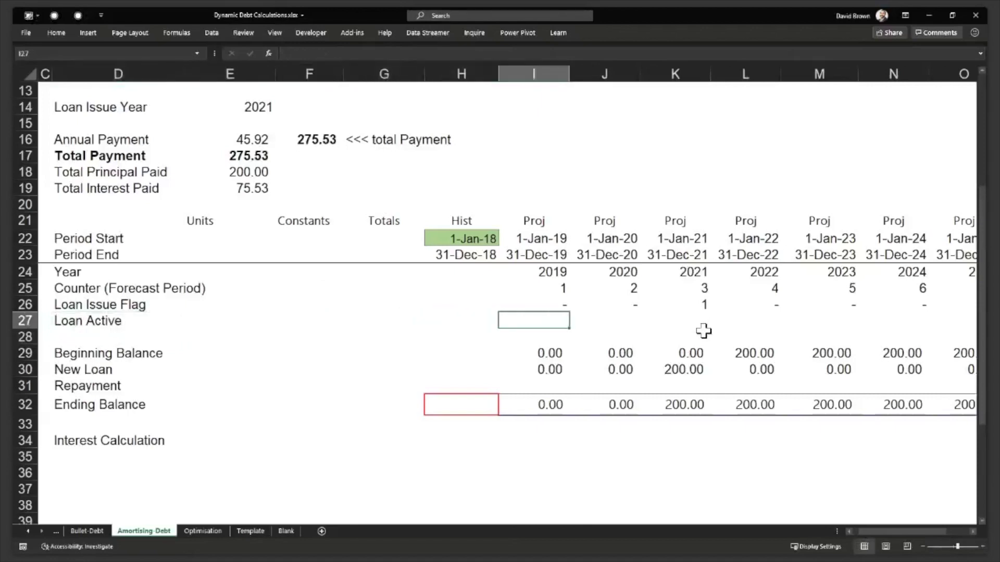
{"action": "key", "text": "Up"}
{"action": "key", "text": "Up"}
{"action": "key", "text": "Up"}
{"action": "key", "text": "Up"}
{"action": "key", "text": "Up"}
{"action": "key", "text": "Up"}
{"action": "key", "text": "Up"}
{"action": "key", "text": "Up"}
{"action": "key", "text": "Up"}
{"action": "key", "text": "Up"}
{"action": "key", "text": "Up"}
{"action": "key", "text": "Up"}
{"action": "key", "text": "Up"}
{"action": "key", "text": "Up"}
{"action": "key", "text": "Up"}
{"action": "key", "text": "Up"}
{"action": "key", "text": "Up"}
{"action": "key", "text": "Up"}
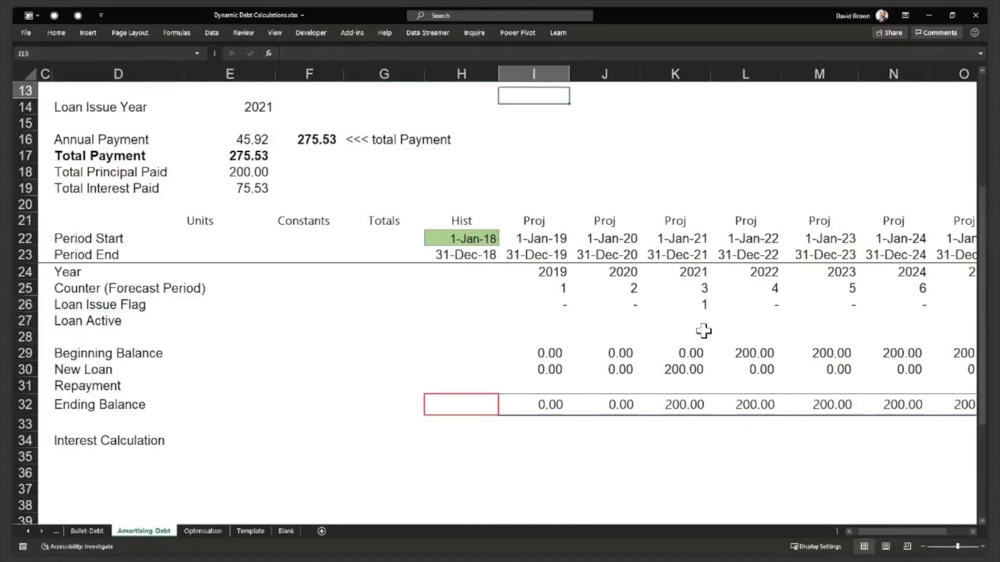
{"action": "key", "text": "Left"}
{"action": "key", "text": "Left"}
{"action": "key", "text": "Left"}
{"action": "key", "text": "Left"}
{"action": "key", "text": "Down"}
{"action": "key", "text": "Down"}
{"action": "key", "text": "Down"}
{"action": "key", "text": "Down"}
{"action": "key", "text": "Down"}
{"action": "key", "text": "Down"}
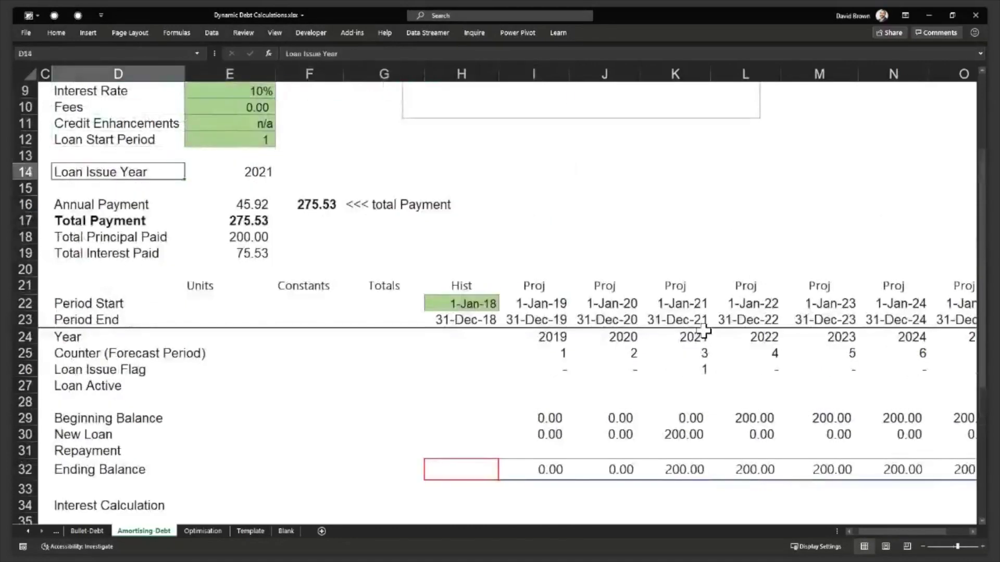
{"action": "key", "text": "Up"}
{"action": "key", "text": "Down"}
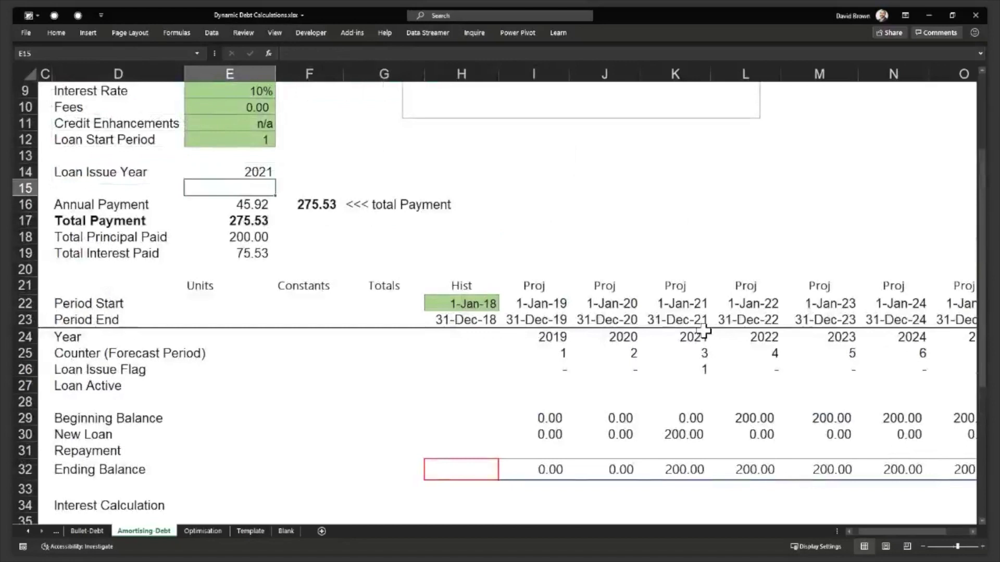
{"action": "key", "text": "shift+space"}
{"action": "key", "text": "ctrl+shift+plus"}
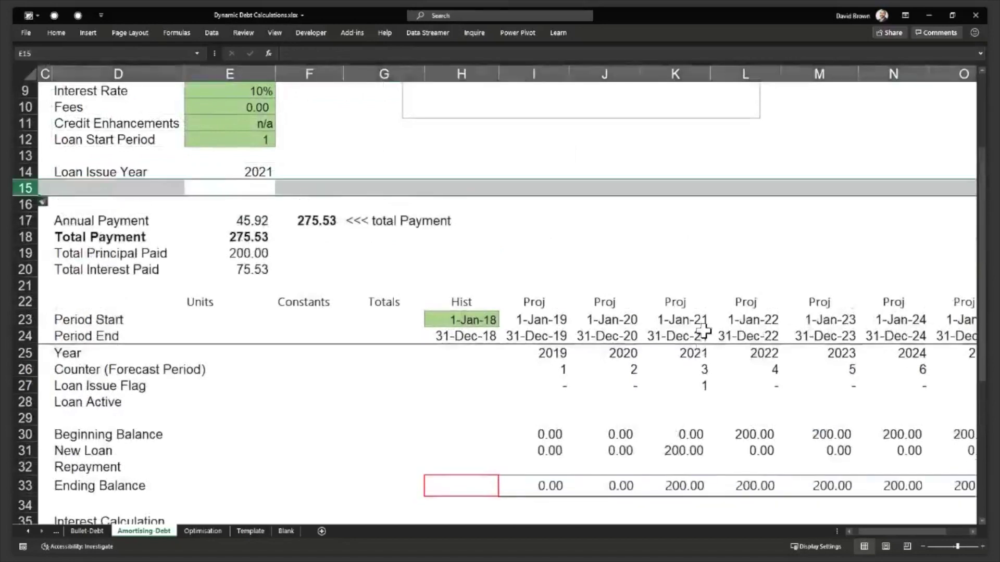
- Label the inserted row "Loan End Date" in D15
{"action": "key", "text": "Left"}
{"action": "type", "text": "Loan End"}
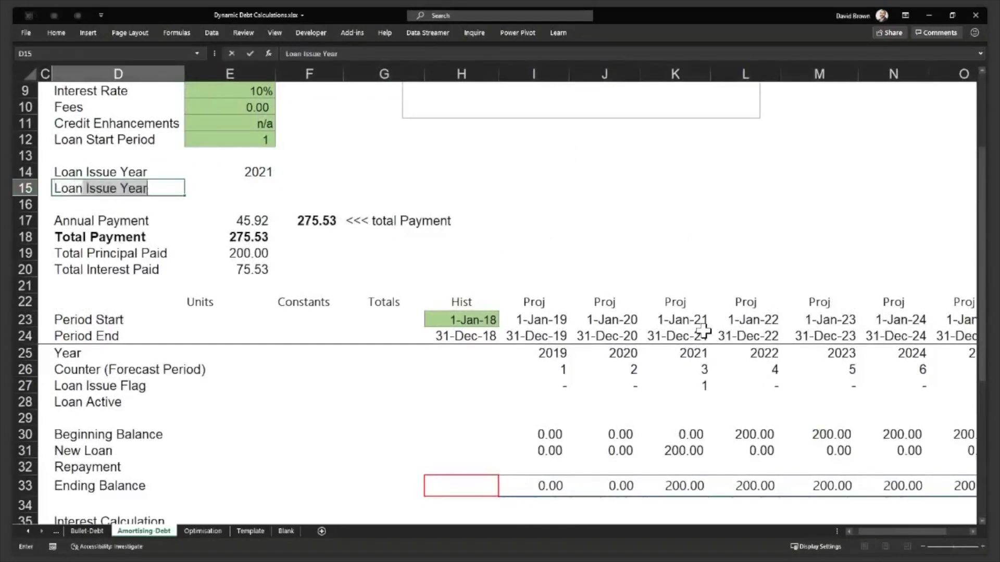
{"action": "type", "text": " Date"}
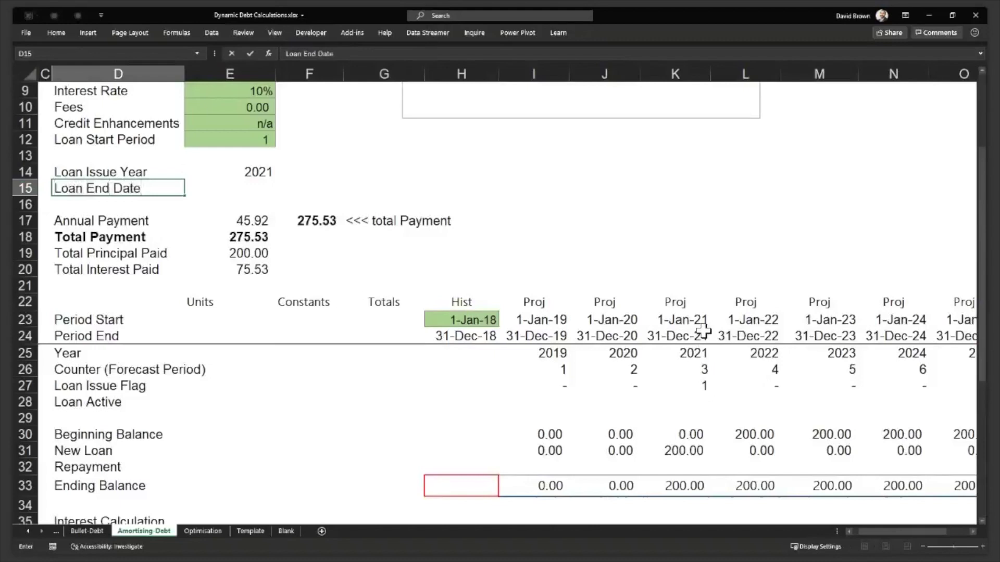
{"action": "key", "text": "Return"}
- Calculate the Loan End Date in E15 as the Loan Issue Year plus the loan tenor, using =E14+$E$8
{"action": "key", "text": "Up"}
{"action": "key", "text": "Right"}
{"action": "key", "text": "Up"}
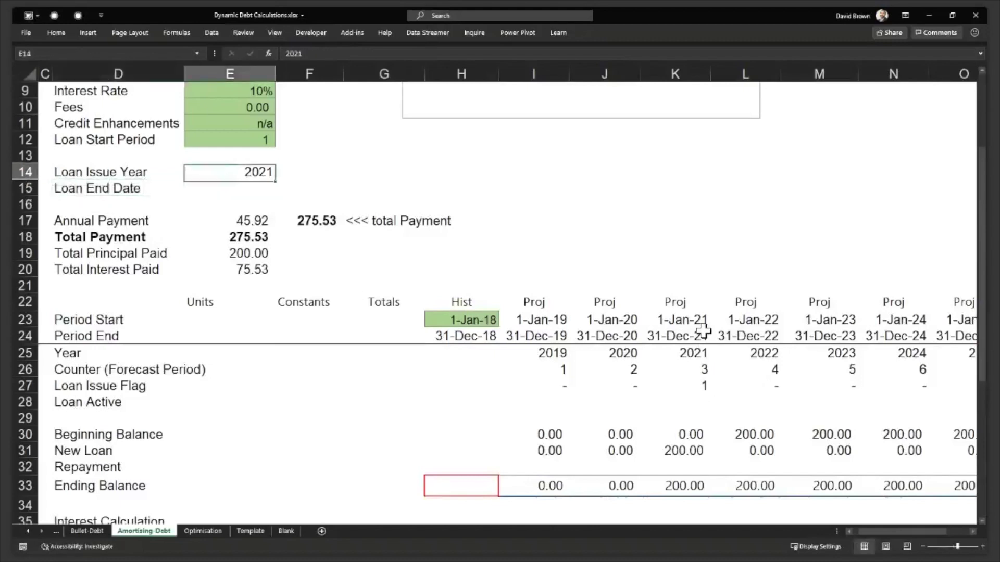
{"action": "key", "text": "Up"}
{"action": "key", "text": "Down"}
{"action": "key", "text": "Down"}
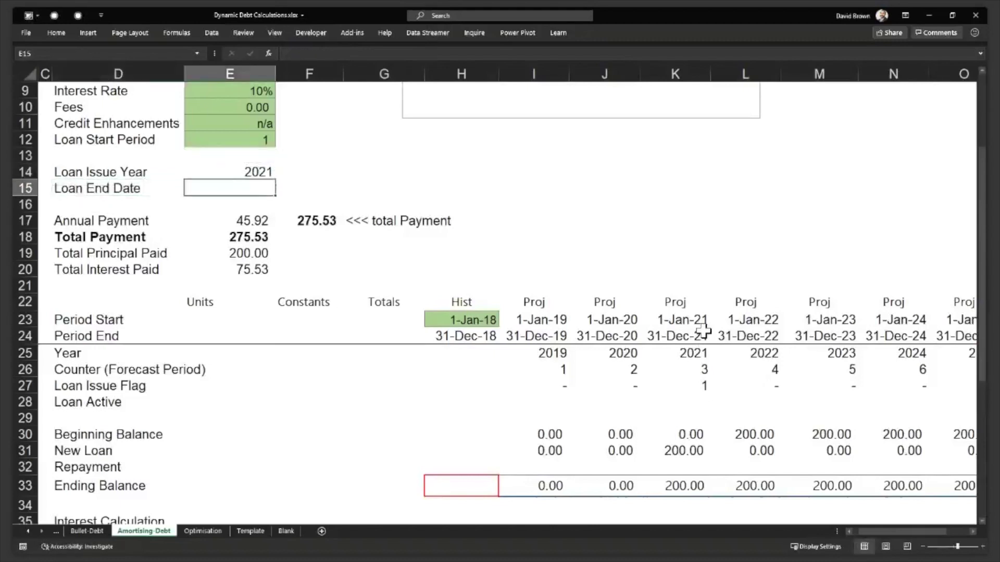
{"action": "key", "text": "Up"}
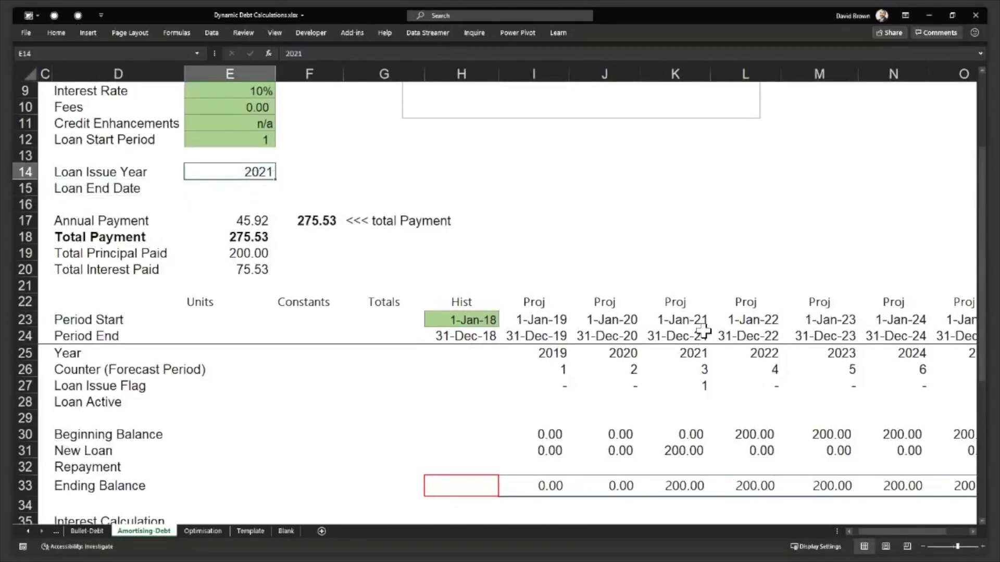
{"action": "key", "text": "Down"}
{"action": "type", "text": "="}
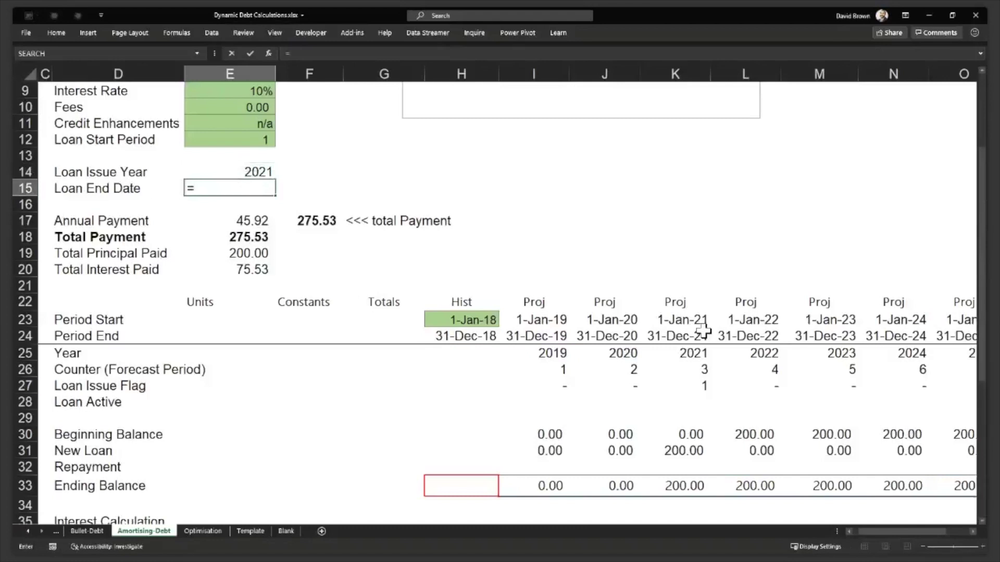
{"action": "key", "text": "Up"}
{"action": "key", "text": "Up"}
{"action": "key", "text": "Up"}
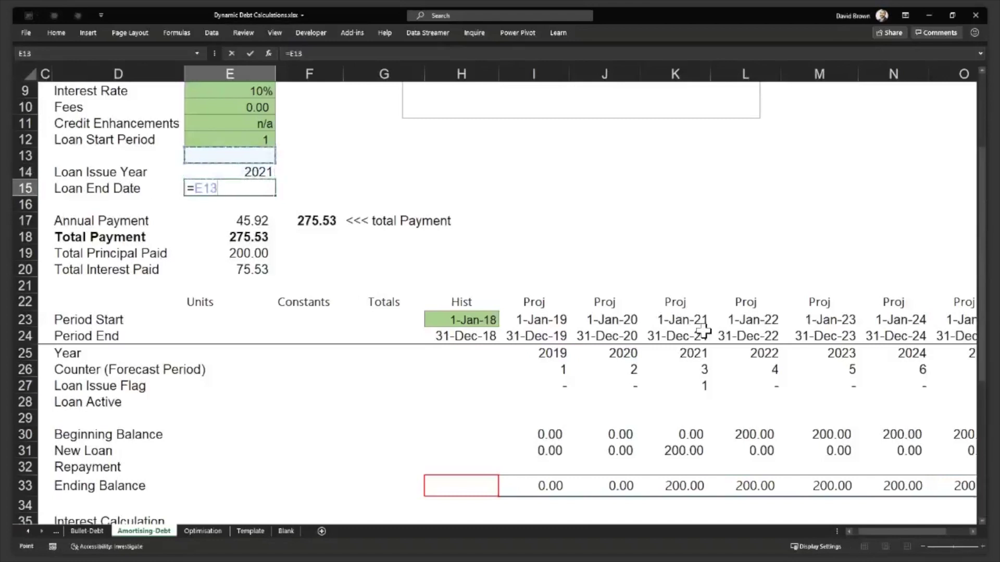
{"action": "key", "text": "Down"}
{"action": "key", "text": "Down"}
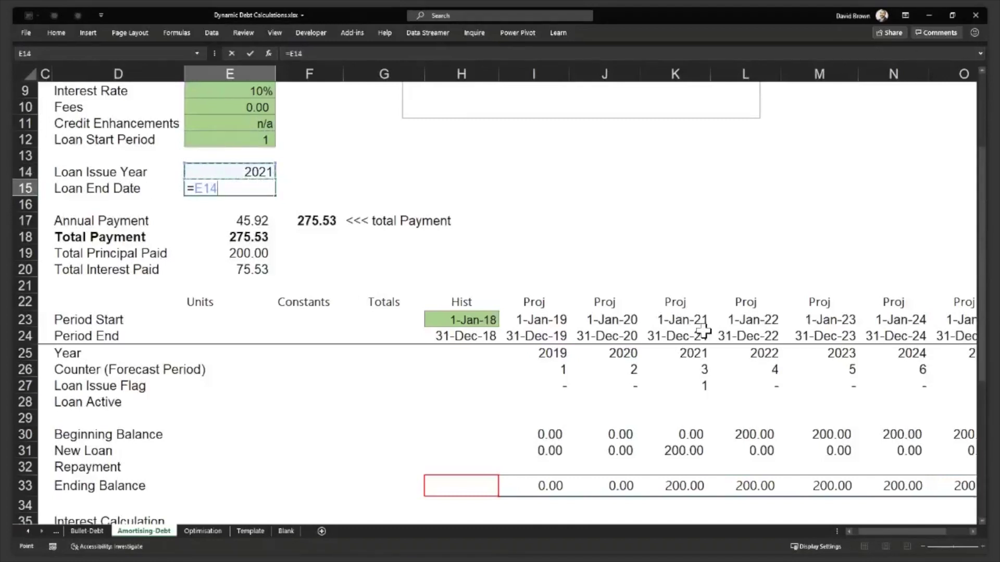
{"action": "type", "text": "+"}
{"action": "key", "text": "Up"}
{"action": "key", "text": "Up"}
{"action": "key", "text": "Up"}
{"action": "key", "text": "Up"}
{"action": "key", "text": "Up"}
{"action": "key", "text": "Up"}
{"action": "key", "text": "Up"}
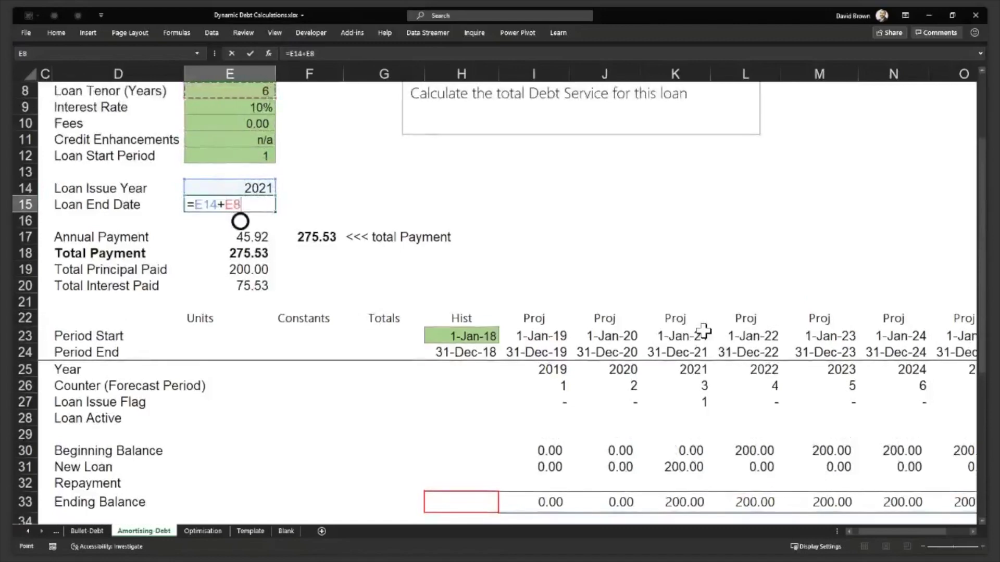
{"action": "scroll", "coordinate": [704, 331], "scroll_direction": "up", "scroll_amount": 1}
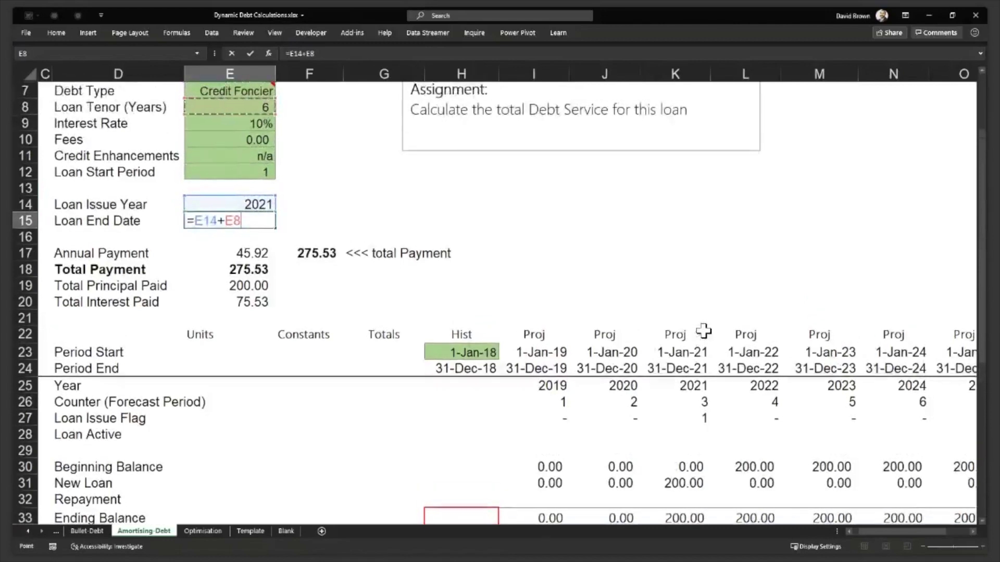
{"action": "key", "text": "F4"}
{"action": "key", "text": "Return"}
{"action": "key", "text": "Up"}
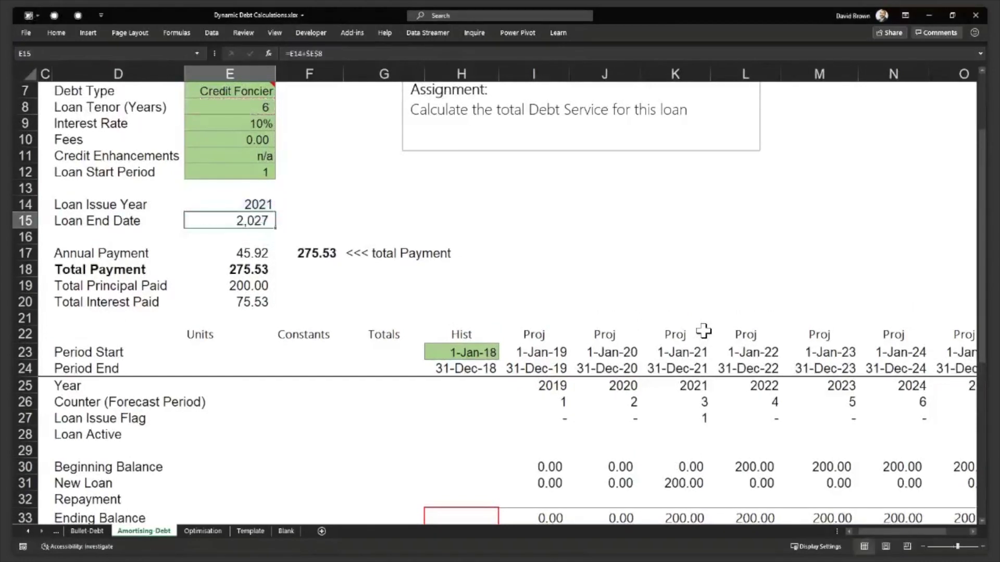
- Subtract 1 from the Loan End Date formula in E15 and display the result in General number format
{"action": "key", "text": "ctrl+shift+asciitilde"}
{"action": "key", "text": "Down"}
{"action": "key", "text": "Up"}
{"action": "key", "text": "Up"}
{"action": "key", "text": "Down"}
{"action": "key", "text": "F2"}
{"action": "type", "text": "-1"}
{"action": "key", "text": "Return"}
{"action": "key", "text": "Up"}
{"action": "key", "text": "Up"}
{"action": "key", "text": "Down"}
{"action": "key", "text": "ctrl+shift+asciitilde"}
{"action": "key", "text": "Up"}
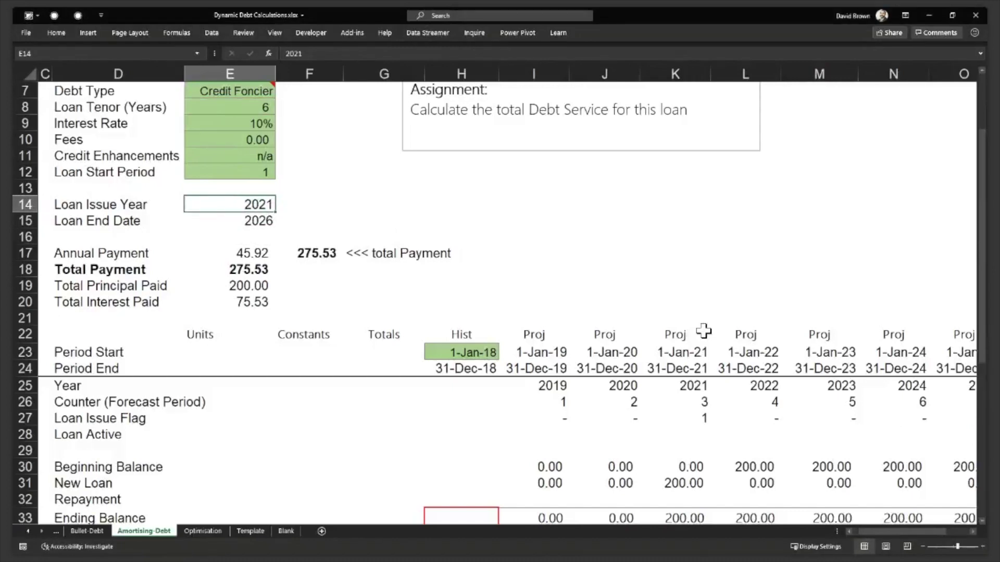
- Remove the multiplication by 1 from the Loan Issue Flag formula in I27, leaving =(I25=$E$14)
{"action": "key", "text": "Down"}
{"action": "key", "text": "Down"}
{"action": "key", "text": "Down"}
{"action": "key", "text": "Down"}
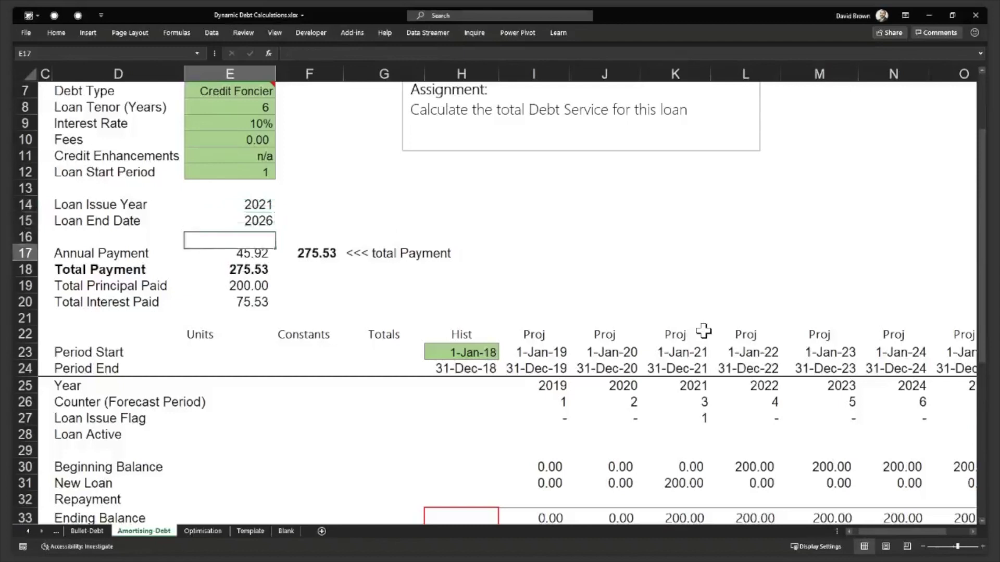
{"action": "key", "text": "Down"}
{"action": "key", "text": "Down"}
{"action": "key", "text": "Down"}
{"action": "key", "text": "Down"}
{"action": "key", "text": "Down"}
{"action": "key", "text": "Down"}
{"action": "key", "text": "Down"}
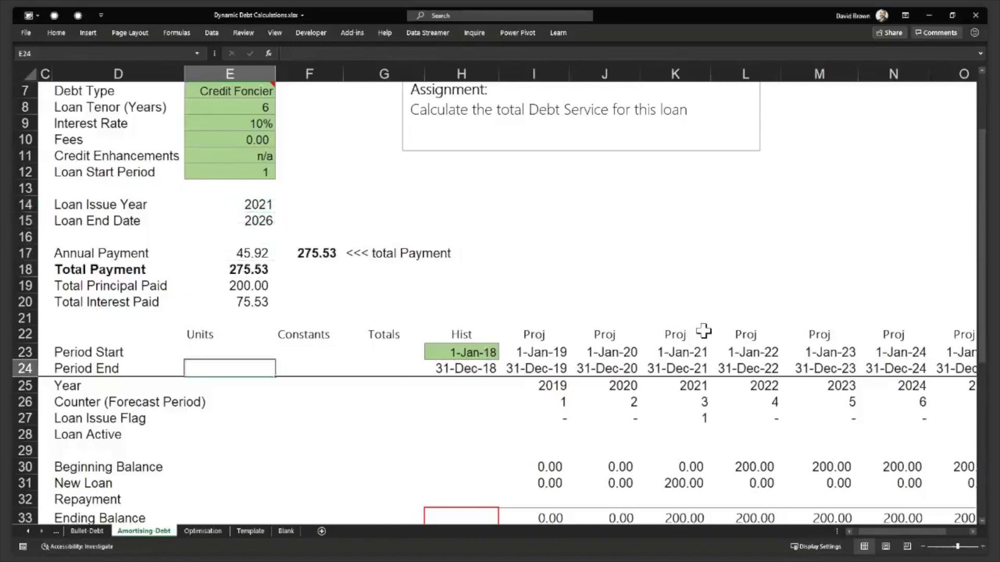
{"action": "key", "text": "Down"}
{"action": "key", "text": "Down"}
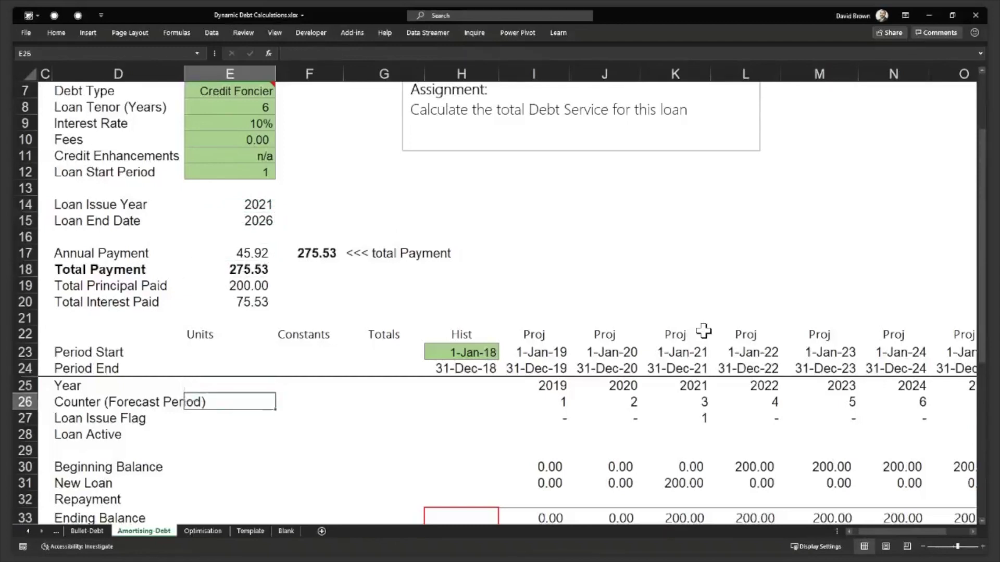
{"action": "key", "text": "Down"}
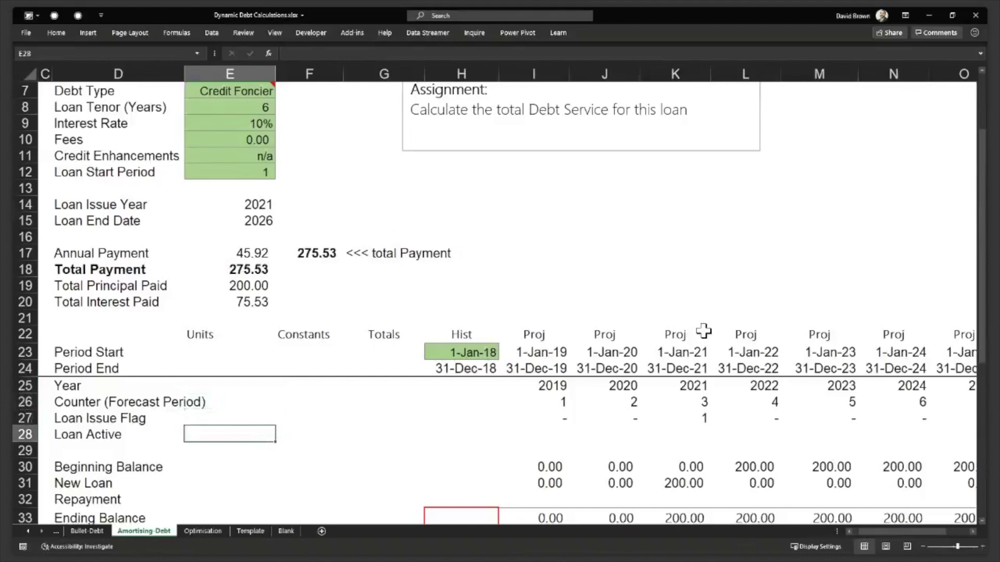
{"action": "key", "text": "Right"}
{"action": "key", "text": "Right"}
{"action": "key", "text": "Right"}
{"action": "key", "text": "Right"}
{"action": "key", "text": "Up"}
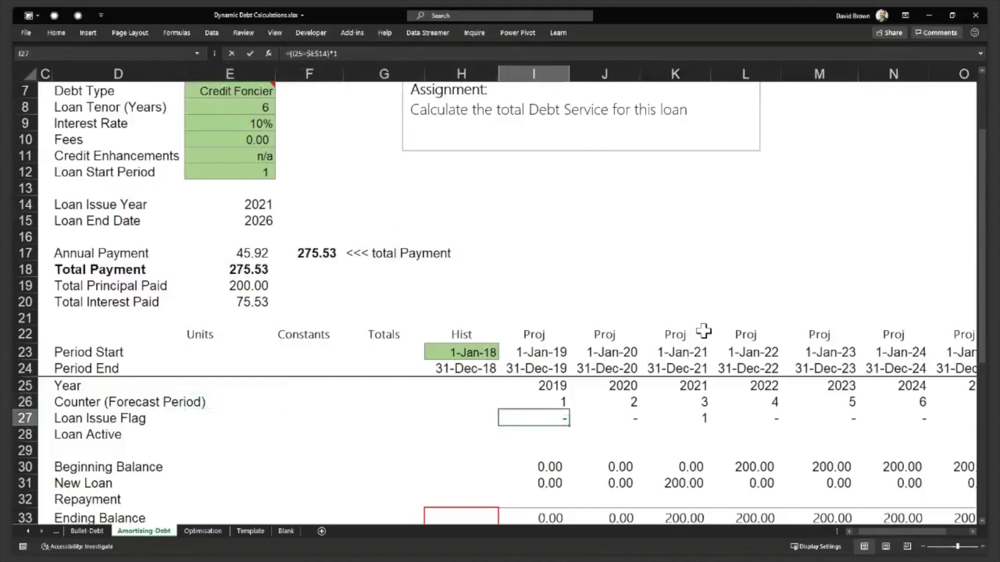
{"action": "key", "text": "F2"}
{"action": "key", "text": "BackSpace"}
{"action": "key", "text": "BackSpace"}
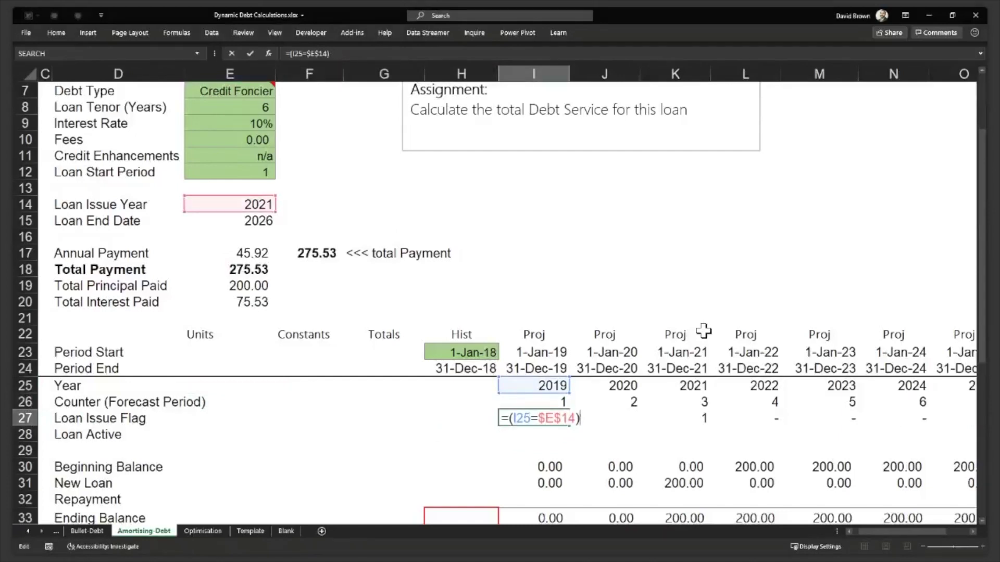
{"action": "key", "text": "Return"}
{"action": "key", "text": "Up"}
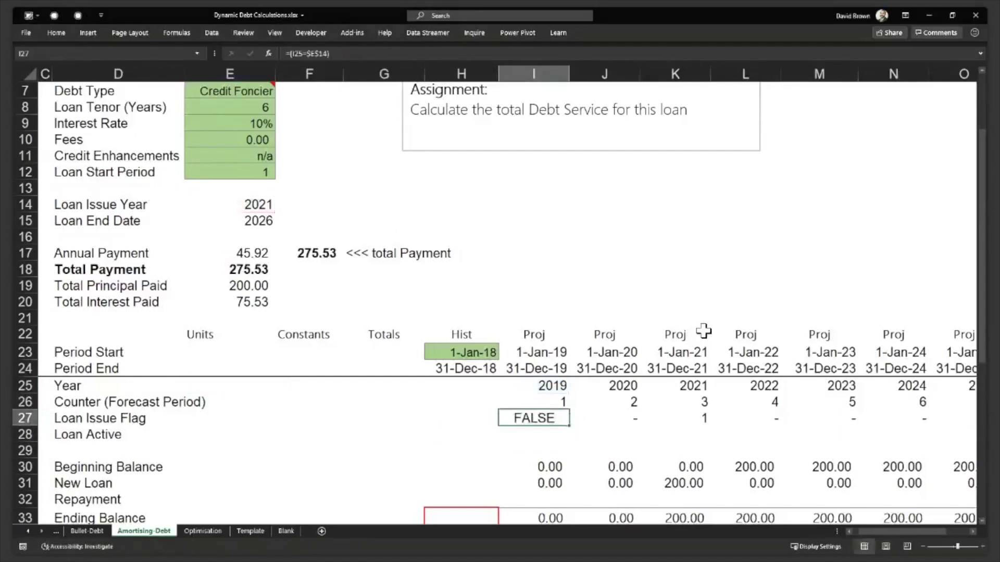
- Fill the Loan Issue Flag formula from I27 across to R27 and apply the Flag cell style to the range
{"action": "key", "text": "ctrl+shift+Right"}
{"action": "key", "text": "ctrl+r"}
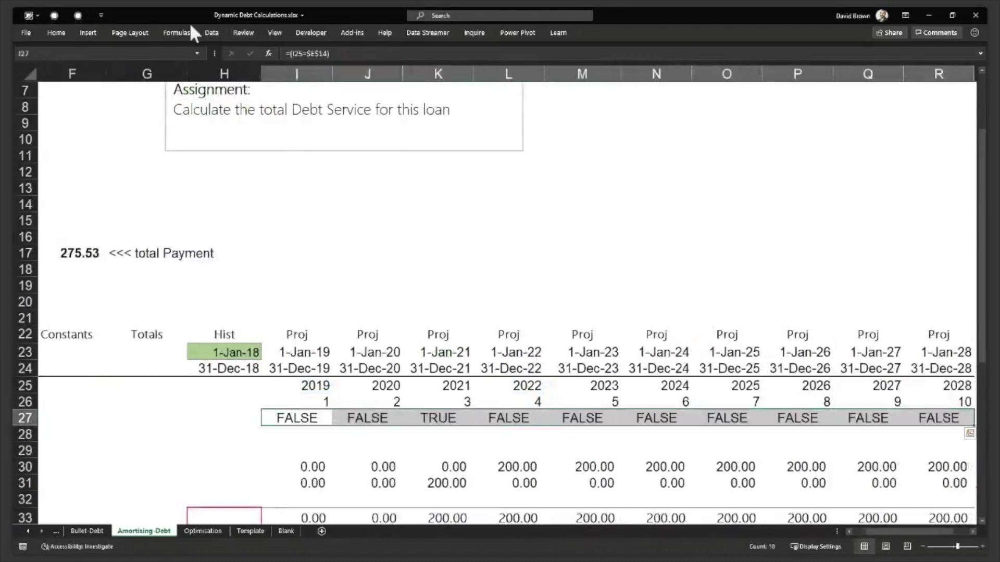
{"action": "left_click", "coordinate": [56, 32]}
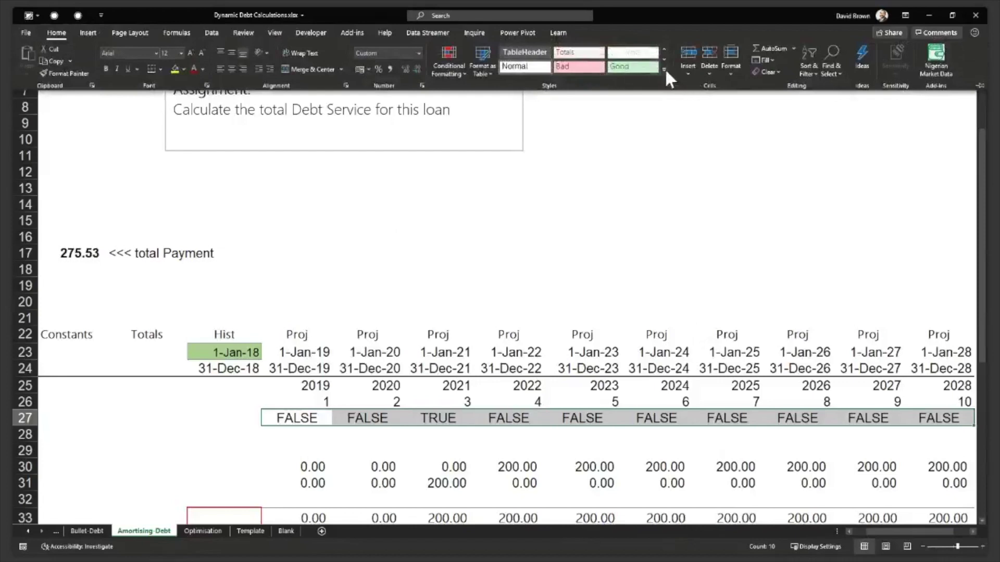
{"action": "left_click", "coordinate": [664, 68]}
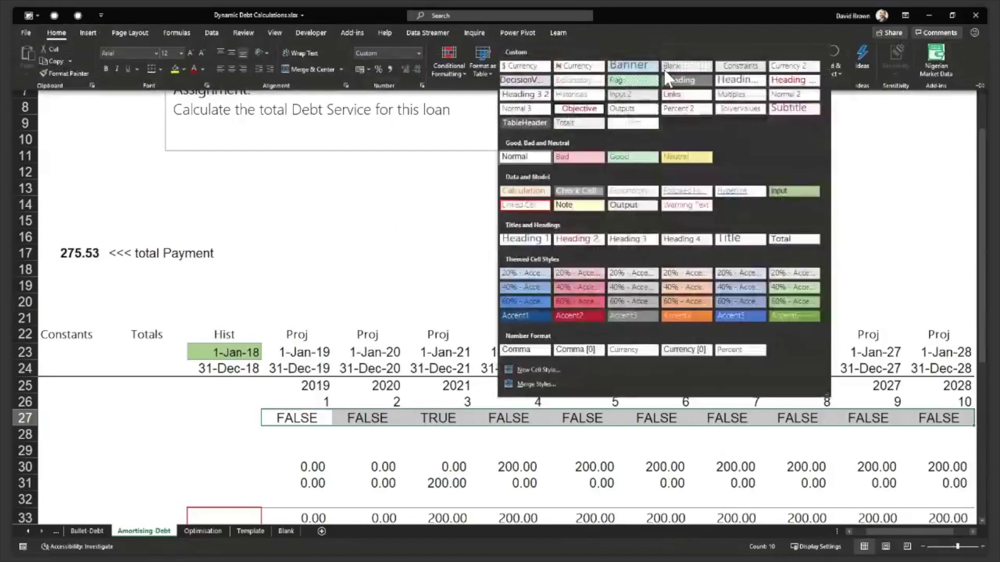
{"action": "left_click", "coordinate": [640, 85]}
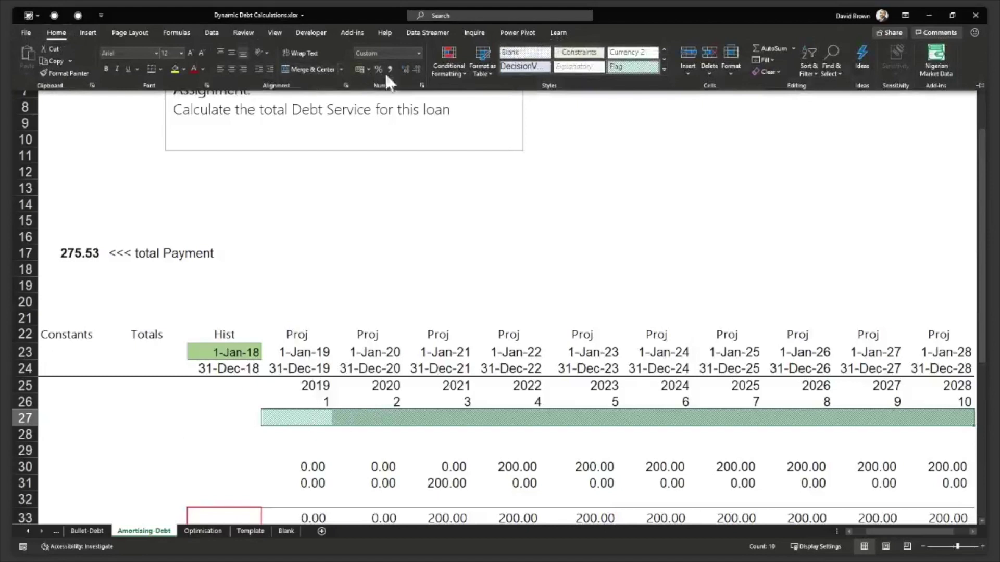
- Start a new conditional formatting rule on I27:R27 for cells whose value is equal to FALSE
{"action": "left_click", "coordinate": [55, 35]}
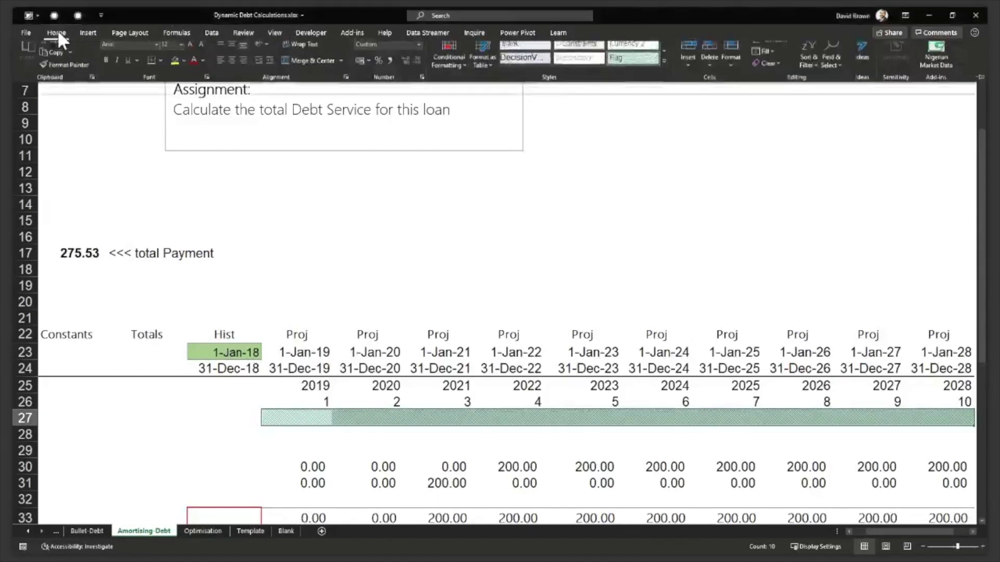
{"action": "left_click", "coordinate": [465, 70]}
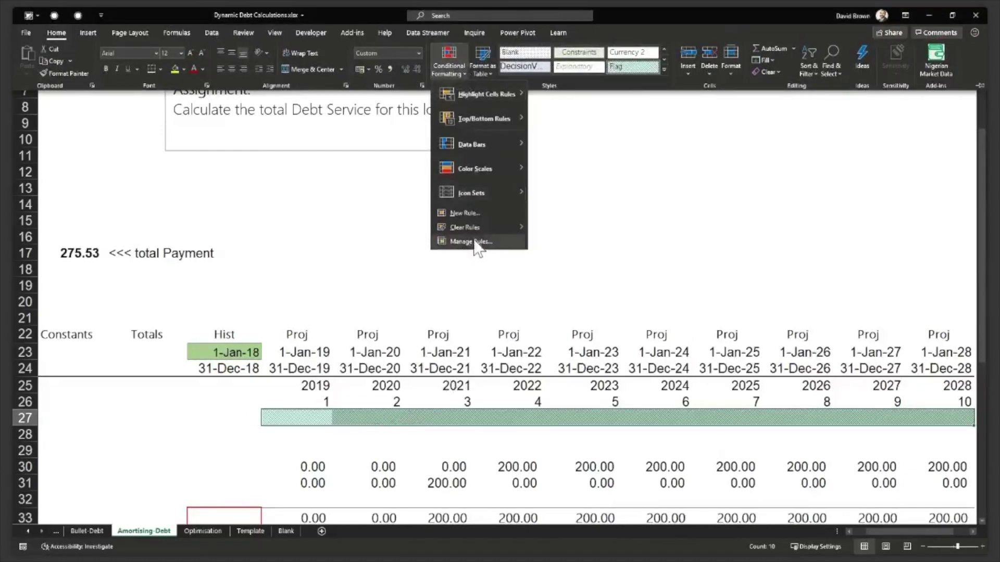
{"action": "left_click", "coordinate": [476, 215]}
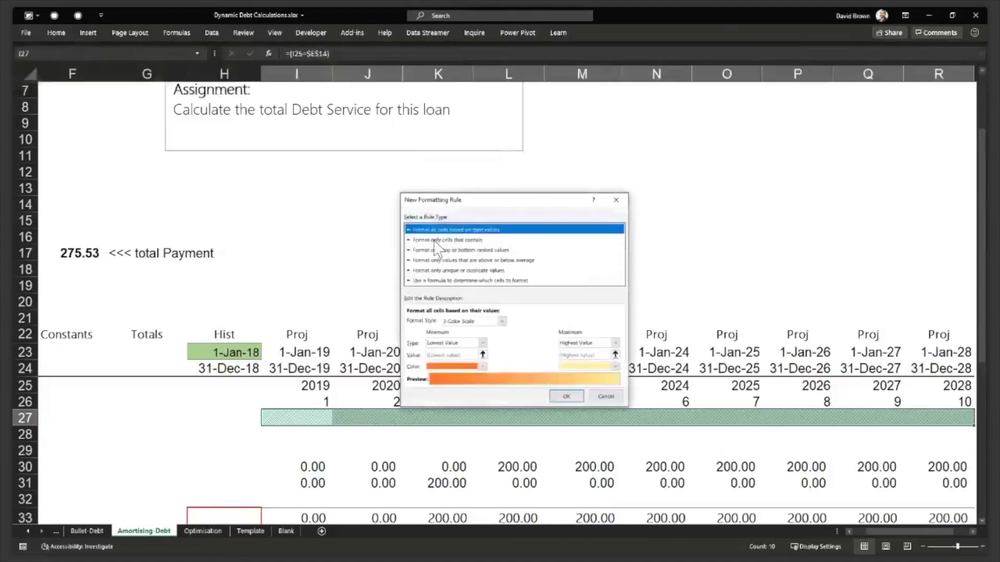
{"action": "left_click", "coordinate": [445, 240]}
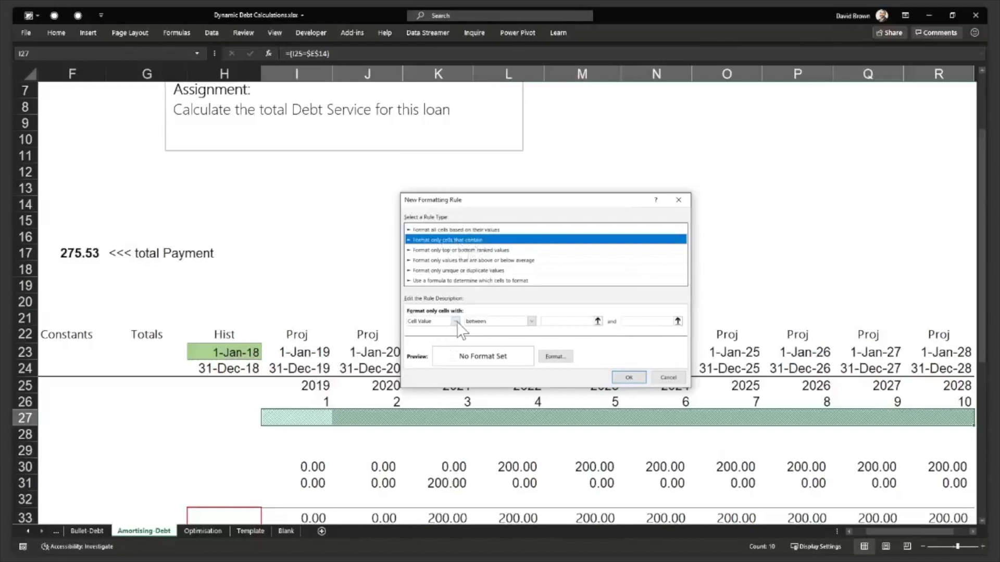
{"action": "left_click", "coordinate": [519, 323]}
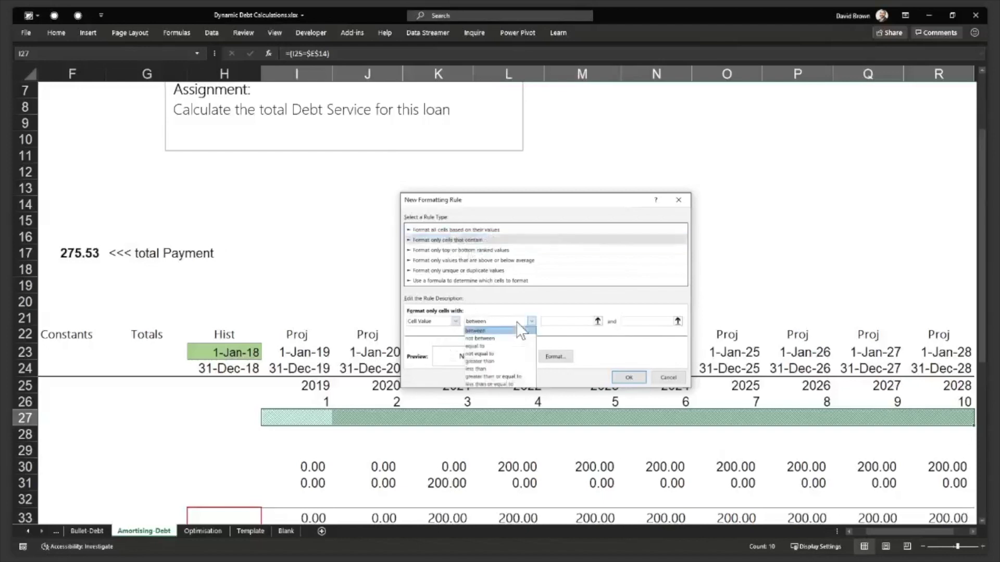
{"action": "left_click", "coordinate": [489, 346]}
{"action": "left_click", "coordinate": [582, 324]}
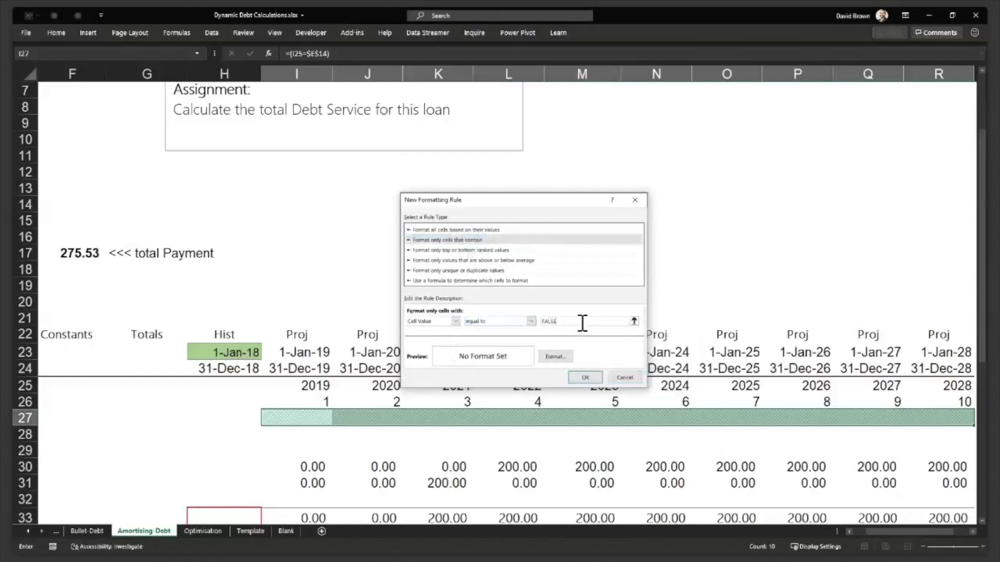
{"action": "key", "text": "Return"}
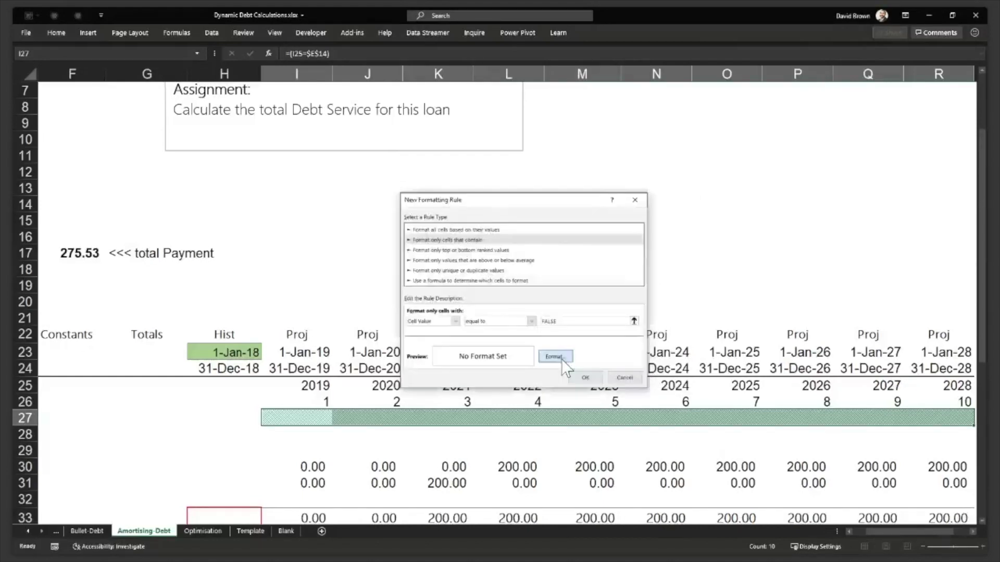
- Give the FALSE rule a red fill pattern colour and apply it to the Loan Issue Flag row
{"action": "left_click", "coordinate": [562, 359]}
{"action": "left_click", "coordinate": [488, 158]}
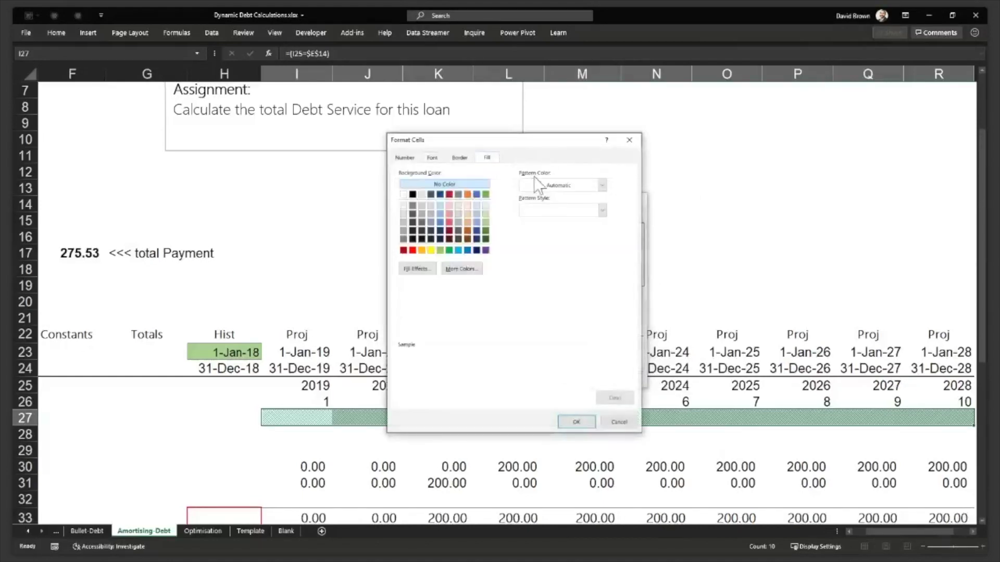
{"action": "left_click", "coordinate": [602, 185]}
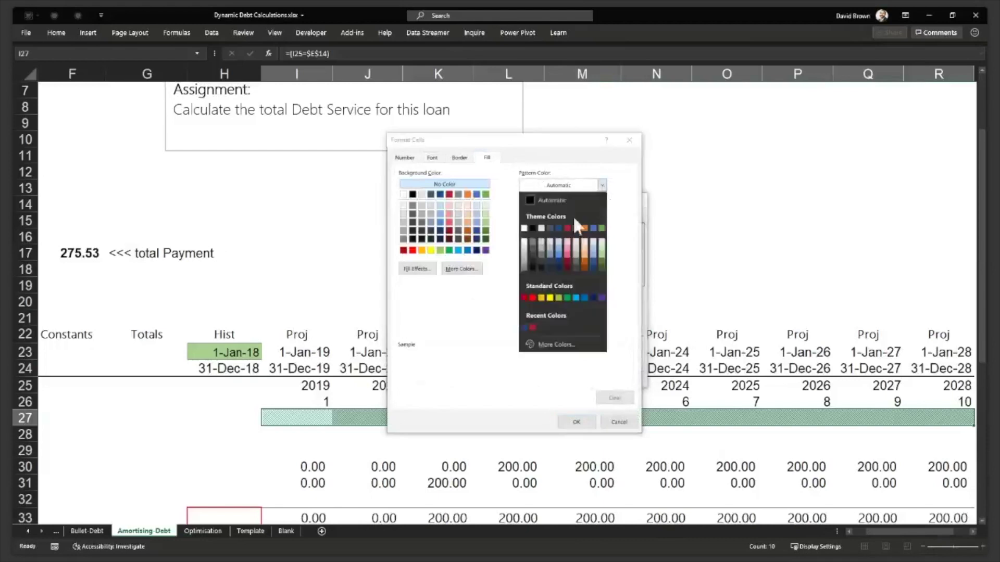
{"action": "left_click", "coordinate": [532, 298]}
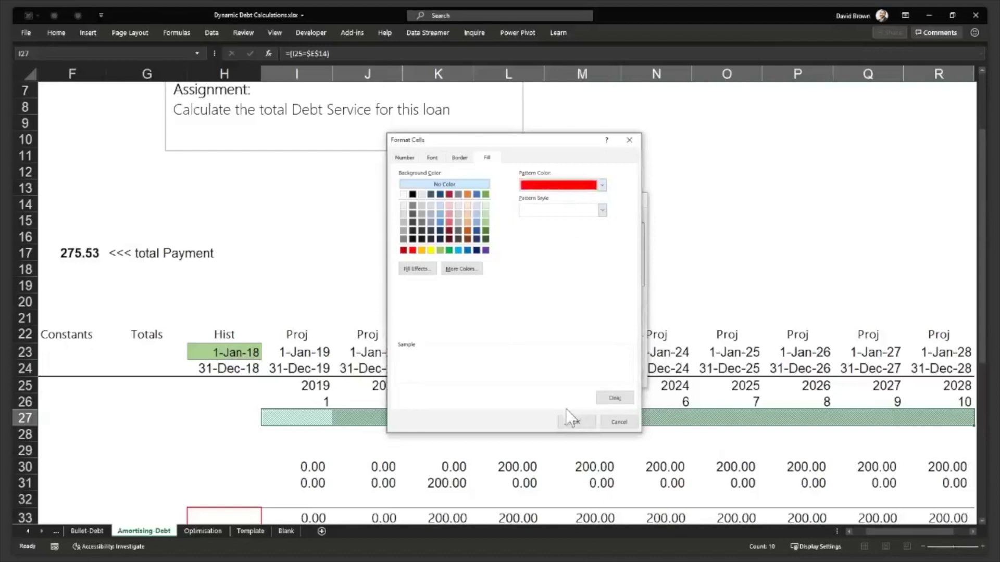
{"action": "left_click", "coordinate": [576, 421]}
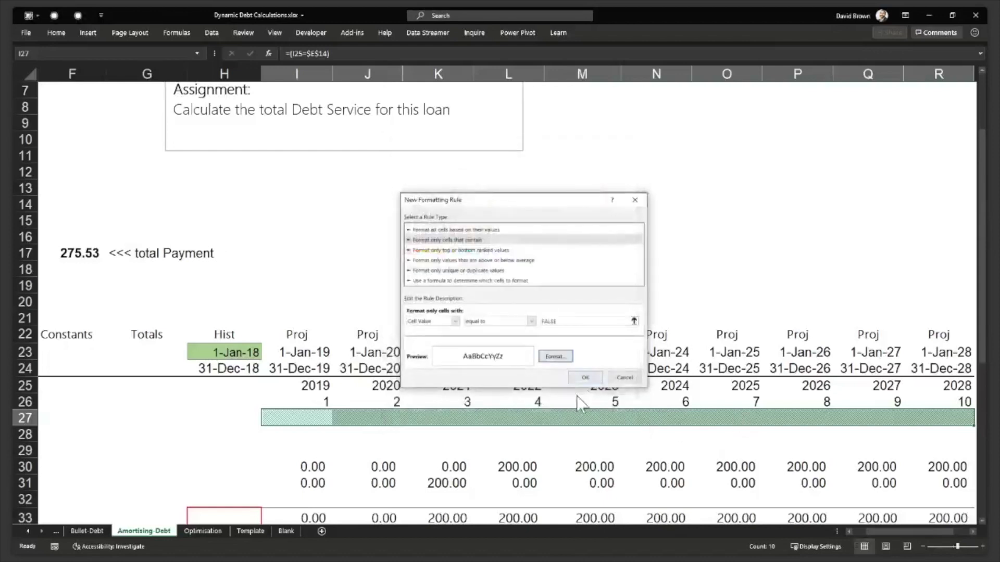
{"action": "left_click", "coordinate": [586, 379]}
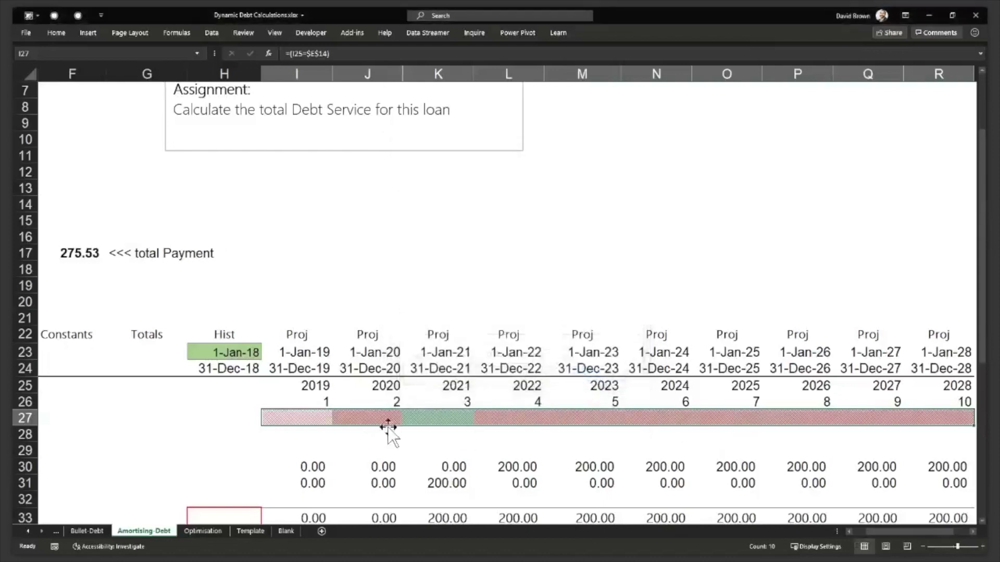
{"action": "left_click", "coordinate": [290, 418]}
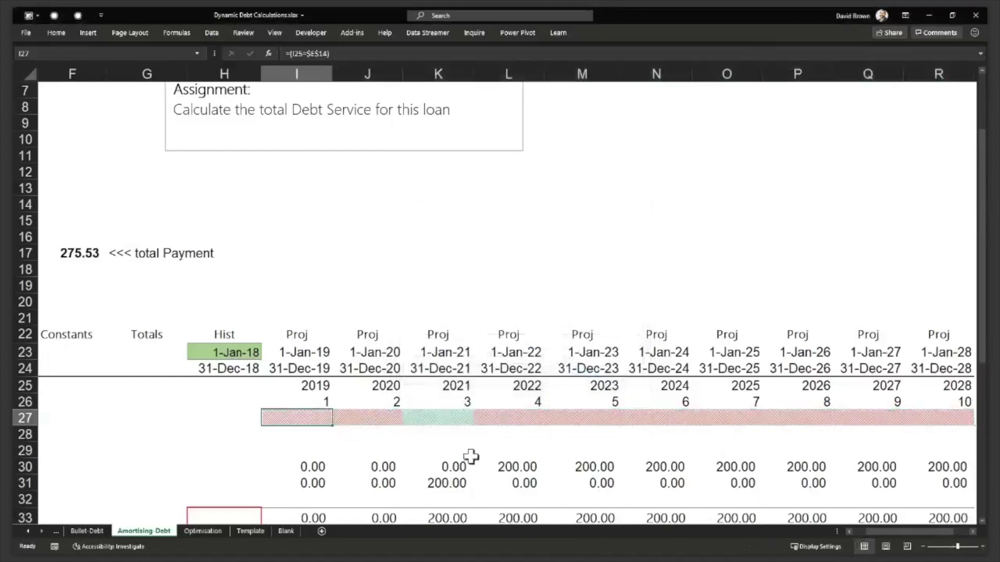
{"action": "key", "text": "Left"}
{"action": "key", "text": "Left"}
{"action": "key", "text": "Left"}
{"action": "key", "text": "Left"}
{"action": "key", "text": "Left"}
{"action": "key", "text": "Left"}
{"action": "key", "text": "Left"}
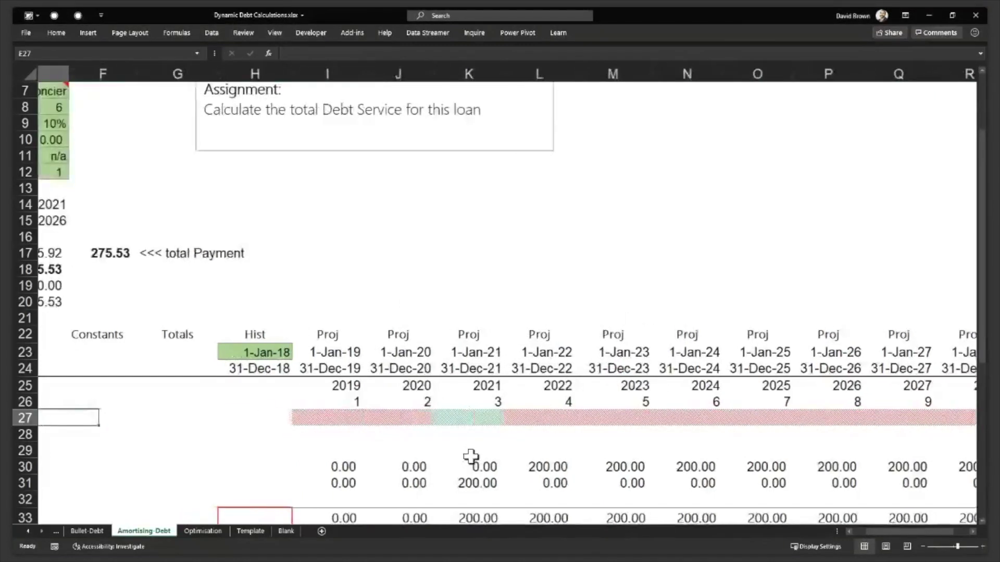
- Extend the row label in D28 to read Loan Active MASK
{"action": "key", "text": "Right"}
{"action": "key", "text": "Right"}
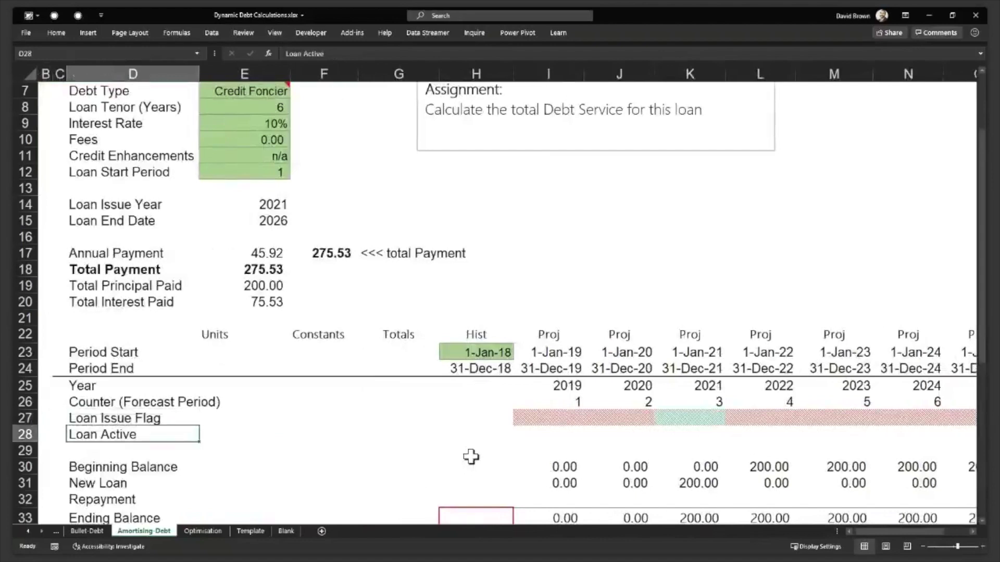
{"action": "key", "text": "F2"}
{"action": "type", "text": "MASK"}
{"action": "key", "text": "Return"}
{"action": "key", "text": "Up"}
{"action": "key", "text": "Right"}
{"action": "key", "text": "Right"}
{"action": "key", "text": "Right"}
{"action": "key", "text": "Right"}
{"action": "key", "text": "Right"}
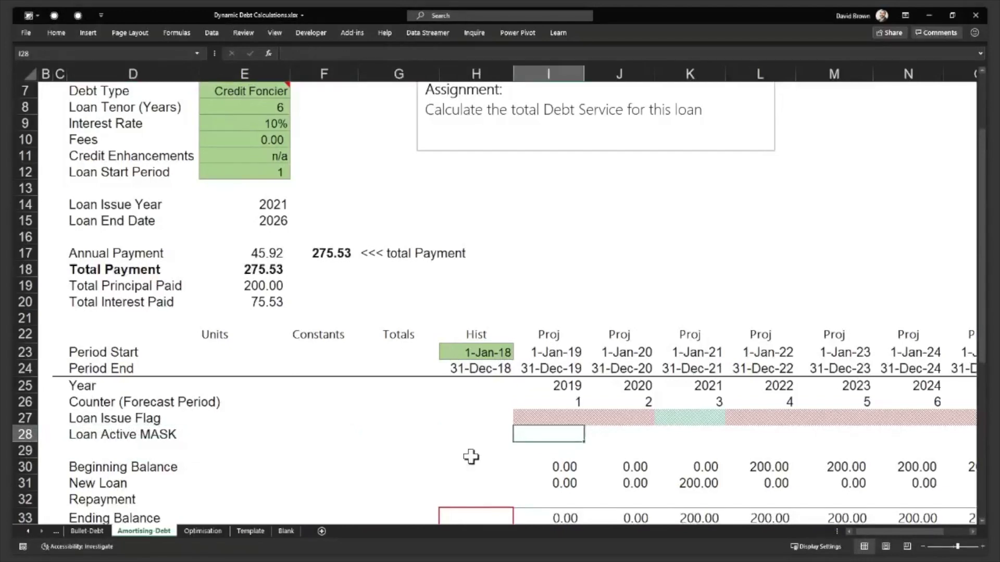
{"action": "type", "text": "="}
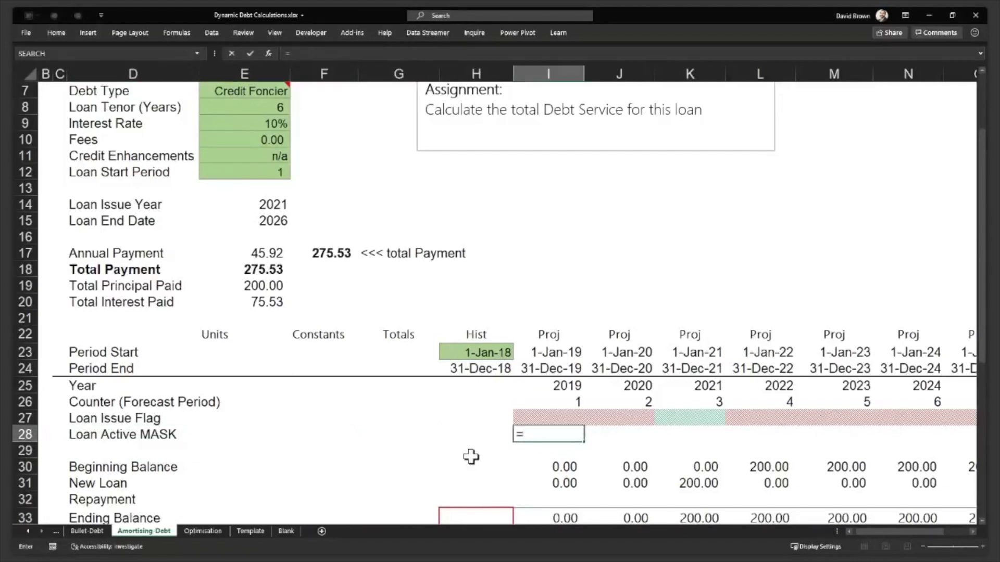
{"action": "type", "text": "("}
{"action": "left_click", "coordinate": [269, 206]}
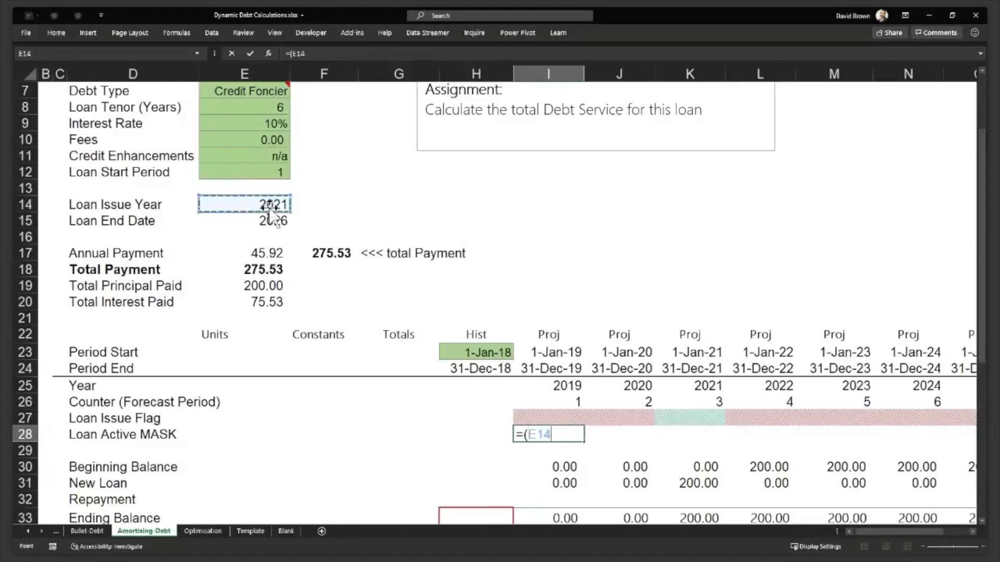
{"action": "key", "text": "Escape"}
- Define the name IssueYear for the Loan Issue Year cell E14
{"action": "left_click", "coordinate": [270, 207]}
{"action": "left_click", "coordinate": [87, 54]}
{"action": "type", "text": "Iss"}
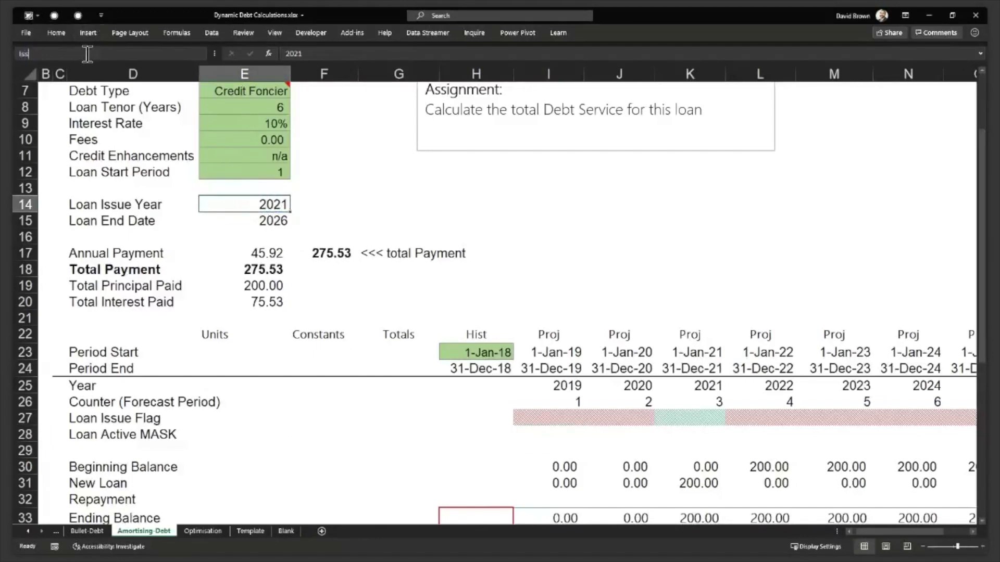
{"action": "type", "text": "ueYear"}
{"action": "key", "text": "Return"}
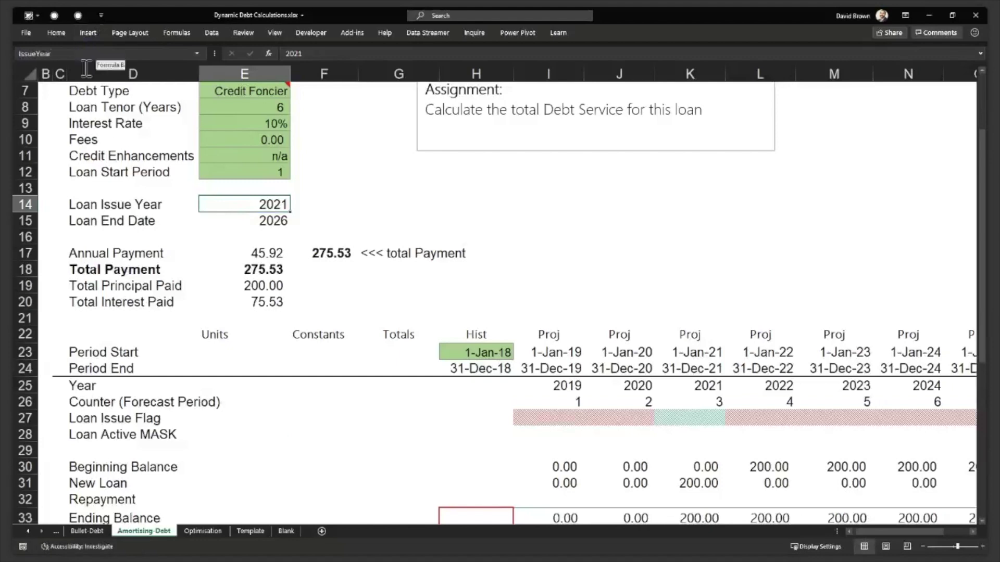
- Define the name EndYear for the Loan End Date cell E15
{"action": "left_click", "coordinate": [247, 223]}
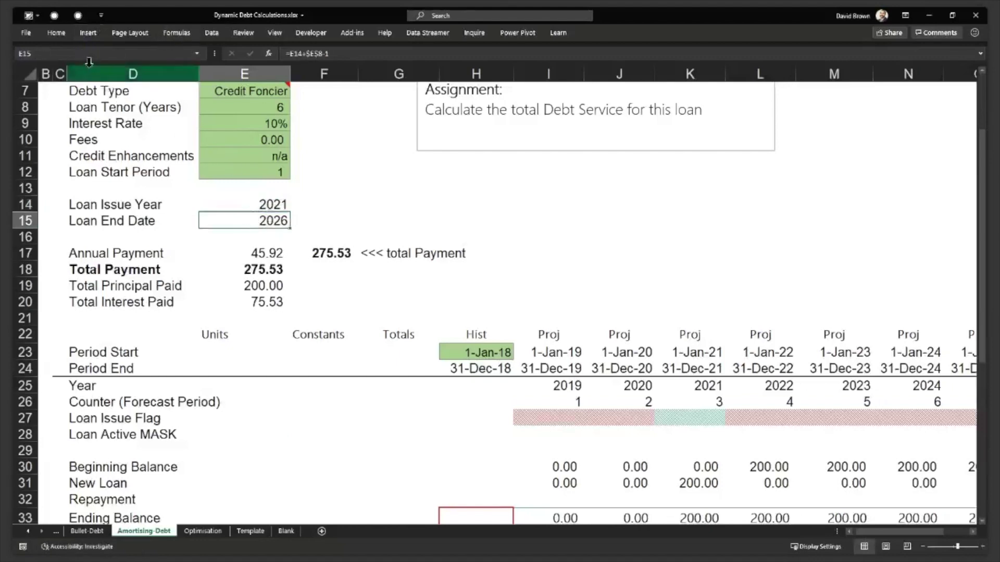
{"action": "left_click", "coordinate": [79, 53]}
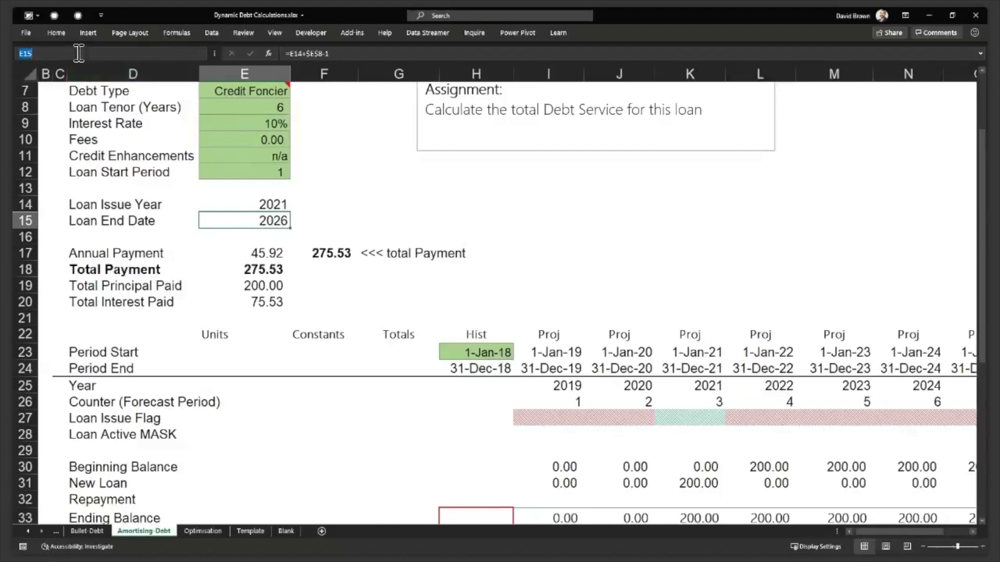
{"action": "key", "text": "BackSpace"}
{"action": "type", "text": "EndDate"}
{"action": "key", "text": "BackSpace"}
{"action": "key", "text": "BackSpace"}
{"action": "key", "text": "BackSpace"}
{"action": "key", "text": "BackSpace"}
{"action": "type", "text": "Year"}
{"action": "key", "text": "Return"}
{"action": "left_click", "coordinate": [263, 202]}
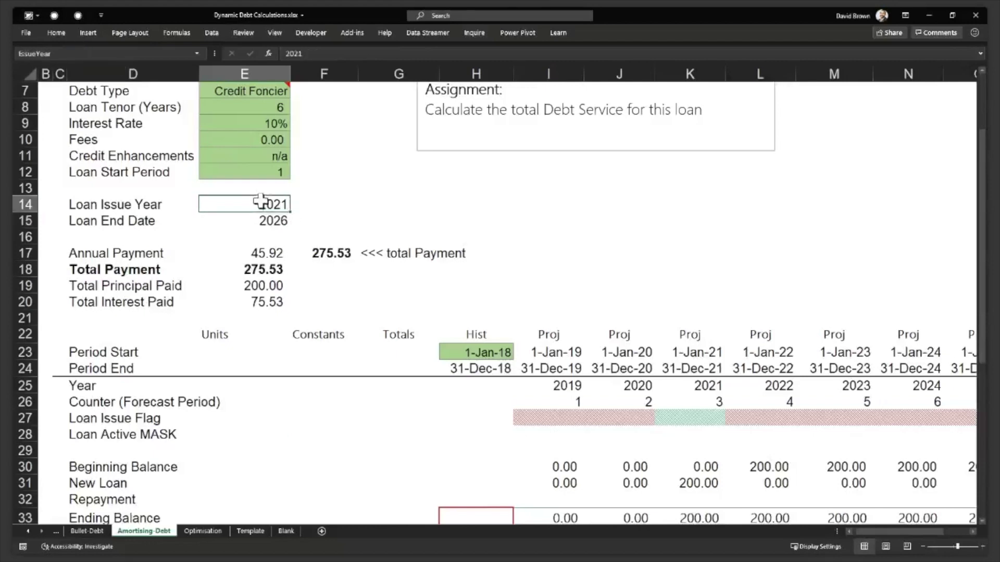
{"action": "left_click", "coordinate": [61, 50]}
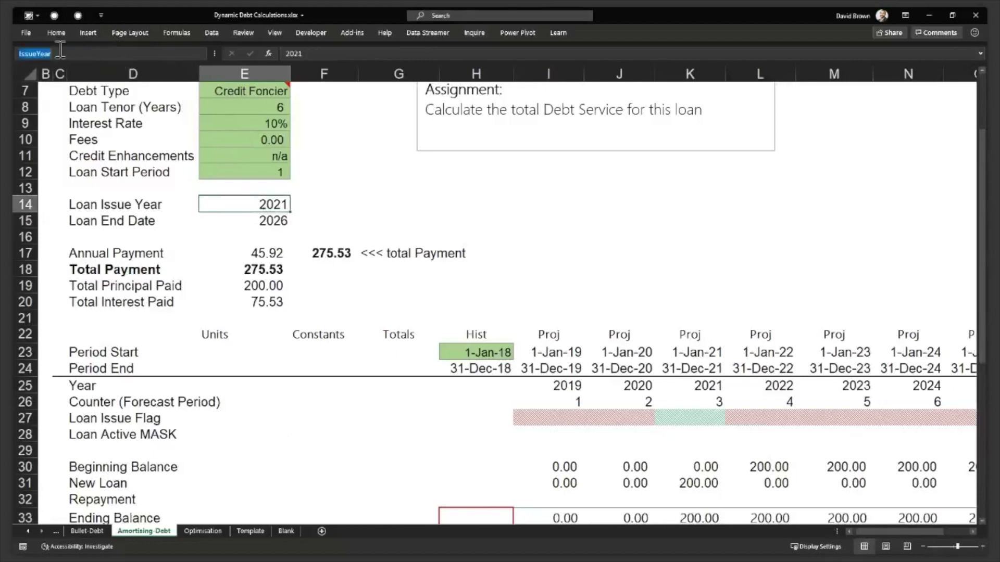
{"action": "key", "text": "Escape"}
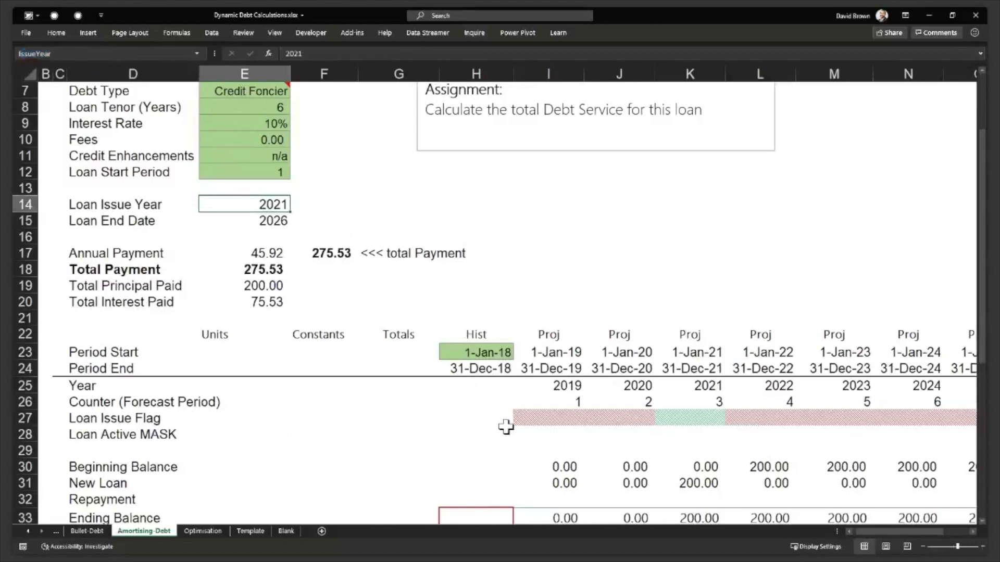
- Begin the Loan Active MASK formula in I28 with an opening parenthesis
{"action": "left_click", "coordinate": [561, 435]}
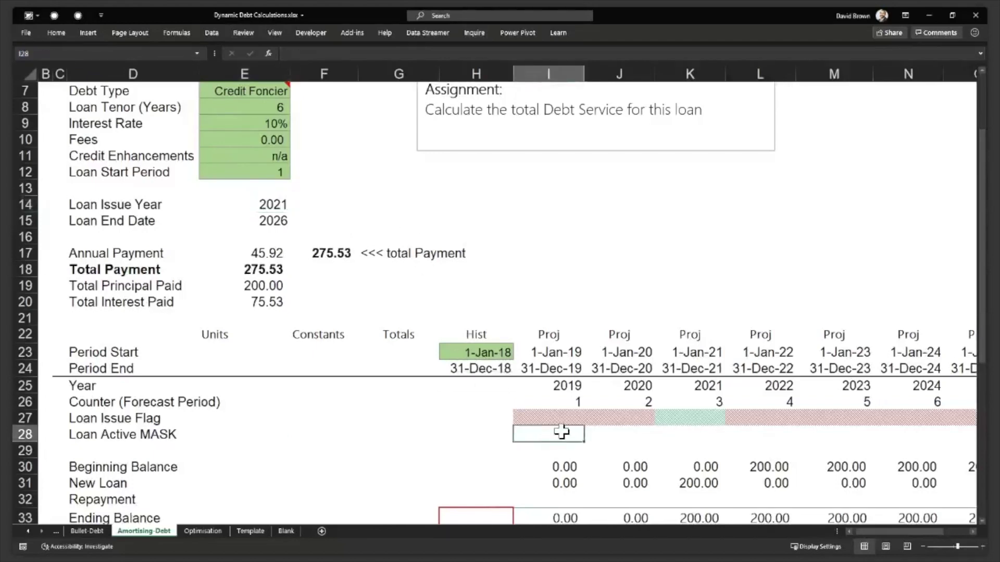
{"action": "type", "text": "=("}
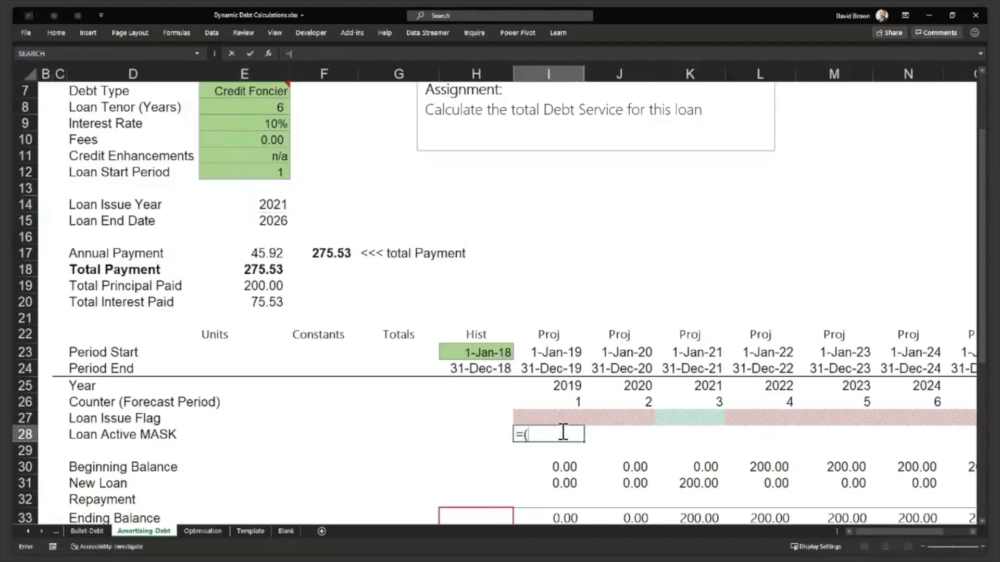
- Enter =(IssueYear>=I25) in I28 as the first projection year's Loan Active MASK, comparing the loan issue year with the period year
{"action": "key", "text": "Up"}
{"action": "key", "text": "Up"}
{"action": "key", "text": "Up"}
{"action": "key", "text": "Up"}
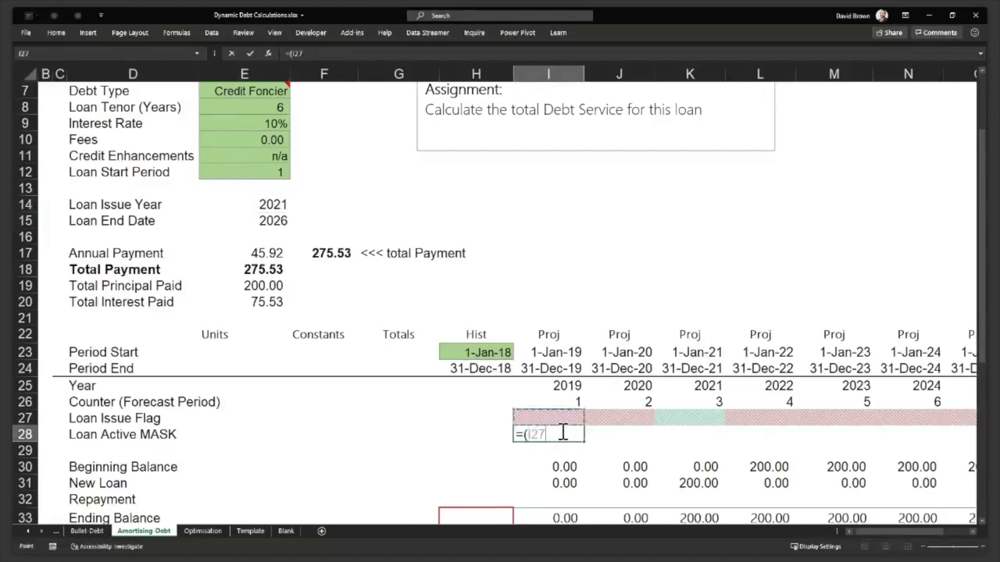
{"action": "key", "text": "Up"}
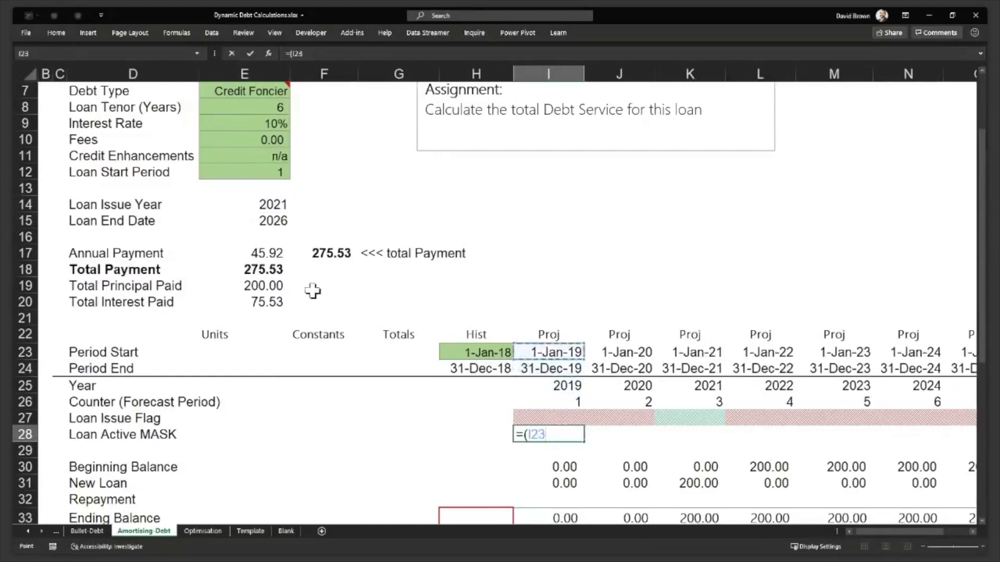
{"action": "left_click", "coordinate": [264, 203]}
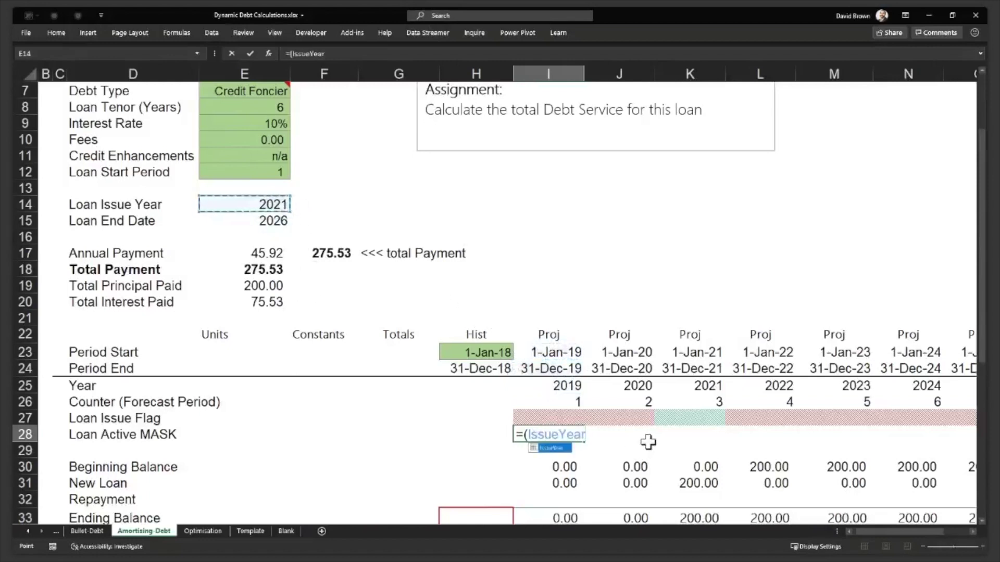
{"action": "type", "text": ">"}
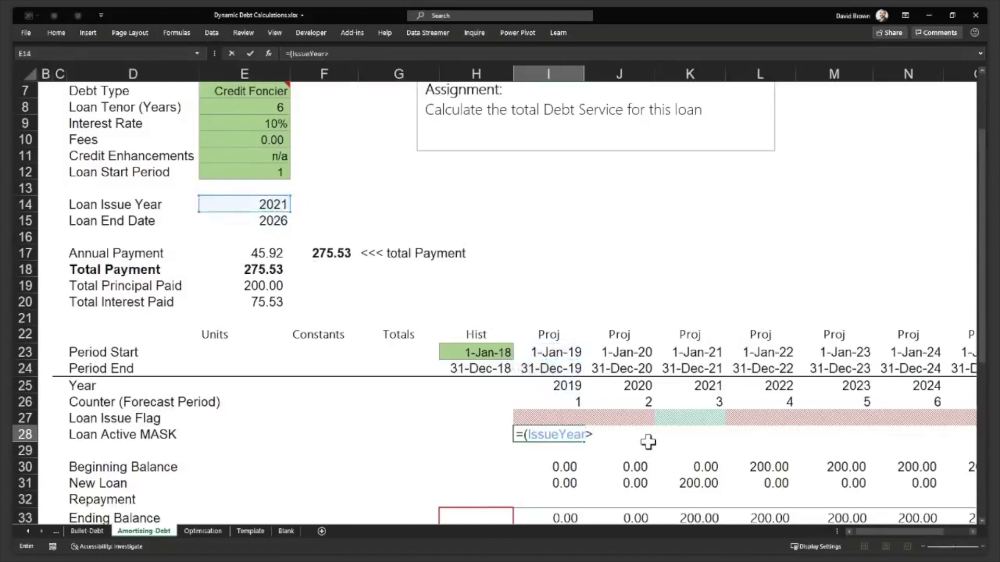
{"action": "type", "text": "="}
{"action": "left_click", "coordinate": [569, 386]}
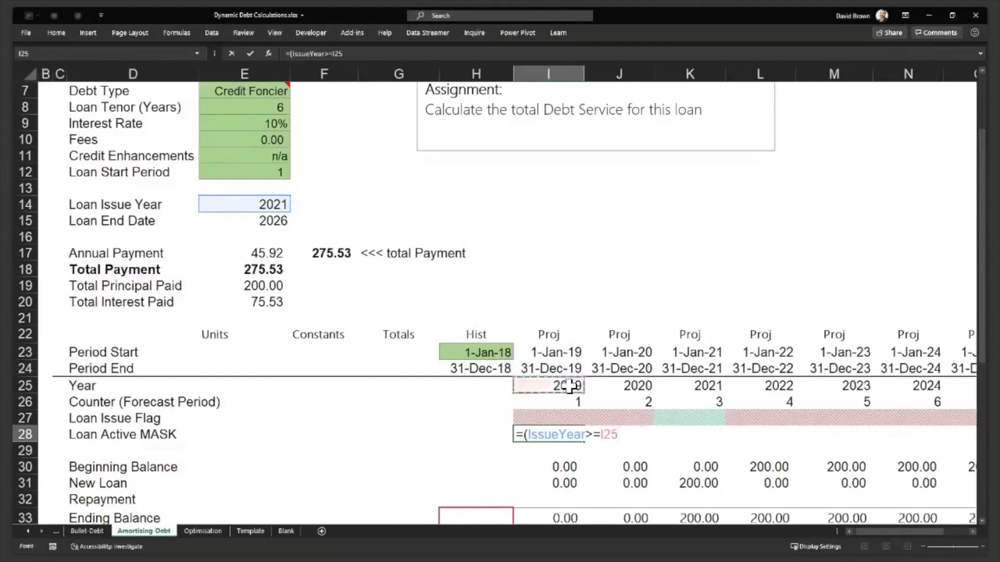
{"action": "type", "text": ")"}
{"action": "key", "text": "Return"}
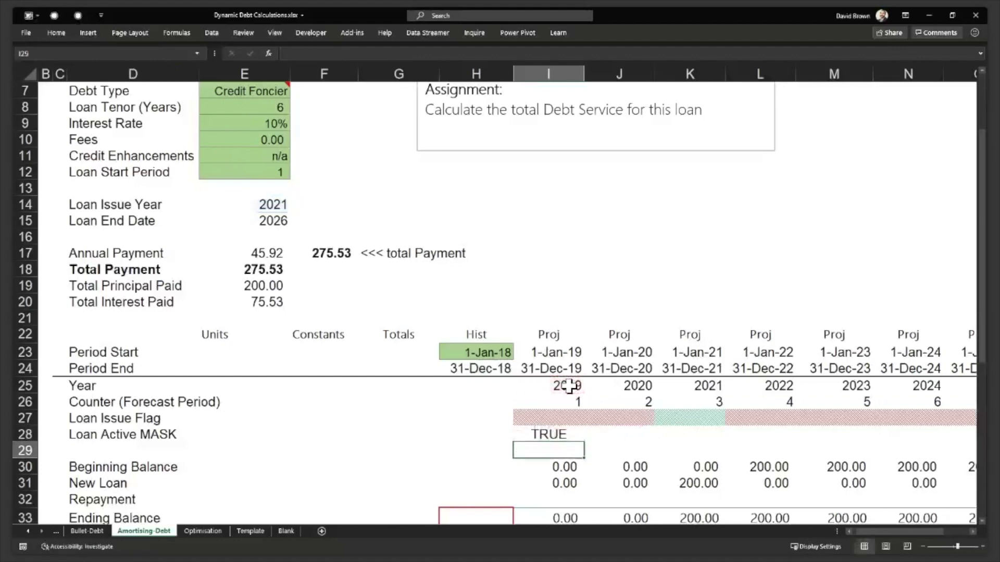
- Fill the =(IssueYear>=I25) mask formula across the projection years from I28 to R28
{"action": "key", "text": "Up"}
{"action": "key", "text": "shift+Right"}
{"action": "key", "text": "shift+Right"}
{"action": "key", "text": "shift+Right"}
{"action": "key", "text": "shift+Right"}
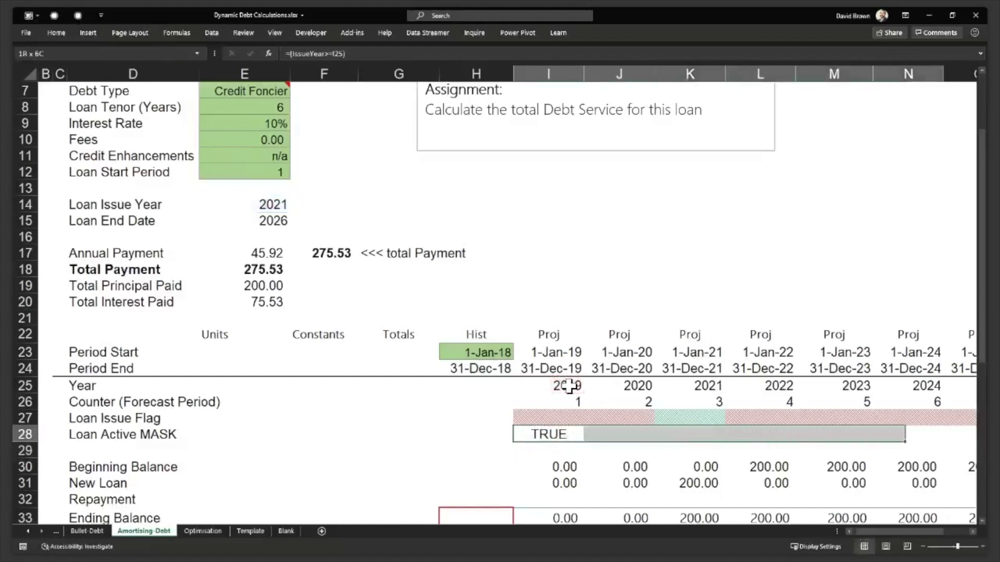
{"action": "key", "text": "shift+Right"}
{"action": "key", "text": "shift+Right"}
{"action": "key", "text": "shift+Right"}
{"action": "key", "text": "shift+Right"}
{"action": "key", "text": "shift+Right"}
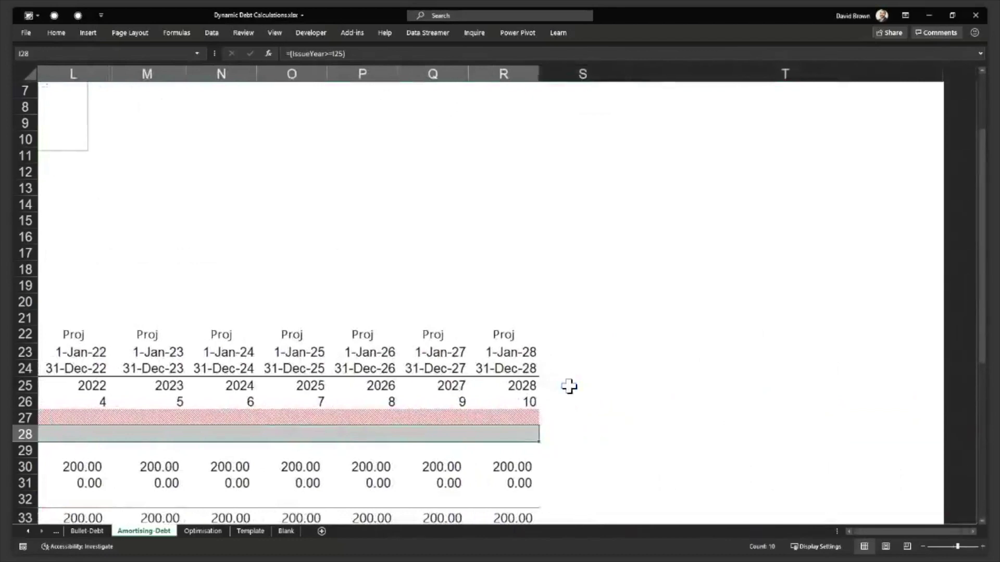
{"action": "key", "text": "ctrl+Return"}
- Examine the Loan Active MASK across the projection years and check the comparison direction in I28's formula against the Year row
{"action": "key", "text": "Left"}
{"action": "key", "text": "Right"}
{"action": "key", "text": "Left"}
{"action": "key", "text": "Left"}
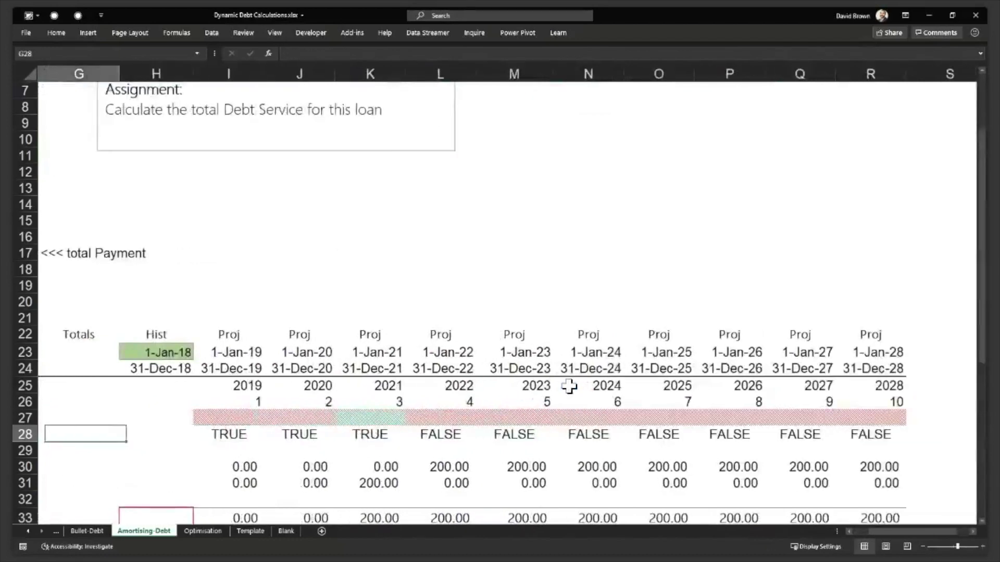
{"action": "key", "text": "Left"}
{"action": "key", "text": "Right"}
{"action": "key", "text": "Right"}
{"action": "key", "text": "Right"}
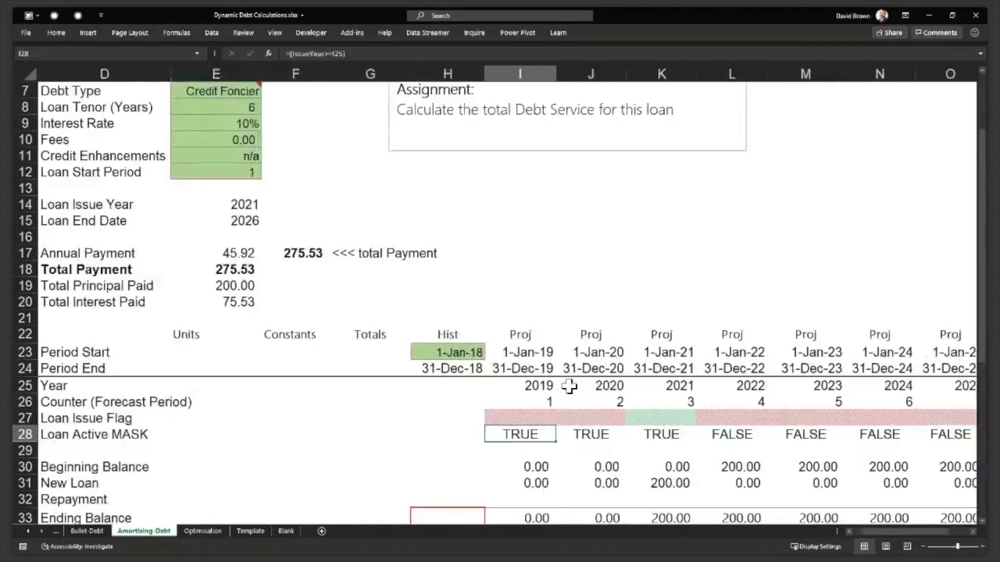
{"action": "key", "text": "F2"}
{"action": "key", "text": "Left"}
{"action": "key", "text": "Left"}
{"action": "key", "text": "Left"}
{"action": "key", "text": "Left"}
{"action": "key", "text": "Left"}
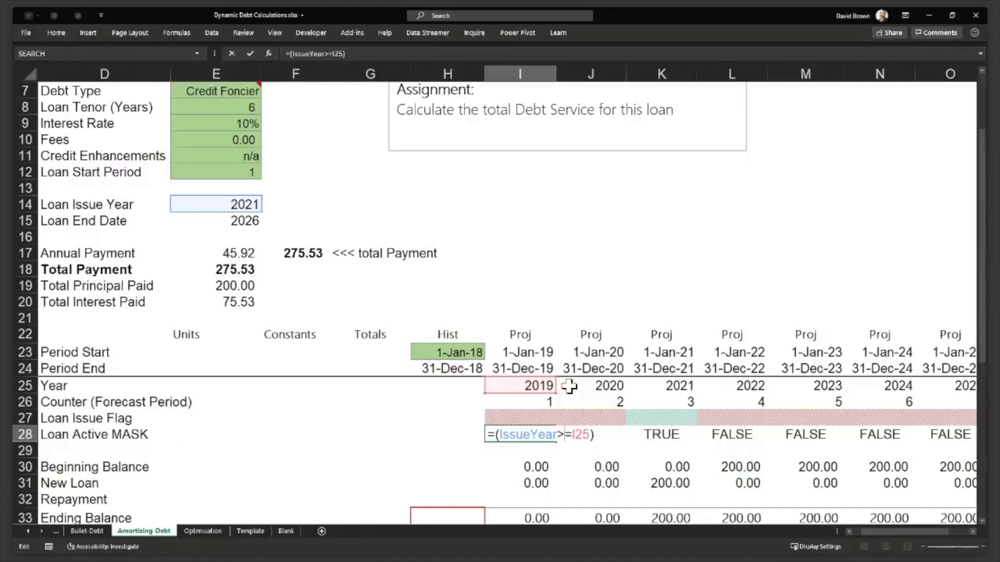
{"action": "key", "text": "ctrl+Return"}
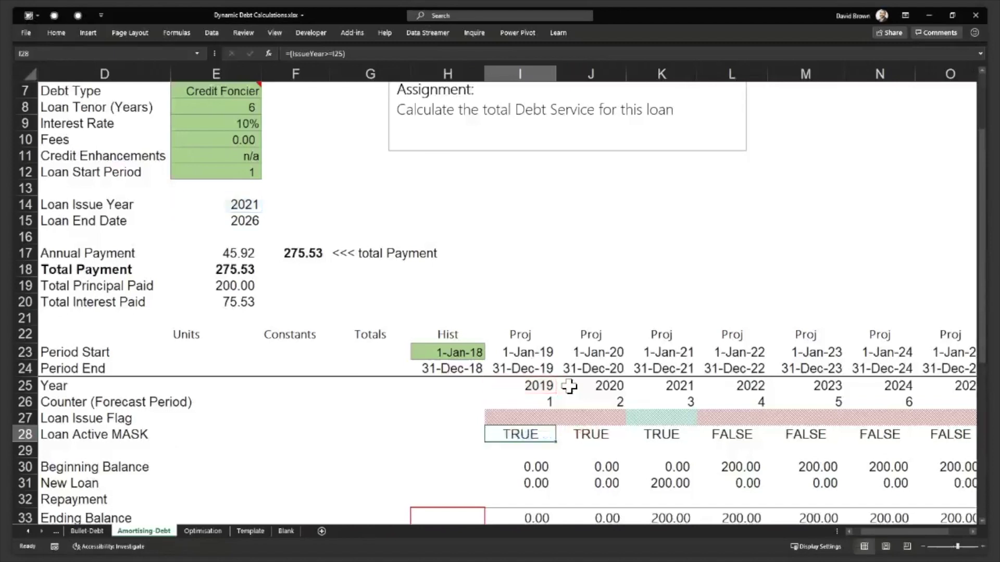
{"action": "key", "text": "Right"}
{"action": "key", "text": "Right"}
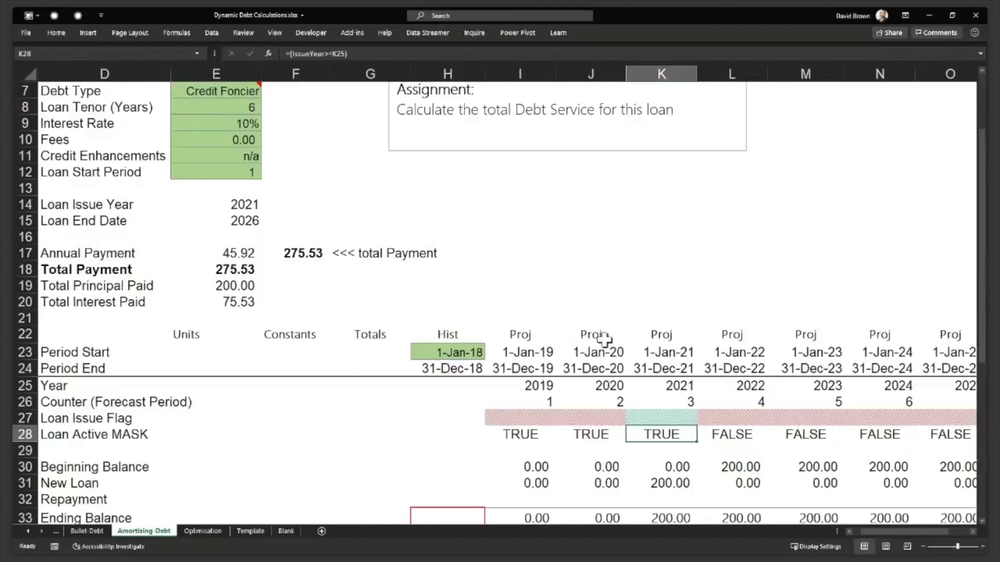
{"action": "left_click", "coordinate": [529, 435]}
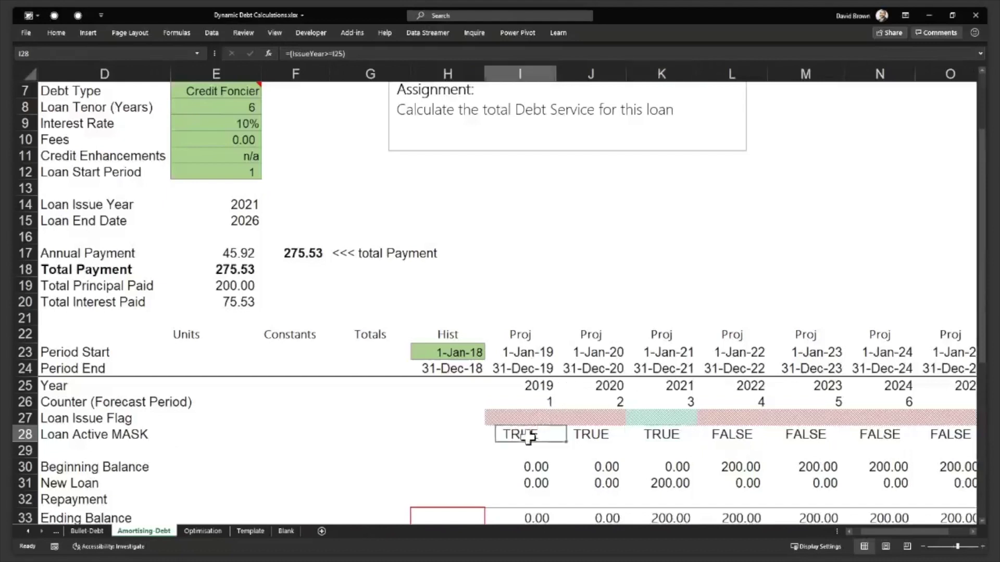
{"action": "left_click", "coordinate": [544, 385]}
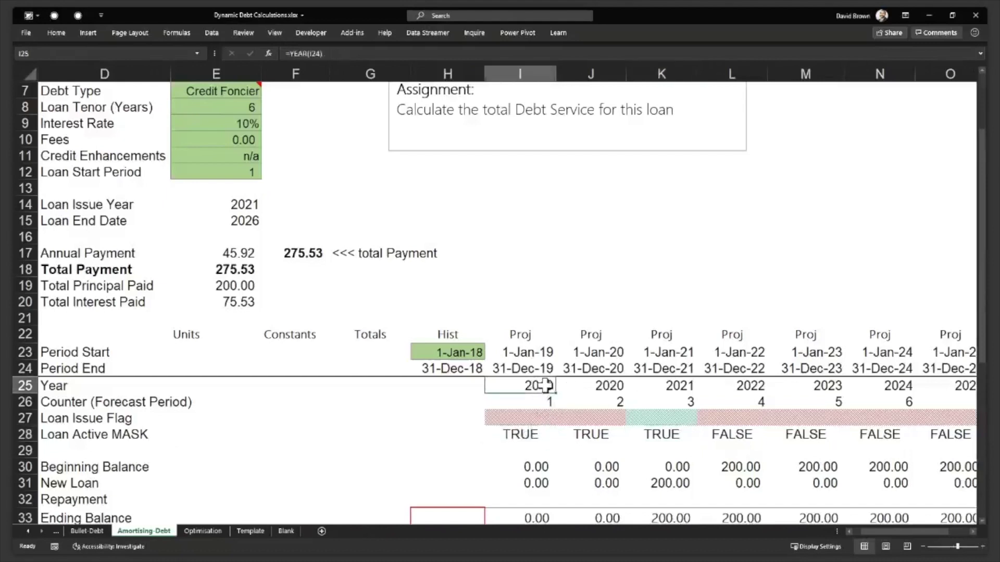
{"action": "left_click", "coordinate": [525, 434]}
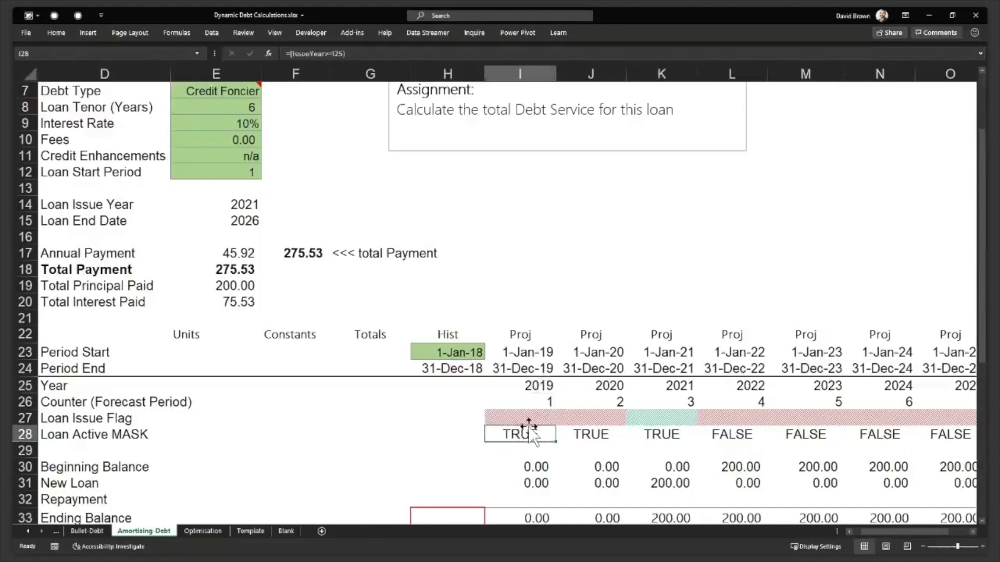
{"action": "key", "text": "F2"}
{"action": "key", "text": "Left"}
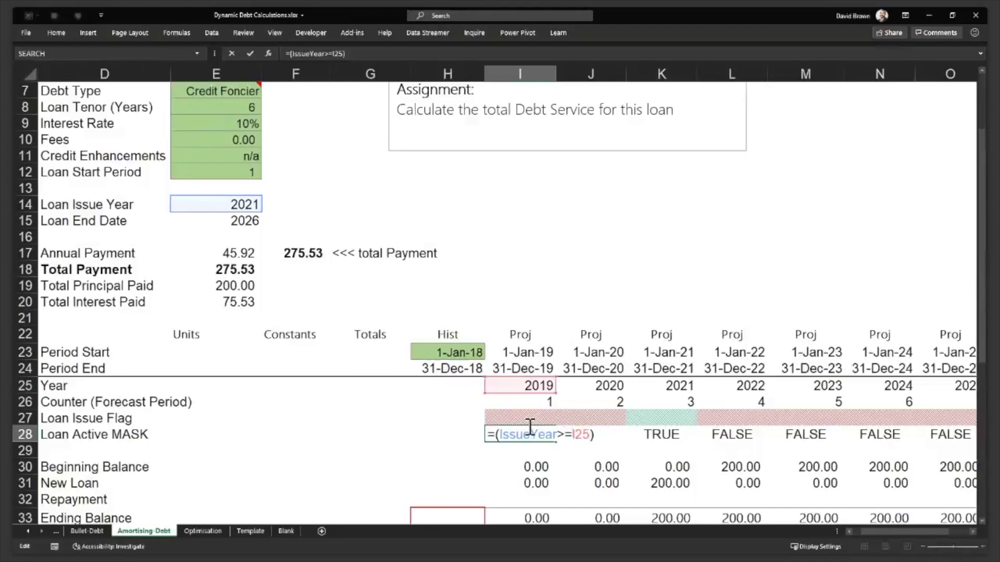
{"action": "key", "text": "Escape"}
- Replace the Loan Active MASK formula in I28 with =(I25>=IssueYear) and fill it across to R28
{"action": "key", "text": "F2"}
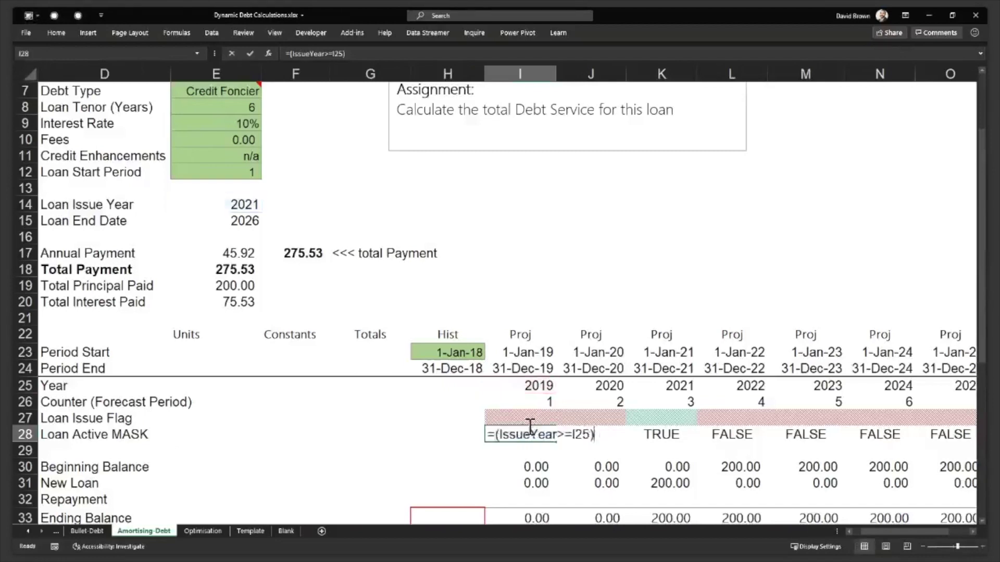
{"action": "key", "text": "shift+Home"}
{"action": "type", "text": "=("}
{"action": "key", "text": "Up"}
{"action": "key", "text": "Up"}
{"action": "key", "text": "Up"}
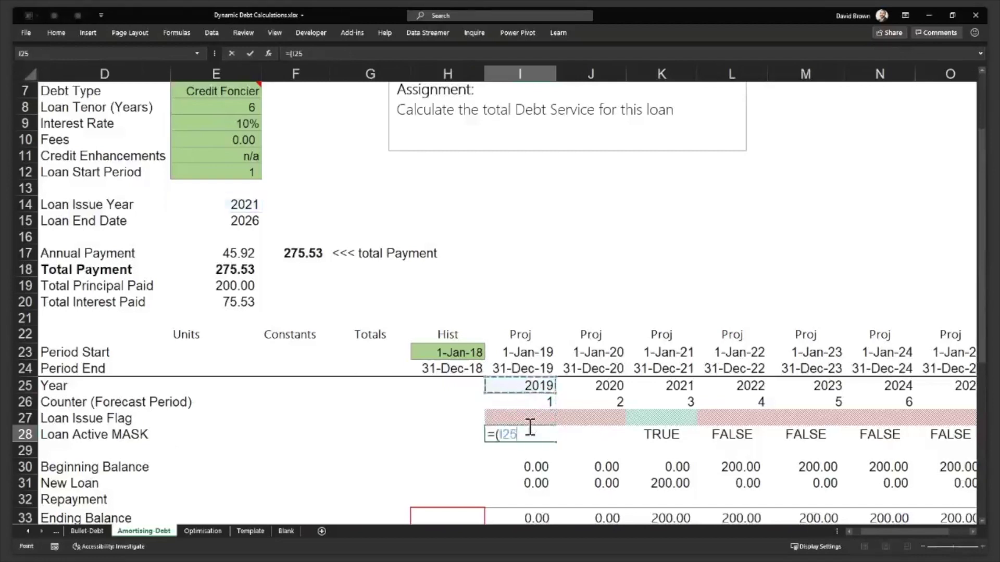
{"action": "type", "text": ">="}
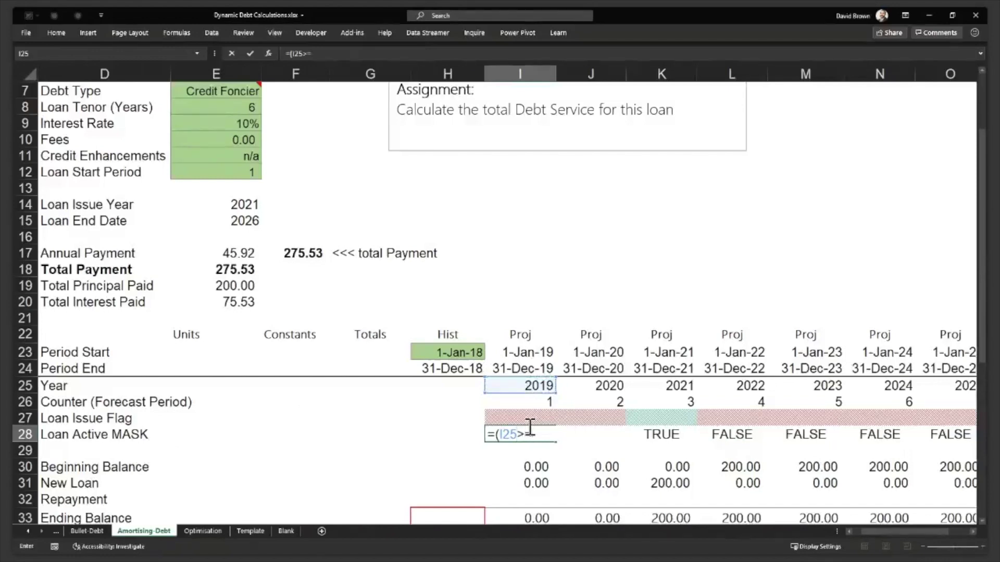
{"action": "left_click", "coordinate": [243, 205]}
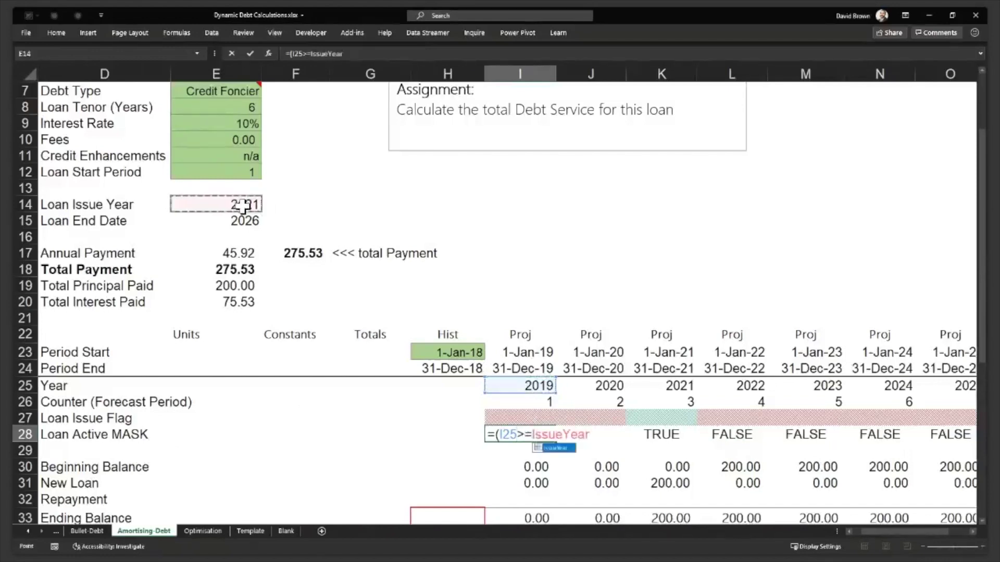
{"action": "type", "text": ")"}
{"action": "key", "text": "ctrl+Return"}
{"action": "key", "text": "ctrl+shift+Right"}
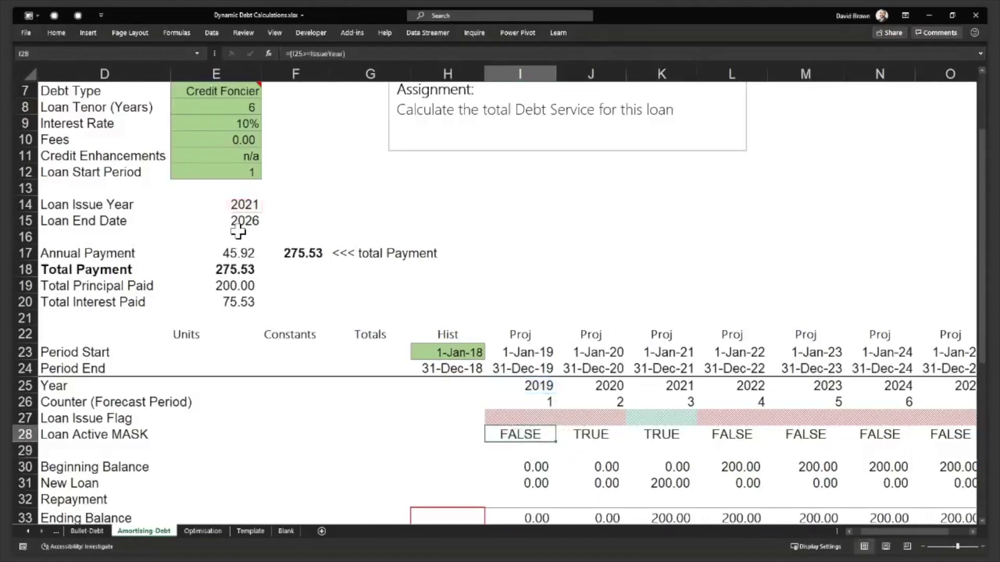
{"action": "key", "text": "ctrl+r"}
- Examine the Loan Active MASK from the issue year through 2028 to see which years are flagged
{"action": "key", "text": "Left"}
{"action": "key", "text": "Right"}
{"action": "key", "text": "Right"}
{"action": "key", "text": "Right"}
{"action": "key", "text": "shift+Right"}
{"action": "key", "text": "shift+Right"}
{"action": "key", "text": "shift+Right"}
{"action": "key", "text": "shift+Right"}
{"action": "key", "text": "shift+Right"}
{"action": "key", "text": "shift+Right"}
{"action": "key", "text": "shift+Right"}
{"action": "key", "text": "shift+Right"}
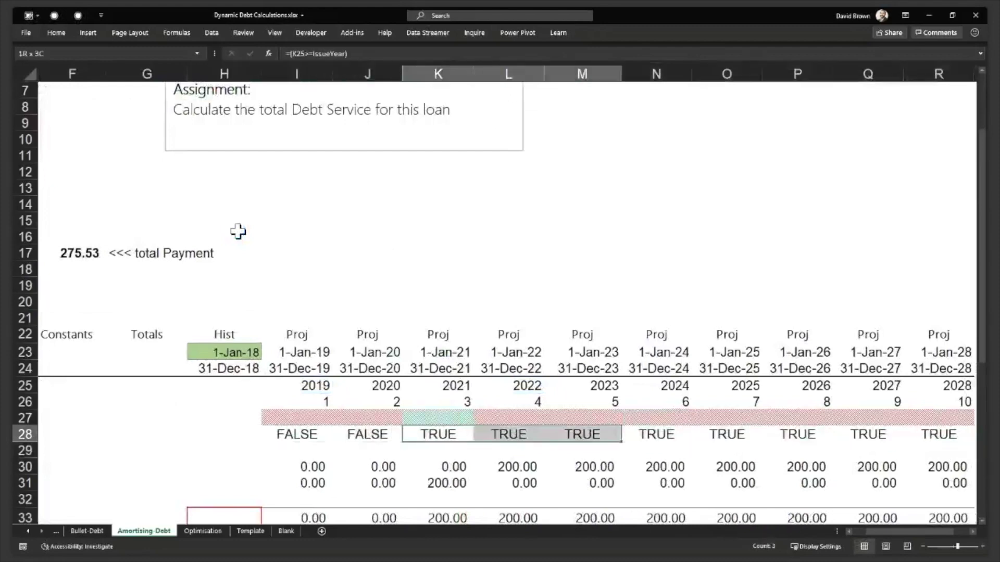
{"action": "key", "text": "shift+Left"}
{"action": "key", "text": "shift+Left"}
{"action": "key", "text": "shift+Right"}
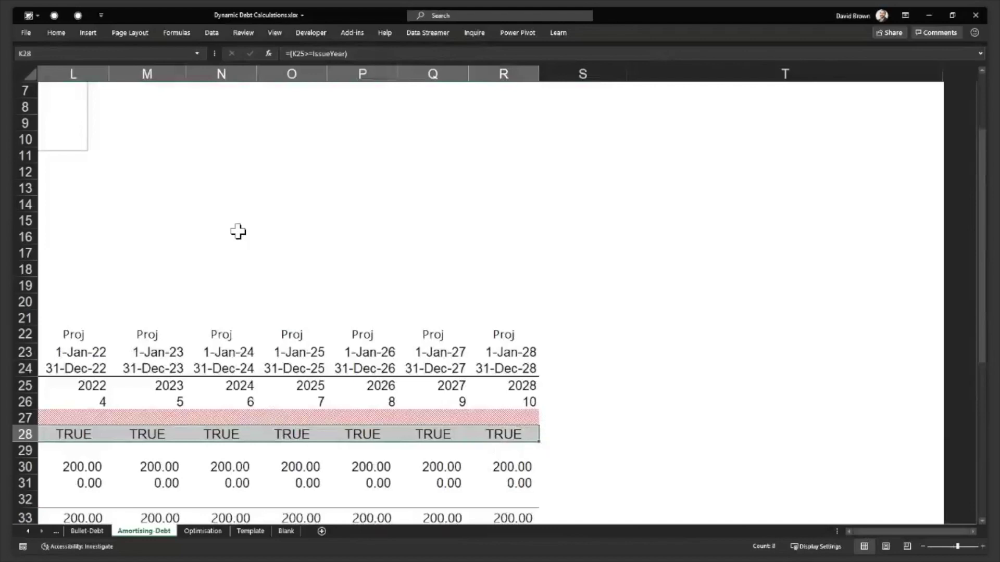
{"action": "key", "text": "Left"}
{"action": "key", "text": "Left"}
{"action": "key", "text": "Left"}
{"action": "key", "text": "Left"}
{"action": "key", "text": "Left"}
{"action": "key", "text": "Left"}
{"action": "key", "text": "Left"}
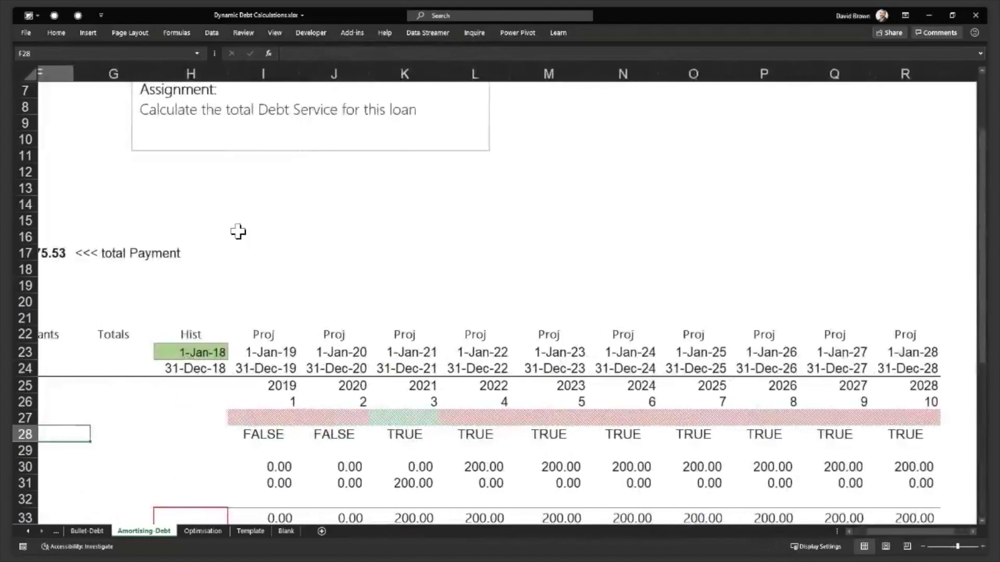
{"action": "key", "text": "Right"}
{"action": "key", "text": "Right"}
{"action": "key", "text": "Right"}
{"action": "key", "text": "Right"}
{"action": "key", "text": "Right"}
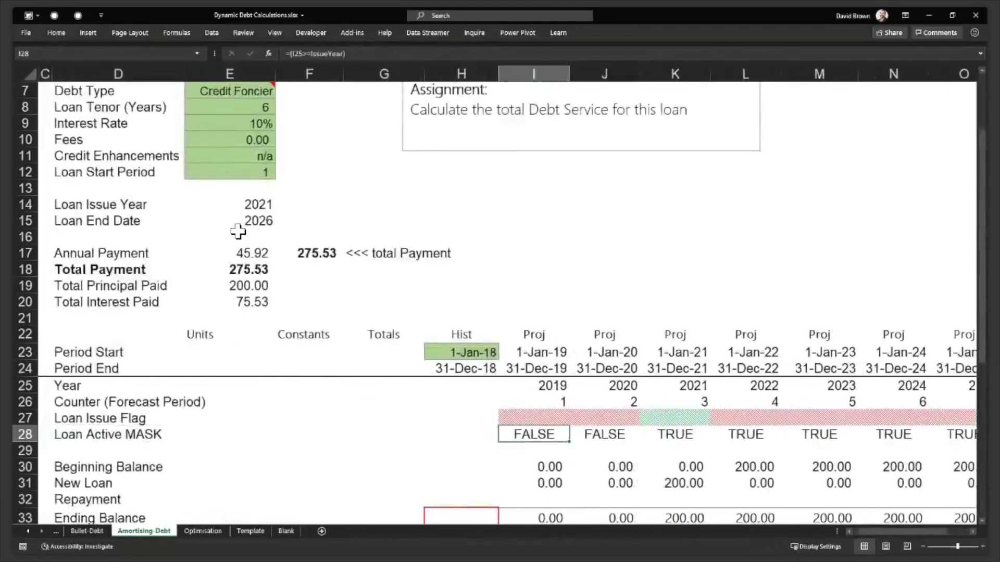
- Extend I28's mask formula to =(I25>=IssueYear)*(I25<=EndYear) and fill it across to R28
{"action": "key", "text": "F2"}
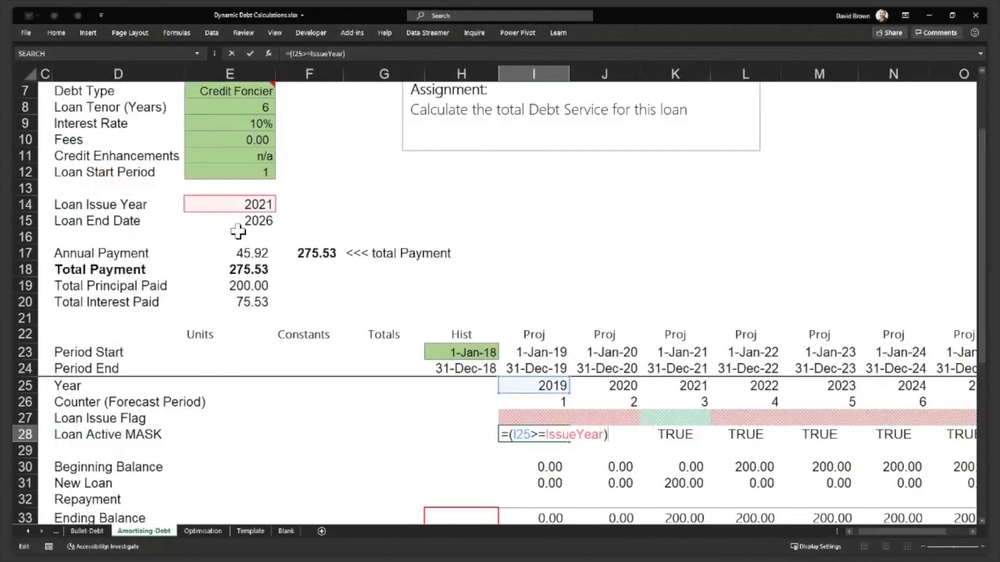
{"action": "type", "text": "*("}
{"action": "left_click", "coordinate": [540, 384]}
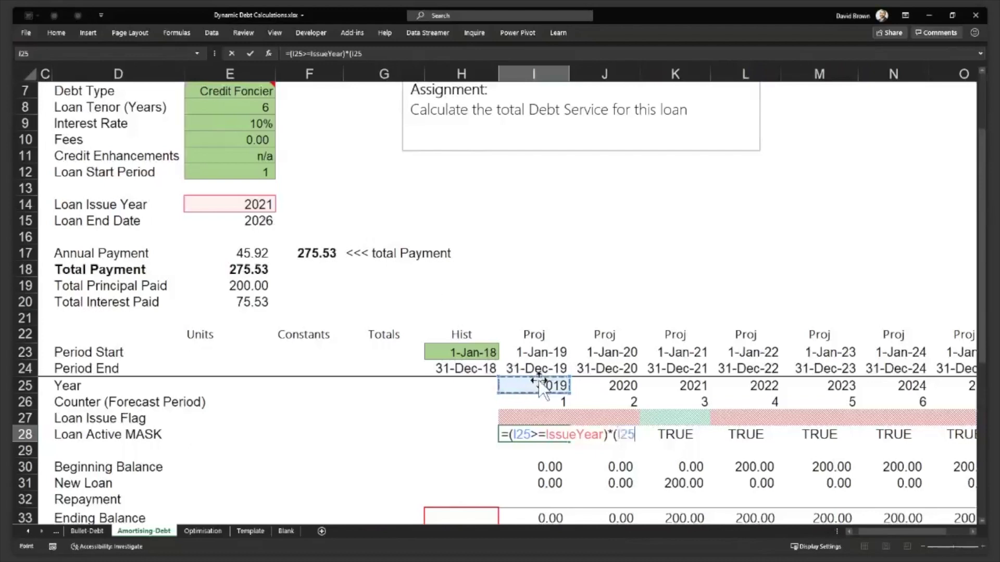
{"action": "type", "text": "<="}
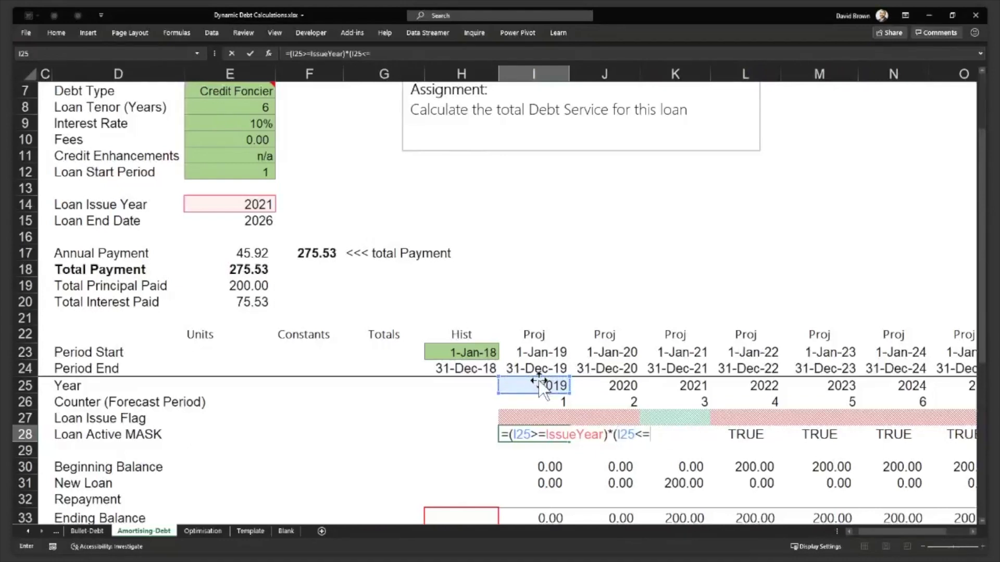
{"action": "left_click", "coordinate": [232, 223]}
{"action": "type", "text": ")"}
{"action": "key", "text": "Return"}
{"action": "key", "text": "Up"}
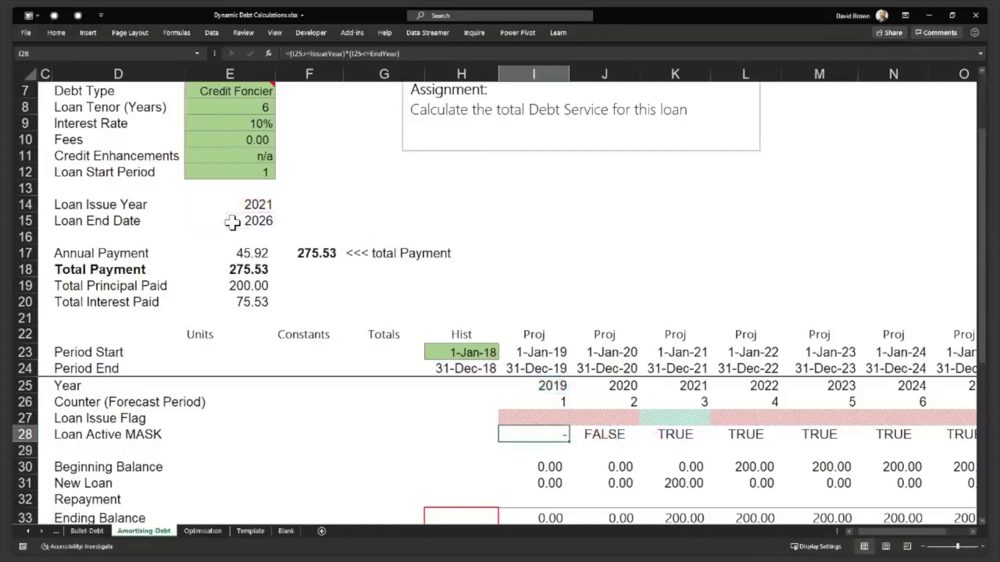
{"action": "key", "text": "ctrl+shift+Right"}
{"action": "key", "text": "ctrl+r"}
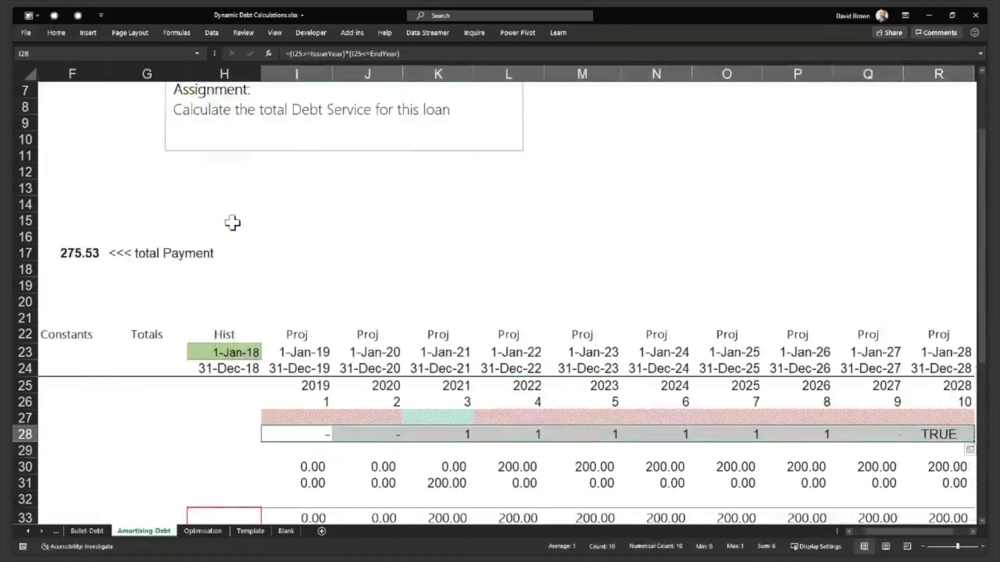
{"action": "key", "text": "Right"}
{"action": "key", "text": "Right"}
{"action": "key", "text": "Right"}
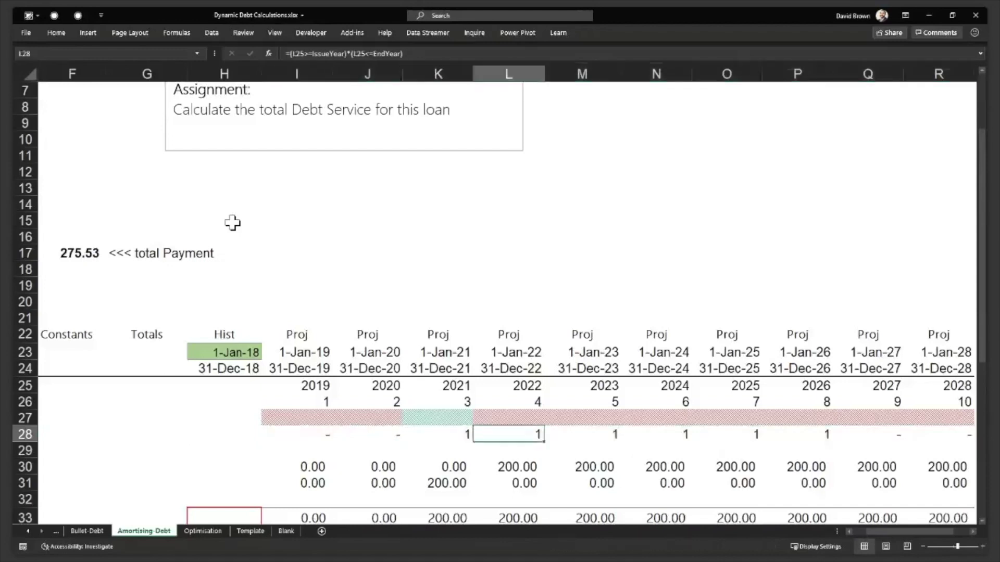
- Copy the formats only of the Loan Issue Flag cells I27:R27 onto the Loan Active MASK cells I28:R28
{"action": "key", "text": "Left"}
{"action": "key", "text": "Left"}
{"action": "key", "text": "Left"}
{"action": "key", "text": "Up"}
{"action": "key", "text": "ctrl+shift+Right"}
{"action": "key", "text": "ctrl+c"}
{"action": "key", "text": "Down"}
{"action": "key", "text": "ctrl+shift+Right"}
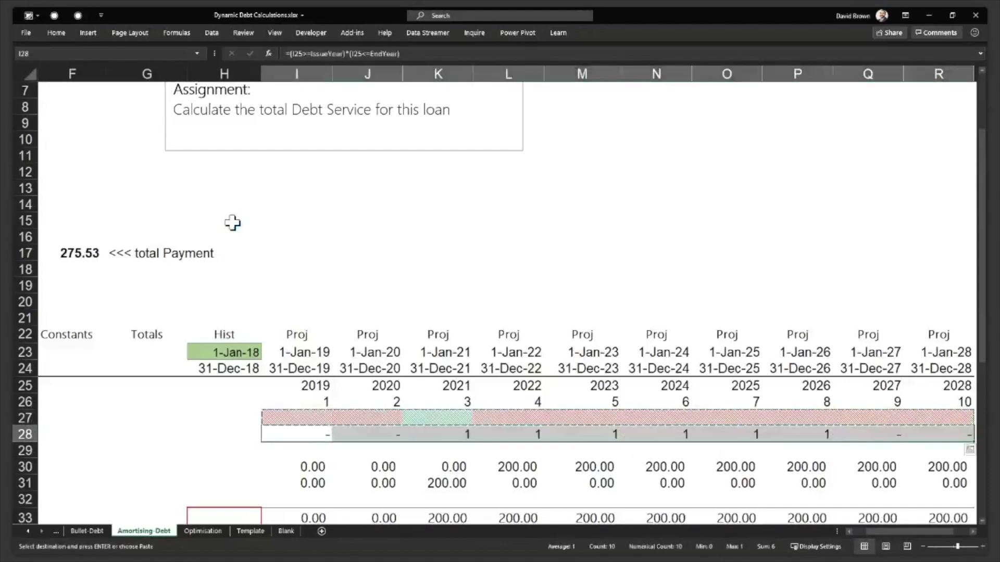
{"action": "key", "text": "ctrl+alt+v"}
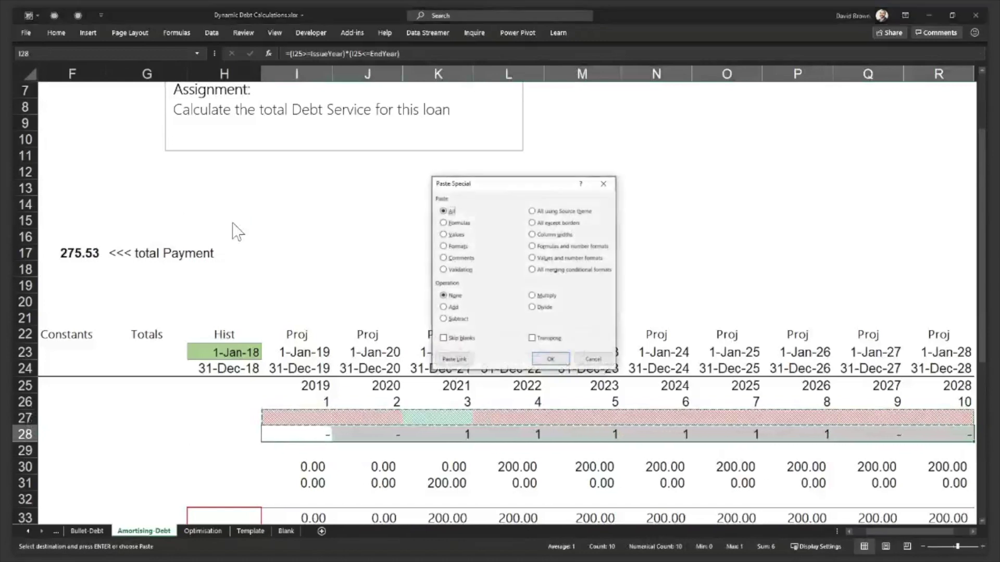
{"action": "left_click", "coordinate": [456, 247]}
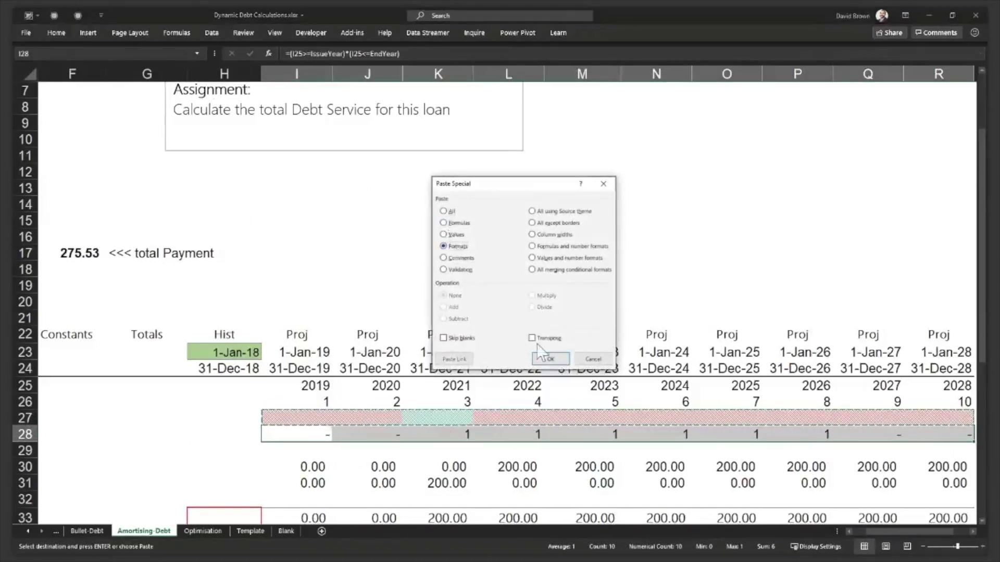
{"action": "left_click", "coordinate": [550, 359]}
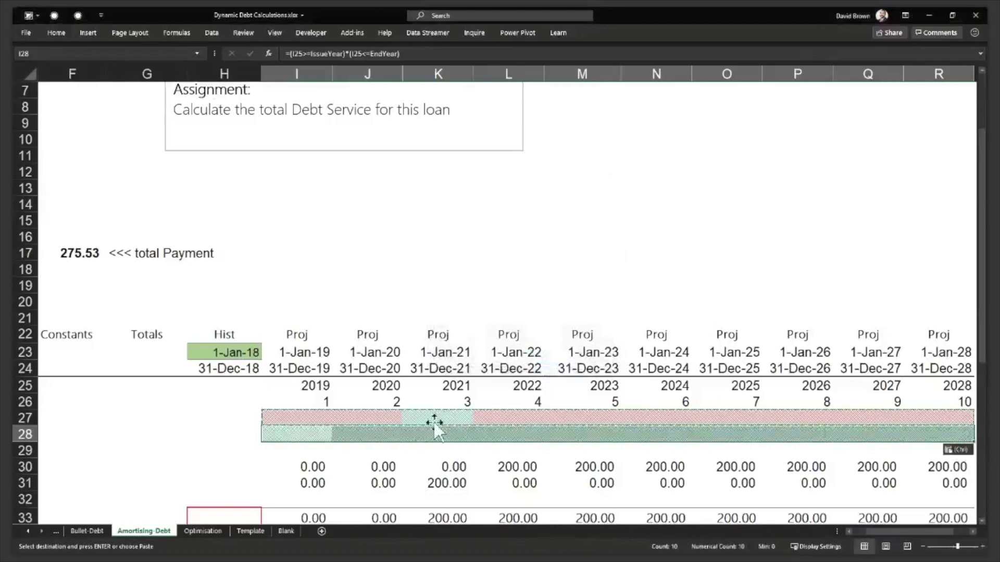
{"action": "key", "text": "Escape"}
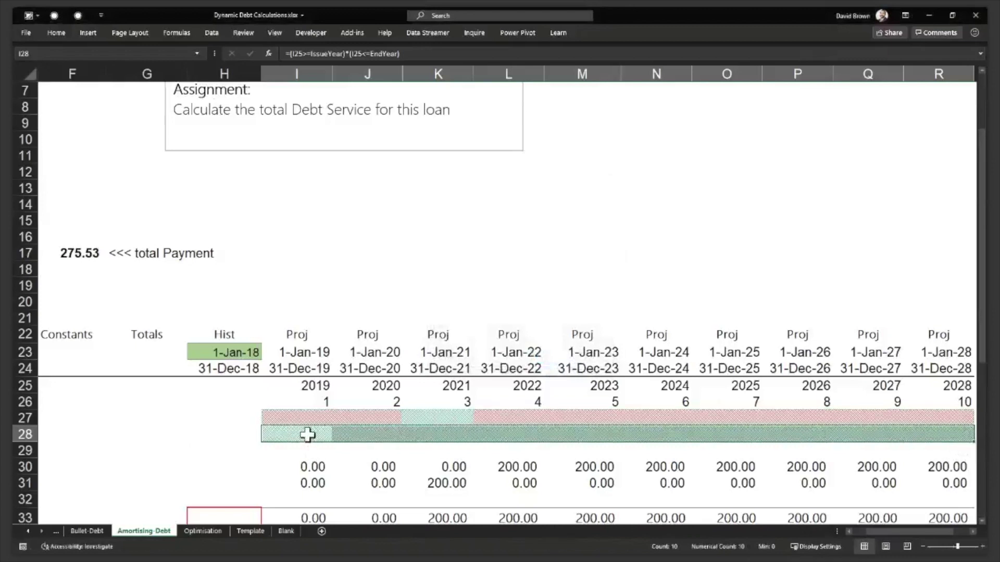
- Edit the conditional formatting rule on I28:R28 so it formats cells whose value equals 0, and apply it
{"action": "left_click", "coordinate": [61, 34]}
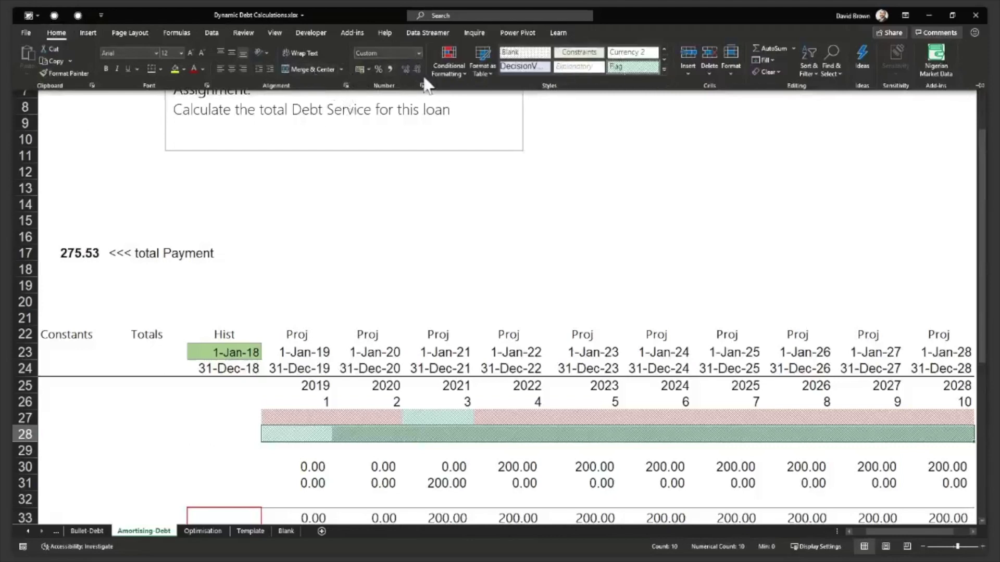
{"action": "left_click", "coordinate": [448, 71]}
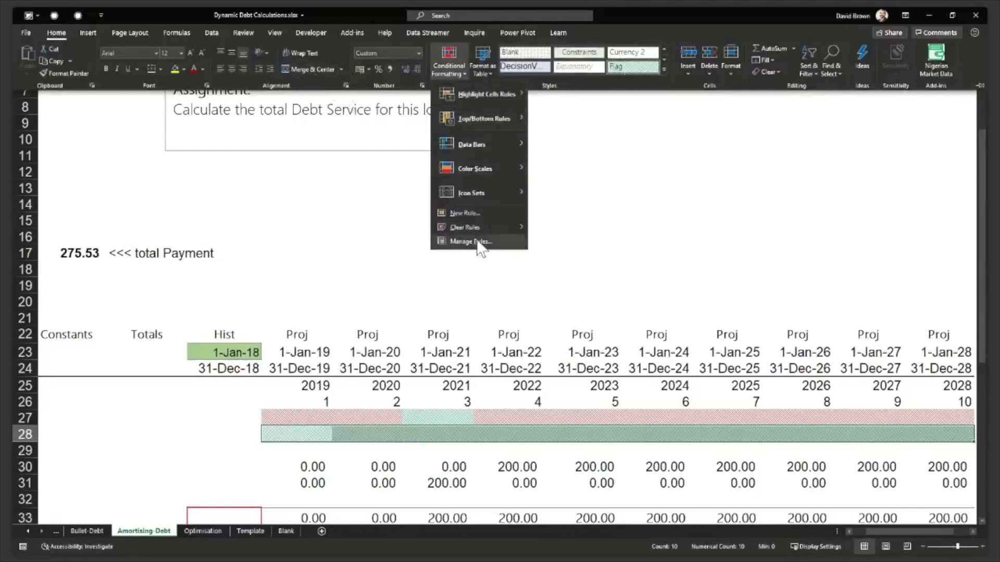
{"action": "left_click", "coordinate": [479, 242]}
{"action": "left_click", "coordinate": [419, 279]}
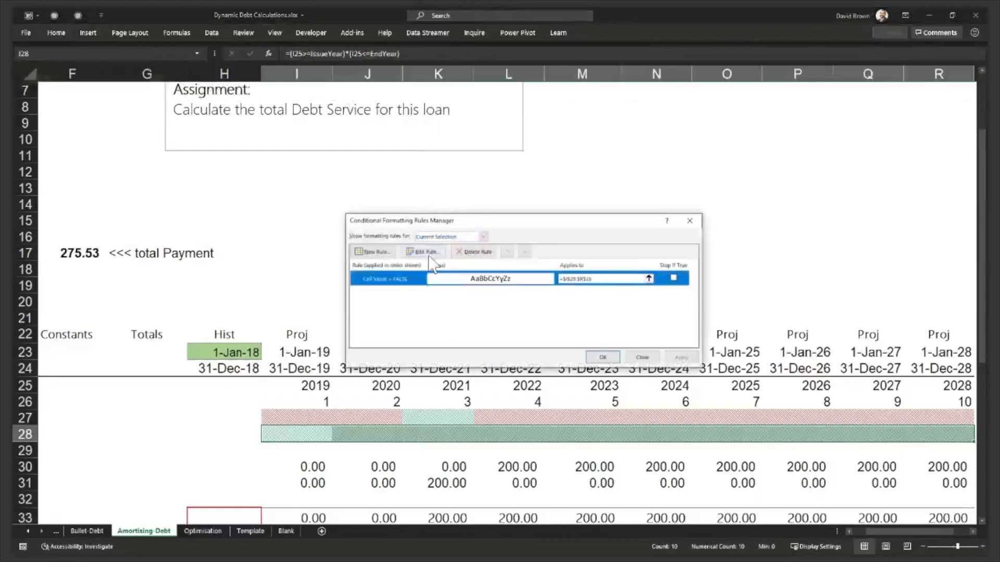
{"action": "left_click", "coordinate": [430, 255]}
{"action": "left_click", "coordinate": [575, 323]}
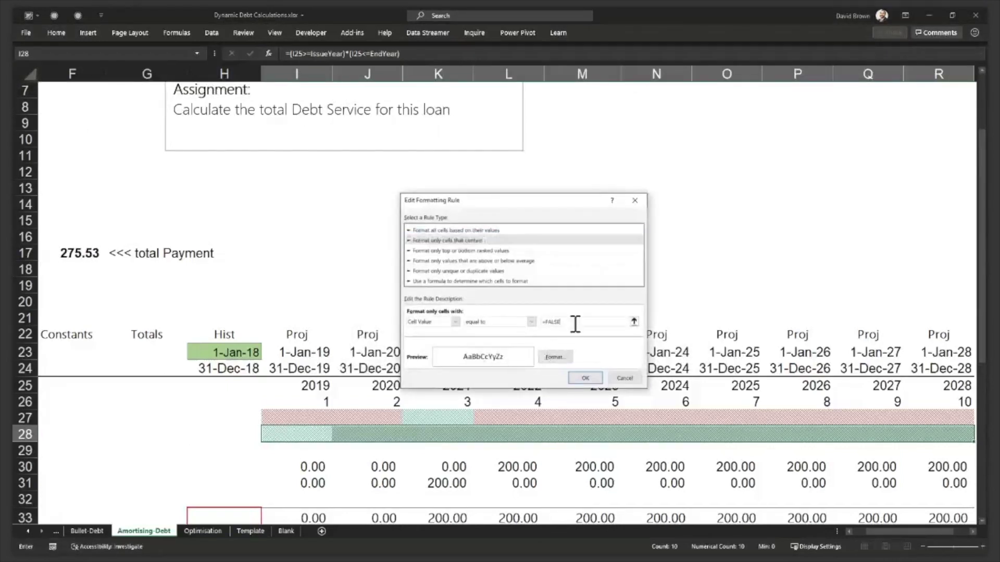
{"action": "key", "text": "BackSpace"}
{"action": "key", "text": "BackSpace"}
{"action": "key", "text": "BackSpace"}
{"action": "key", "text": "BackSpace"}
{"action": "key", "text": "BackSpace"}
{"action": "key", "text": "BackSpace"}
{"action": "left_click", "coordinate": [586, 378]}
{"action": "left_click", "coordinate": [681, 358]}
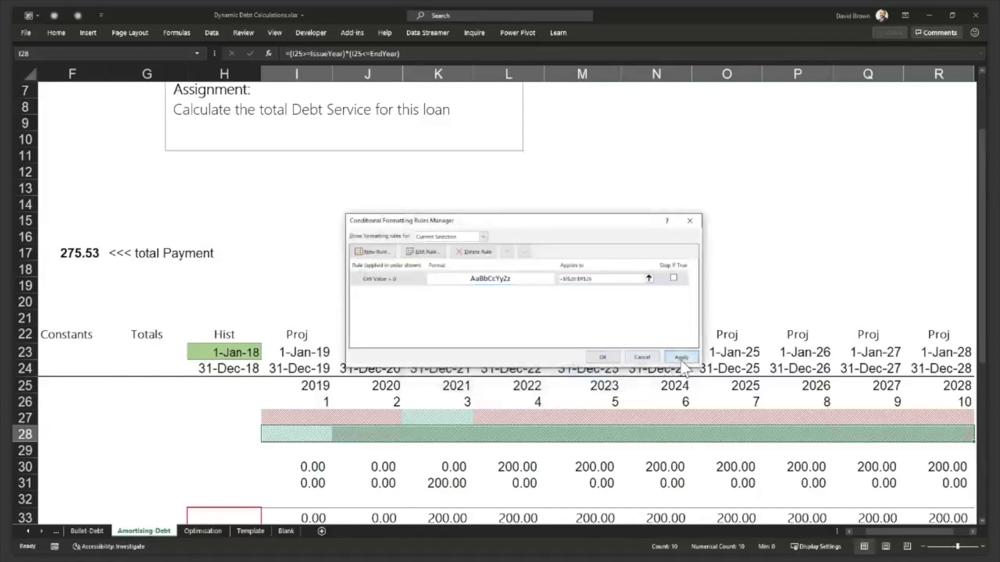
{"action": "left_click", "coordinate": [602, 358]}
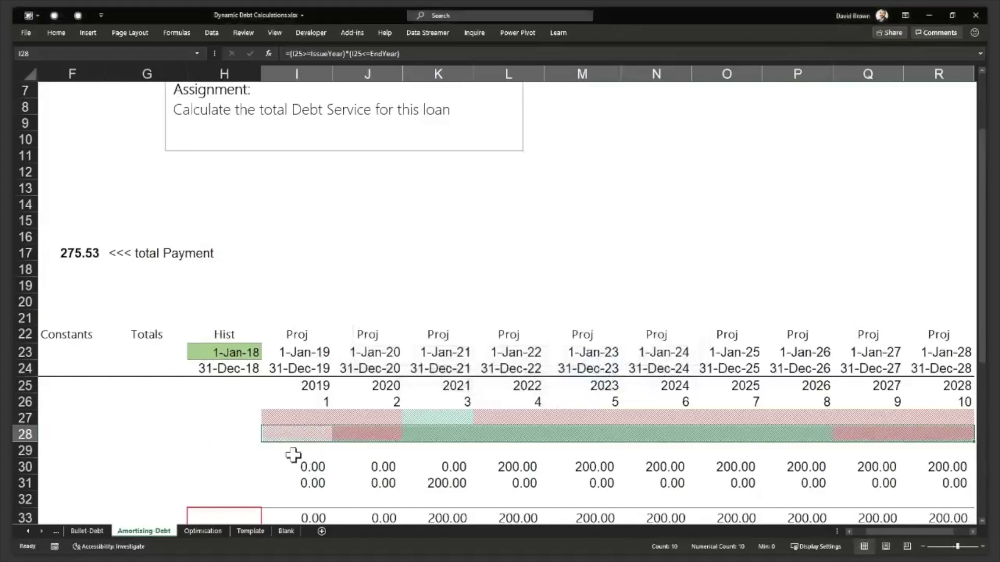
- Examine the coloured Loan Active MASK cells across the projection years and compare them with the Loan Issue Flag row
{"action": "left_click", "coordinate": [218, 417]}
{"action": "key", "text": "Left"}
{"action": "key", "text": "Left"}
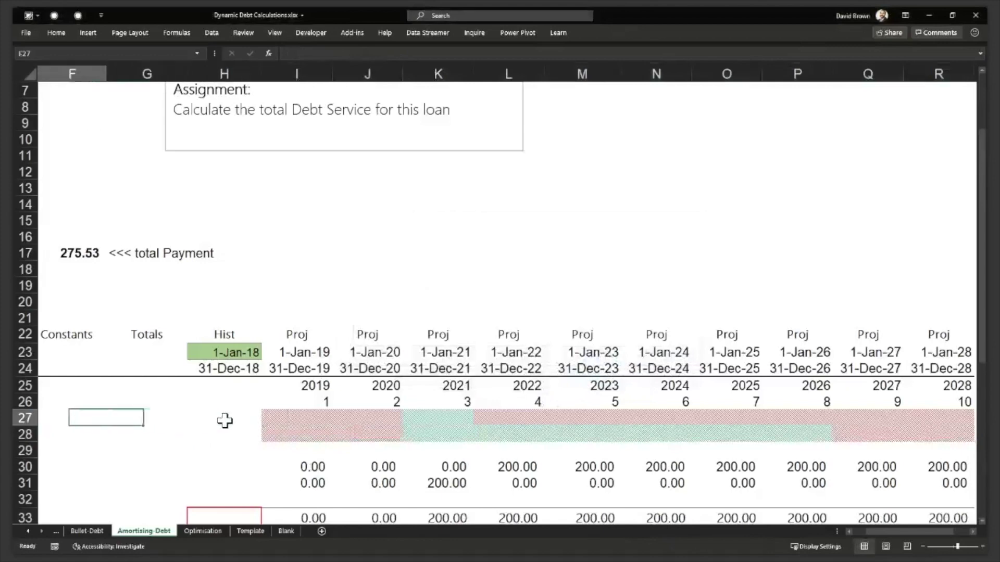
{"action": "scroll", "coordinate": [225, 420], "scroll_direction": "left", "scroll_amount": 3}
{"action": "key", "text": "Right"}
{"action": "key", "text": "Right"}
{"action": "key", "text": "Right"}
{"action": "key", "text": "Right"}
{"action": "key", "text": "Right"}
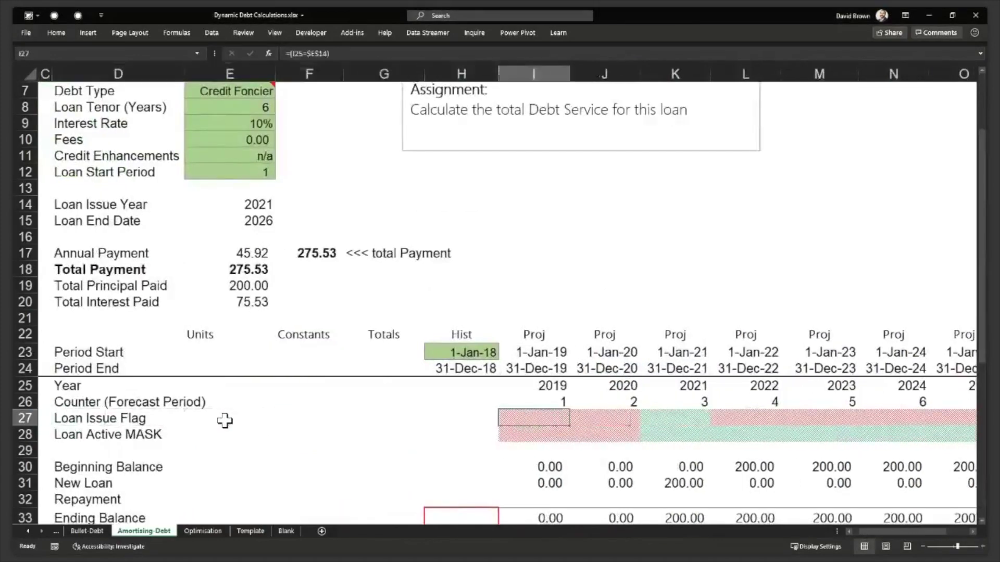
{"action": "key", "text": "Down"}
{"action": "key", "text": "shift+Right"}
{"action": "key", "text": "shift+Right"}
{"action": "key", "text": "shift+Right"}
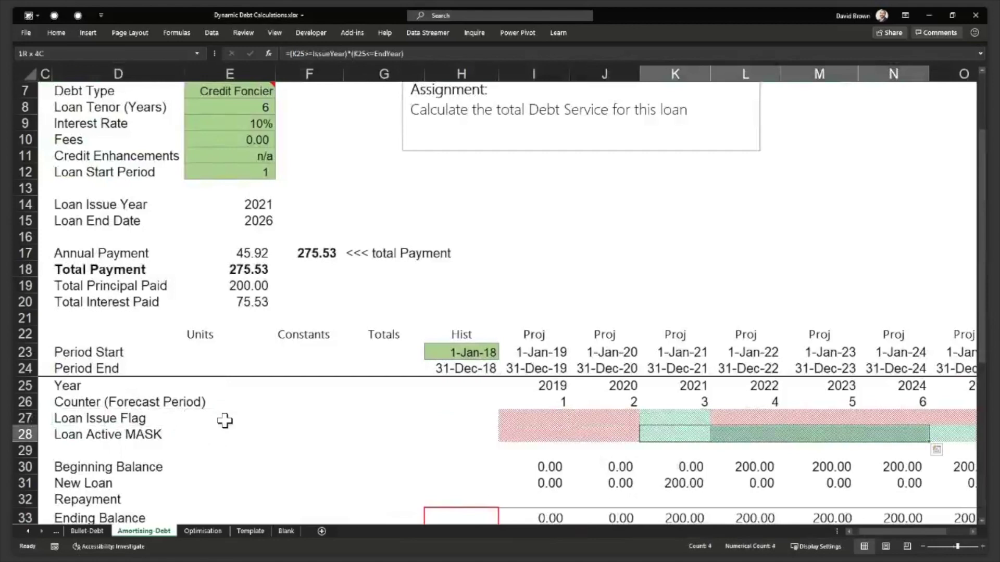
{"action": "key", "text": "Right"}
{"action": "key", "text": "Right"}
{"action": "key", "text": "Right"}
{"action": "key", "text": "Right"}
{"action": "key", "text": "Right"}
{"action": "key", "text": "Left"}
{"action": "key", "text": "Left"}
{"action": "key", "text": "Left"}
{"action": "key", "text": "Left"}
{"action": "key", "text": "Left"}
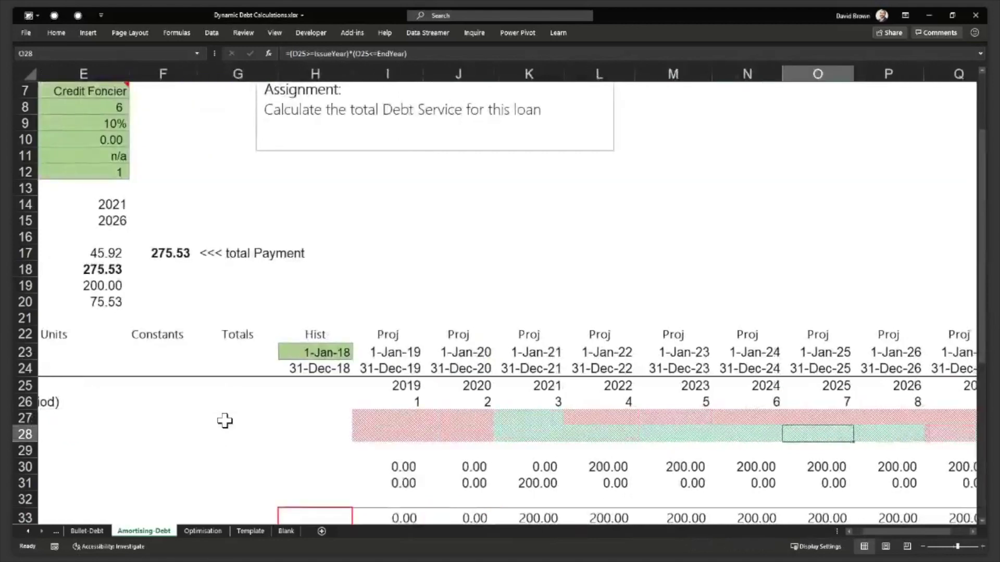
{"action": "key", "text": "Right"}
{"action": "key", "text": "Right"}
{"action": "key", "text": "Right"}
{"action": "key", "text": "Left"}
{"action": "key", "text": "Left"}
{"action": "key", "text": "Left"}
{"action": "key", "text": "Left"}
{"action": "key", "text": "Left"}
{"action": "key", "text": "Left"}
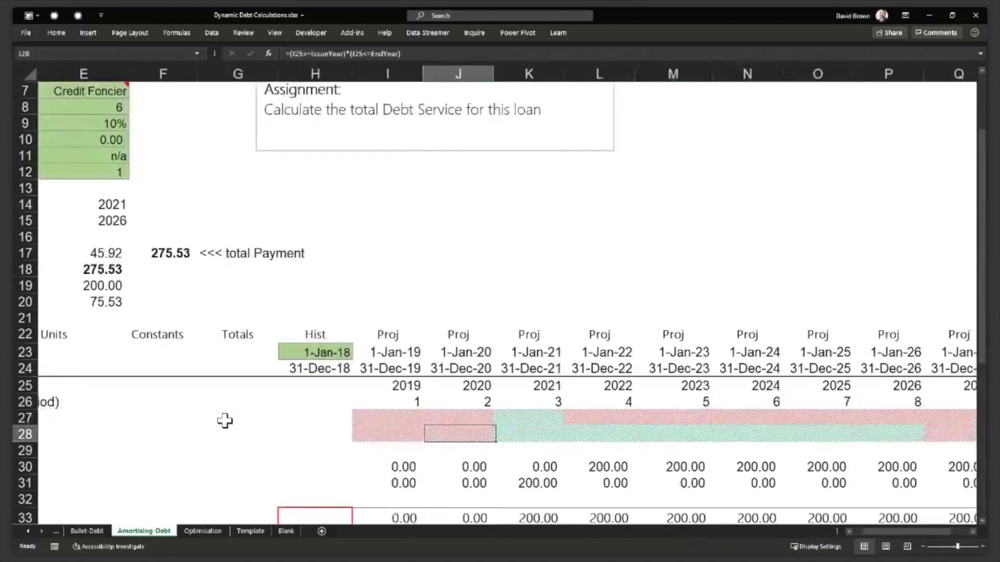
{"action": "key", "text": "Left"}
{"action": "key", "text": "Left"}
{"action": "key", "text": "Left"}
{"action": "key", "text": "Left"}
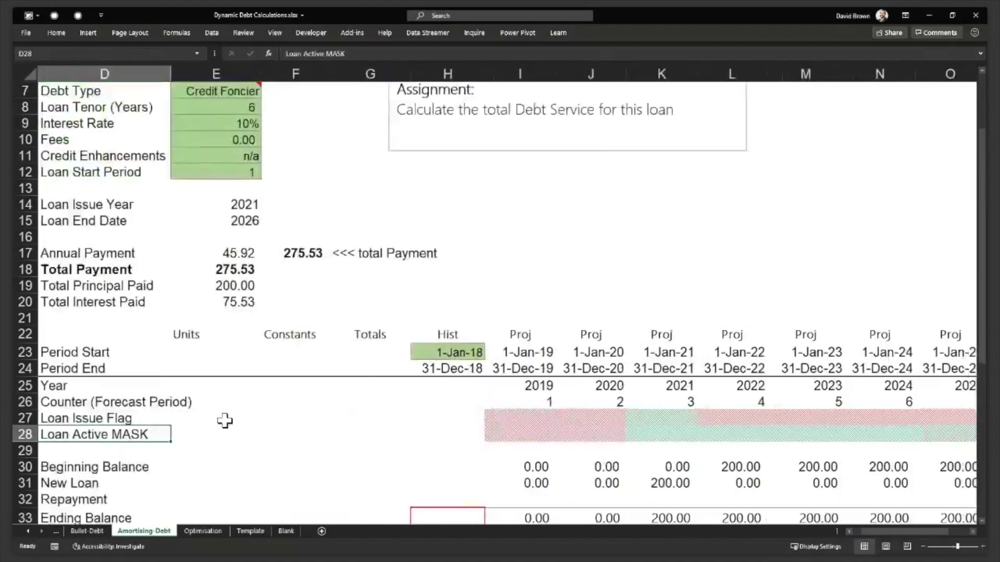
- Examine the Counter (Forecast Period) row label and the blank row 29 up to 2021 to locate where a loan counter starts
{"action": "key", "text": "Left"}
{"action": "key", "text": "Down"}
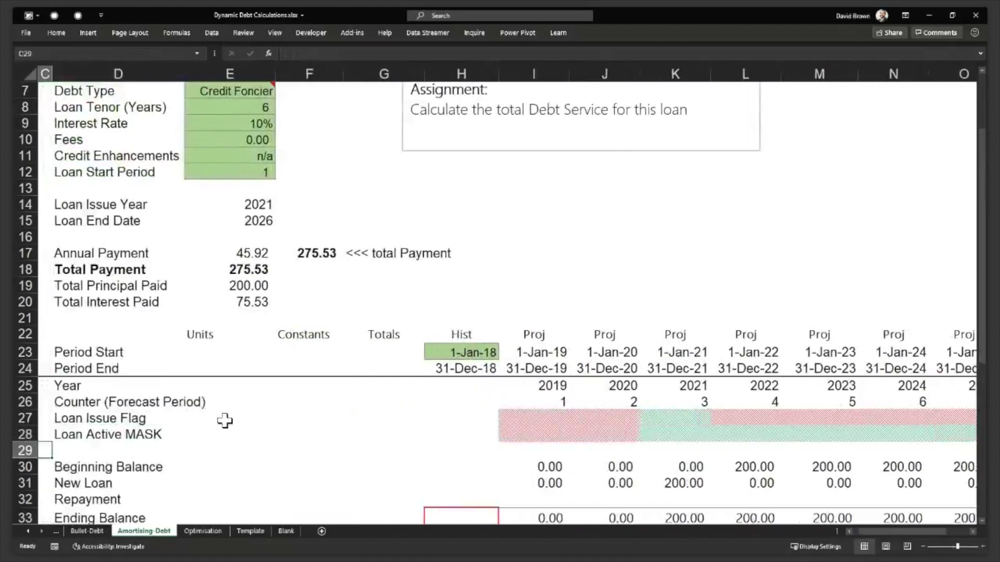
{"action": "key", "text": "Right"}
{"action": "key", "text": "Up"}
{"action": "key", "text": "Up"}
{"action": "key", "text": "Up"}
{"action": "key", "text": "Down"}
{"action": "key", "text": "Down"}
{"action": "key", "text": "Down"}
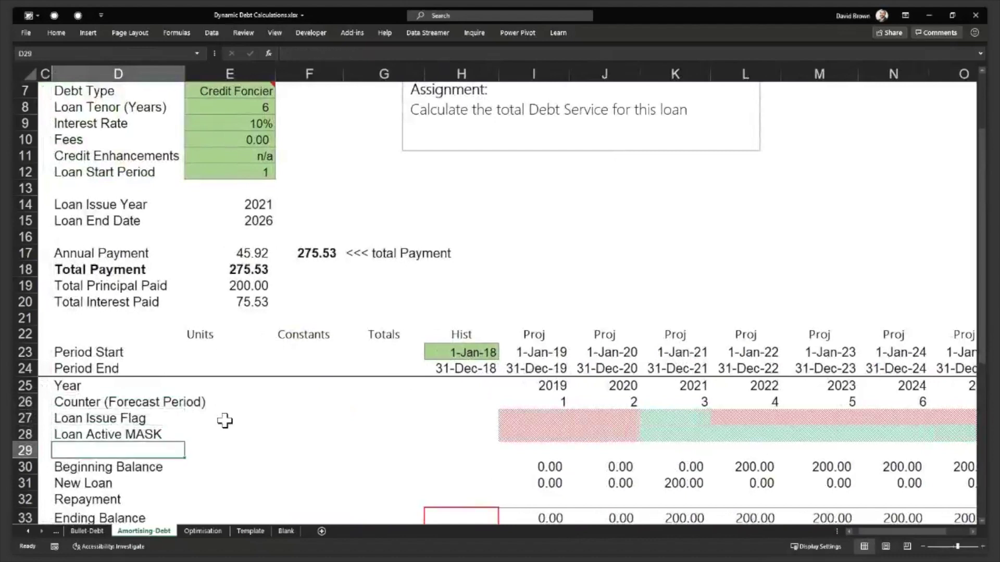
{"action": "key", "text": "Right"}
{"action": "key", "text": "Right"}
{"action": "key", "text": "Right"}
{"action": "key", "text": "Right"}
{"action": "key", "text": "Right"}
{"action": "key", "text": "Right"}
{"action": "key", "text": "Right"}
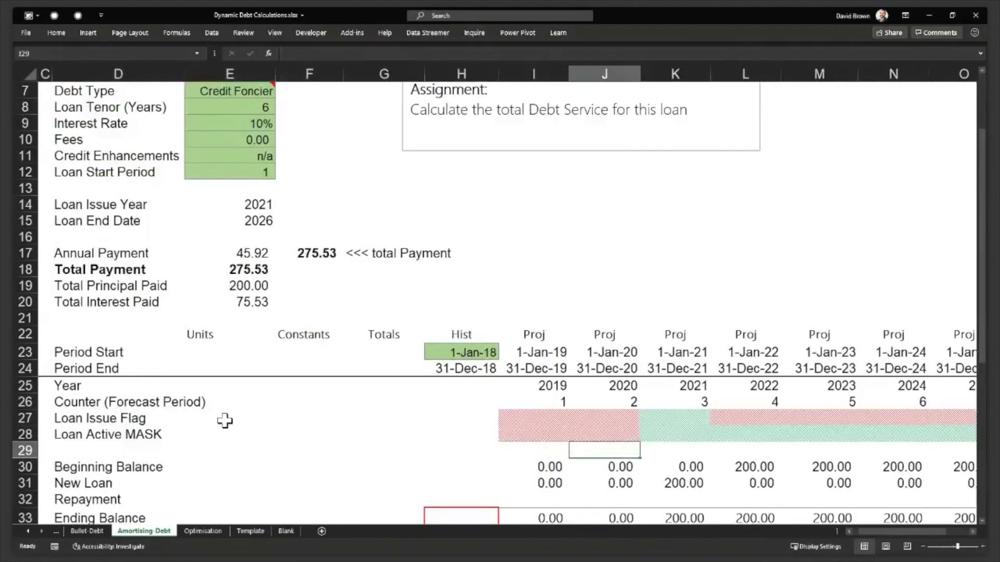
{"action": "key", "text": "Right"}
{"action": "key", "text": "Left"}
{"action": "key", "text": "Left"}
{"action": "key", "text": "Left"}
{"action": "key", "text": "Left"}
{"action": "key", "text": "Left"}
{"action": "key", "text": "Left"}
{"action": "key", "text": "Left"}
{"action": "key", "text": "Left"}
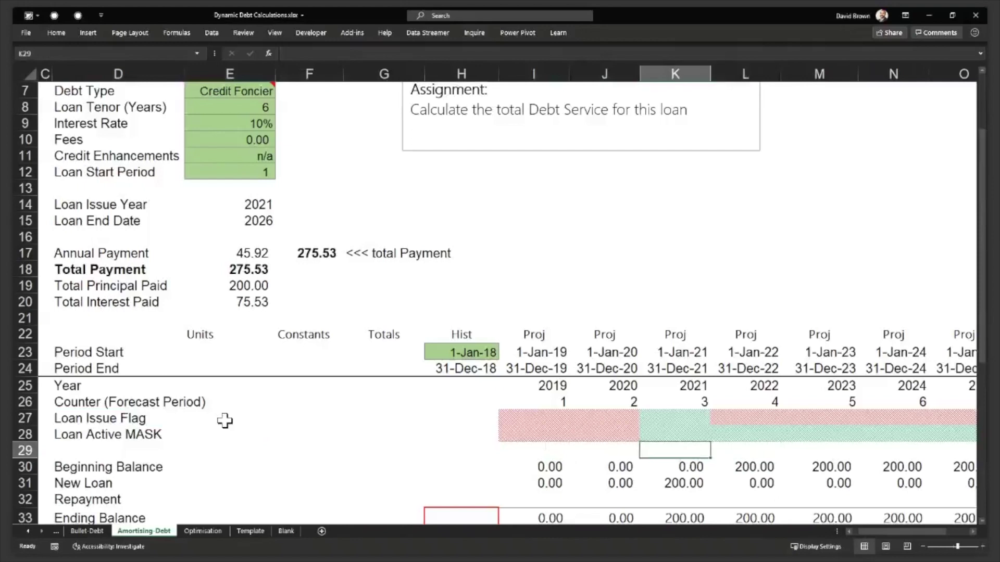
- Insert a row above Beginning Balance and label it "Counter for the Loan" in D30
{"action": "key", "text": "Down"}
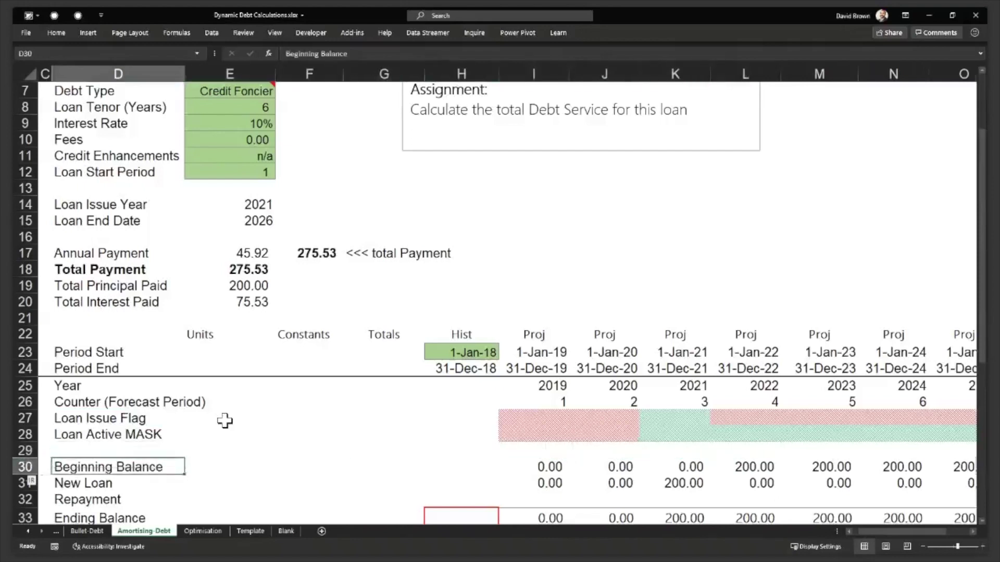
{"action": "key", "text": "shift+space"}
{"action": "key", "text": "ctrl+shift+equal"}
{"action": "key", "text": "Up"}
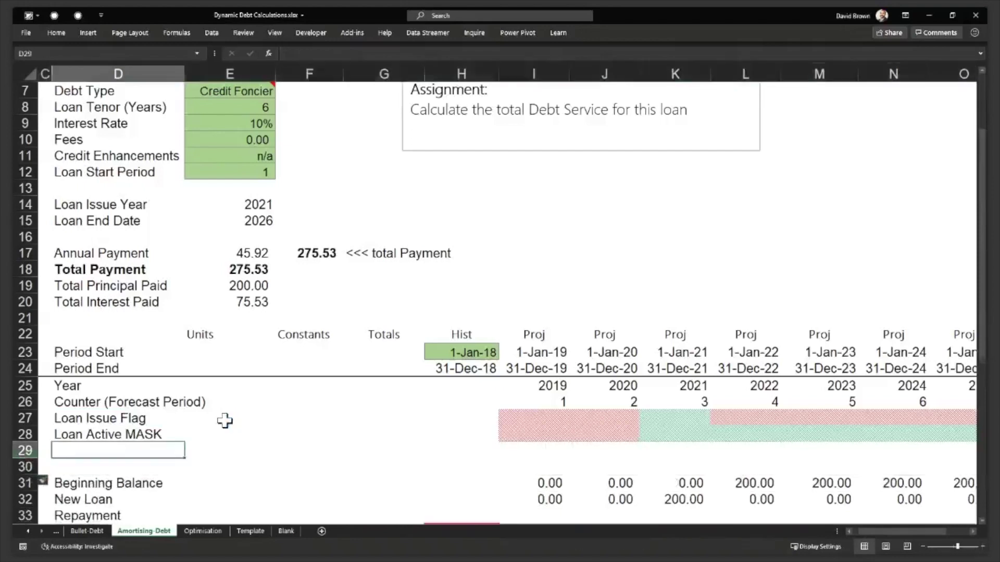
{"action": "key", "text": "Down"}
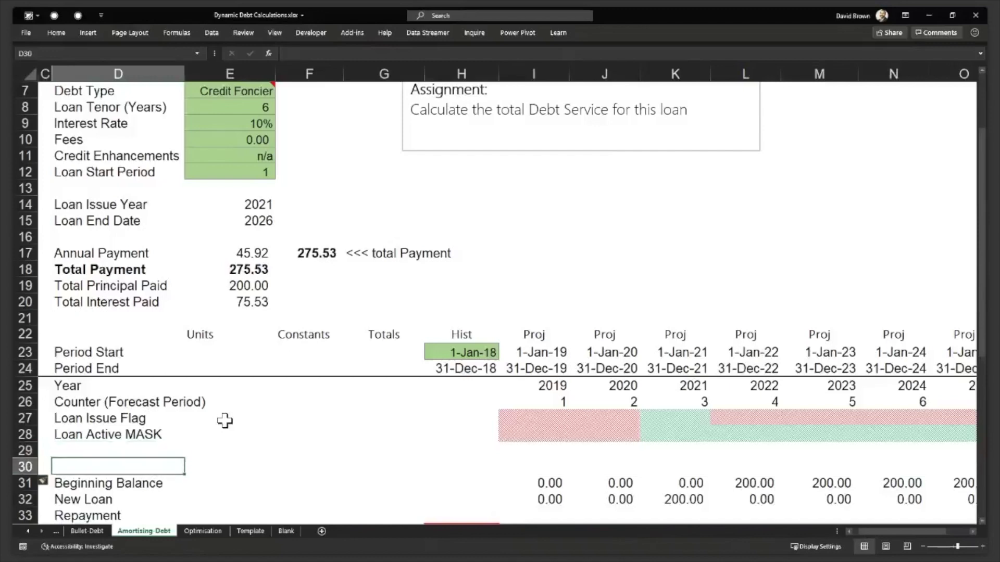
{"action": "type", "text": "Counter for the"}
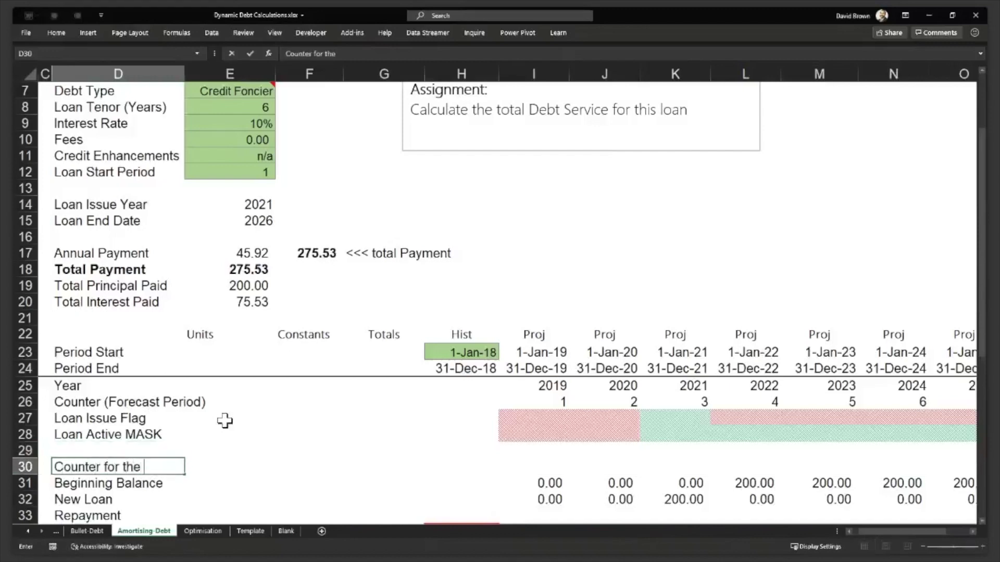
{"action": "type", "text": " Loan"}
{"action": "key", "text": "Return"}
- Insert a blank spacer row between Counter for the Loan and Beginning Balance
{"action": "left_click", "coordinate": [25, 484]}
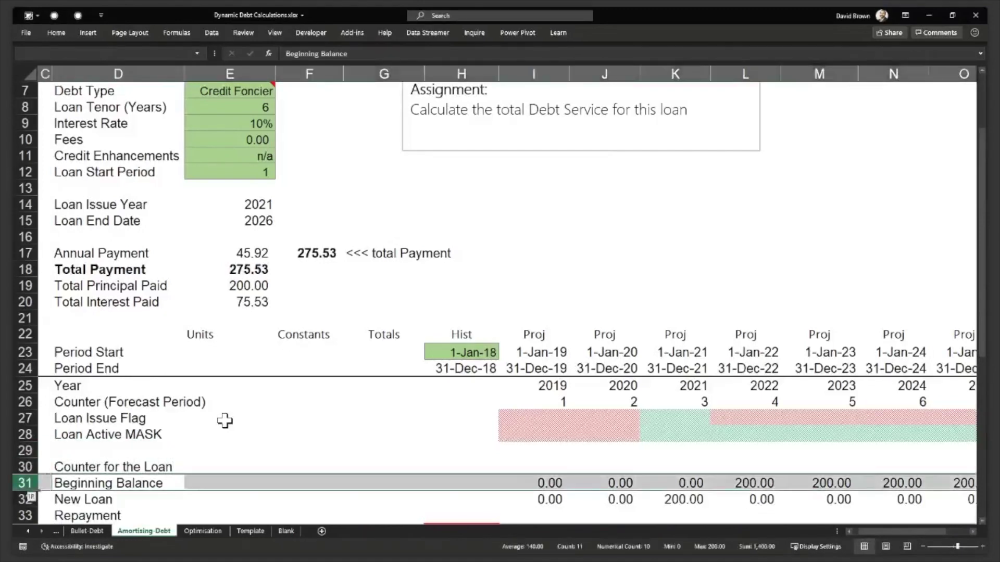
{"action": "key", "text": "ctrl+shift+plus"}
{"action": "key", "text": "Up"}
{"action": "key", "text": "Down"}
{"action": "key", "text": "Down"}
{"action": "key", "text": "Down"}
{"action": "key", "text": "Down"}
{"action": "key", "text": "Down"}
{"action": "key", "text": "Down"}
{"action": "key", "text": "Down"}
{"action": "key", "text": "Down"}
{"action": "key", "text": "Up"}
{"action": "key", "text": "Up"}
{"action": "key", "text": "Up"}
{"action": "key", "text": "Up"}
{"action": "key", "text": "Up"}
{"action": "key", "text": "Up"}
{"action": "key", "text": "Up"}
{"action": "key", "text": "Up"}
- Examine the forecast period counter and the mask row from 2019 onwards to see how a loan-specific counter differs
{"action": "key", "text": "Right"}
{"action": "key", "text": "Right"}
{"action": "key", "text": "Right"}
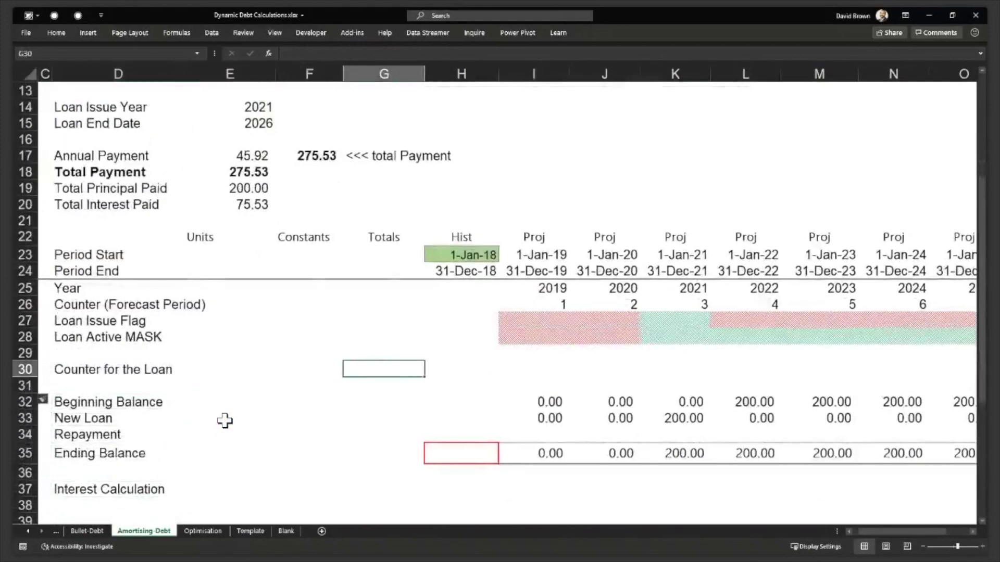
{"action": "key", "text": "Right"}
{"action": "key", "text": "Right"}
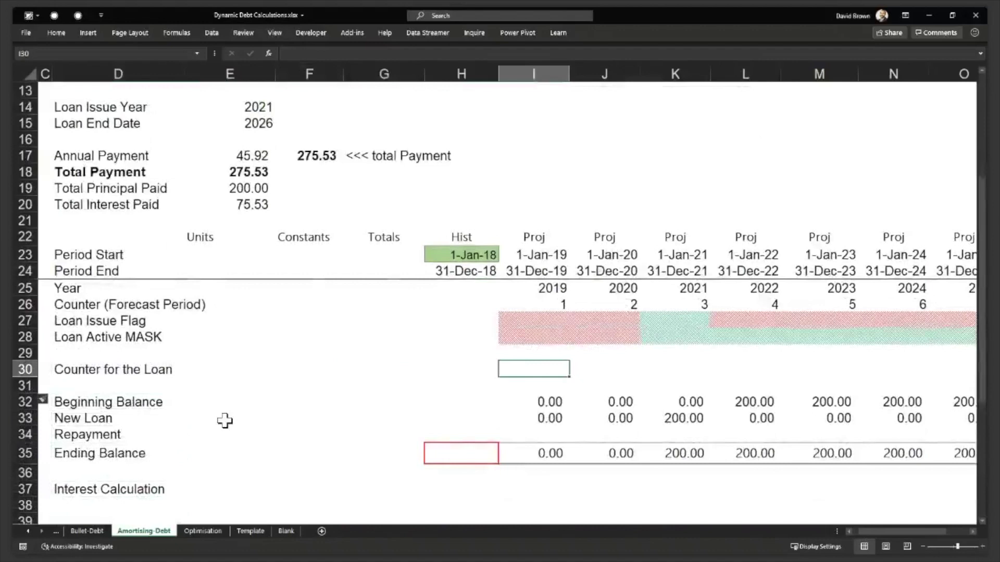
{"action": "key", "text": "Up"}
{"action": "key", "text": "Up"}
{"action": "key", "text": "Up"}
{"action": "key", "text": "Up"}
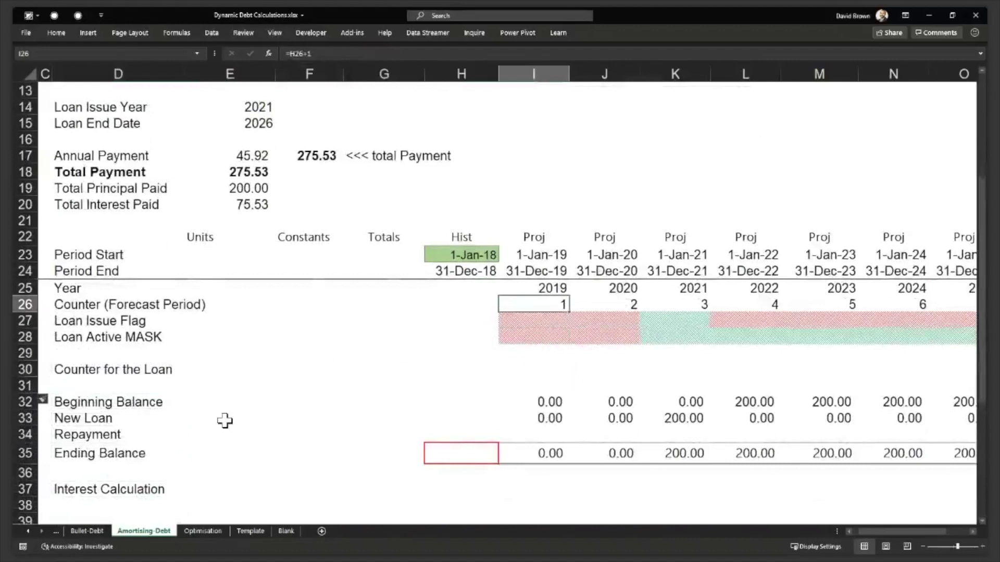
{"action": "key", "text": "shift+Right"}
{"action": "key", "text": "shift+Right"}
{"action": "key", "text": "shift+Right"}
{"action": "key", "text": "shift+Right"}
{"action": "key", "text": "shift+Right"}
{"action": "key", "text": "Up"}
{"action": "key", "text": "Up"}
{"action": "key", "text": "Up"}
{"action": "key", "text": "Up"}
{"action": "key", "text": "Down"}
{"action": "key", "text": "Down"}
{"action": "key", "text": "Down"}
{"action": "key", "text": "Down"}
{"action": "key", "text": "Down"}
{"action": "key", "text": "Down"}
{"action": "key", "text": "Down"}
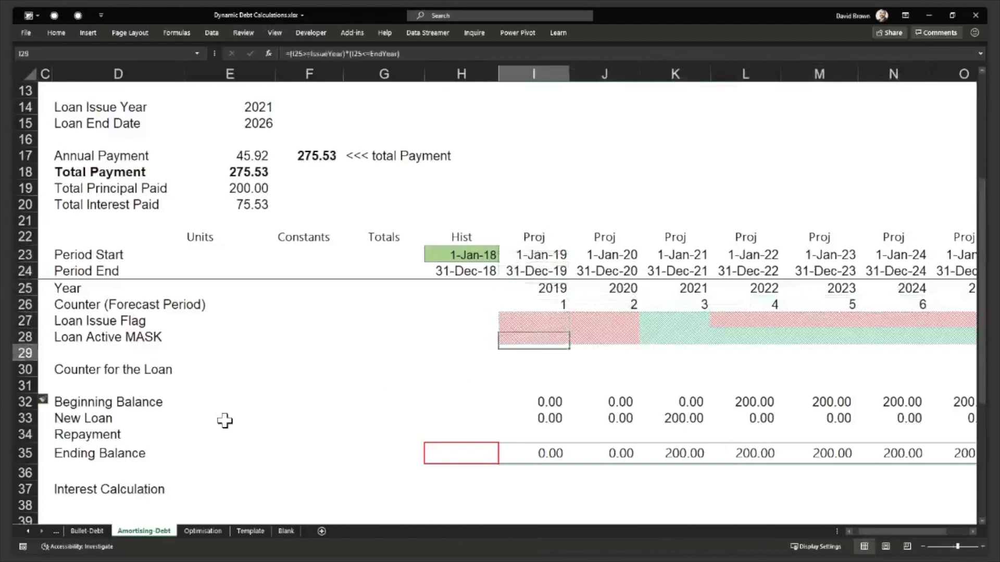
{"action": "key", "text": "Right"}
{"action": "key", "text": "Right"}
{"action": "key", "text": "Right"}
{"action": "key", "text": "Left"}
{"action": "key", "text": "Left"}
{"action": "key", "text": "Left"}
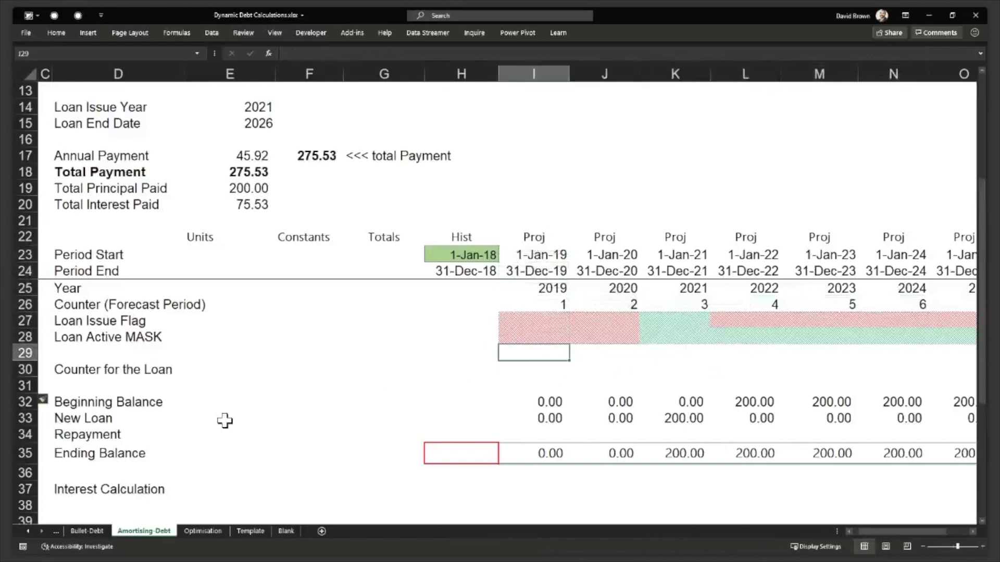
- Enter a sample loan counter in row 30: 0 for 2019 and 2020, 1 to 6 for 2021 to 2026, 0 for 2027 and 2028
{"action": "key", "text": "Down"}
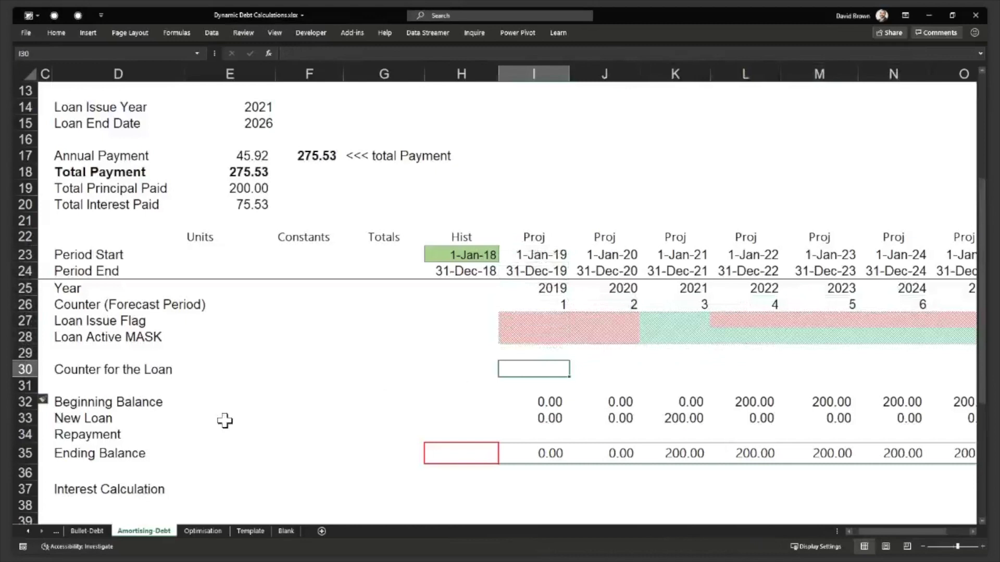
{"action": "key", "text": "ctrl+v"}
{"action": "key", "text": "Right"}
{"action": "key", "text": "ctrl+v"}
{"action": "key", "text": "Right"}
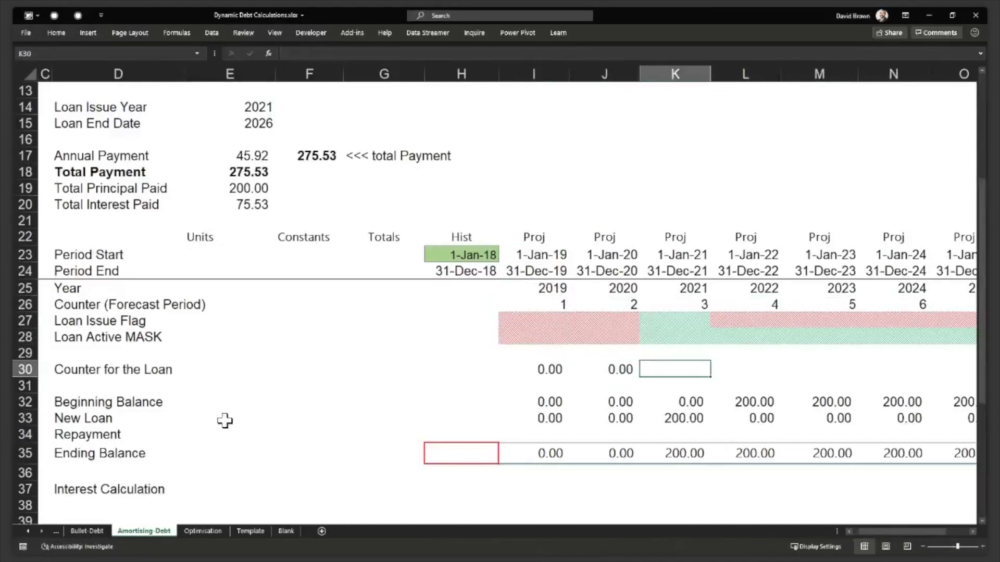
{"action": "type", "text": "1"}
{"action": "key", "text": "Right"}
{"action": "type", "text": "2"}
{"action": "key", "text": "Right"}
{"action": "type", "text": "3"}
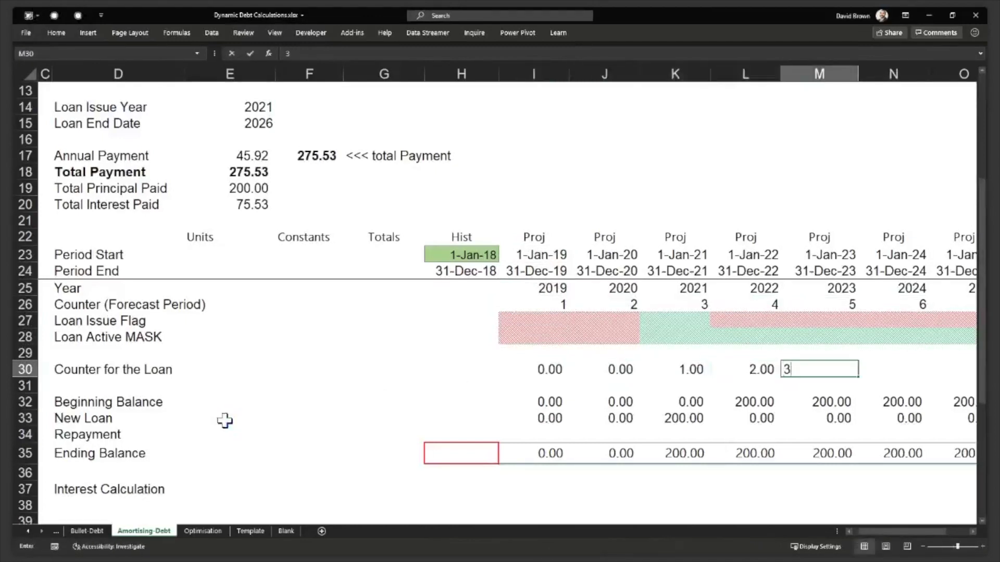
{"action": "key", "text": "Right"}
{"action": "type", "text": "4"}
{"action": "key", "text": "Right"}
{"action": "type", "text": "5"}
{"action": "key", "text": "Right"}
{"action": "type", "text": "6"}
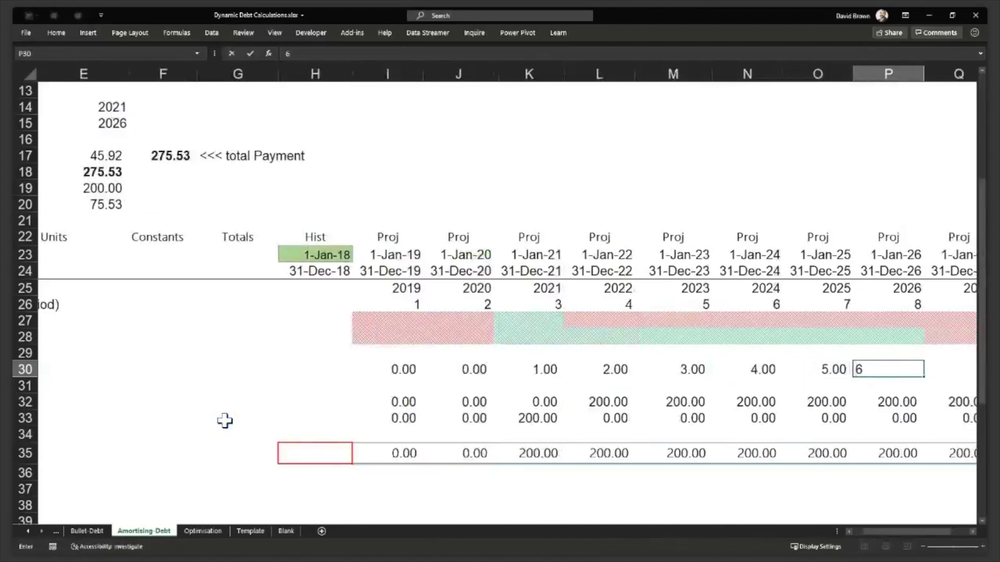
{"action": "key", "text": "Right"}
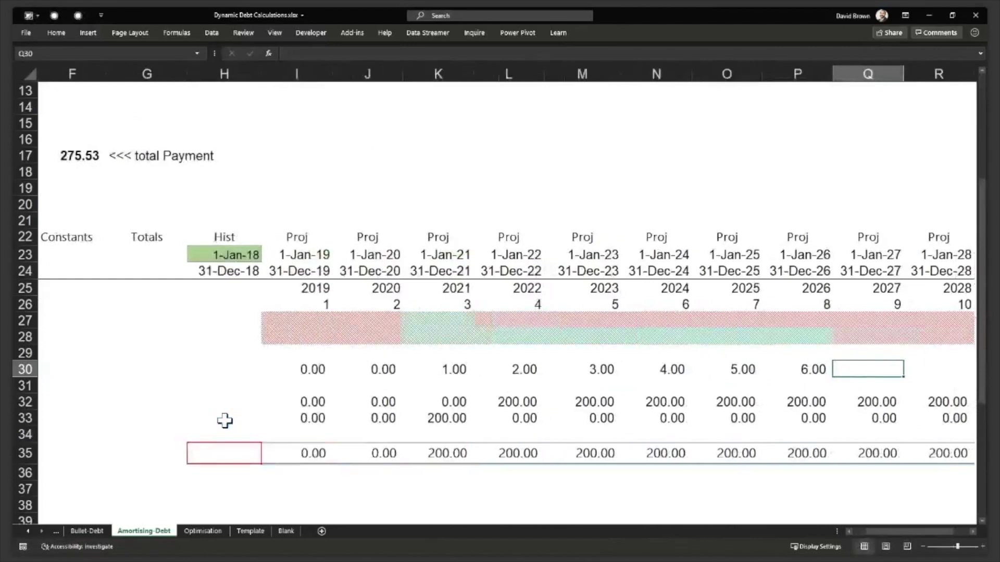
{"action": "type", "text": "0"}
{"action": "key", "text": "Right"}
{"action": "type", "text": "0"}
{"action": "key", "text": "Right"}
- Review the sample counter across row 30, focusing on the active loan years 2021 to 2026
{"action": "key", "text": "Left"}
{"action": "key", "text": "Left"}
{"action": "key", "text": "Left"}
{"action": "key", "text": "Left"}
{"action": "key", "text": "Left"}
{"action": "key", "text": "Left"}
{"action": "key", "text": "Left"}
{"action": "key", "text": "Left"}
{"action": "key", "text": "Left"}
{"action": "key", "text": "Left"}
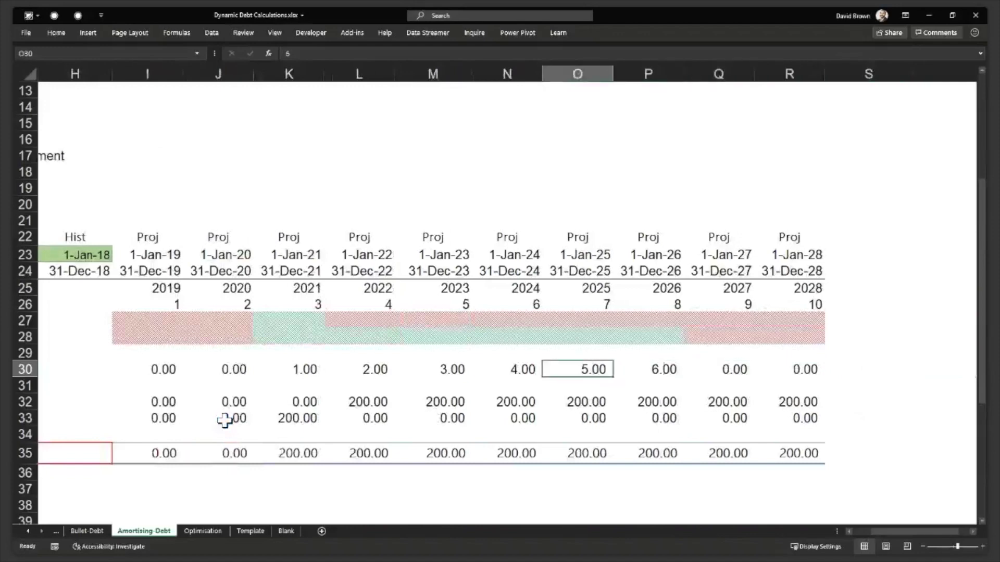
{"action": "key", "text": "Left"}
{"action": "key", "text": "Left"}
{"action": "key", "text": "Left"}
{"action": "key", "text": "Left"}
{"action": "key", "text": "Left"}
{"action": "key", "text": "Left"}
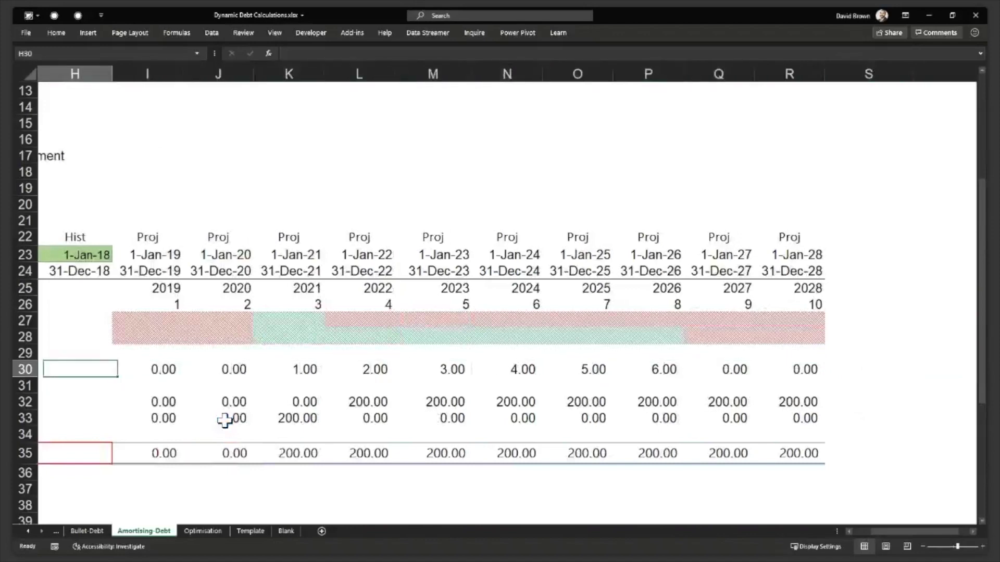
{"action": "key", "text": "Right"}
{"action": "key", "text": "Right"}
{"action": "key", "text": "Right"}
{"action": "key", "text": "Right"}
{"action": "key", "text": "Right"}
{"action": "key", "text": "Right"}
{"action": "key", "text": "Right"}
{"action": "key", "text": "Right"}
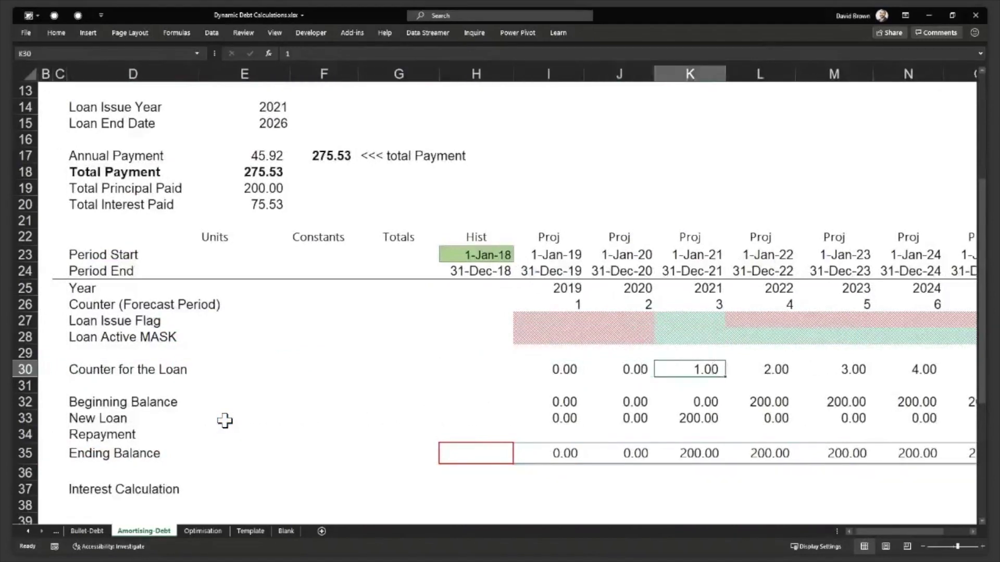
{"action": "key", "text": "shift+Right"}
{"action": "key", "text": "shift+Right"}
{"action": "key", "text": "shift+Right"}
{"action": "key", "text": "shift+Right"}
{"action": "key", "text": "shift+Right"}
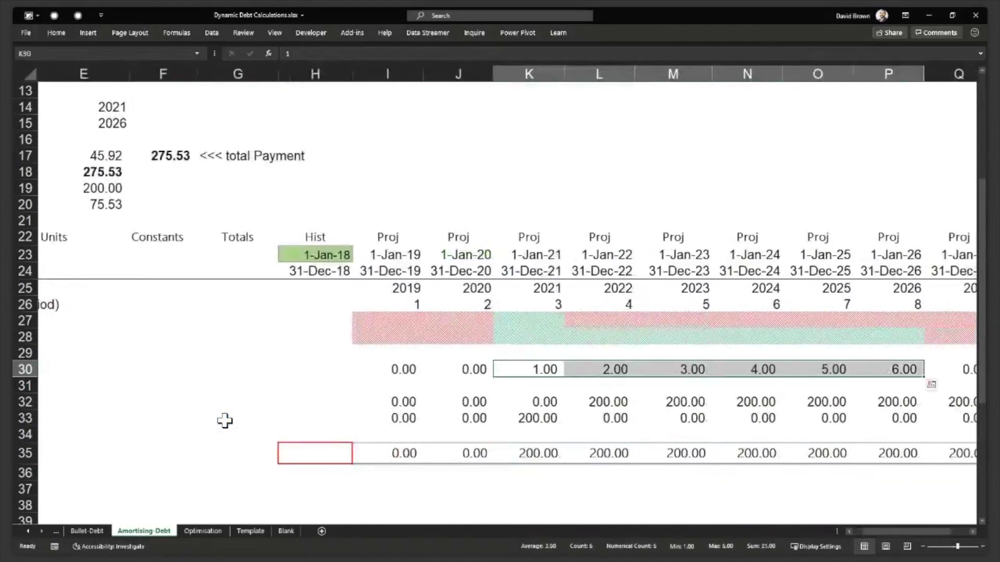
- Check the Loan Issue Year in E14 as the starting point for the loan counter
{"action": "key", "text": "Left"}
{"action": "key", "text": "Left"}
{"action": "key", "text": "Left"}
{"action": "key", "text": "Left"}
{"action": "key", "text": "Left"}
{"action": "key", "text": "Left"}
{"action": "key", "text": "Left"}
{"action": "key", "text": "Left"}
{"action": "key", "text": "Left"}
{"action": "key", "text": "Left"}
{"action": "key", "text": "Right"}
{"action": "key", "text": "Right"}
{"action": "key", "text": "Up"}
{"action": "key", "text": "Up"}
{"action": "key", "text": "Up"}
{"action": "key", "text": "Up"}
{"action": "key", "text": "Up"}
{"action": "key", "text": "Up"}
{"action": "key", "text": "Up"}
{"action": "key", "text": "Up"}
{"action": "key", "text": "Up"}
{"action": "key", "text": "Up"}
{"action": "key", "text": "Up"}
{"action": "key", "text": "Up"}
{"action": "key", "text": "Up"}
{"action": "key", "text": "Up"}
{"action": "key", "text": "Up"}
{"action": "key", "text": "Up"}
{"action": "key", "text": "Right"}
{"action": "key", "text": "Right"}
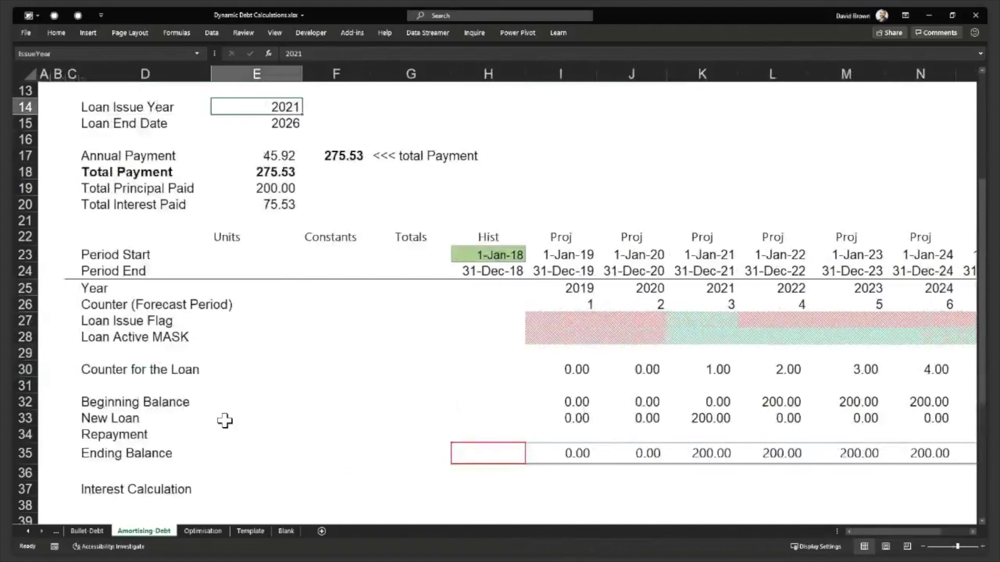
- Trace from the Loan Issue Year to the 2021 counter cell and highlight the counter from K30 to P30
{"action": "key", "text": "Down"}
{"action": "key", "text": "Down"}
{"action": "key", "text": "Down"}
{"action": "key", "text": "Down"}
{"action": "key", "text": "Down"}
{"action": "key", "text": "Down"}
{"action": "key", "text": "Down"}
{"action": "key", "text": "Down"}
{"action": "key", "text": "Down"}
{"action": "key", "text": "Down"}
{"action": "key", "text": "Down"}
{"action": "key", "text": "Down"}
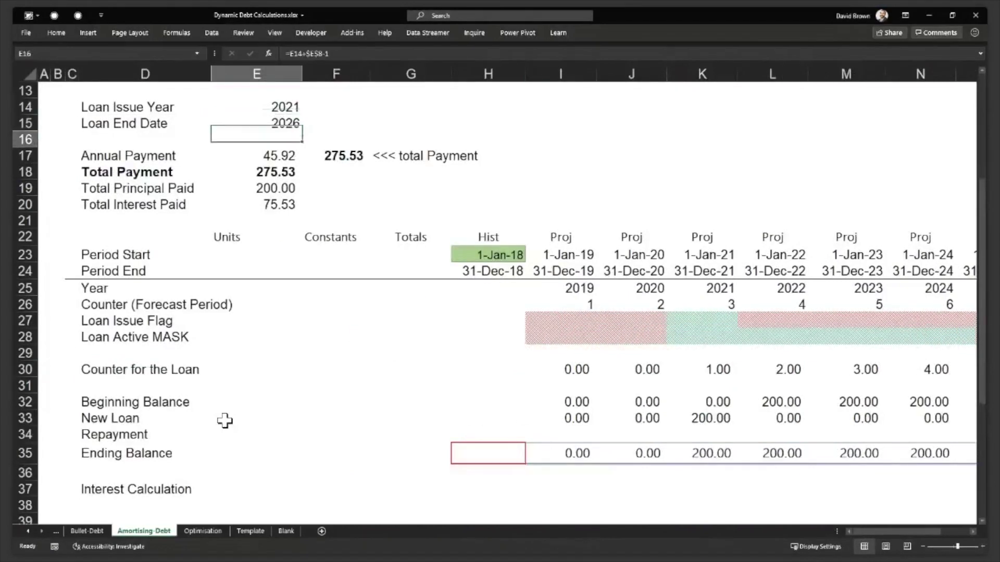
{"action": "key", "text": "Right"}
{"action": "key", "text": "Right"}
{"action": "key", "text": "Right"}
{"action": "key", "text": "Right"}
{"action": "key", "text": "Right"}
{"action": "key", "text": "Down"}
{"action": "key", "text": "Down"}
{"action": "key", "text": "Down"}
{"action": "key", "text": "Down"}
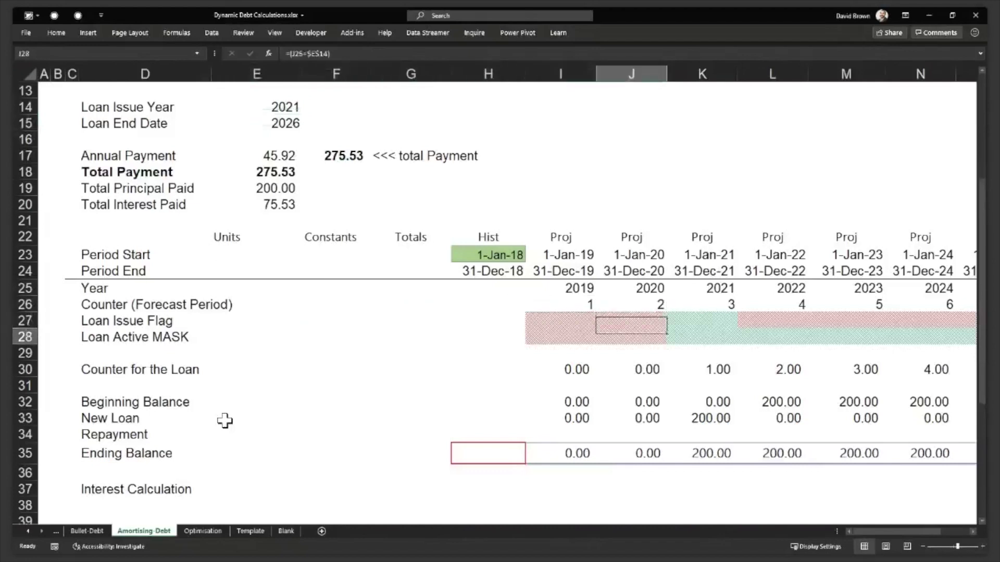
{"action": "key", "text": "Right"}
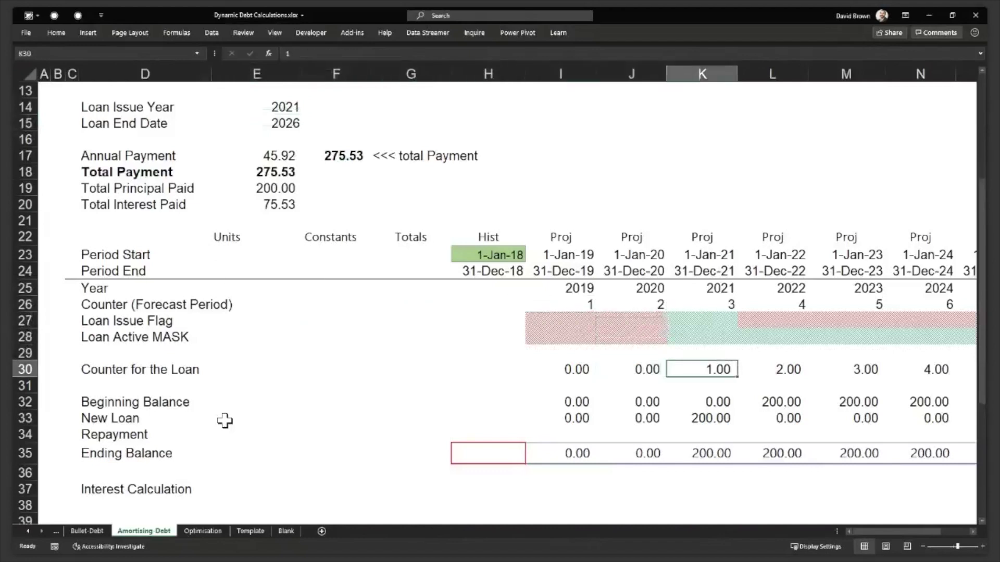
{"action": "key", "text": "shift+Right"}
{"action": "key", "text": "shift+Right"}
{"action": "key", "text": "shift+Right"}
{"action": "key", "text": "shift+Right"}
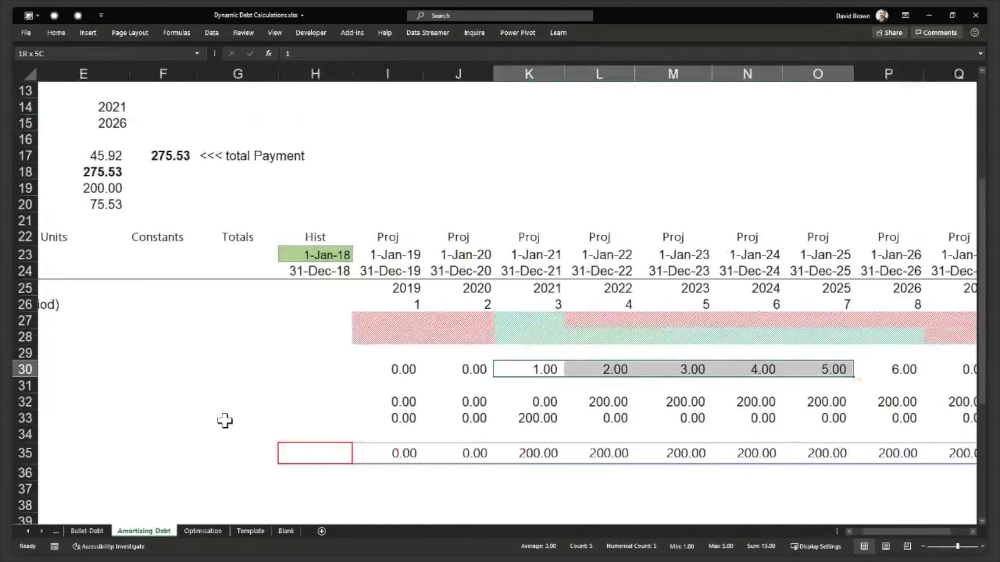
{"action": "key", "text": "shift+Right"}
- Compare the Loan Active MASK with the loan counter in the 2020 and 2021 columns
{"action": "key", "text": "Up"}
{"action": "key", "text": "Up"}
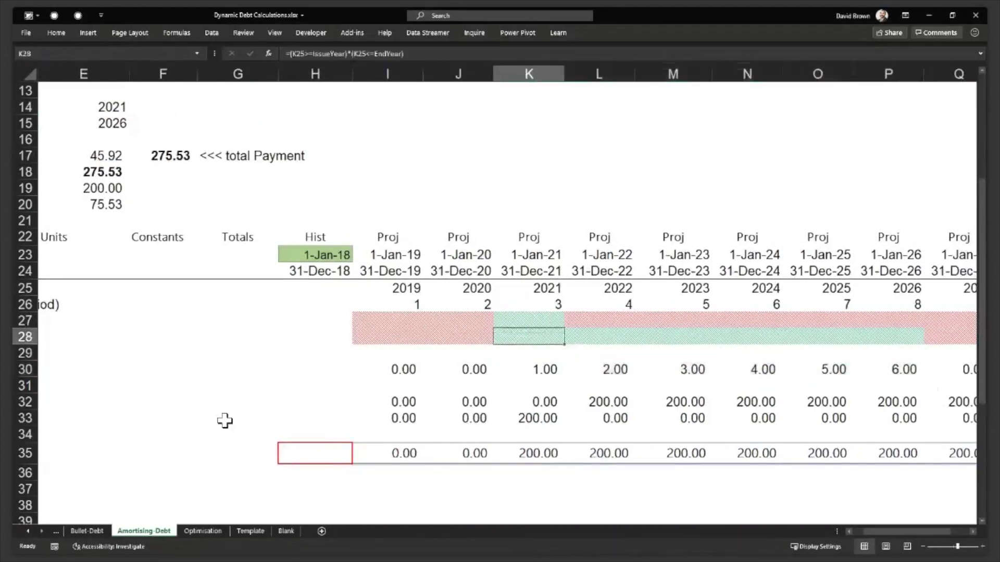
{"action": "key", "text": "Down"}
{"action": "key", "text": "Down"}
{"action": "key", "text": "Left"}
{"action": "key", "text": "Up"}
{"action": "key", "text": "Up"}
{"action": "key", "text": "Down"}
{"action": "key", "text": "Down"}
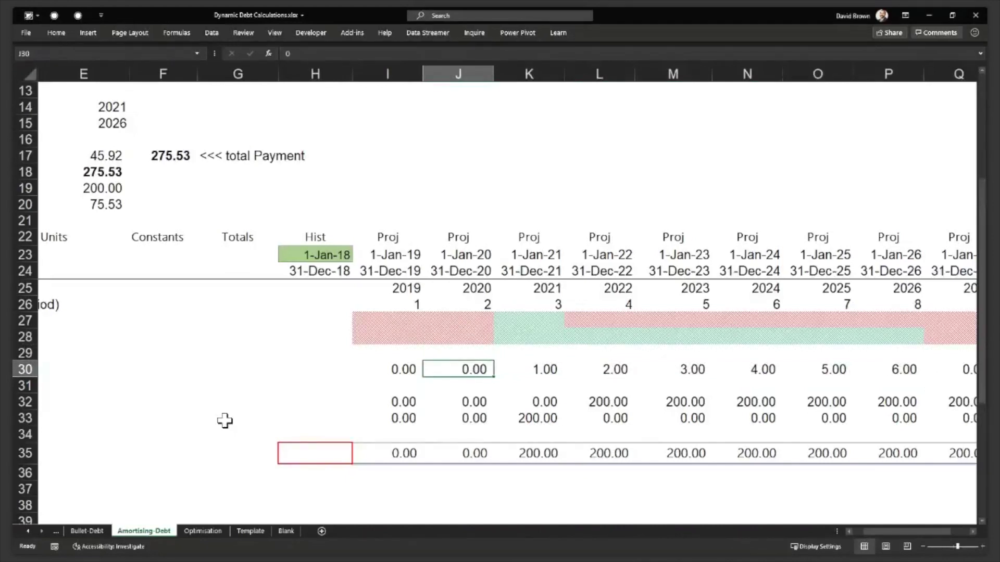
{"action": "key", "text": "Right"}
{"action": "key", "text": "Left"}
{"action": "key", "text": "Right"}
{"action": "key", "text": "Left"}
- Enter the formula =H30+1 in I30 as the basis for the loan counter
{"action": "key", "text": "Left"}
{"action": "type", "text": "="}
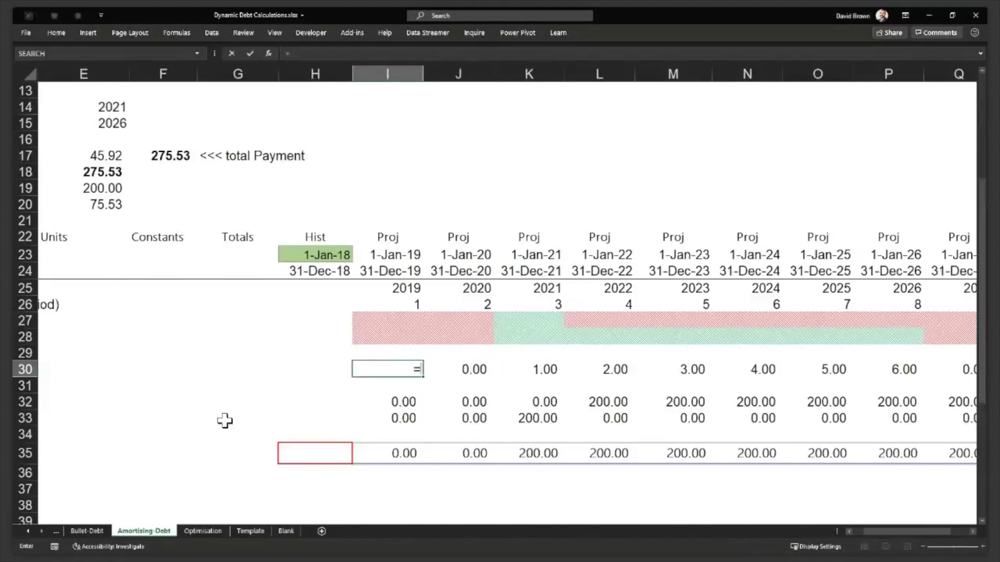
{"action": "key", "text": "Left"}
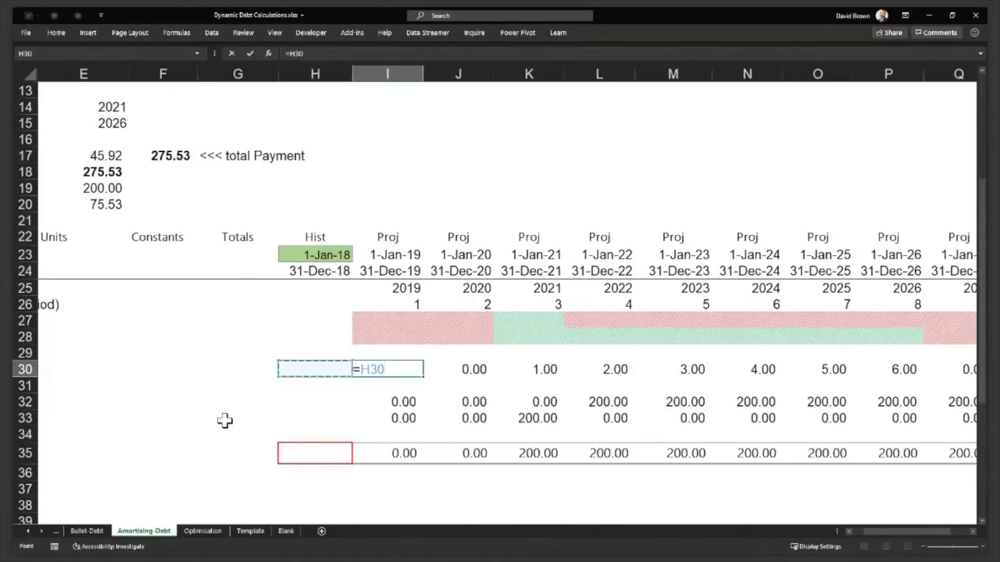
{"action": "type", "text": "+1"}
{"action": "key", "text": "Return"}
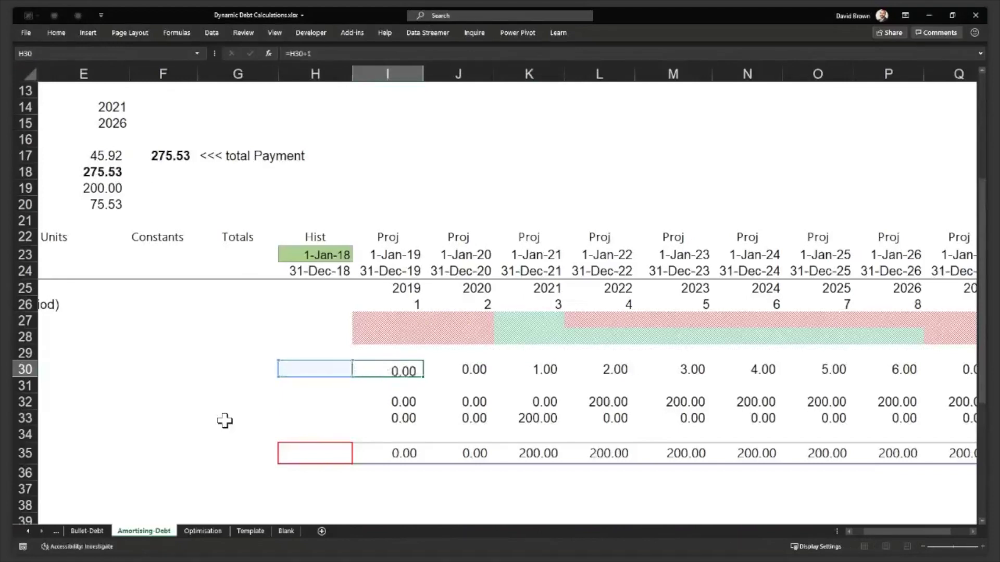
- Fill the I30 formula right through R30 and apply the General number format to the row
{"action": "key", "text": "Up"}
{"action": "key", "text": "ctrl+shift+Right"}
{"action": "key", "text": "ctrl+r"}
{"action": "key", "text": "ctrl+shift+grave"}
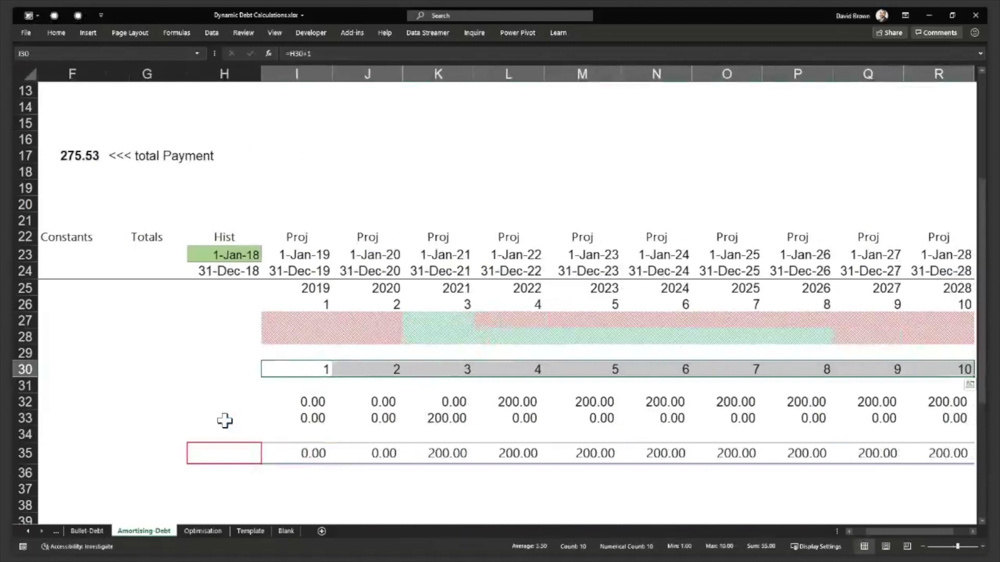
- Edit the I30 formula to =(H30+1)*I28 so the counter is multiplied by the Loan Active MASK
{"action": "key", "text": "Left"}
{"action": "key", "text": "Right"}
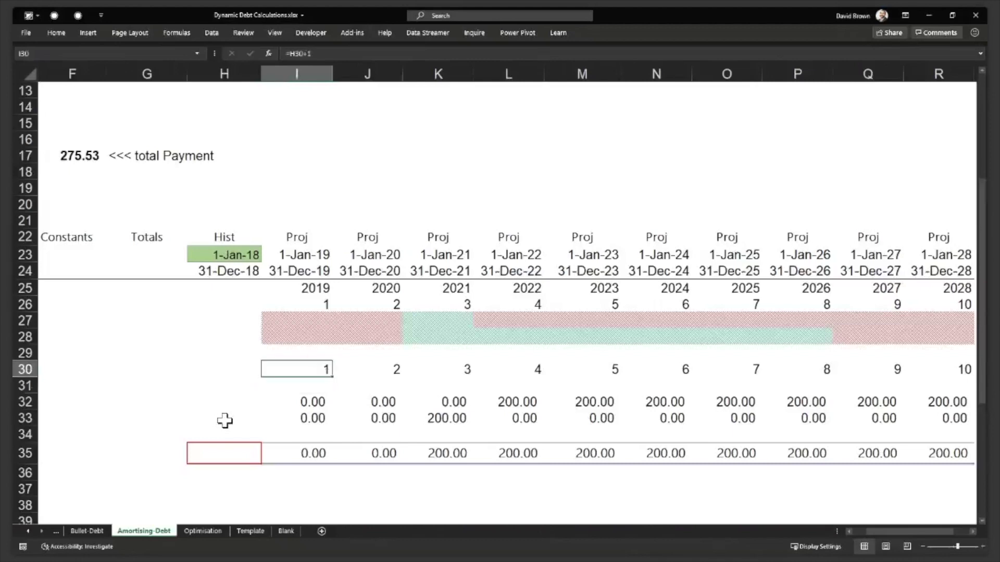
{"action": "key", "text": "F2"}
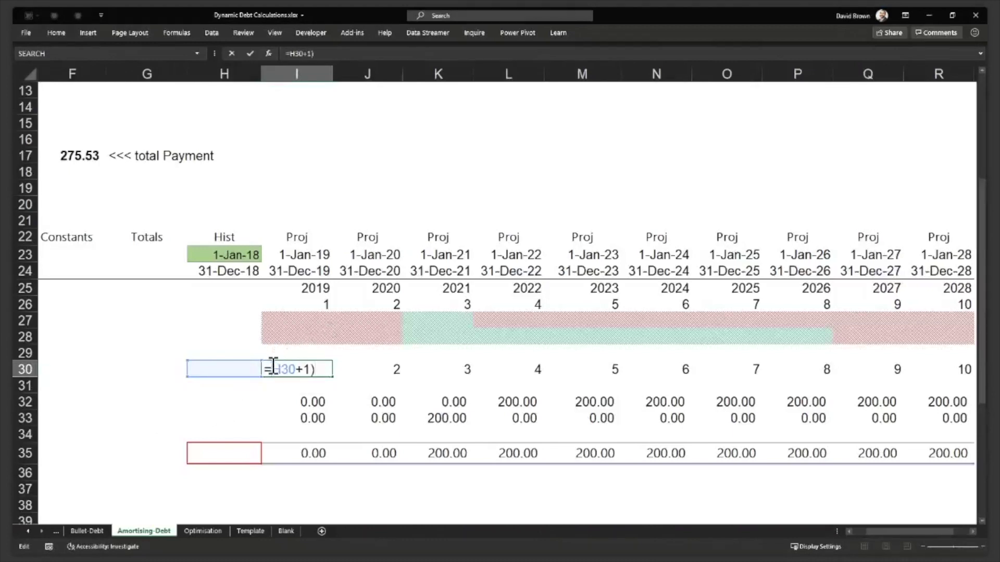
{"action": "type", "text": "("}
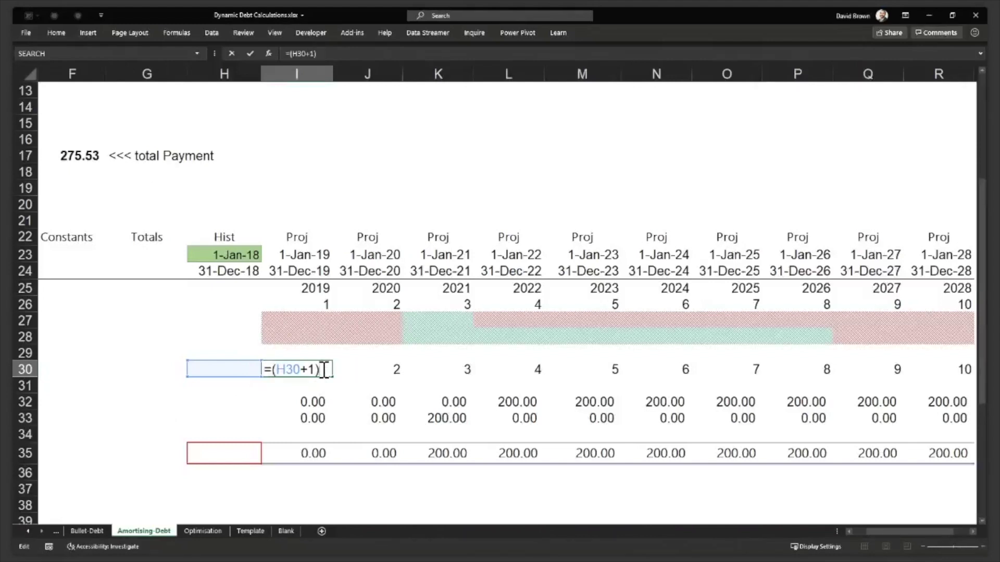
{"action": "left_click", "coordinate": [313, 344]}
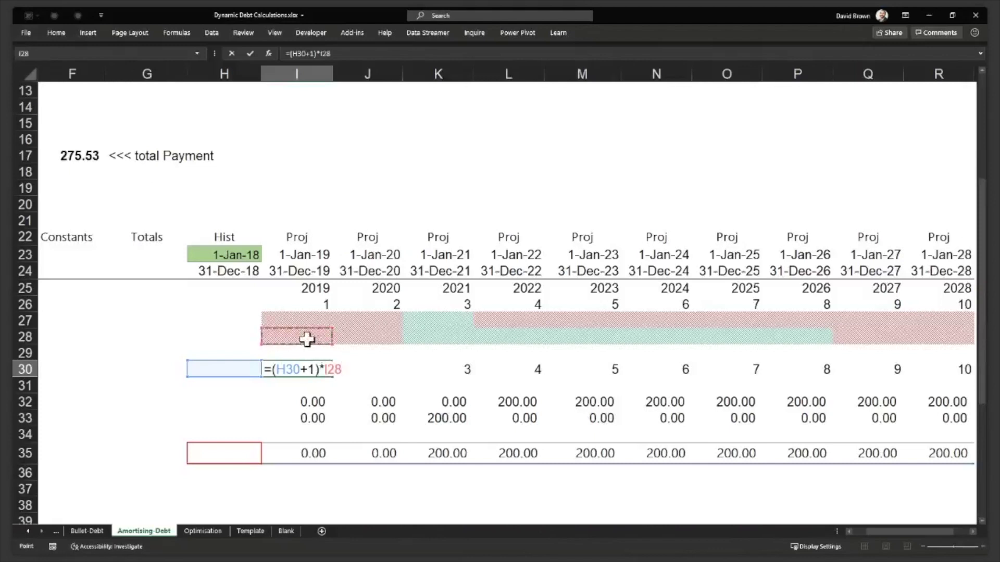
{"action": "key", "text": "ctrl+Return"}
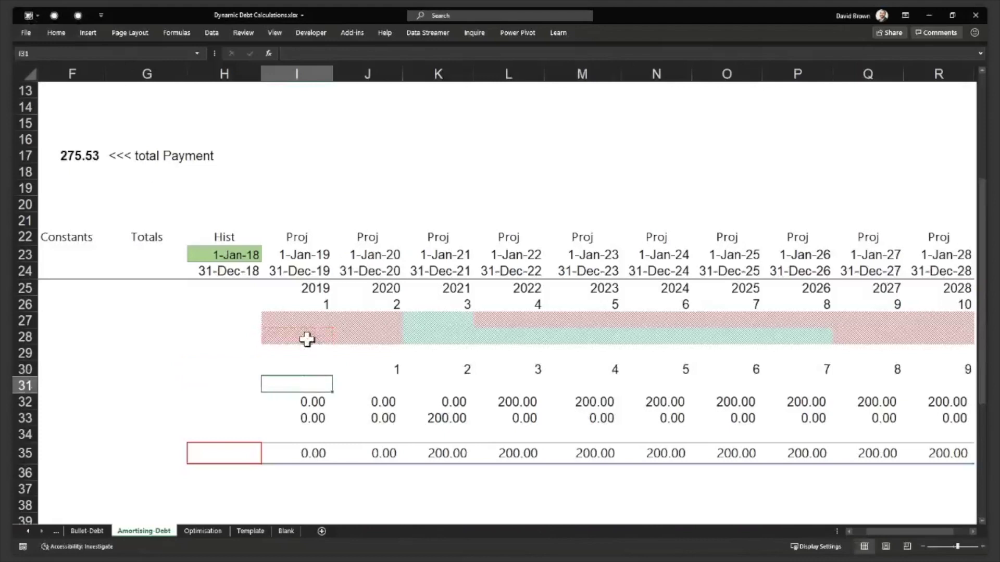
- Fill the masked counter formula from I30 right through R30
{"action": "key", "text": "ctrl+shift+Right"}
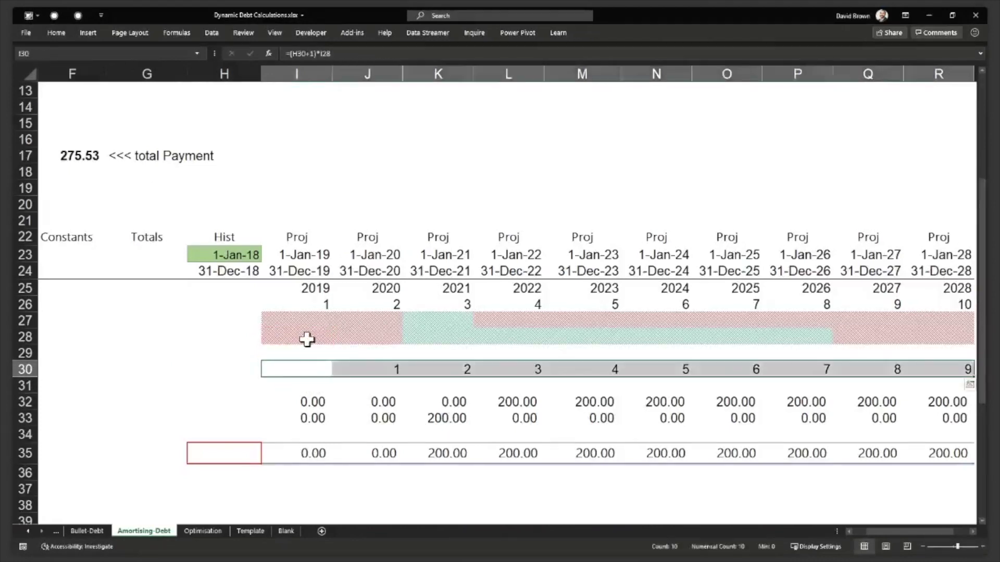
{"action": "key", "text": "ctrl+r"}
{"action": "key", "text": "ctrl+shift+Left"}
{"action": "key", "text": "Right"}
{"action": "key", "text": "Right"}
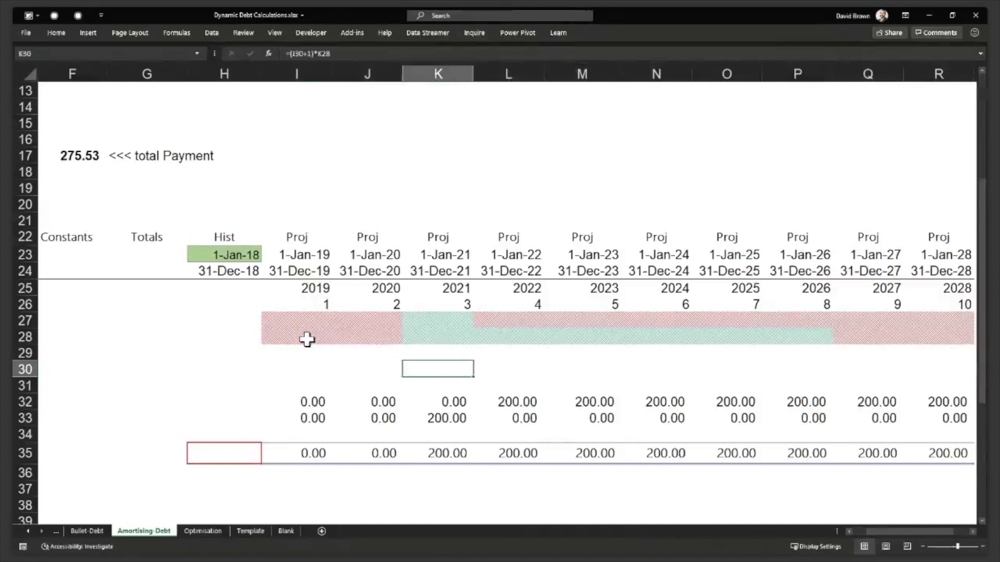
- Inspect the counter formula in K30 and the custom number format applied to that cell
{"action": "key", "text": "F3"}
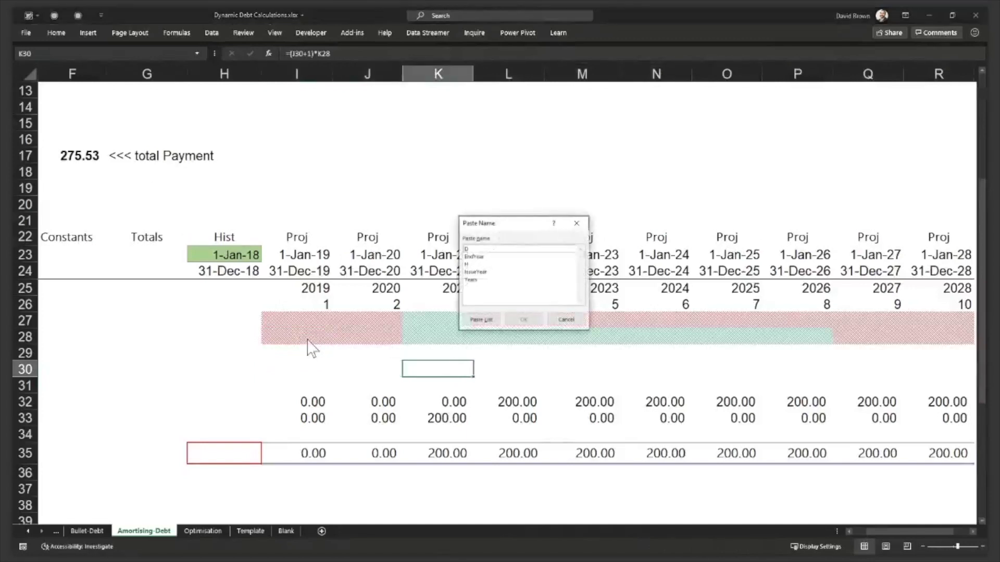
{"action": "key", "text": "Escape"}
{"action": "key", "text": "F2"}
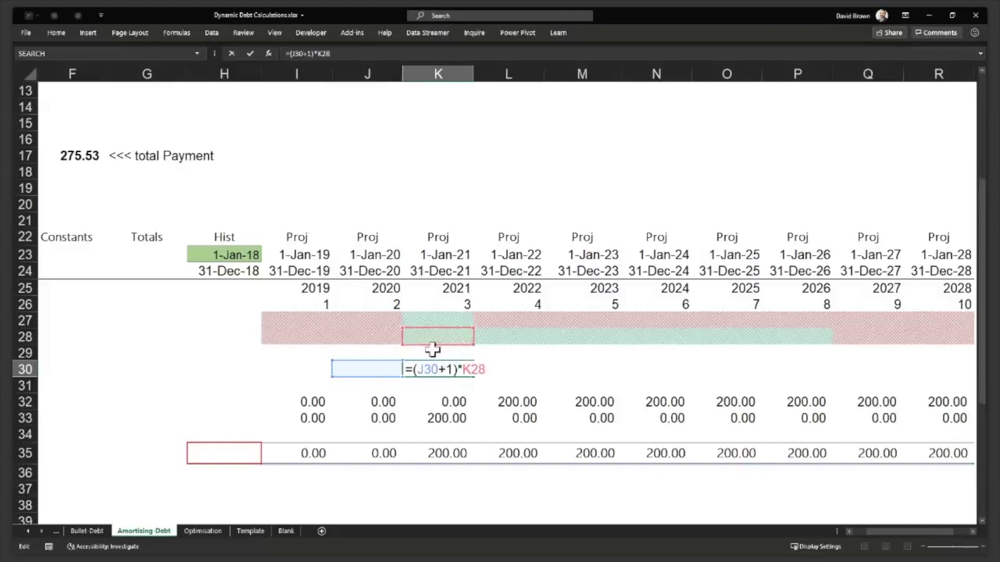
{"action": "key", "text": "ctrl+Return"}
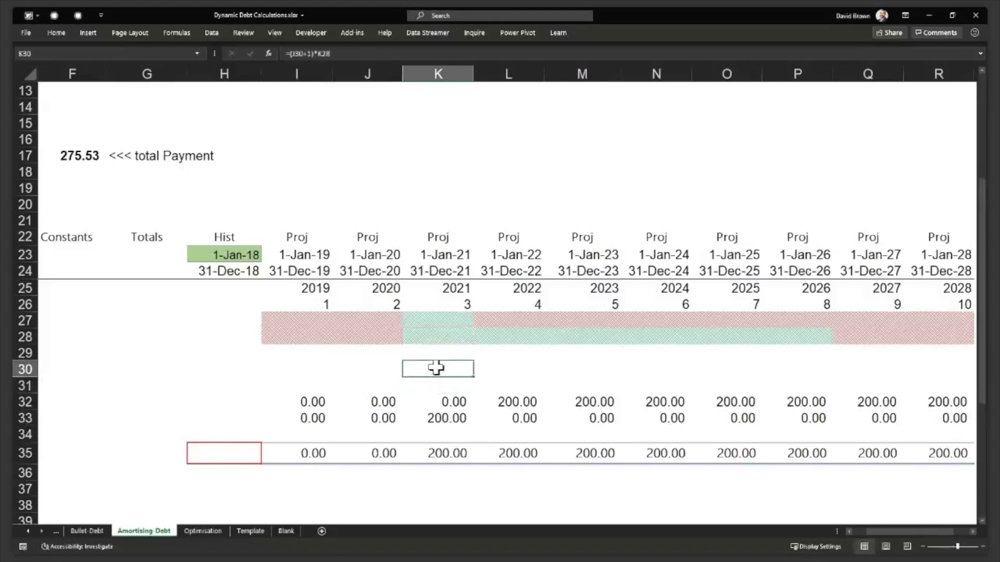
{"action": "key", "text": "ctrl+1"}
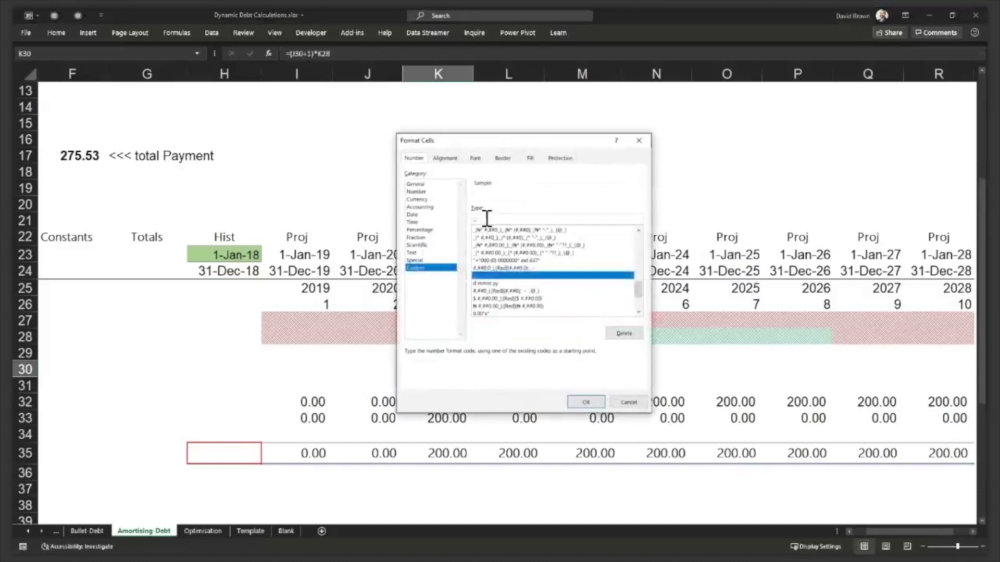
{"action": "key", "text": "Return"}
- Apply the General number format to the loan counter cells I30:R30
{"action": "left_click", "coordinate": [327, 367]}
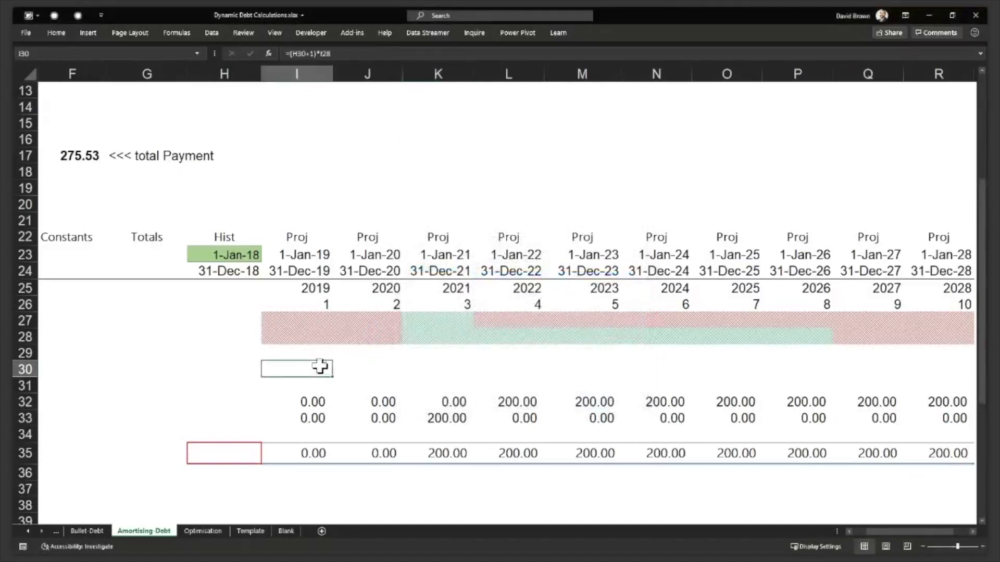
{"action": "key", "text": "ctrl+shift+Right"}
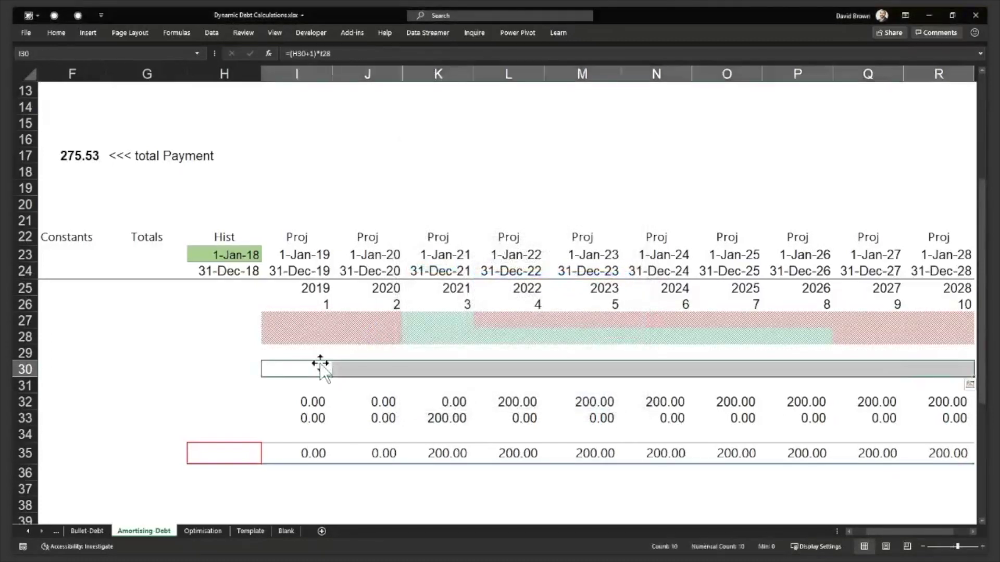
{"action": "key", "text": "ctrl+shift+1"}
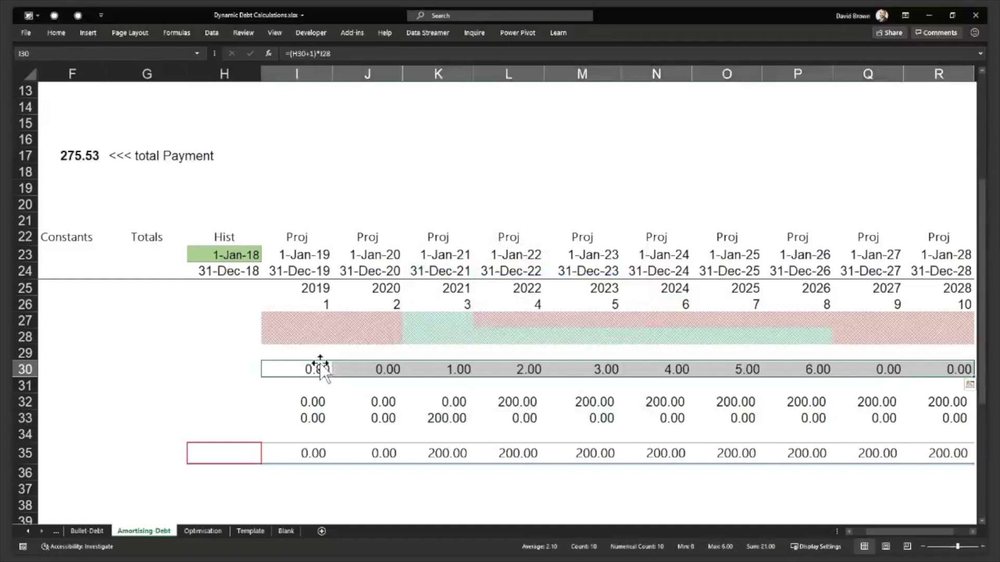
{"action": "key", "text": "ctrl+shift+grave"}
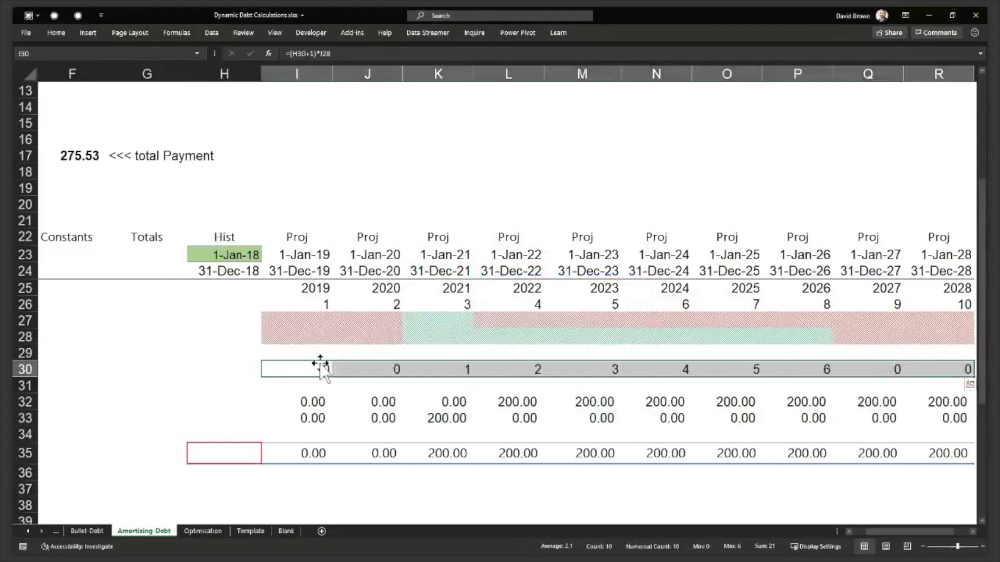
- Examine the Loan Active MASK in row 28 against the Counter for the Loan in row 30, starting from I30
{"action": "left_click", "coordinate": [322, 367]}
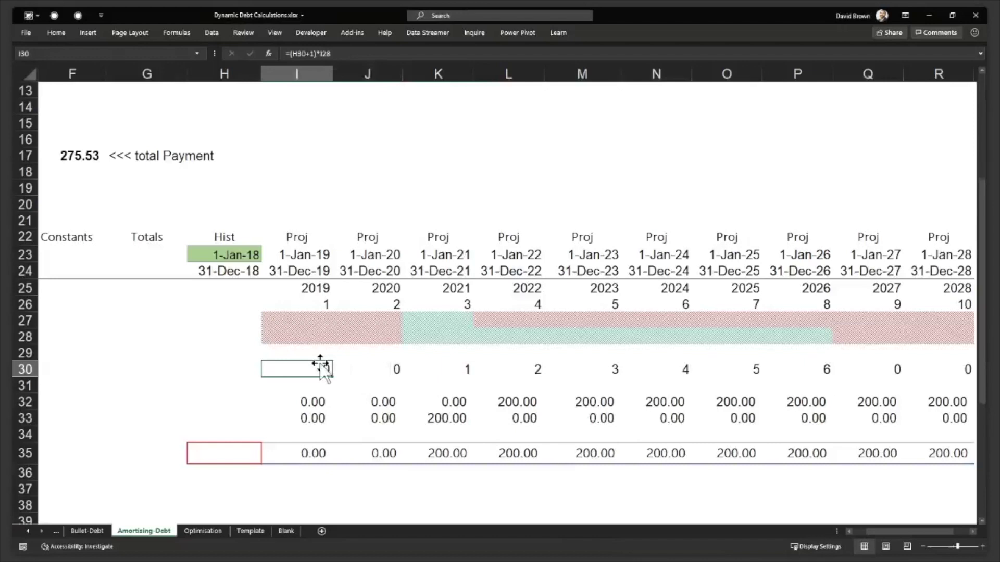
{"action": "key", "text": "Up"}
{"action": "key", "text": "Up"}
{"action": "key", "text": "Up"}
{"action": "key", "text": "Up"}
{"action": "key", "text": "Down"}
{"action": "key", "text": "Down"}
{"action": "key", "text": "Down"}
{"action": "key", "text": "Down"}
{"action": "key", "text": "Up"}
{"action": "key", "text": "Up"}
{"action": "key", "text": "Left"}
{"action": "key", "text": "Left"}
{"action": "key", "text": "Left"}
{"action": "key", "text": "Left"}
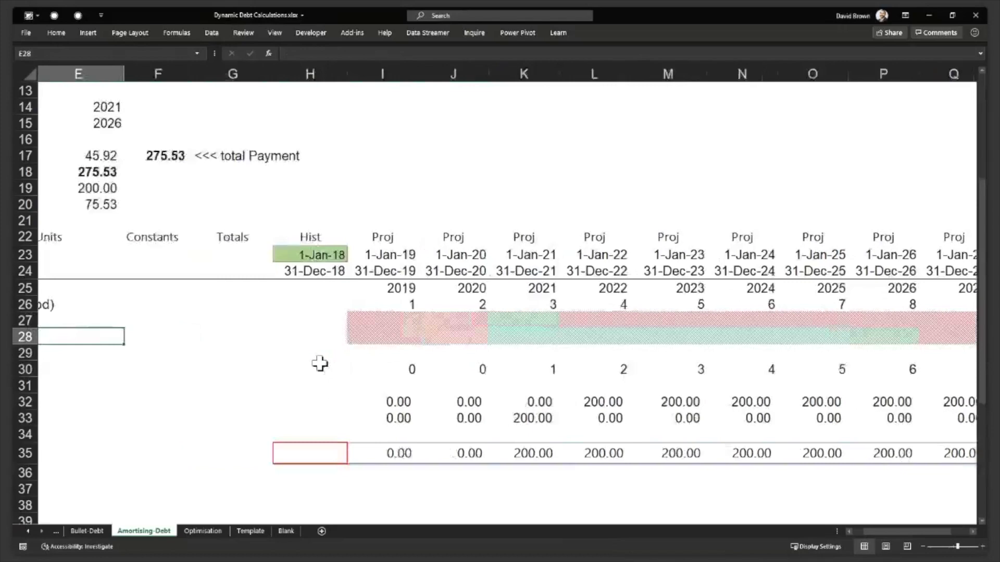
{"action": "key", "text": "Right"}
{"action": "key", "text": "Right"}
{"action": "key", "text": "Right"}
{"action": "key", "text": "Right"}
{"action": "key", "text": "Down"}
{"action": "key", "text": "Down"}
{"action": "key", "text": "Right"}
{"action": "key", "text": "Right"}
- Set the Loan Issue Year in E14 to 2019
{"action": "key", "text": "Left"}
{"action": "key", "text": "Left"}
{"action": "key", "text": "Left"}
{"action": "key", "text": "Left"}
{"action": "key", "text": "Left"}
{"action": "key", "text": "Left"}
{"action": "key", "text": "Left"}
{"action": "key", "text": "Up"}
{"action": "key", "text": "Up"}
{"action": "key", "text": "Up"}
{"action": "key", "text": "Up"}
{"action": "key", "text": "Up"}
{"action": "key", "text": "Up"}
{"action": "key", "text": "Up"}
{"action": "key", "text": "Up"}
{"action": "key", "text": "Up"}
{"action": "key", "text": "Up"}
{"action": "key", "text": "Up"}
{"action": "key", "text": "Up"}
{"action": "key", "text": "Up"}
{"action": "key", "text": "Up"}
{"action": "key", "text": "Up"}
{"action": "key", "text": "Up"}
{"action": "key", "text": "Right"}
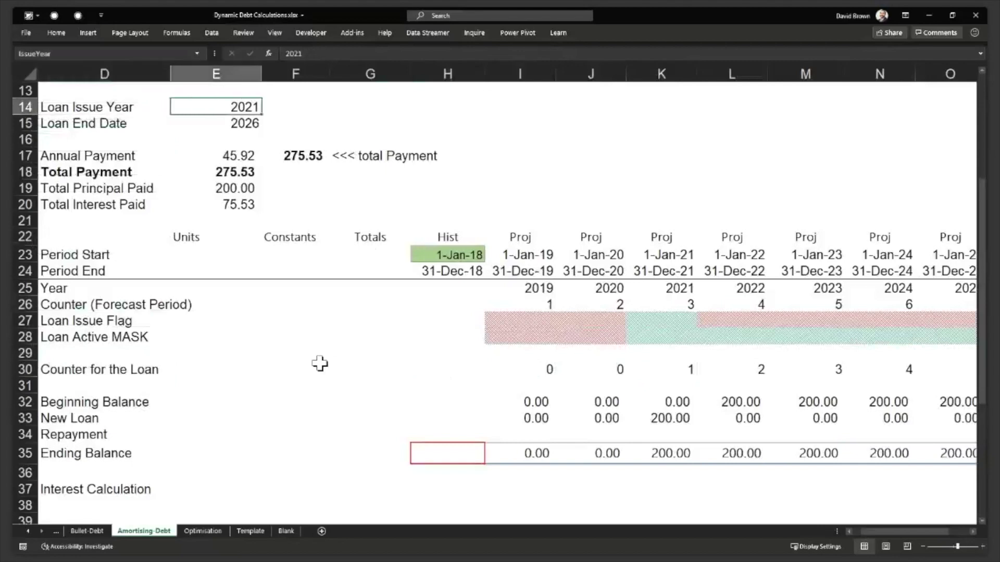
{"action": "type", "text": "2019"}
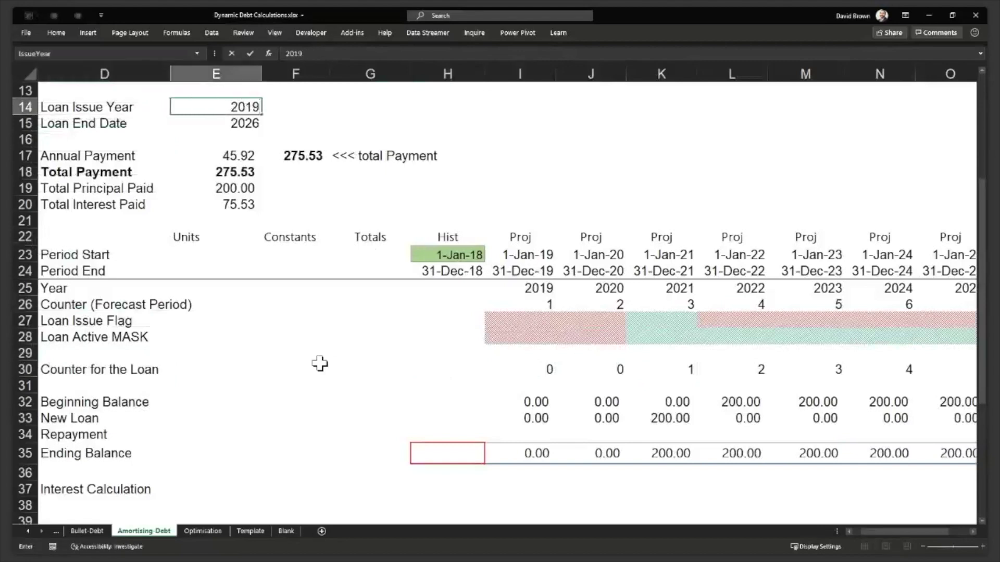
{"action": "key", "text": "Return"}
{"action": "key", "text": "Down"}
{"action": "key", "text": "Down"}
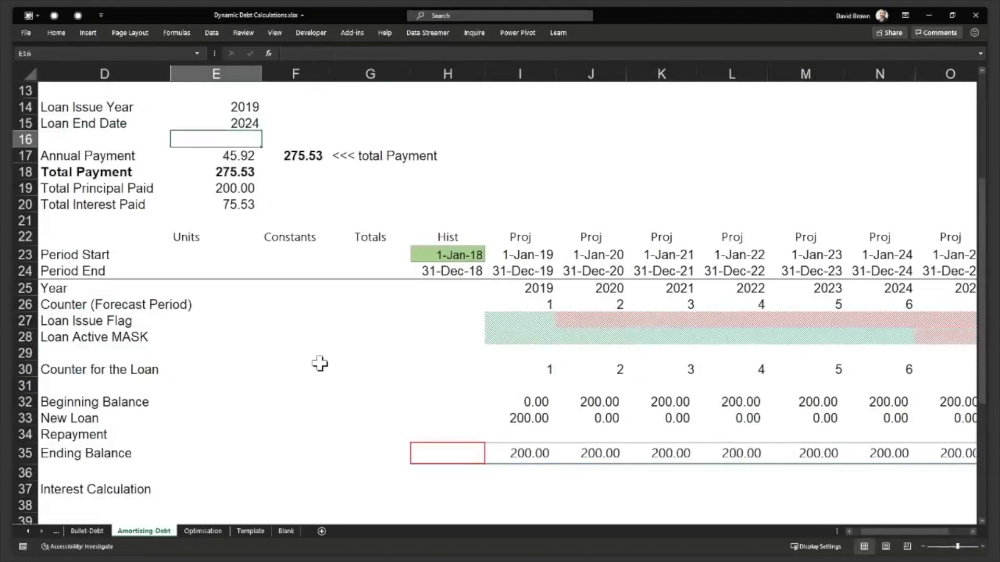
- Check the Loan Issue Flag in I27, the Loan Active MASK across I28:N28 and the loan counter in N30
{"action": "key", "text": "Down"}
{"action": "key", "text": "Down"}
{"action": "key", "text": "Down"}
{"action": "key", "text": "Down"}
{"action": "key", "text": "Down"}
{"action": "key", "text": "Down"}
{"action": "key", "text": "Down"}
{"action": "key", "text": "Down"}
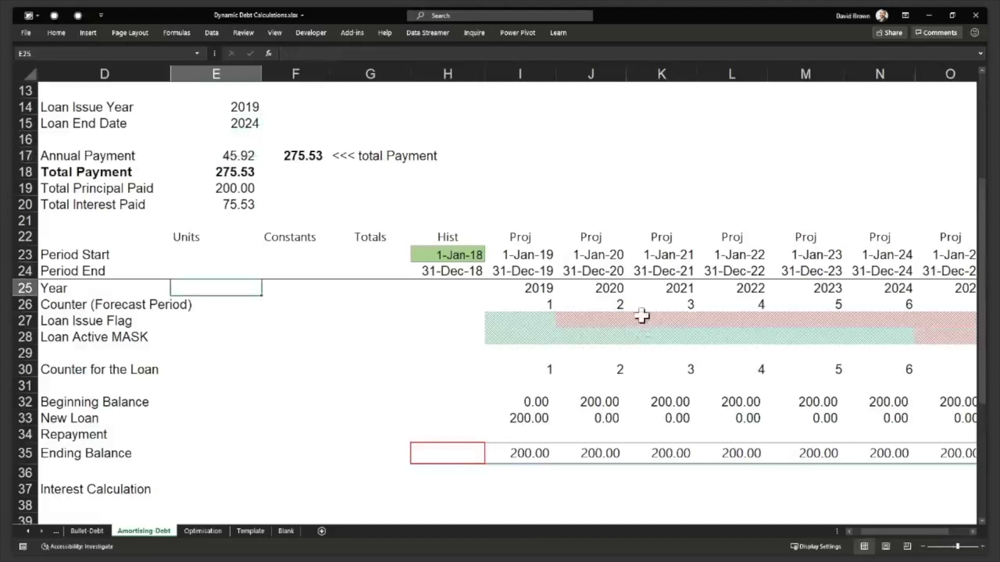
{"action": "left_click", "coordinate": [539, 321]}
{"action": "left_click_drag", "start_coordinate": [525, 334], "coordinate": [870, 339]}
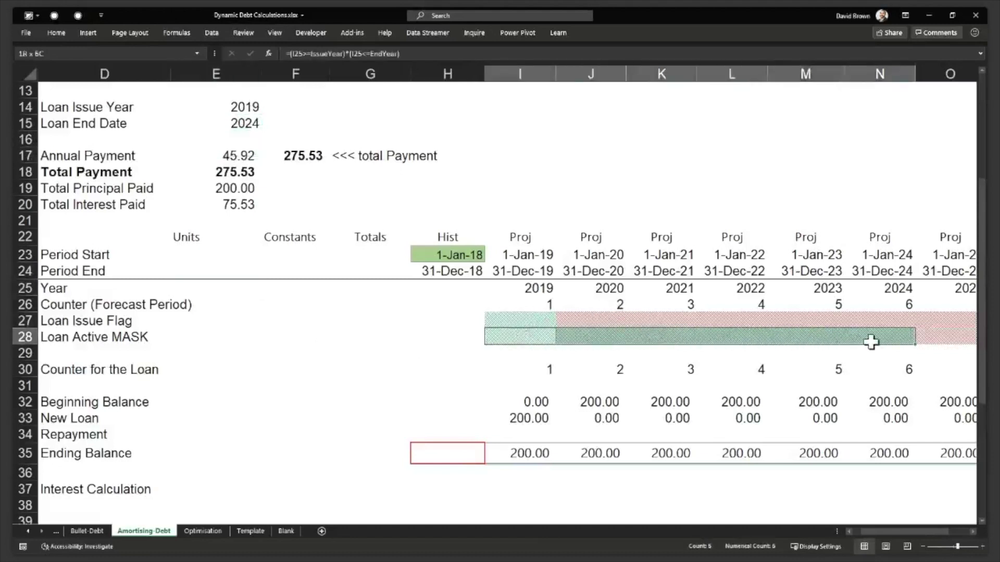
{"action": "left_click", "coordinate": [904, 369]}
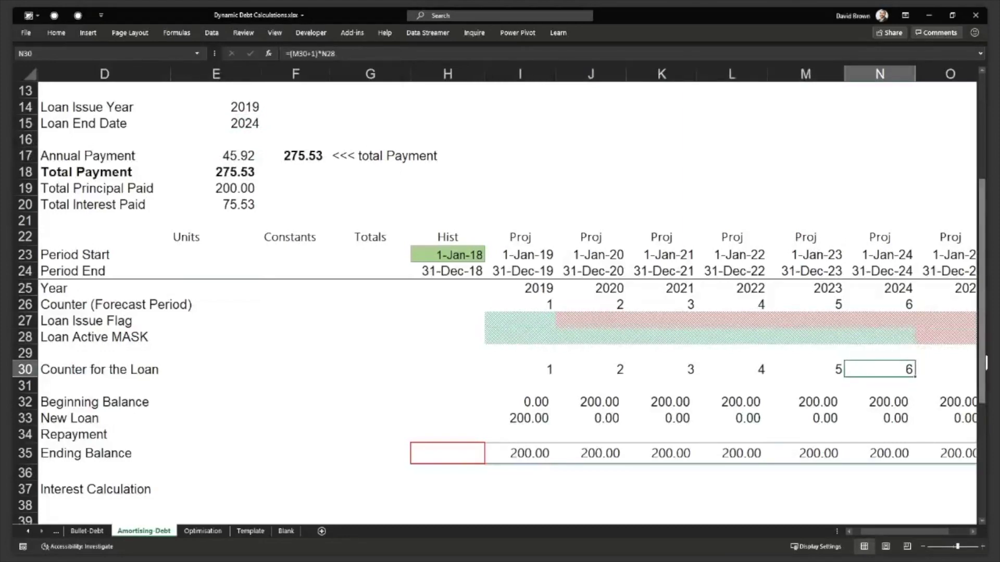
- Check the loan counter values along row 30 out to R30 and back to the row label
{"action": "key", "text": "Right"}
{"action": "key", "text": "Right"}
{"action": "key", "text": "Right"}
{"action": "key", "text": "Right"}
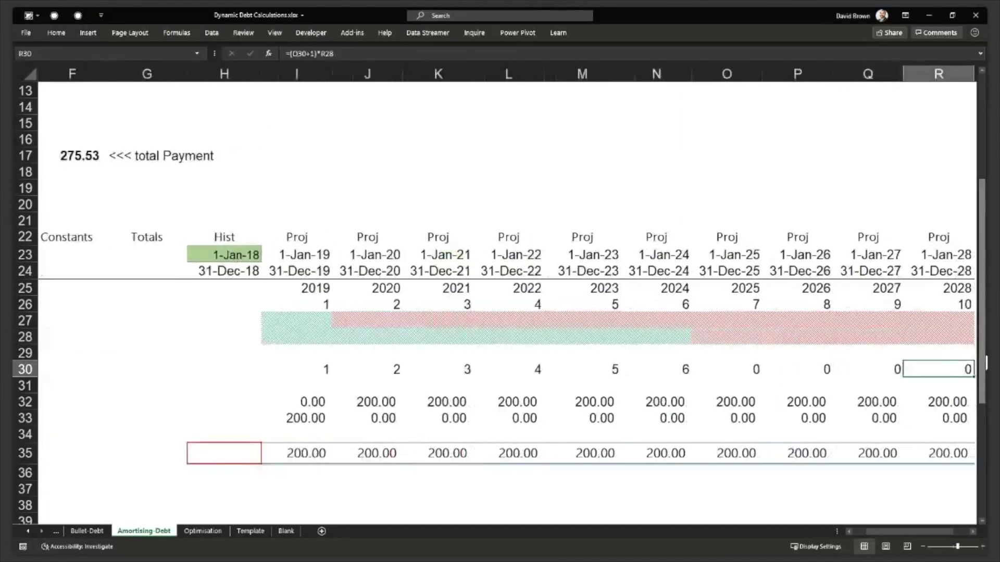
{"action": "key", "text": "Left"}
{"action": "key", "text": "Left"}
{"action": "key", "text": "Left"}
{"action": "key", "text": "Left"}
{"action": "key", "text": "Left"}
{"action": "key", "text": "Left"}
{"action": "key", "text": "Left"}
{"action": "key", "text": "Left"}
{"action": "key", "text": "Left"}
{"action": "key", "text": "Left"}
{"action": "key", "text": "Left"}
{"action": "key", "text": "Left"}
{"action": "key", "text": "Left"}
{"action": "key", "text": "Left"}
{"action": "key", "text": "Left"}
{"action": "key", "text": "Left"}
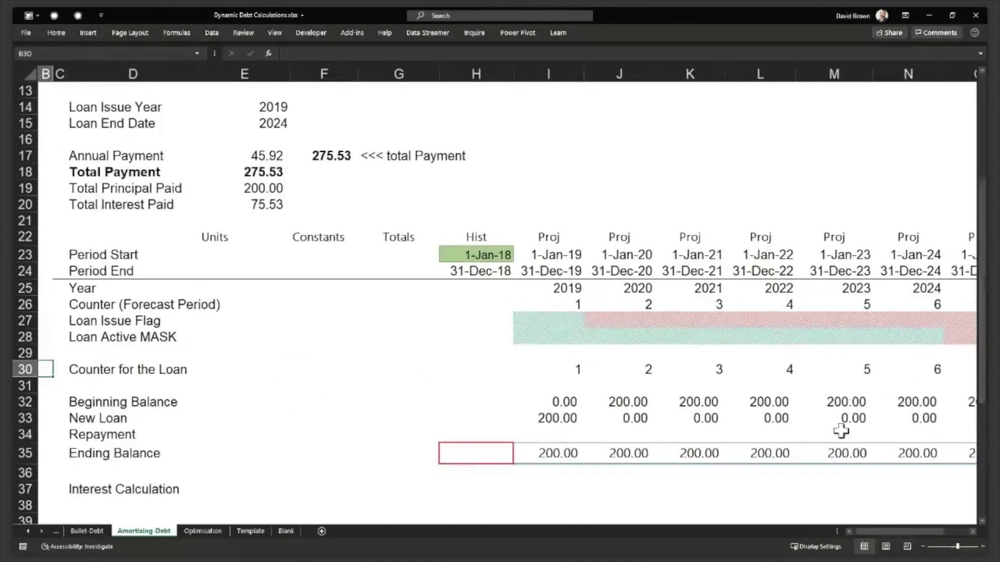
- Review the function arguments of the CUMPRINC formula in Total Principal Paid, E19, from Rate through End_period
{"action": "left_click_drag", "start_coordinate": [568, 435], "coordinate": [887, 431]}
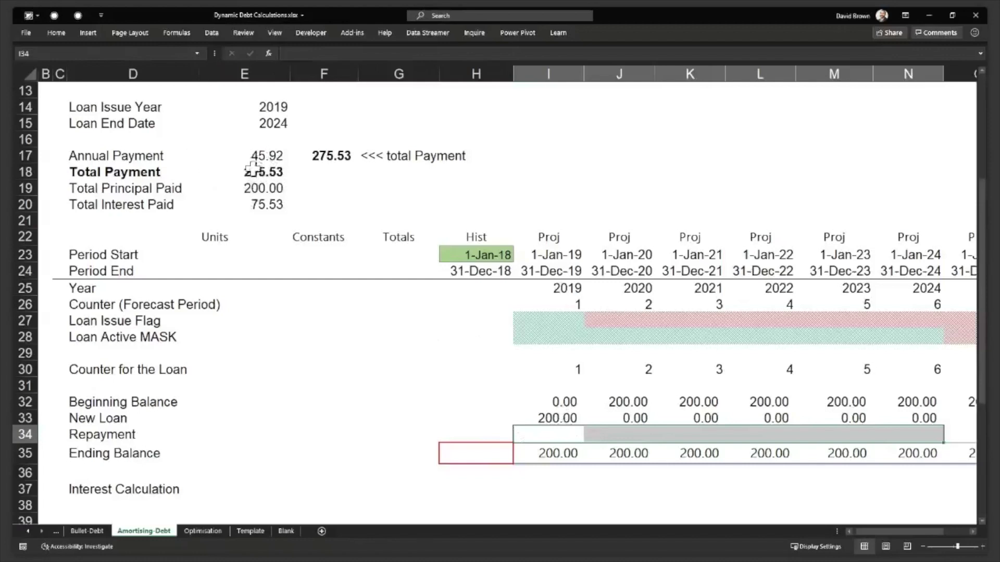
{"action": "left_click", "coordinate": [261, 187]}
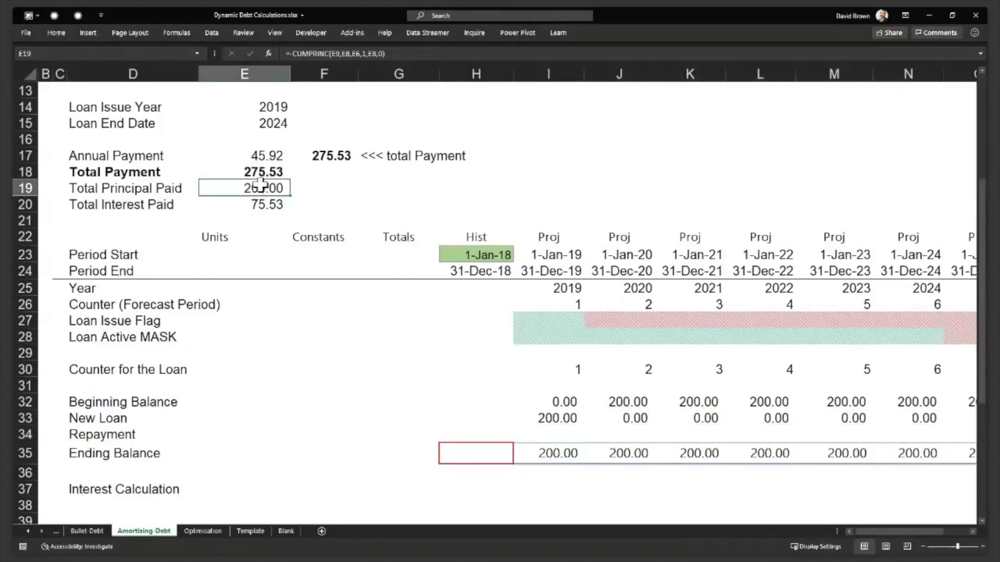
{"action": "double_click", "coordinate": [260, 186]}
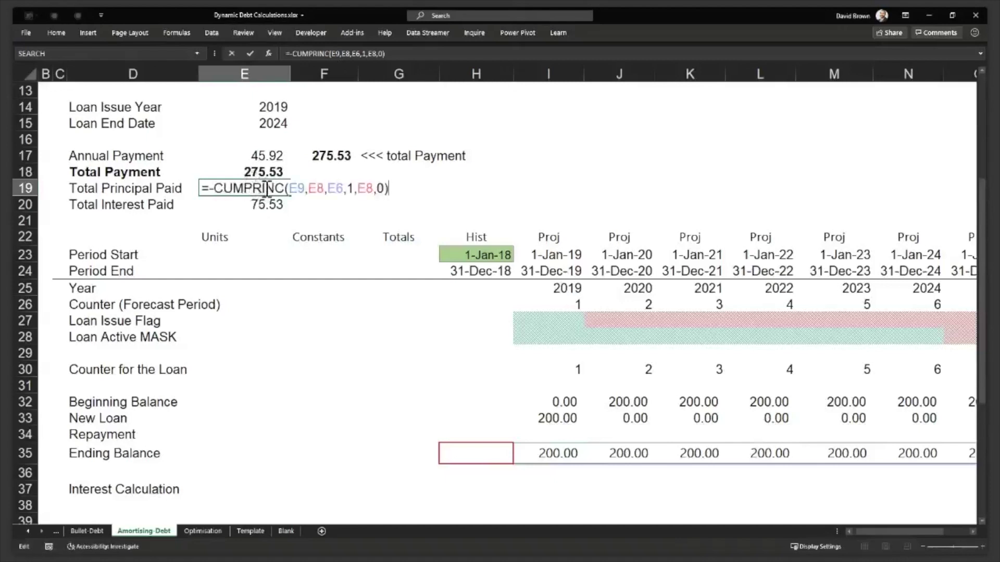
{"action": "key", "text": "ctrl+Return"}
{"action": "left_click", "coordinate": [268, 54]}
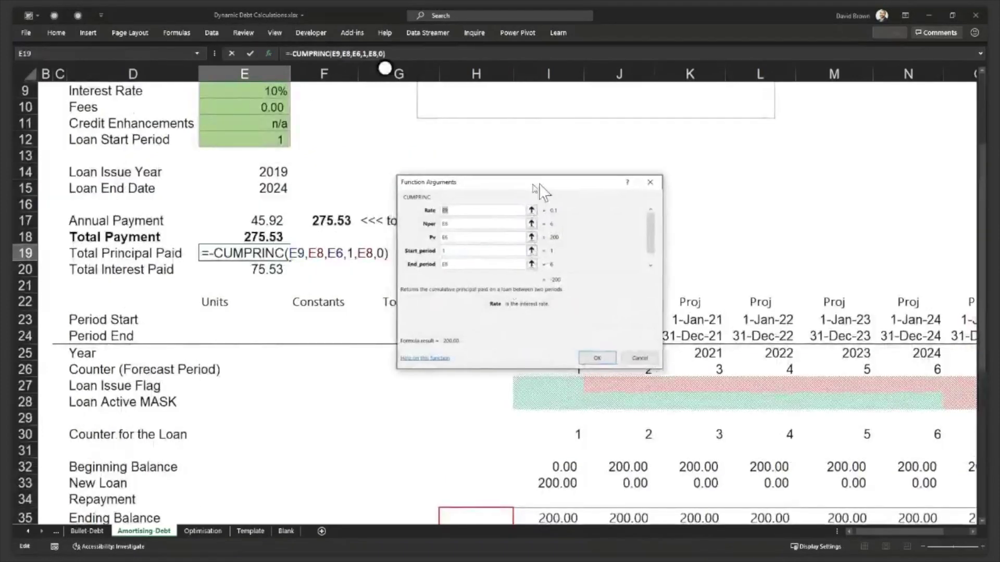
{"action": "left_click", "coordinate": [498, 205]}
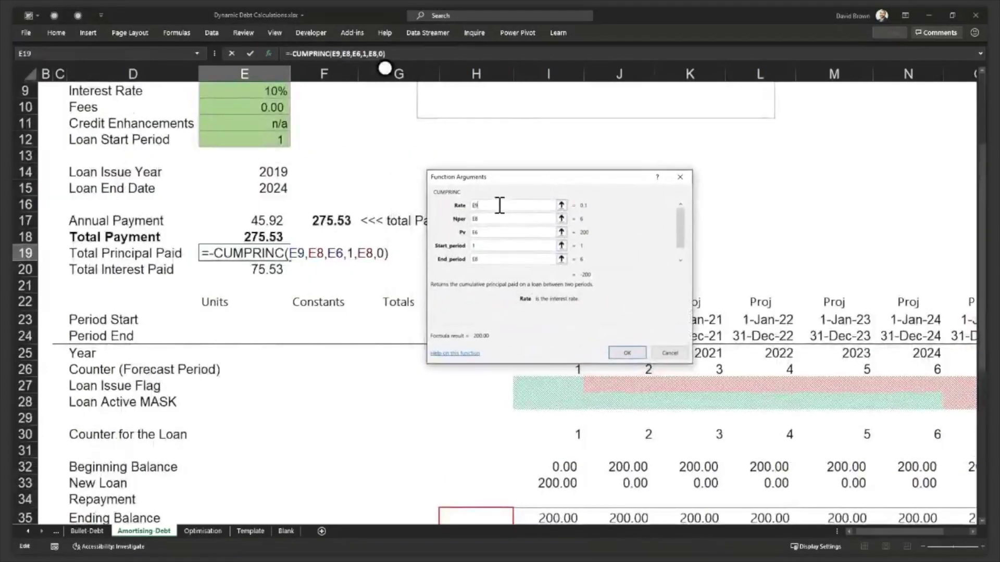
{"action": "left_click", "coordinate": [475, 219]}
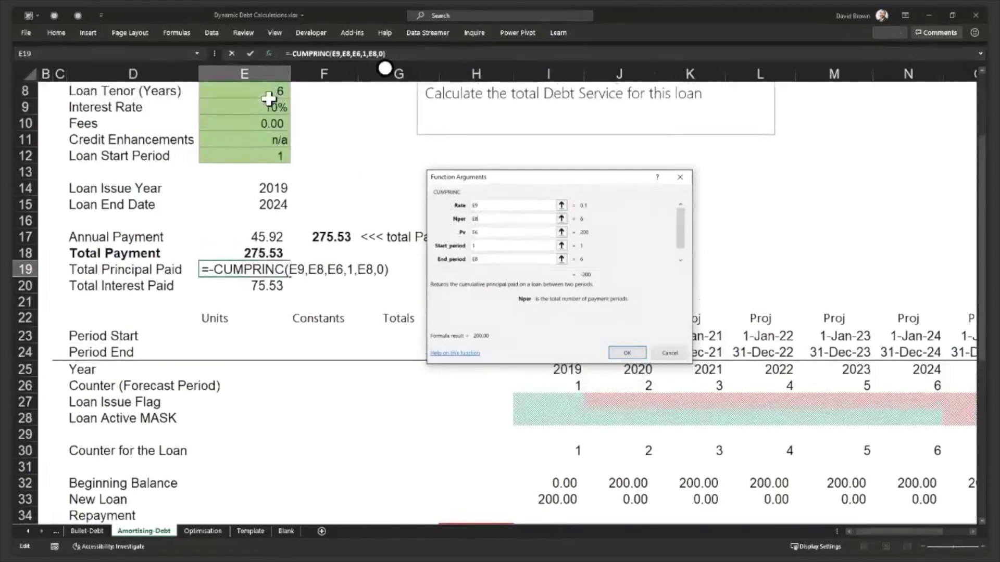
{"action": "left_click", "coordinate": [532, 234]}
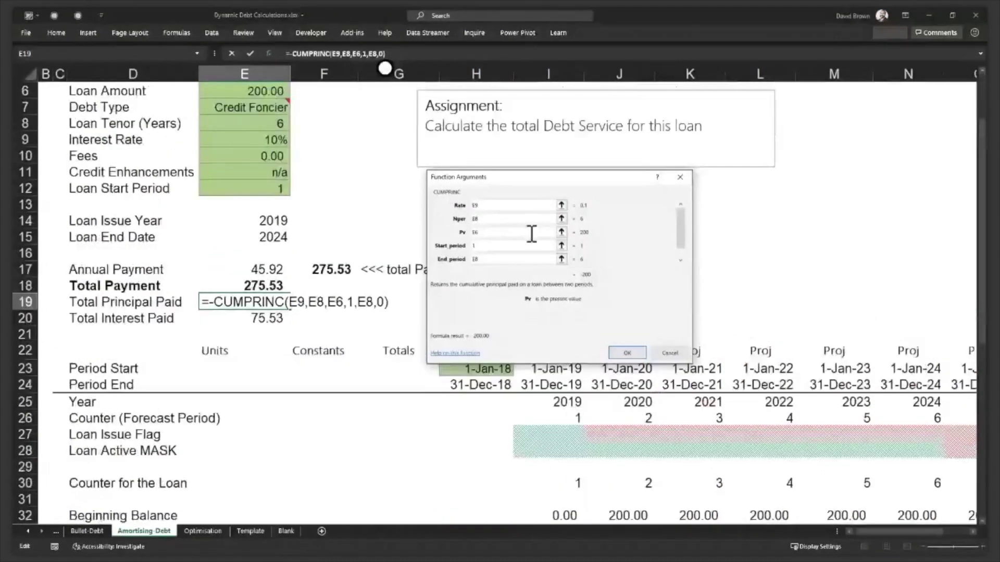
{"action": "left_click", "coordinate": [494, 247]}
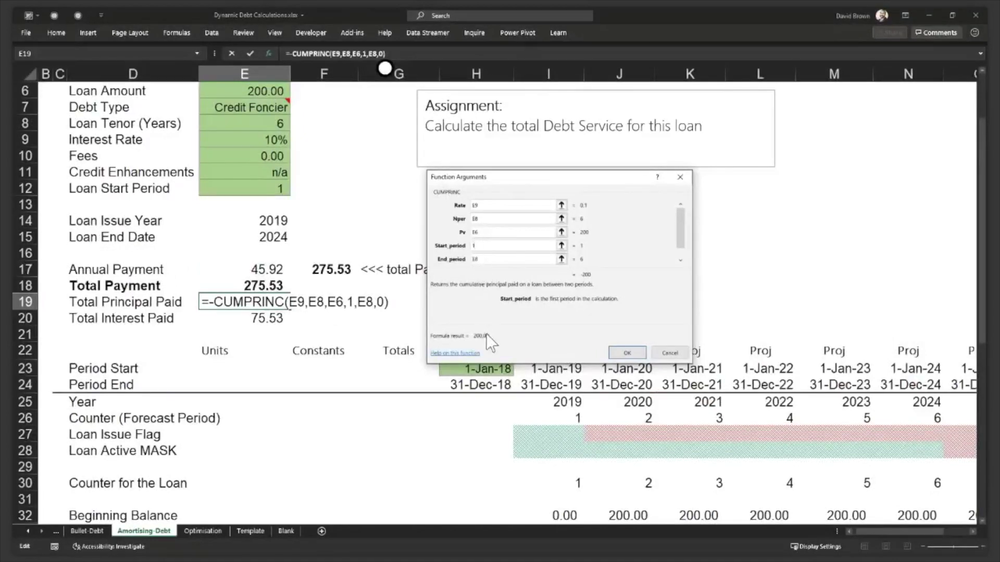
{"action": "left_click", "coordinate": [478, 260]}
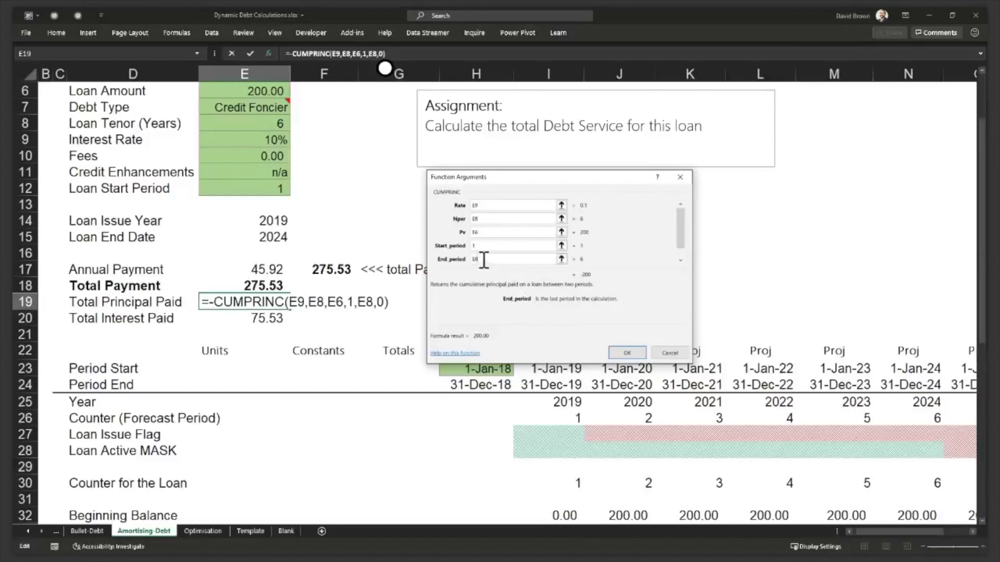
- Try End_period values of 1 and 2 in the E19 CUMPRINC arguments and discard the changes
{"action": "key", "text": "BackSpace"}
{"action": "key", "text": "BackSpace"}
{"action": "type", "text": "1"}
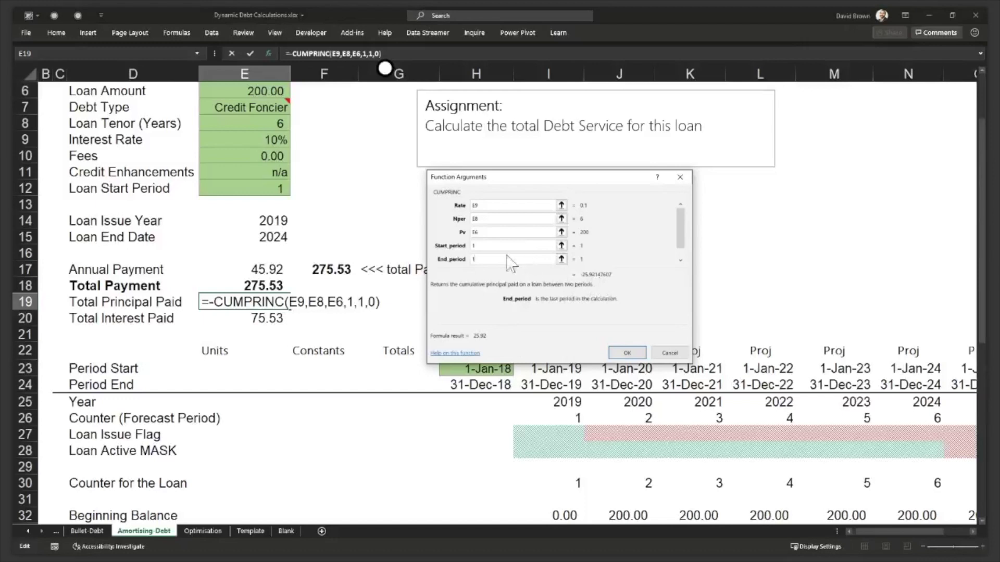
{"action": "left_click", "coordinate": [485, 246]}
{"action": "left_click", "coordinate": [480, 258]}
{"action": "key", "text": "BackSpace"}
{"action": "type", "text": "2"}
{"action": "left_click", "coordinate": [669, 354]}
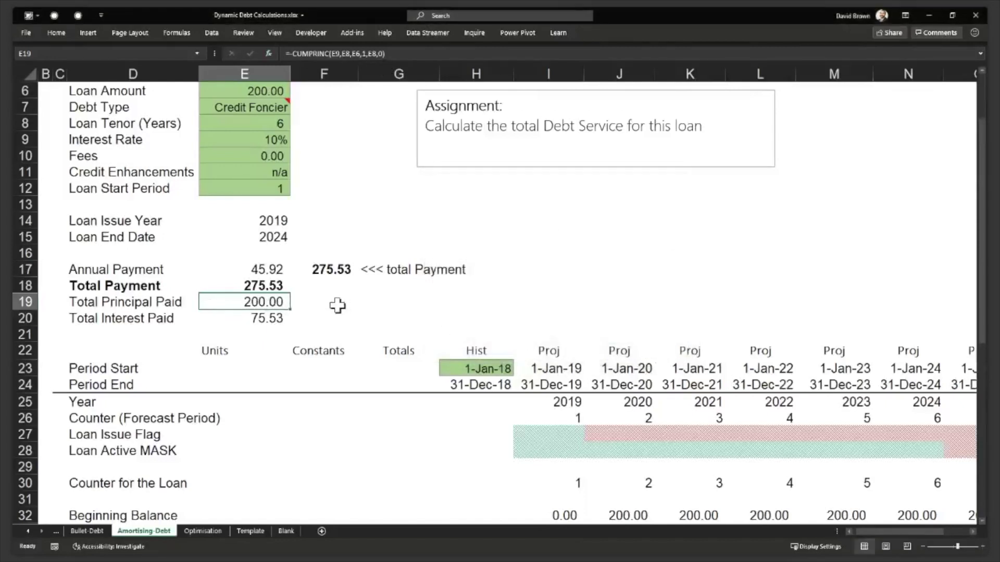
- Start a trial PPMT formula in F19 and open its function arguments
{"action": "left_click", "coordinate": [338, 304]}
{"action": "type", "text": "="}
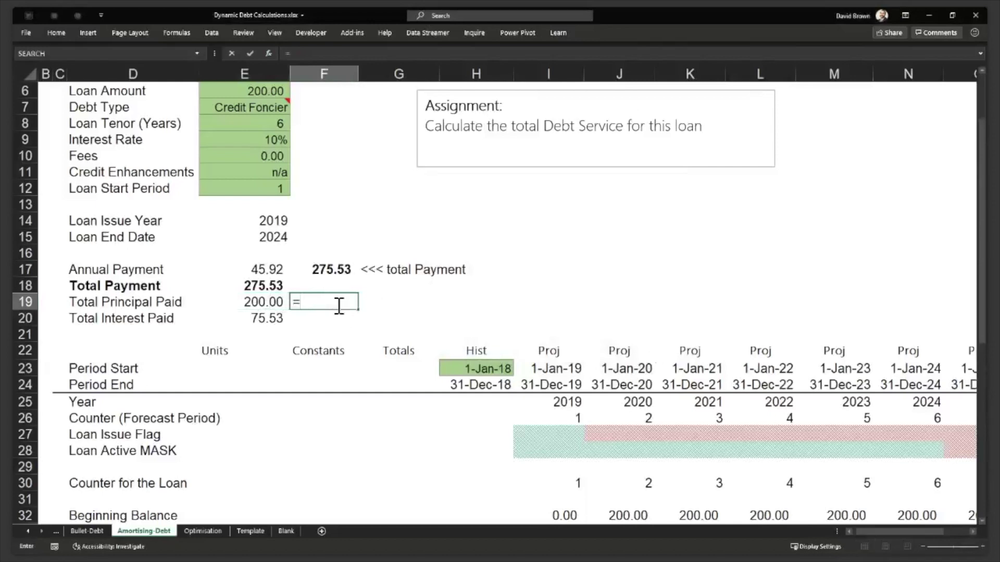
{"action": "type", "text": "prin"}
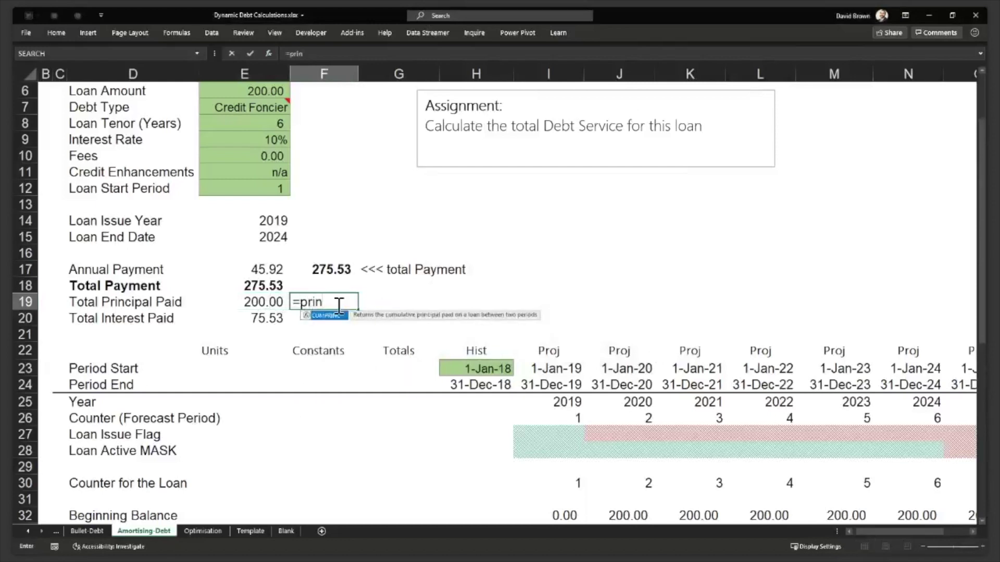
{"action": "key", "text": "BackSpace"}
{"action": "key", "text": "BackSpace"}
{"action": "key", "text": "BackSpace"}
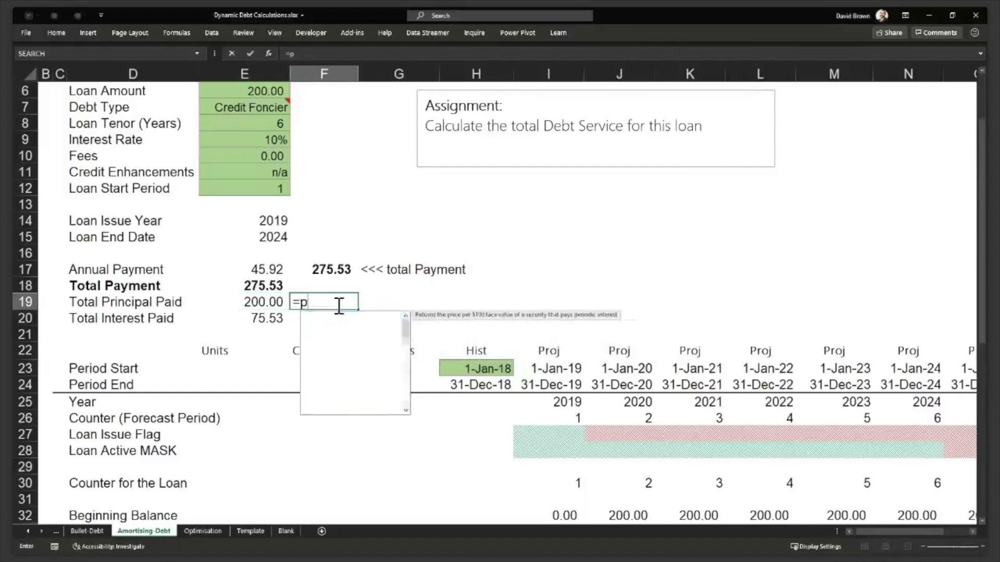
{"action": "type", "text": "p"}
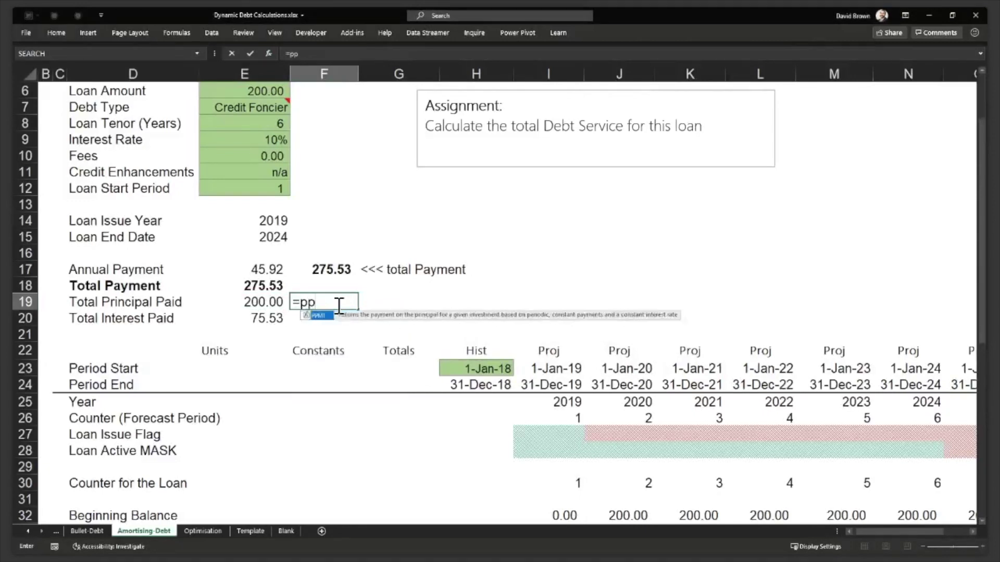
{"action": "key", "text": "Tab"}
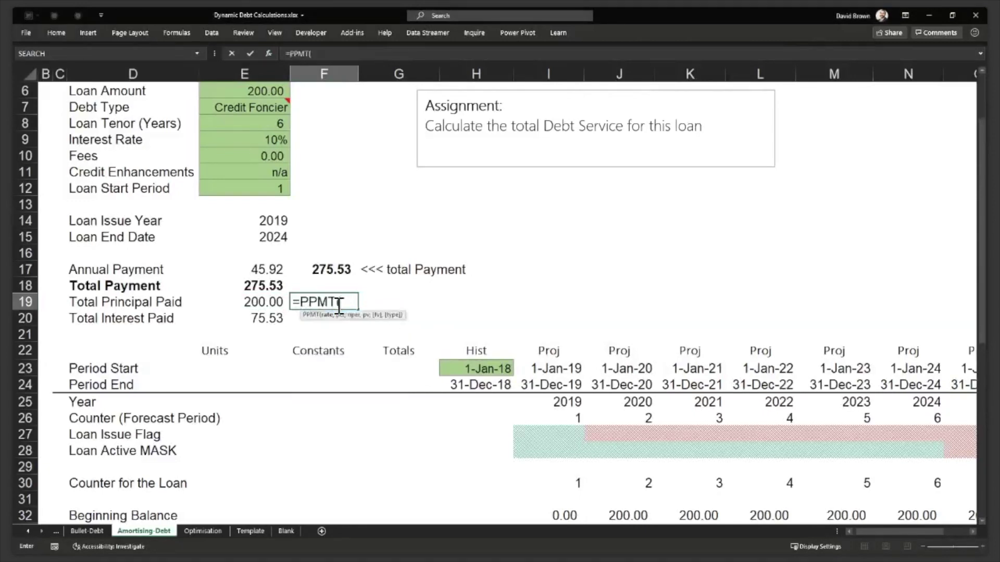
{"action": "key", "text": "ctrl+a"}
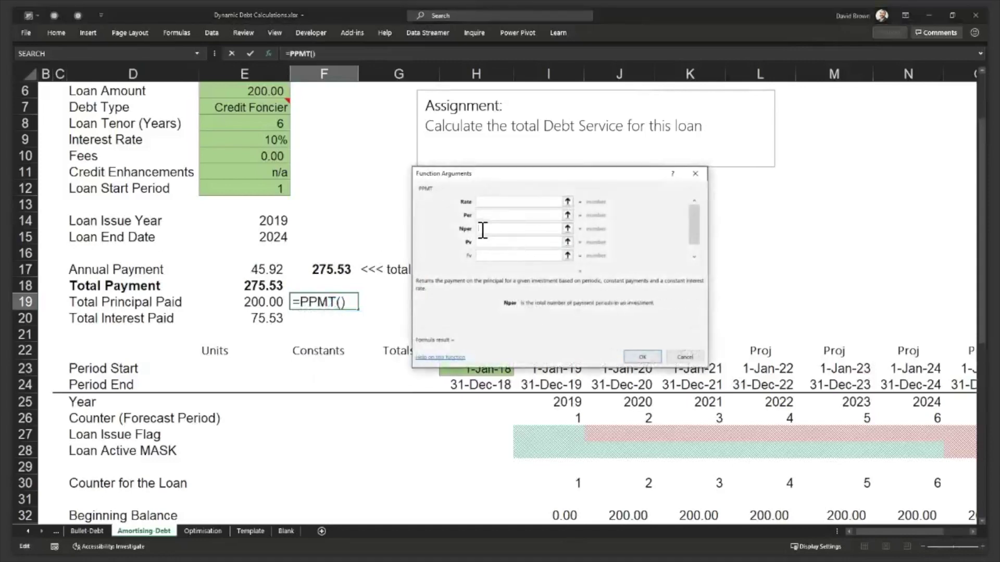
- Read the descriptions of the PPMT Rate, Per and Nper arguments and discard the trial formula in F19
{"action": "left_click", "coordinate": [486, 217]}
{"action": "left_click", "coordinate": [487, 230]}
{"action": "left_click", "coordinate": [485, 216]}
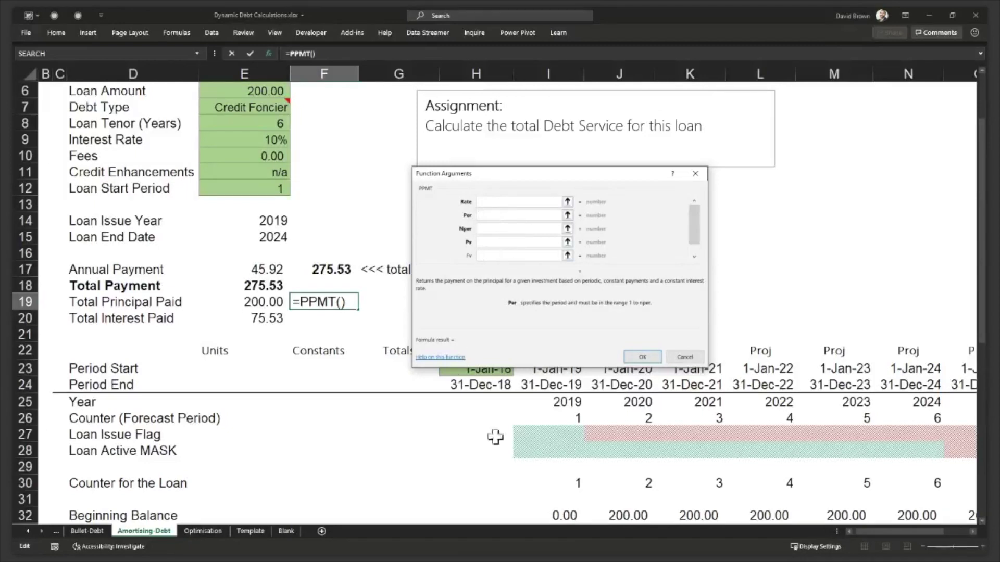
{"action": "left_click", "coordinate": [493, 204]}
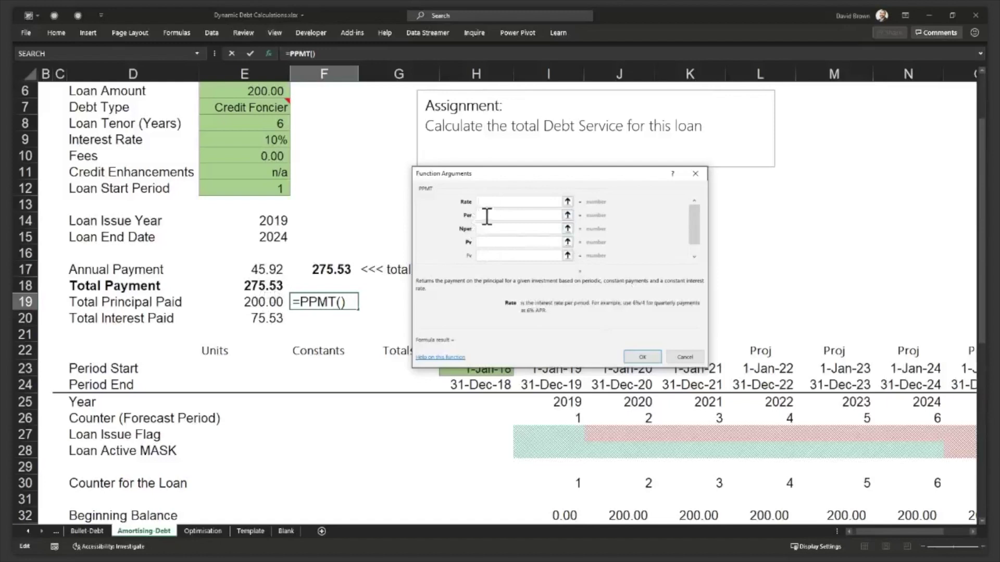
{"action": "left_click", "coordinate": [487, 216]}
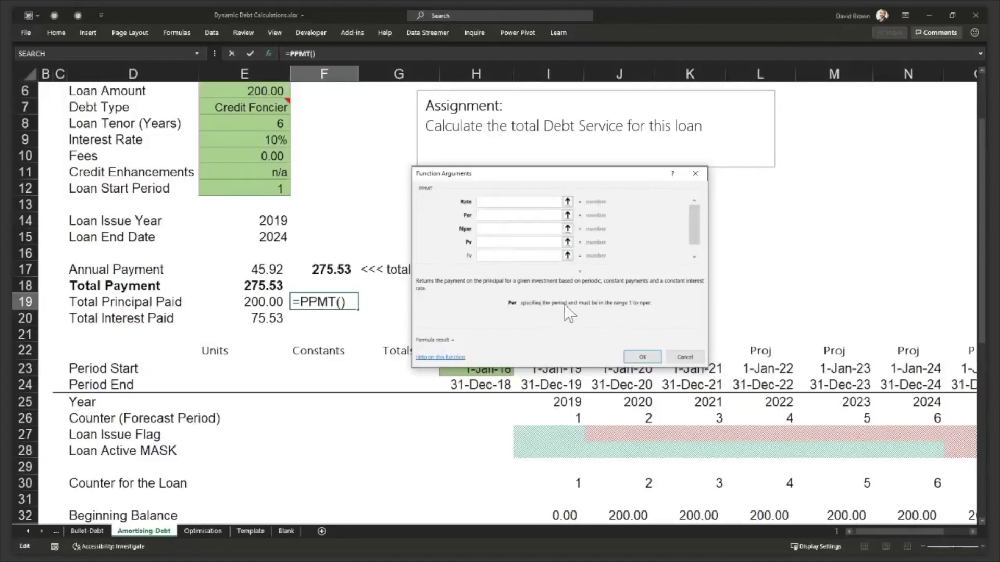
{"action": "left_click", "coordinate": [506, 229]}
{"action": "key", "text": "Escape"}
- Start a PPMT formula in the 2019 Repayment cell, I34, and open its function arguments
{"action": "scroll", "coordinate": [556, 464], "scroll_direction": "down", "scroll_amount": 1}
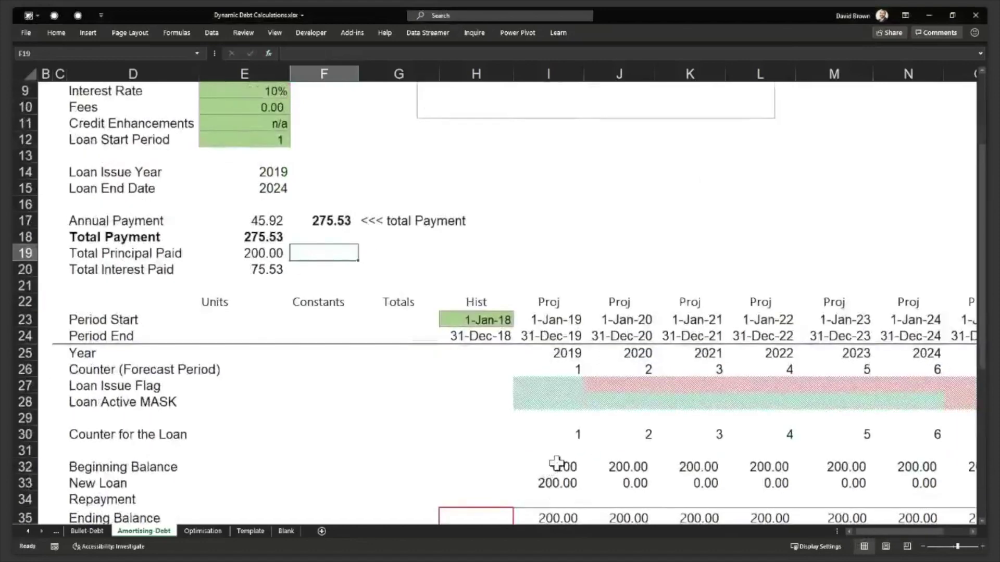
{"action": "scroll", "coordinate": [556, 463], "scroll_direction": "down", "scroll_amount": 1}
{"action": "left_click", "coordinate": [561, 450]}
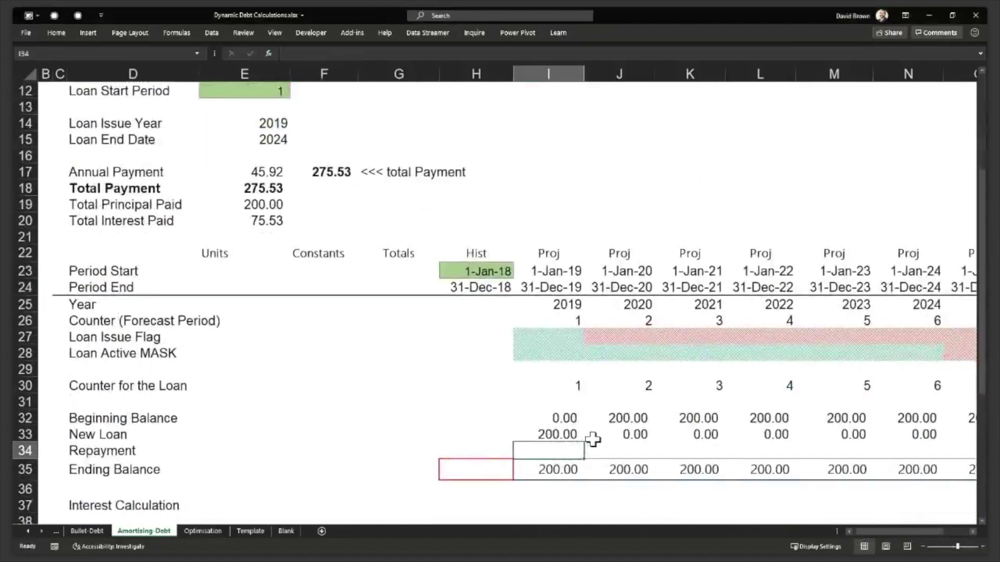
{"action": "type", "text": "="}
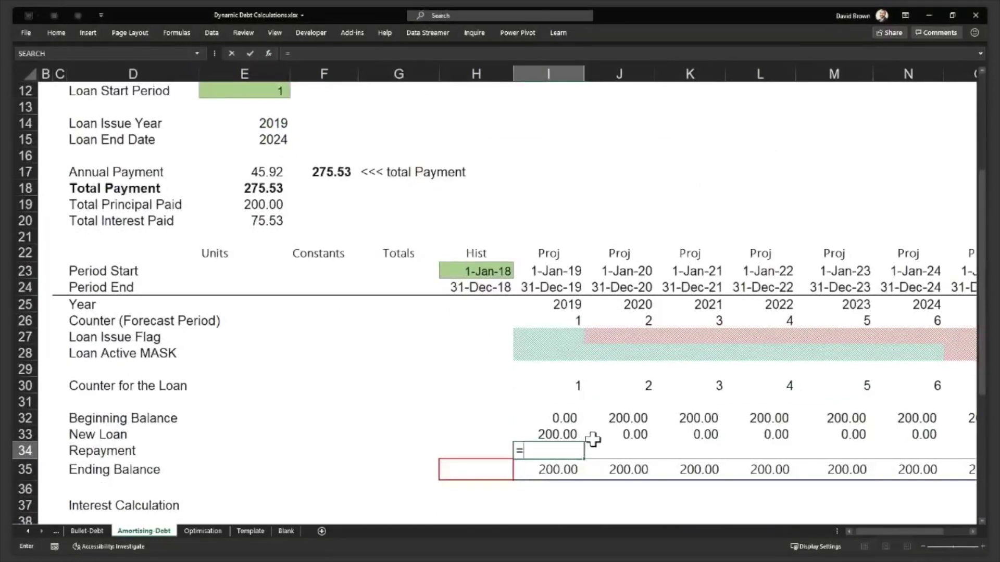
{"action": "type", "text": "ppm"}
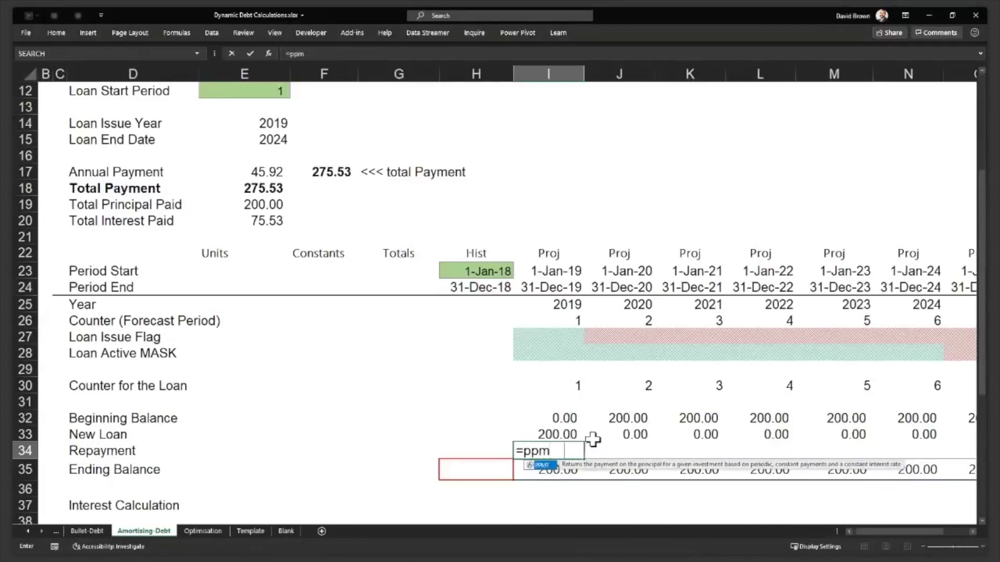
{"action": "key", "text": "Tab"}
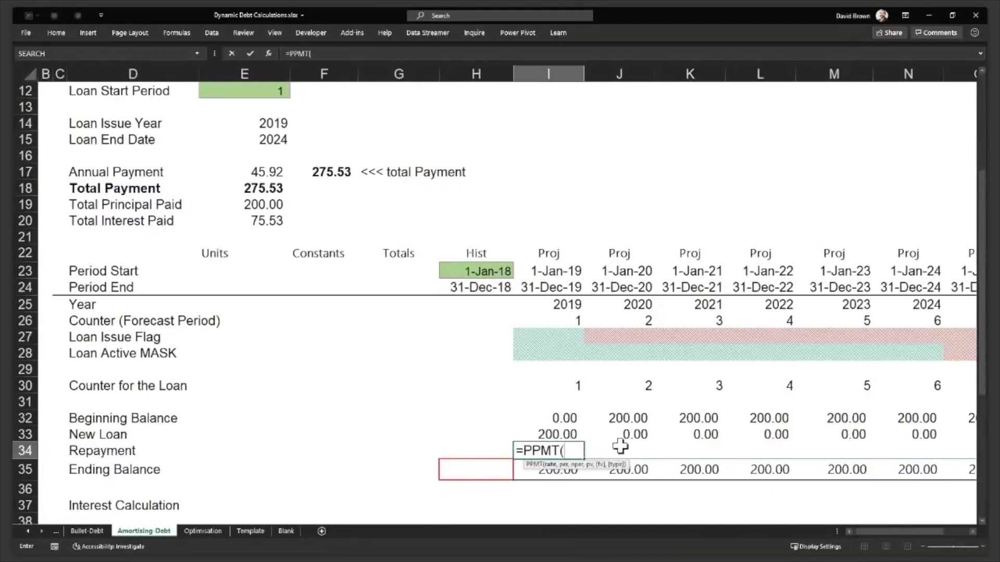
{"action": "key", "text": "ctrl+a"}
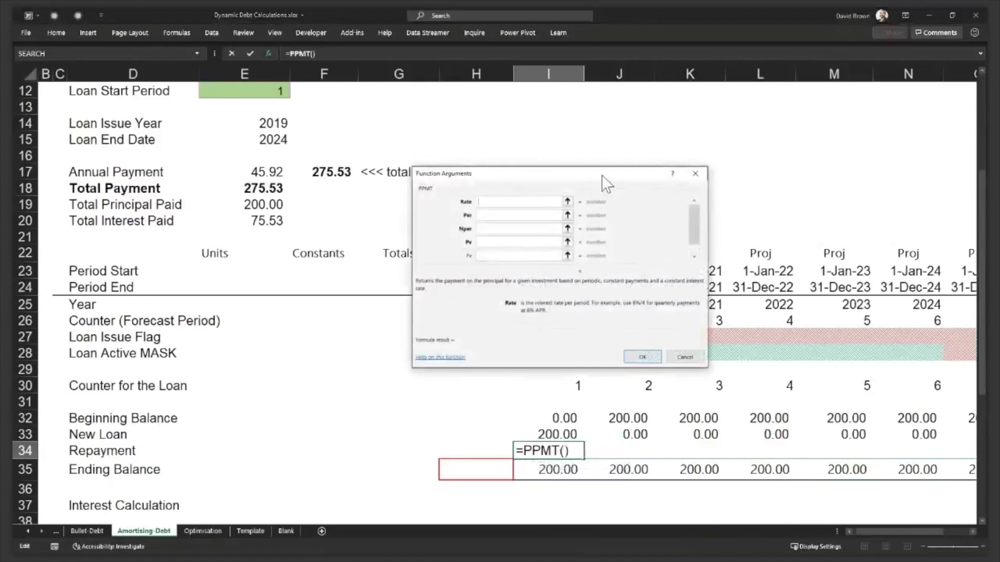
- Set the PPMT Rate to the interest rate $E$9 and Per to the 2019 loan counter I30
{"action": "left_click_drag", "start_coordinate": [605, 182], "coordinate": [720, 223]}
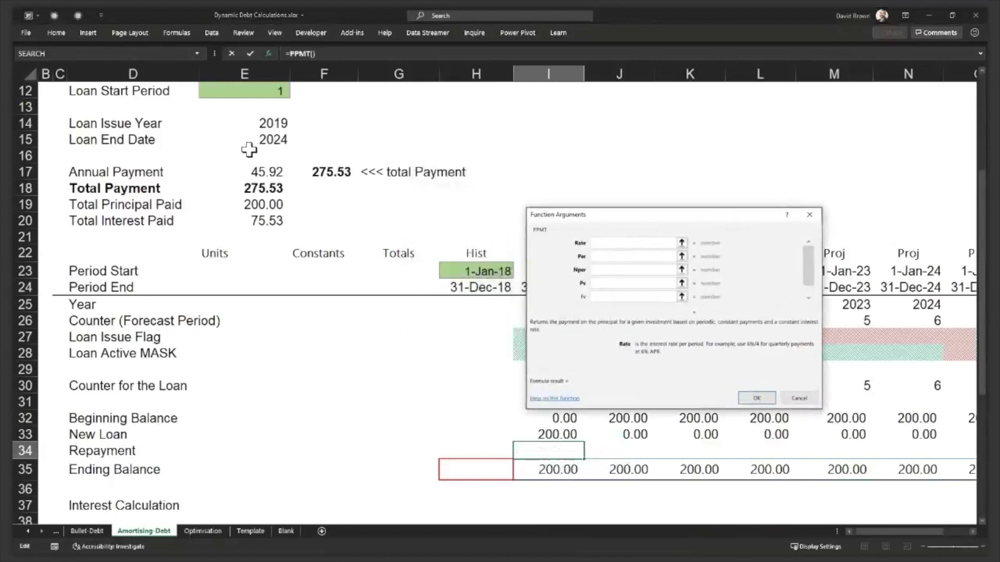
{"action": "scroll", "coordinate": [249, 150], "scroll_direction": "up", "scroll_amount": 2}
{"action": "left_click", "coordinate": [272, 140]}
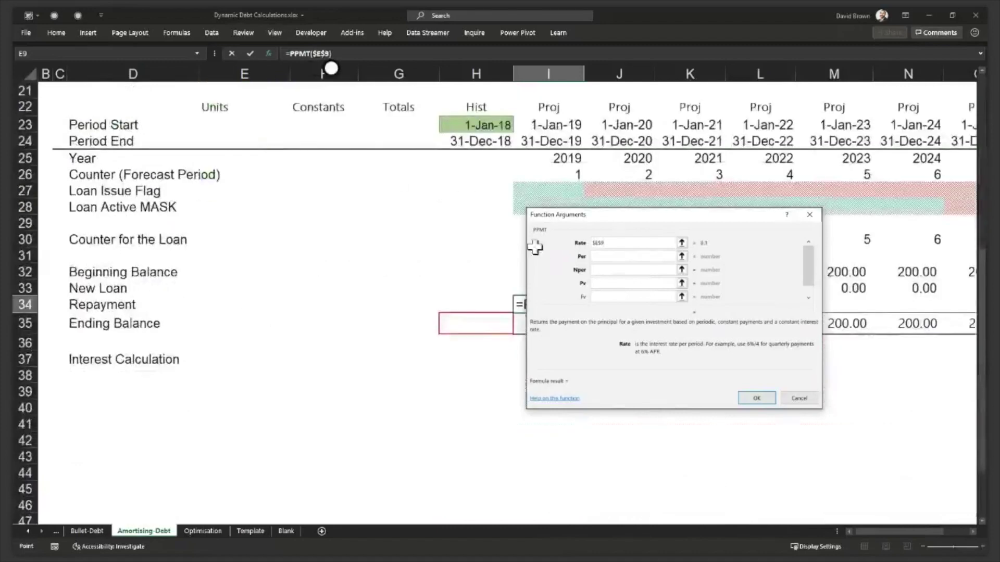
{"action": "left_click", "coordinate": [608, 256]}
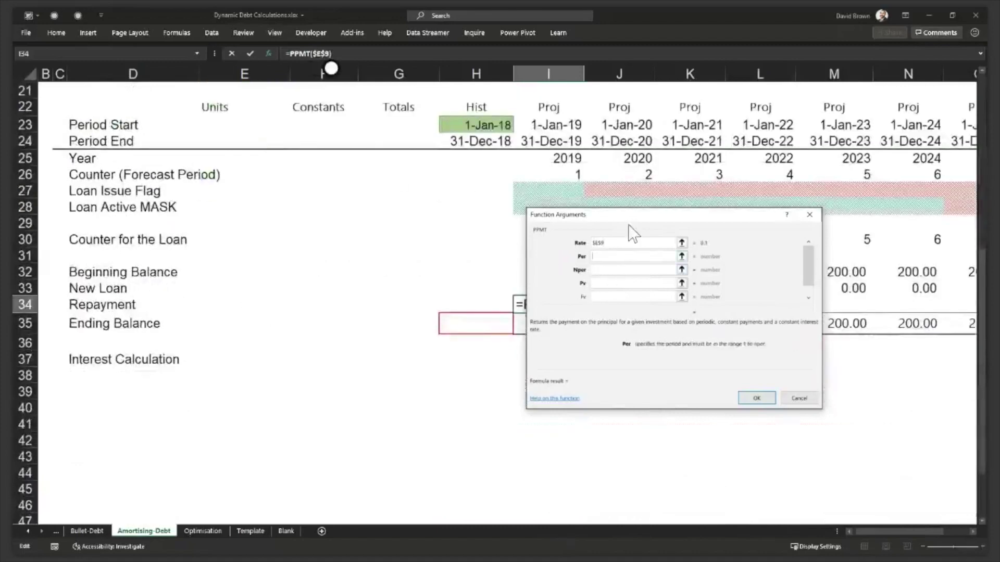
{"action": "left_click_drag", "start_coordinate": [630, 218], "coordinate": [756, 209]}
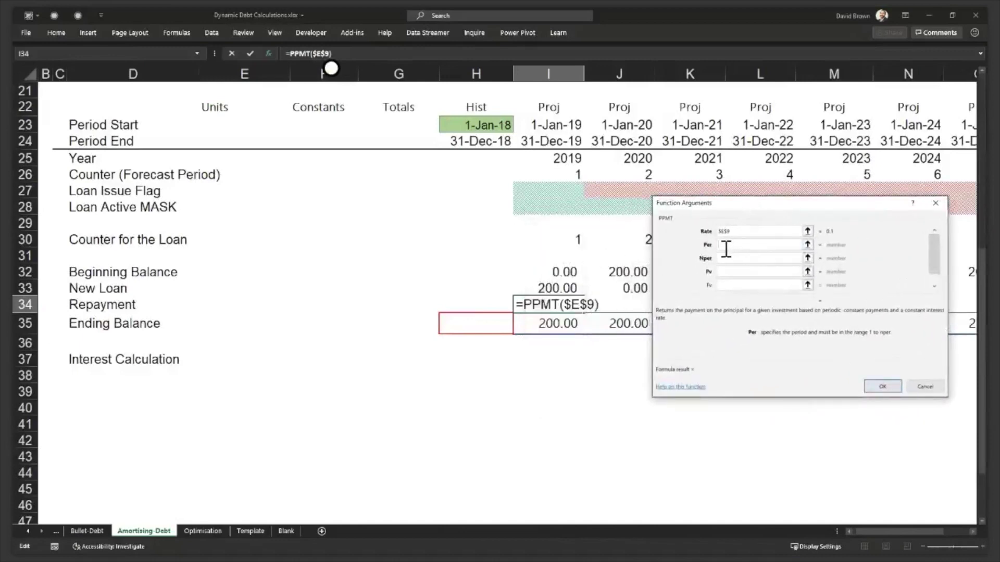
{"action": "left_click", "coordinate": [559, 240]}
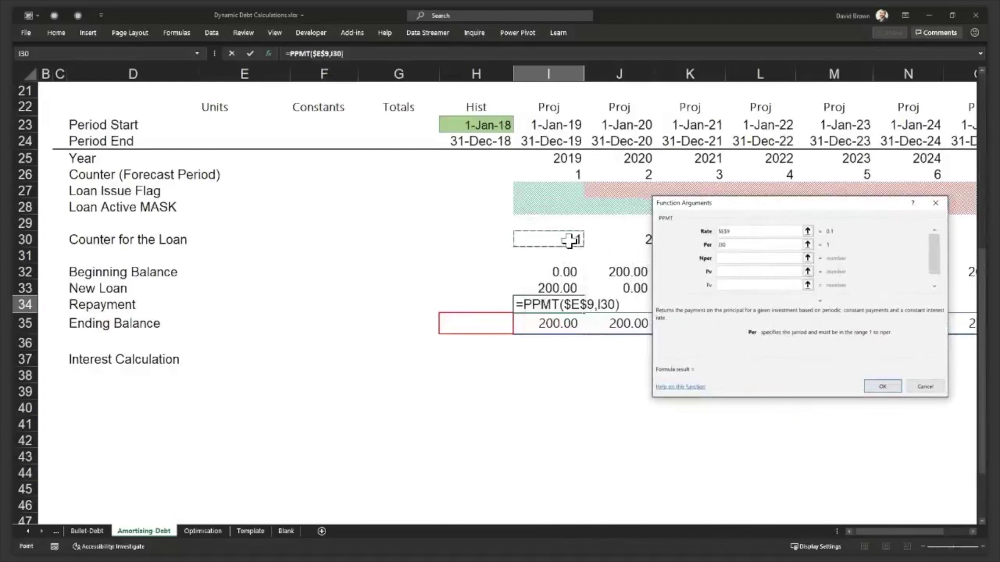
- Set the PPMT Nper argument to the loan tenor as the absolute reference $E$8
{"action": "left_click", "coordinate": [741, 260]}
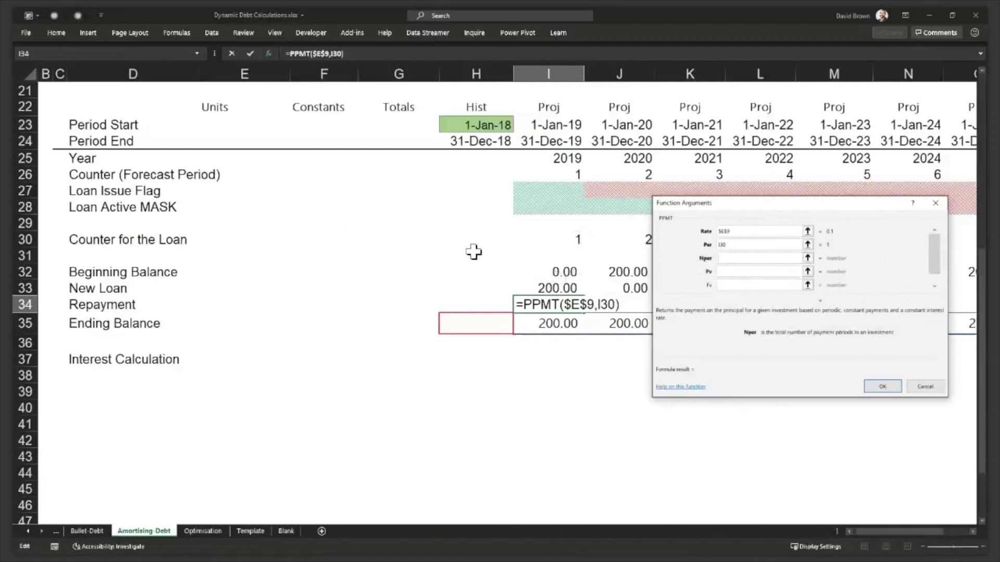
{"action": "scroll", "coordinate": [468, 250], "scroll_direction": "up", "scroll_amount": 5}
{"action": "left_click", "coordinate": [266, 125]}
{"action": "key", "text": "F4"}
{"action": "scroll", "coordinate": [313, 140], "scroll_direction": "down", "scroll_amount": 5}
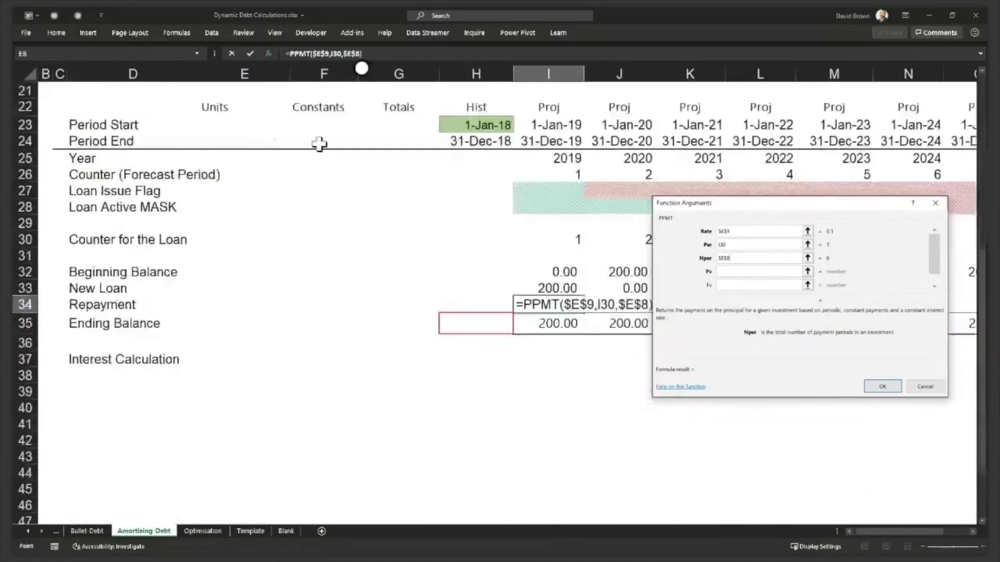
- Set the PPMT Pv argument to the loan amount $E$6, leave Fv and Type empty, and accept the formula
{"action": "left_click", "coordinate": [728, 272]}
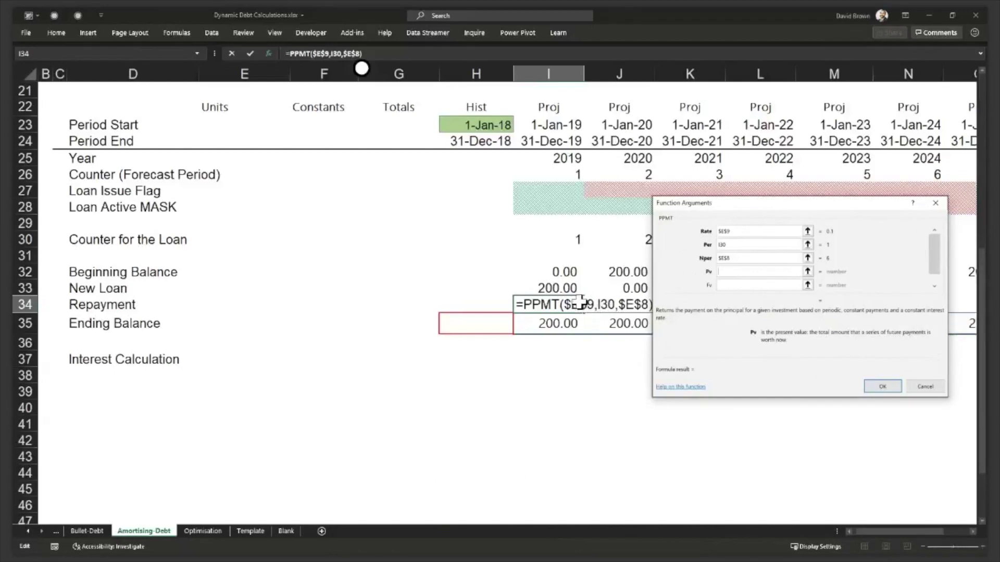
{"action": "scroll", "coordinate": [470, 284], "scroll_direction": "up", "scroll_amount": 5}
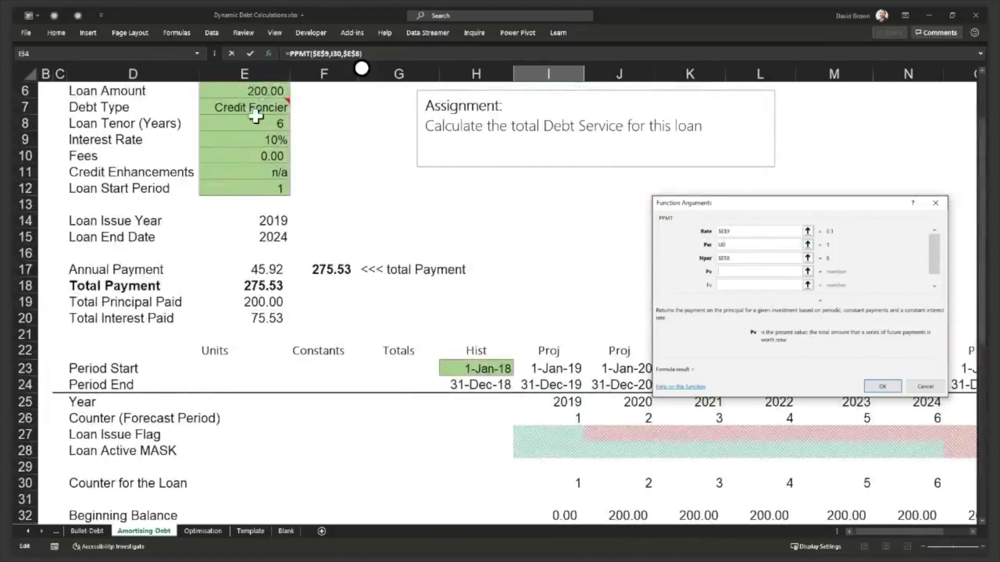
{"action": "left_click", "coordinate": [267, 92]}
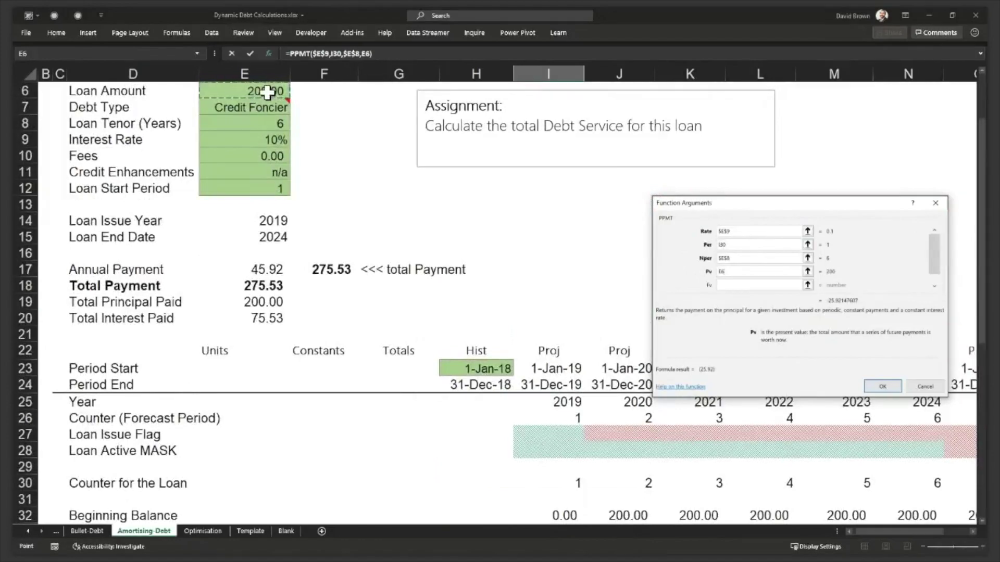
{"action": "key", "text": "F4"}
{"action": "scroll", "coordinate": [758, 290], "scroll_direction": "down", "scroll_amount": 5}
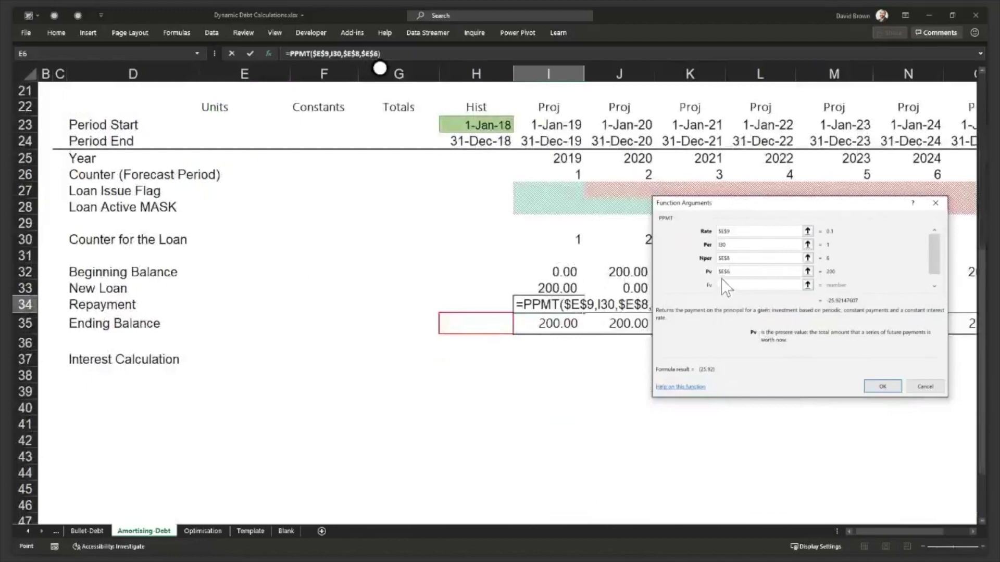
{"action": "left_click", "coordinate": [744, 287]}
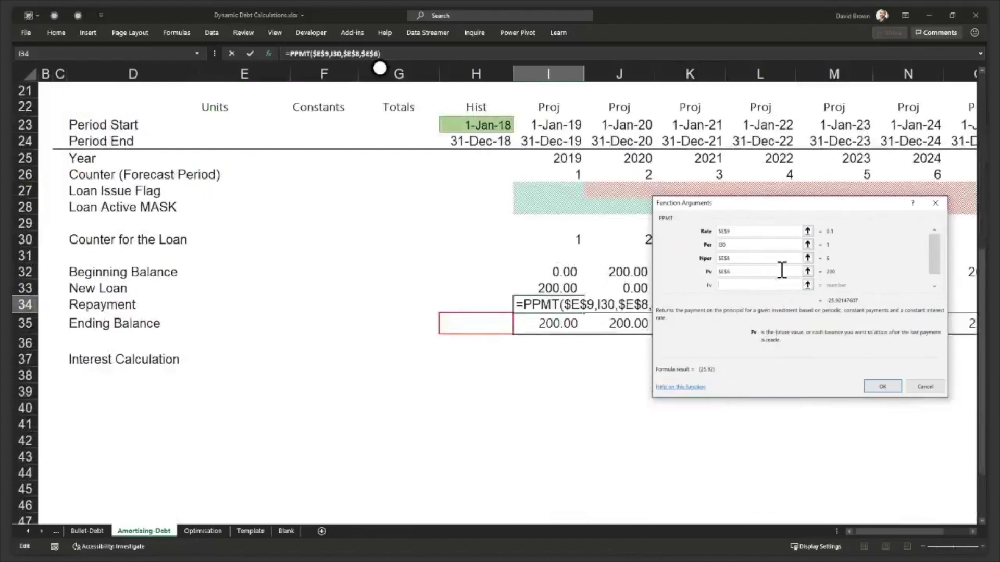
{"action": "left_click_drag", "start_coordinate": [935, 247], "coordinate": [924, 270]}
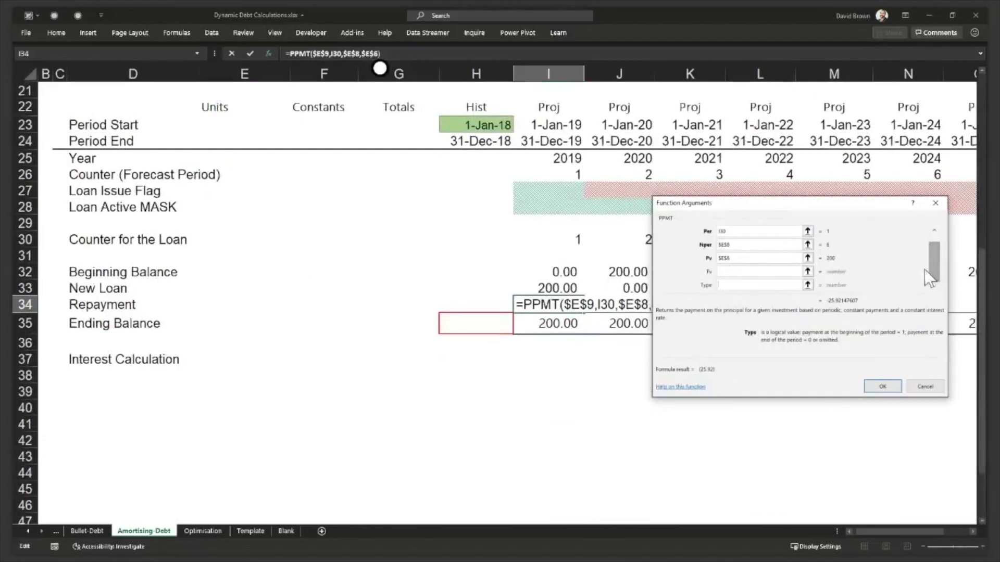
{"action": "left_click", "coordinate": [875, 385]}
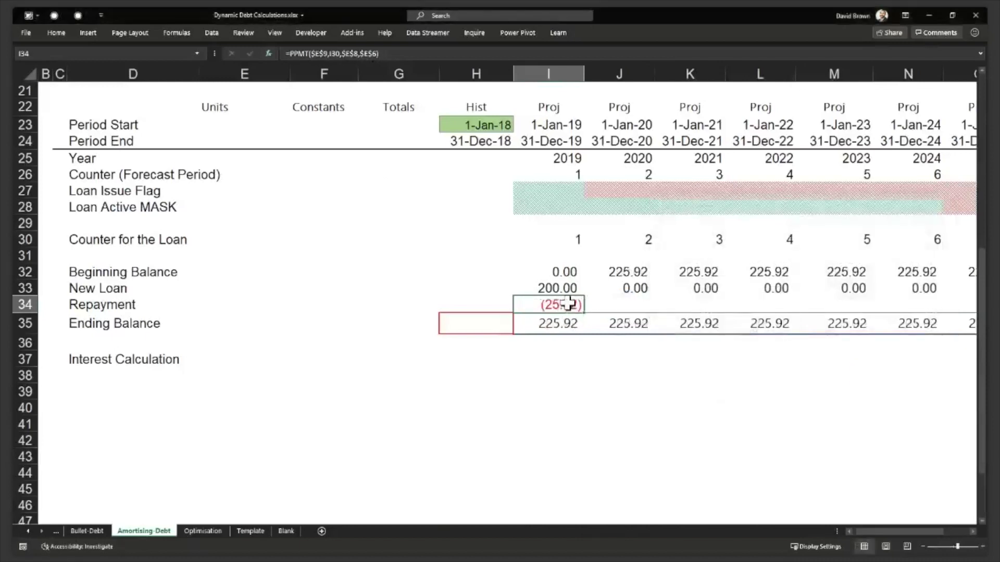
- Negate the I34 formula to =-PPMT($E$9,I30,$E$8,$E$6) and fill it across to 2024, N34
{"action": "left_click", "coordinate": [290, 52]}
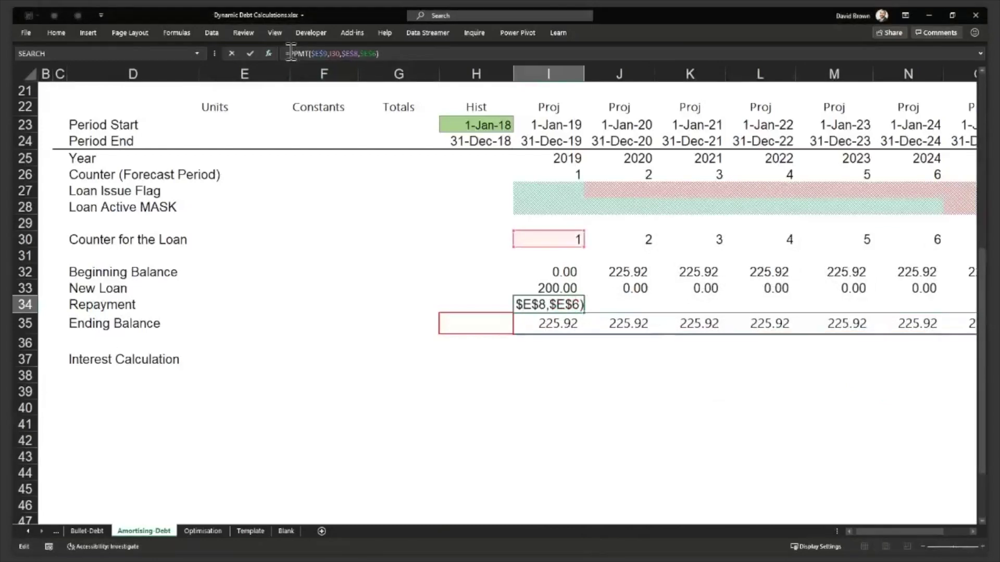
{"action": "type", "text": "-"}
{"action": "key", "text": "Return"}
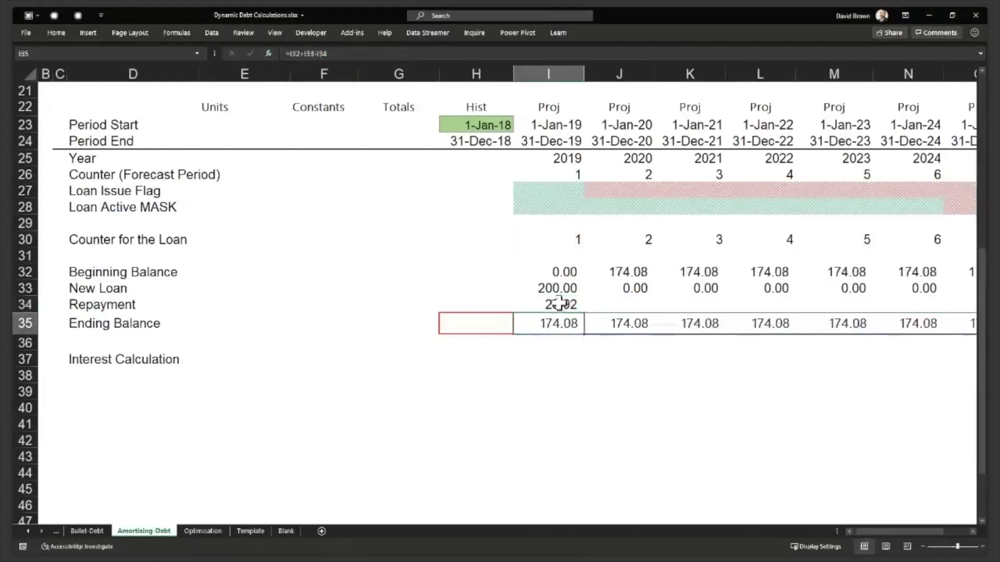
{"action": "left_click", "coordinate": [563, 301]}
{"action": "left_click_drag", "start_coordinate": [584, 313], "coordinate": [934, 316]}
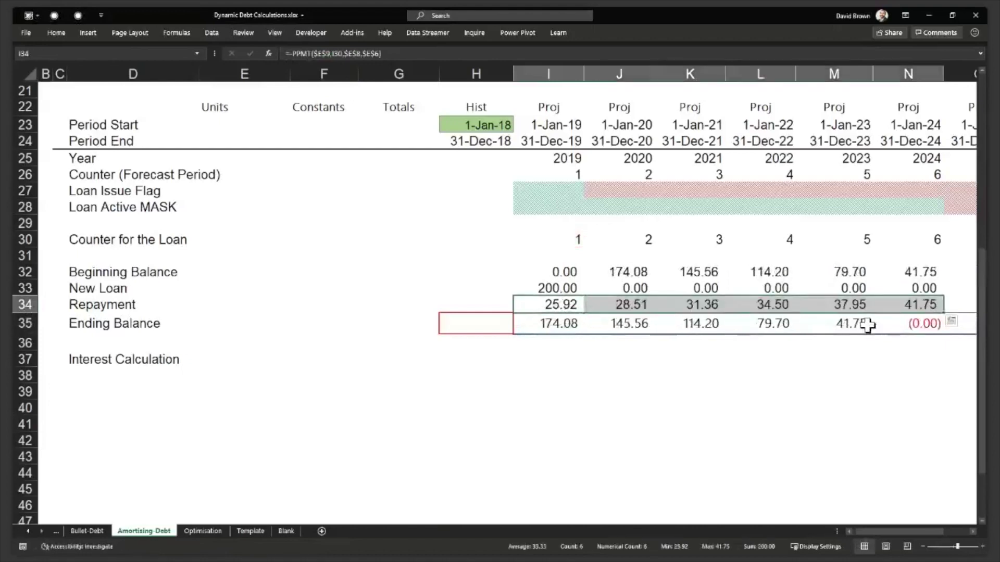
- Extend the Repayment formula from N34 through 2028, R34, and select the 2025 repayment, O34
{"action": "left_click", "coordinate": [923, 332]}
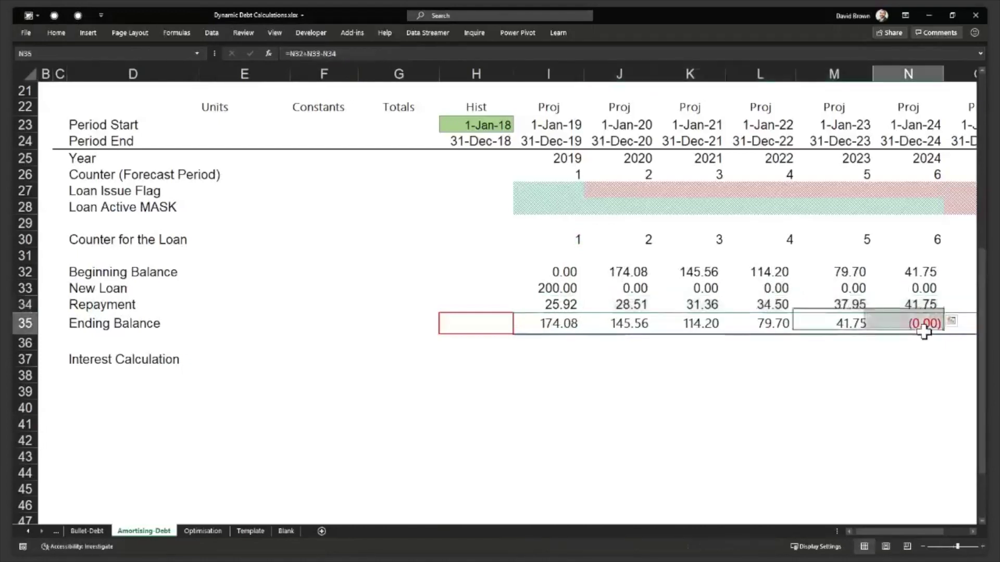
{"action": "left_click", "coordinate": [971, 531]}
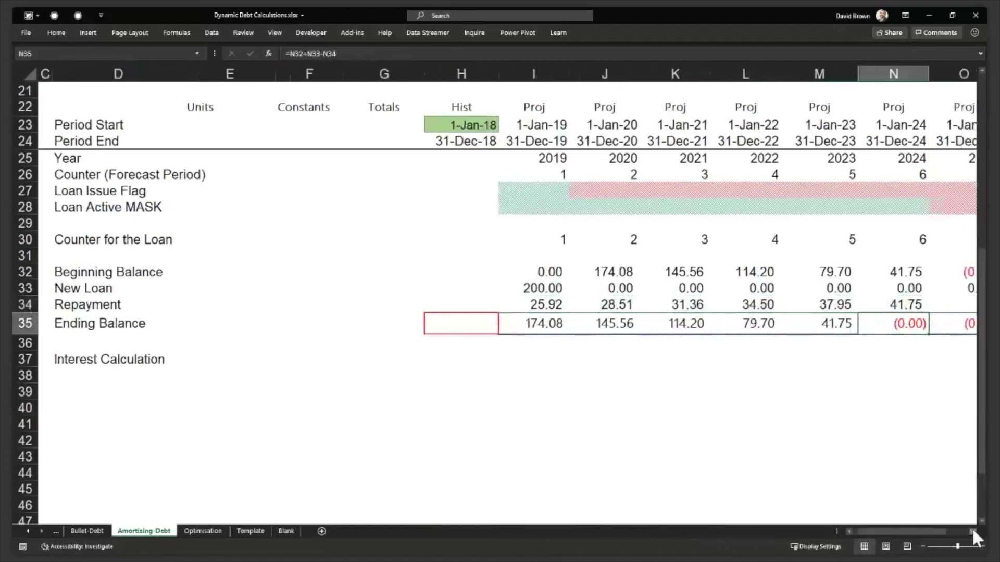
{"action": "left_click", "coordinate": [972, 531]}
{"action": "left_click", "coordinate": [972, 531]}
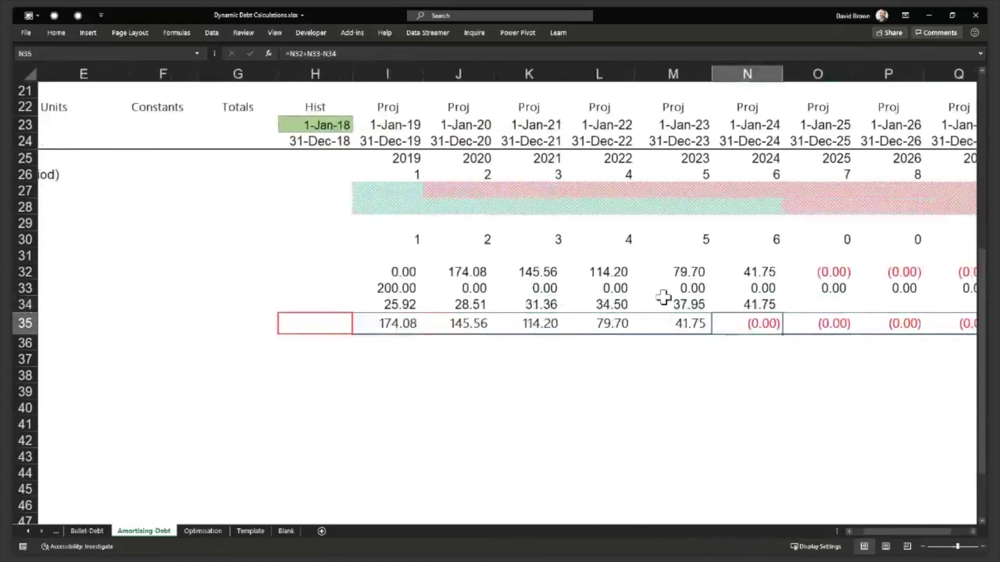
{"action": "left_click", "coordinate": [764, 305]}
{"action": "left_click_drag", "start_coordinate": [785, 314], "coordinate": [536, 303]}
{"action": "left_click", "coordinate": [287, 305]}
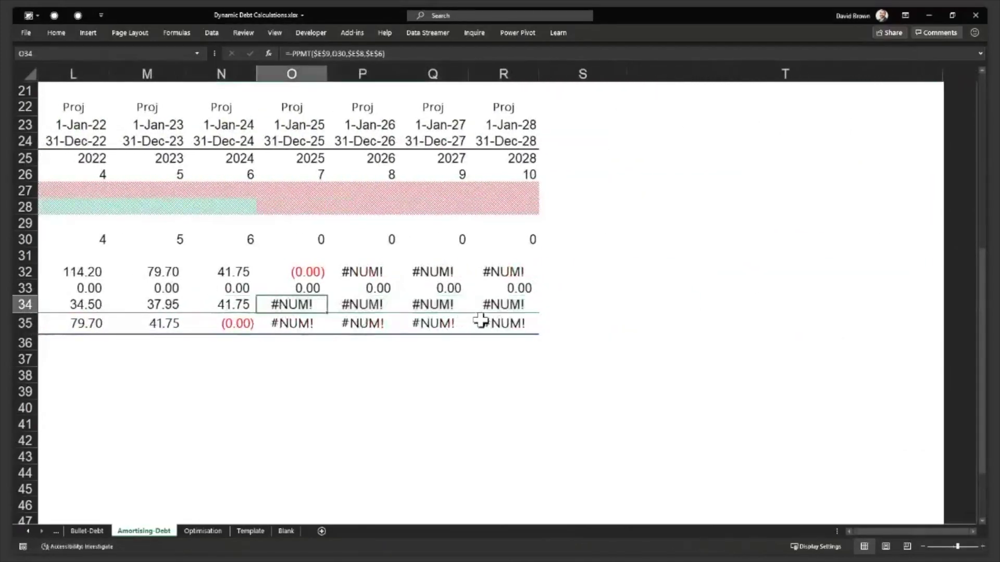
- Examine the Repayment row, row 34, across the loan years and the years after the loan ends
{"action": "key", "text": "Left"}
{"action": "key", "text": "Left"}
{"action": "key", "text": "Left"}
{"action": "key", "text": "Left"}
{"action": "key", "text": "Left"}
{"action": "key", "text": "Left"}
{"action": "key", "text": "Left"}
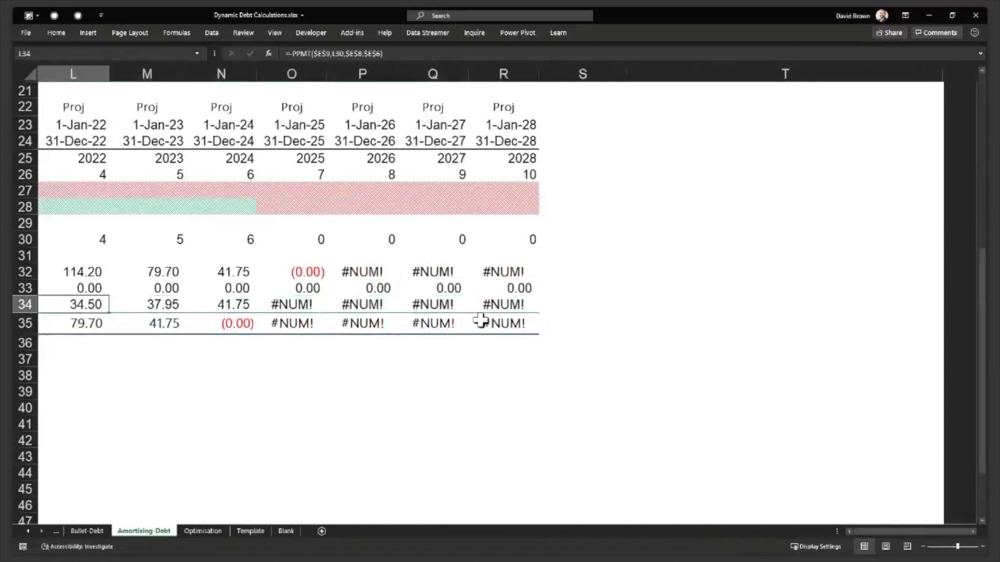
{"action": "key", "text": "Left"}
{"action": "key", "text": "Left"}
{"action": "key", "text": "Right"}
{"action": "key", "text": "Right"}
{"action": "key", "text": "Right"}
{"action": "key", "text": "Right"}
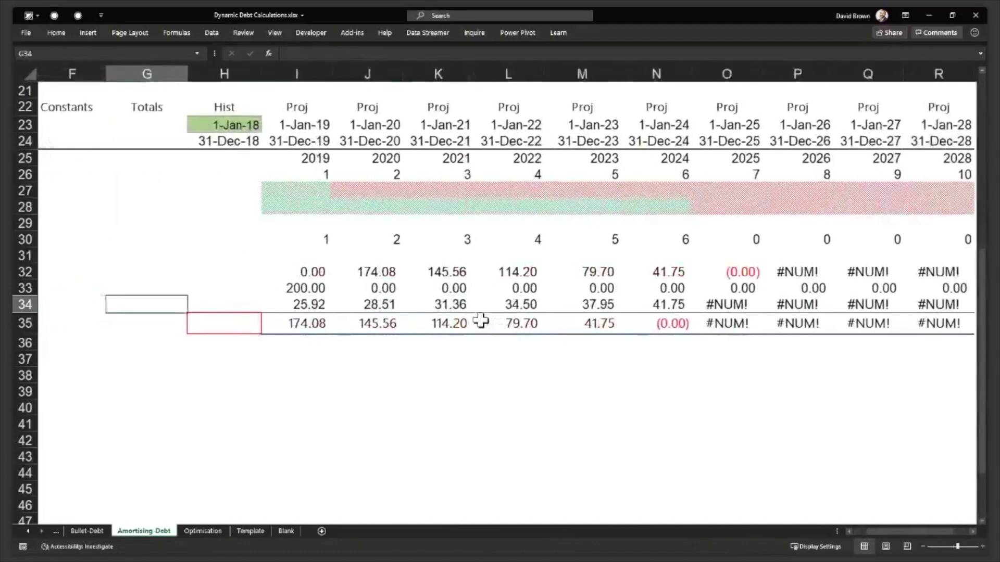
{"action": "key", "text": "Right"}
{"action": "key", "text": "Right"}
{"action": "key", "text": "Right"}
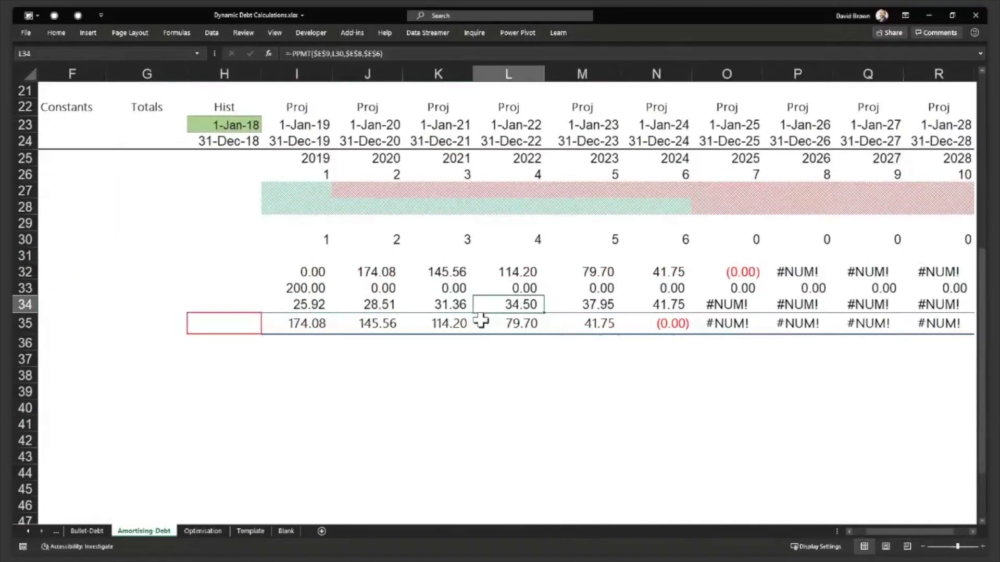
{"action": "key", "text": "Left"}
{"action": "key", "text": "Left"}
{"action": "key", "text": "Left"}
{"action": "key", "text": "Left"}
{"action": "key", "text": "Left"}
{"action": "key", "text": "Left"}
{"action": "key", "text": "Left"}
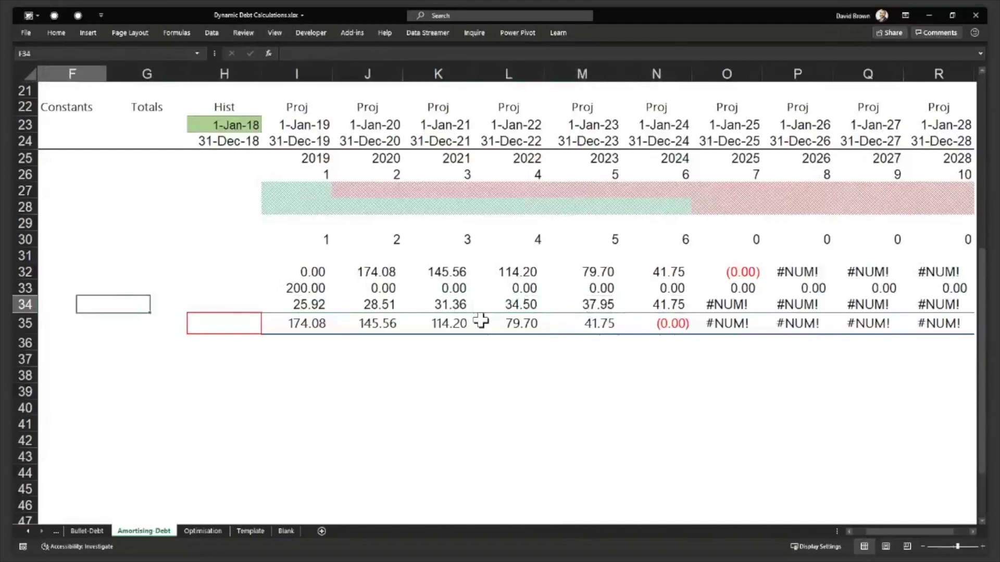
- Set the Loan Issue Year, E14, to 2020 to test the schedule with a shifted loan start
{"action": "key", "text": "Home"}
{"action": "key", "text": "Up"}
{"action": "key", "text": "Up"}
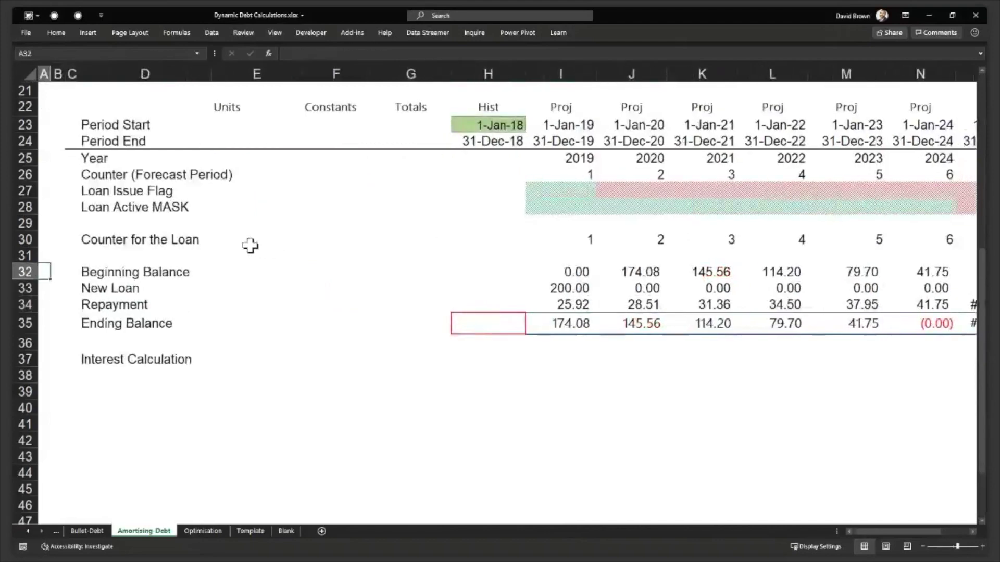
{"action": "scroll", "coordinate": [244, 245], "scroll_direction": "up", "scroll_amount": 3}
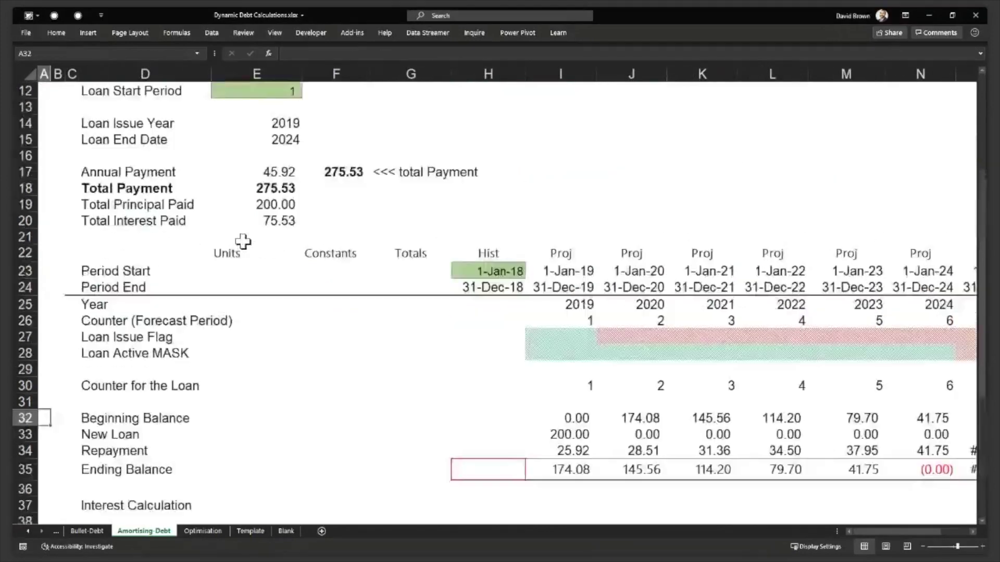
{"action": "left_click", "coordinate": [294, 126]}
{"action": "type", "text": "2020"}
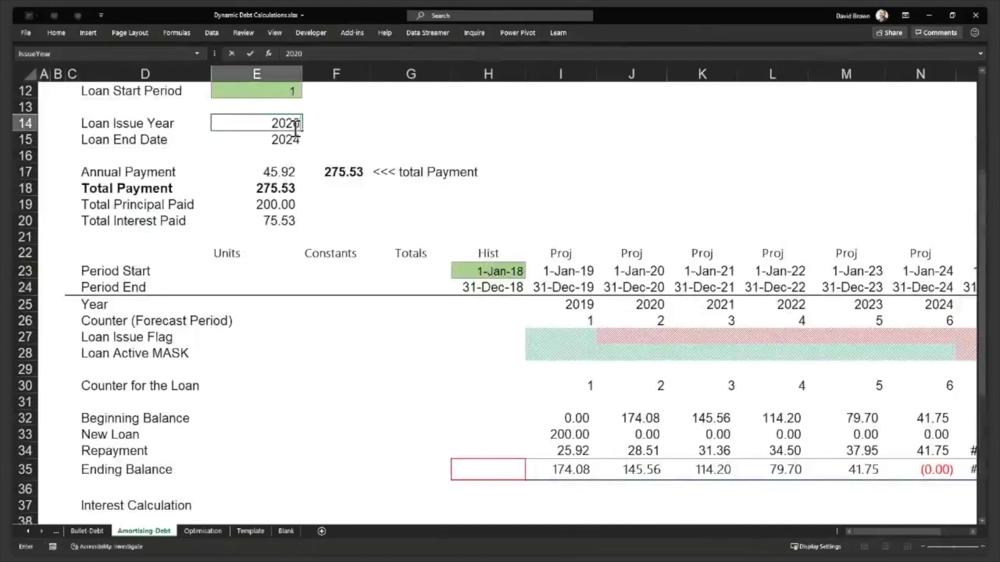
{"action": "key", "text": "Return"}
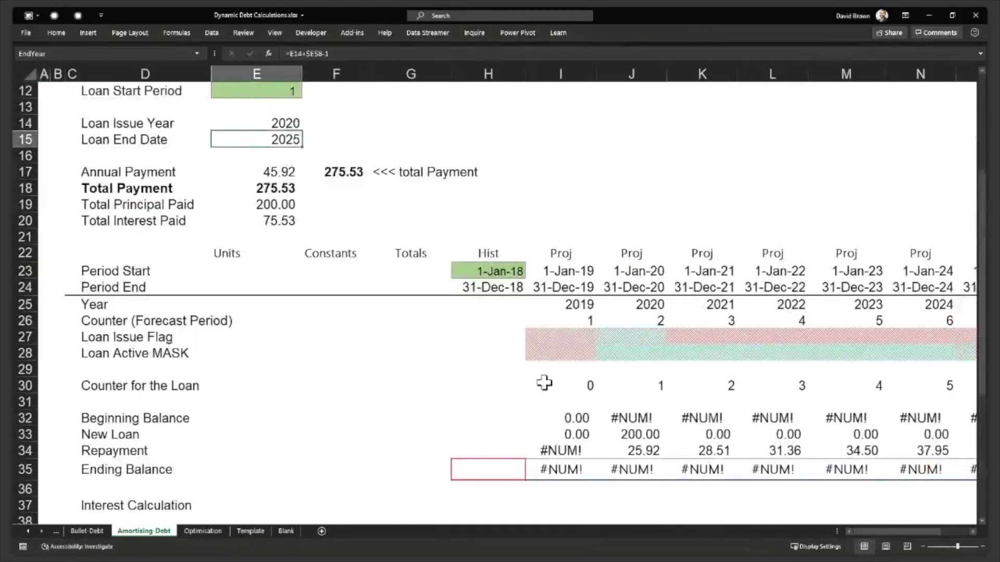
- Examine the Repayment row over the loan years from 2020, J34, to 2025, O34
{"action": "scroll", "coordinate": [781, 476], "scroll_direction": "down", "scroll_amount": 1}
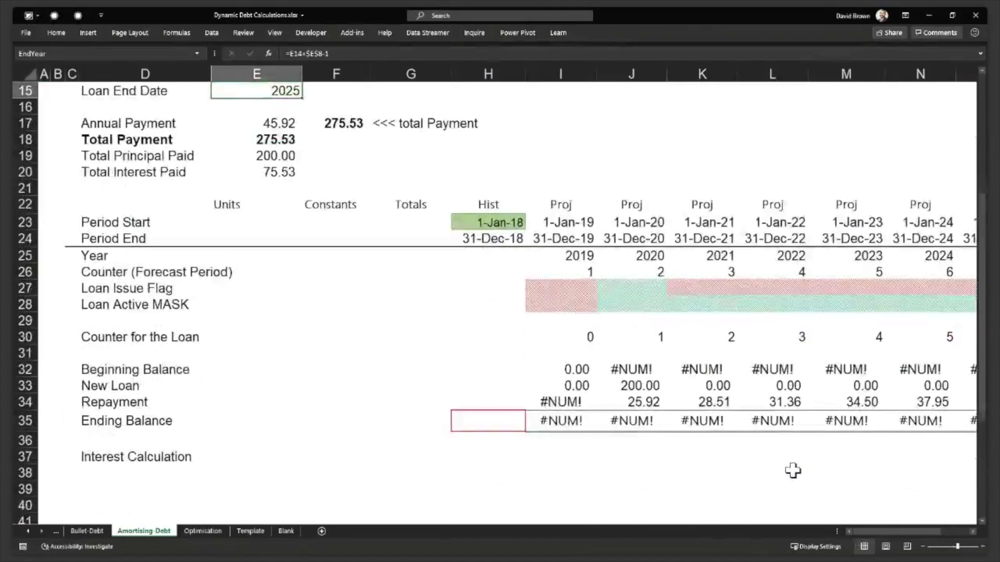
{"action": "left_click", "coordinate": [648, 401]}
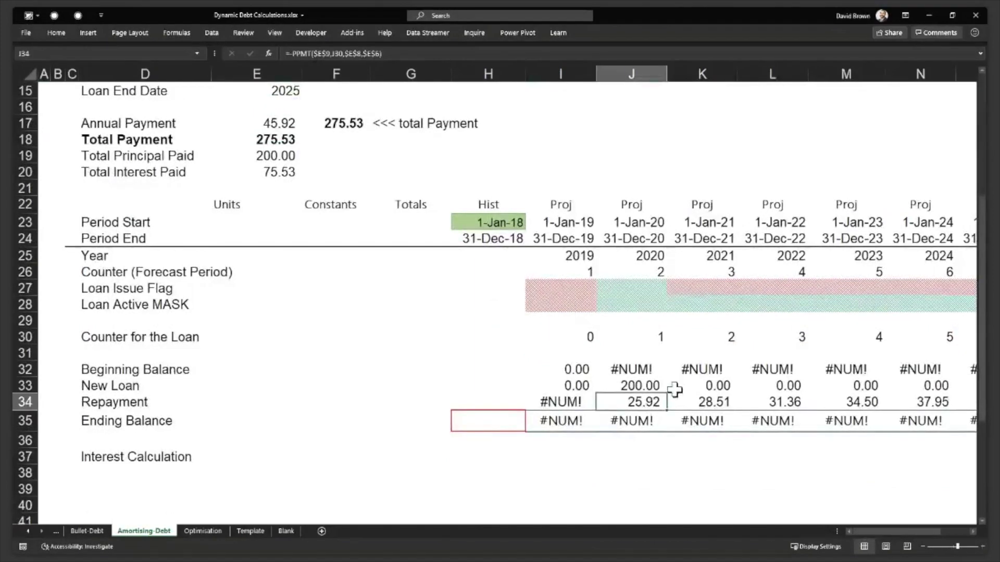
{"action": "key", "text": "Right"}
{"action": "key", "text": "Right"}
{"action": "key", "text": "Right"}
{"action": "key", "text": "Right"}
{"action": "key", "text": "Right"}
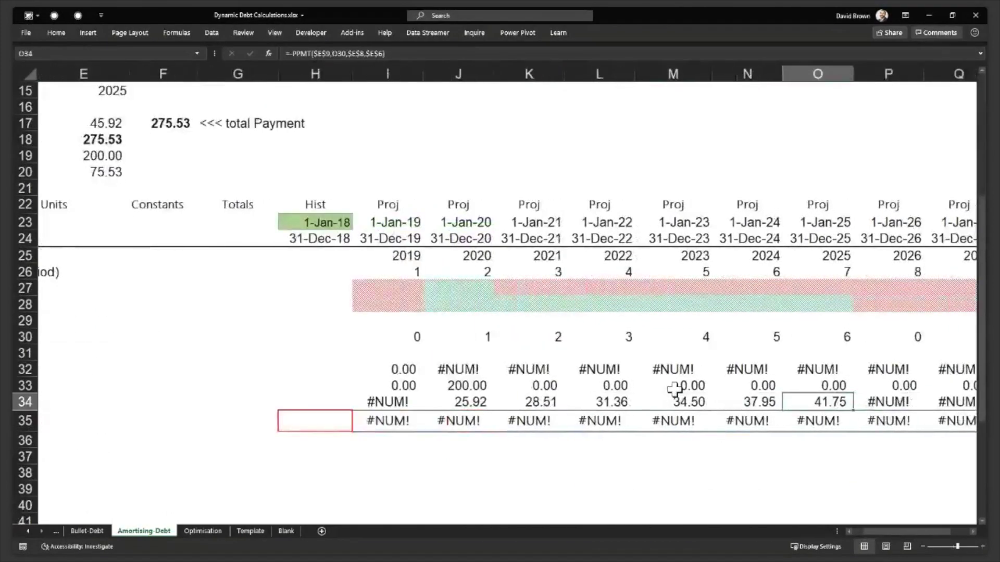
{"action": "key", "text": "Left"}
{"action": "key", "text": "Left"}
{"action": "key", "text": "Left"}
{"action": "key", "text": "Left"}
{"action": "key", "text": "Left"}
{"action": "key", "text": "Right"}
{"action": "key", "text": "Right"}
{"action": "key", "text": "Right"}
{"action": "key", "text": "Right"}
{"action": "key", "text": "Right"}
{"action": "key", "text": "Left"}
{"action": "key", "text": "Left"}
{"action": "key", "text": "Left"}
{"action": "key", "text": "Left"}
{"action": "key", "text": "Left"}
- Select the 2020 to 2025 repayments, J34:O34, to check their sum against the loan principal
{"action": "key", "text": "shift+Right"}
{"action": "key", "text": "shift+Right"}
{"action": "key", "text": "shift+Right"}
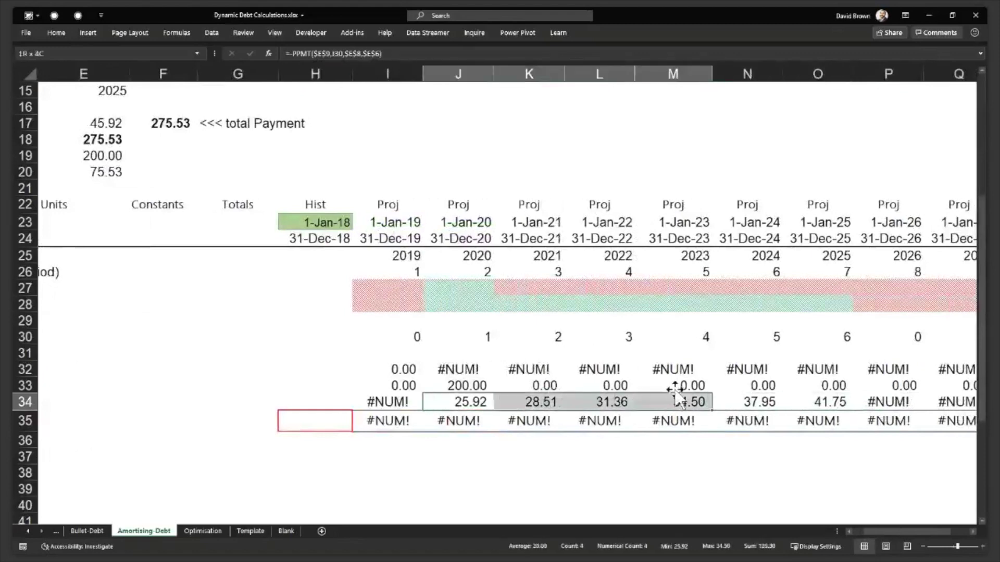
{"action": "key", "text": "shift+Right"}
{"action": "key", "text": "shift+Right"}
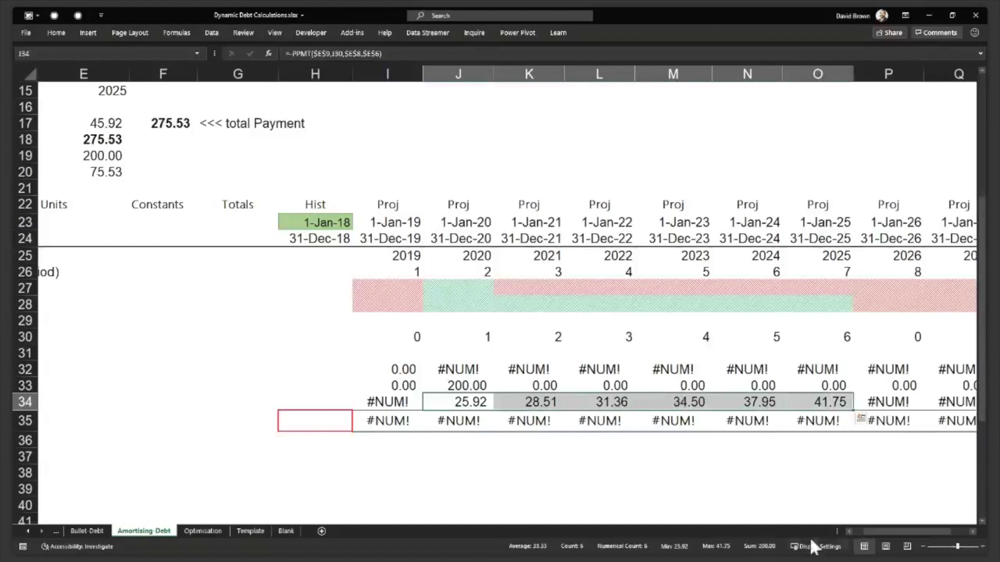
- Wrap the 2019 Repayment formula in I34 with an error fallback of zero: =IFERROR(-PPMT($E$9,I30,$E$8,$E$6),0)
{"action": "left_click", "coordinate": [385, 401]}
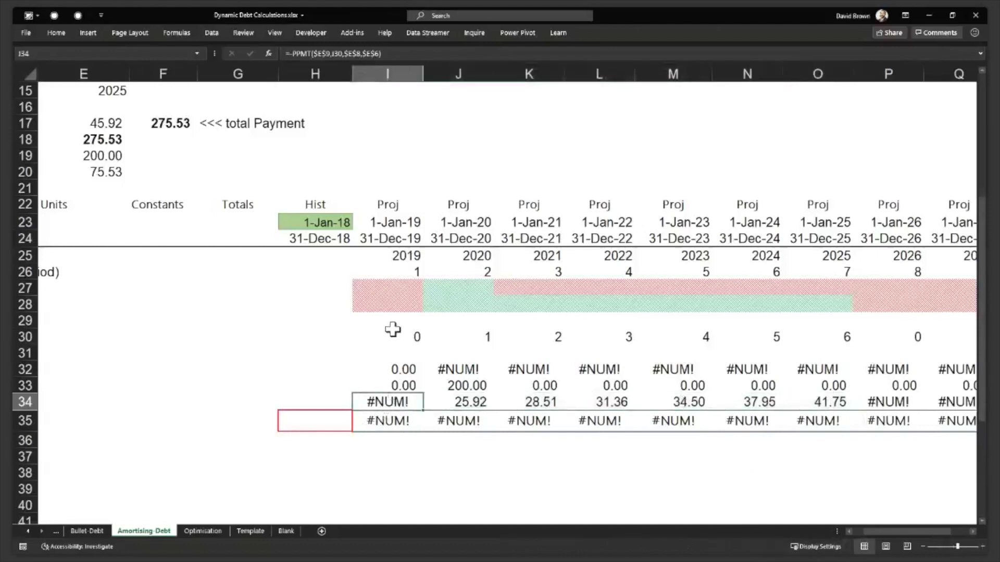
{"action": "key", "text": "F2"}
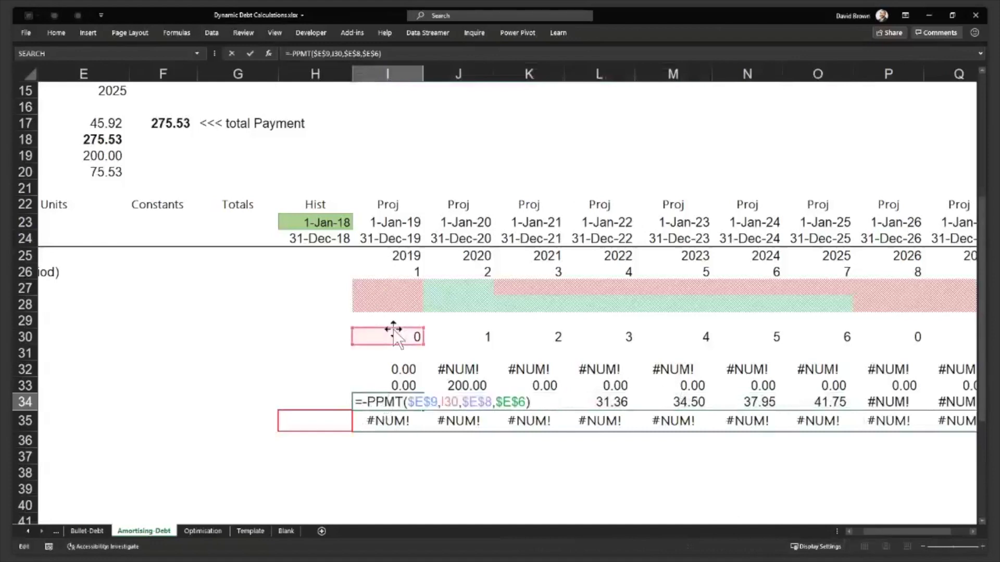
{"action": "key", "text": "Left"}
{"action": "key", "text": "Left"}
{"action": "key", "text": "Left"}
{"action": "key", "text": "Left"}
{"action": "key", "text": "Left"}
{"action": "key", "text": "Left"}
{"action": "key", "text": "Left"}
{"action": "key", "text": "Left"}
{"action": "key", "text": "Left"}
{"action": "key", "text": "Left"}
{"action": "key", "text": "Left"}
{"action": "key", "text": "Left"}
{"action": "key", "text": "Left"}
{"action": "key", "text": "Left"}
{"action": "key", "text": "Left"}
{"action": "key", "text": "Left"}
{"action": "key", "text": "Left"}
{"action": "key", "text": "Left"}
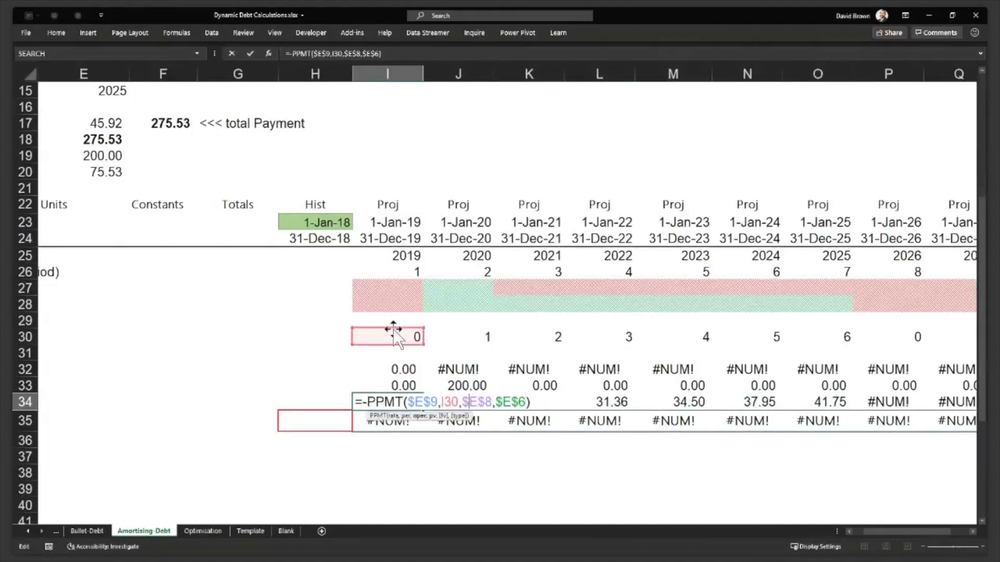
{"action": "key", "text": "Left"}
{"action": "key", "text": "Left"}
{"action": "key", "text": "Left"}
{"action": "key", "text": "Left"}
{"action": "key", "text": "Left"}
{"action": "key", "text": "Left"}
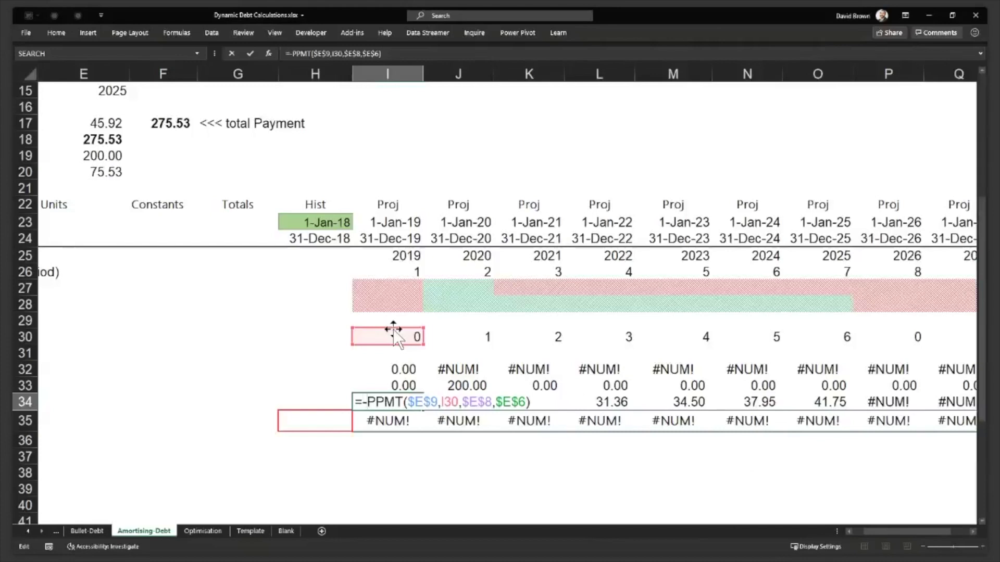
{"action": "type", "text": "ifer"}
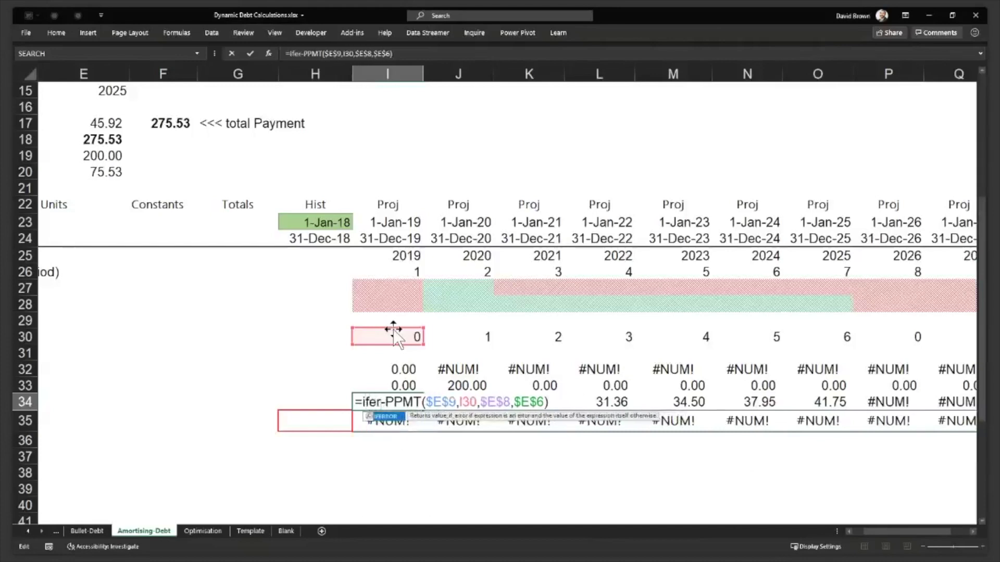
{"action": "key", "text": "Tab"}
{"action": "key", "text": "Right"}
{"action": "key", "text": "Right"}
{"action": "key", "text": "Right"}
{"action": "key", "text": "Right"}
{"action": "key", "text": "Right"}
{"action": "key", "text": "Right"}
{"action": "key", "text": "Right"}
{"action": "key", "text": "Right"}
{"action": "key", "text": "Right"}
{"action": "key", "text": "Right"}
{"action": "key", "text": "Right"}
{"action": "key", "text": "Right"}
{"action": "key", "text": "Right"}
{"action": "key", "text": "Right"}
{"action": "key", "text": "Right"}
{"action": "key", "text": "Right"}
{"action": "key", "text": "Right"}
{"action": "key", "text": "Right"}
{"action": "key", "text": "Right"}
{"action": "key", "text": "Right"}
{"action": "key", "text": "Right"}
{"action": "key", "text": "Right"}
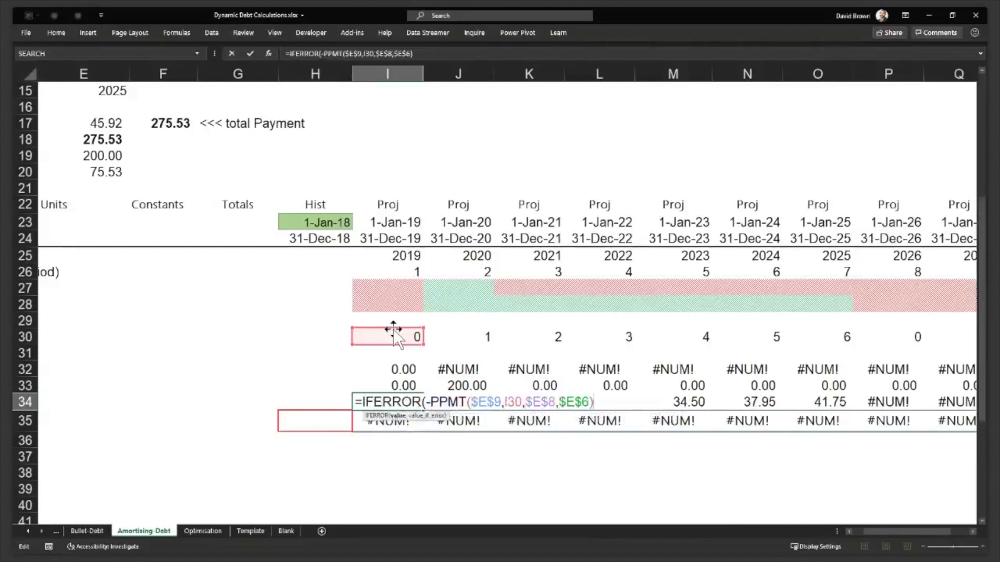
{"action": "type", "text": ",0)"}
{"action": "key", "text": "ctrl+Return"}
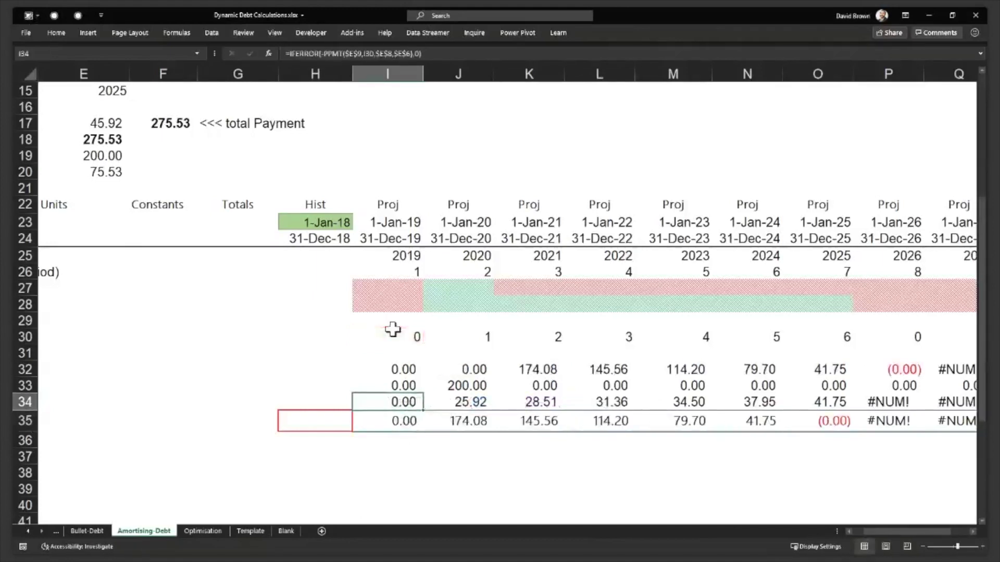
- Fill the IFERROR Repayment formula from I34 across to 2028, R34
{"action": "key", "text": "ctrl+shift+Right"}
{"action": "key", "text": "ctrl+r"}
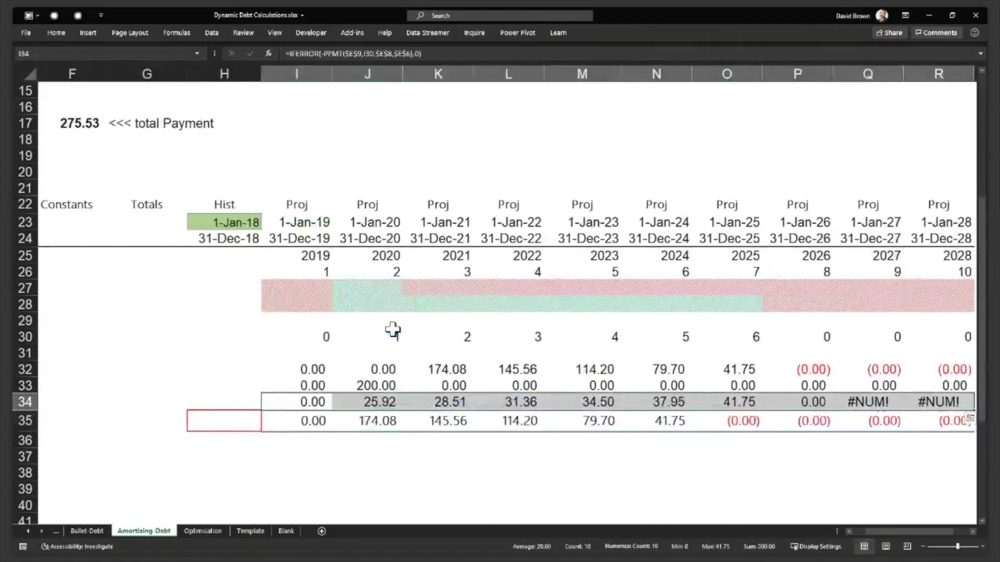
{"action": "key", "text": "Left"}
{"action": "key", "text": "Left"}
{"action": "key", "text": "Right"}
{"action": "key", "text": "Right"}
{"action": "key", "text": "Right"}
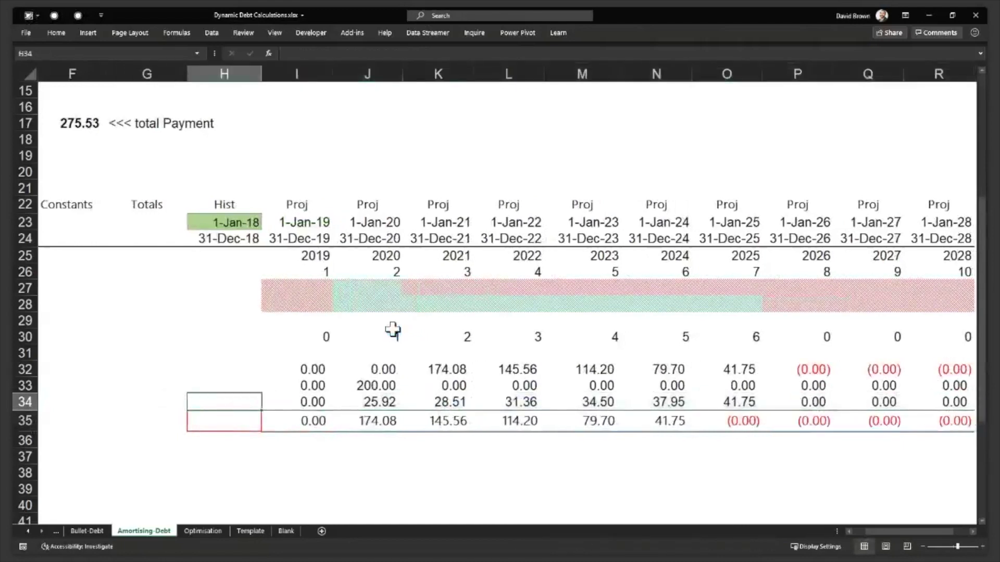
{"action": "key", "text": "Left"}
{"action": "key", "text": "Left"}
{"action": "key", "text": "Left"}
{"action": "key", "text": "Home"}
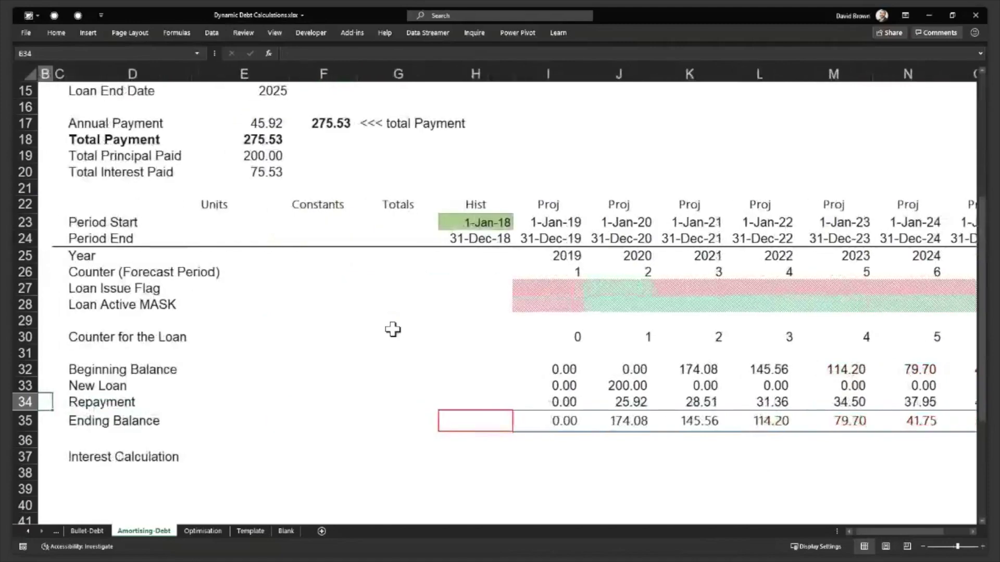
- Set the Loan Issue Year, E14, to 2021 to test the schedule with another loan start
{"action": "scroll", "coordinate": [263, 207], "scroll_direction": "up", "scroll_amount": 2}
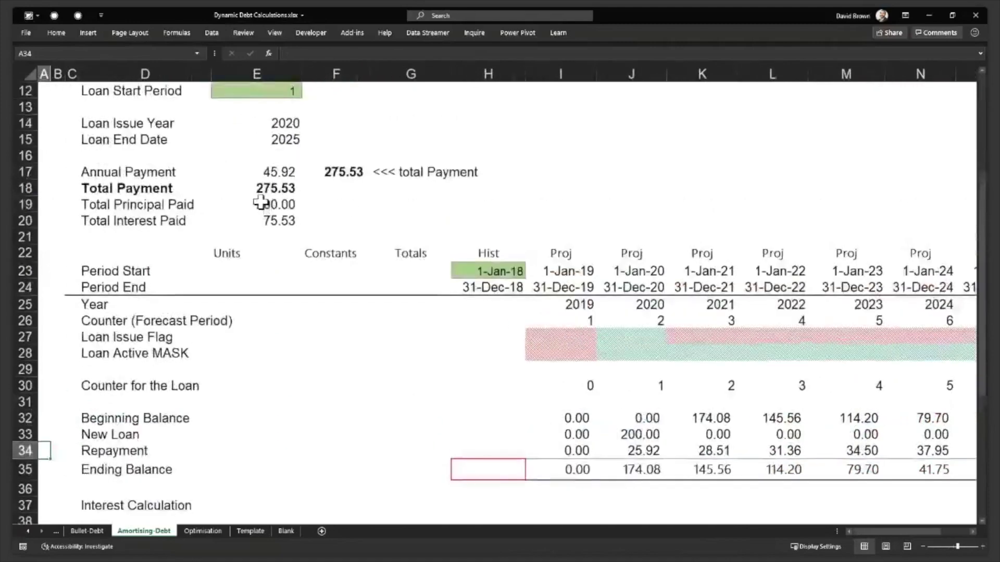
{"action": "left_click", "coordinate": [288, 177]}
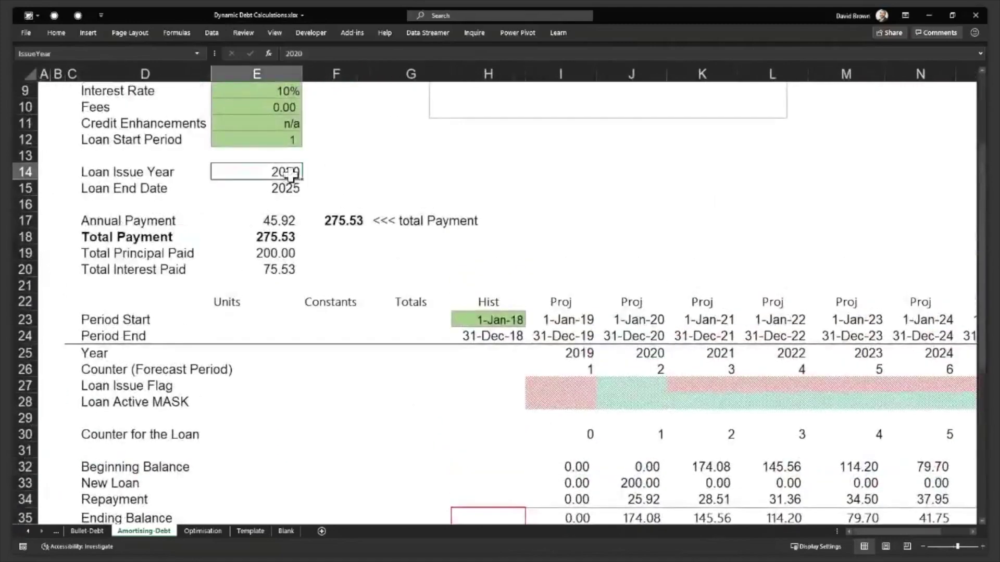
{"action": "type", "text": "221"}
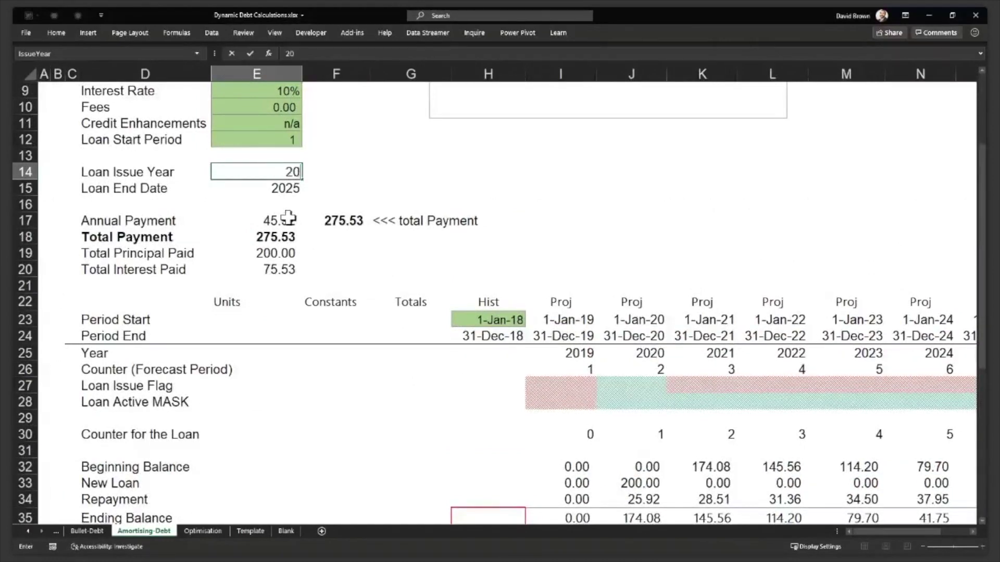
{"action": "type", "text": "21"}
{"action": "key", "text": "Return"}
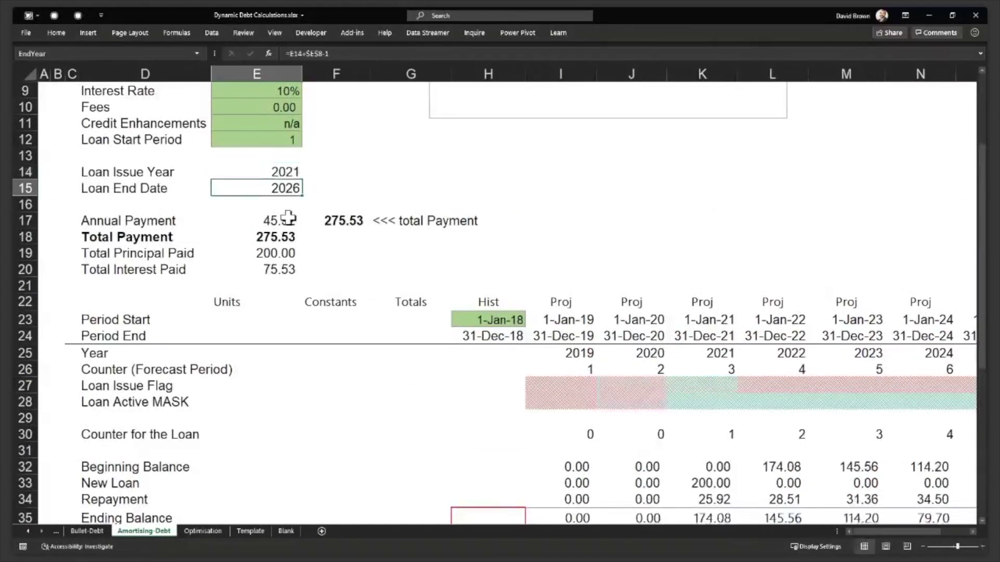
- Examine the repayments and balances in rows 32 to 35 across all years for the loan issued in 2021
{"action": "left_click", "coordinate": [606, 449]}
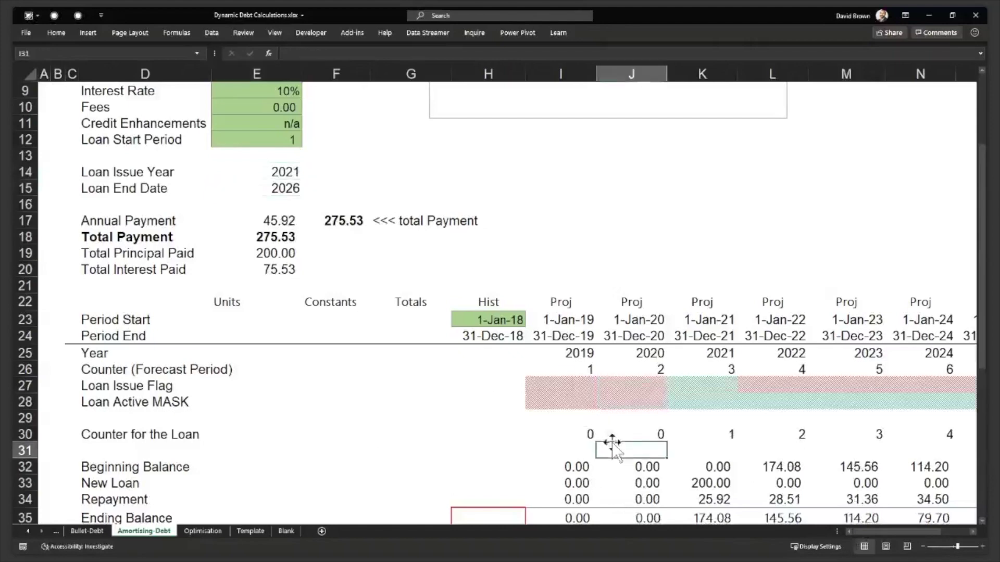
{"action": "scroll", "coordinate": [603, 453], "scroll_direction": "down", "scroll_amount": 1}
{"action": "scroll", "coordinate": [603, 453], "scroll_direction": "down", "scroll_amount": 1}
{"action": "key", "text": "Down"}
{"action": "key", "text": "Down"}
{"action": "key", "text": "Down"}
{"action": "key", "text": "Down"}
{"action": "key", "text": "Down"}
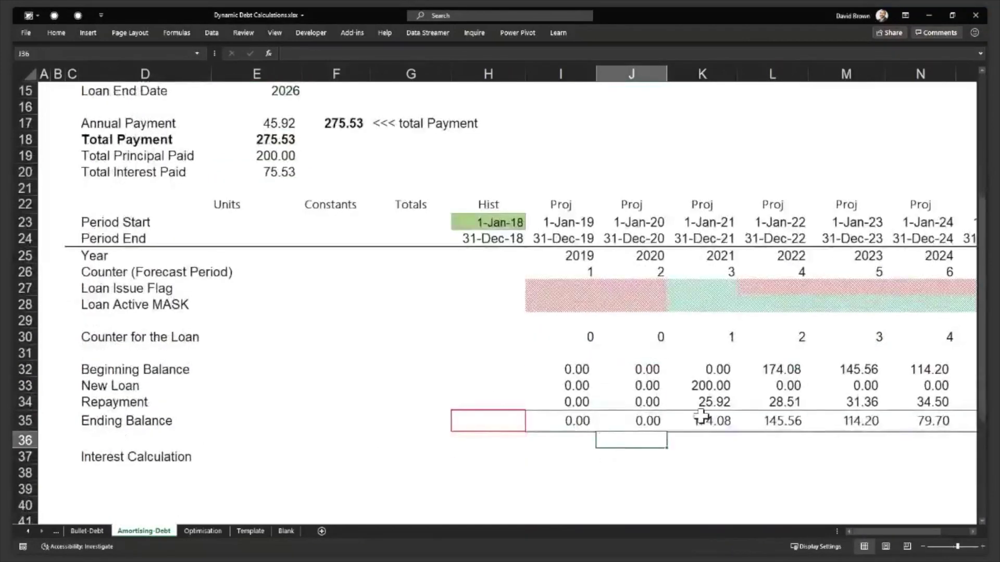
{"action": "key", "text": "Right"}
{"action": "key", "text": "Right"}
{"action": "key", "text": "Right"}
{"action": "key", "text": "Right"}
{"action": "key", "text": "Right"}
{"action": "key", "text": "Right"}
{"action": "key", "text": "Right"}
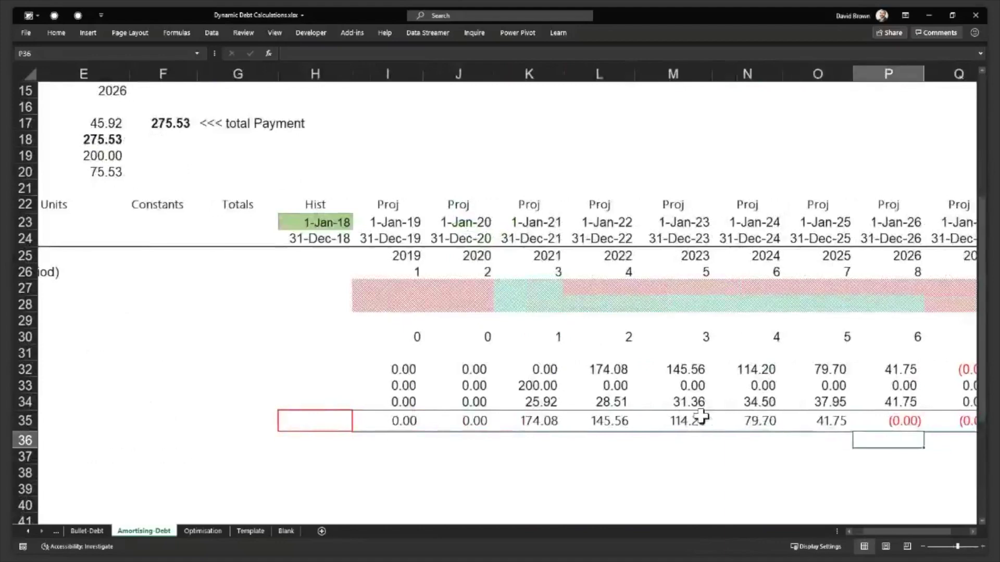
{"action": "key", "text": "Up"}
{"action": "key", "text": "Up"}
{"action": "key", "text": "Right"}
{"action": "key", "text": "Right"}
{"action": "key", "text": "Left"}
{"action": "key", "text": "Left"}
{"action": "key", "text": "Left"}
{"action": "key", "text": "Left"}
{"action": "key", "text": "Left"}
{"action": "key", "text": "Left"}
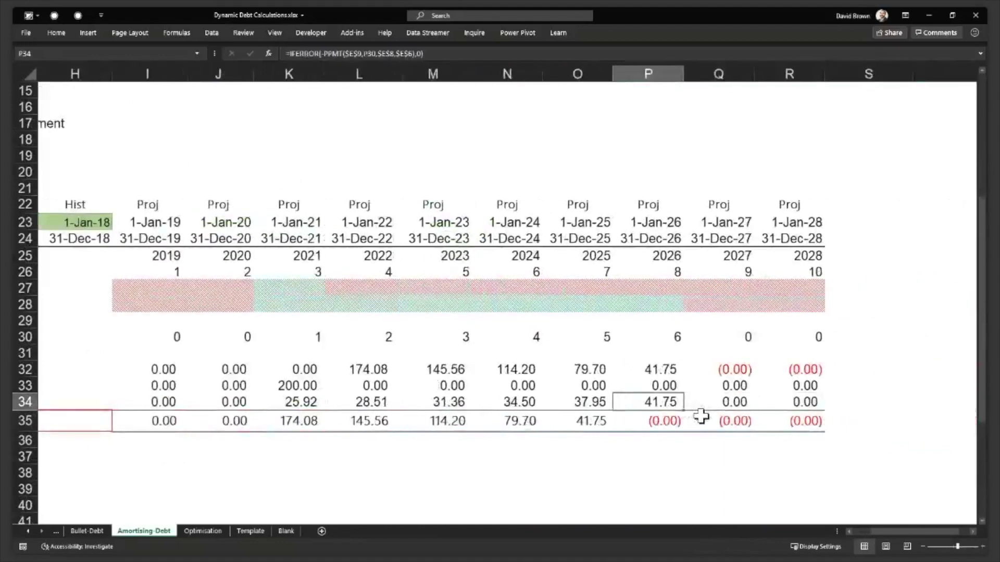
{"action": "key", "text": "Left"}
{"action": "key", "text": "Left"}
{"action": "key", "text": "Left"}
{"action": "key", "text": "Left"}
{"action": "key", "text": "Left"}
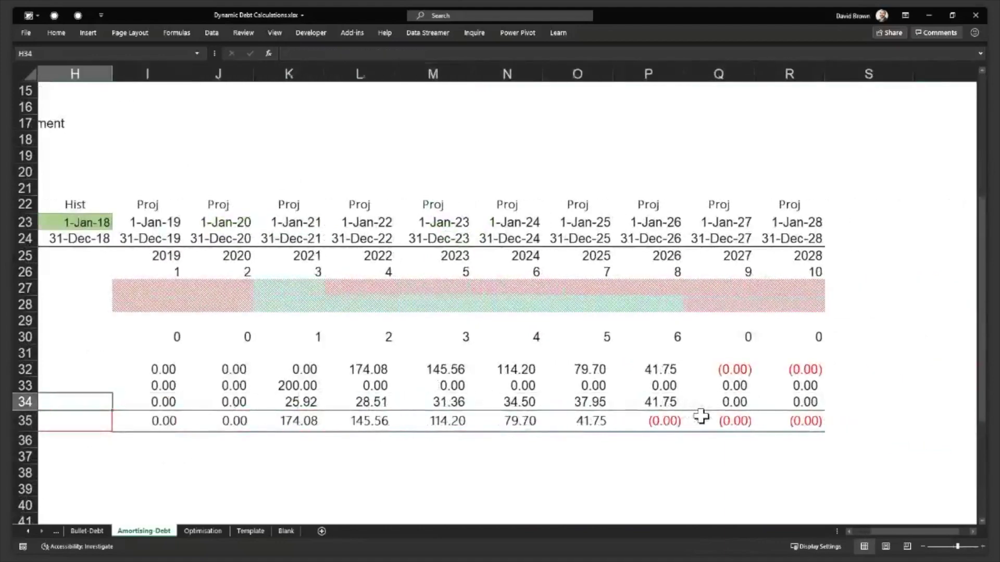
- Label the Repayment row with its function name by entering PPMT in E34
{"action": "key", "text": "Left"}
{"action": "key", "text": "Left"}
{"action": "key", "text": "Left"}
{"action": "key", "text": "Left"}
{"action": "key", "text": "Right"}
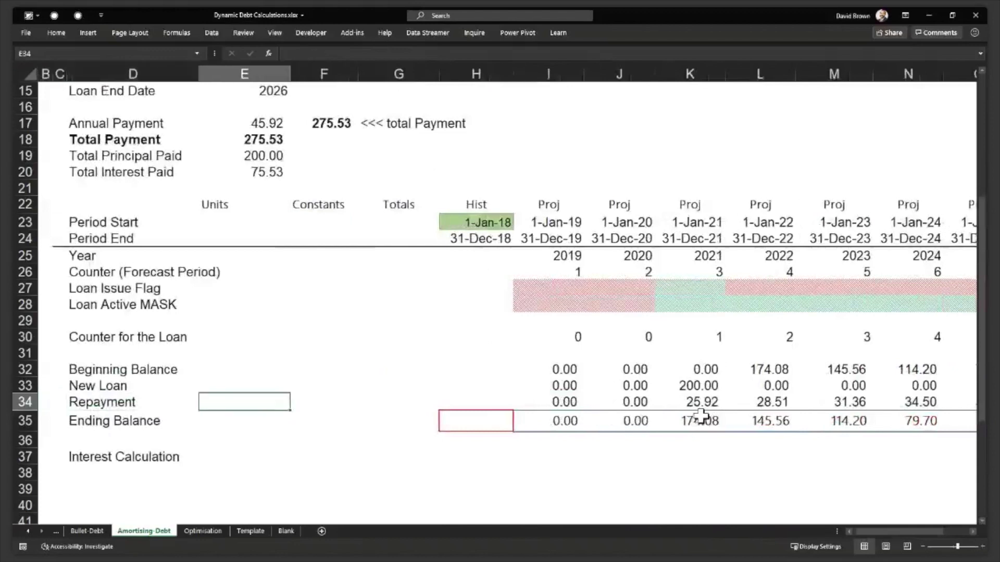
{"action": "type", "text": "PPM"}
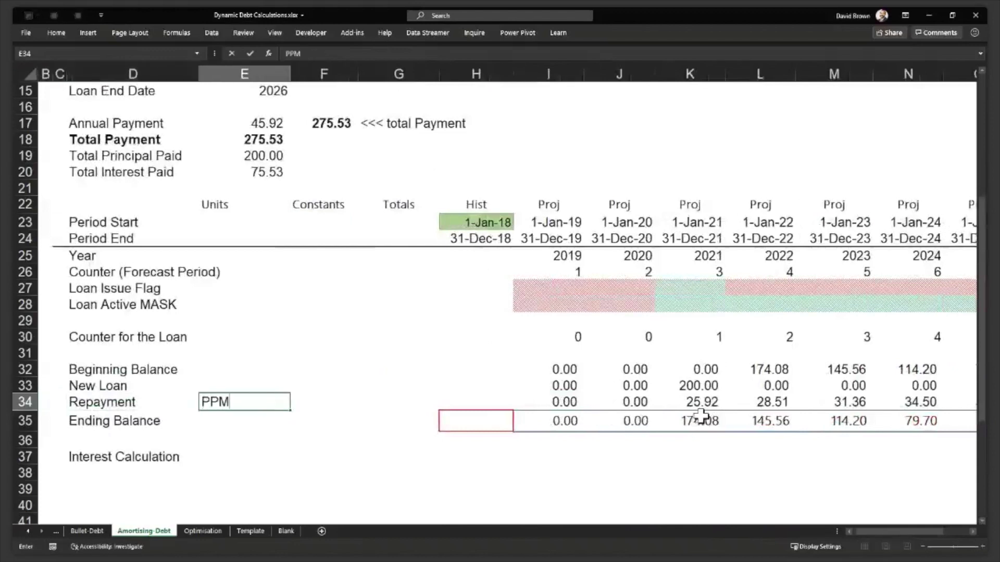
{"action": "key", "text": "Return"}
- Enter the note "CUMPRINC Function" in F19 beside Total Principal Paid
{"action": "key", "text": "Up"}
{"action": "key", "text": "Up"}
{"action": "key", "text": "Up"}
{"action": "key", "text": "Up"}
{"action": "key", "text": "Up"}
{"action": "key", "text": "Up"}
{"action": "key", "text": "Up"}
{"action": "key", "text": "Up"}
{"action": "key", "text": "Up"}
{"action": "key", "text": "Up"}
{"action": "key", "text": "Up"}
{"action": "key", "text": "Up"}
{"action": "key", "text": "Up"}
{"action": "key", "text": "Up"}
{"action": "key", "text": "Up"}
{"action": "key", "text": "Up"}
{"action": "key", "text": "Up"}
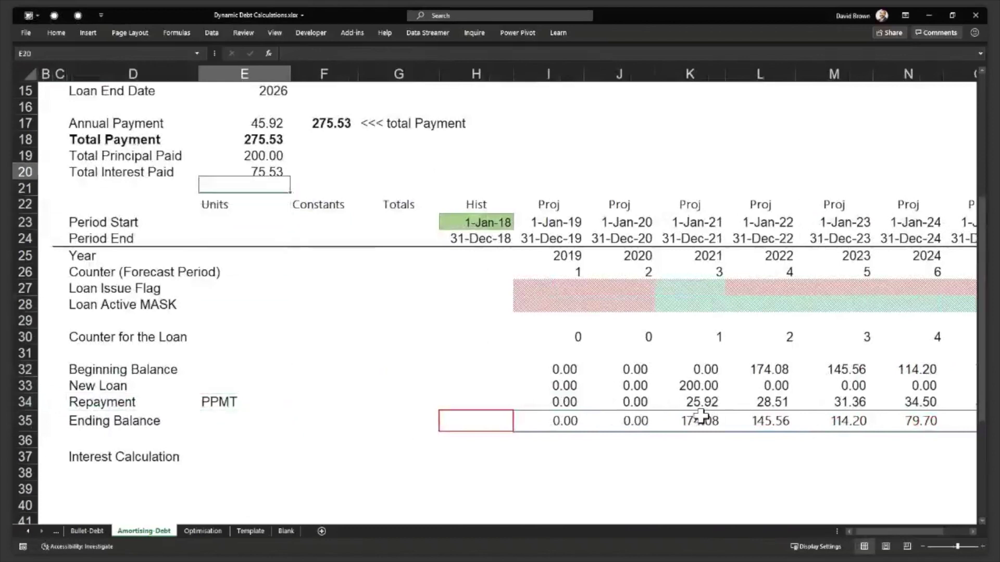
{"action": "key", "text": "Right"}
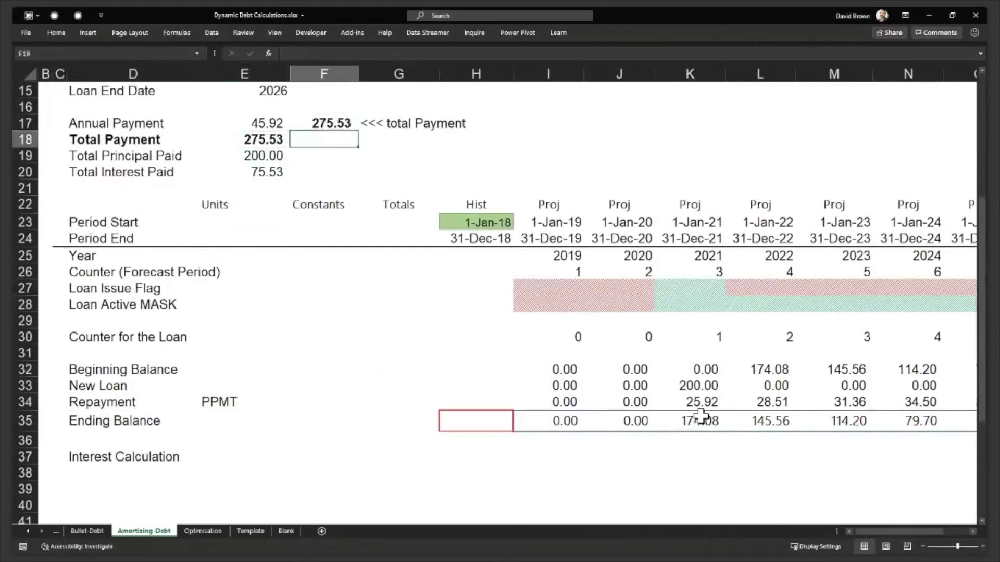
{"action": "key", "text": "Down"}
{"action": "type", "text": "CUM"}
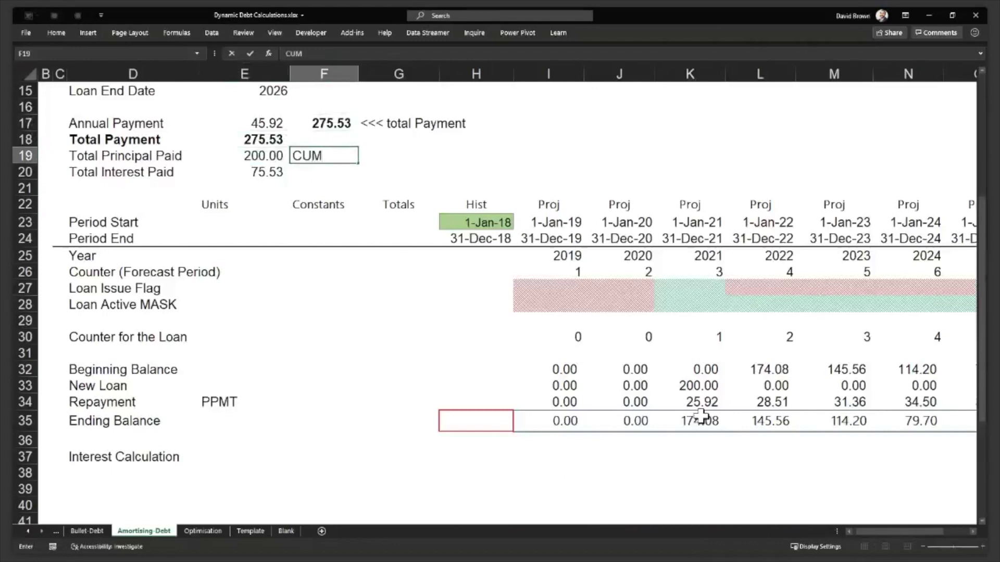
{"action": "type", "text": "PRIN"}
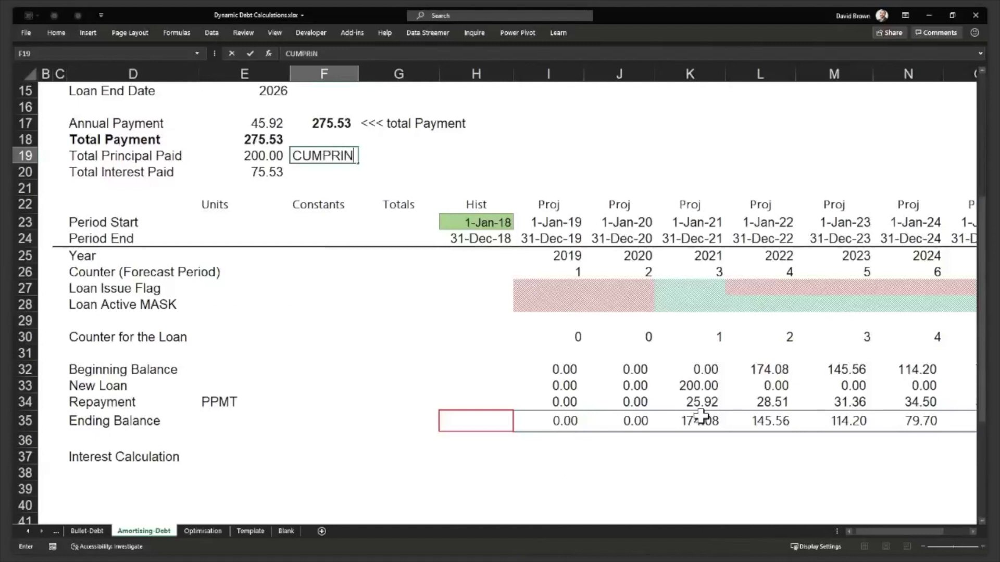
{"action": "type", "text": "C Function"}
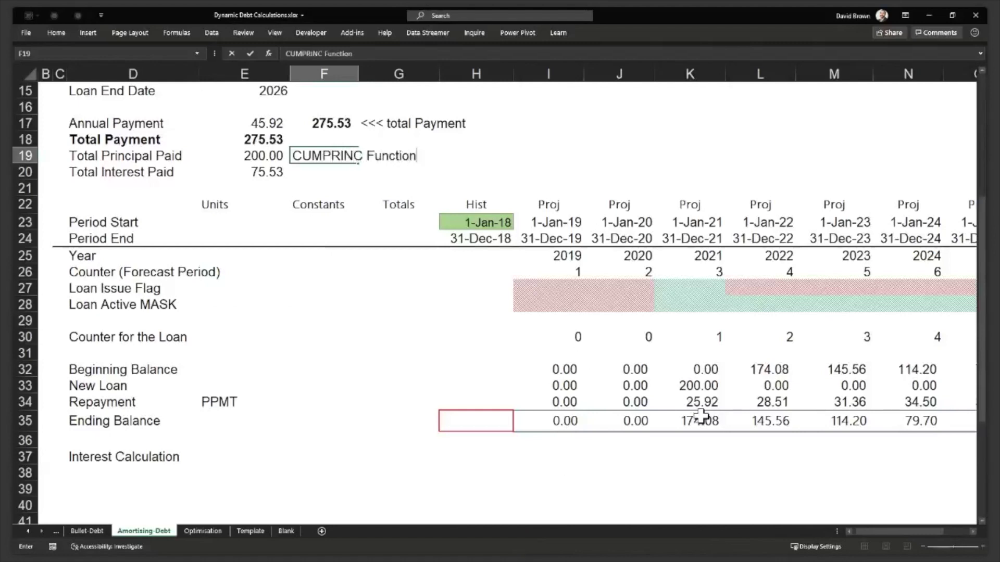
- Enter the note "CUMIPMT Function (Calculates the Cummulative Interest Expense)" in F20 beside Total Interest Paid
{"action": "key", "text": "Left"}
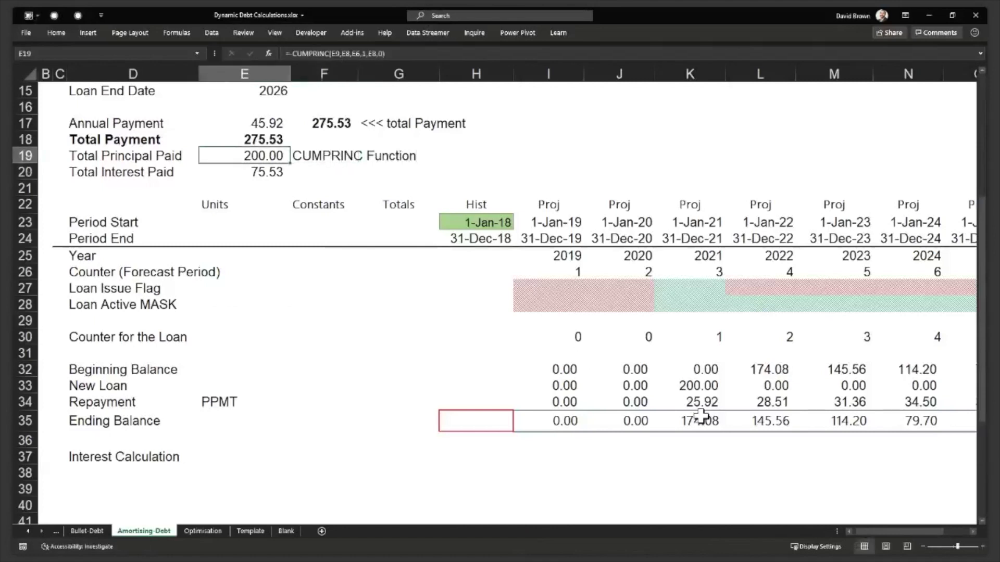
{"action": "key", "text": "Down"}
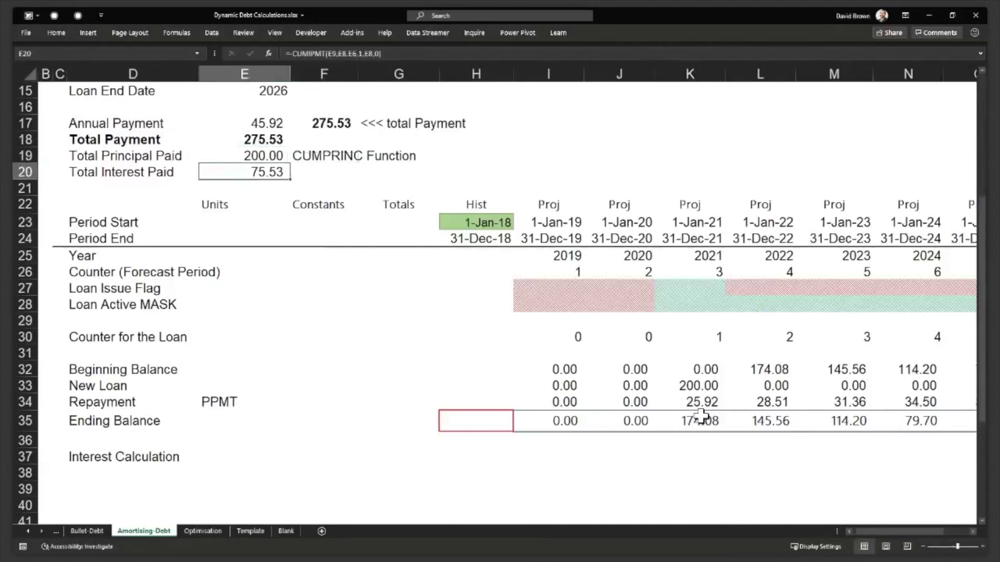
{"action": "key", "text": "Right"}
{"action": "type", "text": "CUMIPM"}
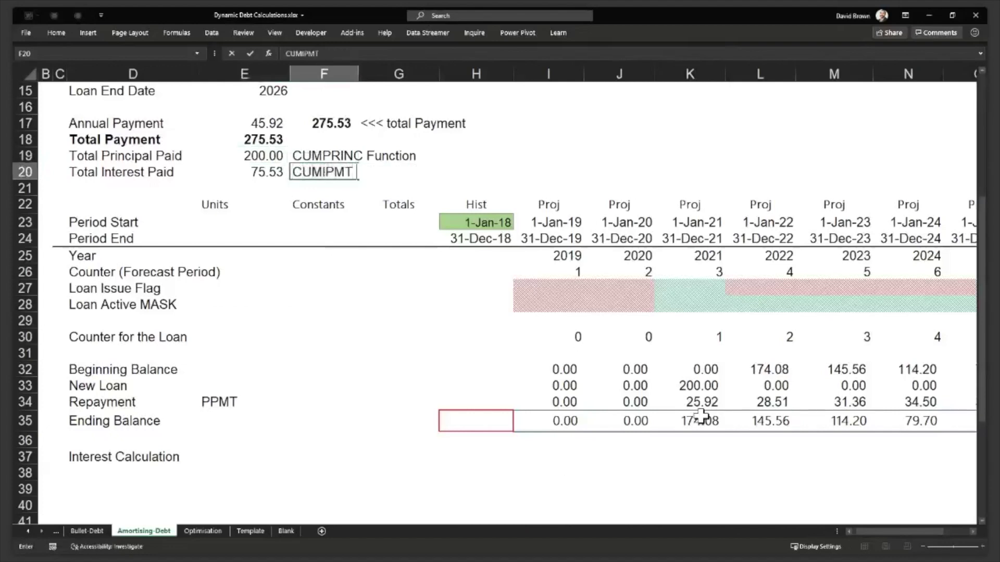
{"action": "type", "text": "T Function"}
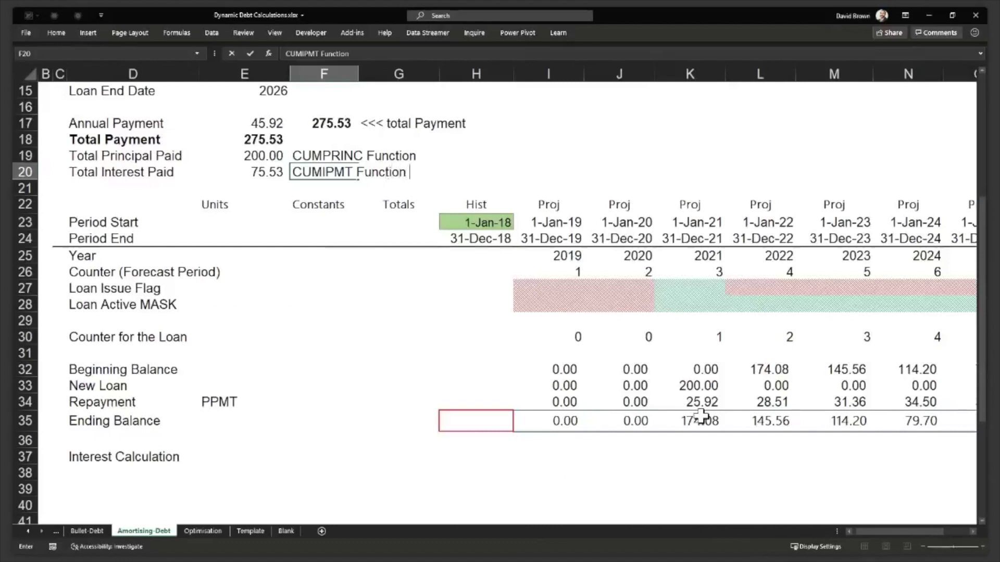
{"action": "type", "text": "Cummulative Interest Expense"}
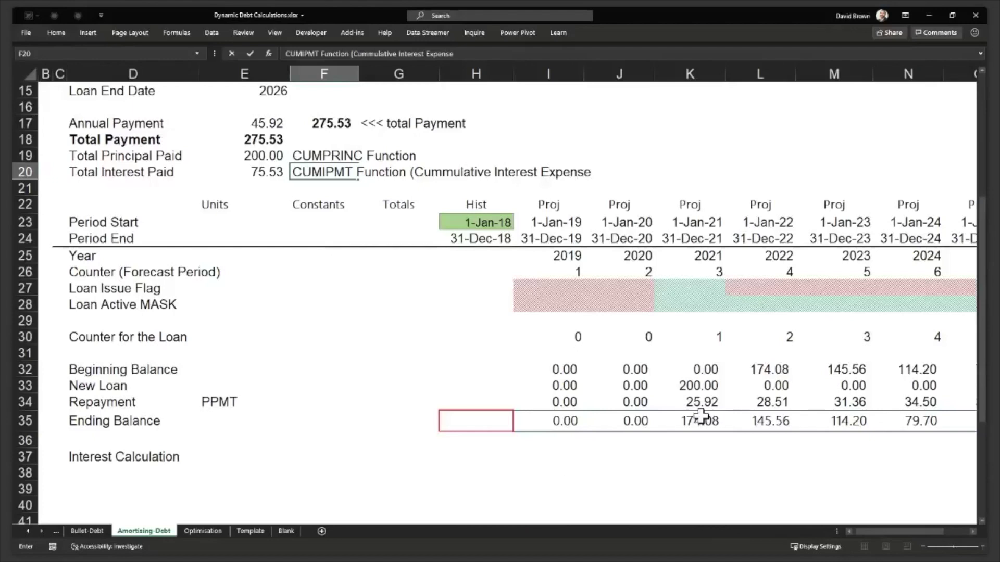
{"action": "key", "text": "F2"}
{"action": "key", "text": "Left"}
{"action": "type", "text": "Calculate"}
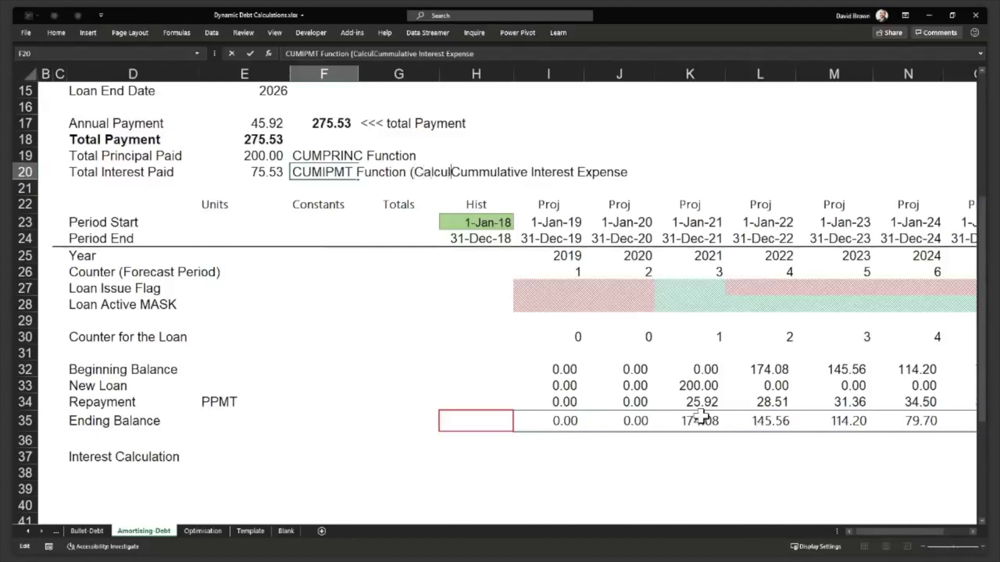
{"action": "type", "text": "s the"}
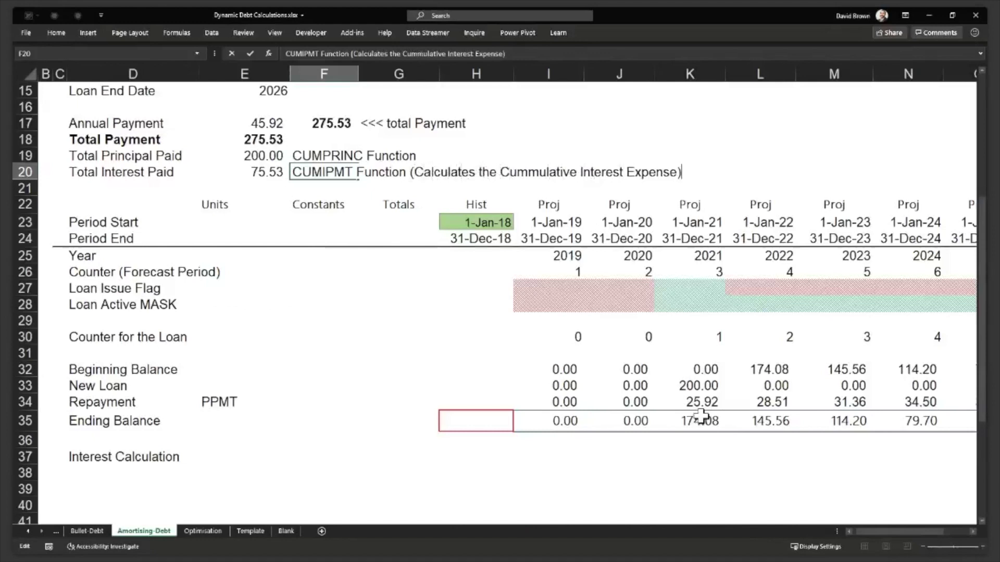
{"action": "key", "text": "Return"}
- Copy the bracketed explanation from the F20 note and append it to the CUMPRINC note in F19
{"action": "key", "text": "Up"}
{"action": "key", "text": "Up"}
{"action": "key", "text": "Down"}
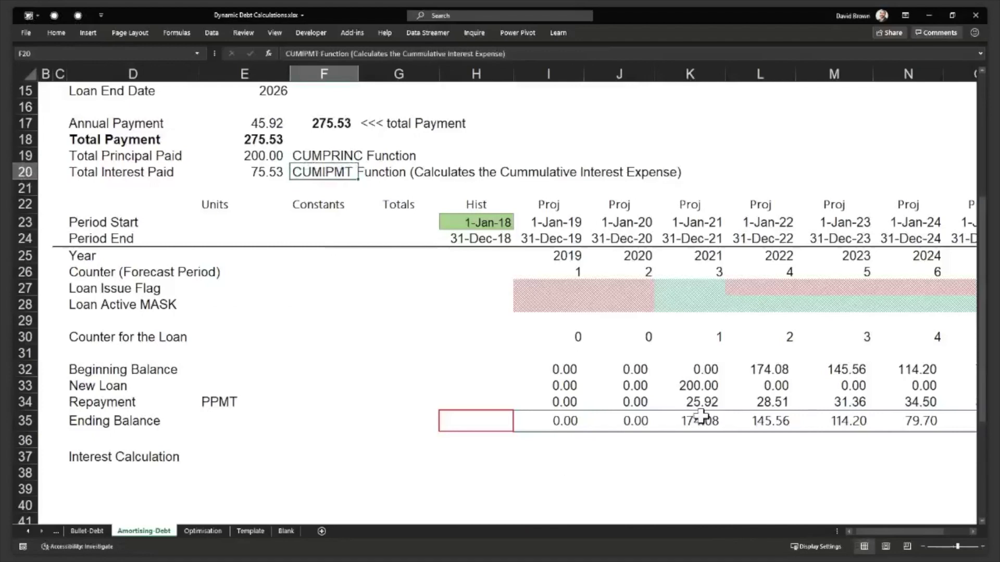
{"action": "key", "text": "F2"}
{"action": "key", "text": "shift+Left"}
{"action": "key", "text": "shift+Left"}
{"action": "key", "text": "shift+Left"}
{"action": "key", "text": "shift+Left"}
{"action": "key", "text": "shift+Left"}
{"action": "key", "text": "shift+Left"}
{"action": "key", "text": "shift+Left"}
{"action": "key", "text": "shift+Left"}
{"action": "key", "text": "shift+Left"}
{"action": "key", "text": "shift+Left"}
{"action": "key", "text": "shift+Left"}
{"action": "key", "text": "shift+Left"}
{"action": "key", "text": "shift+Left"}
{"action": "key", "text": "shift+Left"}
{"action": "key", "text": "shift+Left"}
{"action": "key", "text": "shift+Left"}
{"action": "key", "text": "shift+Left"}
{"action": "key", "text": "shift+Left"}
{"action": "key", "text": "shift+Left"}
{"action": "key", "text": "shift+Left"}
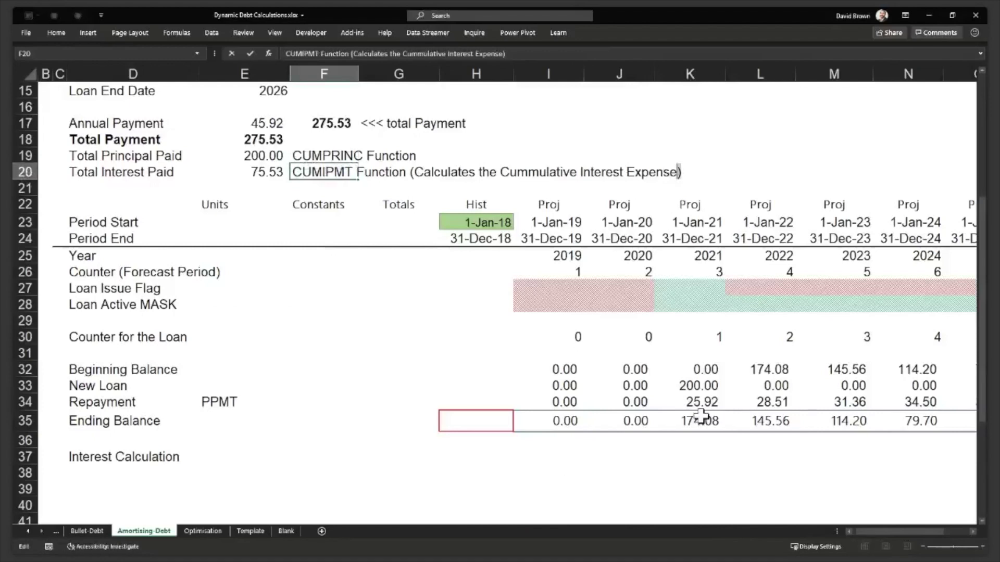
{"action": "key", "text": "shift+Left"}
{"action": "key", "text": "shift+Left"}
{"action": "key", "text": "shift+Left"}
{"action": "key", "text": "shift+Left"}
{"action": "key", "text": "shift+Left"}
{"action": "key", "text": "shift+Left"}
{"action": "key", "text": "shift+Left"}
{"action": "key", "text": "shift+Left"}
{"action": "key", "text": "shift+Left"}
{"action": "key", "text": "shift+Left"}
{"action": "key", "text": "shift+Left"}
{"action": "key", "text": "shift+Left"}
{"action": "key", "text": "shift+Left"}
{"action": "key", "text": "shift+Left"}
{"action": "key", "text": "shift+Left"}
{"action": "key", "text": "shift+Left"}
{"action": "key", "text": "shift+Left"}
{"action": "key", "text": "shift+Left"}
{"action": "key", "text": "ctrl+c"}
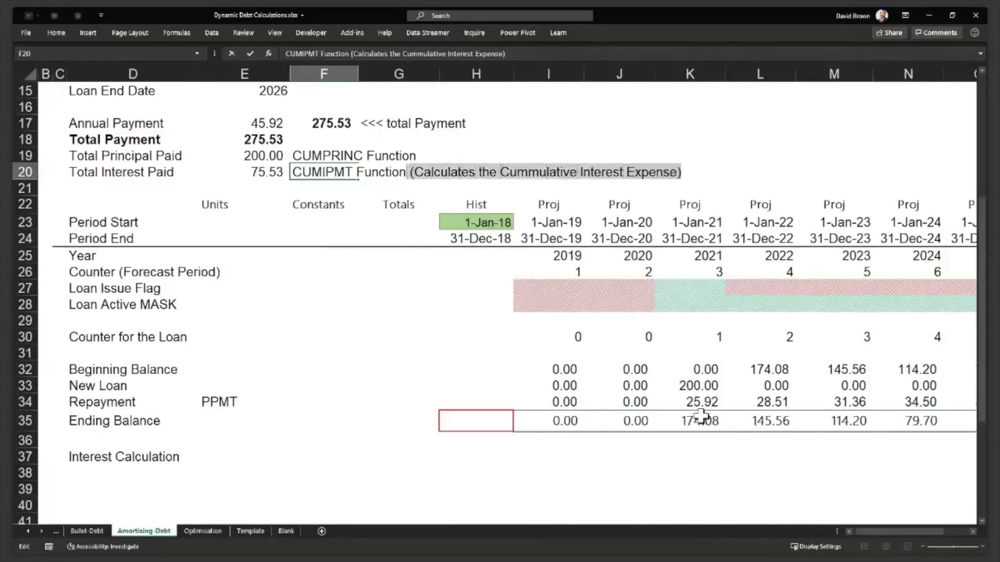
{"action": "key", "text": "Escape"}
{"action": "key", "text": "Up"}
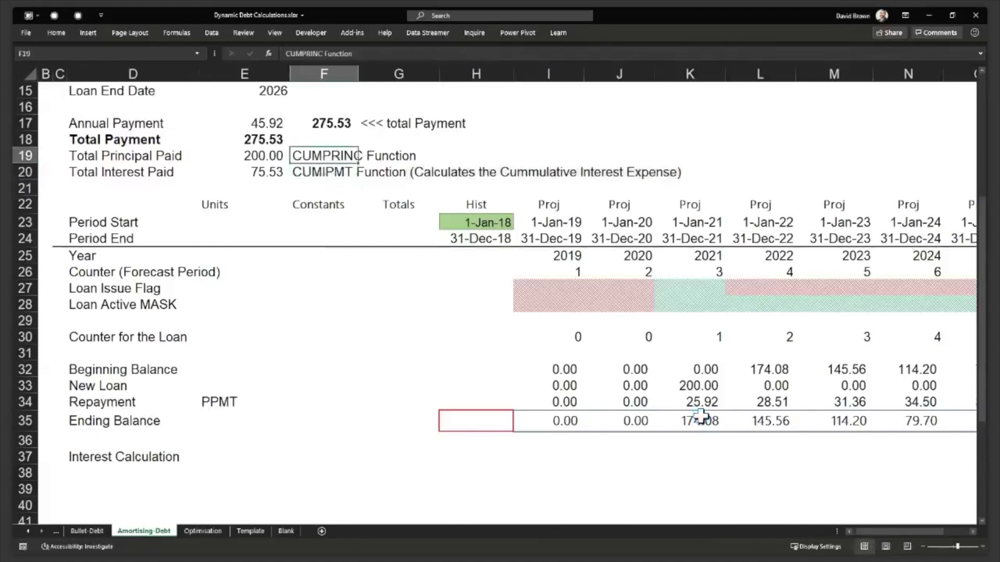
{"action": "key", "text": "ctrl+v"}
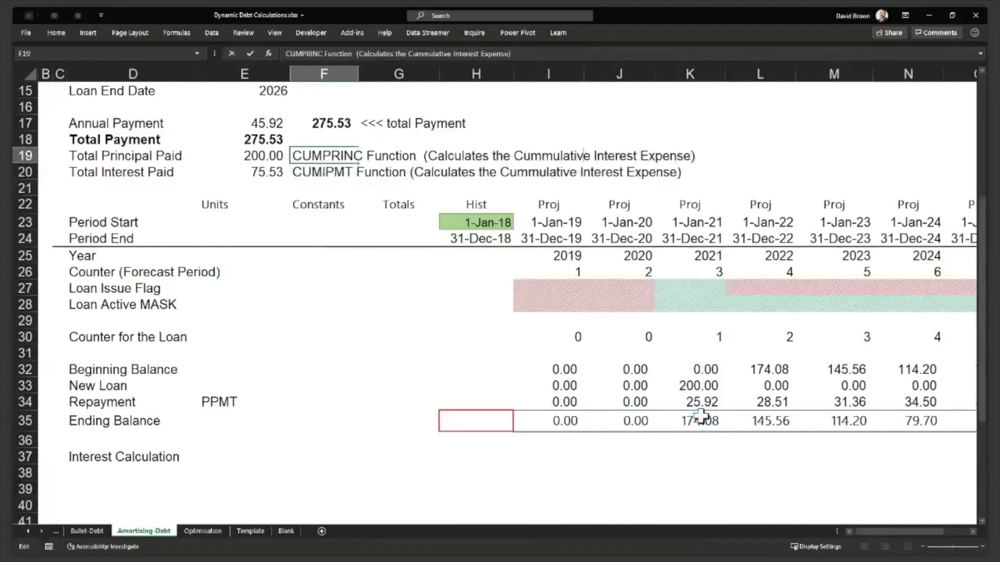
- Reword the F19 note to read "CUMPRINC Function (Calculates the Cummulative Principal Payments)"
{"action": "key", "text": "BackSpace"}
{"action": "key", "text": "BackSpace"}
{"action": "key", "text": "BackSpace"}
{"action": "key", "text": "BackSpace"}
{"action": "key", "text": "BackSpace"}
{"action": "key", "text": "BackSpace"}
{"action": "key", "text": "BackSpace"}
{"action": "key", "text": "BackSpace"}
{"action": "key", "text": "BackSpace"}
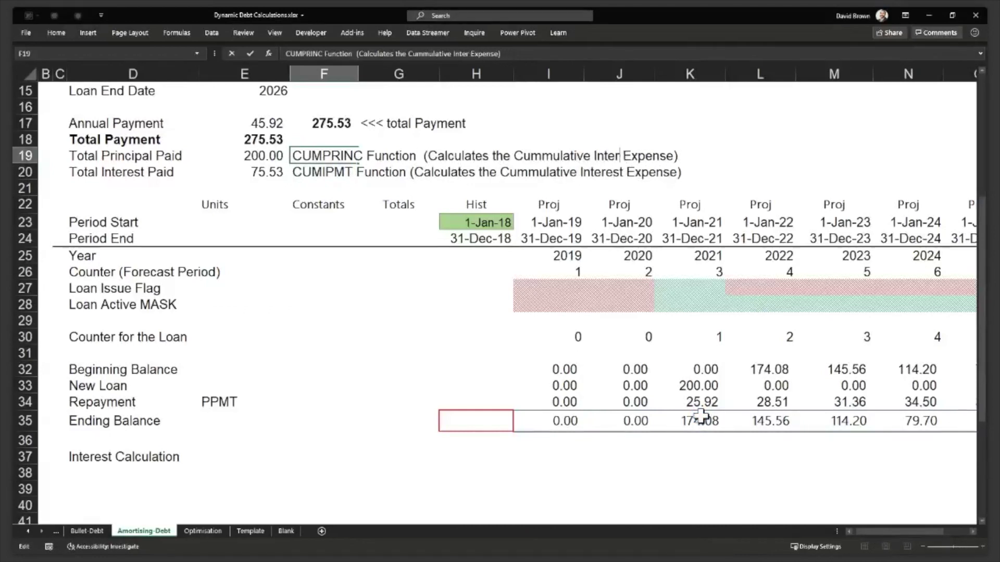
{"action": "type", "text": "Principa"}
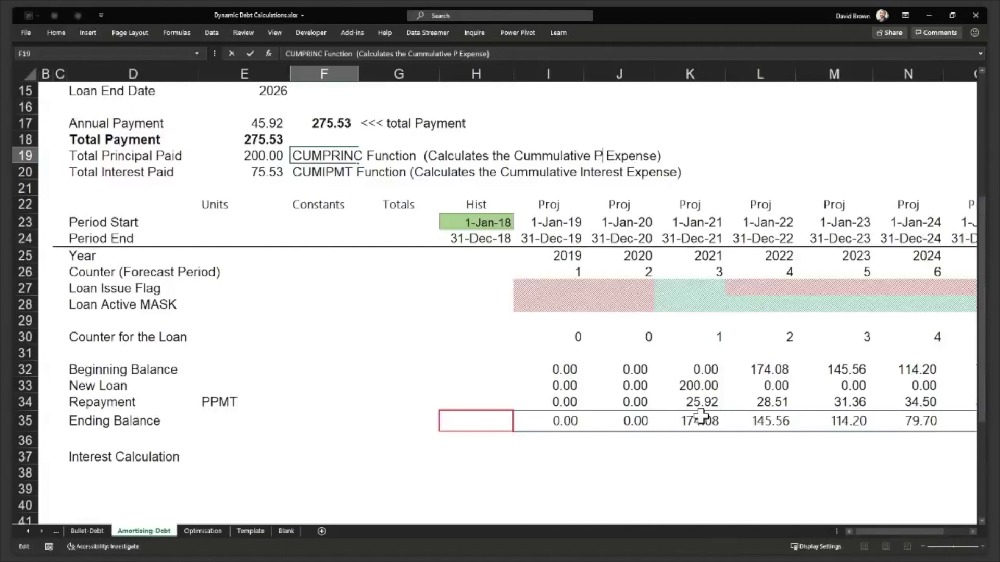
{"action": "type", "text": "l Payment"}
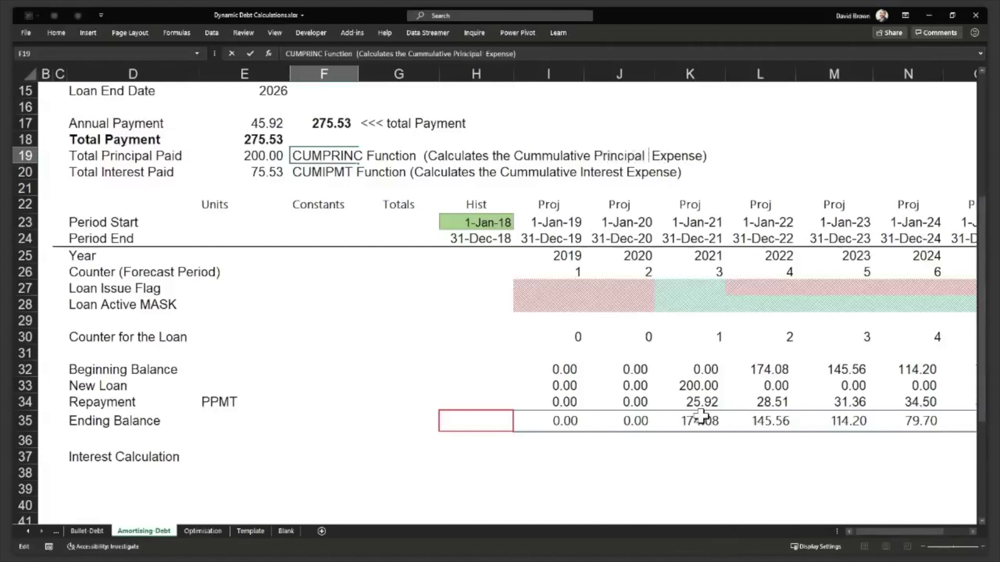
{"action": "type", "text": "s"}
{"action": "key", "text": "Delete"}
{"action": "key", "text": "Delete"}
{"action": "key", "text": "Delete"}
{"action": "key", "text": "Delete"}
{"action": "key", "text": "Delete"}
{"action": "key", "text": "Delete"}
{"action": "key", "text": "Delete"}
{"action": "key", "text": "Delete"}
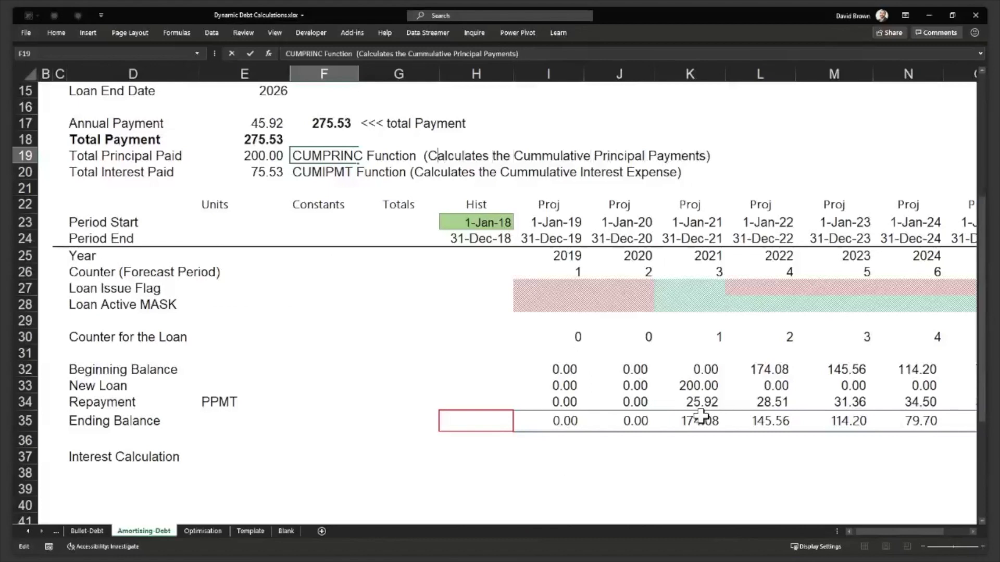
{"action": "key", "text": "Delete"}
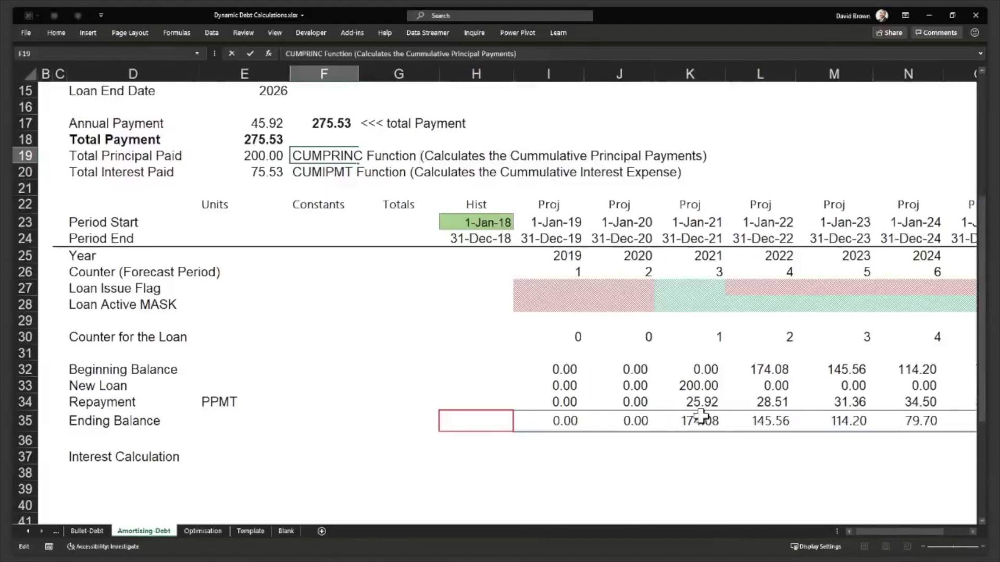
{"action": "key", "text": "Return"}
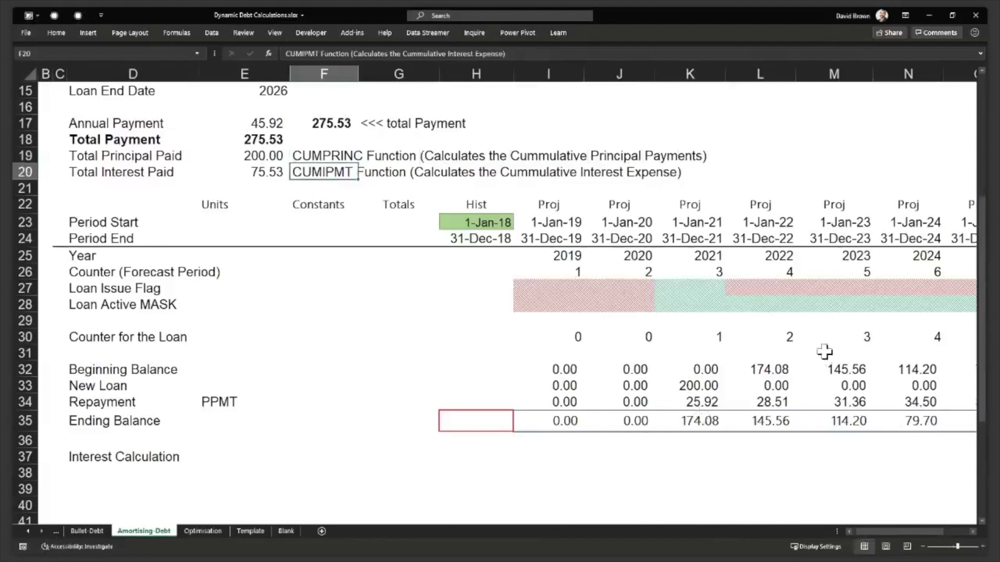
- Replace "Expense" with "Payments" in the CUMIPMT note in F20
{"action": "left_click", "coordinate": [505, 54]}
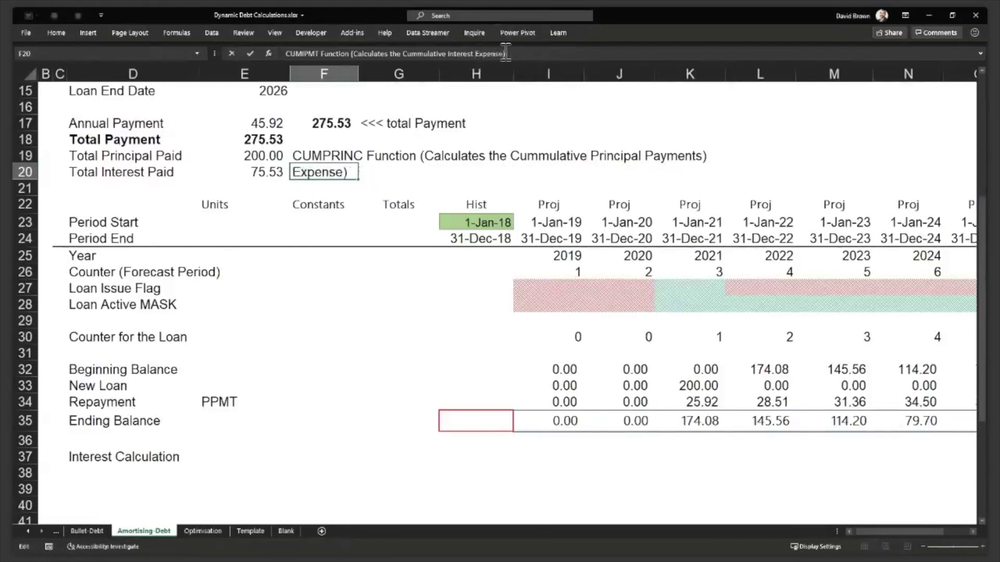
{"action": "key", "text": "Delete"}
{"action": "key", "text": "Delete"}
{"action": "key", "text": "Delete"}
{"action": "key", "text": "Delete"}
{"action": "key", "text": "Delete"}
{"action": "key", "text": "Delete"}
{"action": "key", "text": "Delete"}
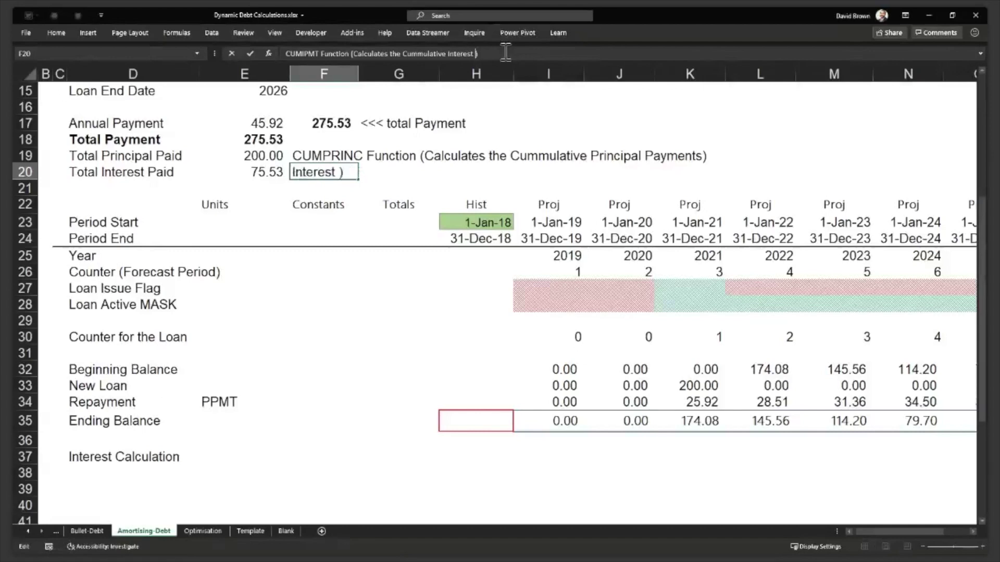
{"action": "type", "text": "Payments"}
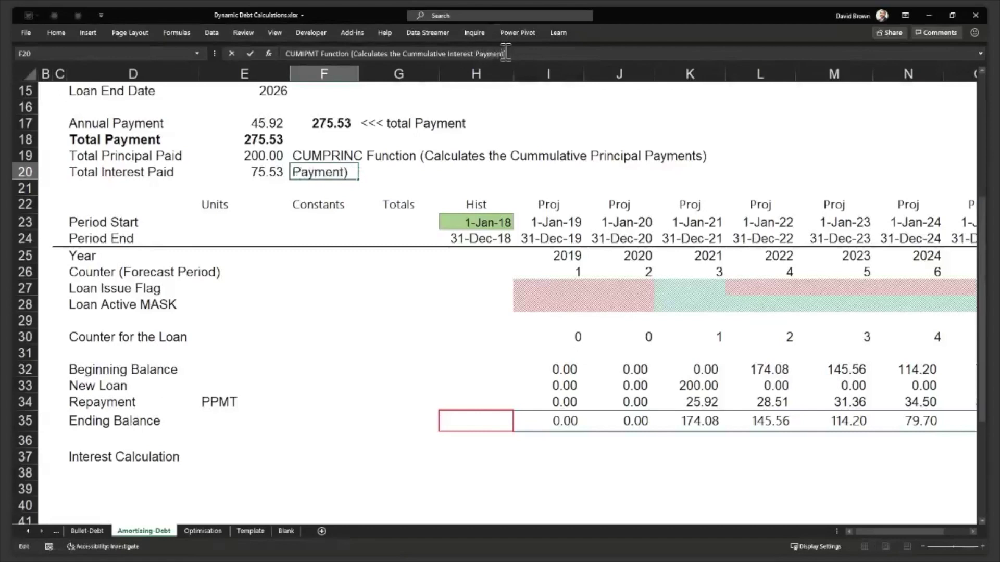
{"action": "key", "text": "ctrl+Return"}
- Reduce the font size of the two function notes in F19:F20 to 10
{"action": "key", "text": "Up"}
{"action": "key", "text": "shift+Down"}
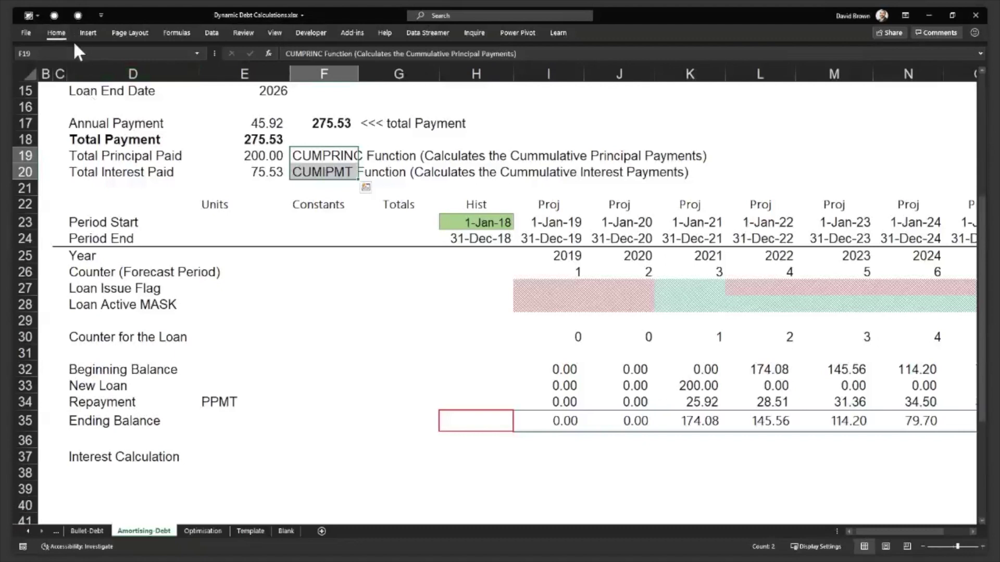
{"action": "left_click", "coordinate": [57, 32]}
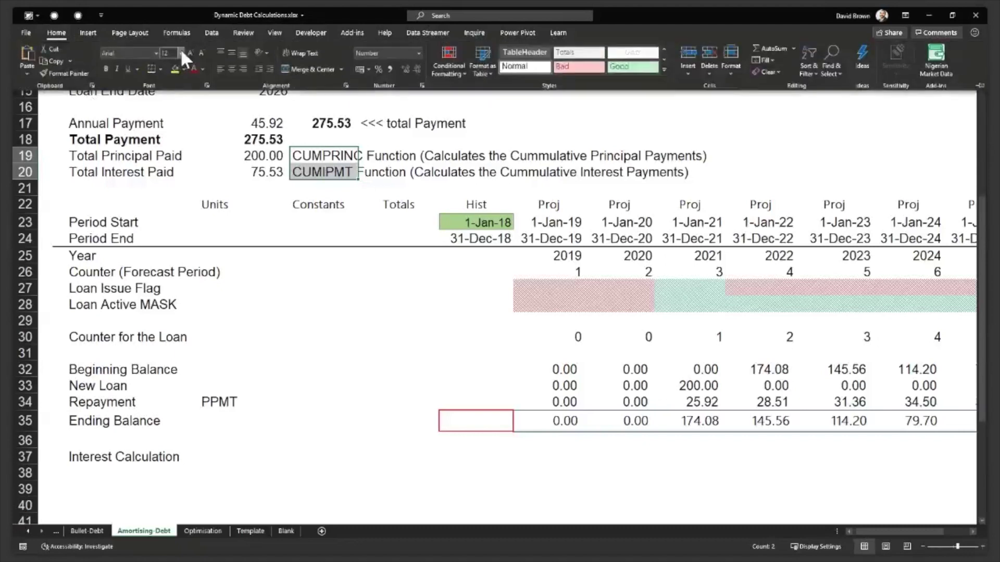
{"action": "left_click", "coordinate": [181, 53]}
{"action": "left_click", "coordinate": [170, 89]}
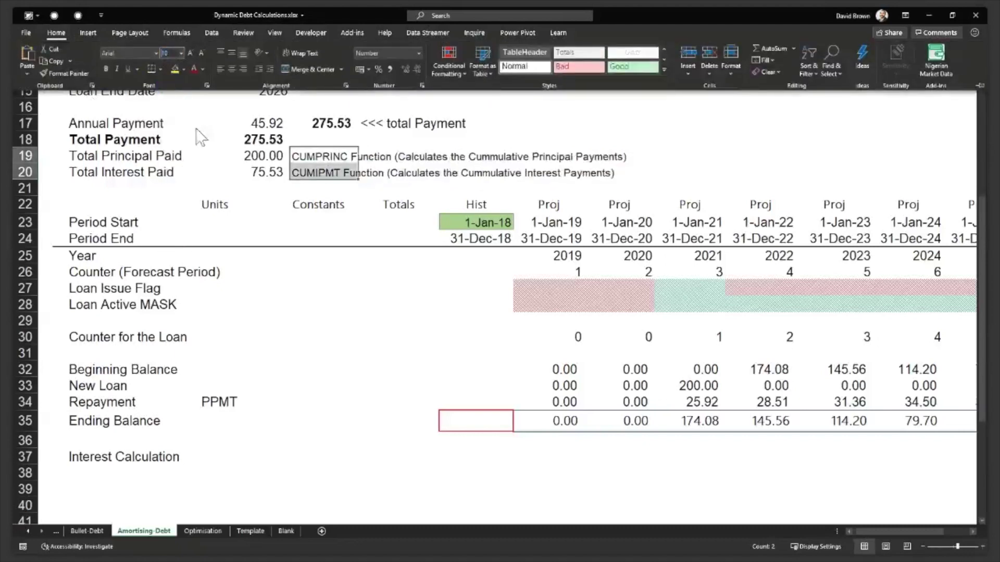
{"action": "left_click", "coordinate": [326, 137]}
{"action": "left_click", "coordinate": [323, 140]}
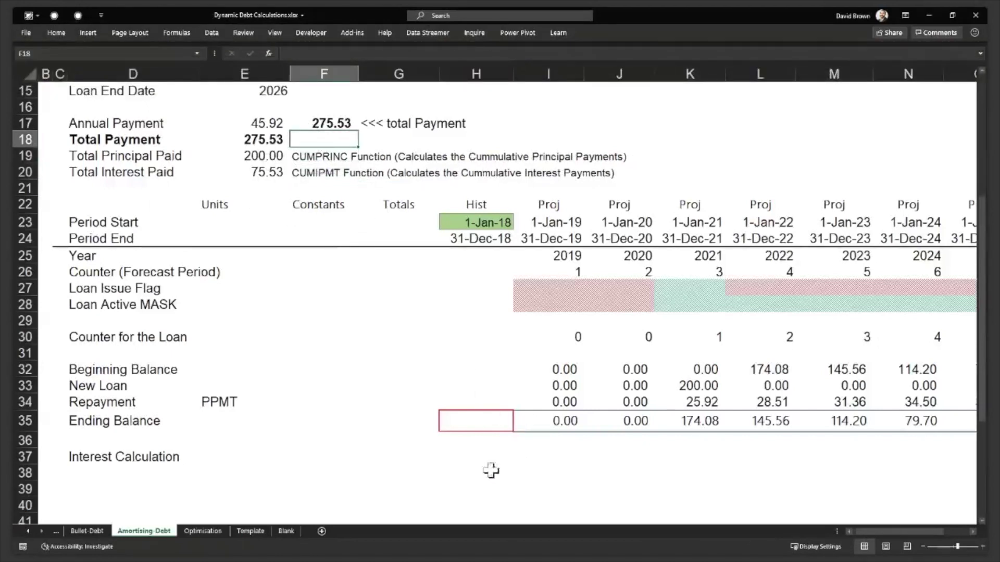
{"action": "left_click", "coordinate": [502, 456]}
{"action": "key", "text": "Right"}
{"action": "key", "text": "Up"}
{"action": "key", "text": "Up"}
{"action": "key", "text": "Up"}
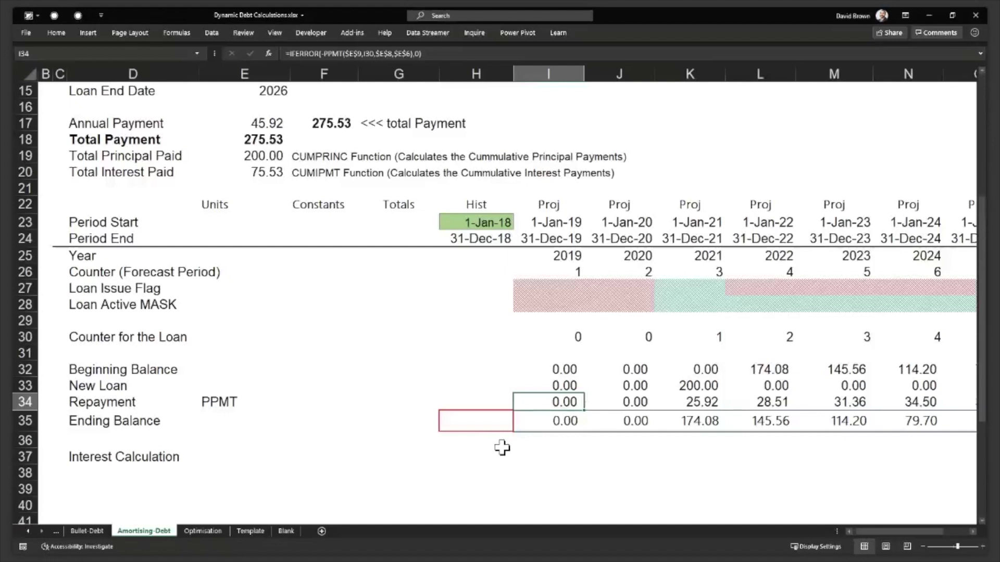
{"action": "key", "text": "Down"}
{"action": "key", "text": "Down"}
{"action": "key", "text": "Down"}
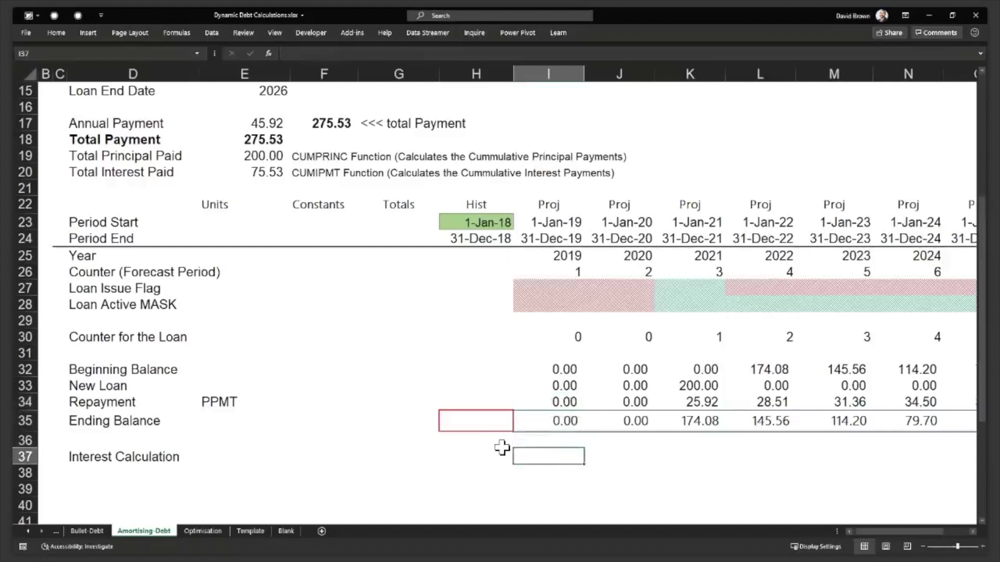
{"action": "type", "text": "="}
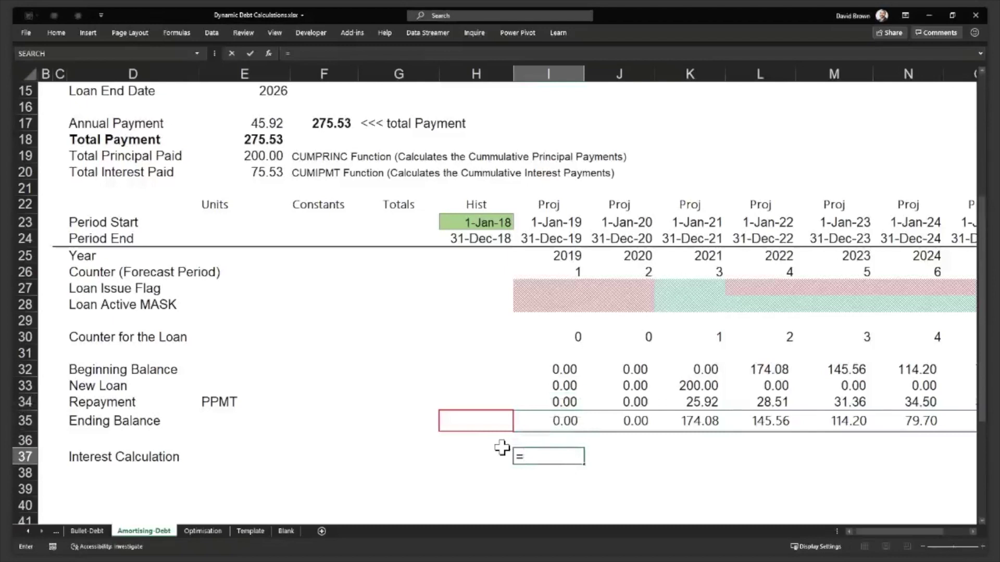
{"action": "key", "text": "Escape"}
- Extend the Repayment row's function label in E34 to read "PPMT Function"
{"action": "key", "text": "Left"}
{"action": "key", "text": "Left"}
{"action": "key", "text": "Left"}
{"action": "key", "text": "Left"}
{"action": "key", "text": "Up"}
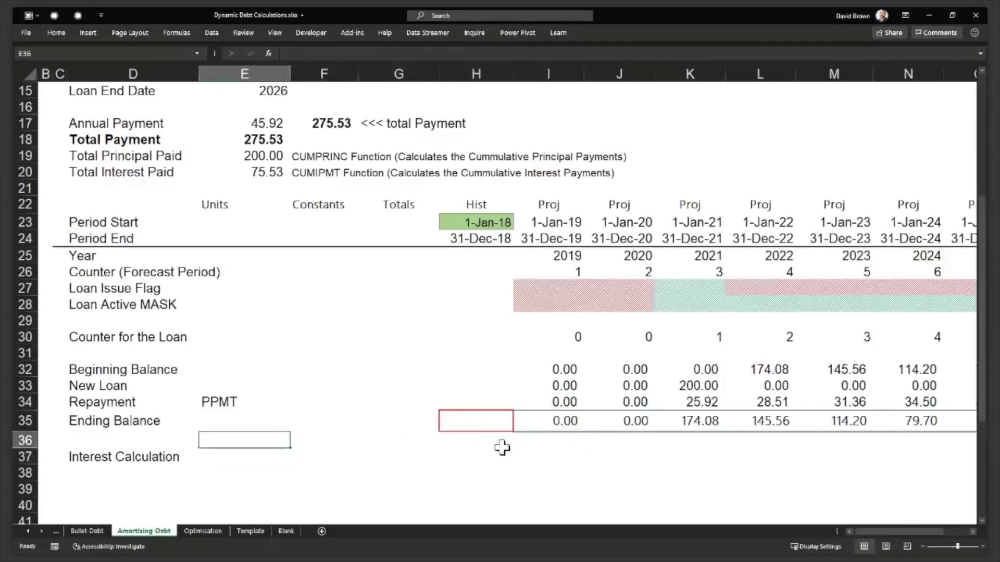
{"action": "key", "text": "Up"}
{"action": "key", "text": "Up"}
{"action": "key", "text": "F2"}
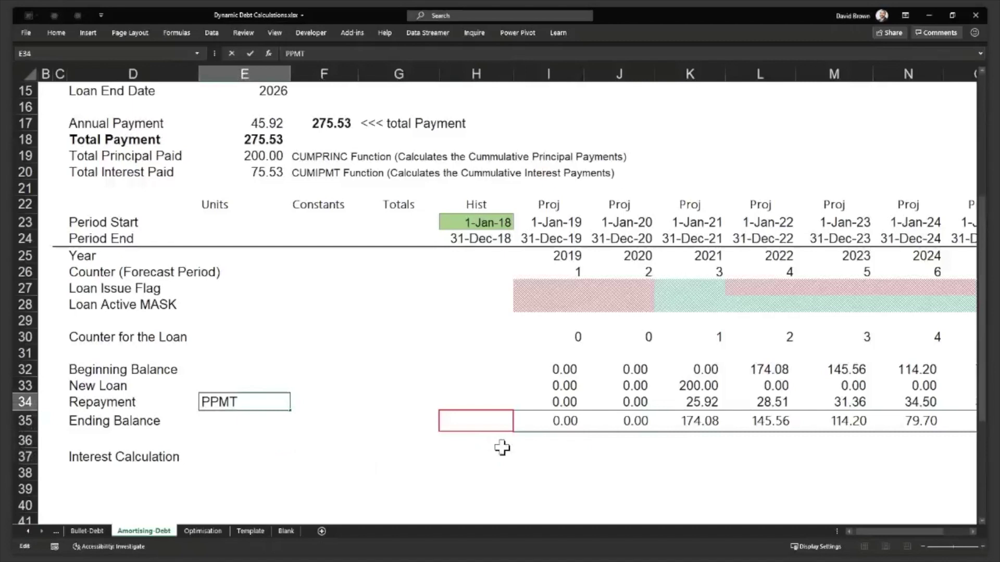
{"action": "type", "text": "Functin"}
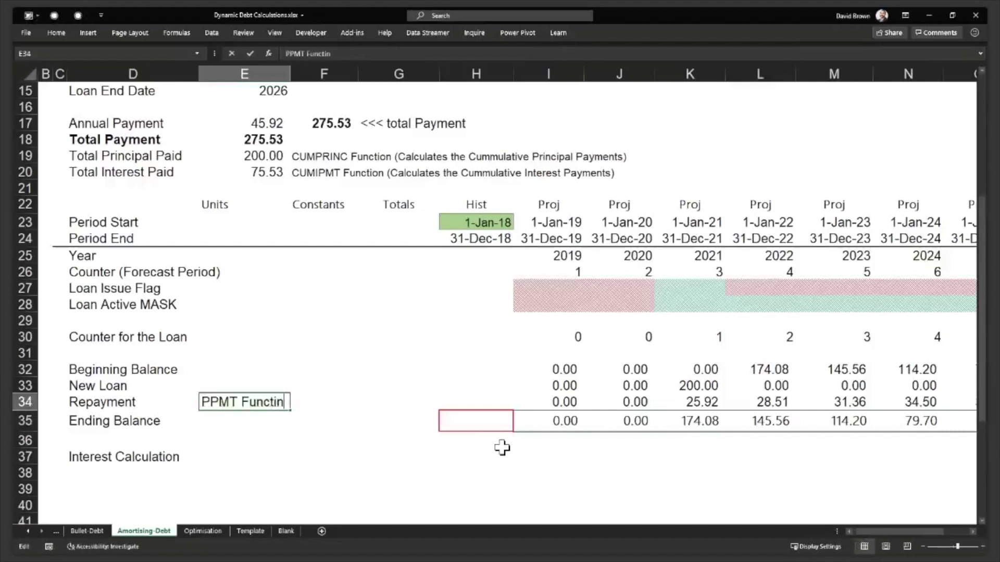
{"action": "key", "text": "BackSpace"}
{"action": "type", "text": "on"}
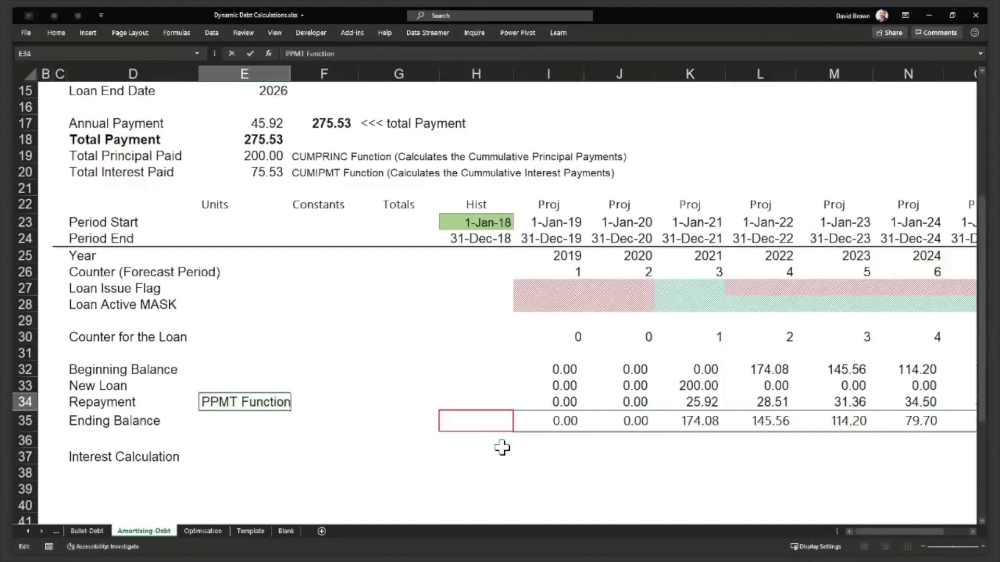
{"action": "key", "text": "Return"}
- Copy the Interest Calculation label from D37 into D38 to add a second interest row
{"action": "key", "text": "Return"}
{"action": "key", "text": "Return"}
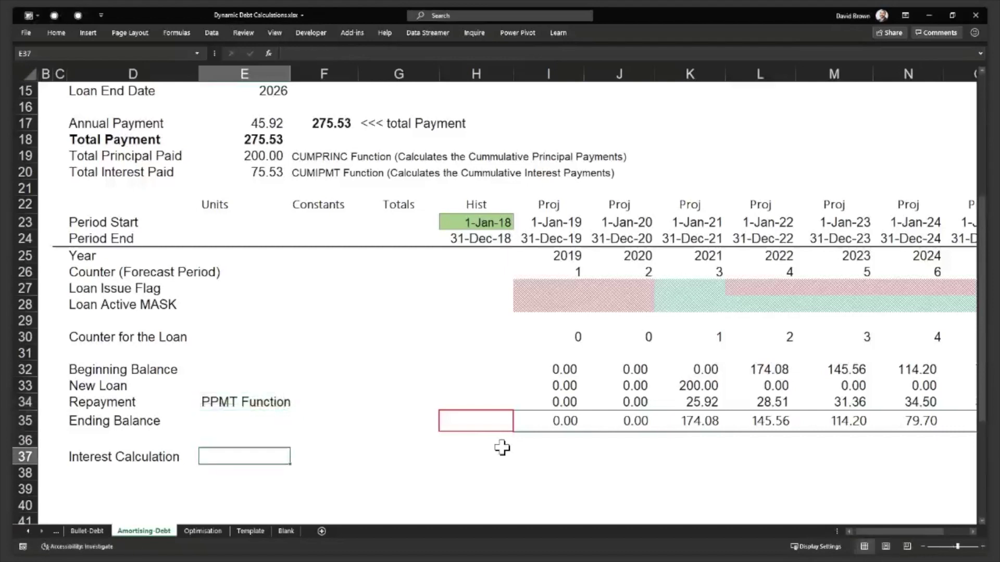
{"action": "key", "text": "Left"}
{"action": "key", "text": "ctrl+c"}
{"action": "key", "text": "Down"}
{"action": "key", "text": "Return"}
{"action": "key", "text": "Up"}
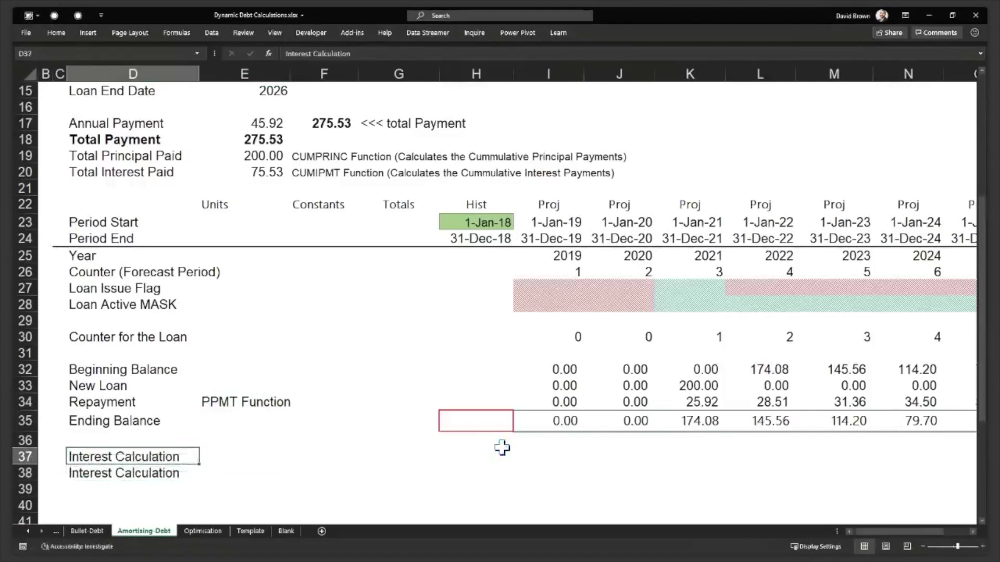
- Change the label in D37 to "Interest Expense Mthd 1"
{"action": "key", "text": "F2"}
{"action": "key", "text": "BackSpace"}
{"action": "key", "text": "BackSpace"}
{"action": "key", "text": "BackSpace"}
{"action": "key", "text": "BackSpace"}
{"action": "key", "text": "BackSpace"}
{"action": "key", "text": "BackSpace"}
{"action": "key", "text": "BackSpace"}
{"action": "key", "text": "BackSpace"}
{"action": "key", "text": "BackSpace"}
{"action": "key", "text": "BackSpace"}
{"action": "type", "text": "Ex"}
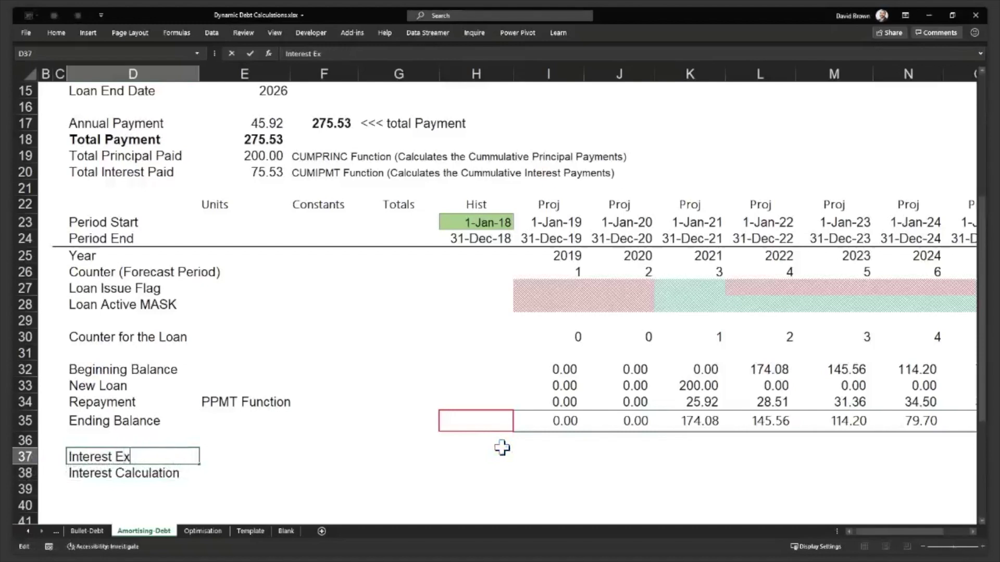
{"action": "type", "text": "pense Mthd"}
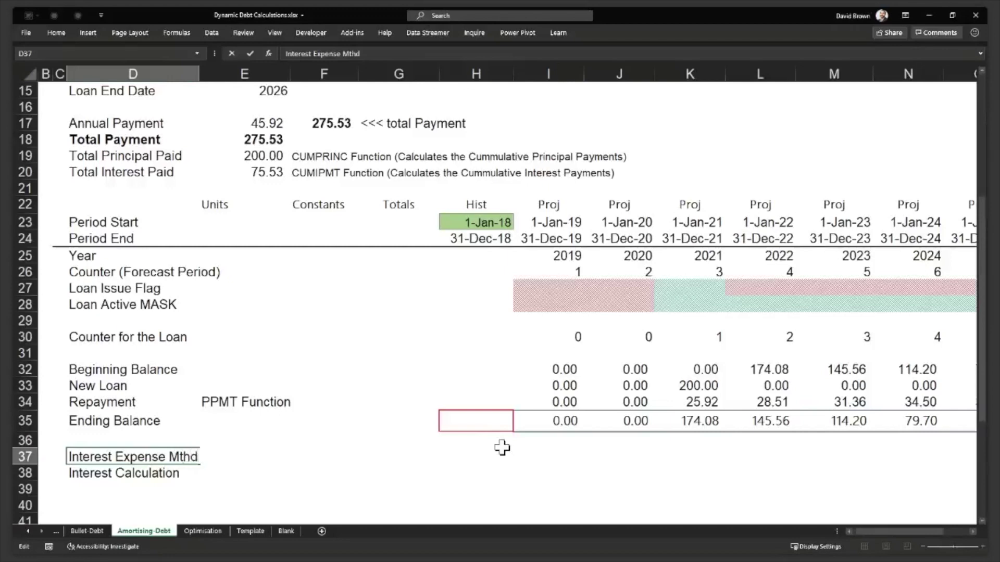
{"action": "type", "text": " 1"}
{"action": "key", "text": "Return"}
- Copy the D37 label into D38 and change its ending so it reads "Interest Expense Mthd 2"
{"action": "key", "text": "ctrl+d"}
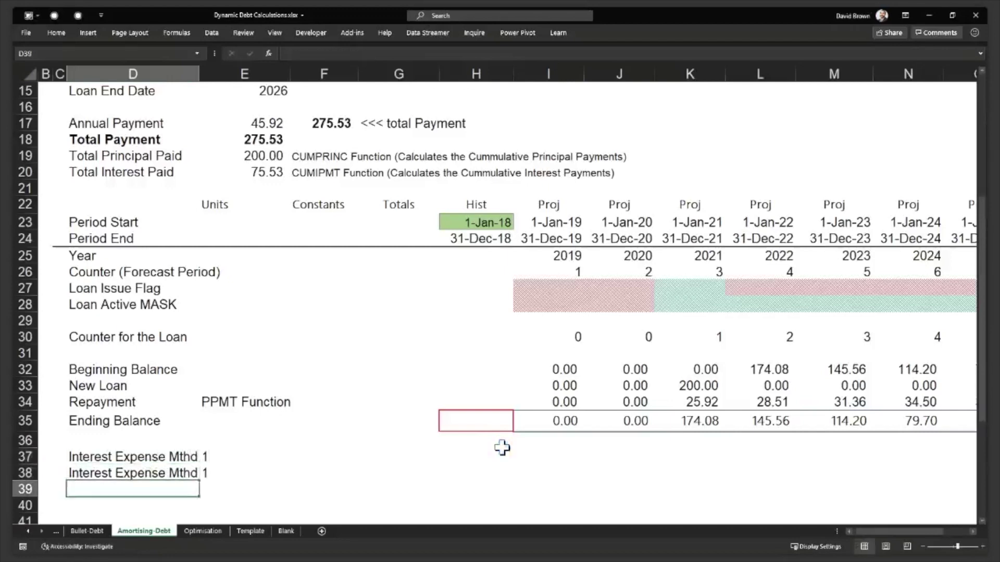
{"action": "key", "text": "F2"}
{"action": "type", "text": "2"}
{"action": "key", "text": "Return"}
{"action": "key", "text": "Up"}
{"action": "key", "text": "Up"}
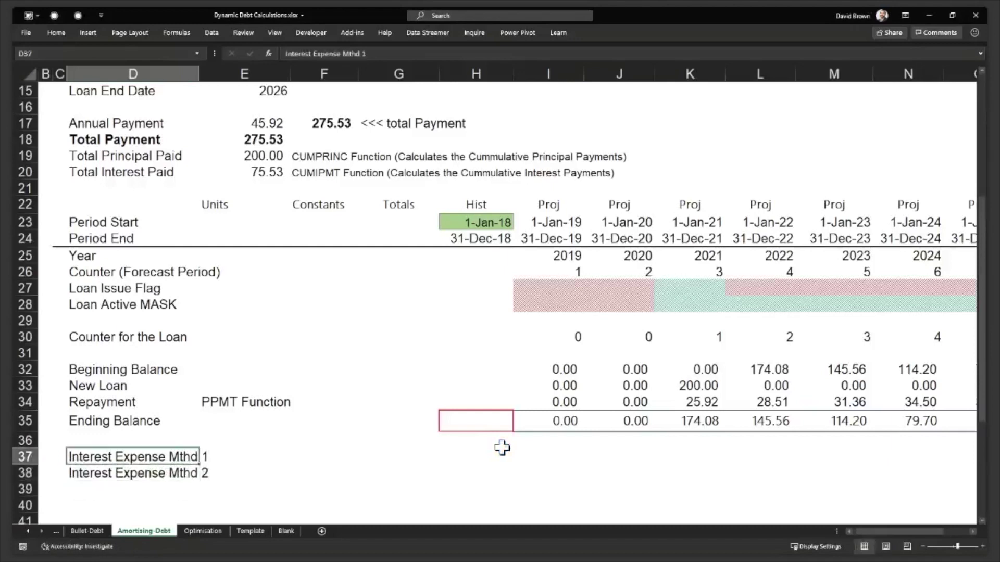
- Auto-fit column D to its labels and make column F slightly narrower
{"action": "key", "text": "Right"}
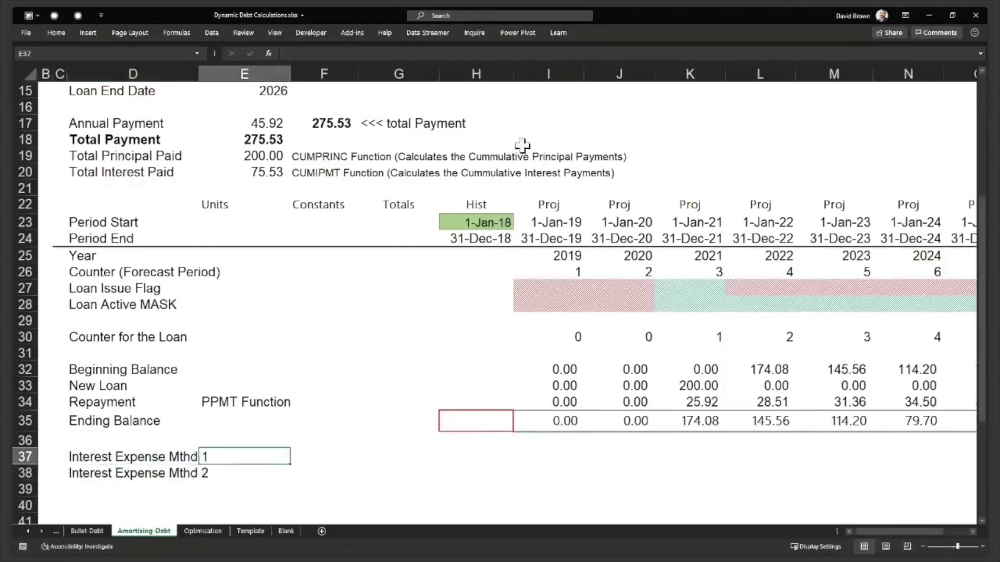
{"action": "double_click", "coordinate": [200, 64]}
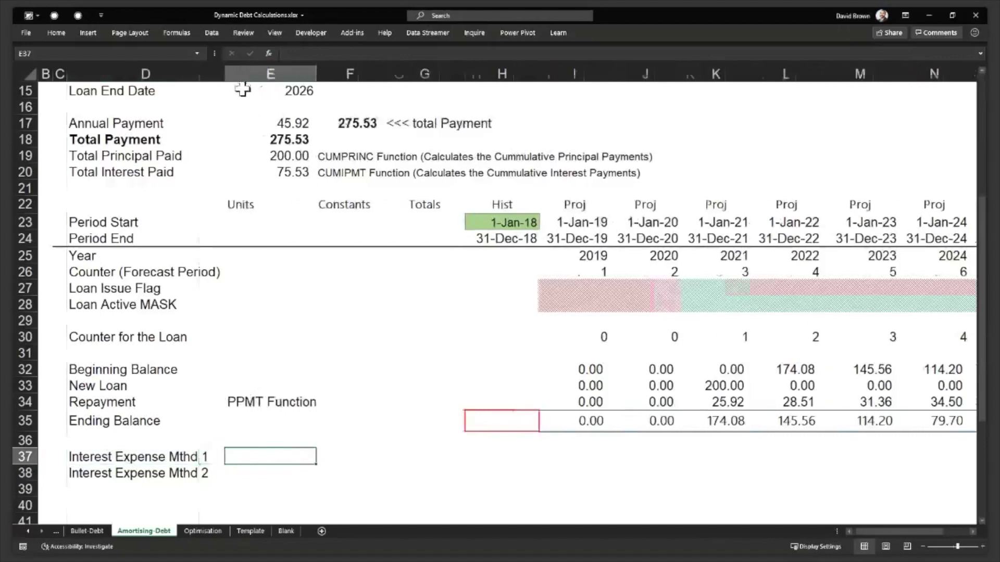
{"action": "left_click_drag", "start_coordinate": [383, 75], "coordinate": [370, 74]}
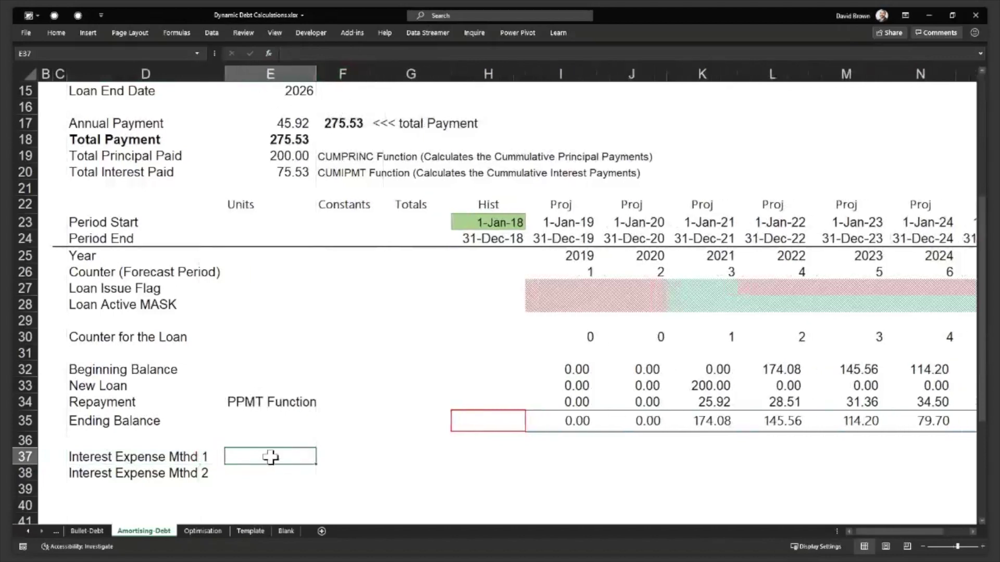
- Label the first interest expense row "IPMT Function" in E37
{"action": "type", "text": "IPMT"}
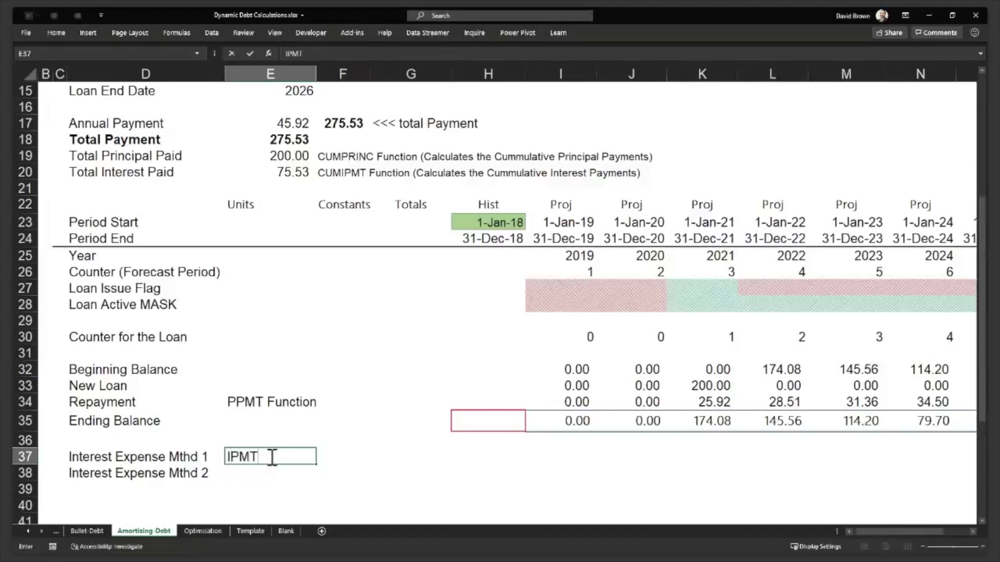
{"action": "type", "text": " Function"}
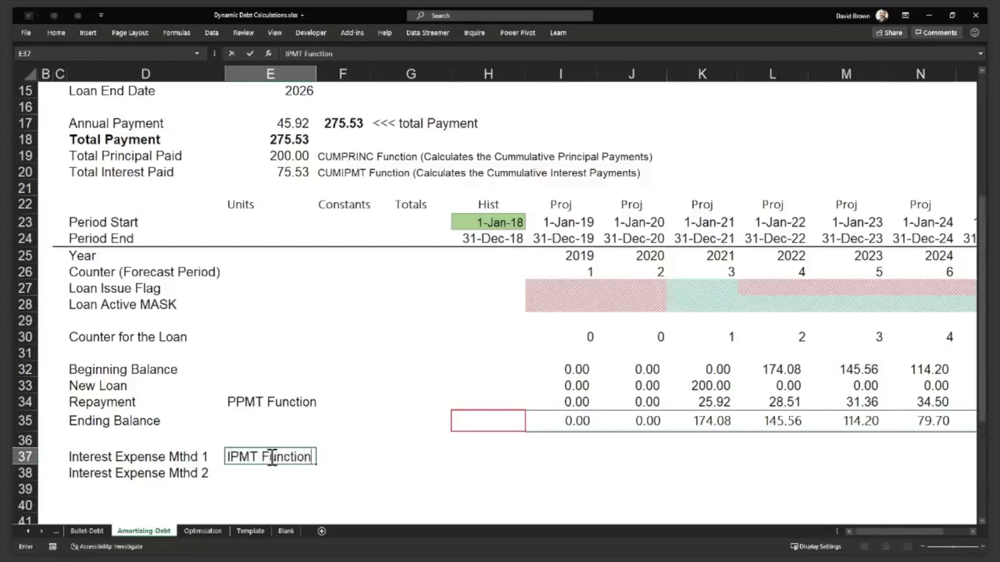
{"action": "key", "text": "Right"}
- Start an IPMT formula in I37 with its Rate locked to $E$9 and its Per set to the loan counter in I30
{"action": "key", "text": "Right"}
{"action": "key", "text": "Right"}
{"action": "key", "text": "Right"}
{"action": "key", "text": "Right"}
{"action": "key", "text": "Left"}
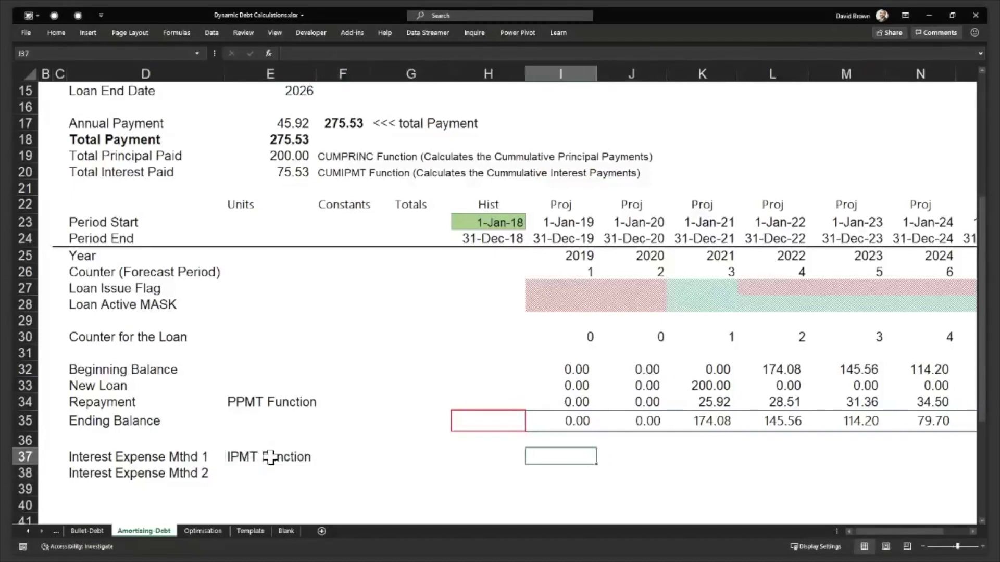
{"action": "type", "text": "=ip"}
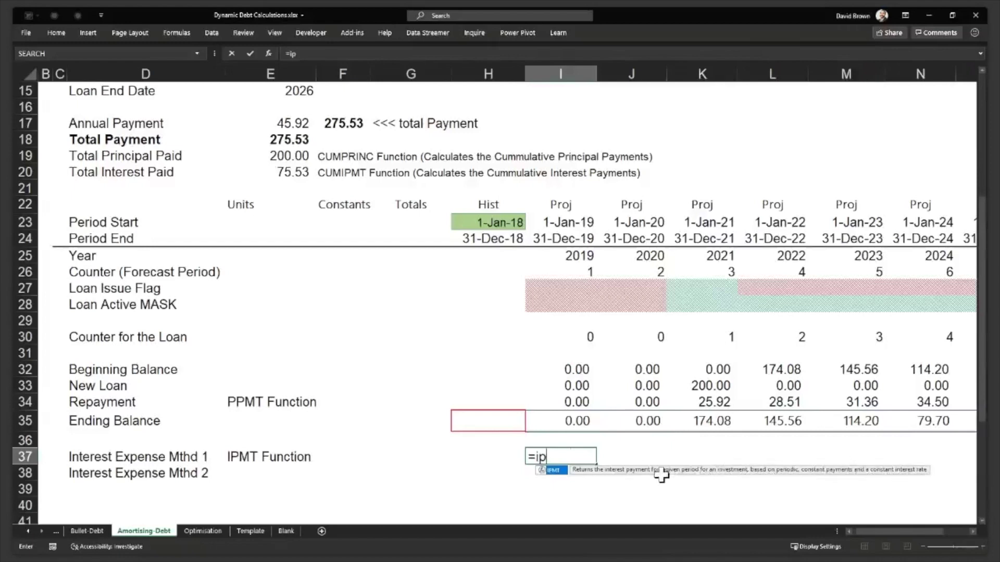
{"action": "key", "text": "Tab"}
{"action": "key", "text": "ctrl+a"}
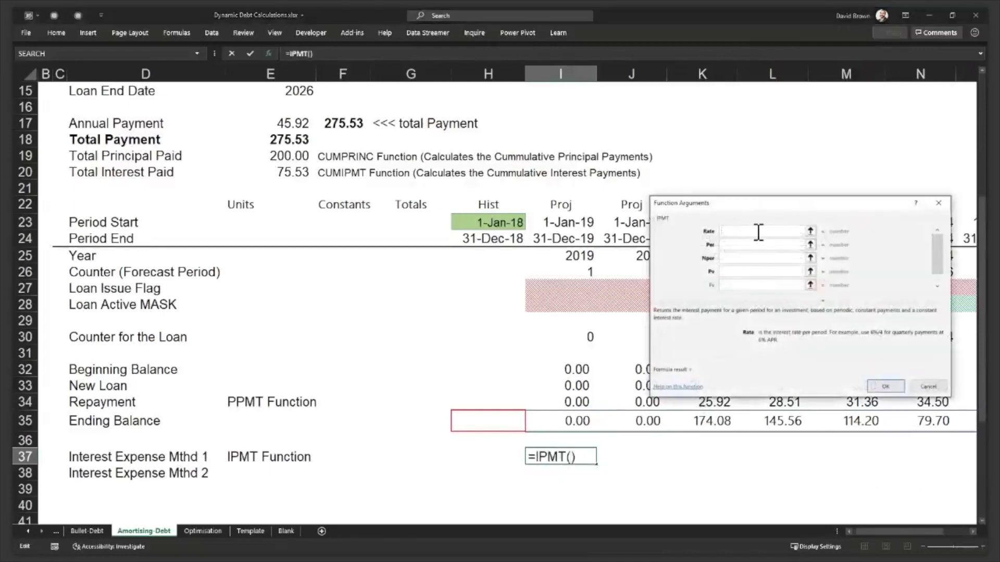
{"action": "scroll", "coordinate": [282, 176], "scroll_direction": "up", "scroll_amount": 1}
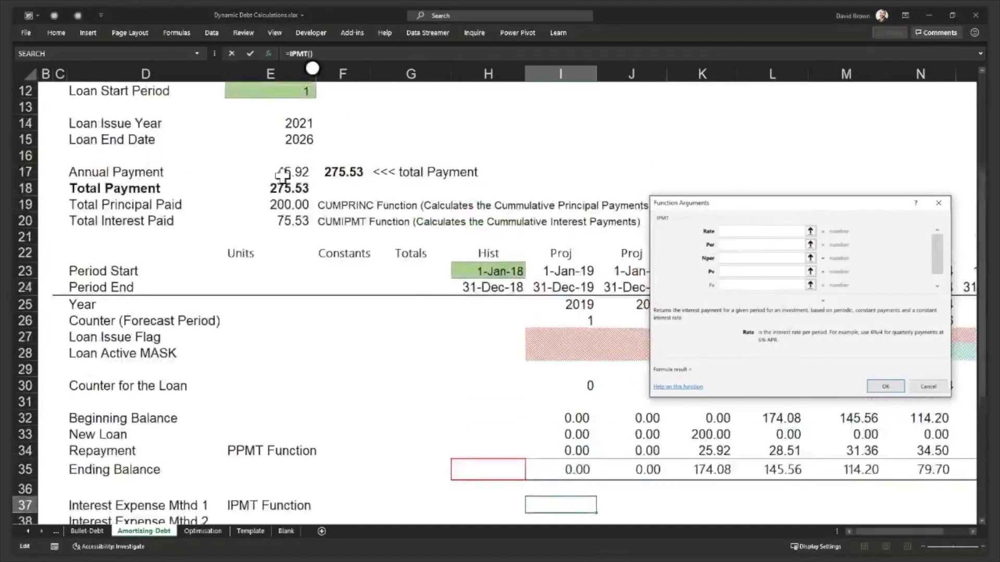
{"action": "scroll", "coordinate": [282, 176], "scroll_direction": "up", "scroll_amount": 2}
{"action": "left_click", "coordinate": [290, 139]}
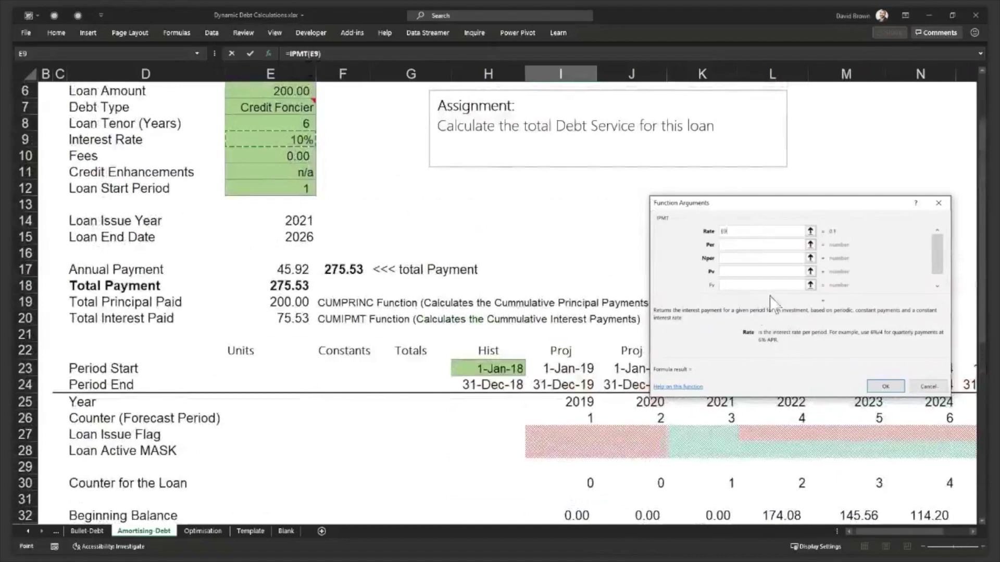
{"action": "key", "text": "F4"}
{"action": "left_click", "coordinate": [738, 245]}
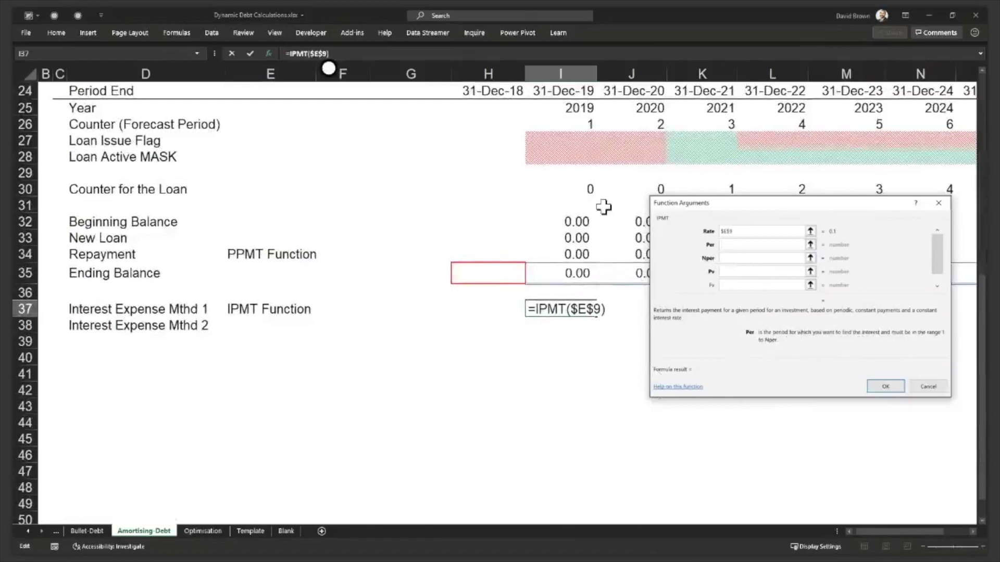
{"action": "left_click", "coordinate": [579, 191]}
{"action": "left_click_drag", "start_coordinate": [721, 207], "coordinate": [708, 296]}
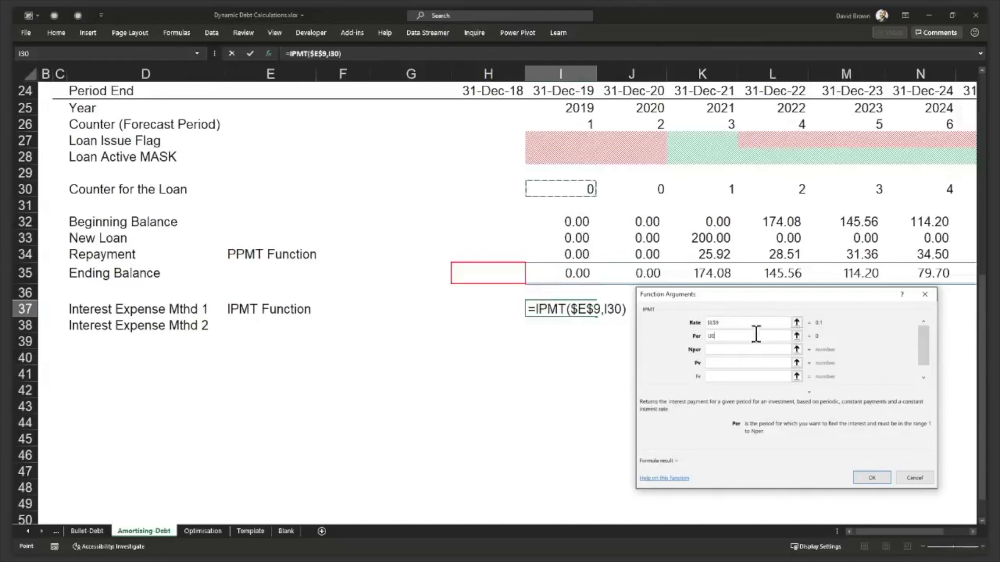
- Set the IPMT Nper argument to the loan tenor with the absolute reference $E$8
{"action": "left_click", "coordinate": [717, 352]}
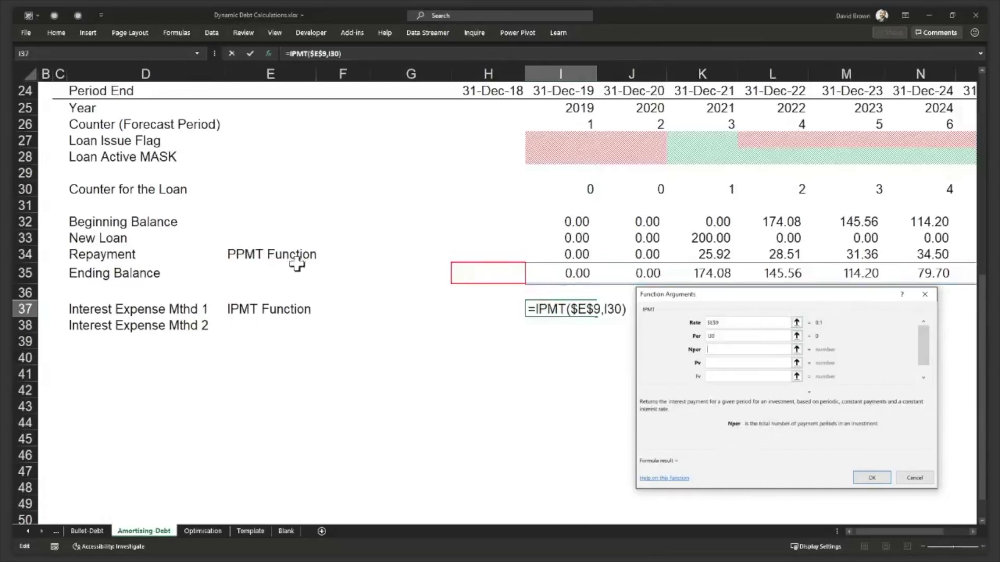
{"action": "scroll", "coordinate": [282, 228], "scroll_direction": "up", "scroll_amount": 8}
{"action": "left_click", "coordinate": [299, 207]}
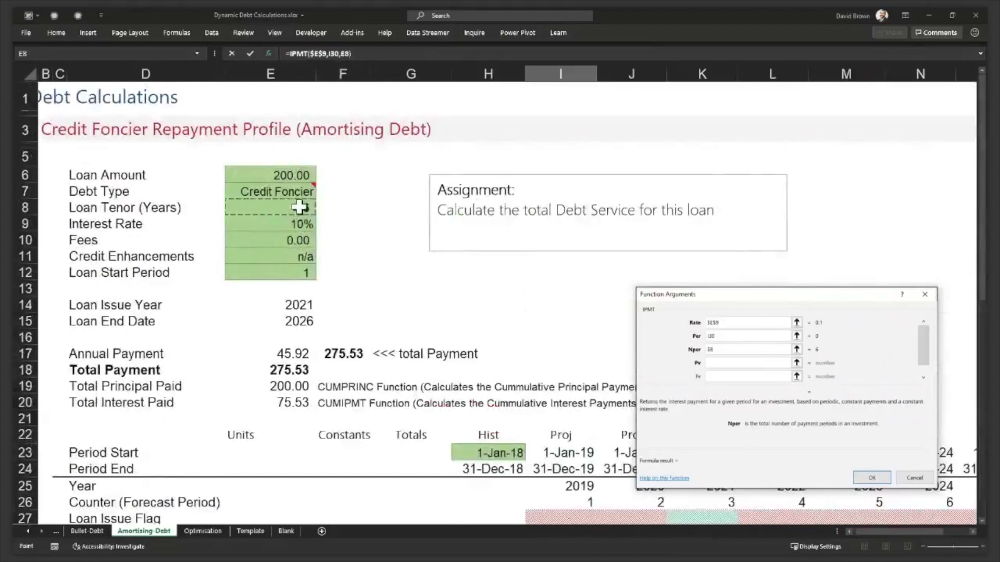
{"action": "key", "text": "F4"}
{"action": "scroll", "coordinate": [301, 203], "scroll_direction": "down", "scroll_amount": 8}
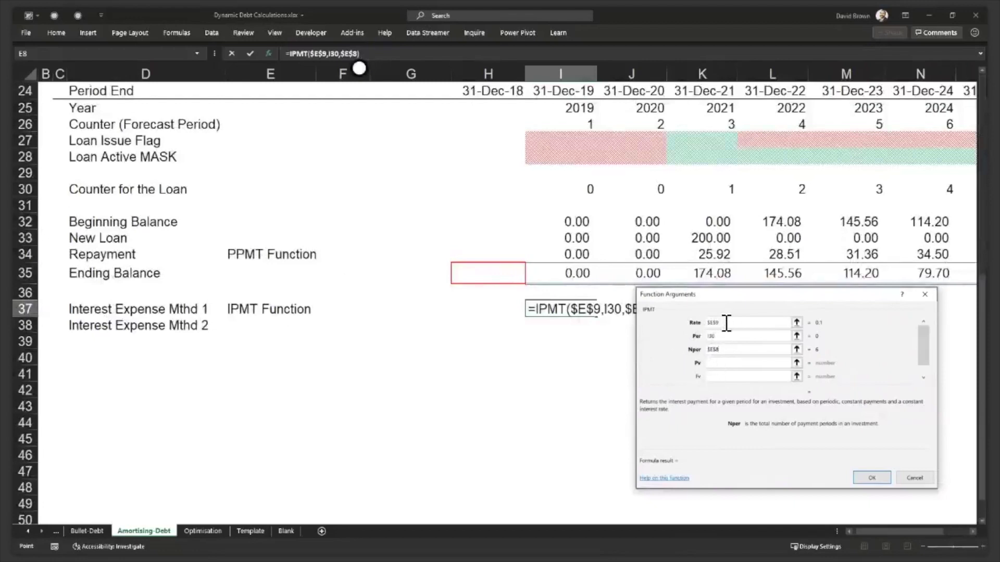
- Set the IPMT Pv argument to the loan amount as $E$6, leave Fv and Type blank, and complete the formula
{"action": "left_click", "coordinate": [716, 363]}
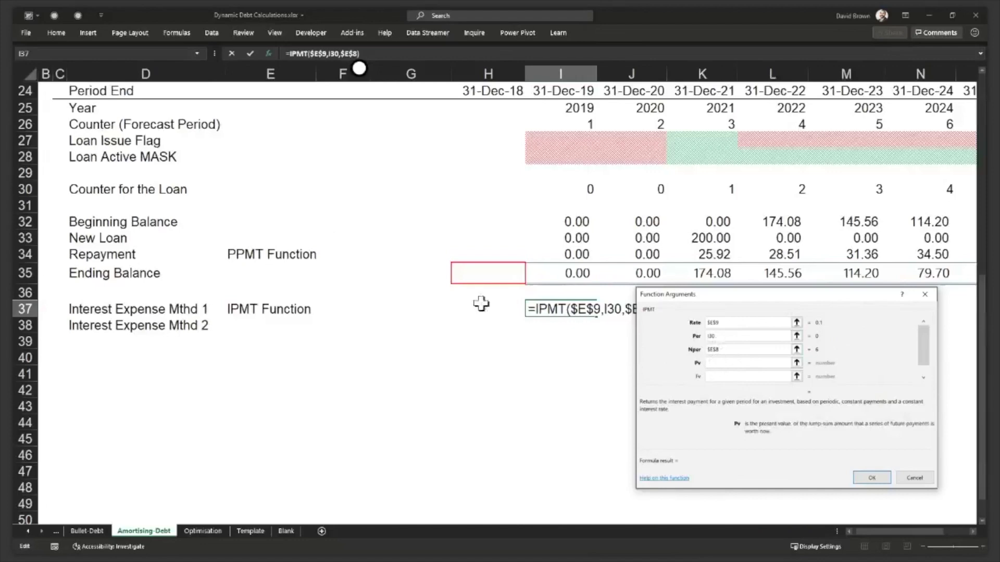
{"action": "scroll", "coordinate": [227, 207], "scroll_direction": "up", "scroll_amount": 8}
{"action": "left_click", "coordinate": [293, 176]}
{"action": "key", "text": "F4"}
{"action": "scroll", "coordinate": [453, 234], "scroll_direction": "down", "scroll_amount": 8}
{"action": "left_click", "coordinate": [720, 376]}
{"action": "scroll", "coordinate": [728, 381], "scroll_direction": "down", "scroll_amount": 2}
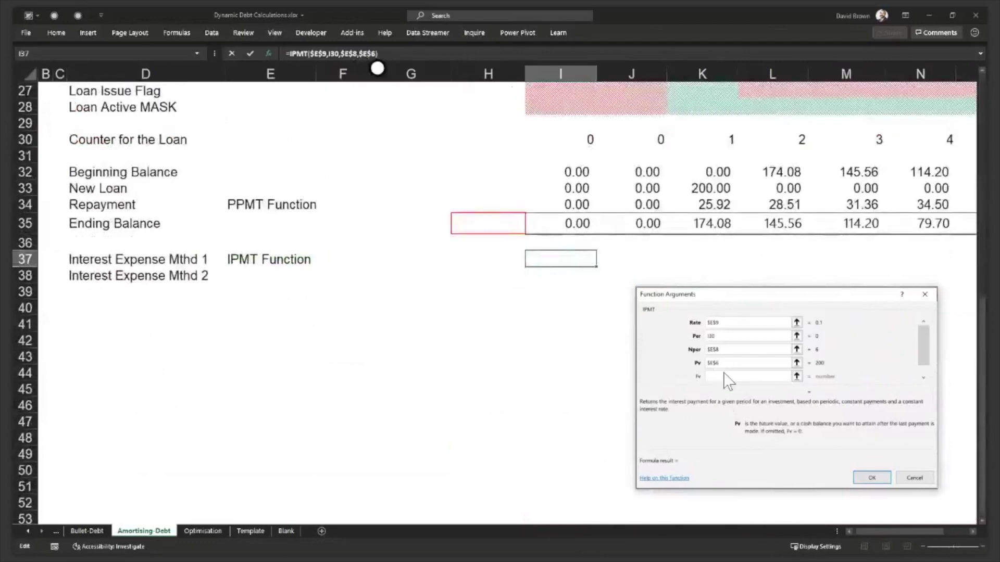
{"action": "scroll", "coordinate": [726, 375], "scroll_direction": "up", "scroll_amount": 2}
{"action": "key", "text": "Tab"}
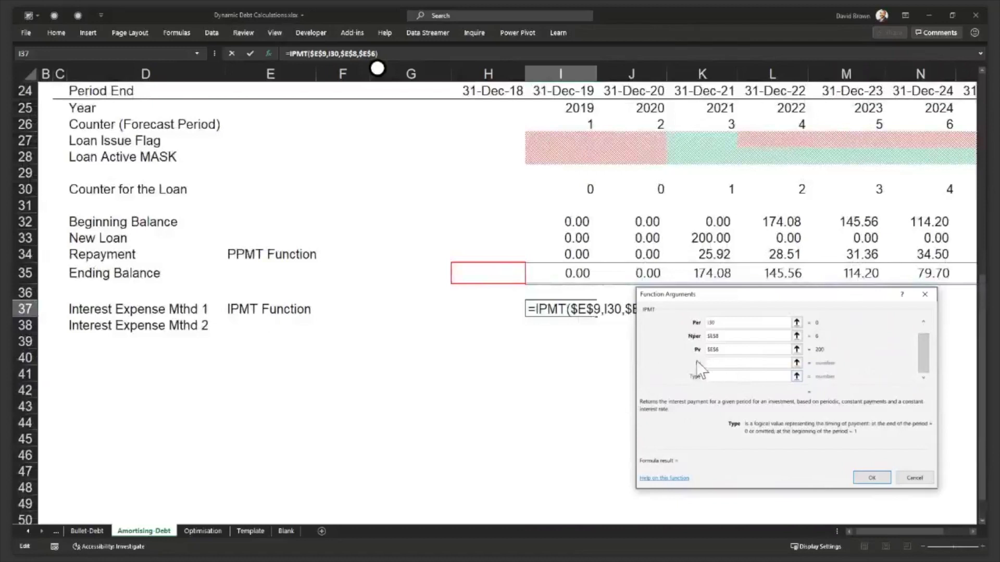
{"action": "left_click_drag", "start_coordinate": [925, 351], "coordinate": [925, 340]}
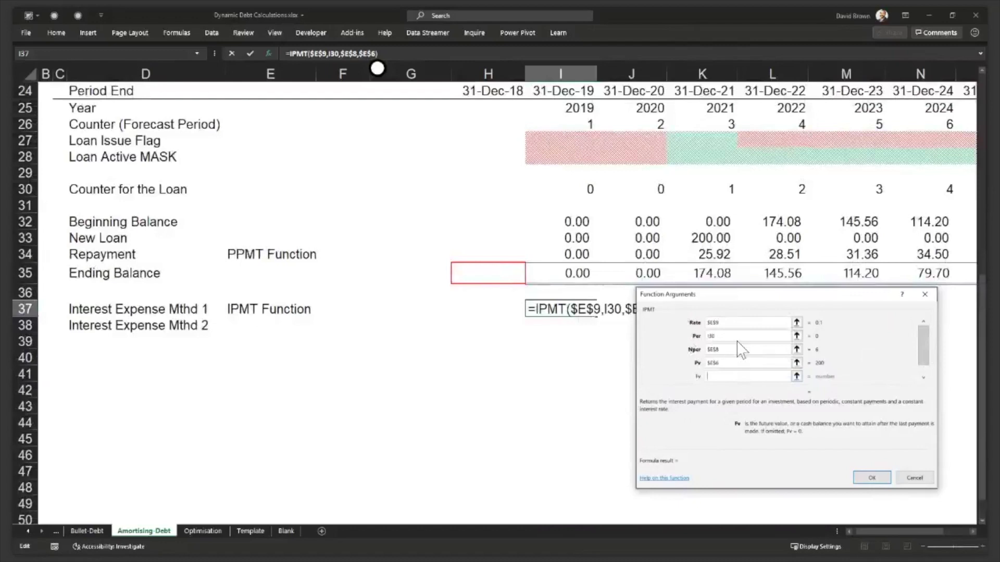
{"action": "left_click", "coordinate": [871, 478]}
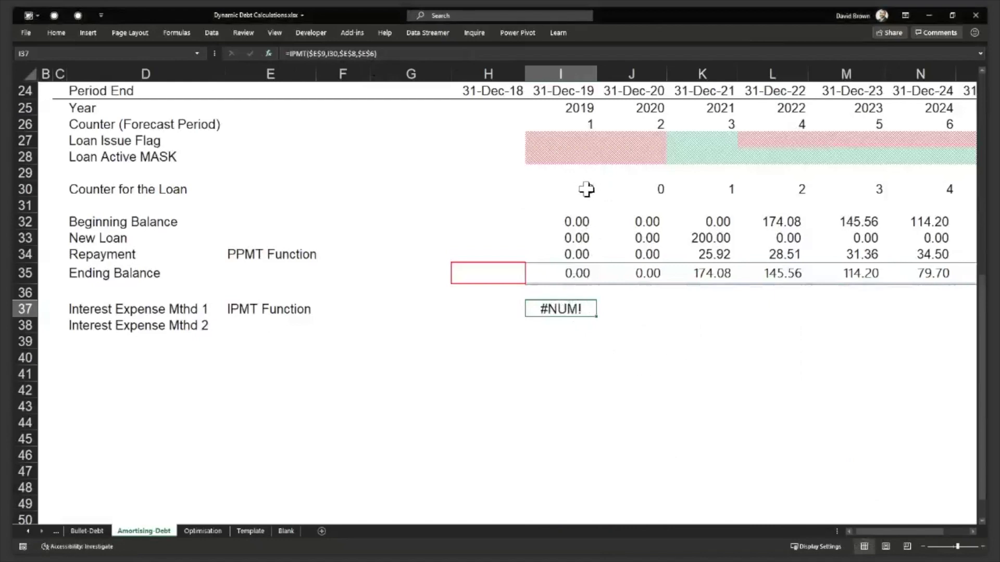
- Edit I37 to negate the IPMT result and return 0 on errors: =IFERROR(-IPMT($E$9,I30,$E$8,$E$6),0)
{"action": "double_click", "coordinate": [554, 308]}
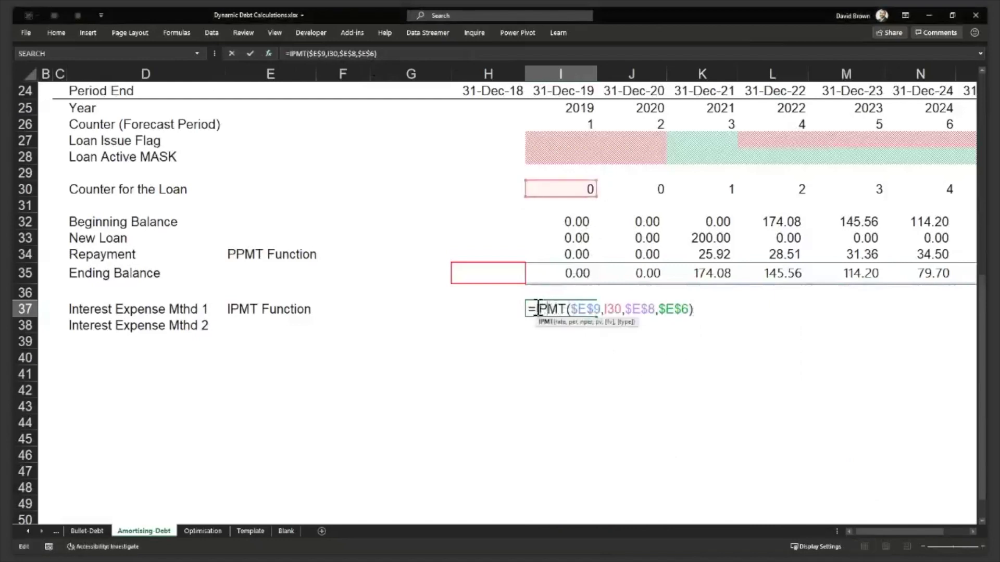
{"action": "left_click", "coordinate": [538, 308]}
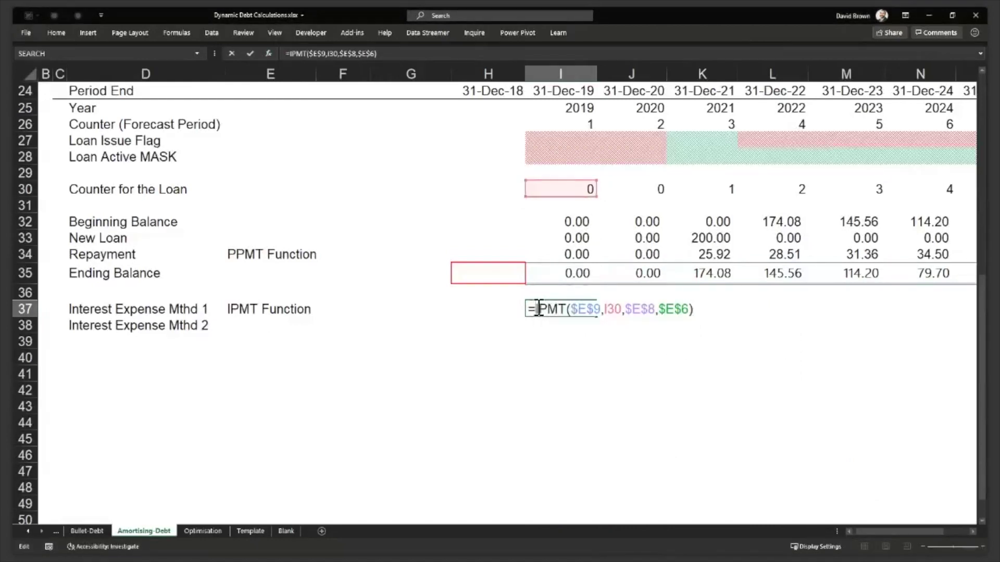
{"action": "type", "text": "-"}
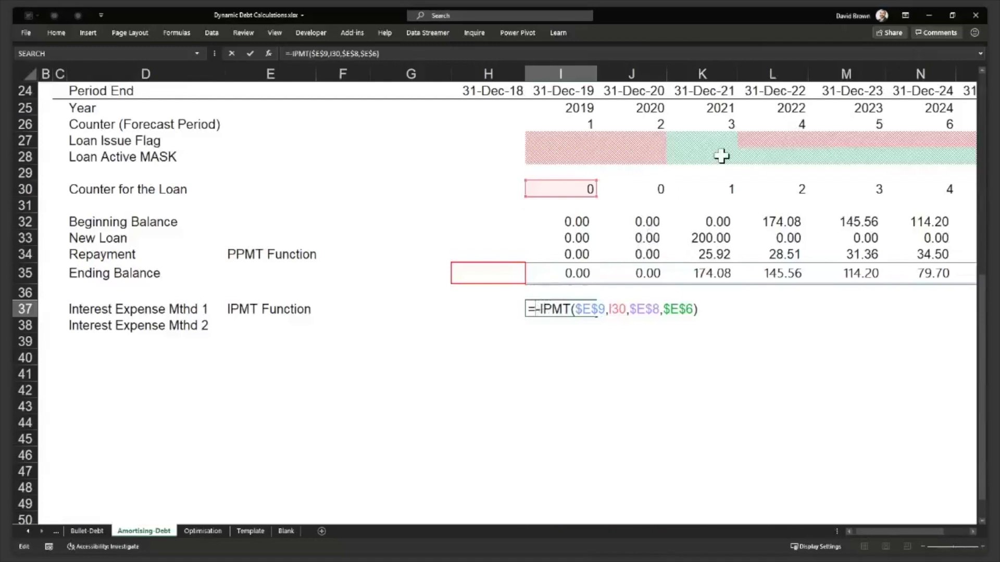
{"action": "type", "text": "Iferr"}
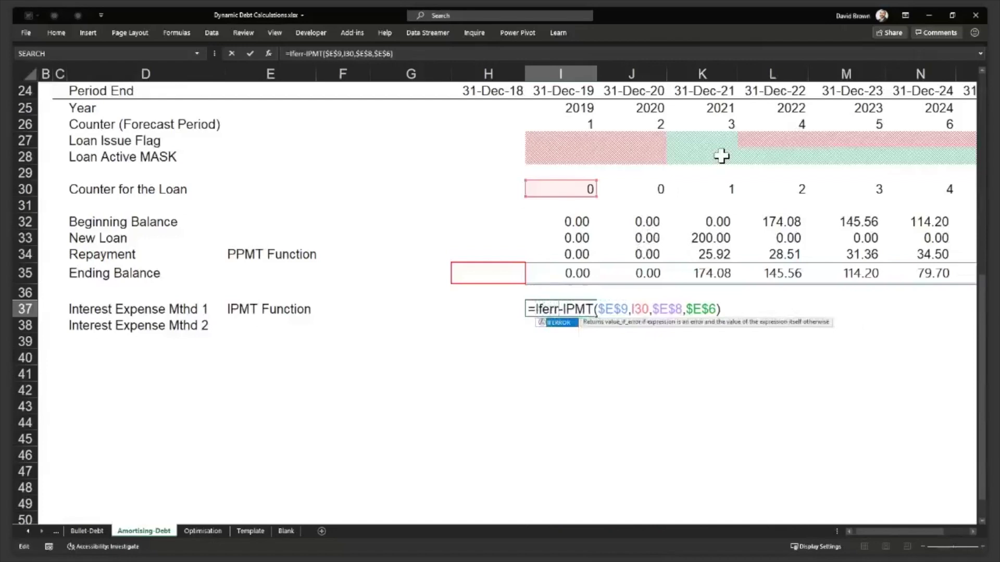
{"action": "key", "text": "Tab"}
{"action": "key", "text": "End"}
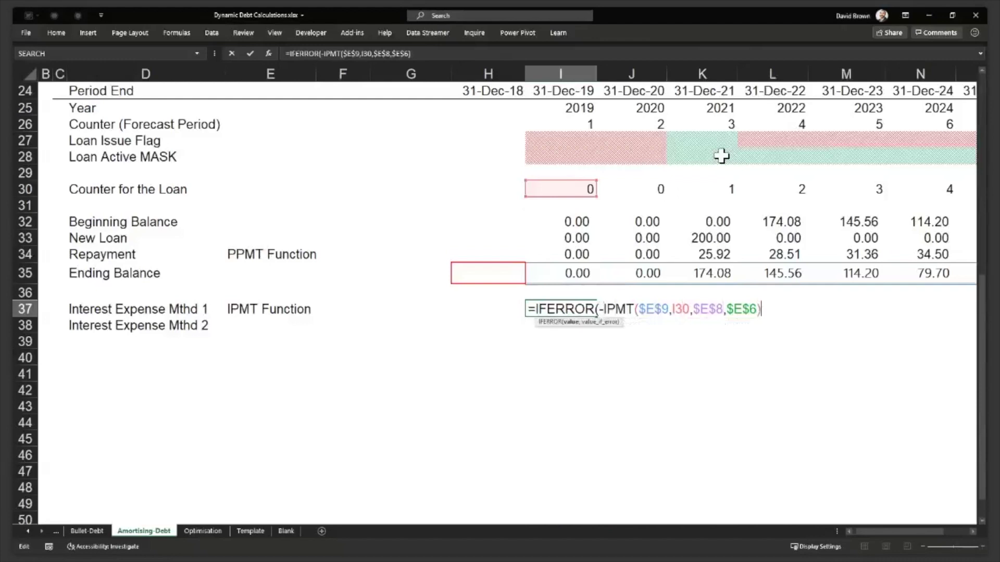
{"action": "type", "text": ",0)"}
{"action": "key", "text": "ctrl+Return"}
- Fill the I37 interest formula across the projection years through column R
{"action": "key", "text": "ctrl+shift+Right"}
{"action": "key", "text": "shift+Left"}
{"action": "key", "text": "ctrl+r"}
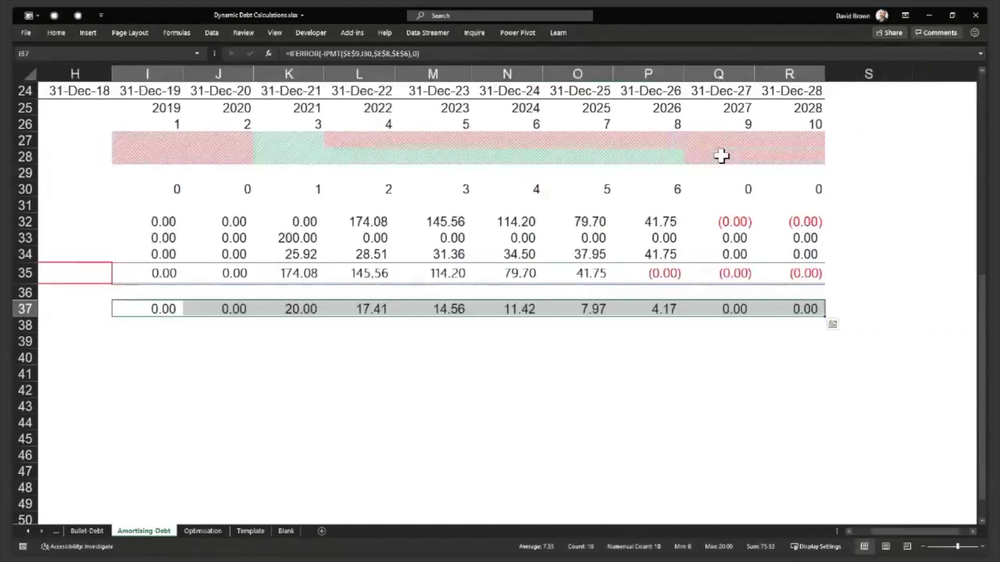
- Enter the row label "Total Payment Mthd 1" in D40
{"action": "key", "text": "Left"}
{"action": "key", "text": "Left"}
{"action": "key", "text": "Left"}
{"action": "key", "text": "Left"}
{"action": "key", "text": "Left"}
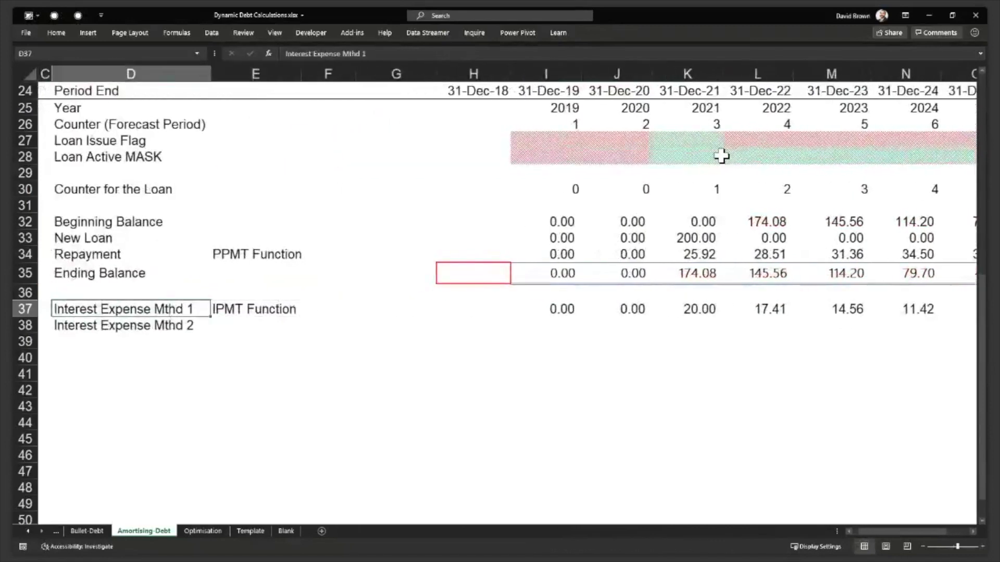
{"action": "key", "text": "Down"}
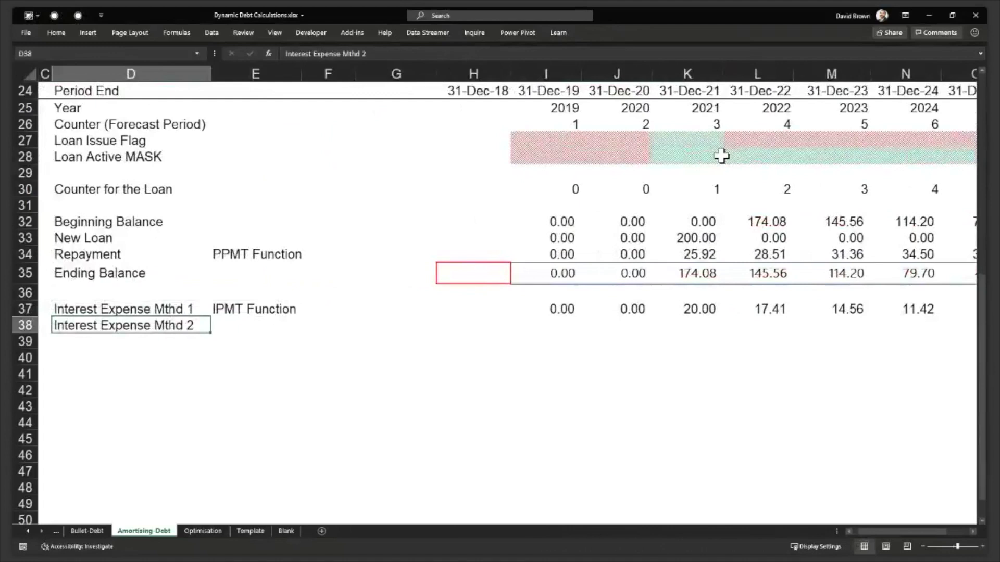
{"action": "key", "text": "Down"}
{"action": "key", "text": "Down"}
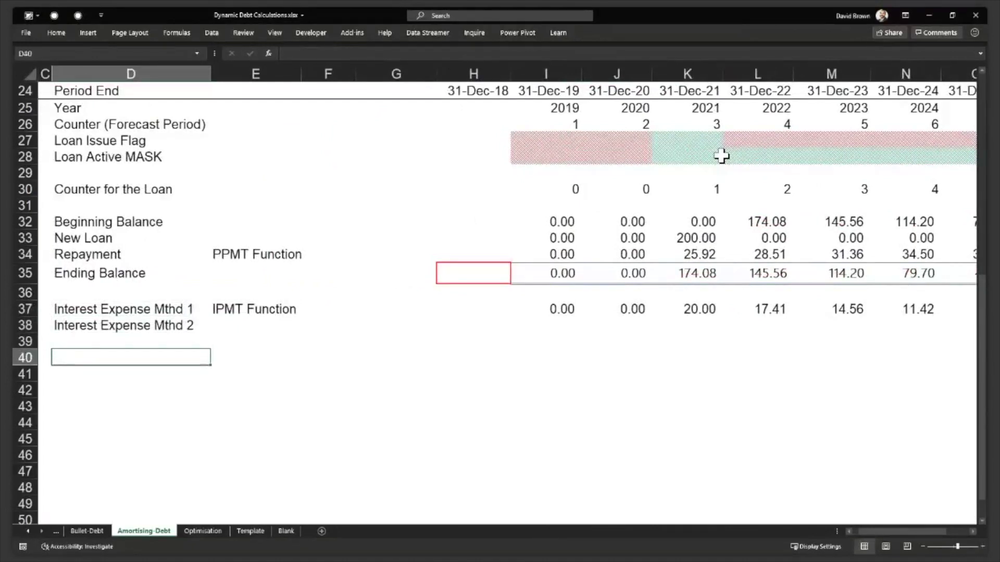
{"action": "type", "text": "Total P"}
{"action": "type", "text": "aymnet"}
{"action": "key", "text": "BackSpace"}
{"action": "key", "text": "BackSpace"}
{"action": "key", "text": "BackSpace"}
{"action": "type", "text": "ent Mt"}
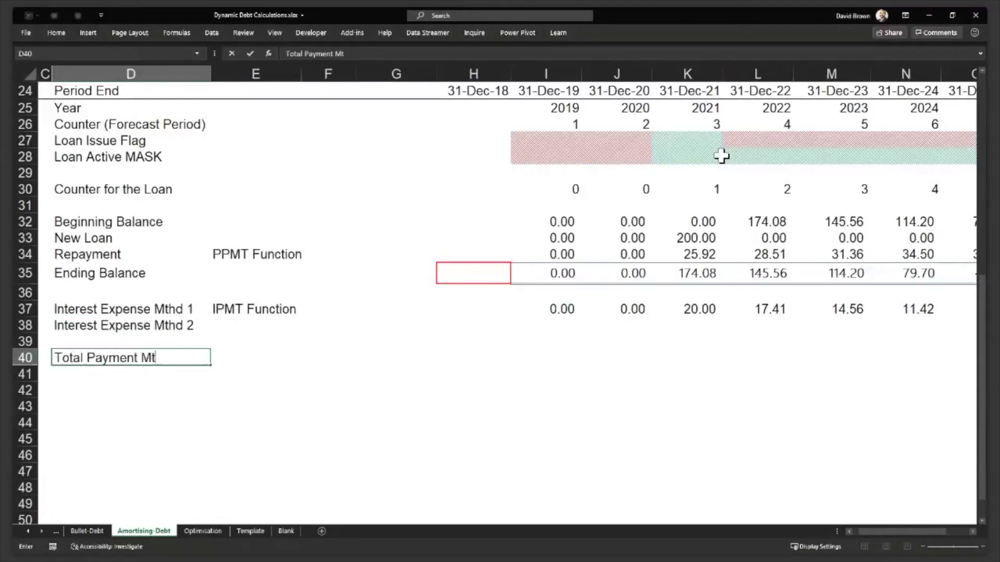
{"action": "type", "text": "hd 1"}
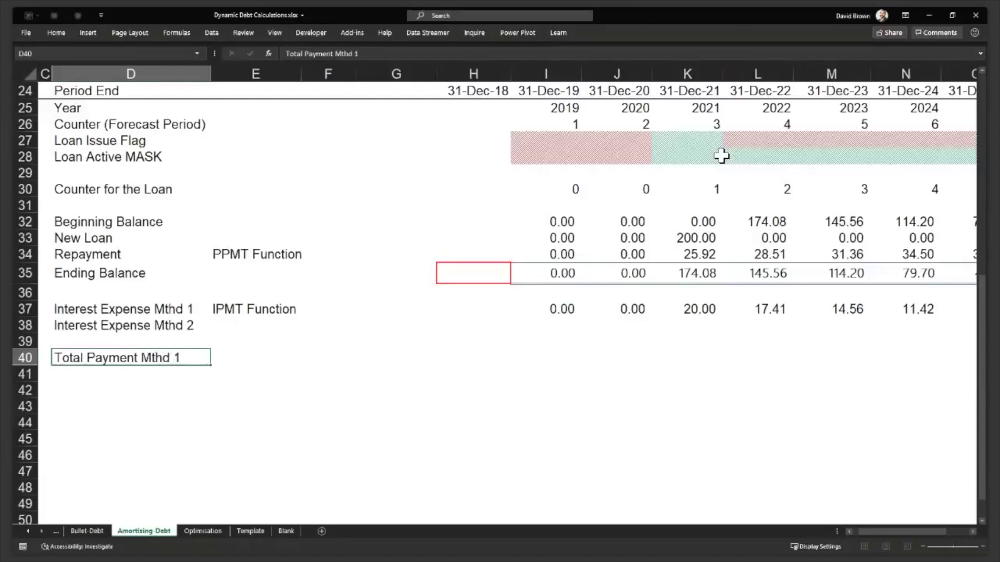
- Highlight the Total Payment value in E18 with a yellow fill
{"action": "key", "text": "Return"}
{"action": "key", "text": "Up"}
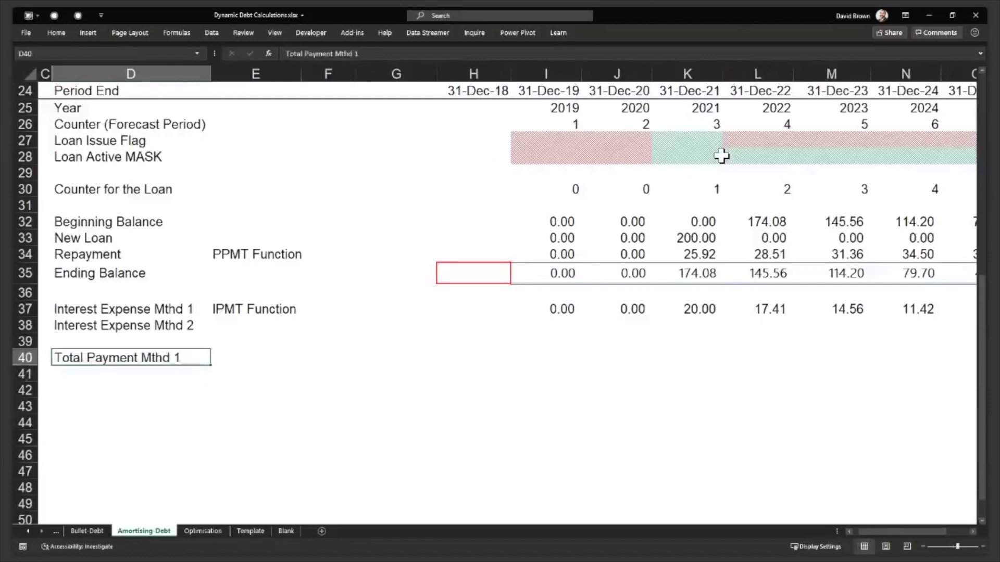
{"action": "scroll", "coordinate": [277, 201], "scroll_direction": "up", "scroll_amount": 2}
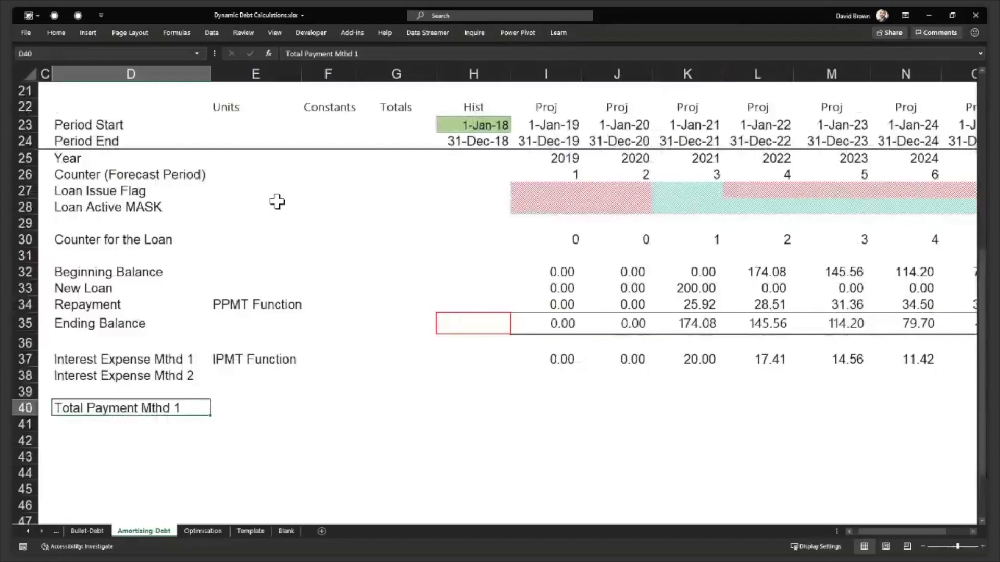
{"action": "scroll", "coordinate": [277, 201], "scroll_direction": "up", "scroll_amount": 1}
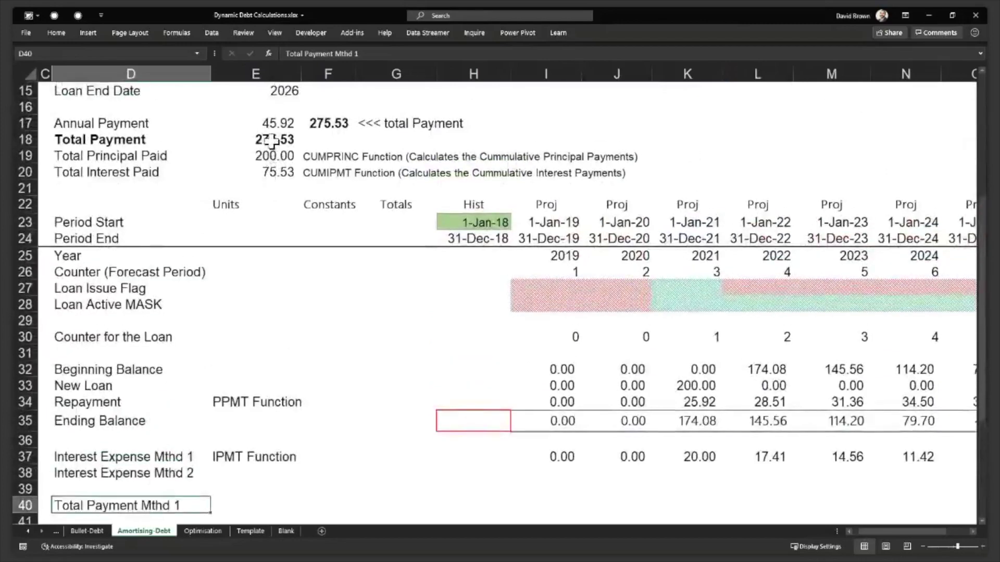
{"action": "left_click", "coordinate": [272, 141]}
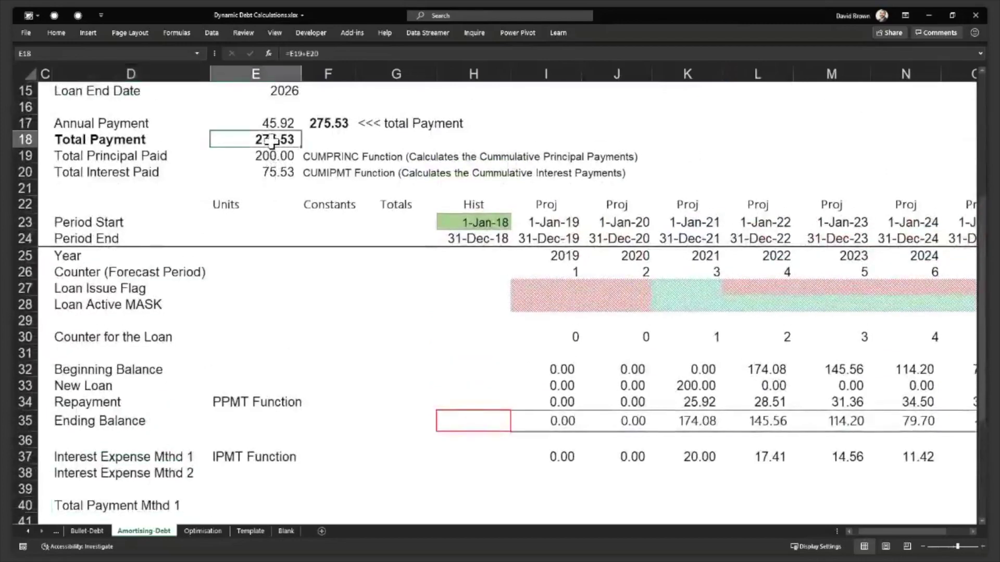
{"action": "left_click", "coordinate": [57, 33]}
{"action": "left_click", "coordinate": [175, 69]}
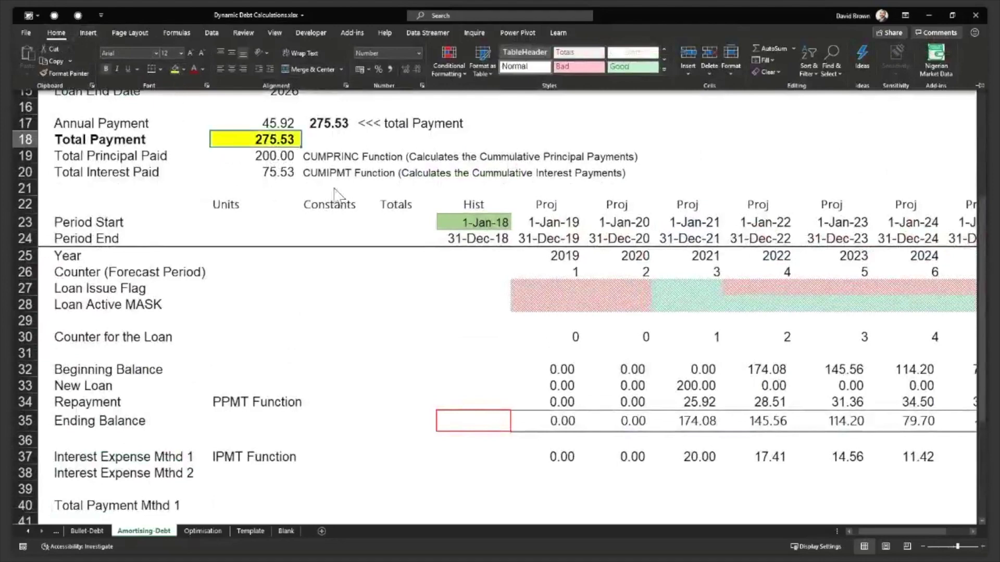
- Total the Repayment row across the projection years in G34 with =SUM(I34:R34)
{"action": "left_click", "coordinate": [286, 456]}
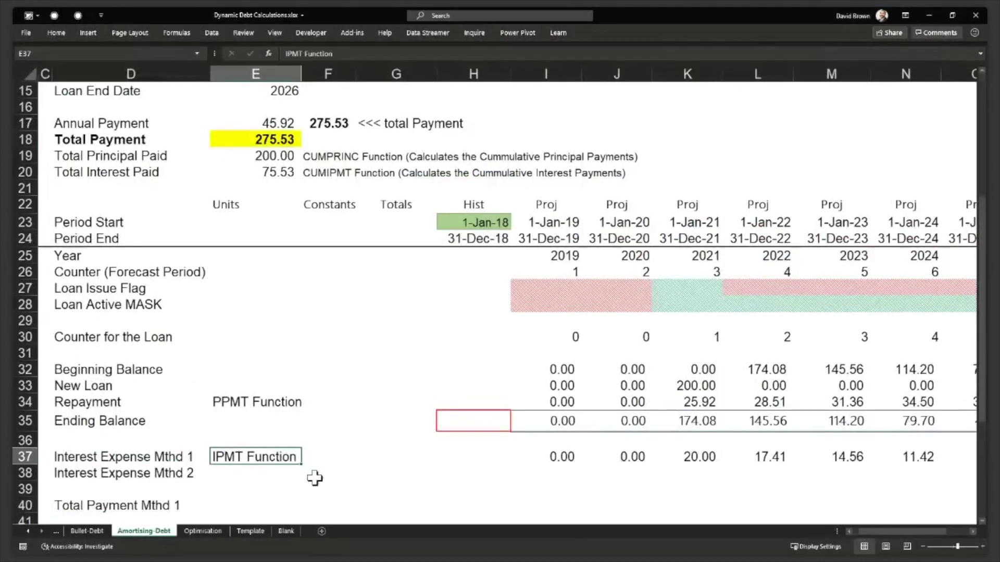
{"action": "scroll", "coordinate": [316, 472], "scroll_direction": "down", "scroll_amount": 1}
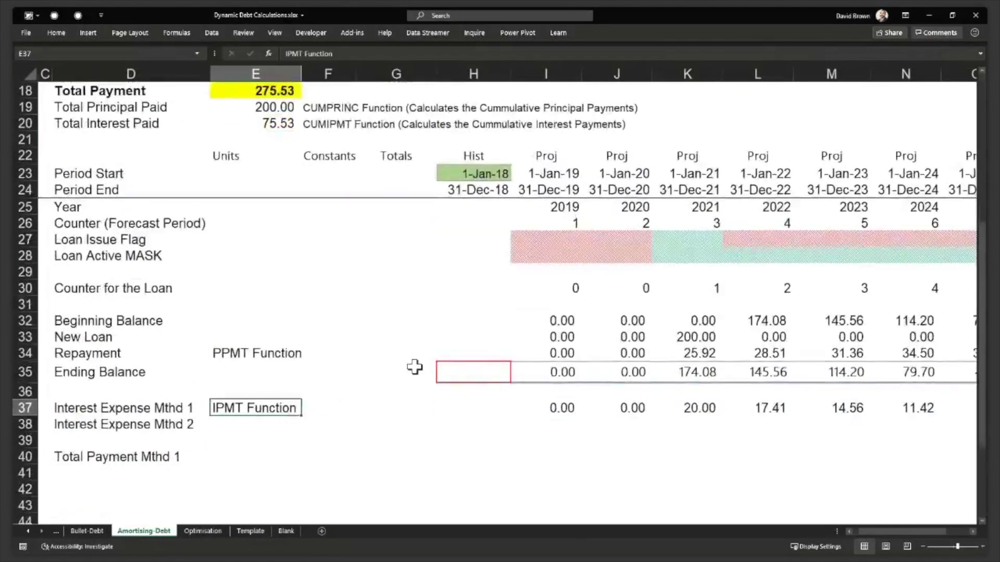
{"action": "left_click", "coordinate": [410, 351]}
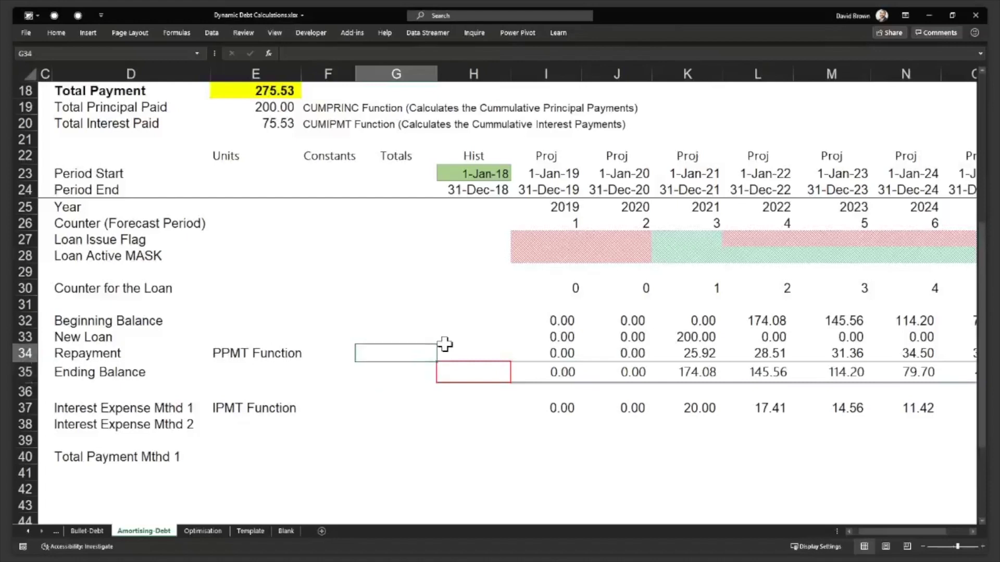
{"action": "key", "text": "alt+equal"}
{"action": "key", "text": "Right"}
{"action": "key", "text": "Right"}
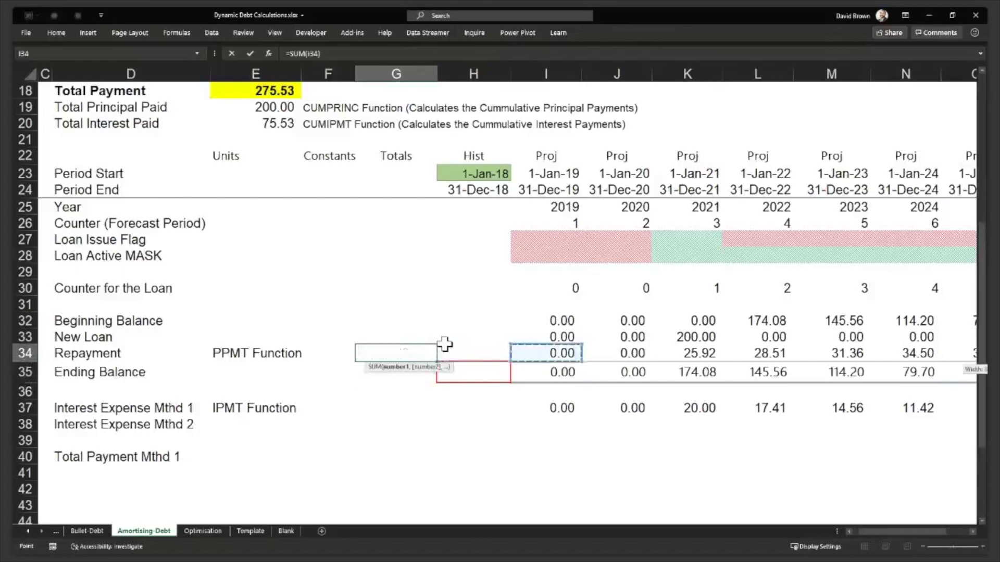
{"action": "key", "text": "ctrl+shift+Right"}
{"action": "key", "text": "Return"}
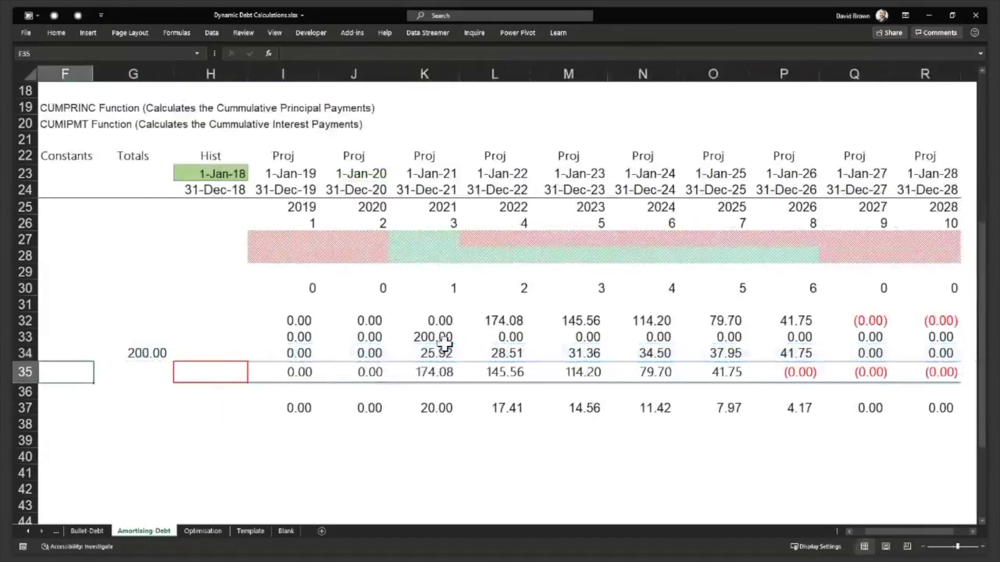
- Copy the G34 total formula to G37 so it sums the Interest Expense Mthd 1 row, =SUM(I37:R37)
{"action": "key", "text": "Left"}
{"action": "key", "text": "Left"}
{"action": "key", "text": "Right"}
{"action": "key", "text": "Right"}
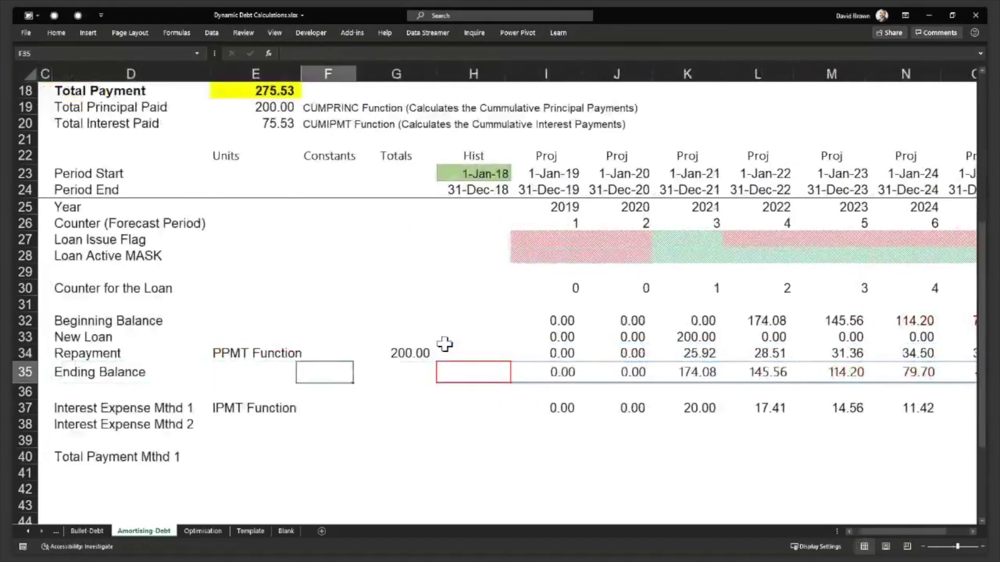
{"action": "key", "text": "Right"}
{"action": "key", "text": "Up"}
{"action": "key", "text": "Down"}
{"action": "key", "text": "Down"}
{"action": "key", "text": "Down"}
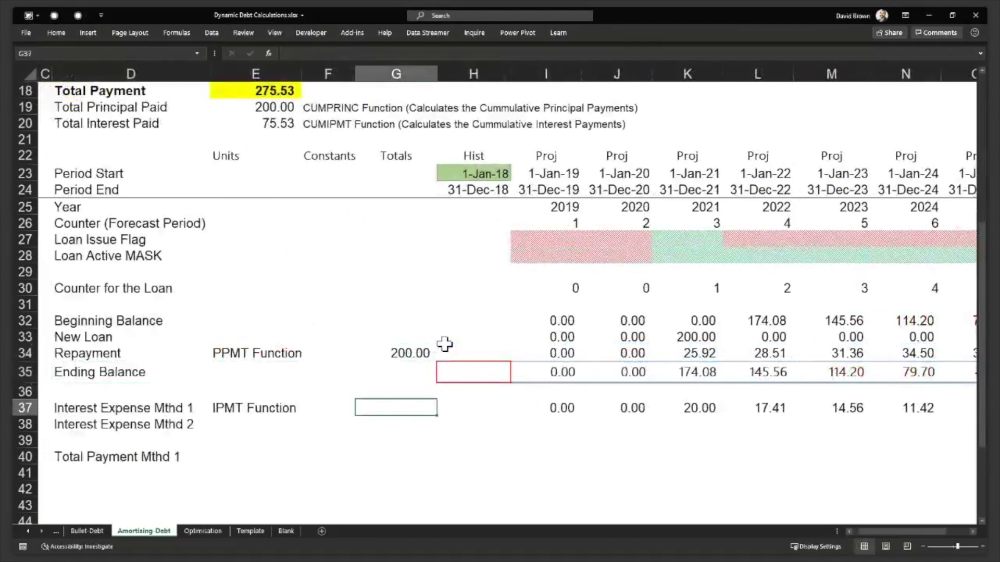
{"action": "key", "text": "Up"}
{"action": "key", "text": "Up"}
{"action": "key", "text": "Up"}
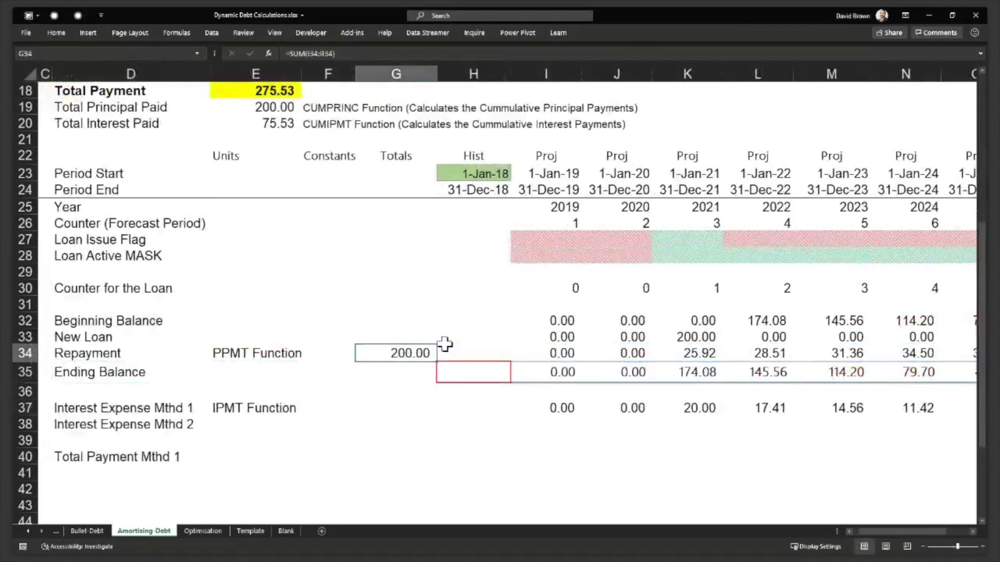
{"action": "key", "text": "ctrl+c"}
{"action": "key", "text": "Down"}
{"action": "key", "text": "Down"}
{"action": "key", "text": "Down"}
{"action": "key", "text": "Return"}
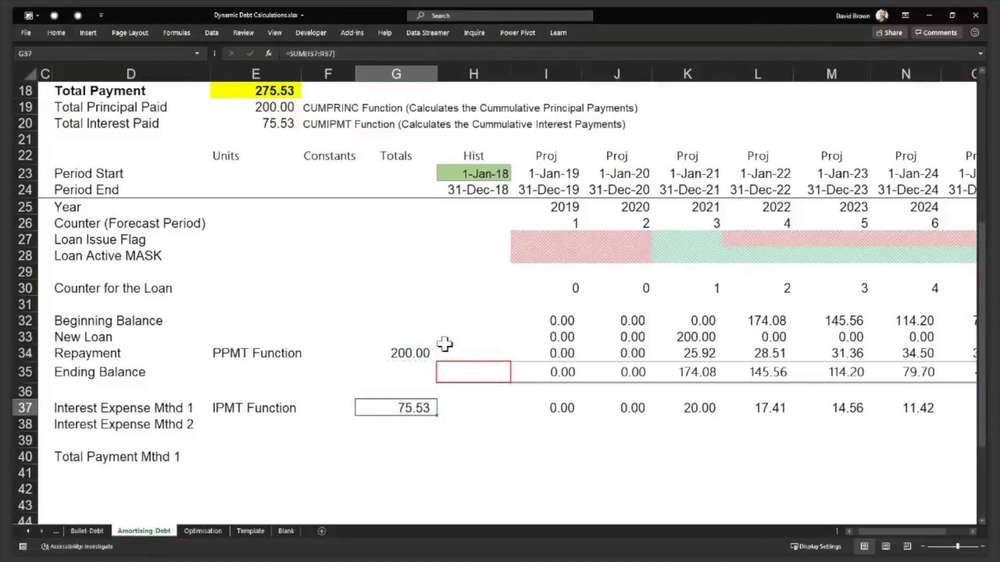
- Add the repayment and interest totals in G40 with =G34+G37 and make the result bold
{"action": "key", "text": "Down"}
{"action": "key", "text": "Down"}
{"action": "key", "text": "Down"}
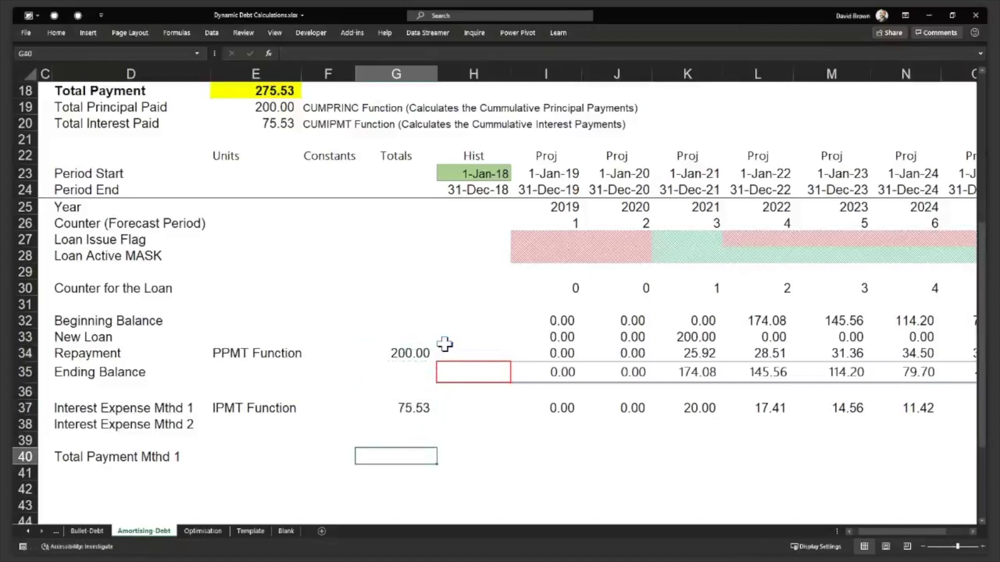
{"action": "type", "text": "="}
{"action": "key", "text": "Up"}
{"action": "key", "text": "Up"}
{"action": "key", "text": "Up"}
{"action": "key", "text": "Up"}
{"action": "key", "text": "Up"}
{"action": "key", "text": "Up"}
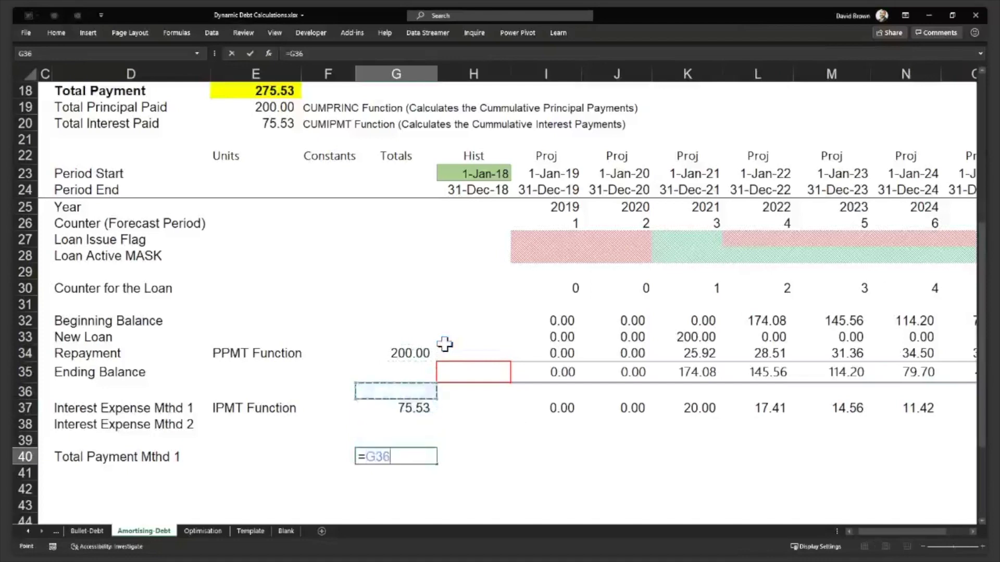
{"action": "type", "text": "+"}
{"action": "key", "text": "Up"}
{"action": "key", "text": "Up"}
{"action": "key", "text": "Up"}
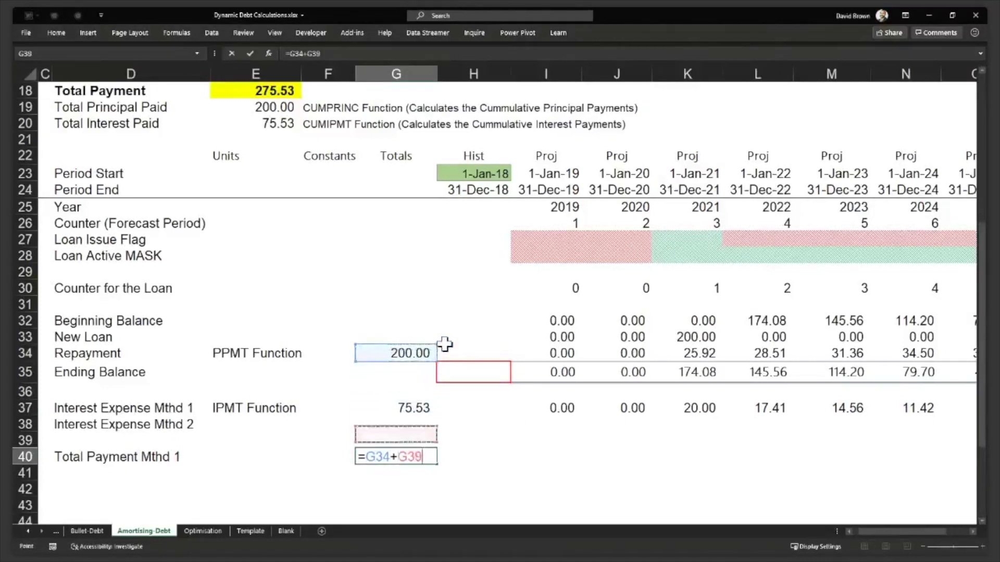
{"action": "key", "text": "Return"}
{"action": "key", "text": "Up"}
{"action": "key", "text": "ctrl+b"}
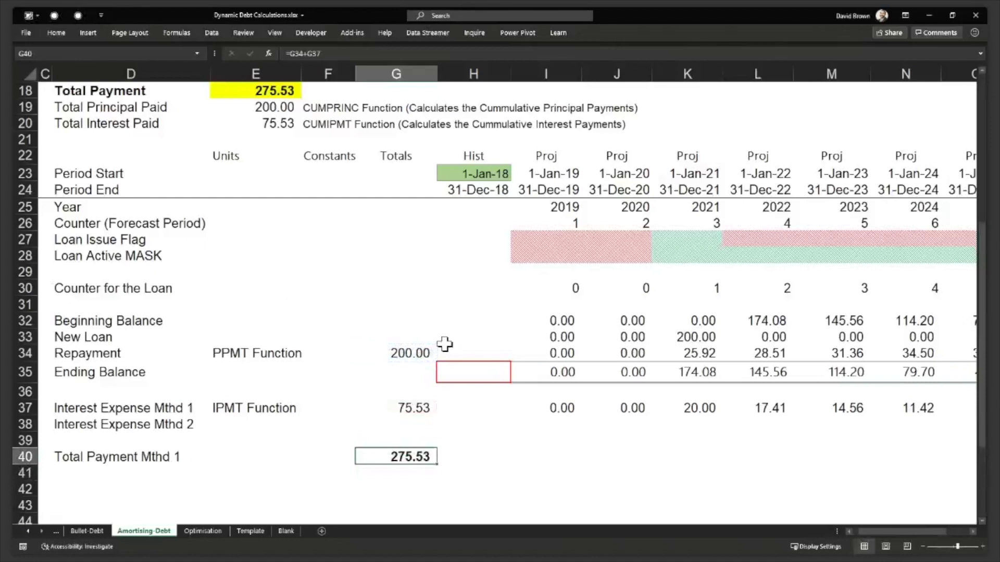
- Fill the D40 label down one row to create "Total Payment Mthd 2" in D41
{"action": "key", "text": "Left"}
{"action": "key", "text": "Left"}
{"action": "key", "text": "Left"}
{"action": "key", "text": "shift+Right"}
{"action": "key", "text": "shift+Right"}
{"action": "key", "text": "shift+Right"}
{"action": "key", "text": "Left"}
{"action": "key", "text": "shift+Right"}
{"action": "key", "text": "shift+Left"}
{"action": "key", "text": "Right"}
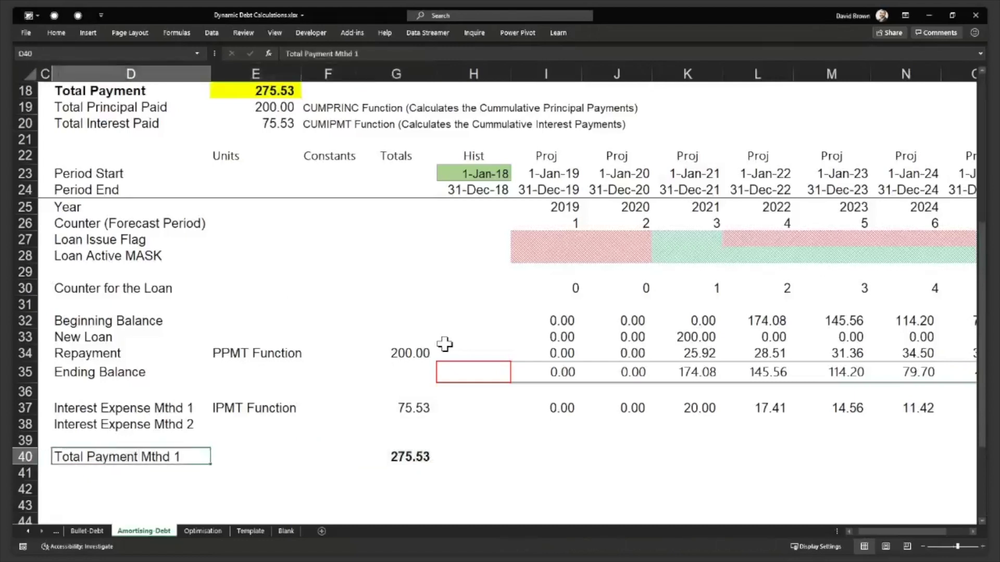
{"action": "left_click_drag", "start_coordinate": [211, 464], "coordinate": [207, 478]}
- Examine the 2021 beginning balance, new loan and ending balance in column K as the basis for the second interest method
{"action": "left_click", "coordinate": [185, 426]}
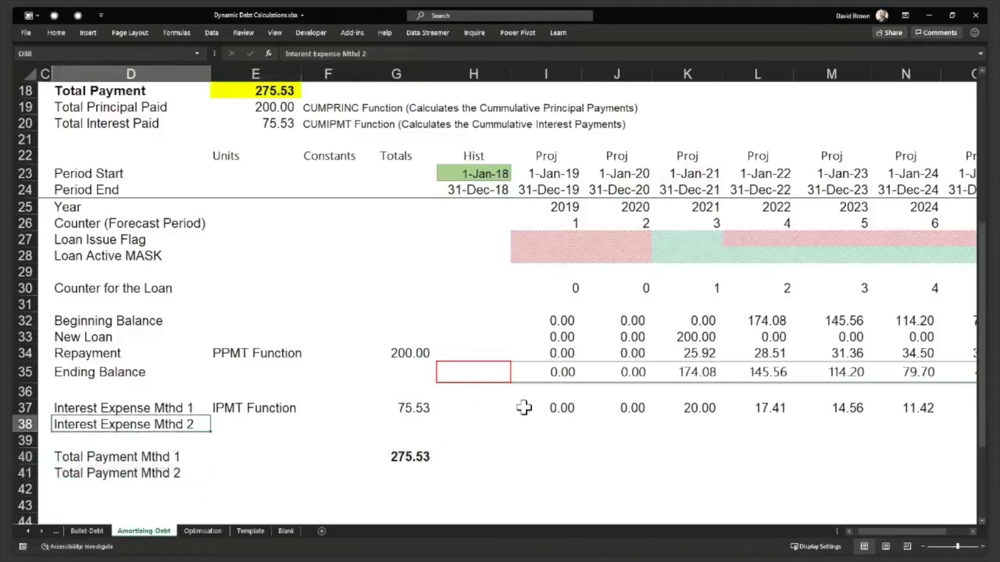
{"action": "left_click", "coordinate": [547, 422]}
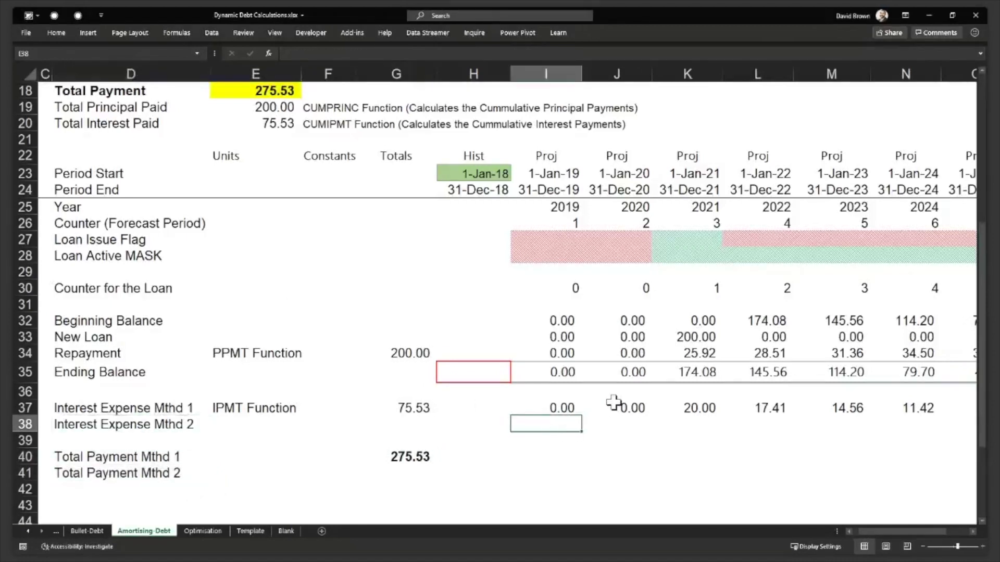
{"action": "key", "text": "Right"}
{"action": "key", "text": "Right"}
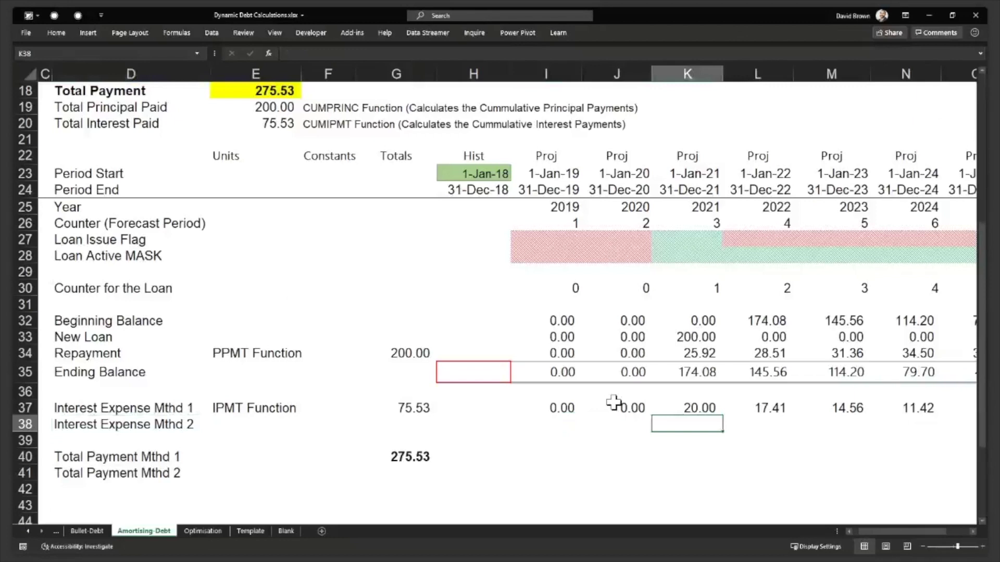
{"action": "key", "text": "Up"}
{"action": "key", "text": "Up"}
{"action": "key", "text": "Up"}
{"action": "key", "text": "Up"}
{"action": "key", "text": "Up"}
{"action": "key", "text": "Up"}
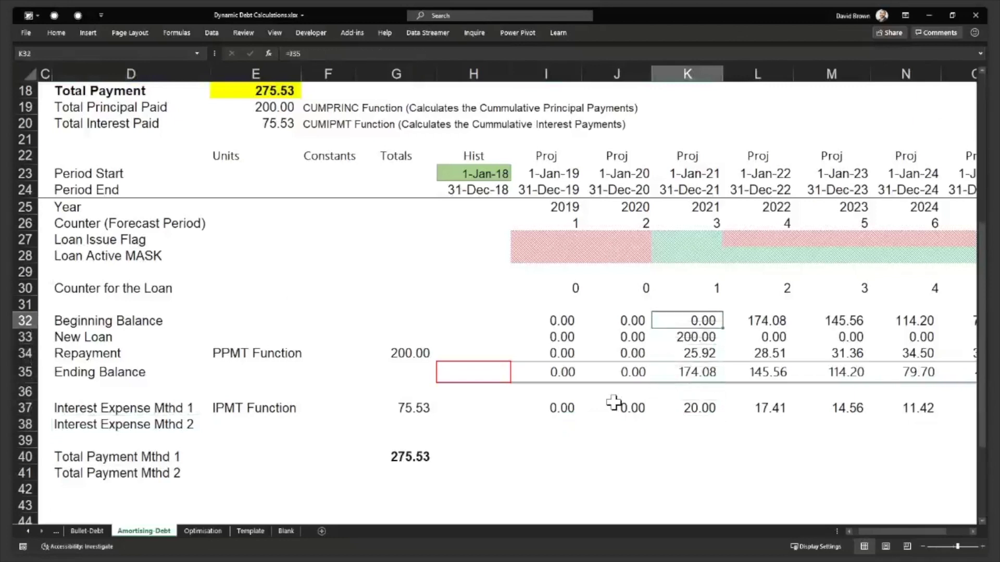
{"action": "key", "text": "Down"}
{"action": "key", "text": "Down"}
{"action": "key", "text": "Down"}
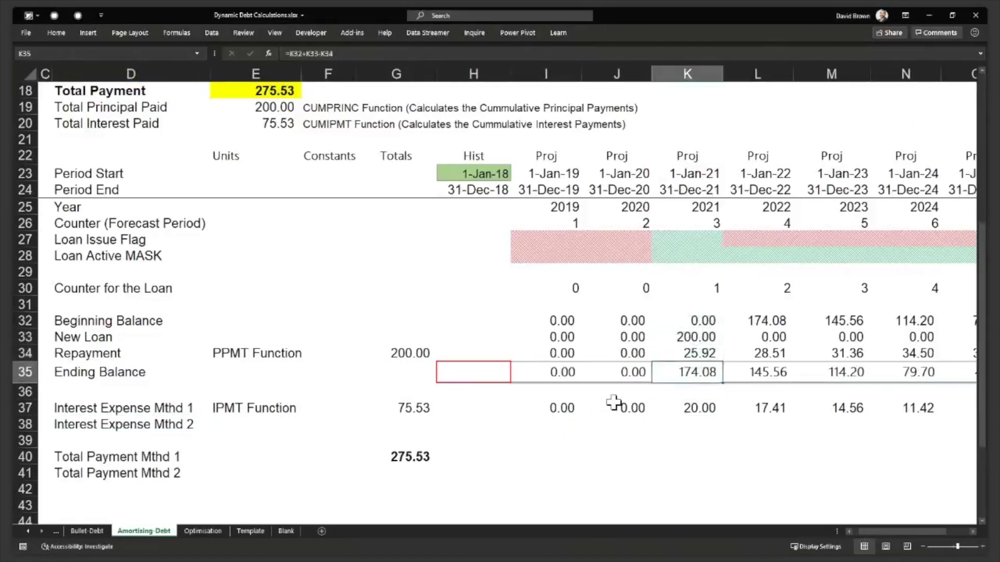
{"action": "key", "text": "Up"}
{"action": "key", "text": "Up"}
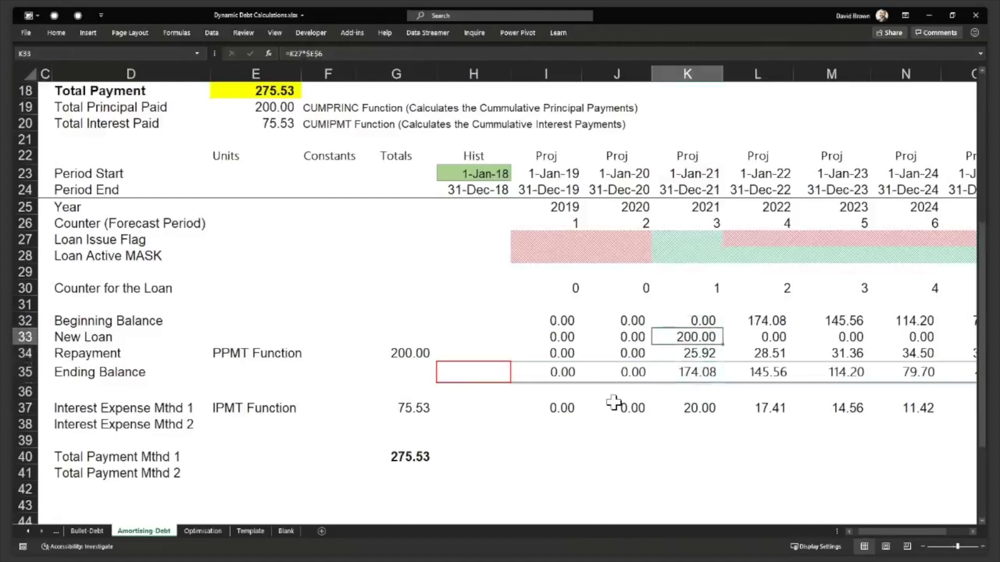
{"action": "key", "text": "shift+Up"}
{"action": "key", "text": "Up"}
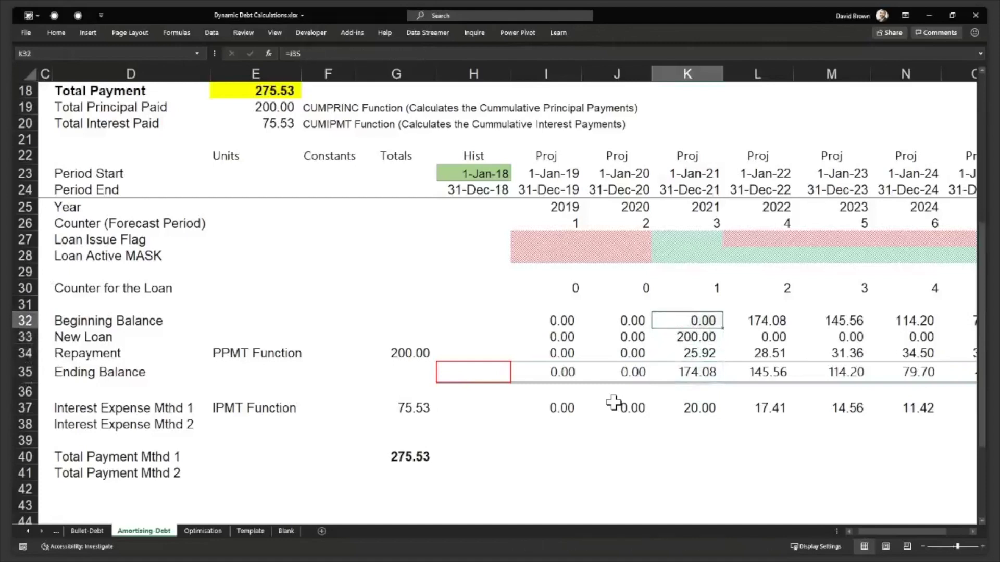
{"action": "key", "text": "shift+Down"}
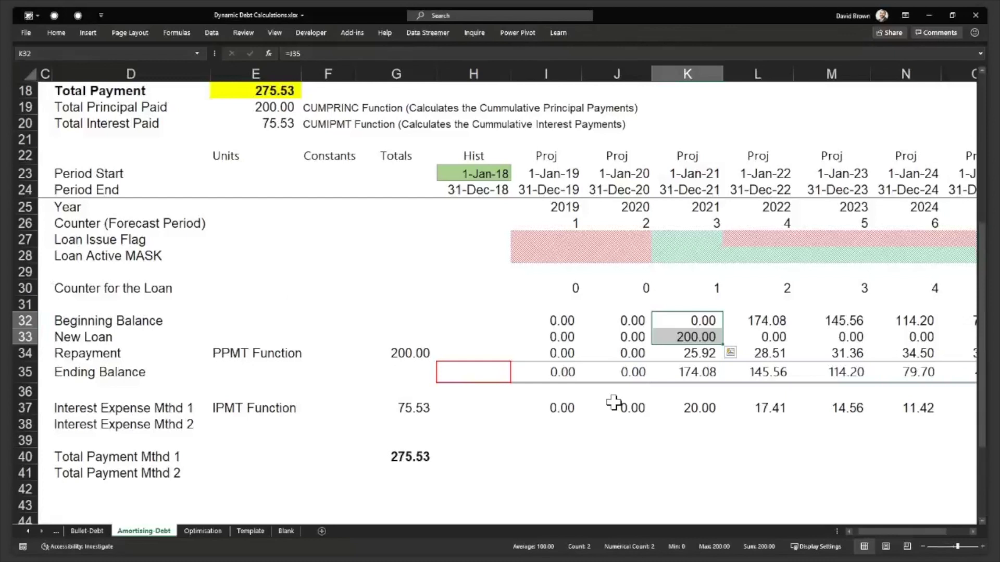
{"action": "key", "text": "Down"}
{"action": "key", "text": "Down"}
{"action": "key", "text": "Down"}
{"action": "key", "text": "Down"}
{"action": "key", "text": "Down"}
{"action": "key", "text": "Down"}
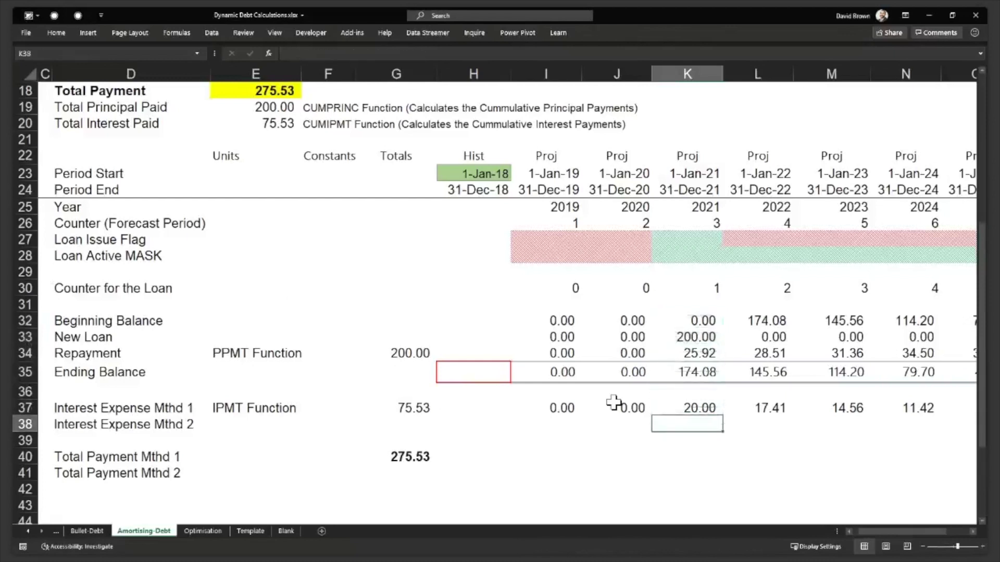
- Calculate the 2021 Interest Expense Mthd 2 in K38 with =SUM(K32:K33)*$E$9, multiplying beginning balance plus new loan by the interest rate
{"action": "key", "text": "Down"}
{"action": "key", "text": "Up"}
{"action": "type", "text": "="}
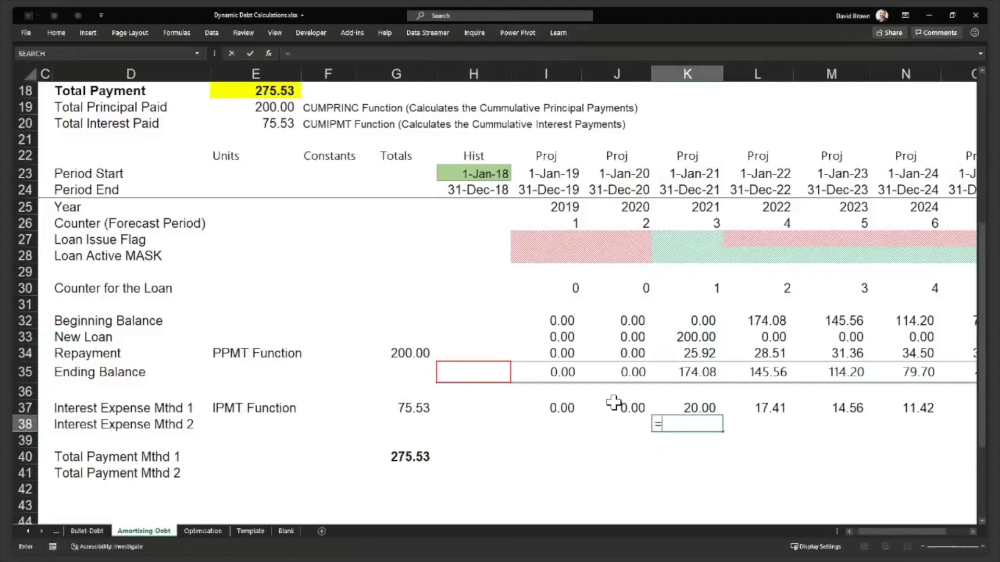
{"action": "type", "text": "Sum"}
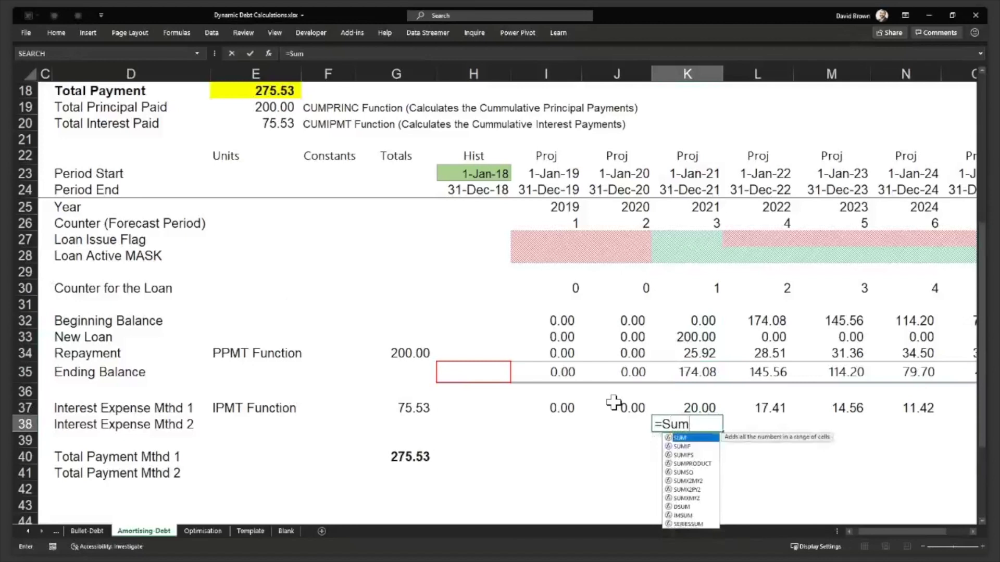
{"action": "type", "text": "9"}
{"action": "key", "text": "BackSpace"}
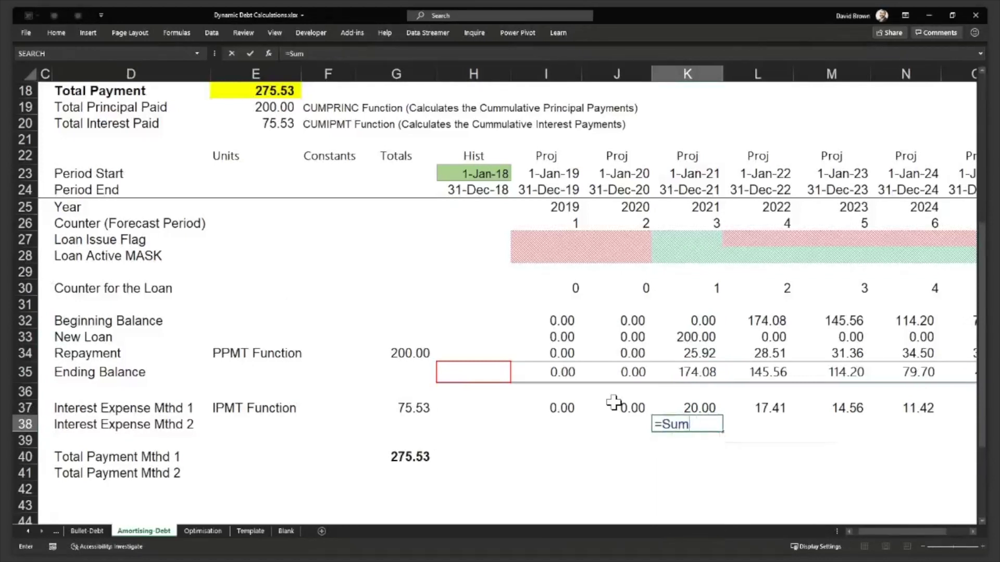
{"action": "type", "text": "("}
{"action": "key", "text": "Up"}
{"action": "key", "text": "Up"}
{"action": "key", "text": "Up"}
{"action": "key", "text": "Up"}
{"action": "key", "text": "Up"}
{"action": "key", "text": "Up"}
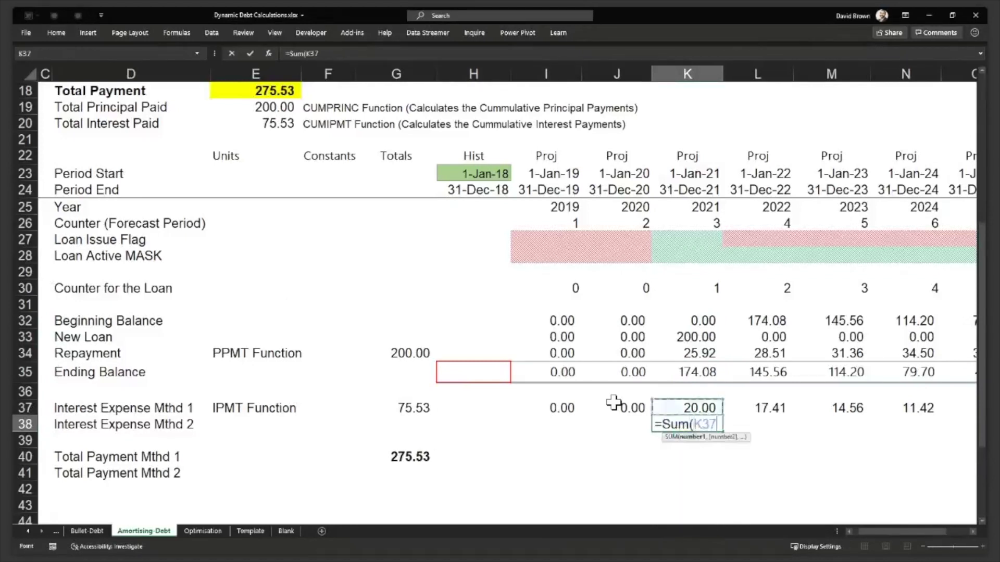
{"action": "key", "text": "shift+Down"}
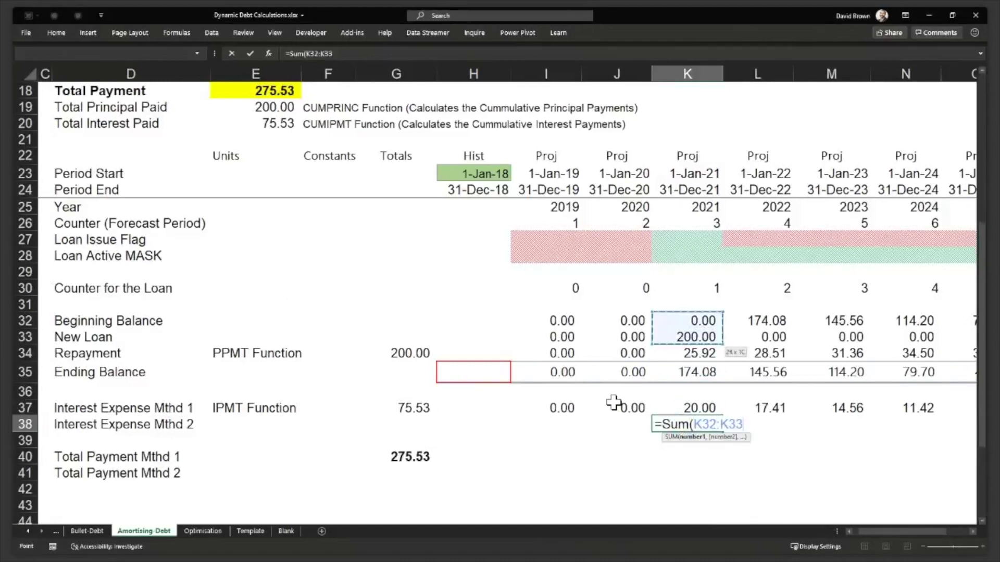
{"action": "type", "text": ")*"}
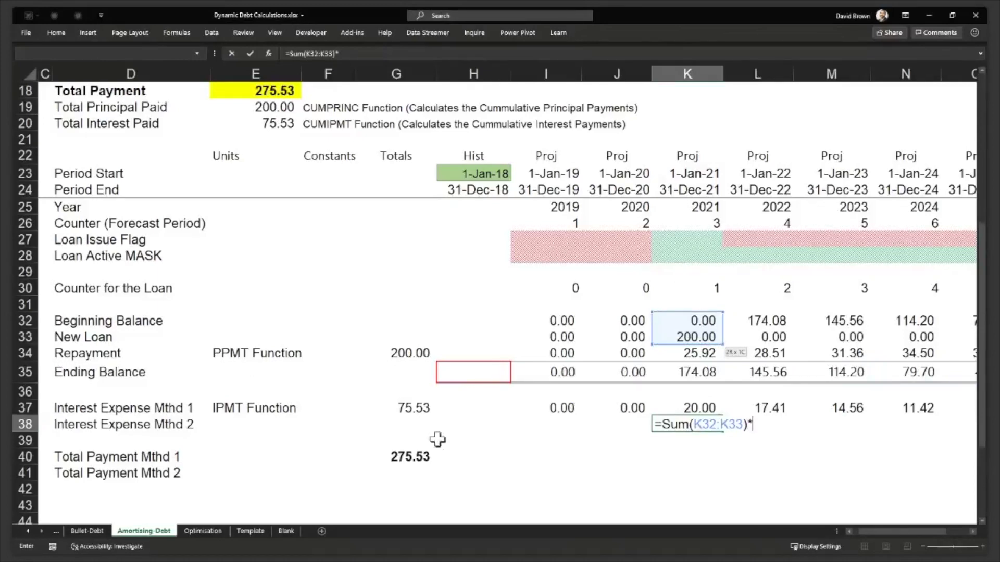
{"action": "scroll", "coordinate": [260, 156], "scroll_direction": "up", "scroll_amount": 5}
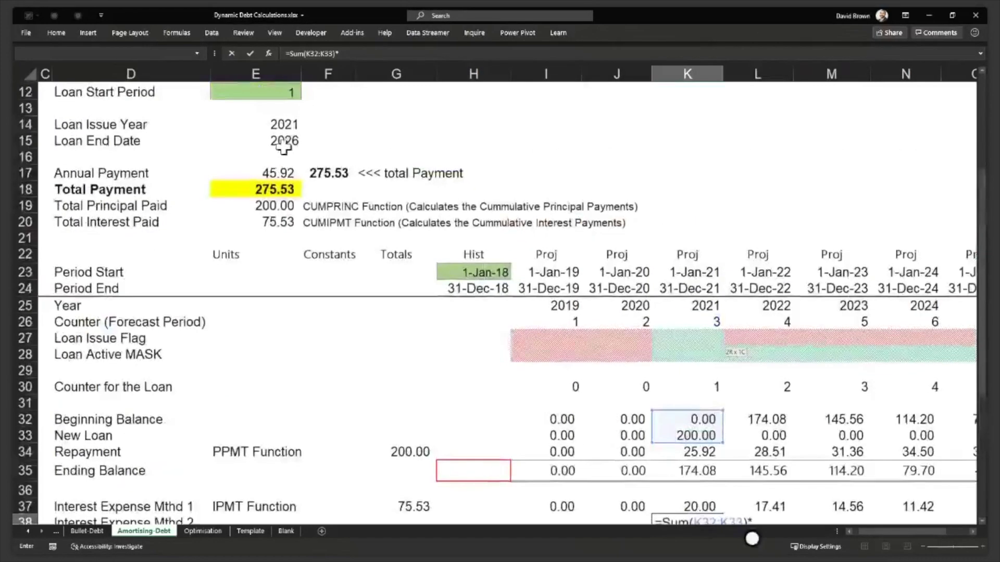
{"action": "left_click", "coordinate": [279, 190]}
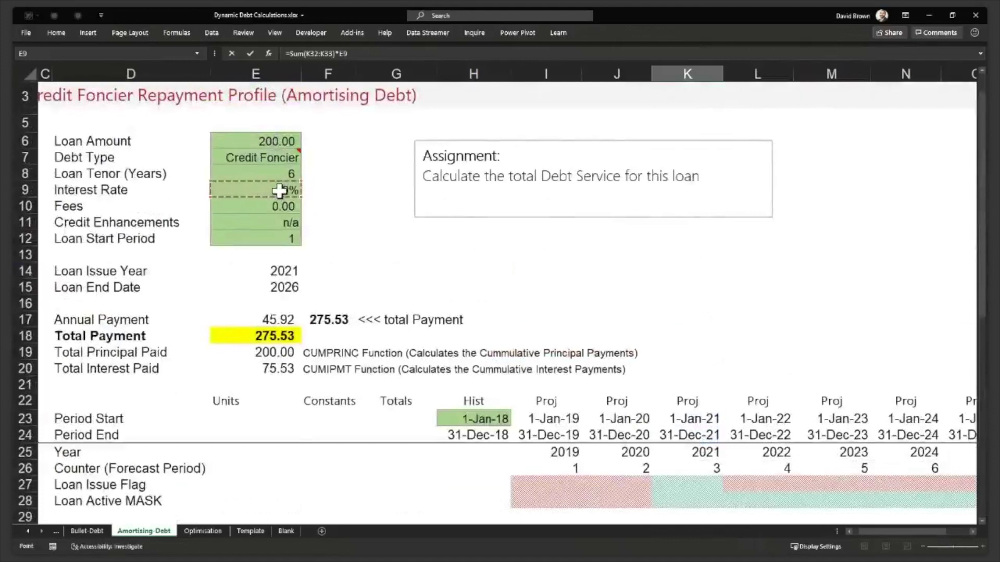
{"action": "key", "text": "F4"}
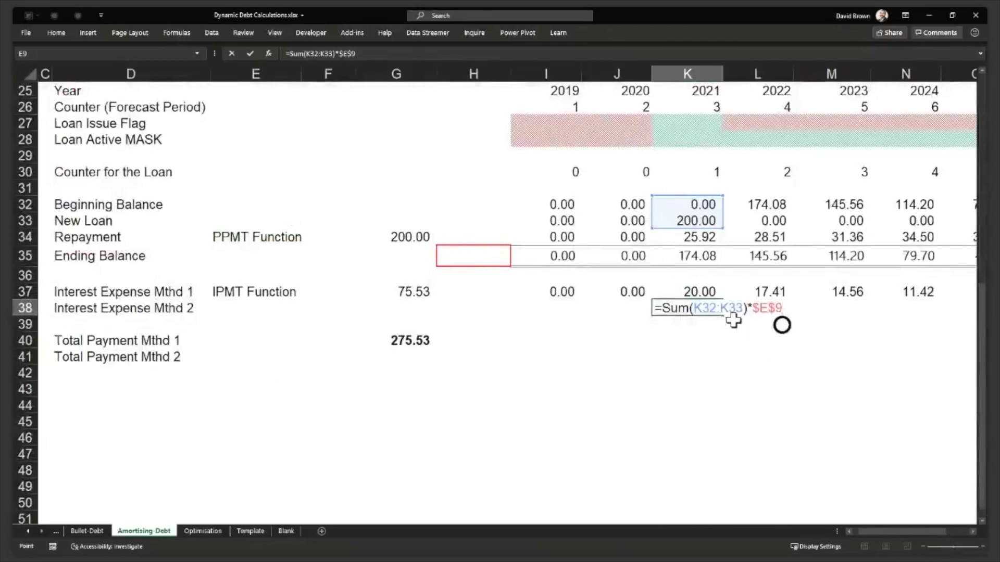
{"action": "key", "text": "ctrl+Return"}
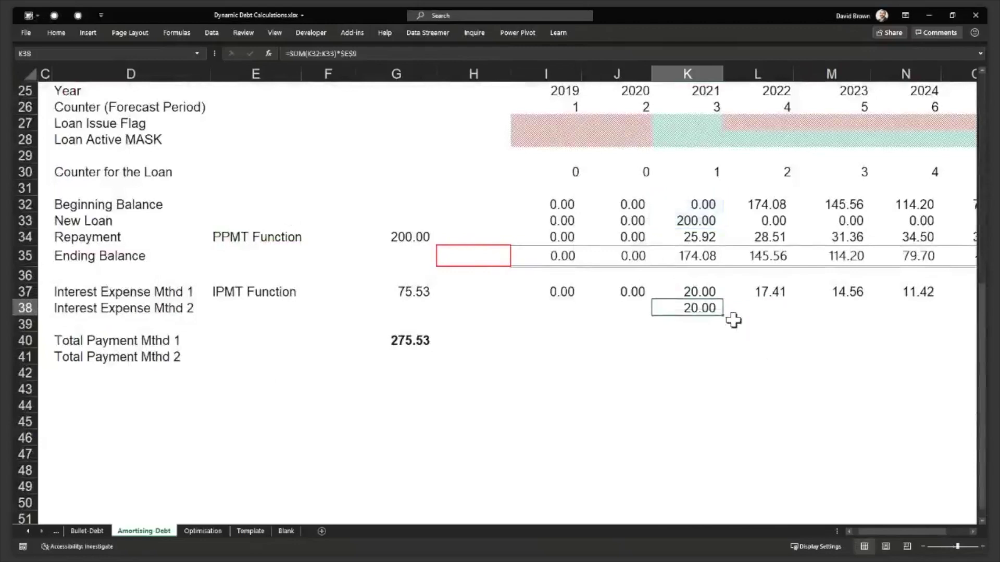
- Fill the K38 interest formula right through N38
{"action": "key", "text": "shift+Right"}
{"action": "key", "text": "shift+Right"}
{"action": "key", "text": "shift+Right"}
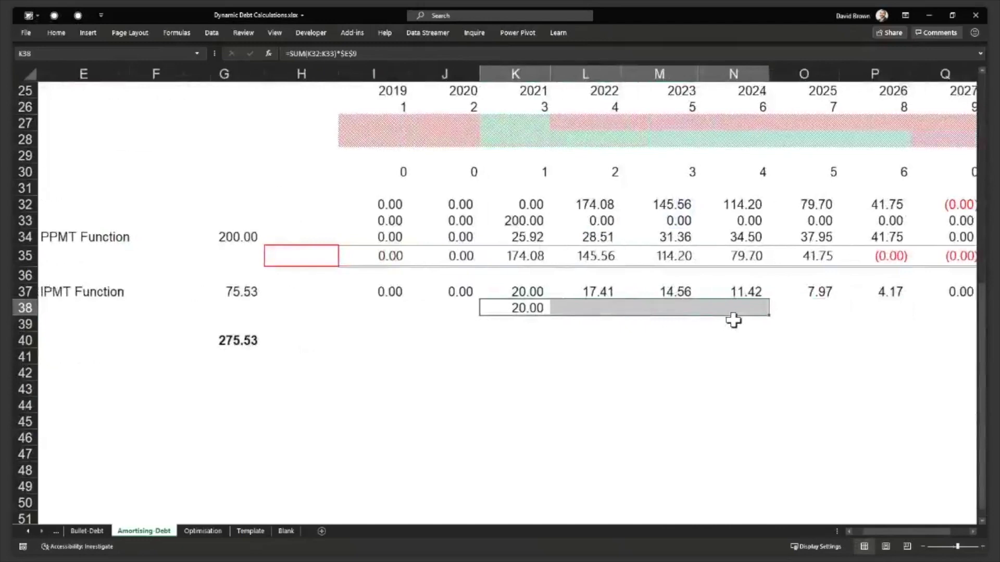
{"action": "key", "text": "ctrl+r"}
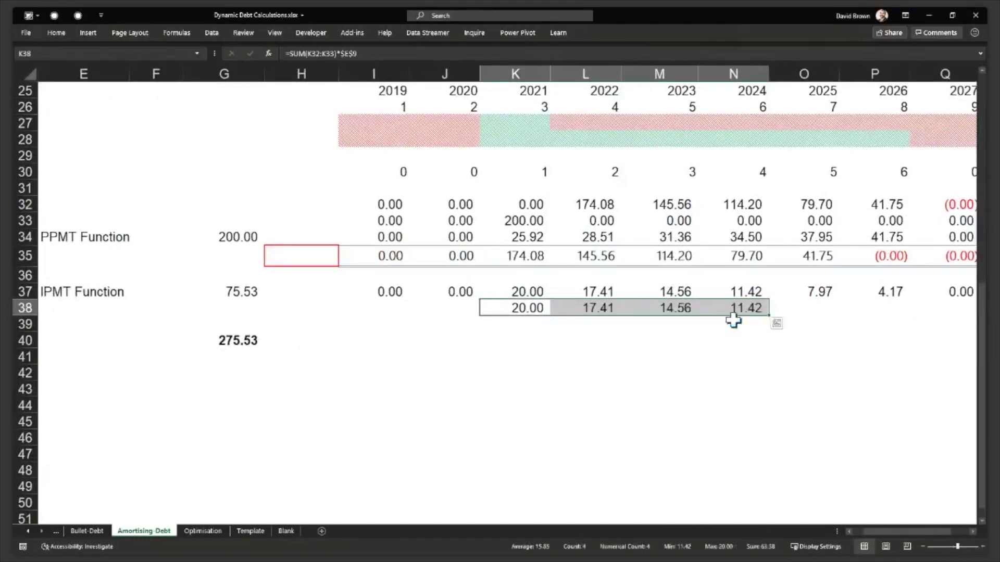
- Copy the K38 interest formula across every projection year of the Interest Expense Mthd 2 row, I38:R38
{"action": "key", "text": "Left"}
{"action": "key", "text": "Right"}
{"action": "key", "text": "ctrl+c"}
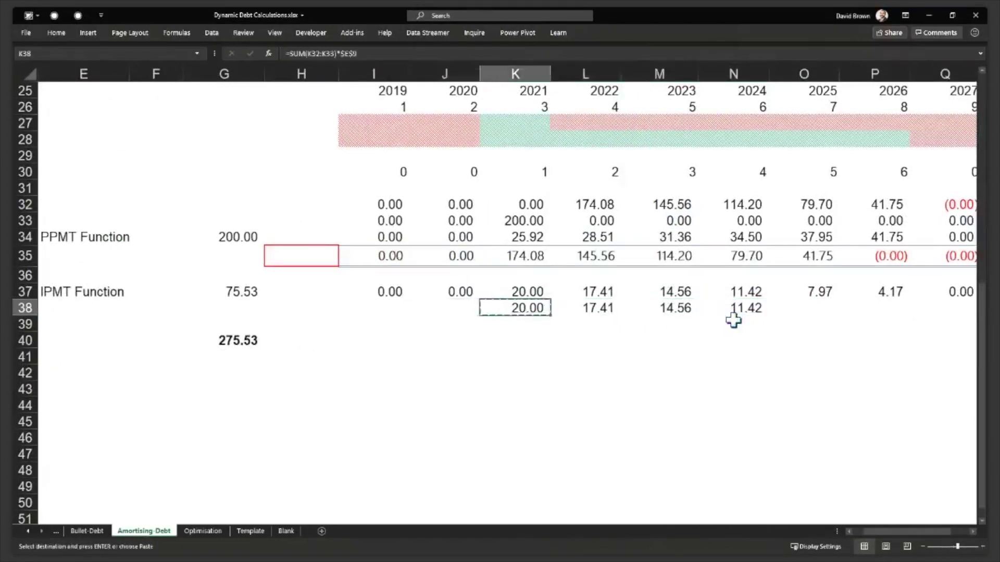
{"action": "key", "text": "Left"}
{"action": "key", "text": "Left"}
{"action": "key", "text": "shift+Right"}
{"action": "key", "text": "shift+Right"}
{"action": "key", "text": "shift+Right"}
{"action": "key", "text": "shift+Right"}
{"action": "key", "text": "shift+Right"}
{"action": "key", "text": "shift+Right"}
{"action": "key", "text": "shift+Right"}
{"action": "key", "text": "shift+Right"}
{"action": "key", "text": "shift+Right"}
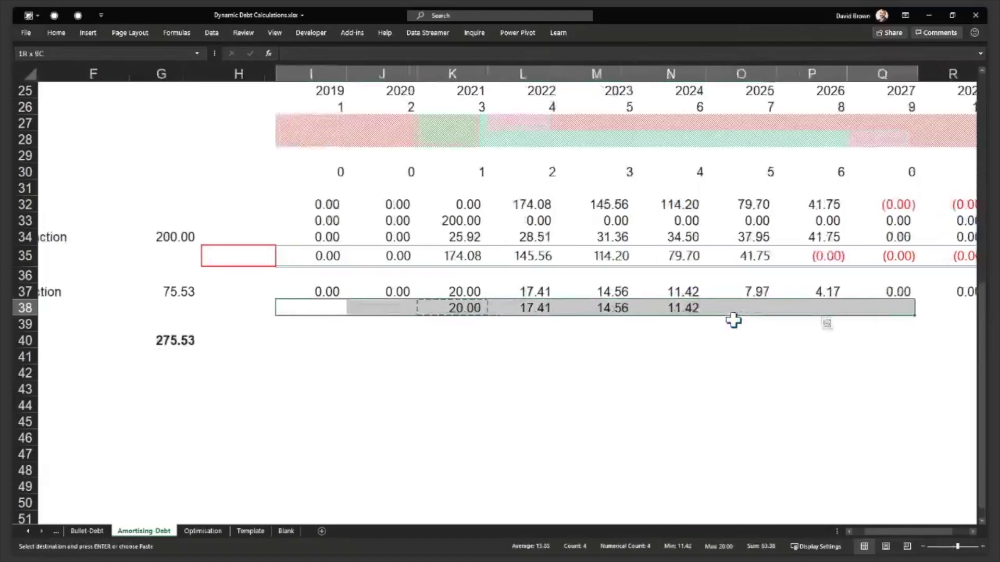
{"action": "key", "text": "Return"}
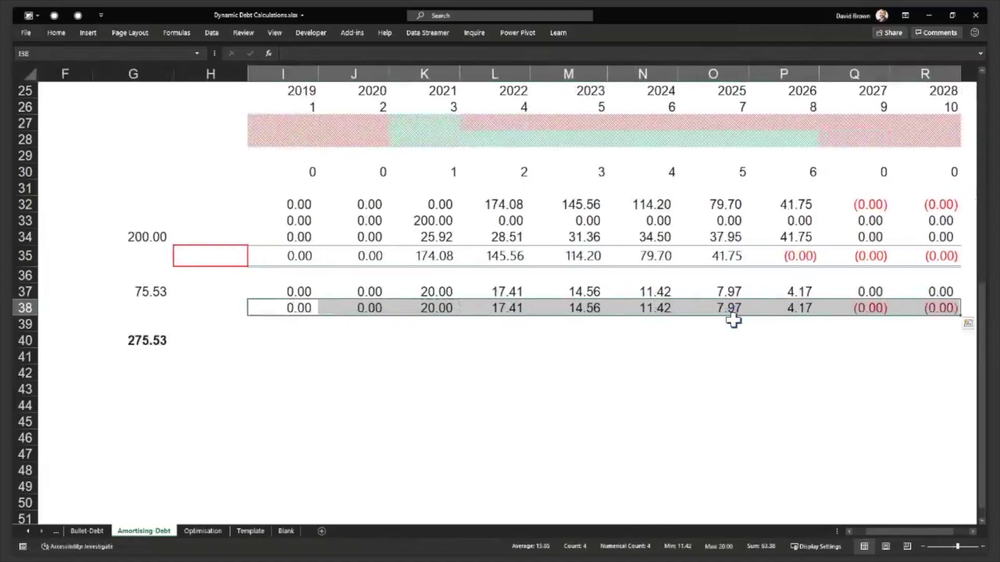
- Enter the note "Beginning Bal * Rate" in E38 beside the Interest Expense Mthd 2 label
{"action": "key", "text": "Left"}
{"action": "key", "text": "Left"}
{"action": "key", "text": "Left"}
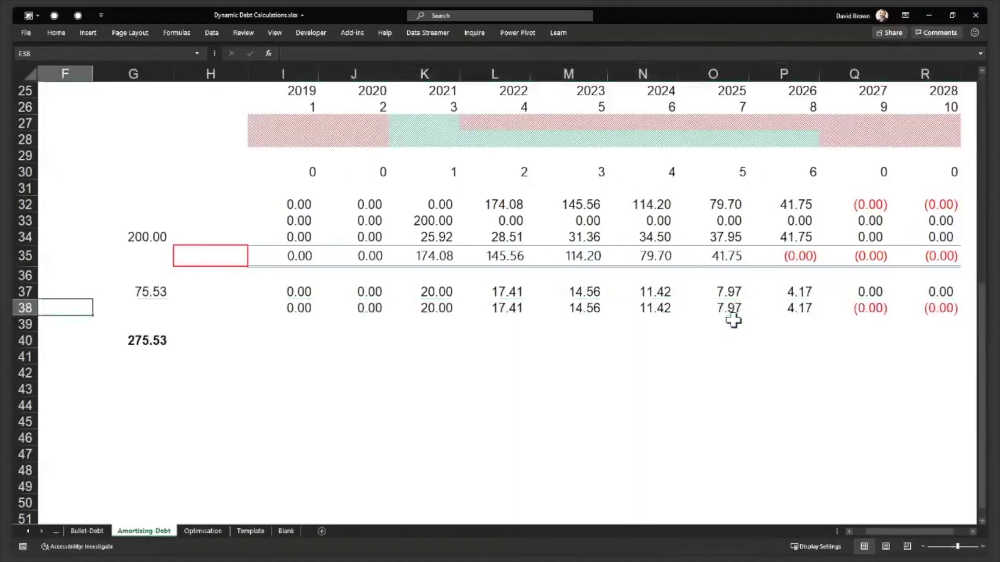
{"action": "key", "text": "Left"}
{"action": "key", "text": "Left"}
{"action": "key", "text": "Right"}
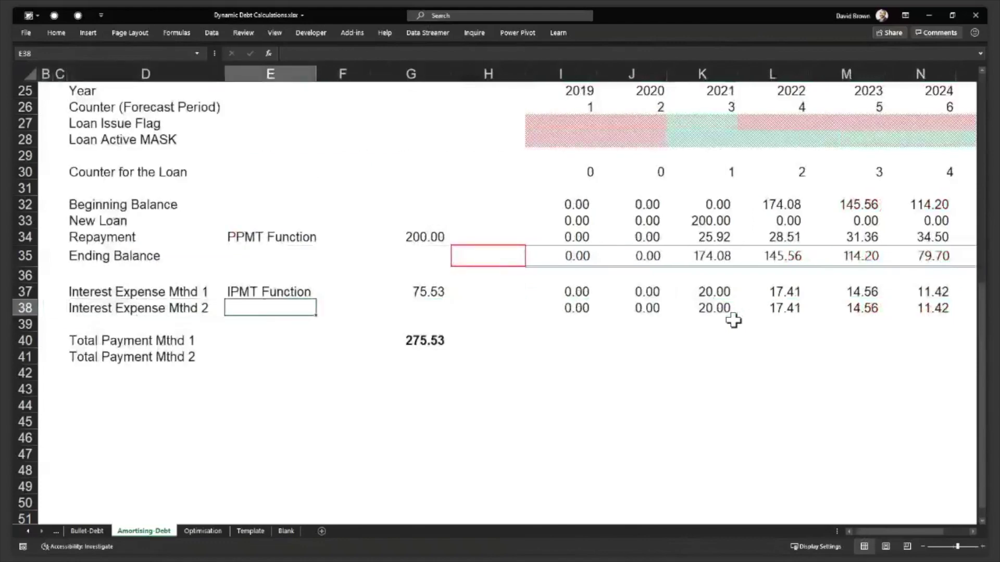
{"action": "type", "text": "Beg"}
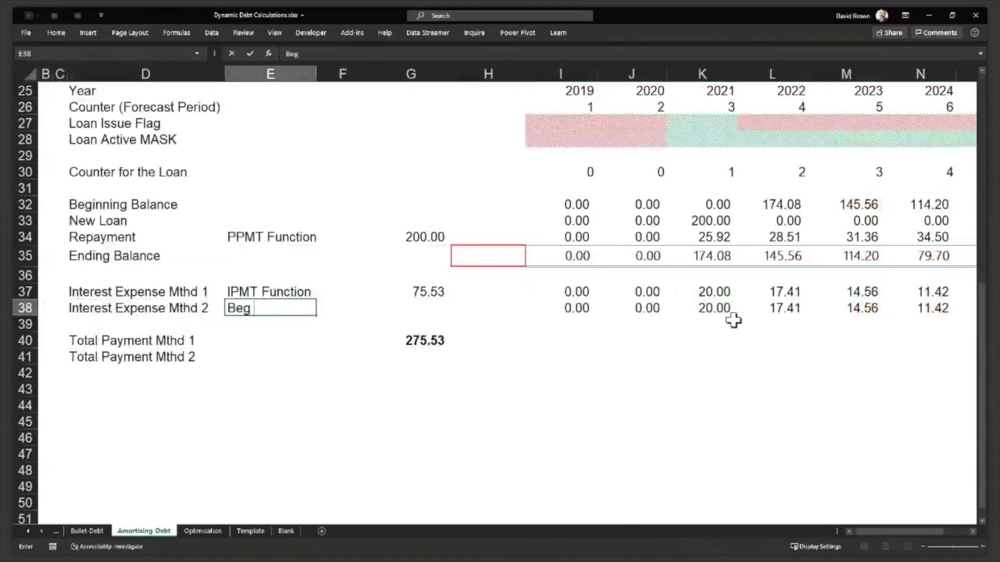
{"action": "type", "text": "innin"}
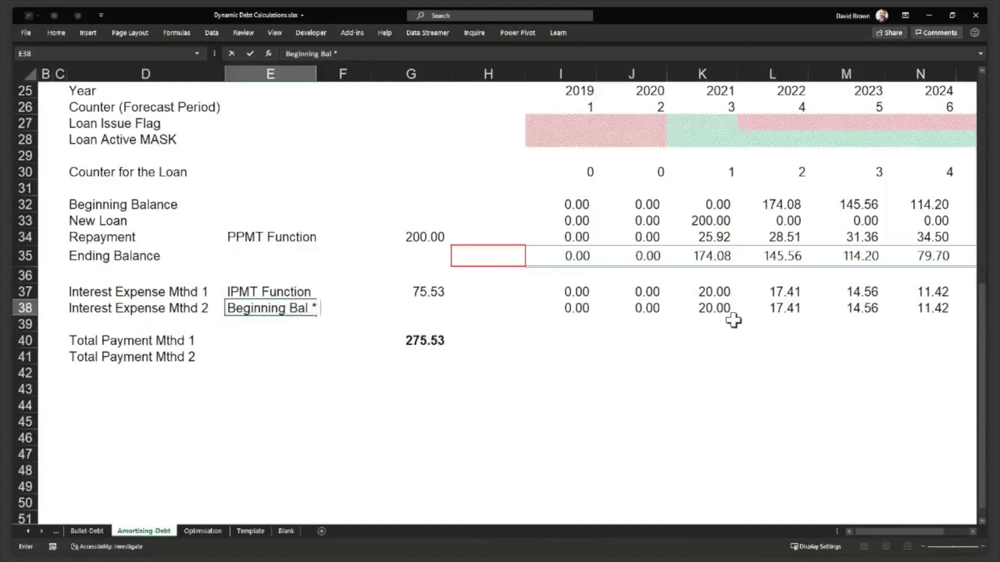
{"action": "key", "text": "Return"}
- Format the method notes in E34:E38 with font size 10 and red font colour
{"action": "key", "text": "Up"}
{"action": "key", "text": "Up"}
{"action": "key", "text": "Up"}
{"action": "key", "text": "Up"}
{"action": "key", "text": "Up"}
{"action": "key", "text": "shift+Down"}
{"action": "key", "text": "shift+Down"}
{"action": "key", "text": "shift+Down"}
{"action": "key", "text": "shift+Down"}
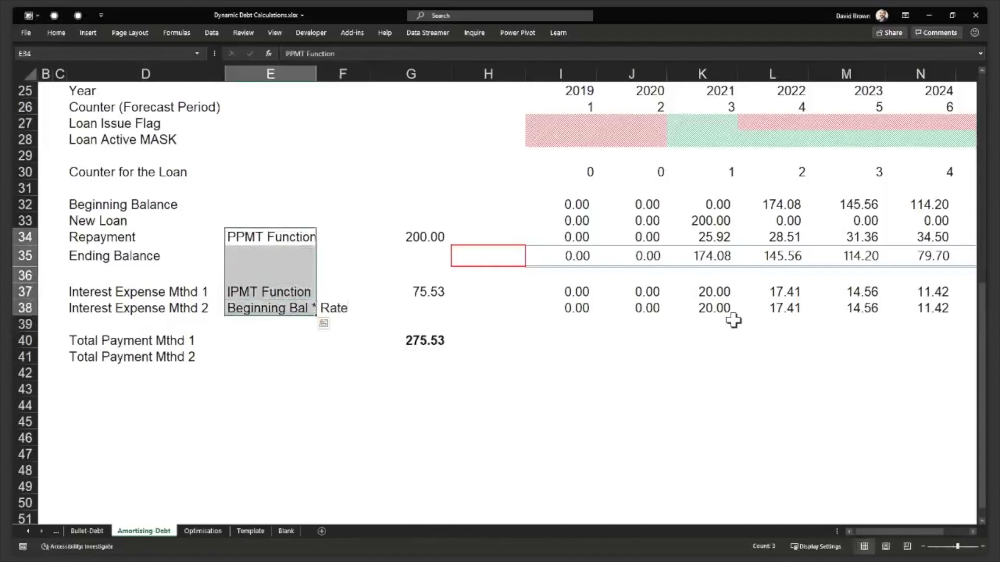
{"action": "left_click", "coordinate": [55, 33]}
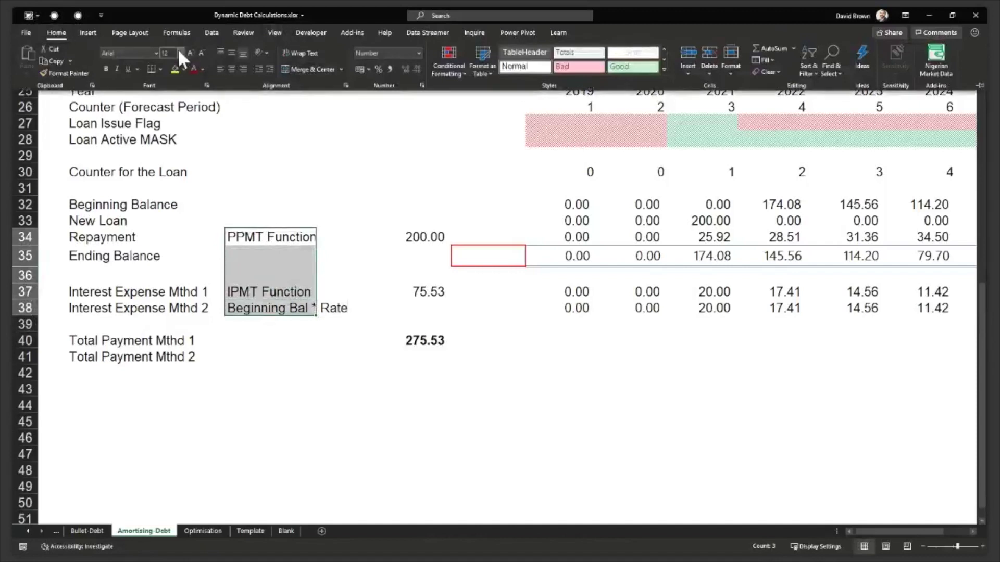
{"action": "left_click", "coordinate": [177, 51]}
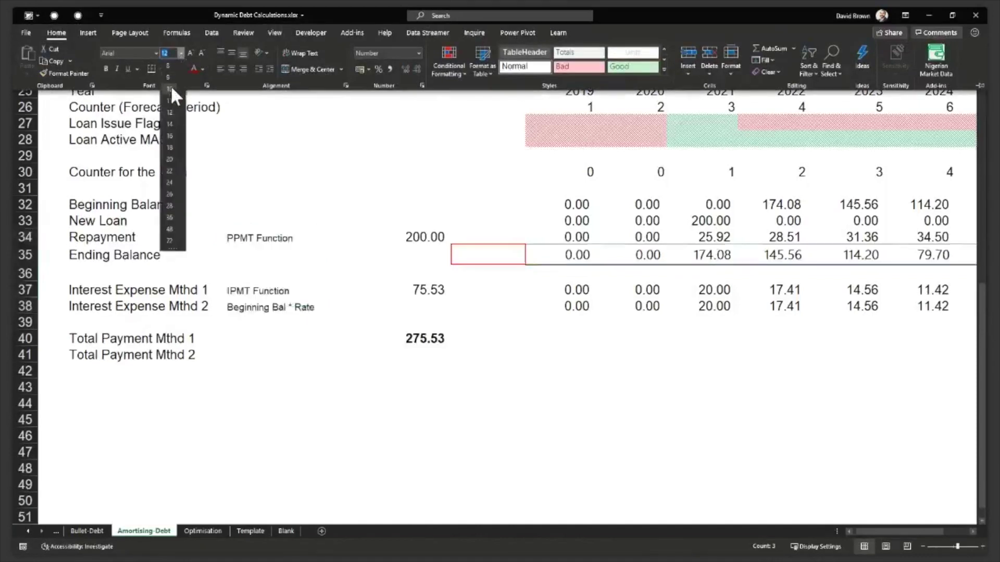
{"action": "left_click", "coordinate": [171, 88]}
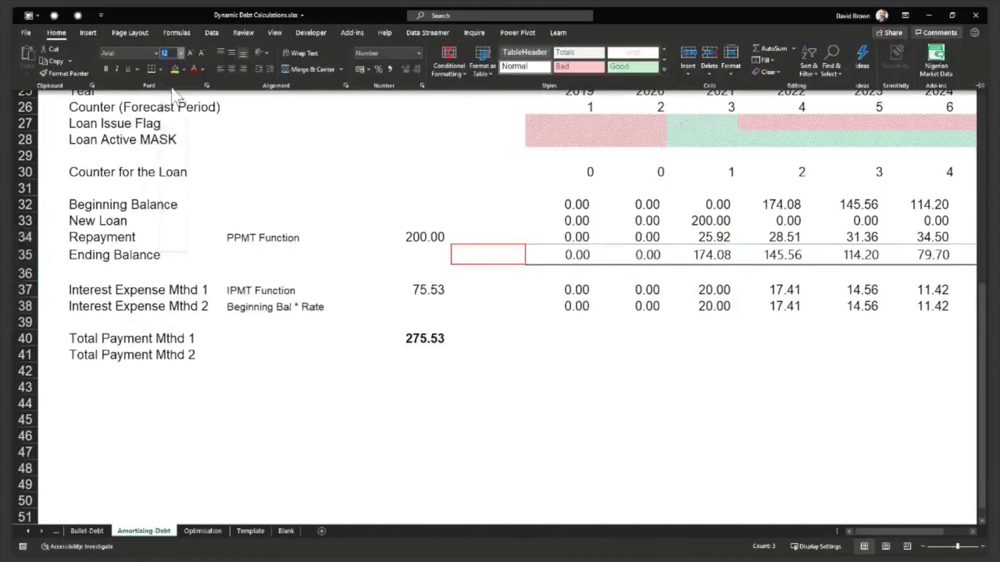
{"action": "left_click", "coordinate": [195, 68]}
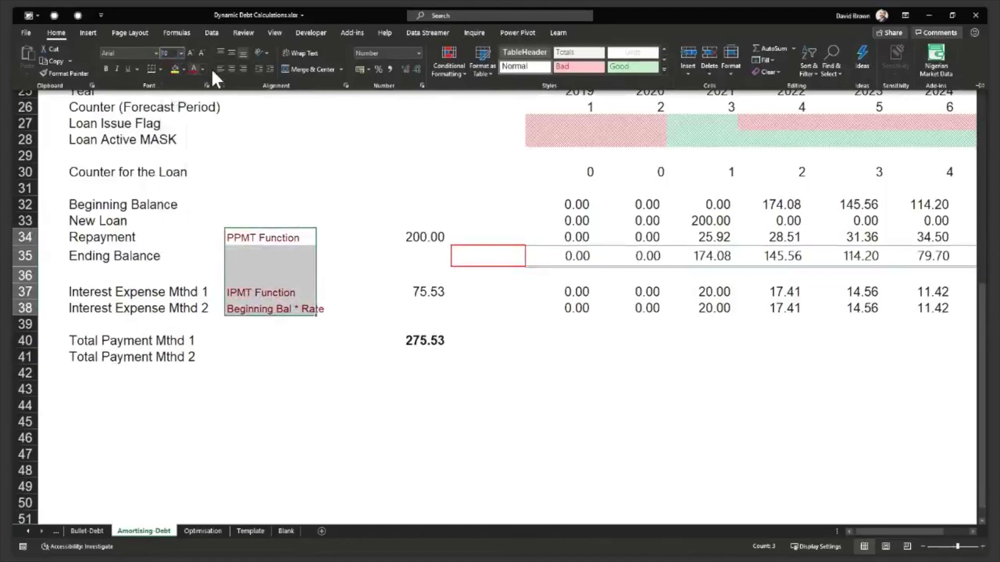
- Copy the formatting of the PPMT Function note in E34 onto the CUMPRINC and CUMIPMT notes in F19:F20
{"action": "left_click", "coordinate": [271, 236]}
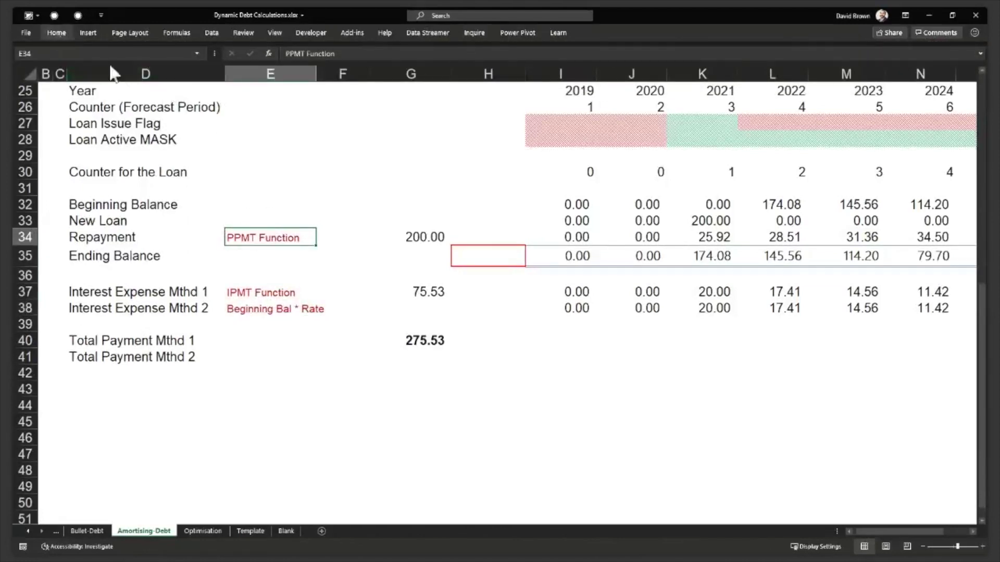
{"action": "left_click", "coordinate": [72, 73]}
{"action": "scroll", "coordinate": [277, 177], "scroll_direction": "up", "scroll_amount": 8}
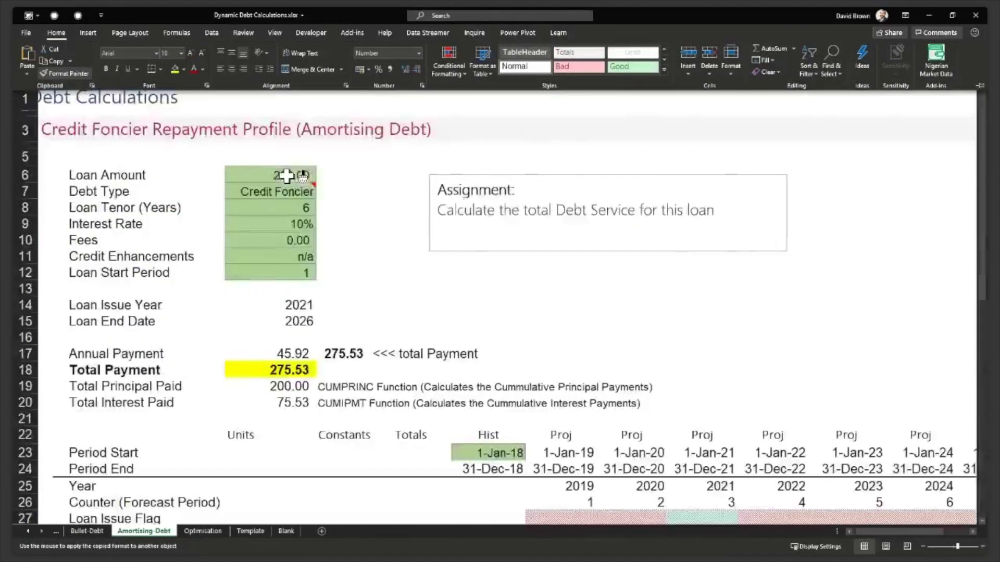
{"action": "left_click_drag", "start_coordinate": [349, 387], "coordinate": [341, 404]}
- Fill the G37 total formula down to G38 to sum the Interest Expense Mthd 2 row
{"action": "scroll", "coordinate": [319, 467], "scroll_direction": "down", "scroll_amount": 5}
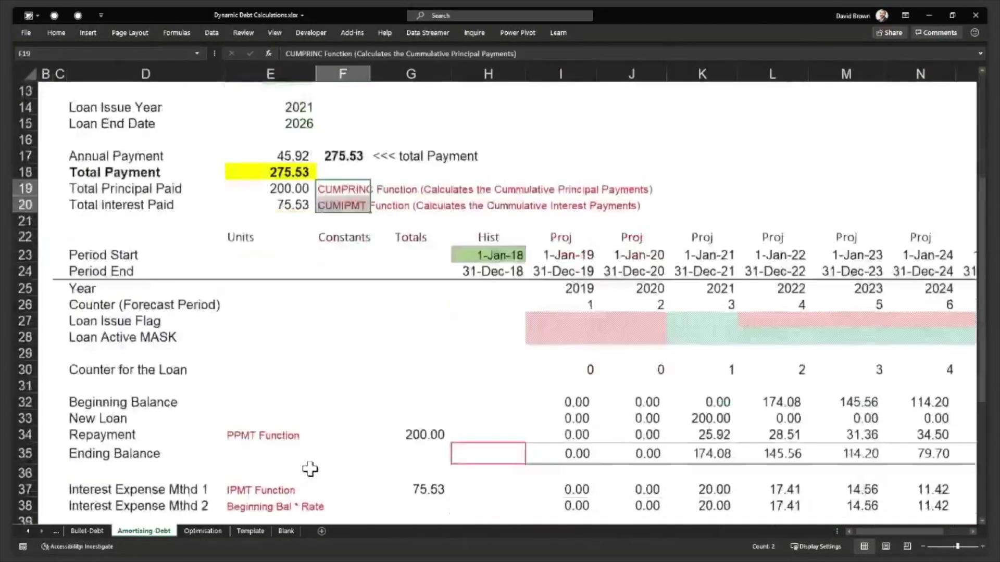
{"action": "scroll", "coordinate": [279, 469], "scroll_direction": "down", "scroll_amount": 1}
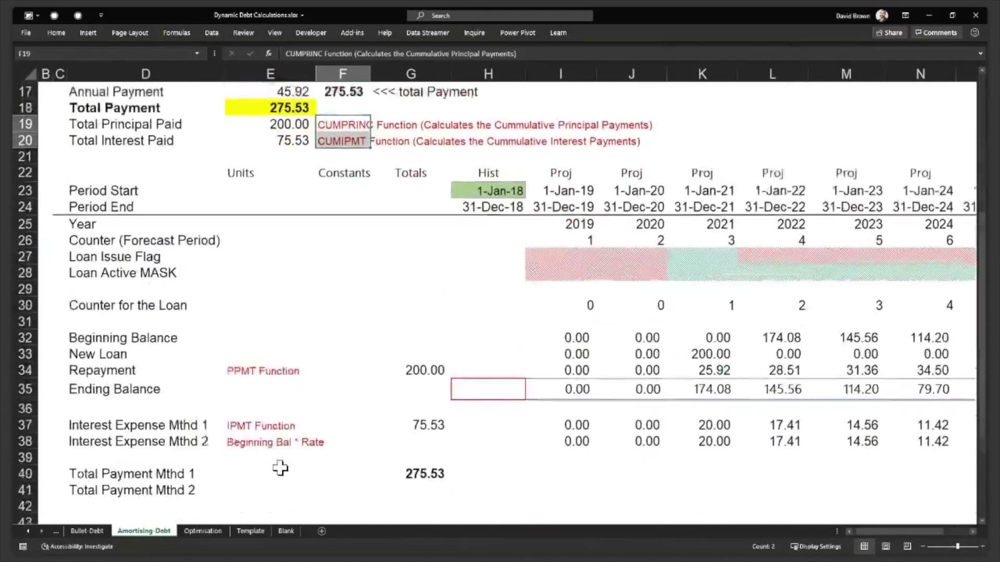
{"action": "scroll", "coordinate": [270, 436], "scroll_direction": "down", "scroll_amount": 1}
{"action": "left_click", "coordinate": [249, 397]}
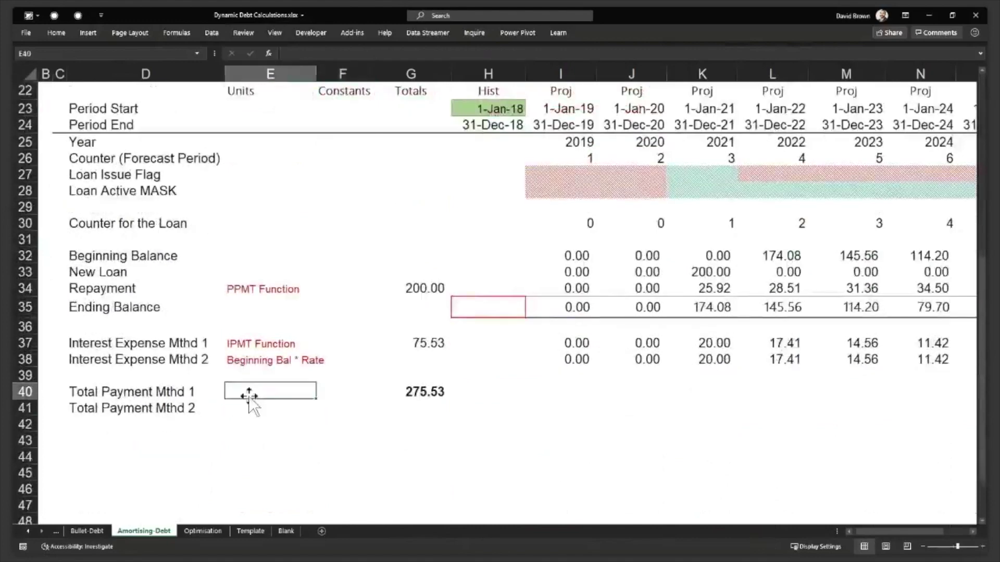
{"action": "key", "text": "Right"}
{"action": "key", "text": "Right"}
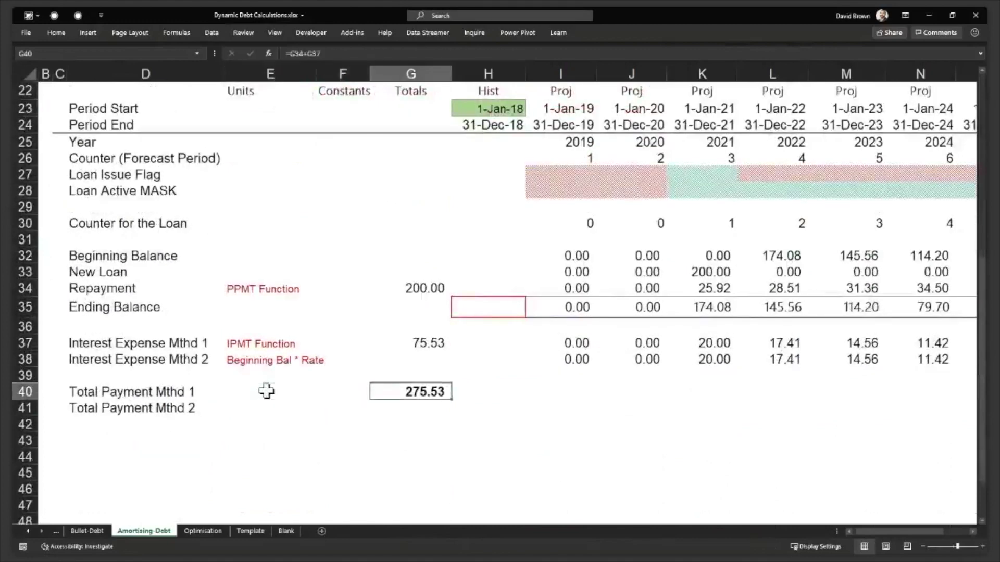
{"action": "key", "text": "Up"}
{"action": "key", "text": "Up"}
{"action": "key", "text": "ctrl+d"}
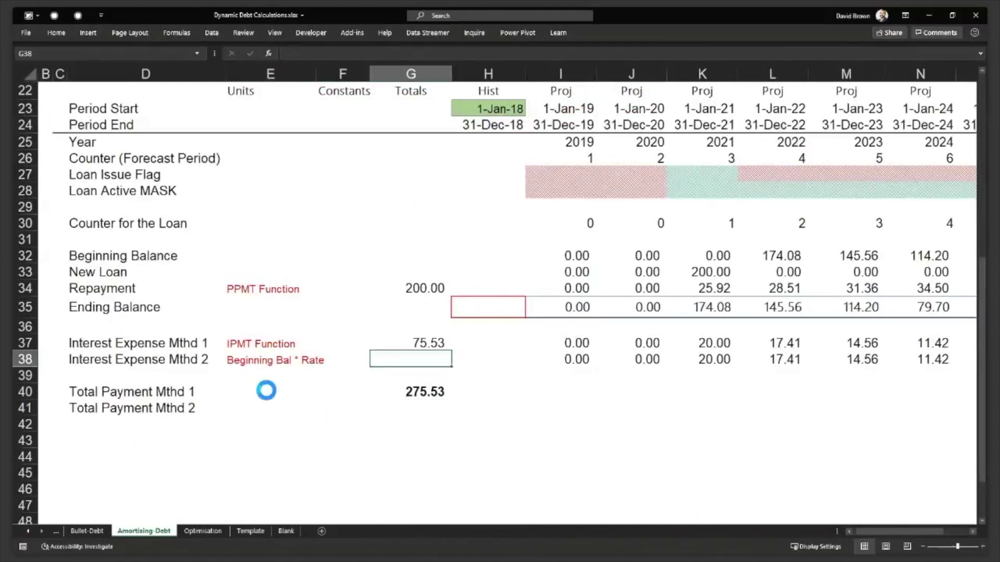
- Calculate Total Payment Mthd 2 in G41 with =G34+G38 and make the result bold
{"action": "key", "text": "Down"}
{"action": "key", "text": "Down"}
{"action": "key", "text": "Down"}
{"action": "key", "text": "Down"}
{"action": "key", "text": "Up"}
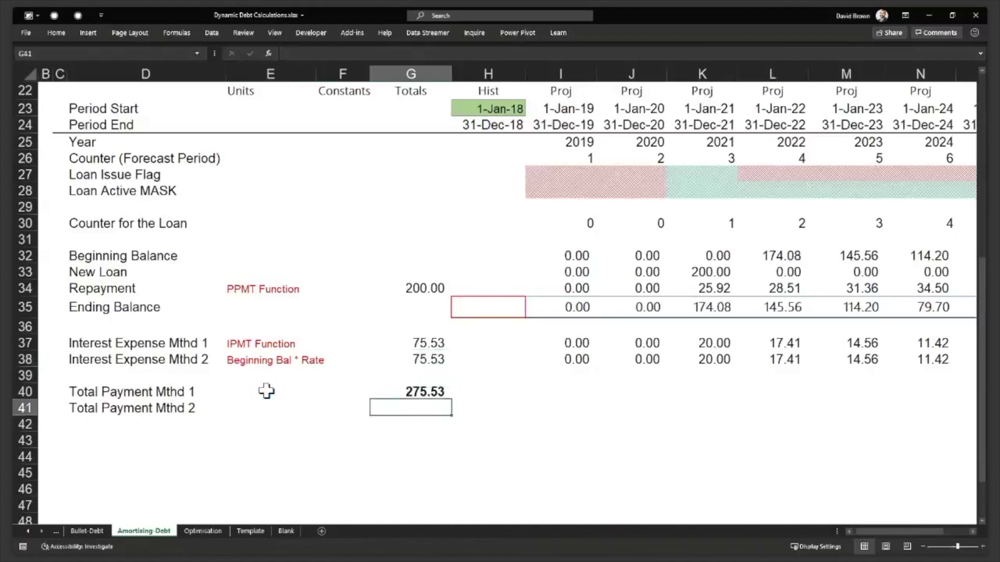
{"action": "type", "text": "="}
{"action": "key", "text": "Up"}
{"action": "key", "text": "Up"}
{"action": "key", "text": "Up"}
{"action": "key", "text": "Up"}
{"action": "key", "text": "Up"}
{"action": "key", "text": "Up"}
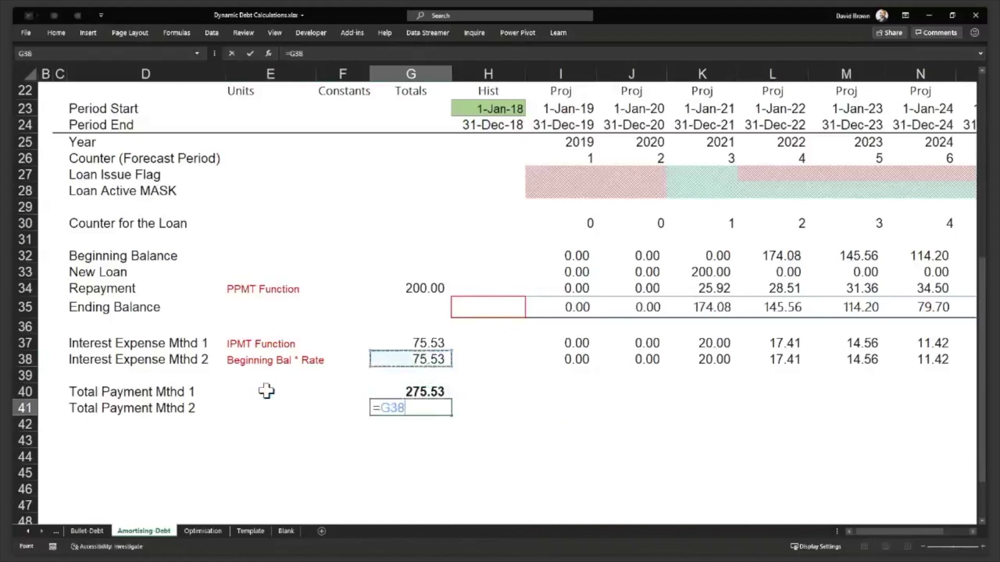
{"action": "key", "text": "Up"}
{"action": "type", "text": "+"}
{"action": "key", "text": "Up"}
{"action": "key", "text": "Up"}
{"action": "key", "text": "Up"}
{"action": "key", "text": "Return"}
{"action": "key", "text": "Up"}
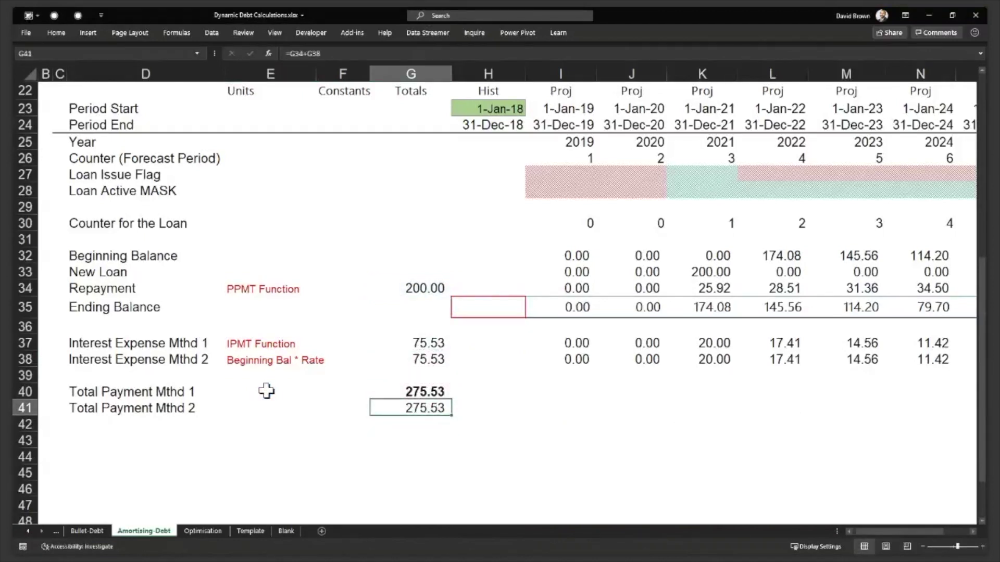
{"action": "key", "text": "Left"}
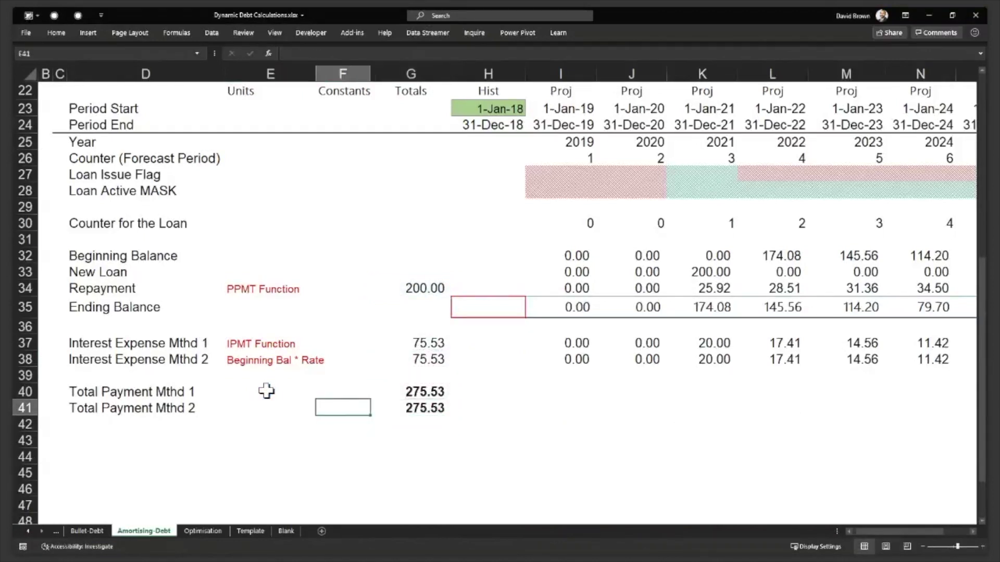
- Review the repayment total in G34 and the Year, Counter (Forecast Period) and Loan Issue Flag rows of the schedule
{"action": "left_click", "coordinate": [515, 313]}
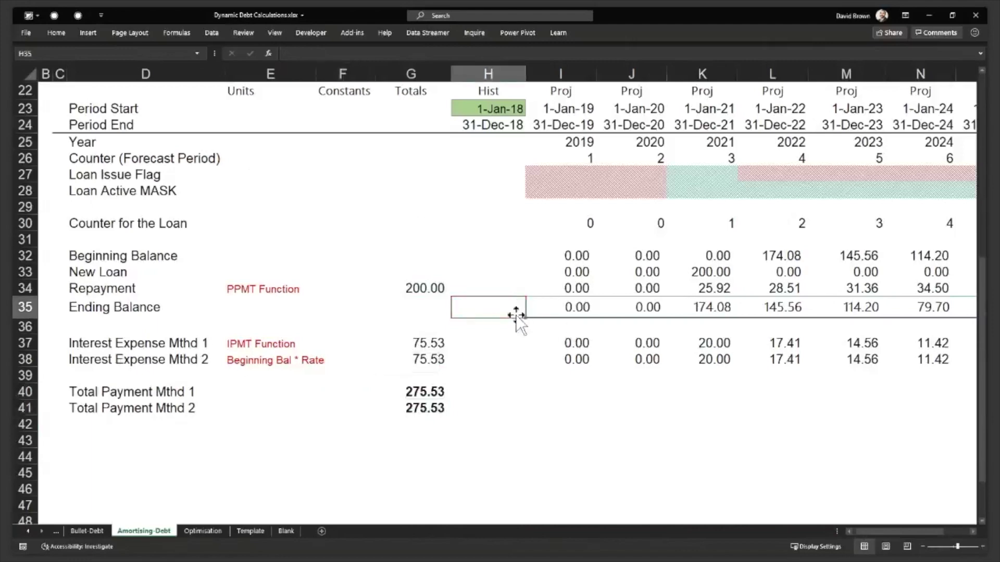
{"action": "left_click", "coordinate": [426, 290]}
{"action": "scroll", "coordinate": [369, 272], "scroll_direction": "up", "scroll_amount": 1}
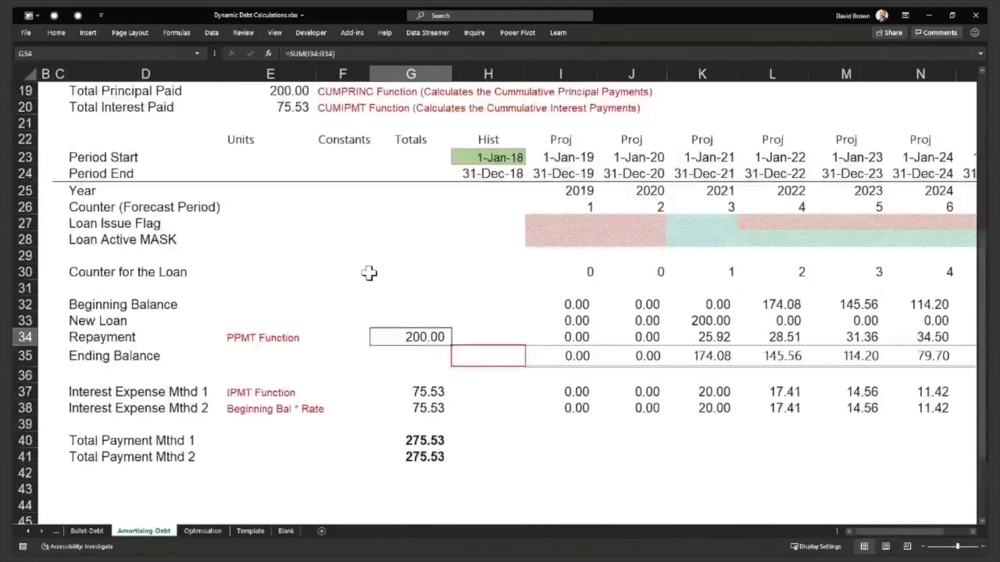
{"action": "scroll", "coordinate": [312, 261], "scroll_direction": "up", "scroll_amount": 1}
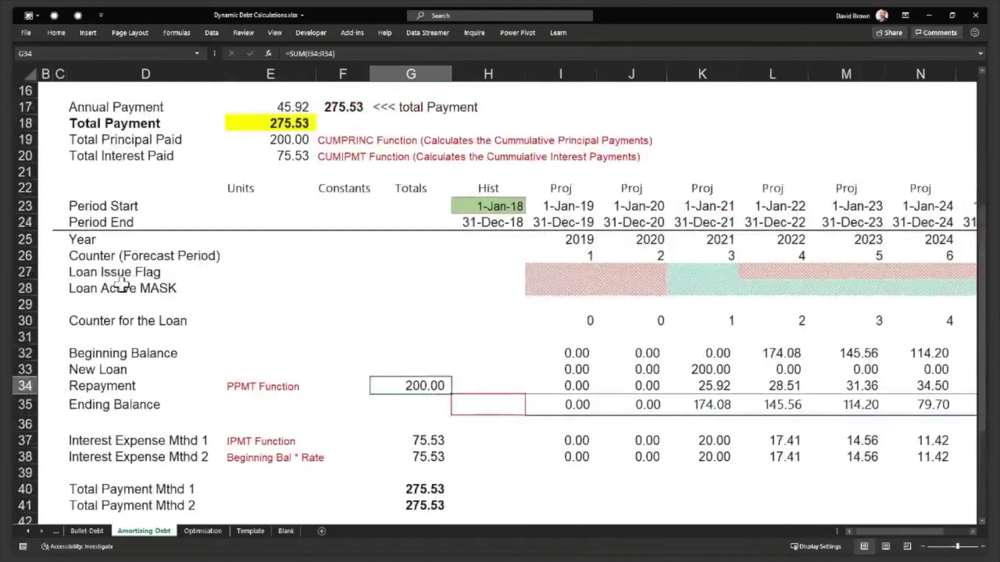
{"action": "left_click", "coordinate": [25, 240]}
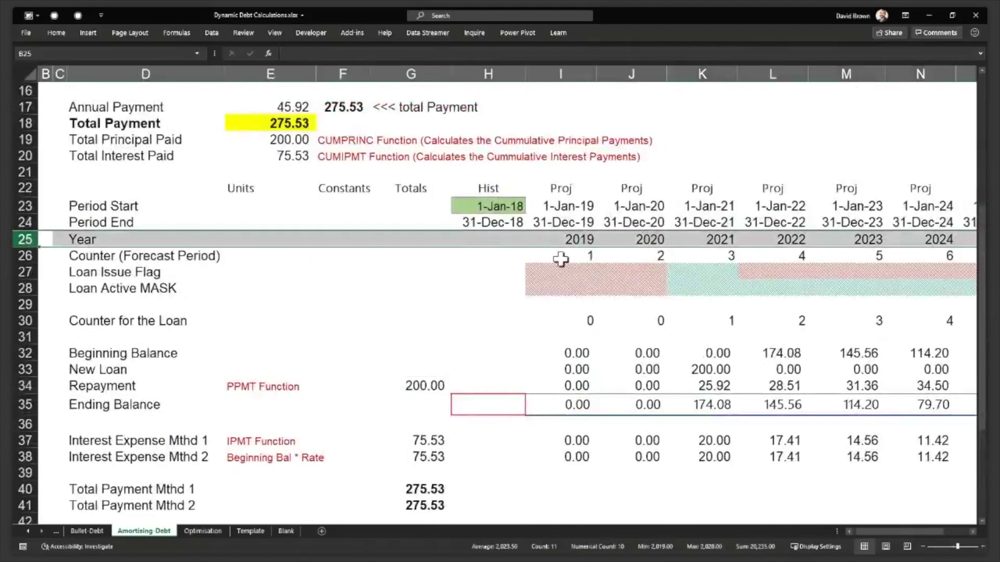
{"action": "left_click", "coordinate": [108, 259]}
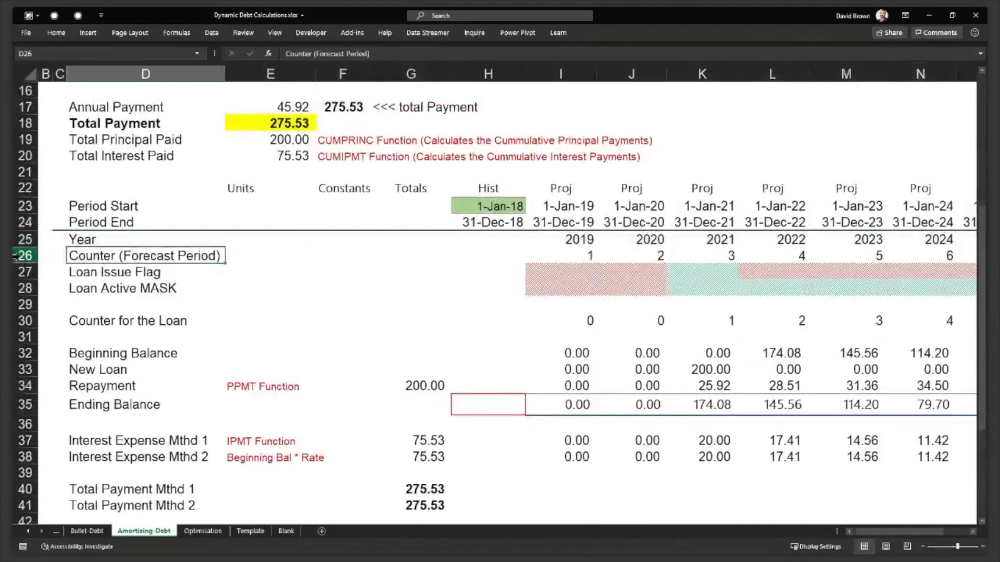
{"action": "left_click", "coordinate": [21, 256]}
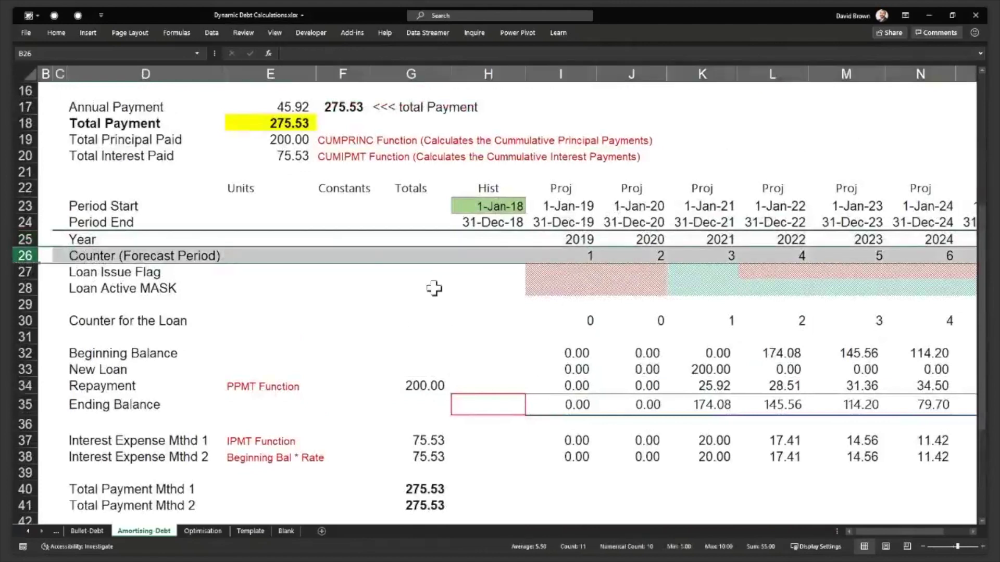
{"action": "left_click", "coordinate": [23, 272]}
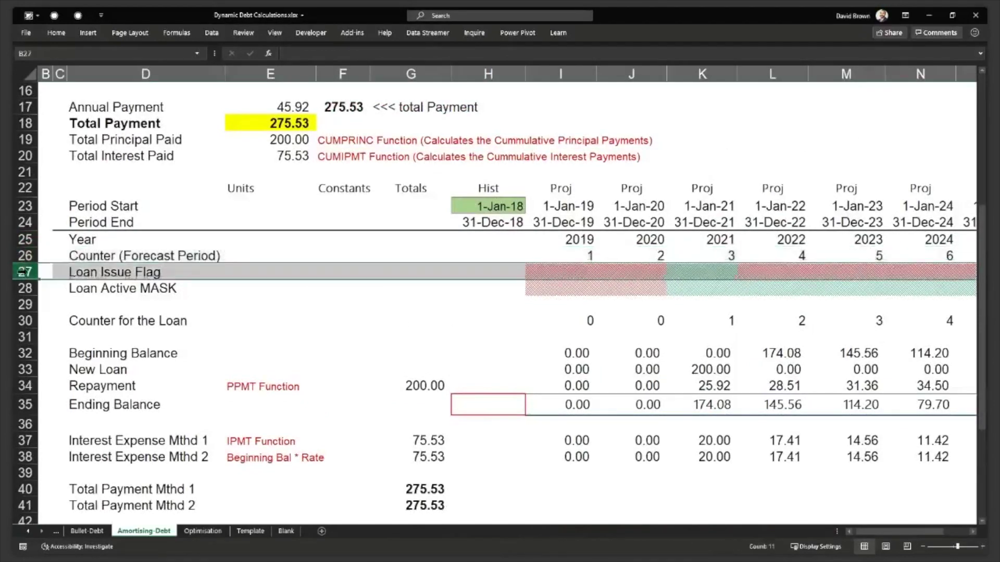
- Examine the Loan Issue Flag formula in I27 with its references to the year and Loan Issue Year, and check K27
{"action": "left_click", "coordinate": [581, 272]}
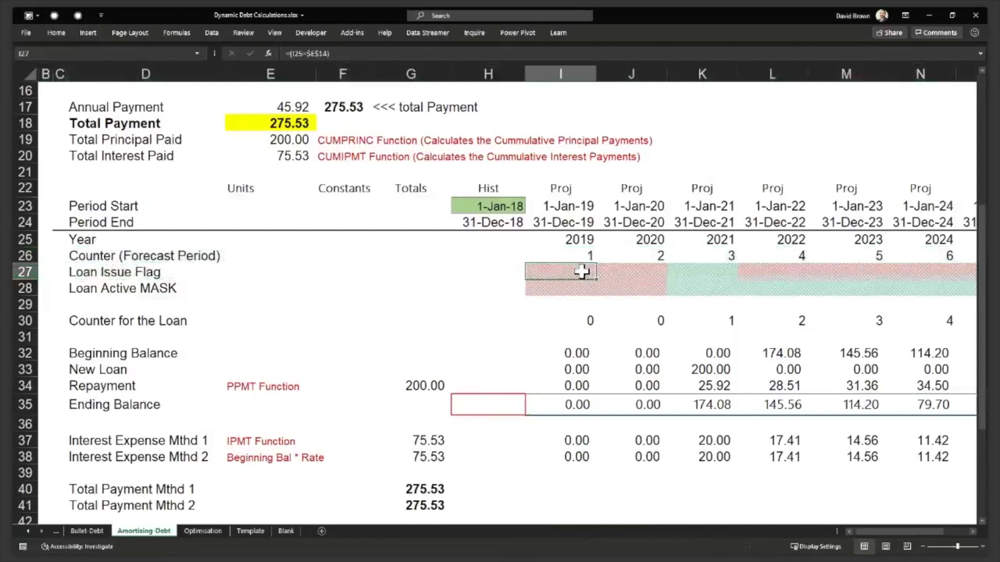
{"action": "double_click", "coordinate": [583, 272]}
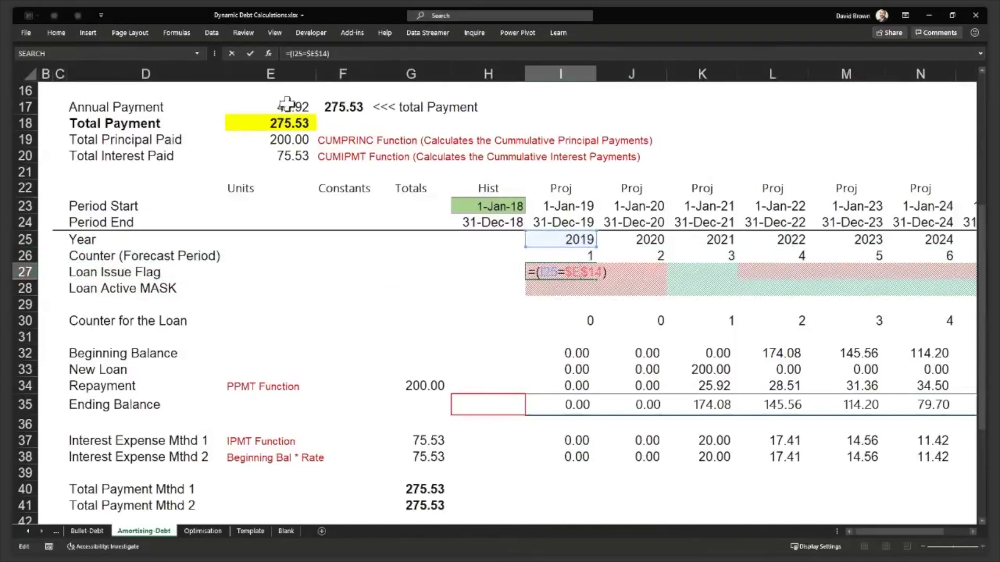
{"action": "scroll", "coordinate": [308, 121], "scroll_direction": "up", "scroll_amount": 1}
{"action": "scroll", "coordinate": [308, 127], "scroll_direction": "up", "scroll_amount": 3}
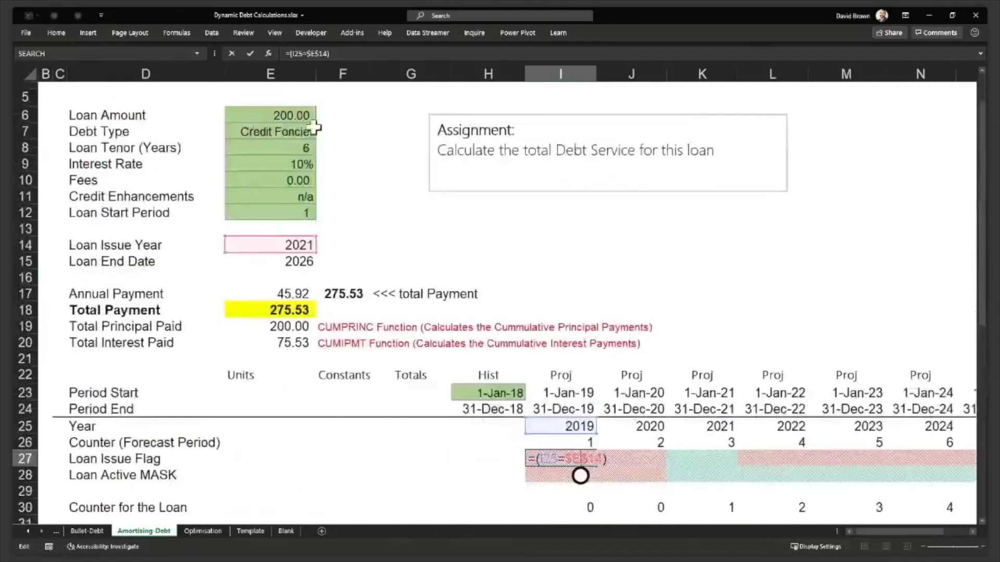
{"action": "key", "text": "ctrl+Return"}
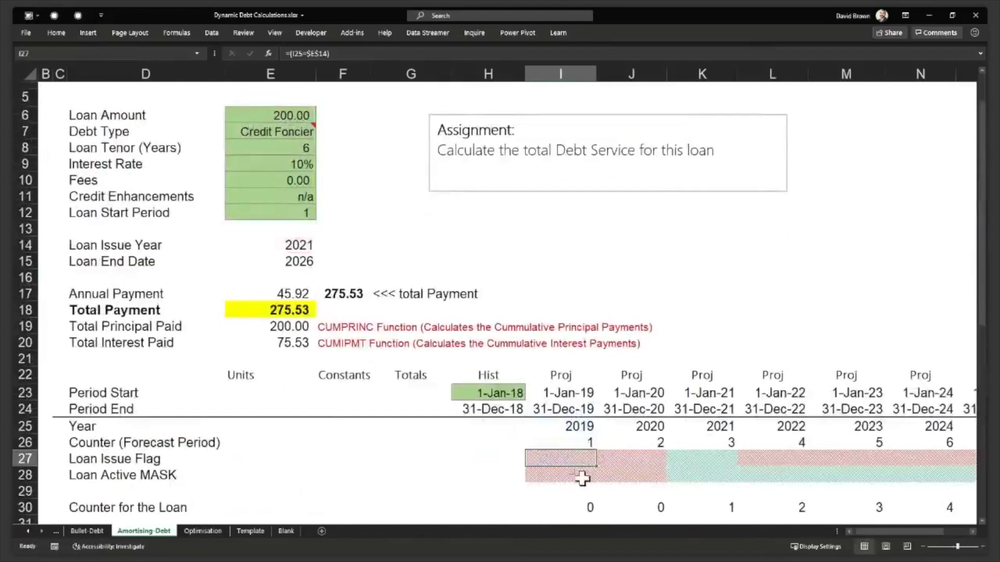
{"action": "left_click", "coordinate": [677, 464]}
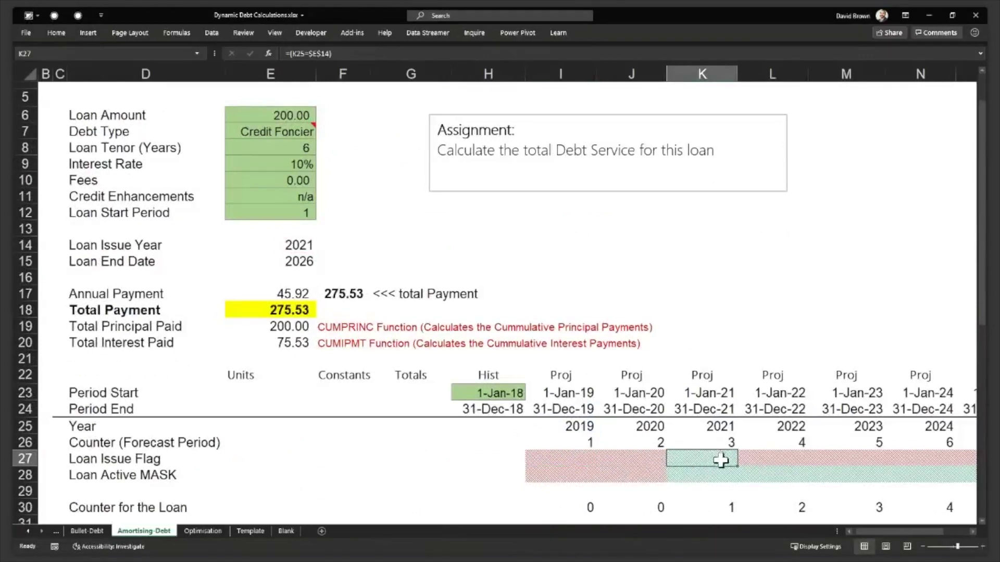
- Examine the Loan Active MASK formula in I28 and its references to IssueYear and EndYear, and check K28:M28
{"action": "left_click", "coordinate": [567, 475]}
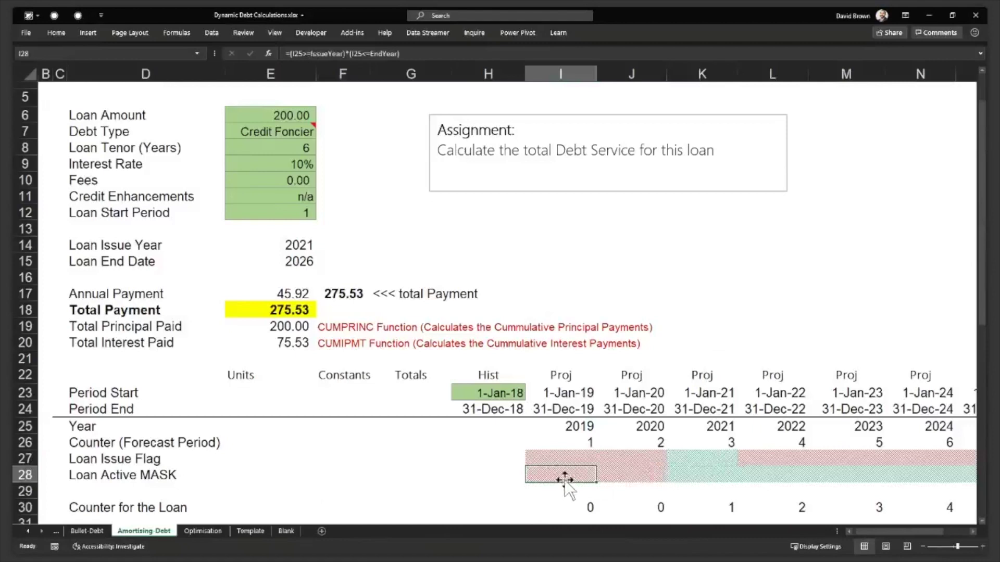
{"action": "double_click", "coordinate": [566, 475]}
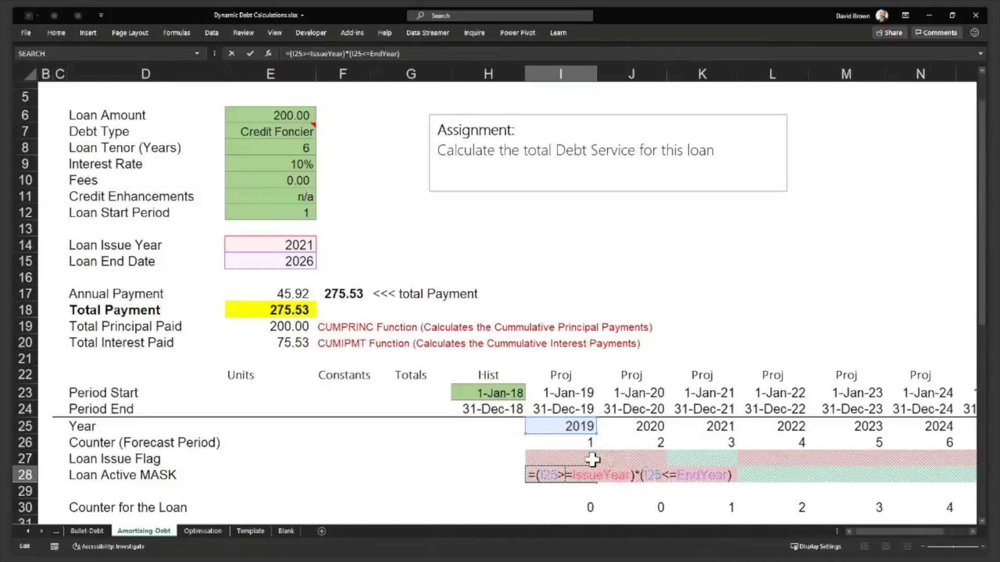
{"action": "key", "text": "Escape"}
{"action": "left_click_drag", "start_coordinate": [696, 474], "coordinate": [875, 475]}
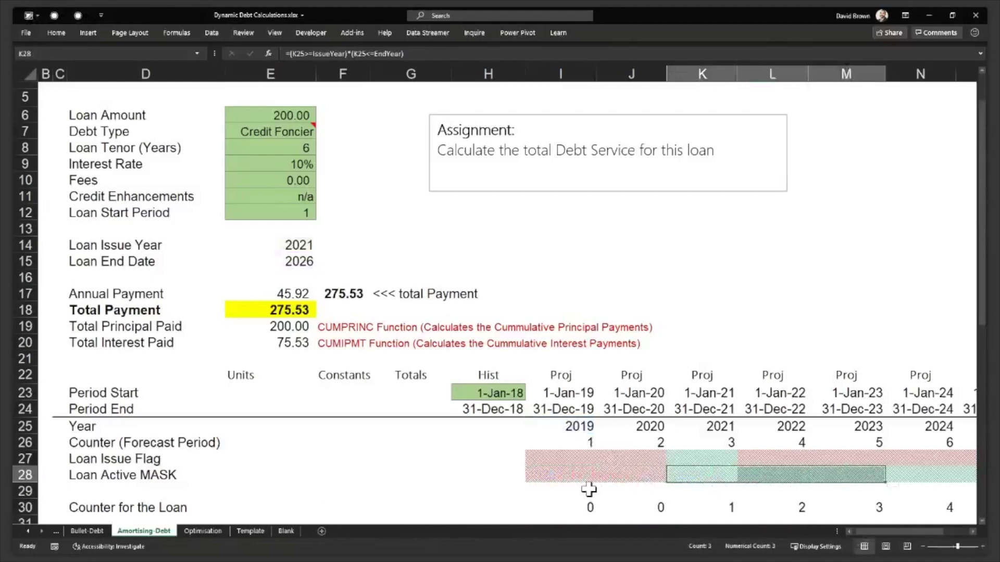
- Inspect the Counter for the Loan formula in I30 and the cells it references
{"action": "scroll", "coordinate": [587, 486], "scroll_direction": "down", "scroll_amount": 1}
{"action": "left_click", "coordinate": [590, 472]}
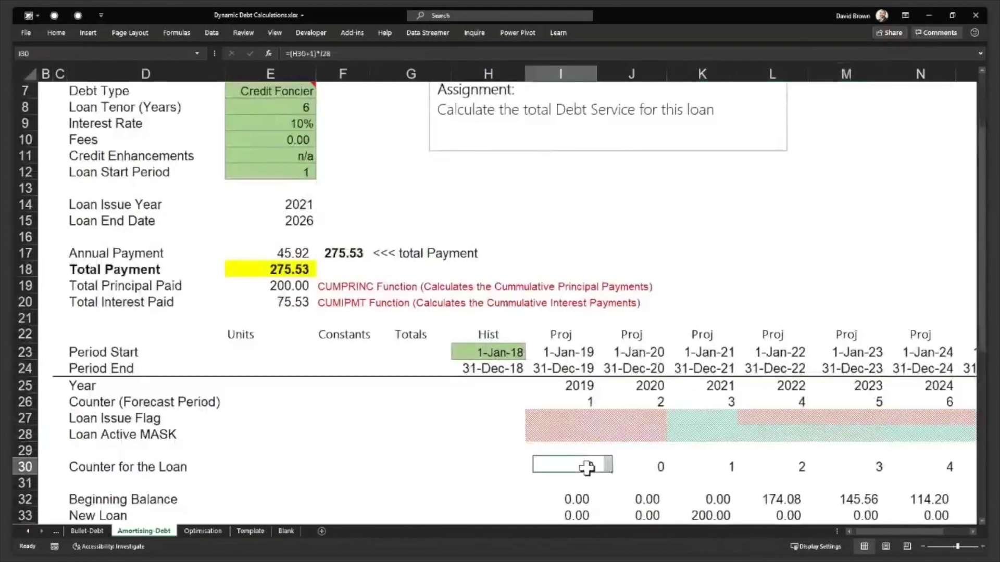
{"action": "scroll", "coordinate": [587, 467], "scroll_direction": "down", "scroll_amount": 1}
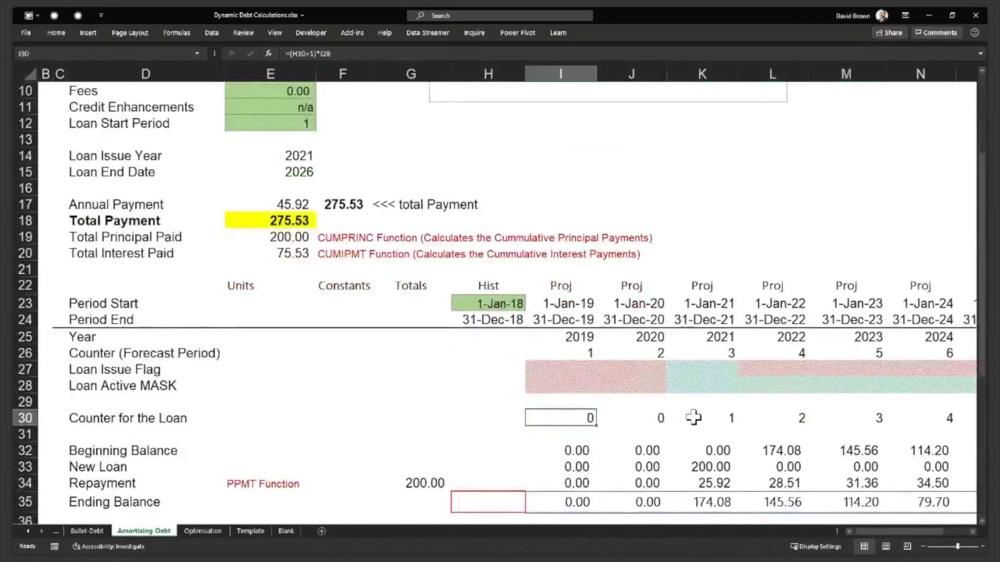
{"action": "double_click", "coordinate": [592, 418]}
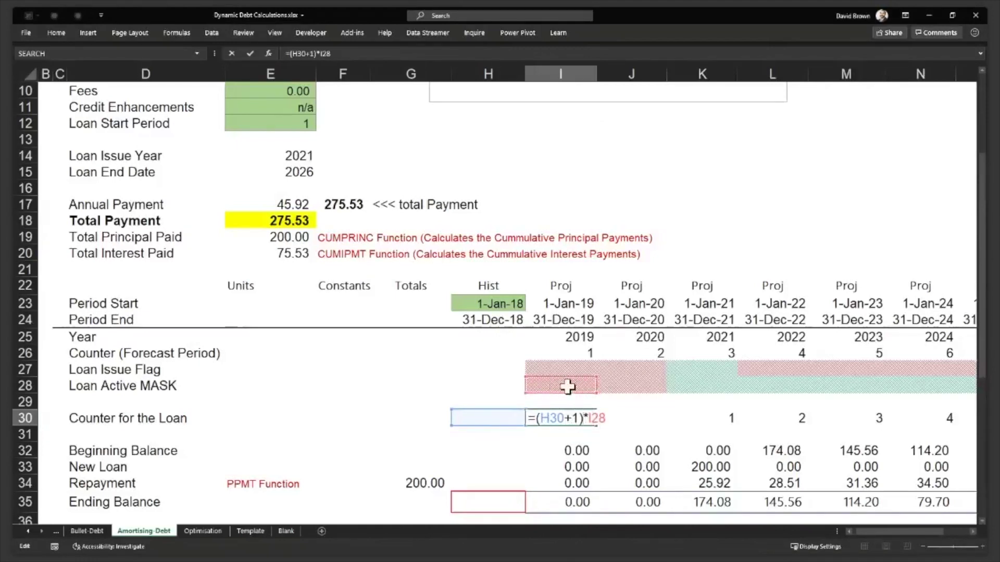
{"action": "key", "text": "ctrl+Return"}
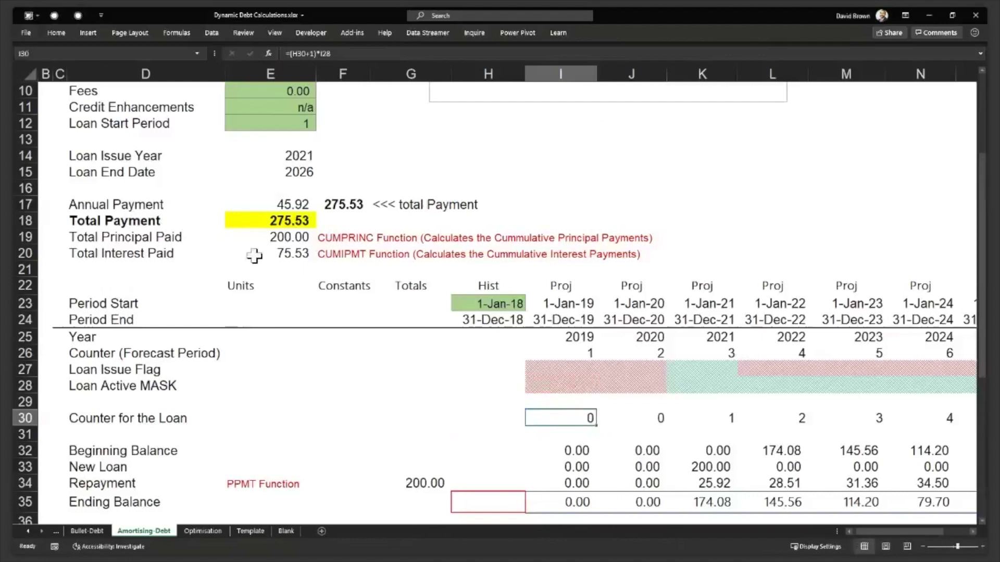
- Set the Loan Issue Year in E14 to 2019
{"action": "left_click", "coordinate": [299, 159]}
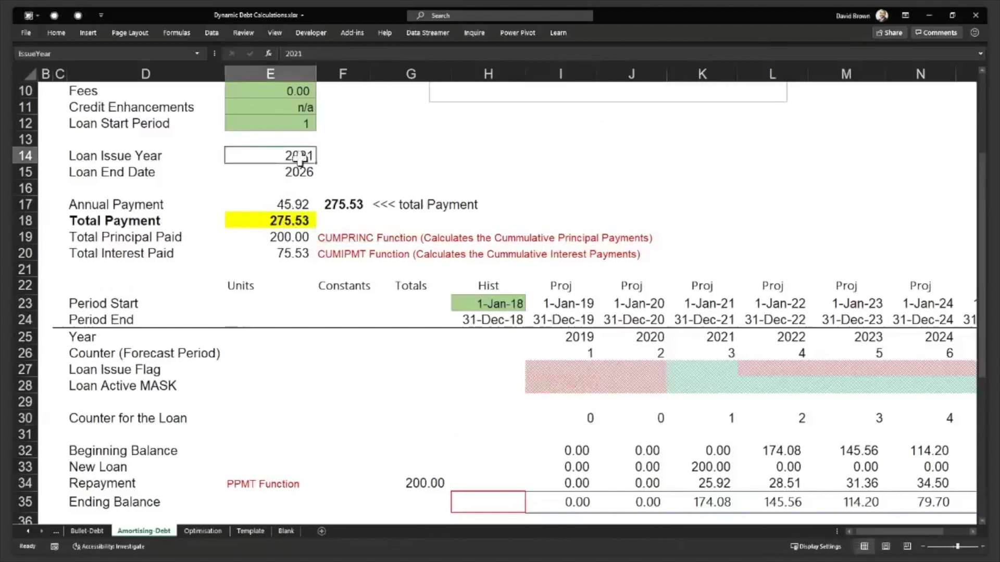
{"action": "type", "text": "2"}
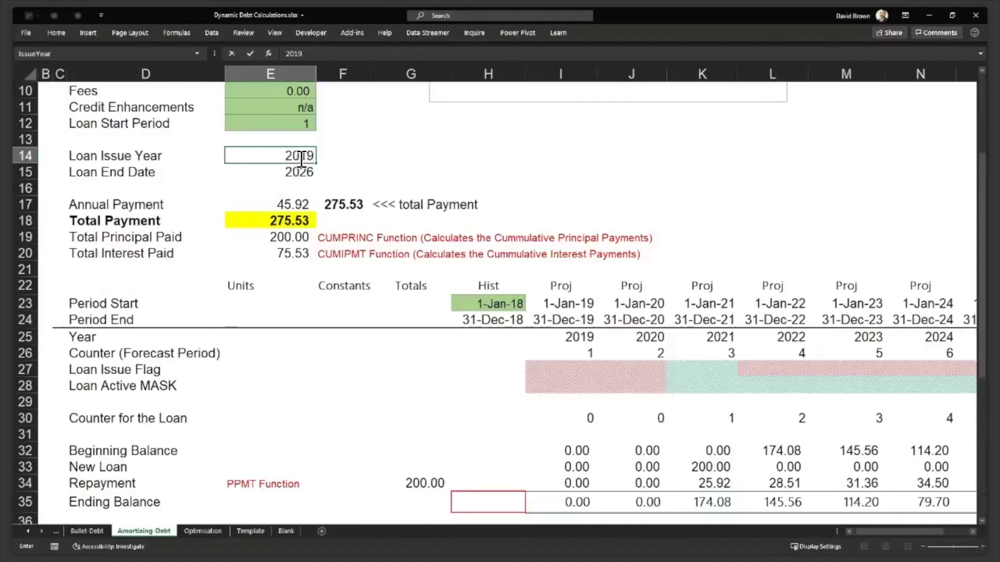
{"action": "key", "text": "Return"}
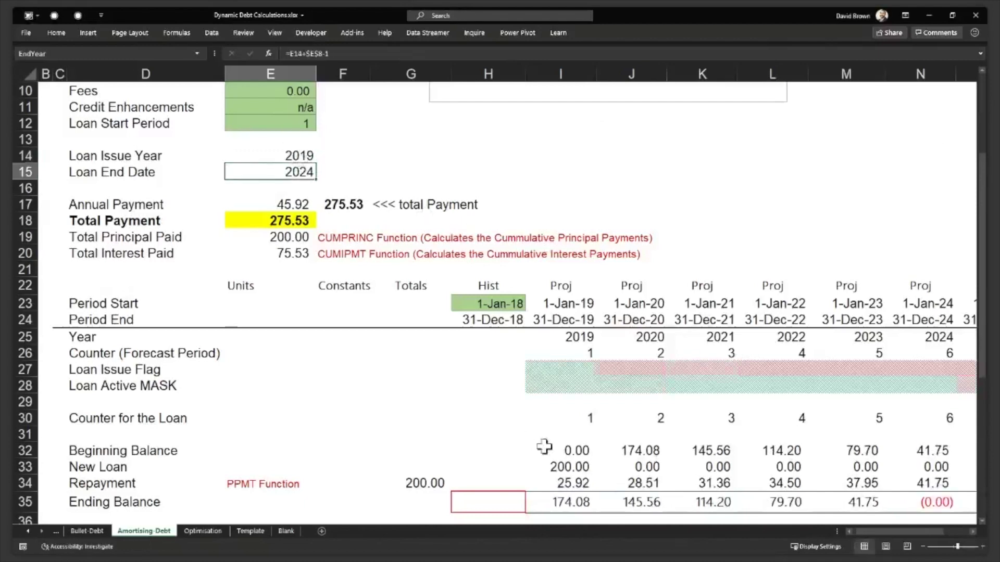
- Inspect the New Loan formula in I33 and check the interest and total payment rows below it
{"action": "left_click", "coordinate": [576, 467]}
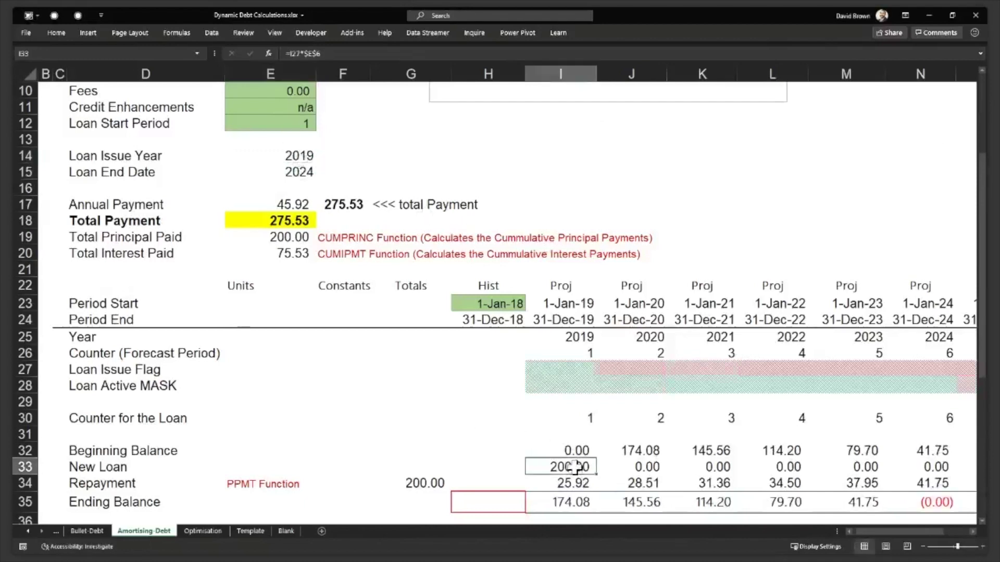
{"action": "double_click", "coordinate": [573, 466]}
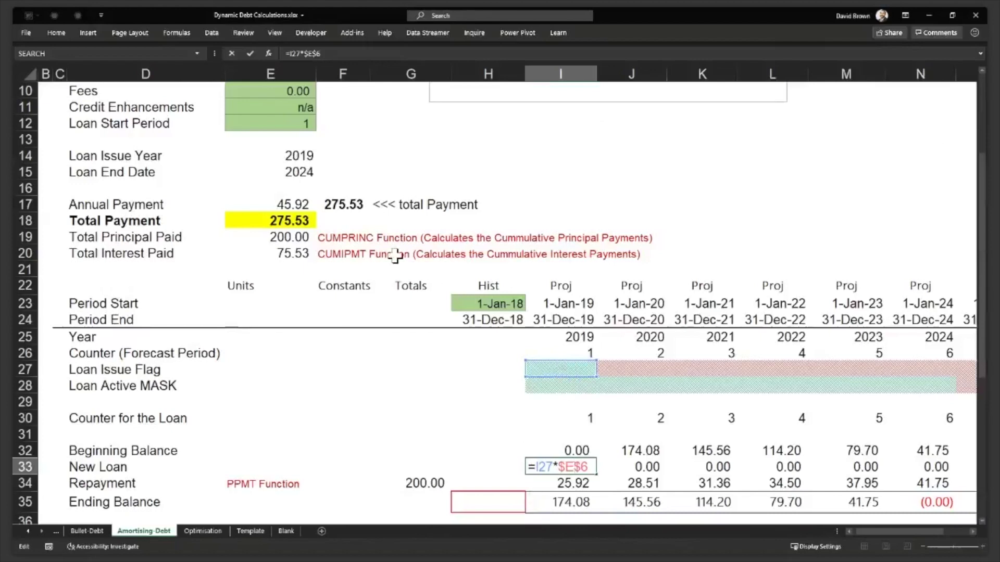
{"action": "key", "text": "ctrl+Return"}
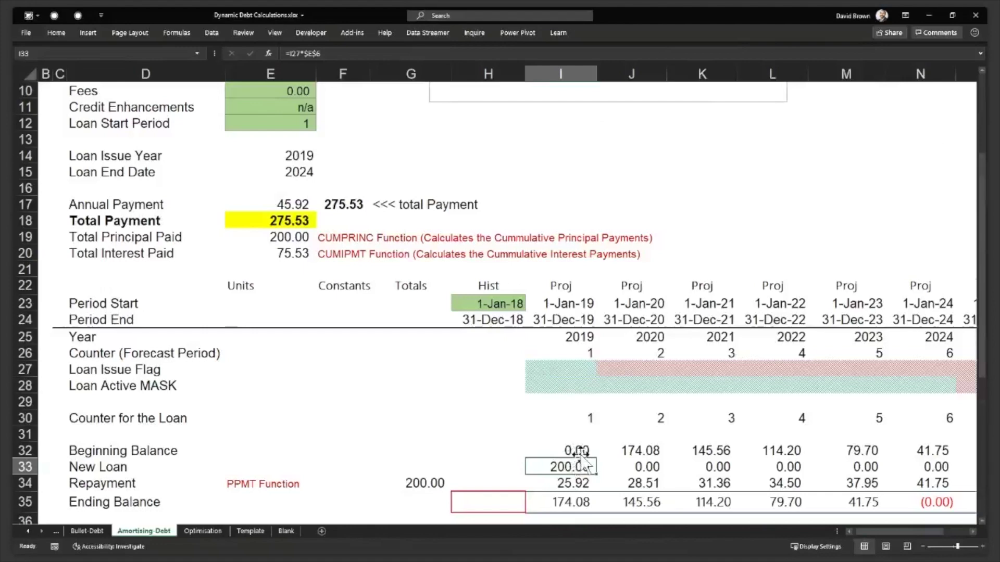
{"action": "scroll", "coordinate": [579, 461], "scroll_direction": "down", "scroll_amount": 2}
{"action": "scroll", "coordinate": [579, 459], "scroll_direction": "down", "scroll_amount": 1}
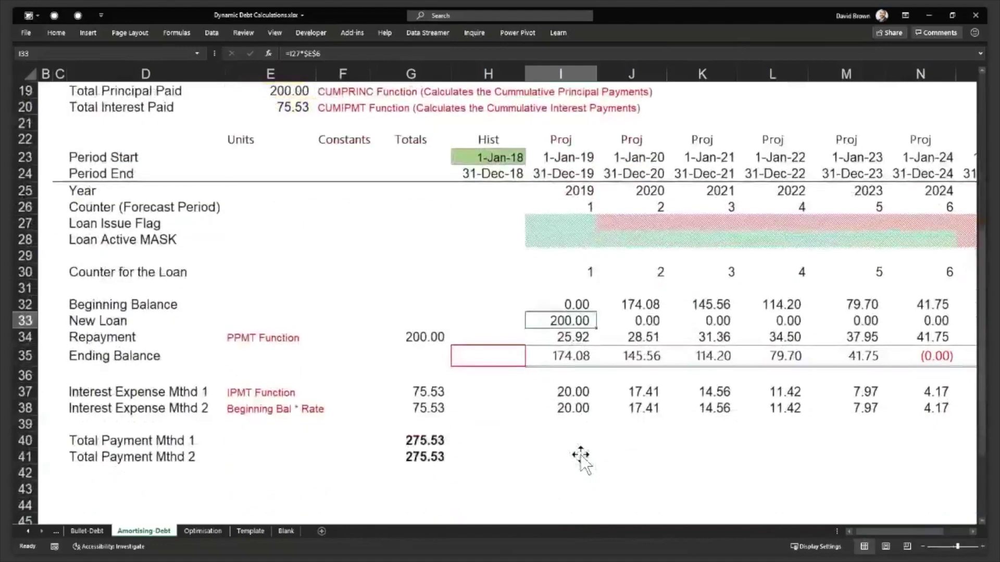
- Review the amortising schedule from the loan assumptions down, including the opening balance cell H35, the period dates and the counter rows
{"action": "left_click", "coordinate": [492, 355]}
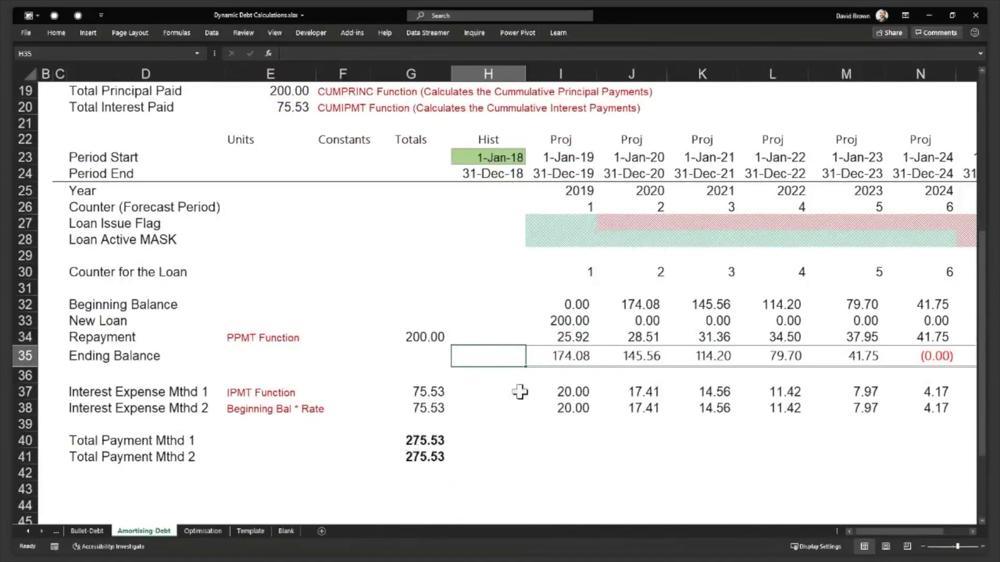
{"action": "scroll", "coordinate": [350, 349], "scroll_direction": "up", "scroll_amount": 5}
{"action": "scroll", "coordinate": [350, 348], "scroll_direction": "up", "scroll_amount": 2}
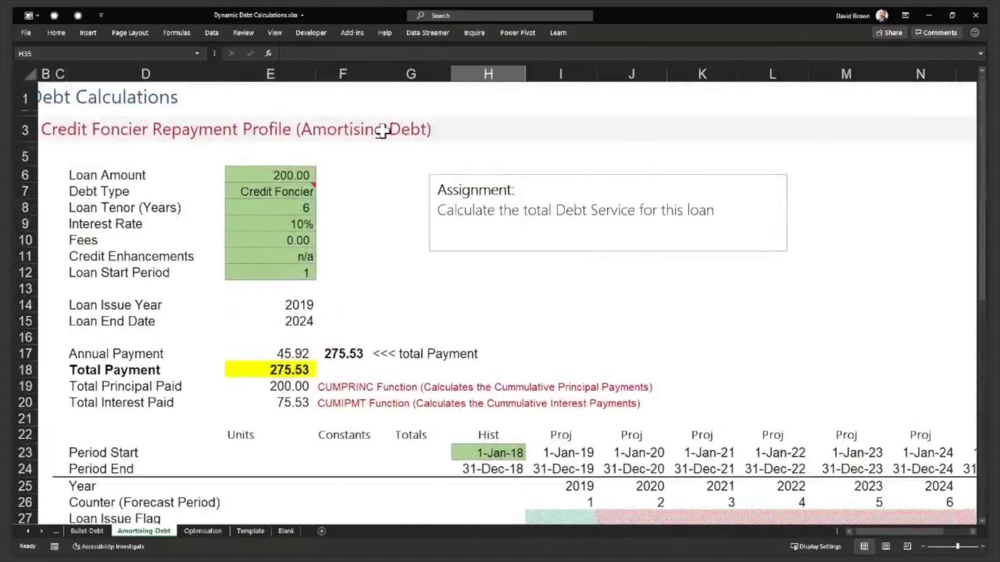
{"action": "scroll", "coordinate": [529, 424], "scroll_direction": "down", "scroll_amount": 4}
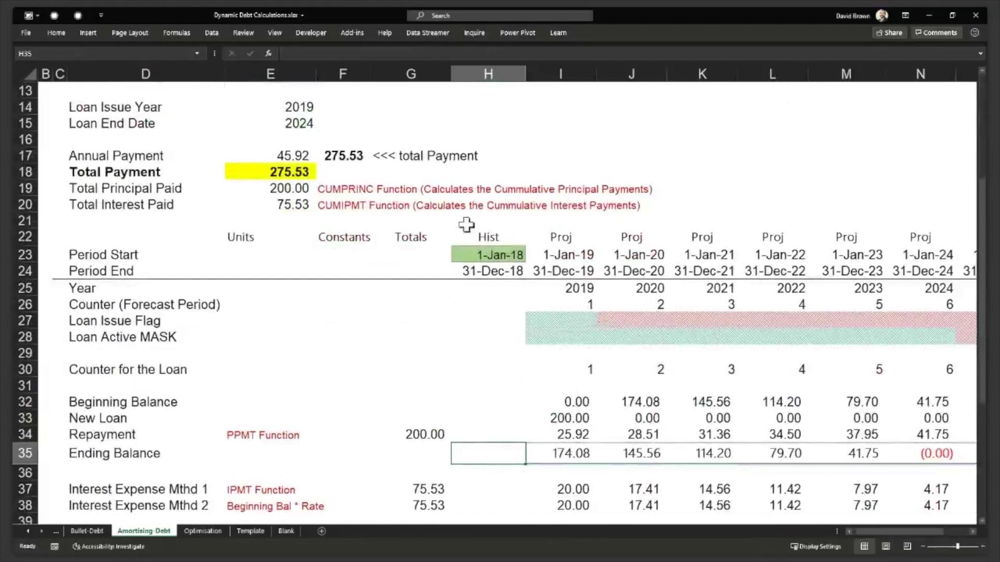
{"action": "left_click_drag", "start_coordinate": [570, 254], "coordinate": [872, 275]}
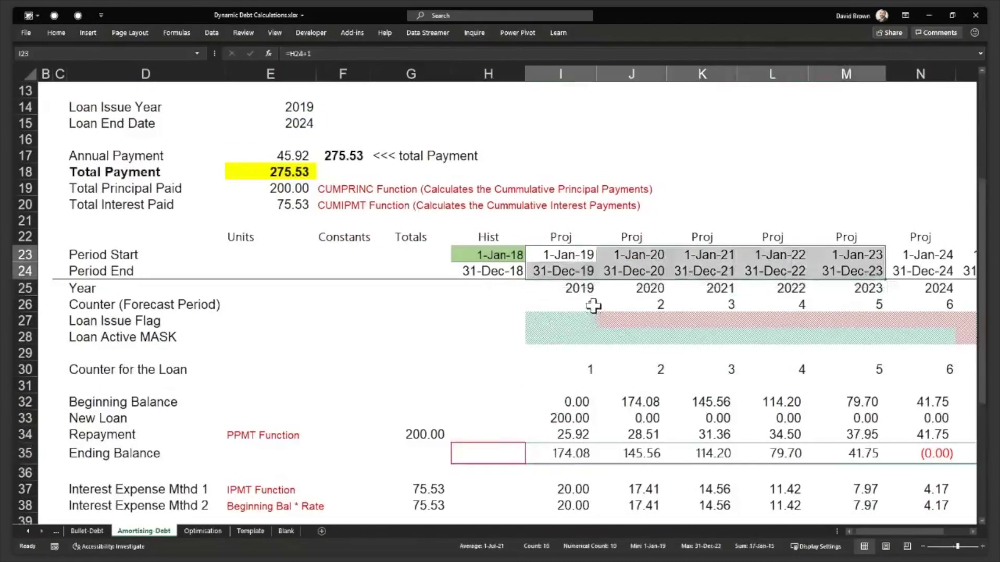
{"action": "left_click", "coordinate": [578, 353]}
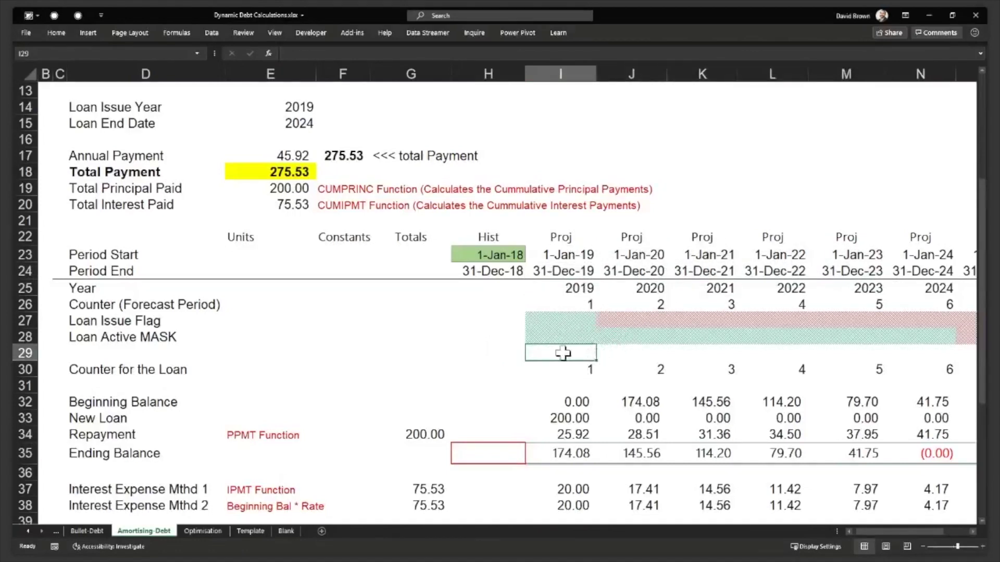
{"action": "left_click_drag", "start_coordinate": [569, 351], "coordinate": [894, 356]}
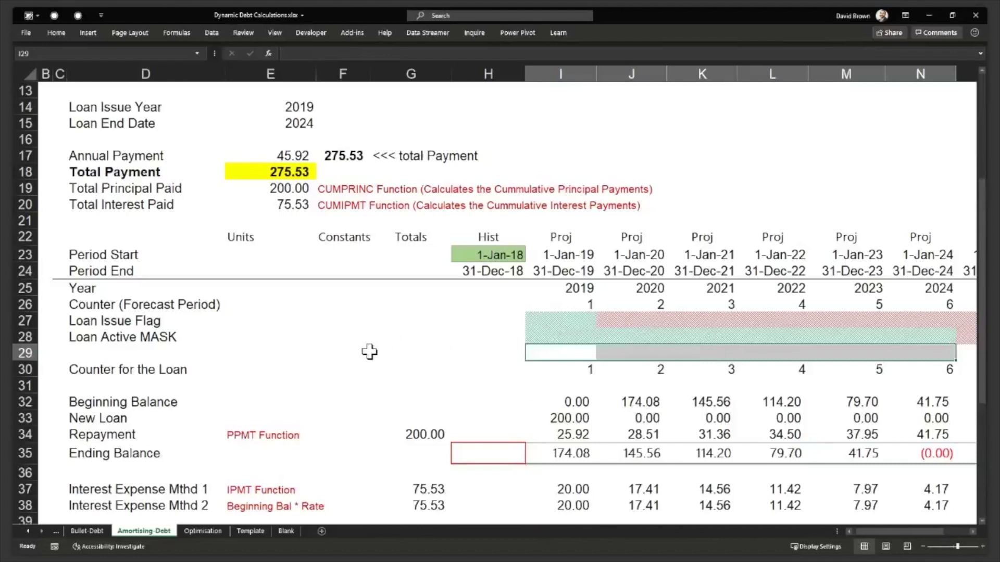
{"action": "left_click", "coordinate": [321, 376]}
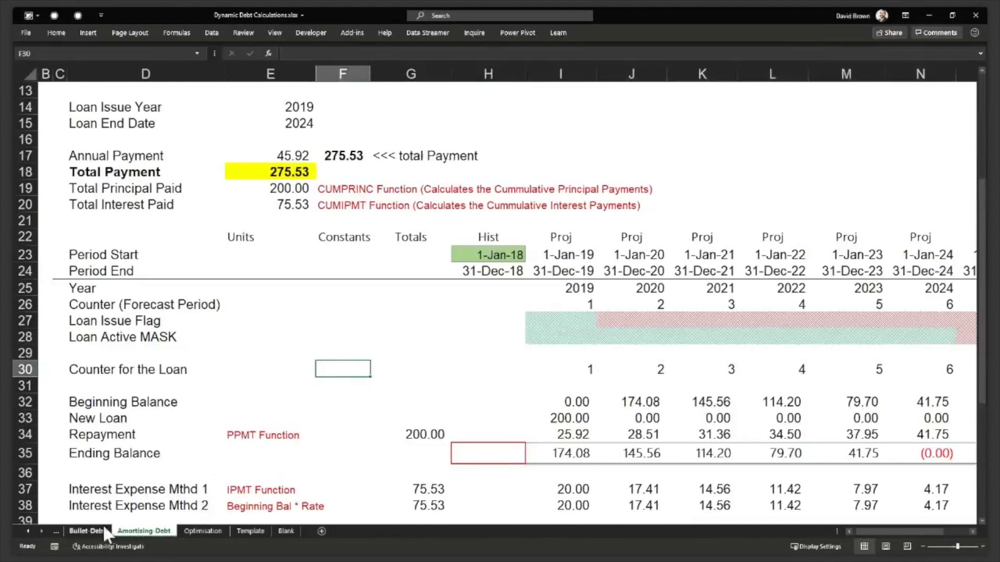
- Switch to the Bullet-Debt sheet and look over the Debt Assumptions table in C15:I32
{"action": "left_click", "coordinate": [87, 531]}
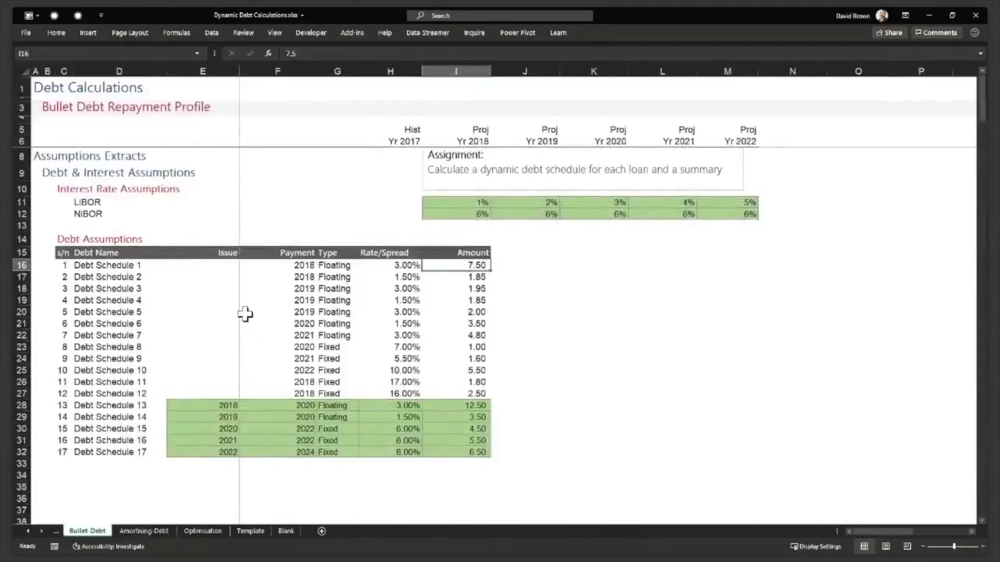
{"action": "left_click_drag", "start_coordinate": [59, 252], "coordinate": [464, 457]}
{"action": "left_click", "coordinate": [413, 346]}
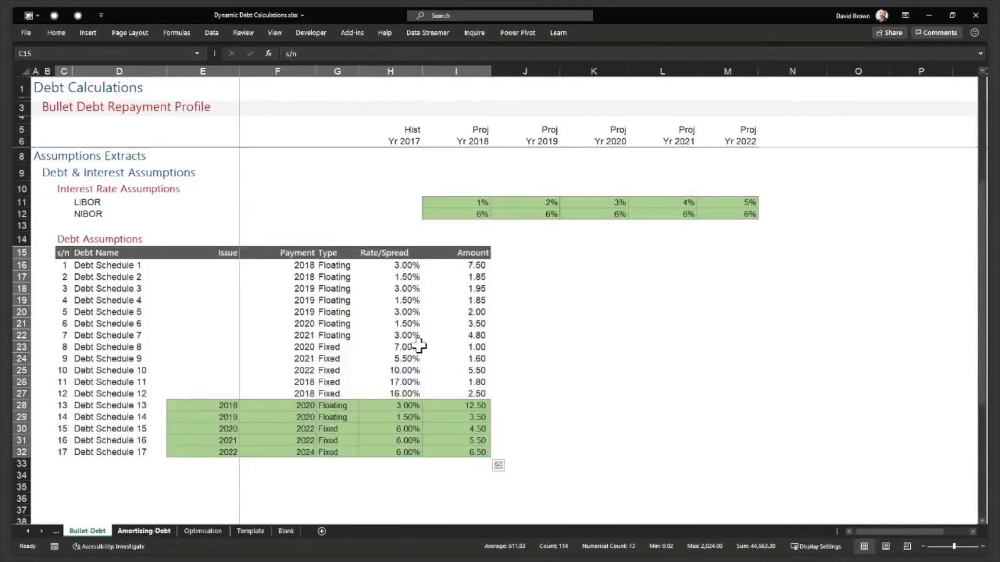
- Switch to the Amortising-Debt sheet and look over the balance, interest and total payment rows 32 to 42 and the blank area below them
{"action": "left_click", "coordinate": [144, 531]}
{"action": "scroll", "coordinate": [308, 413], "scroll_direction": "down", "scroll_amount": 2}
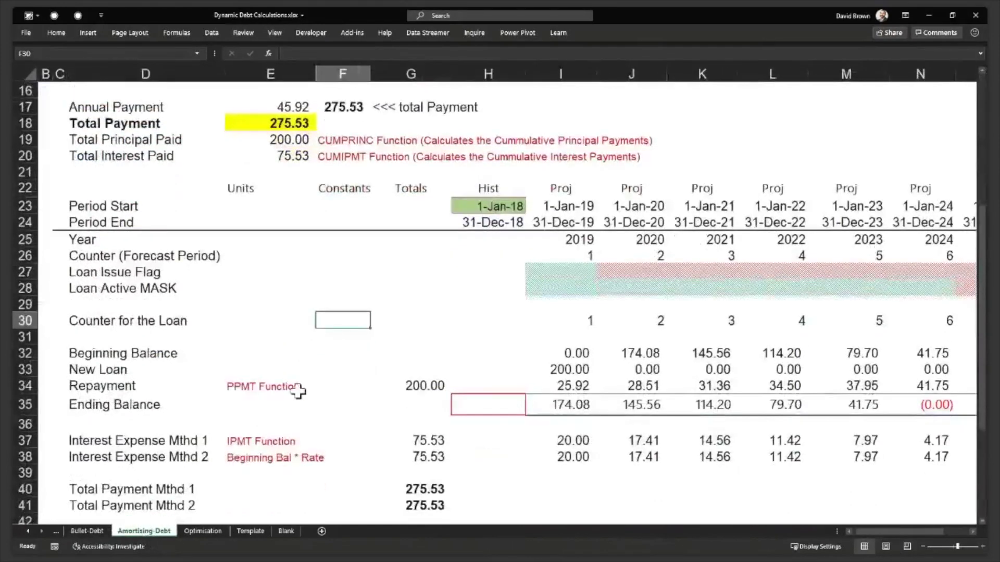
{"action": "left_click_drag", "start_coordinate": [99, 301], "coordinate": [610, 470]}
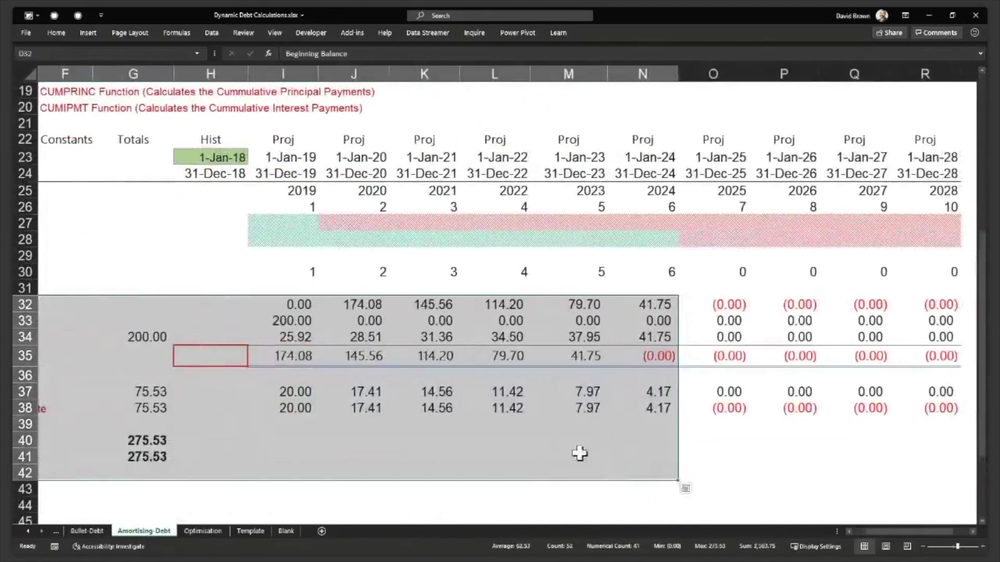
{"action": "scroll", "coordinate": [188, 487], "scroll_direction": "down", "scroll_amount": 2}
{"action": "left_click_drag", "start_coordinate": [46, 404], "coordinate": [601, 488]}
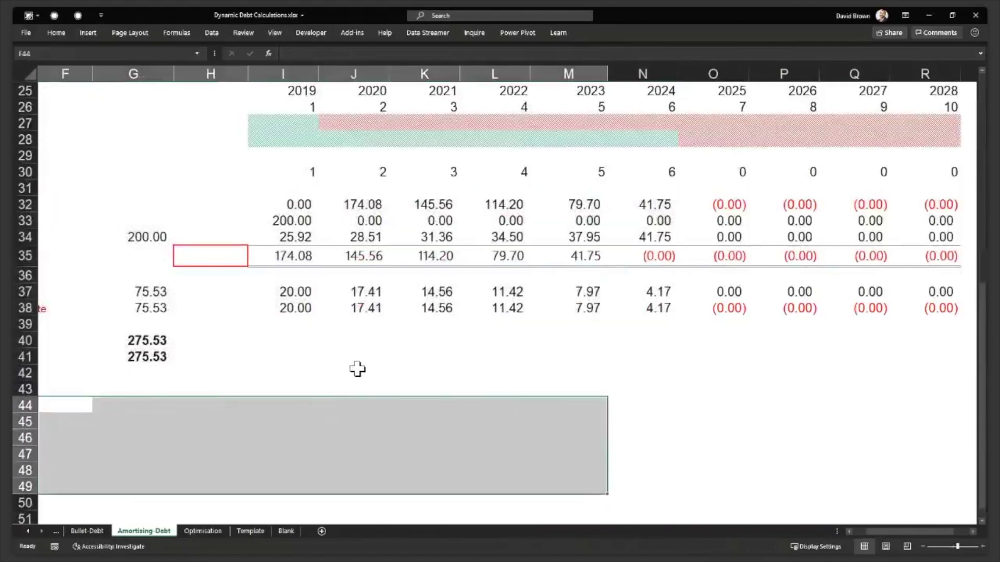
{"action": "left_click", "coordinate": [355, 373]}
{"action": "scroll", "coordinate": [145, 437], "scroll_direction": "down", "scroll_amount": 1}
{"action": "left_click_drag", "start_coordinate": [83, 446], "coordinate": [504, 492]}
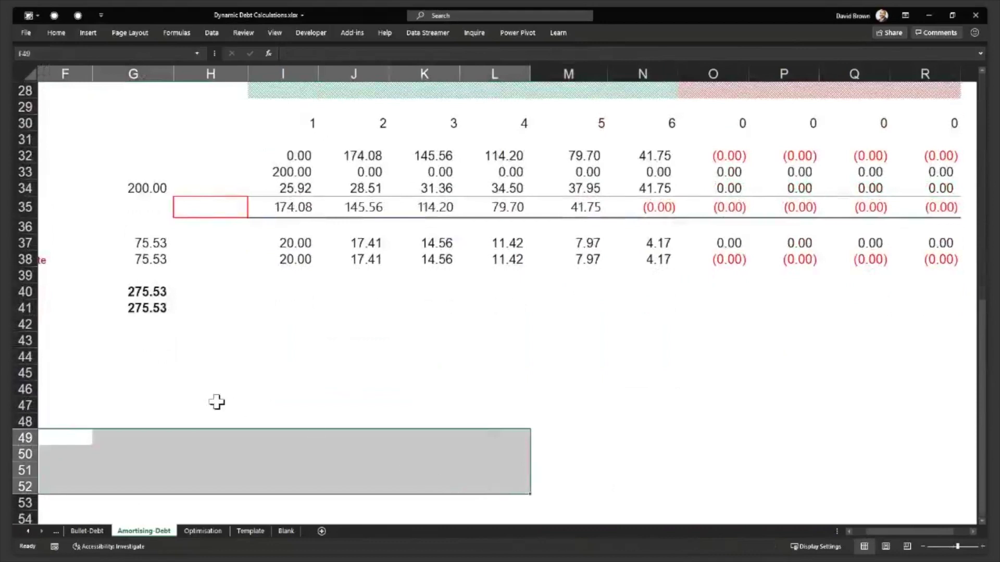
{"action": "left_click", "coordinate": [197, 360]}
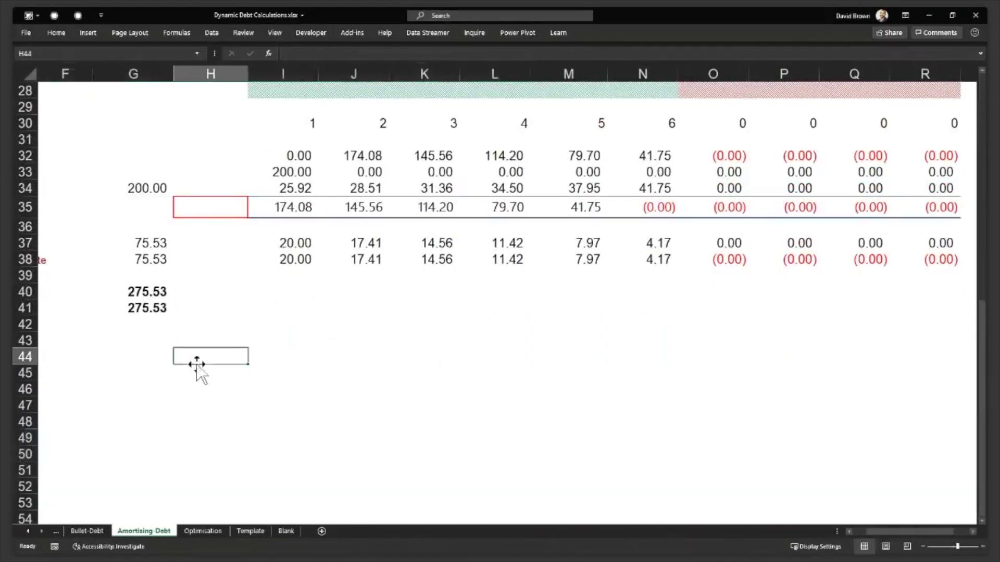
- Inspect the New Loan formula in I33, then review the schedule labels, flags, period dates and loan assumptions back up to the Interest Rate row
{"action": "left_click", "coordinate": [292, 173]}
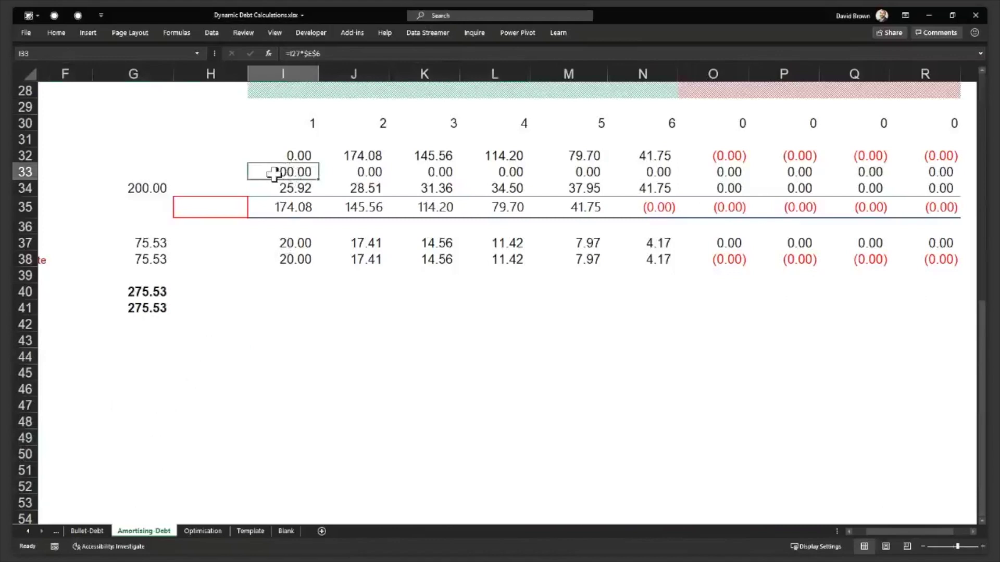
{"action": "key", "text": "Home"}
{"action": "key", "text": "Up"}
{"action": "key", "text": "Up"}
{"action": "key", "text": "Up"}
{"action": "key", "text": "Up"}
{"action": "key", "text": "Up"}
{"action": "key", "text": "Up"}
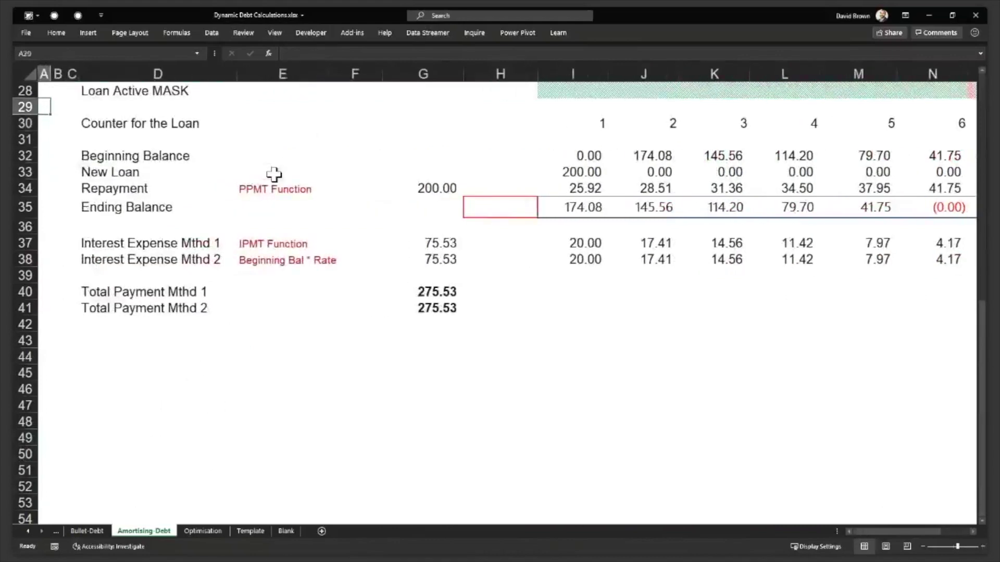
{"action": "key", "text": "Up"}
{"action": "key", "text": "Up"}
{"action": "key", "text": "Up"}
{"action": "key", "text": "Up"}
{"action": "key", "text": "Up"}
{"action": "key", "text": "Up"}
{"action": "key", "text": "Up"}
{"action": "key", "text": "Up"}
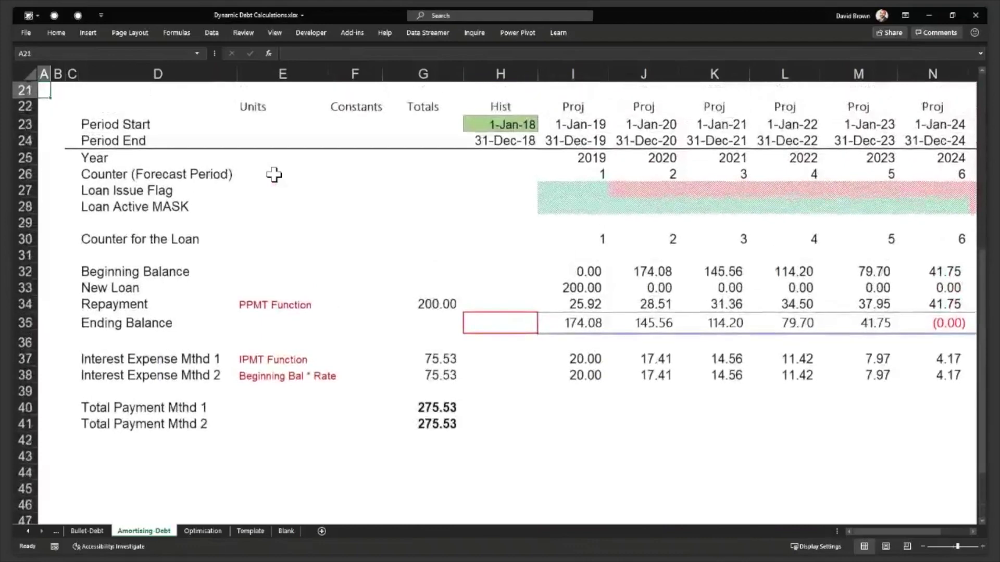
{"action": "key", "text": "Up"}
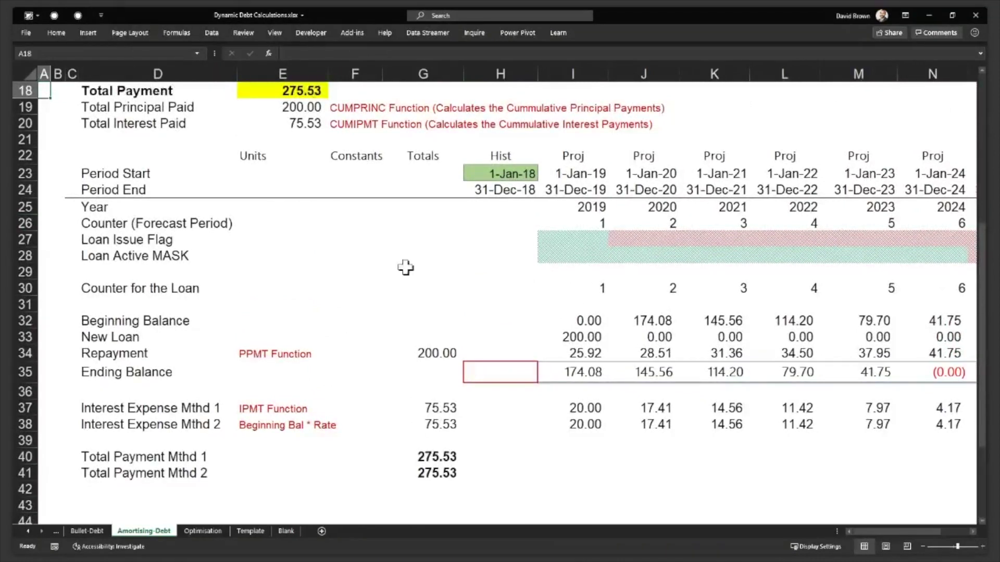
{"action": "scroll", "coordinate": [406, 268], "scroll_direction": "up", "scroll_amount": 3}
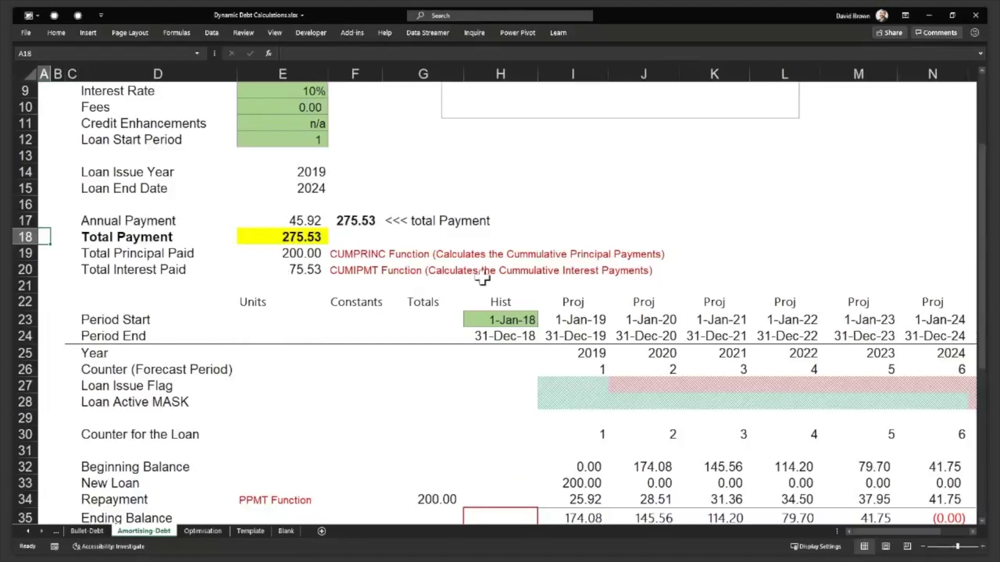
- Examine the Bicycles Direct model on the Optimisation sheet, collapse its rows again and return to the Amortising-Debt sheet
{"action": "left_click", "coordinate": [198, 533]}
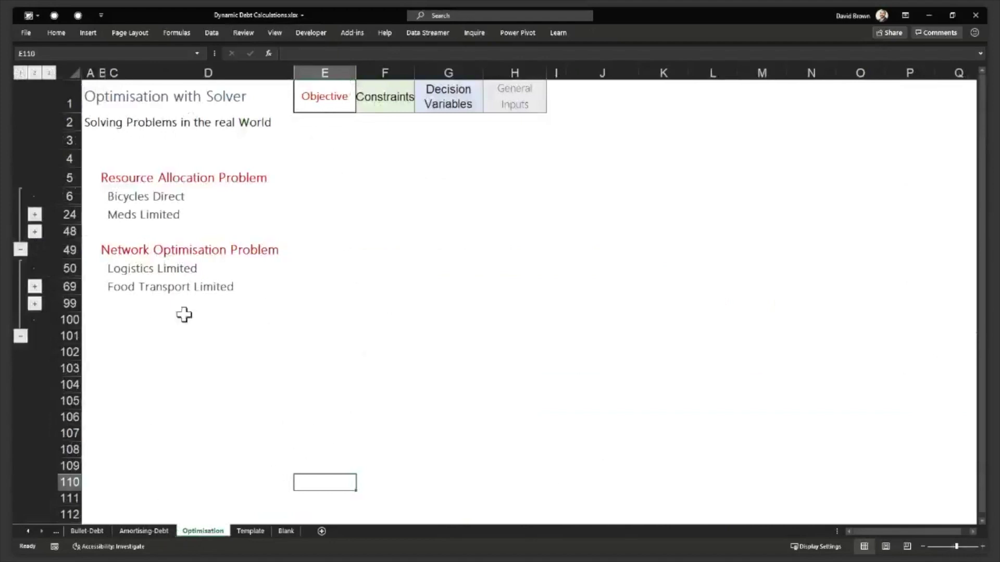
{"action": "left_click", "coordinate": [35, 215]}
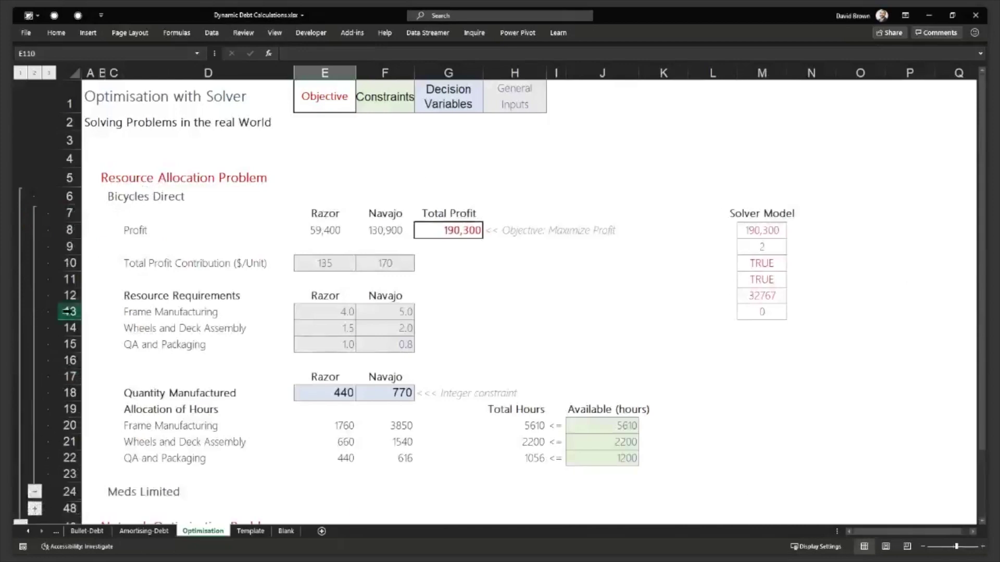
{"action": "left_click", "coordinate": [34, 73]}
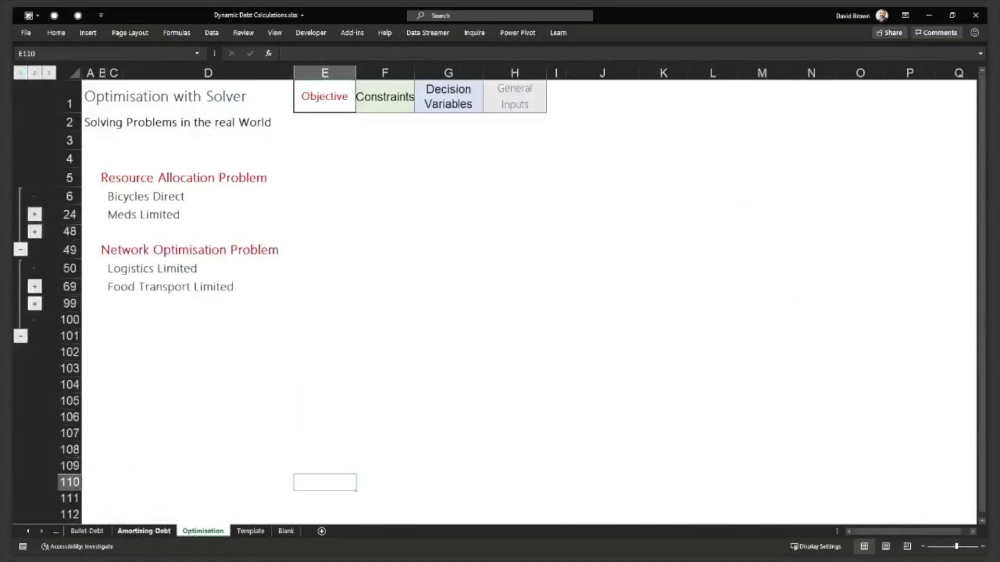
{"action": "key", "text": "ctrl+Page_Up"}
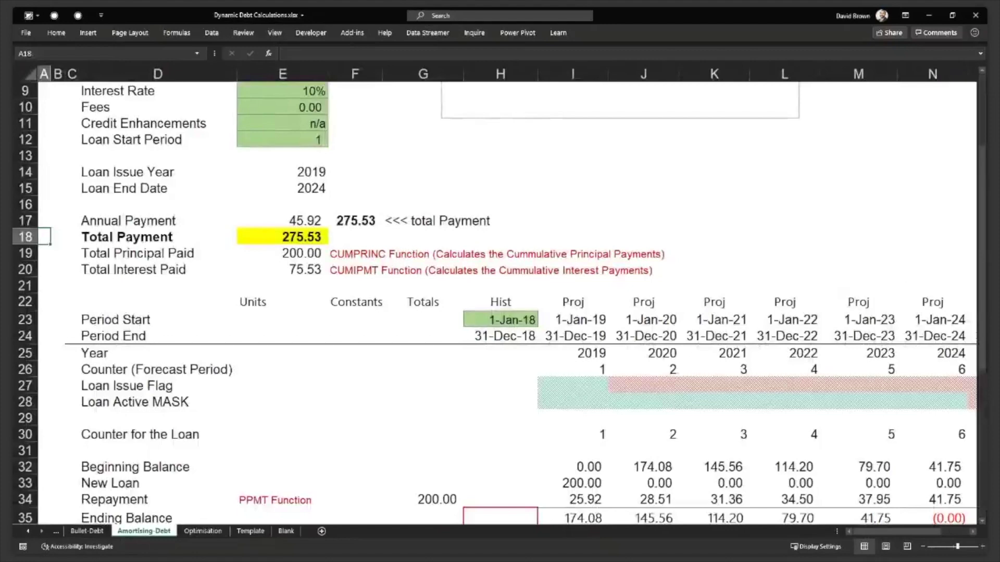